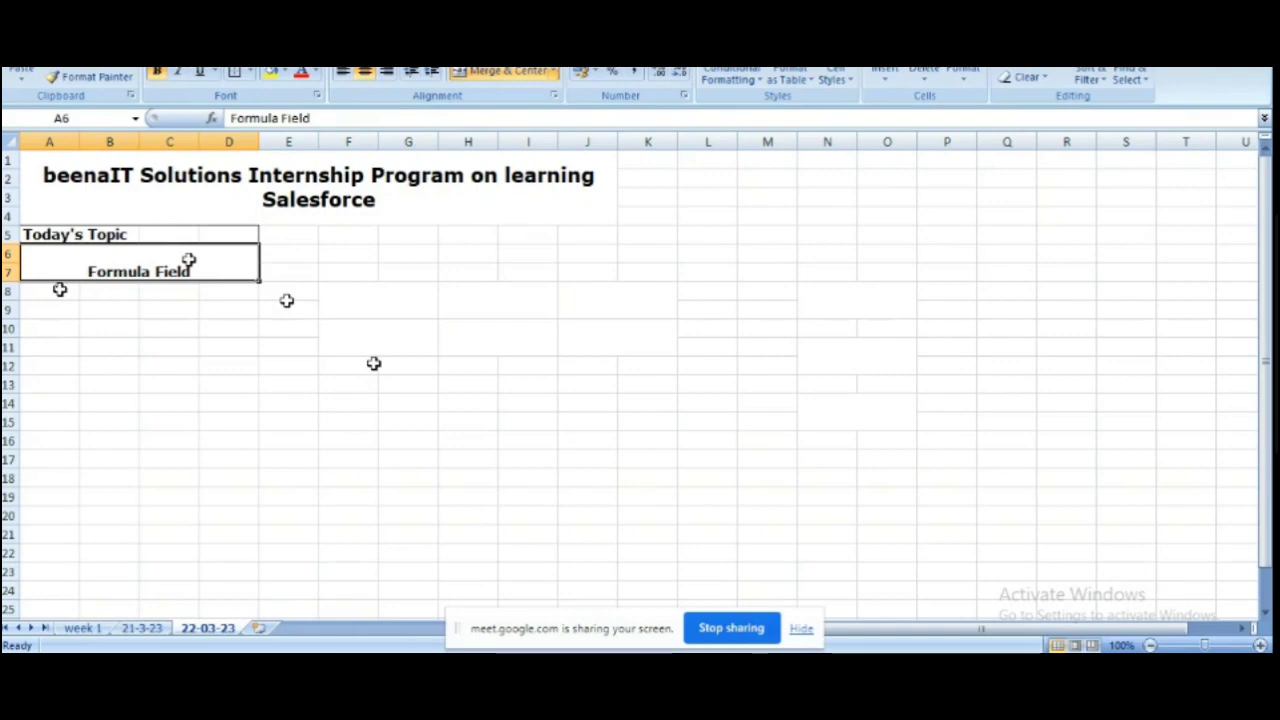
# Step: Enter "Automatic Calculations" in cell A8, directly below the Formula Field heading
pyautogui.moveTo(62, 289); pyautogui.dragTo(220, 321)
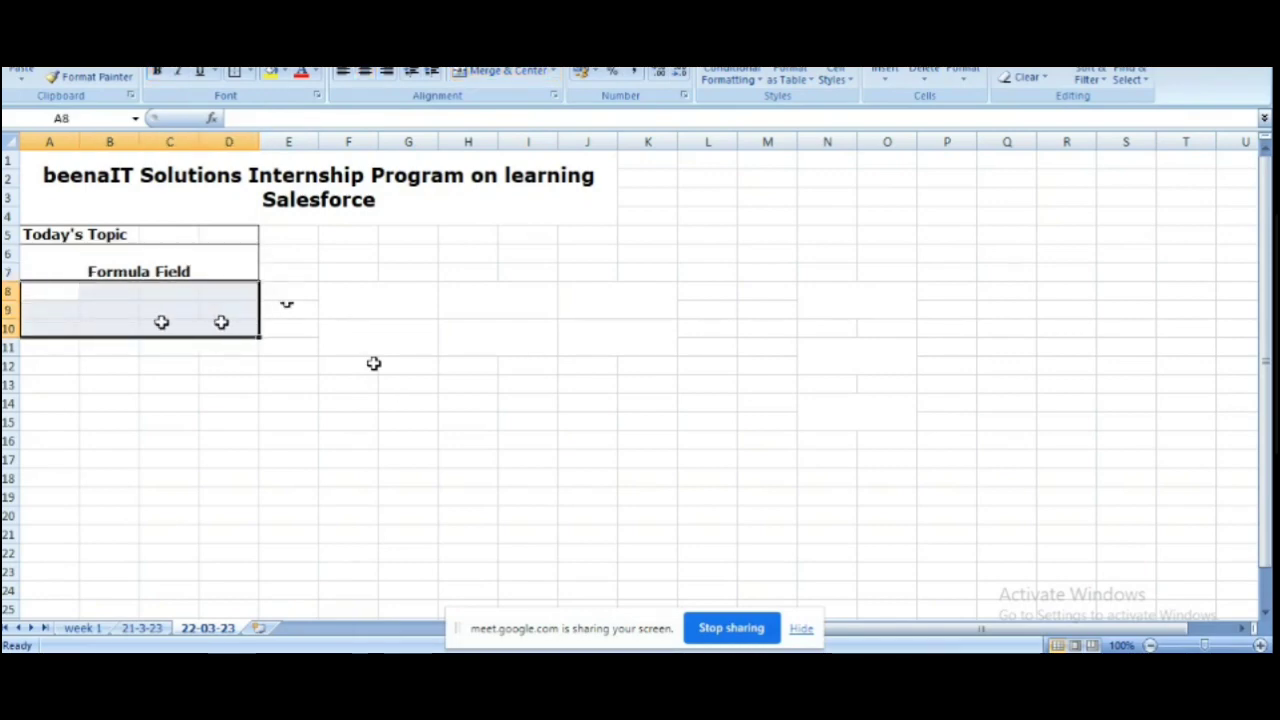
pyautogui.click(68, 291)
pyautogui.write('Au')
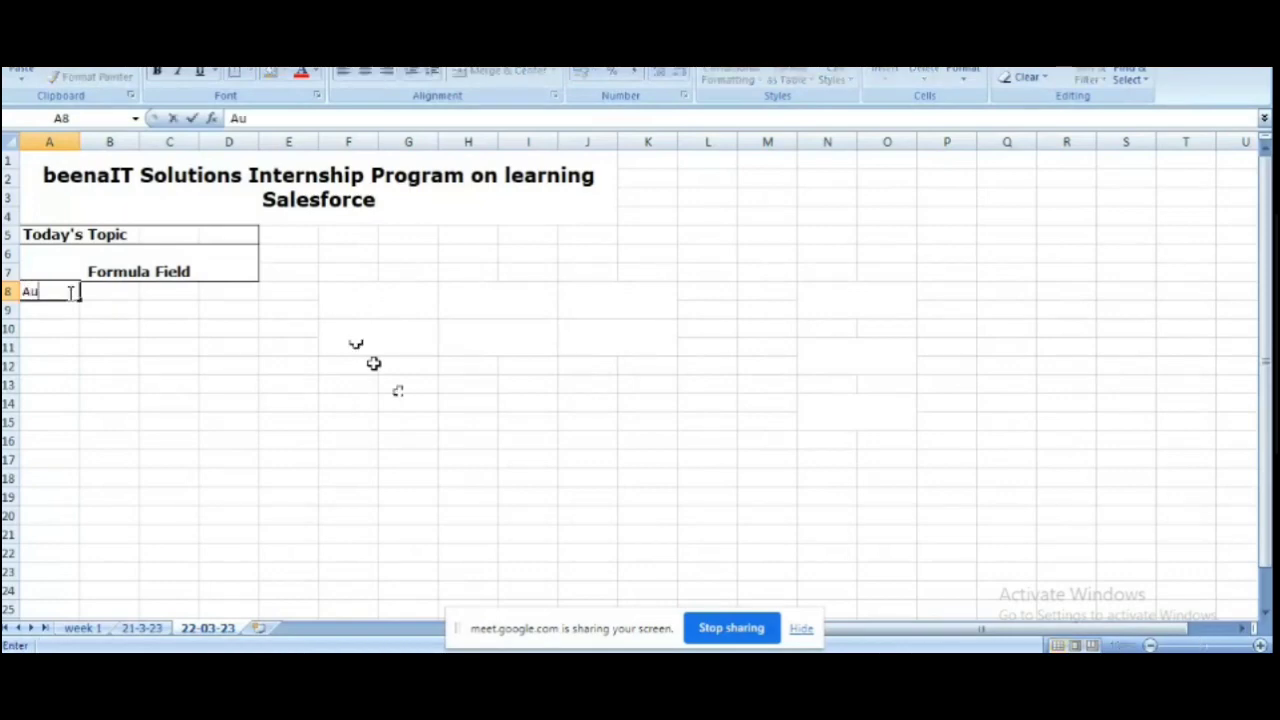
pyautogui.write('tomati')
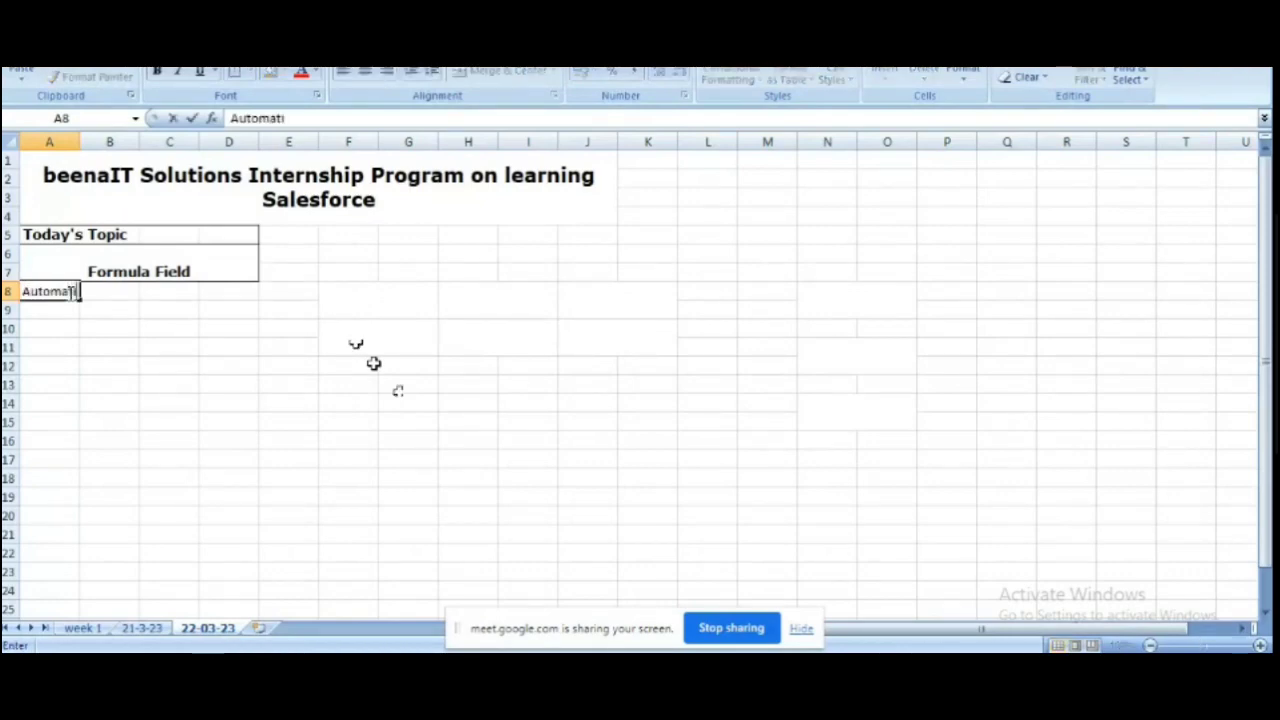
pyautogui.write('c Calculations')
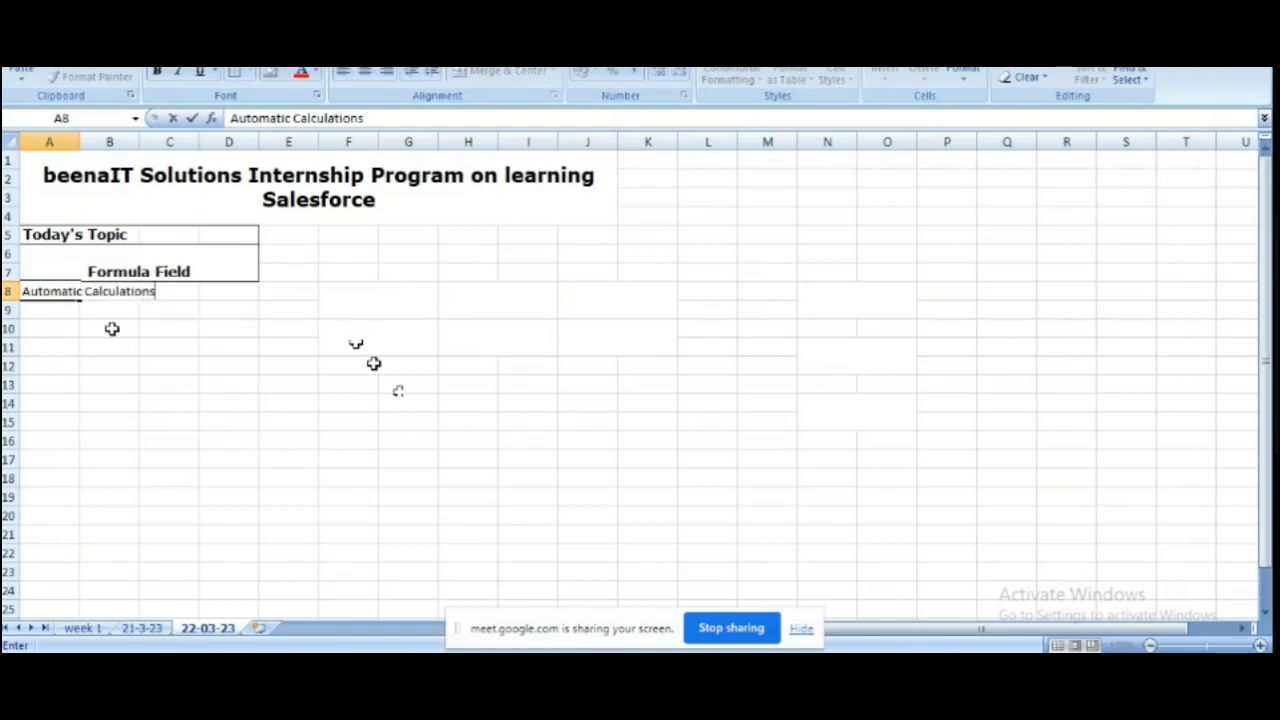
pyautogui.click(110, 327)
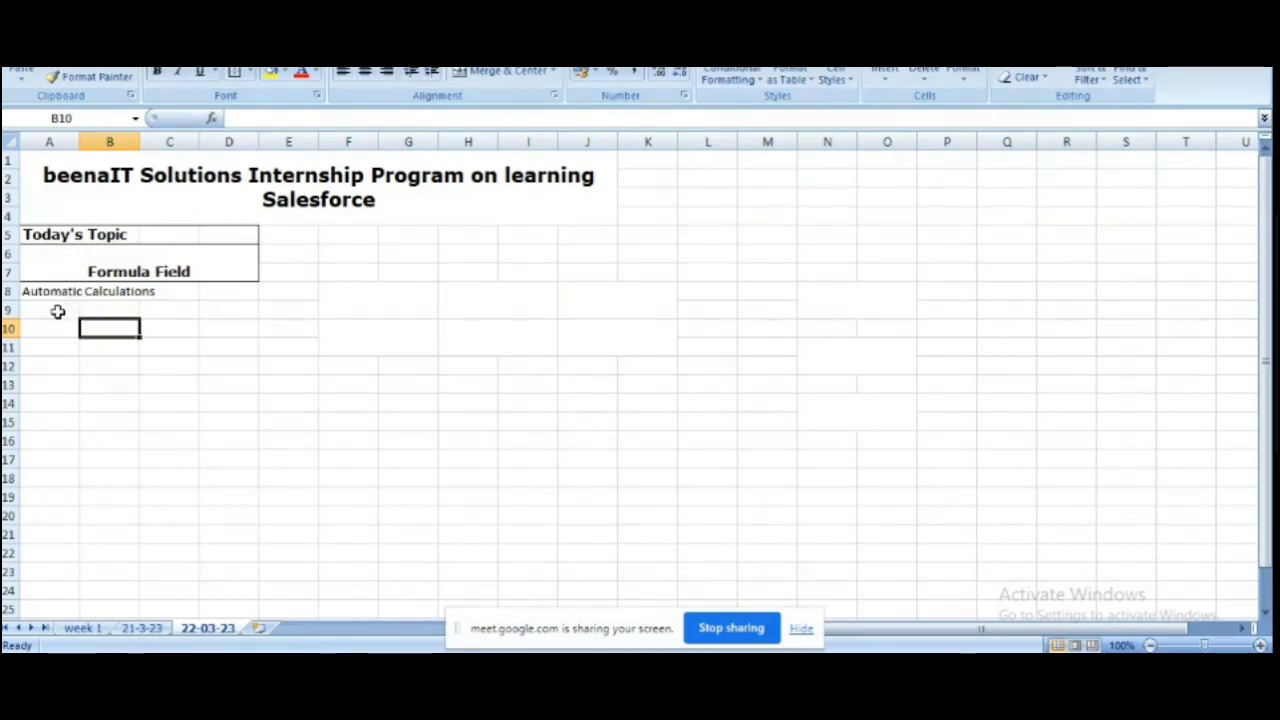
# Step: Enter "Read only" in cell A9 as the second note about formula fields
pyautogui.click(57, 310)
pyautogui.write('Re')
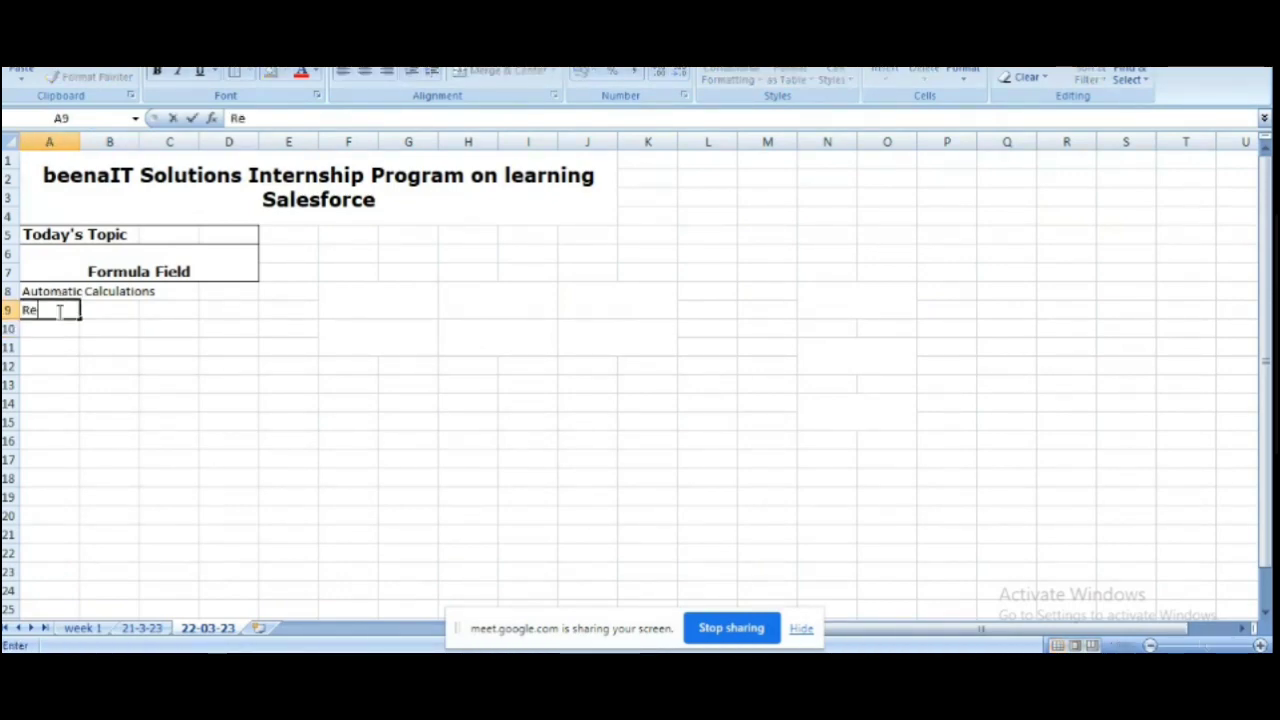
pyautogui.write('ad onlu')
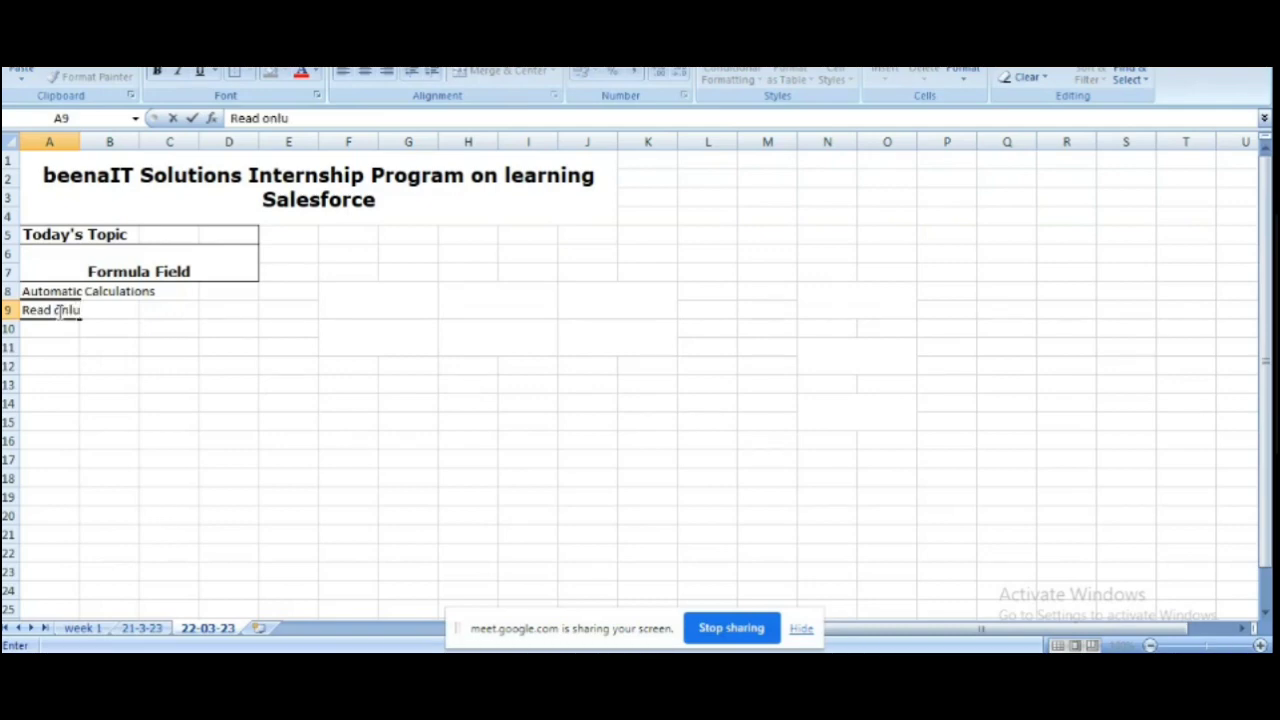
pyautogui.press('BackSpace')
pyautogui.write('y')
pyautogui.press('Return')
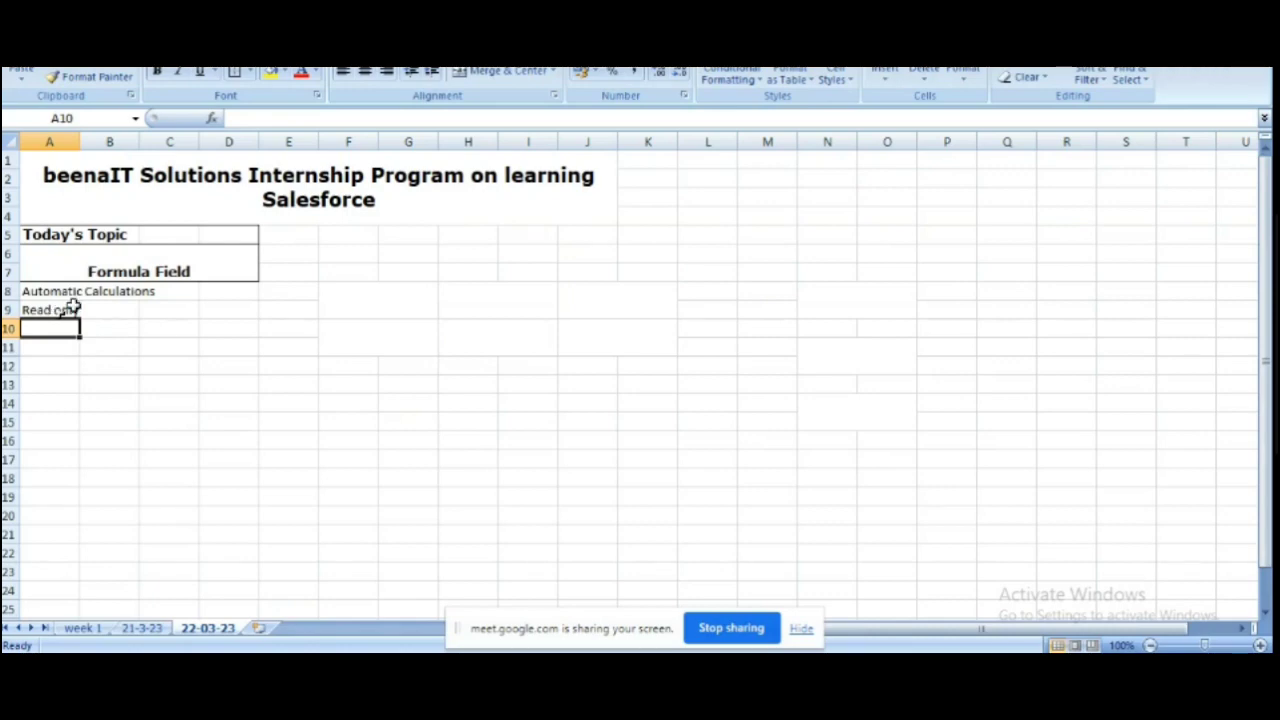
pyautogui.click(76, 290)
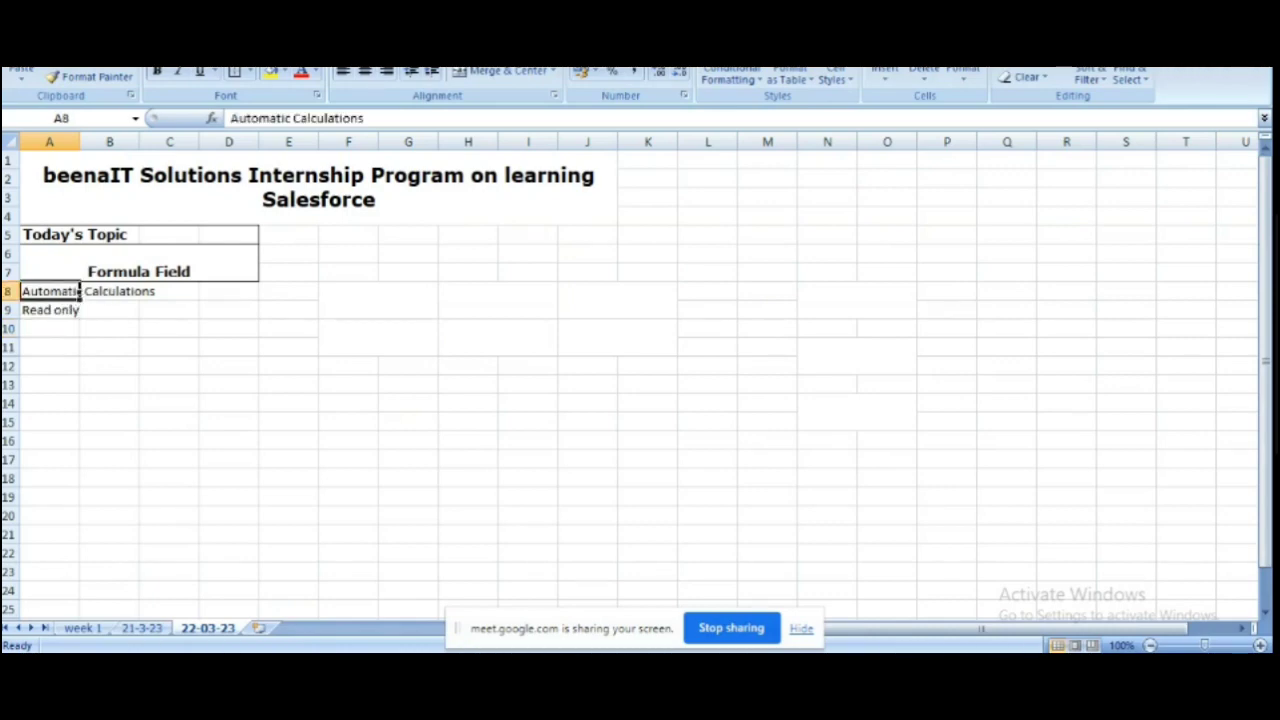
pyautogui.click(63, 310)
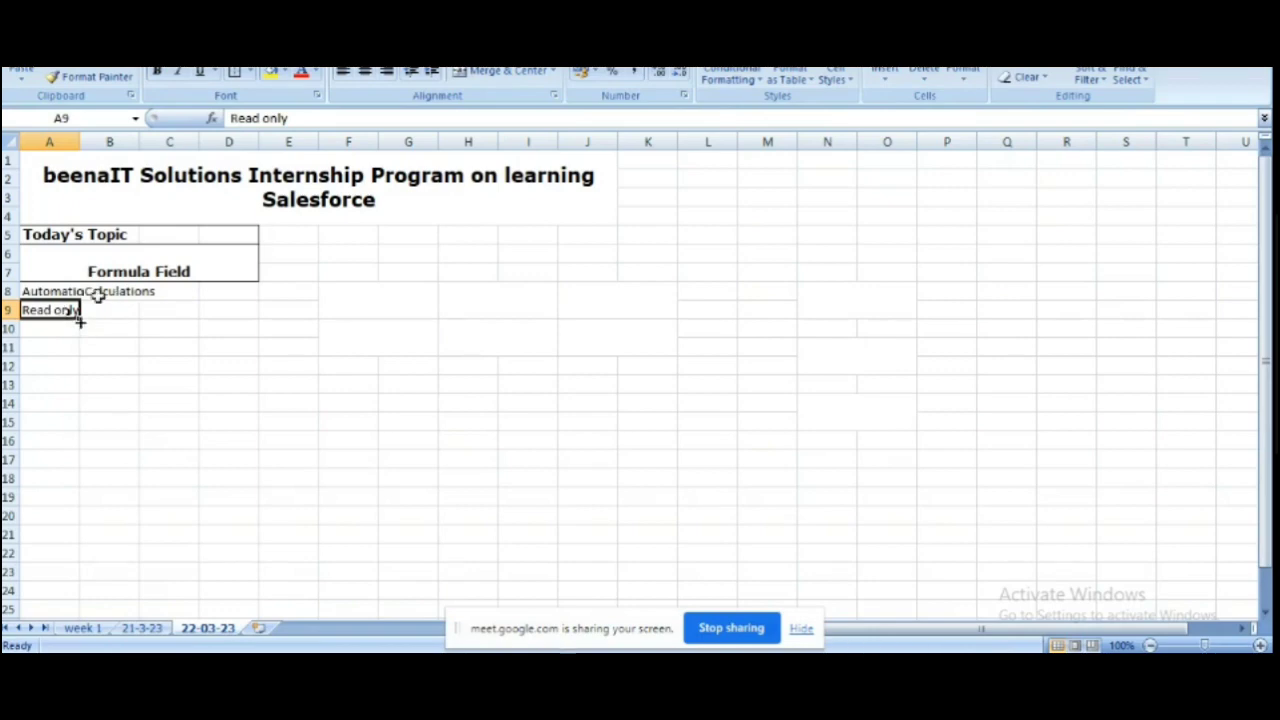
pyautogui.click(150, 327)
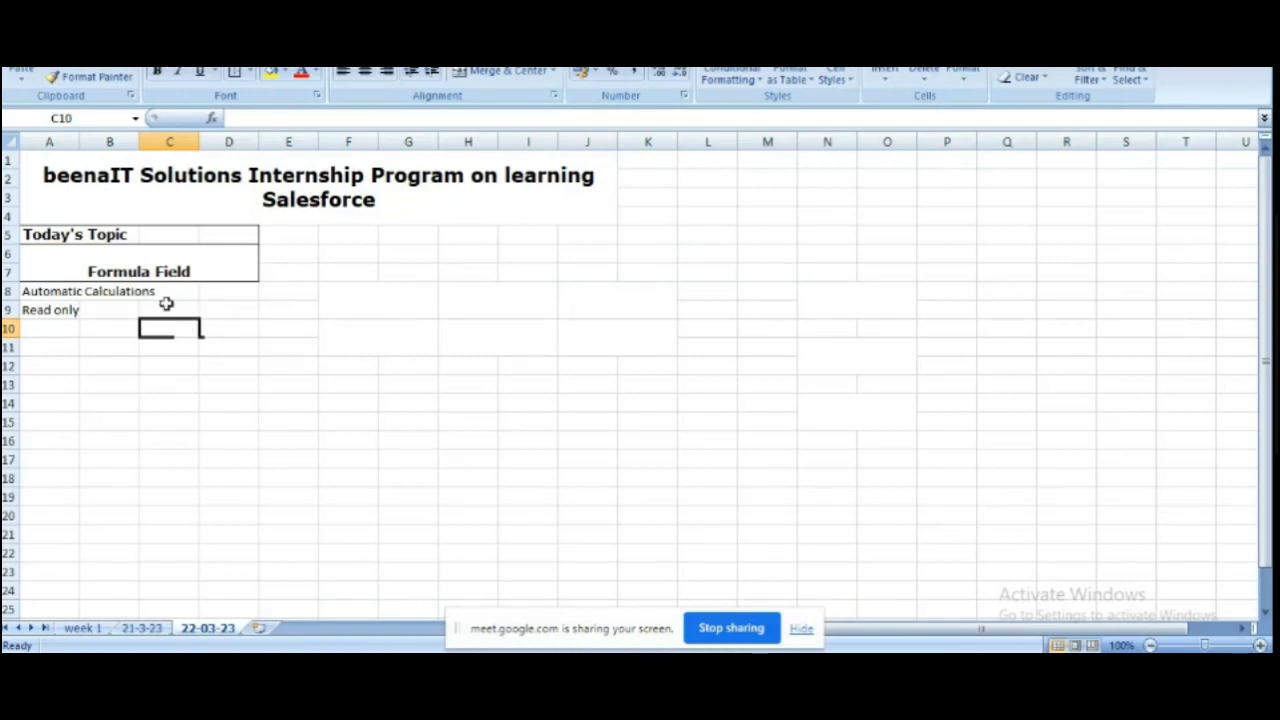
pyautogui.click(157, 269)
pyautogui.click(174, 310)
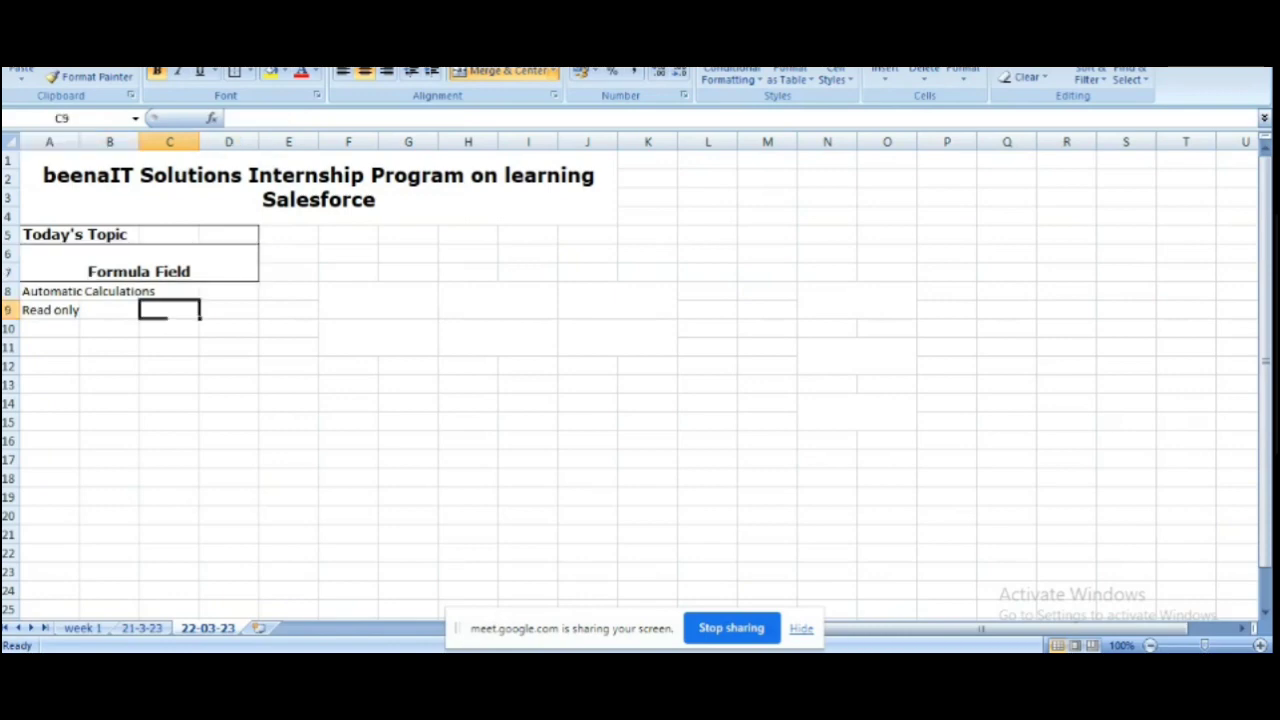
# Step: List "Two", "Simple" and "Advanced" one below the other in cells C10 to C12
pyautogui.click(165, 328)
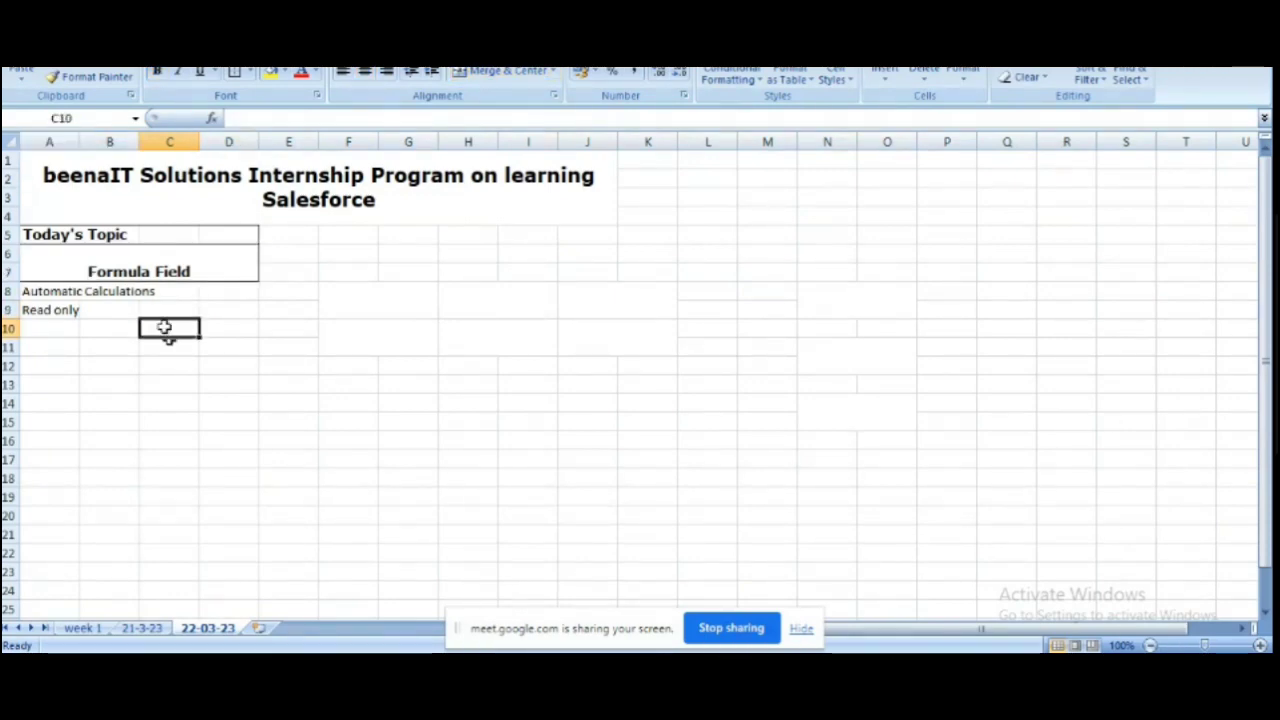
pyautogui.write('Two')
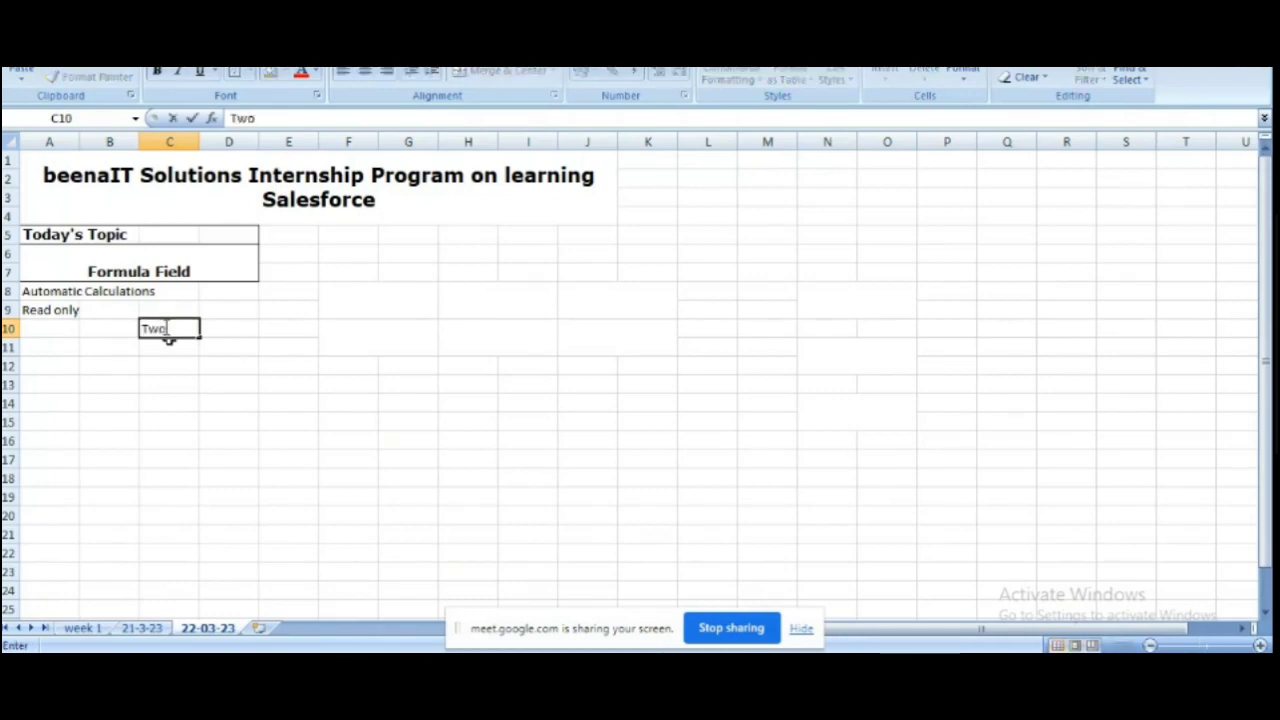
pyautogui.press('Return')
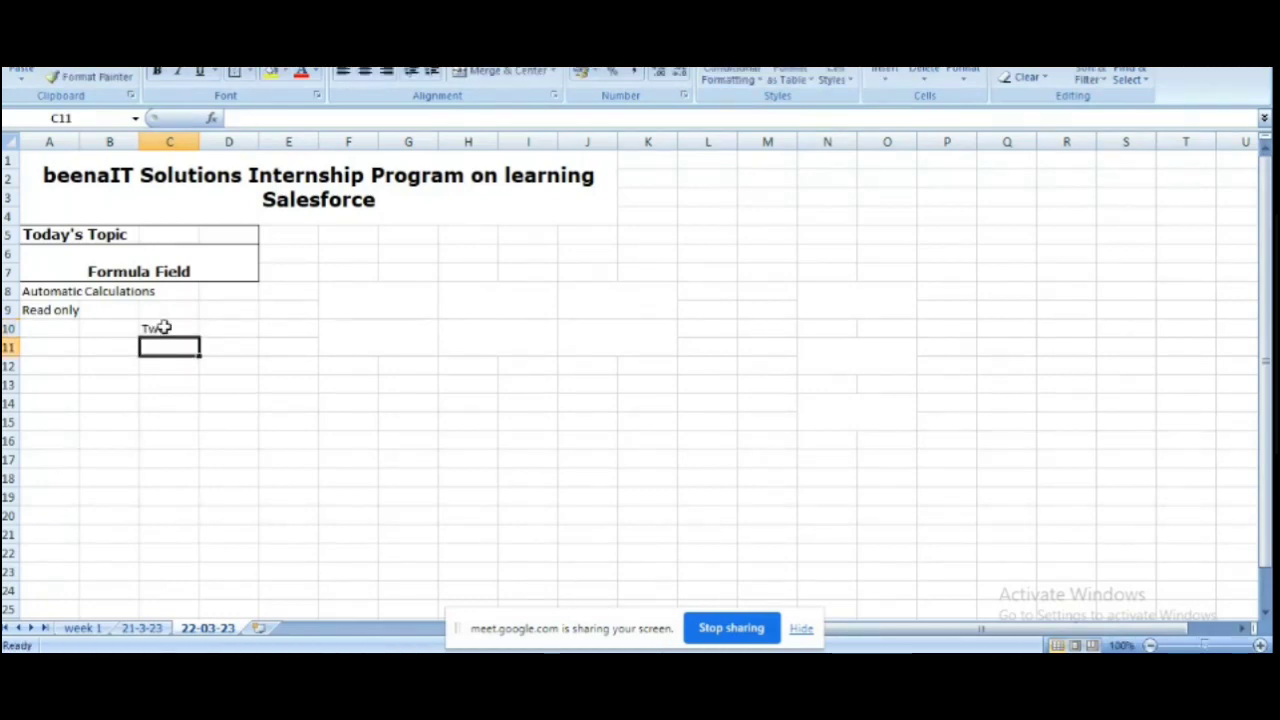
pyautogui.write('Simple')
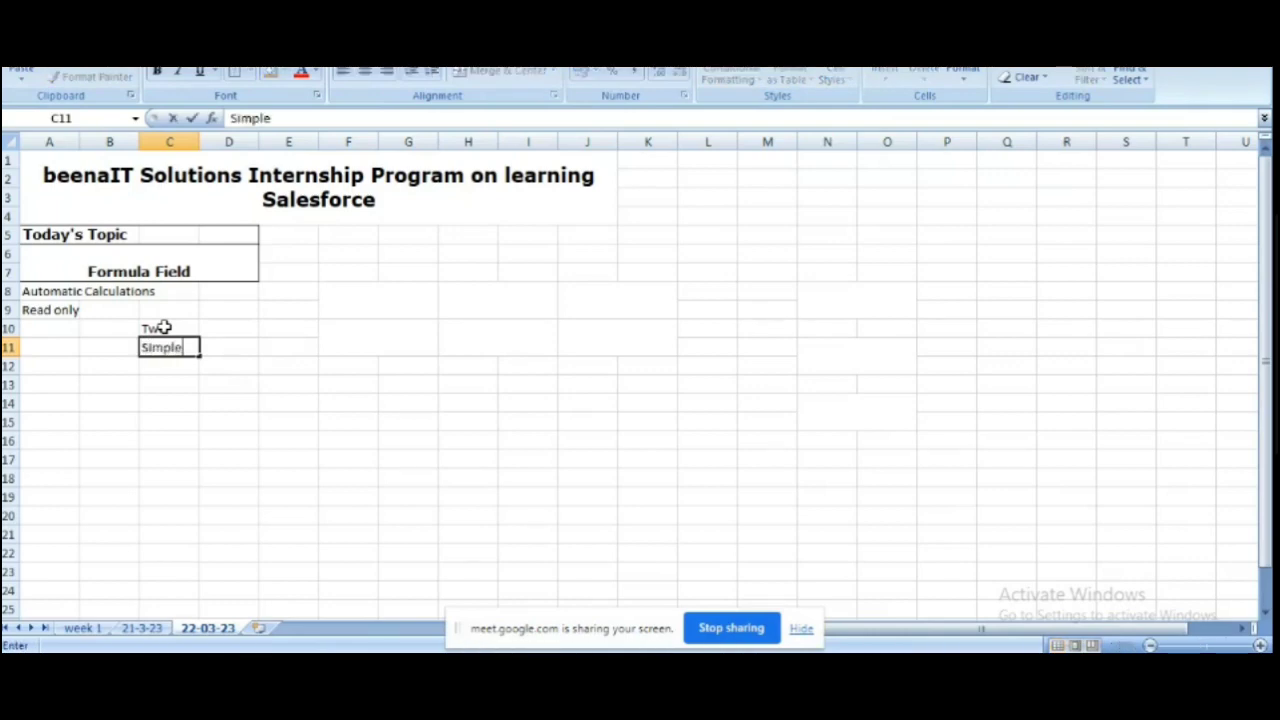
pyautogui.press('Return')
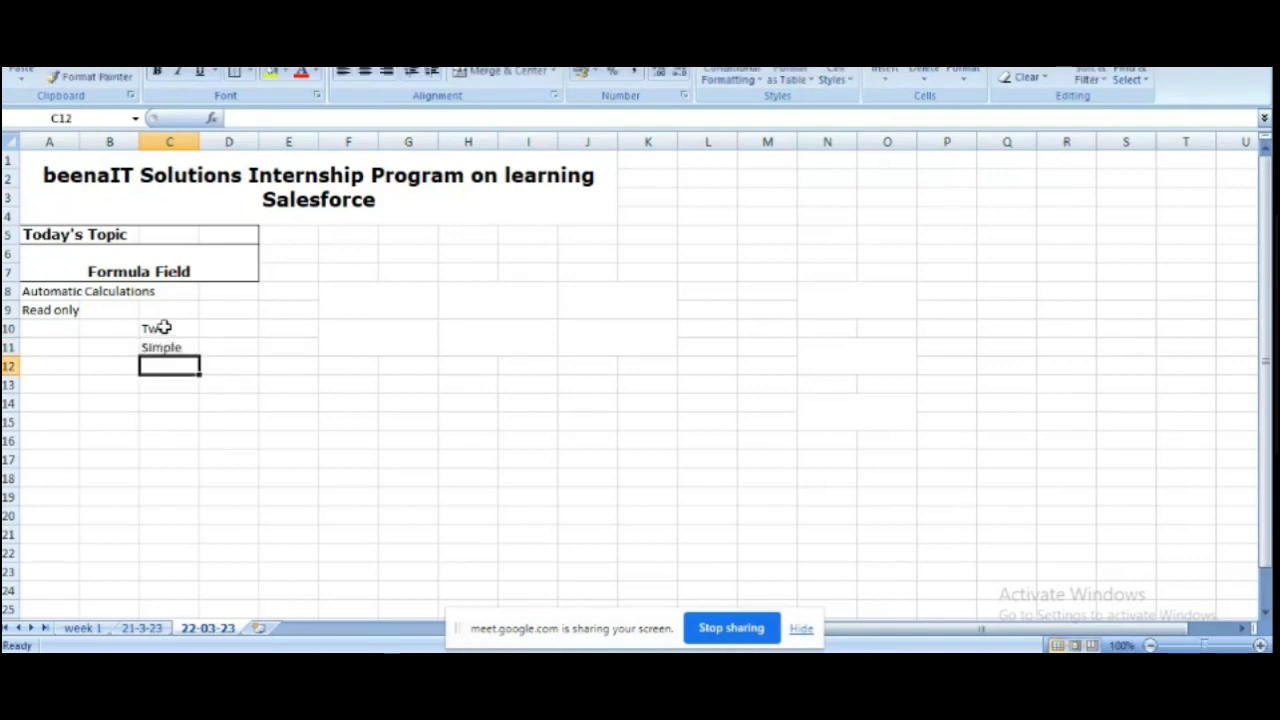
pyautogui.write('Ad')
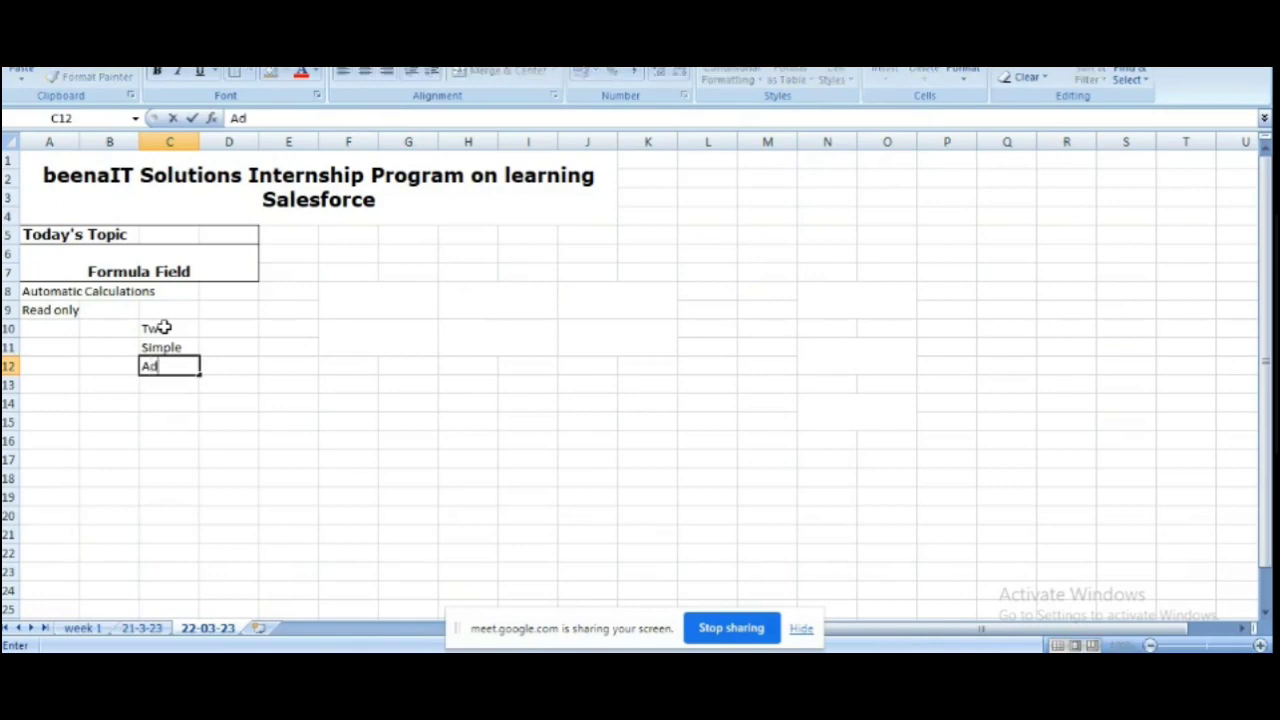
pyautogui.write('vanced')
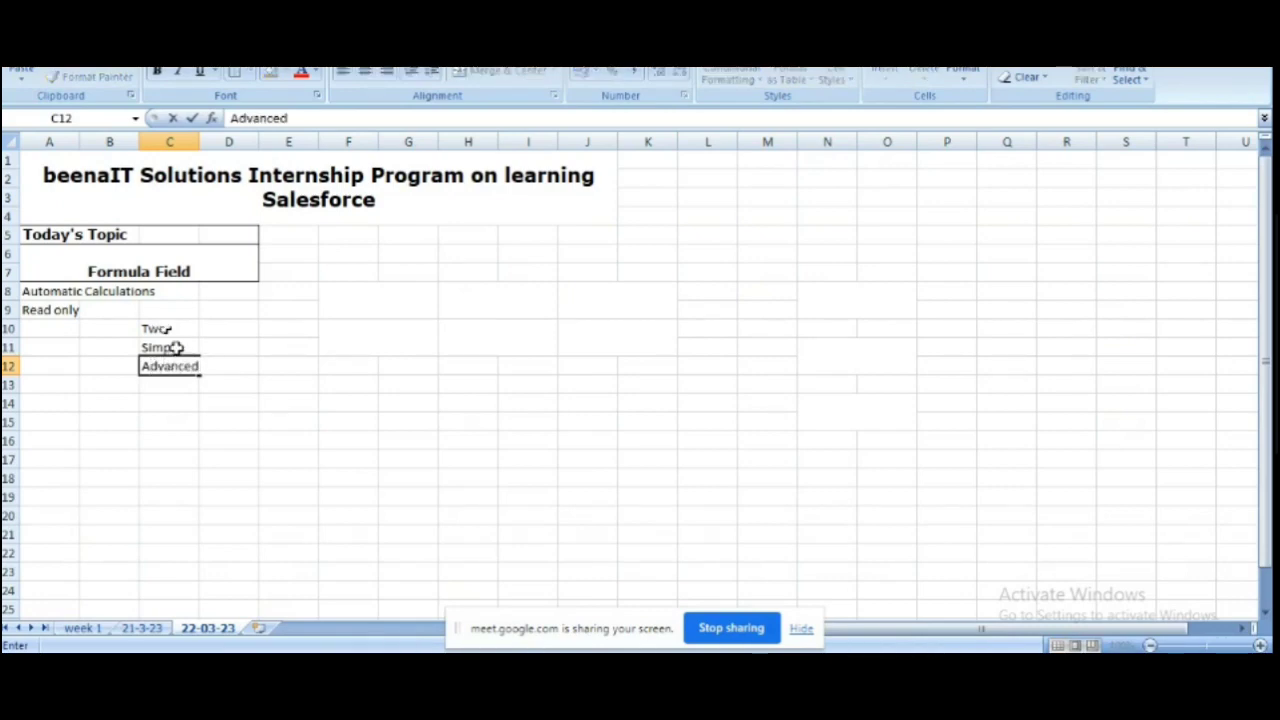
pyautogui.click(166, 345)
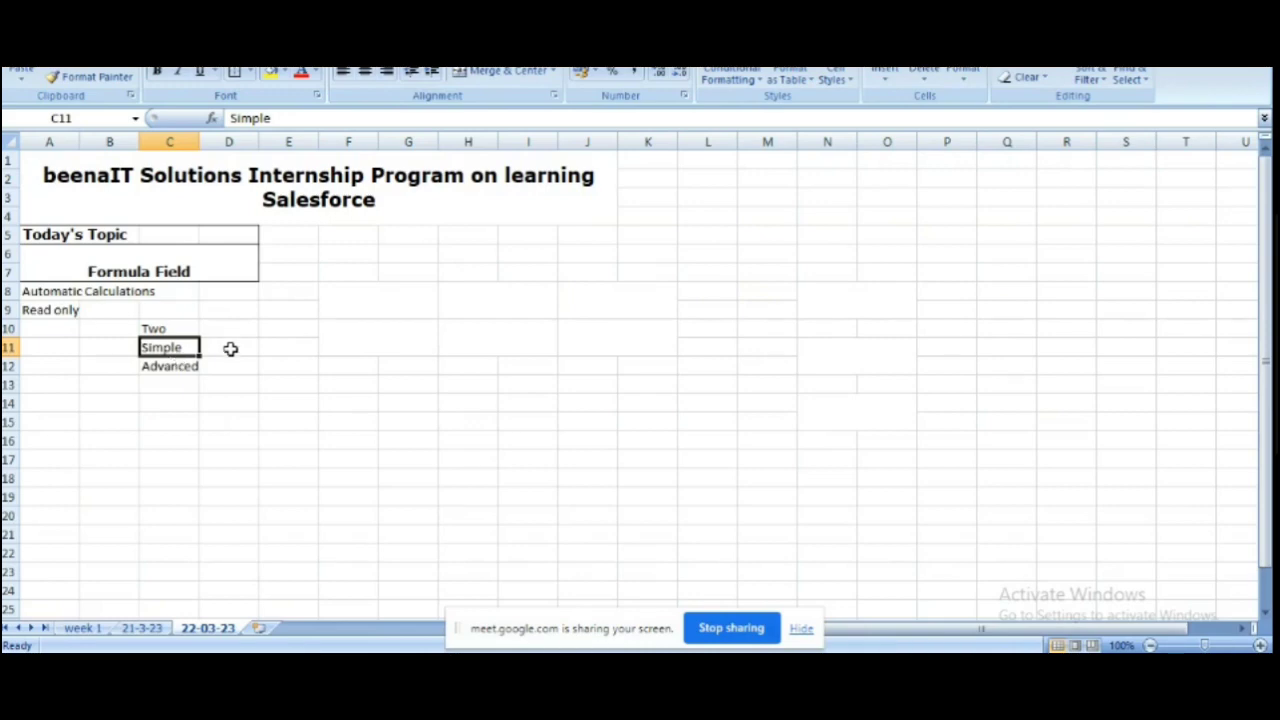
# Step: Widen column C slightly so that "Advanced" fits inside its cell
pyautogui.click(230, 348)
pyautogui.click(228, 367)
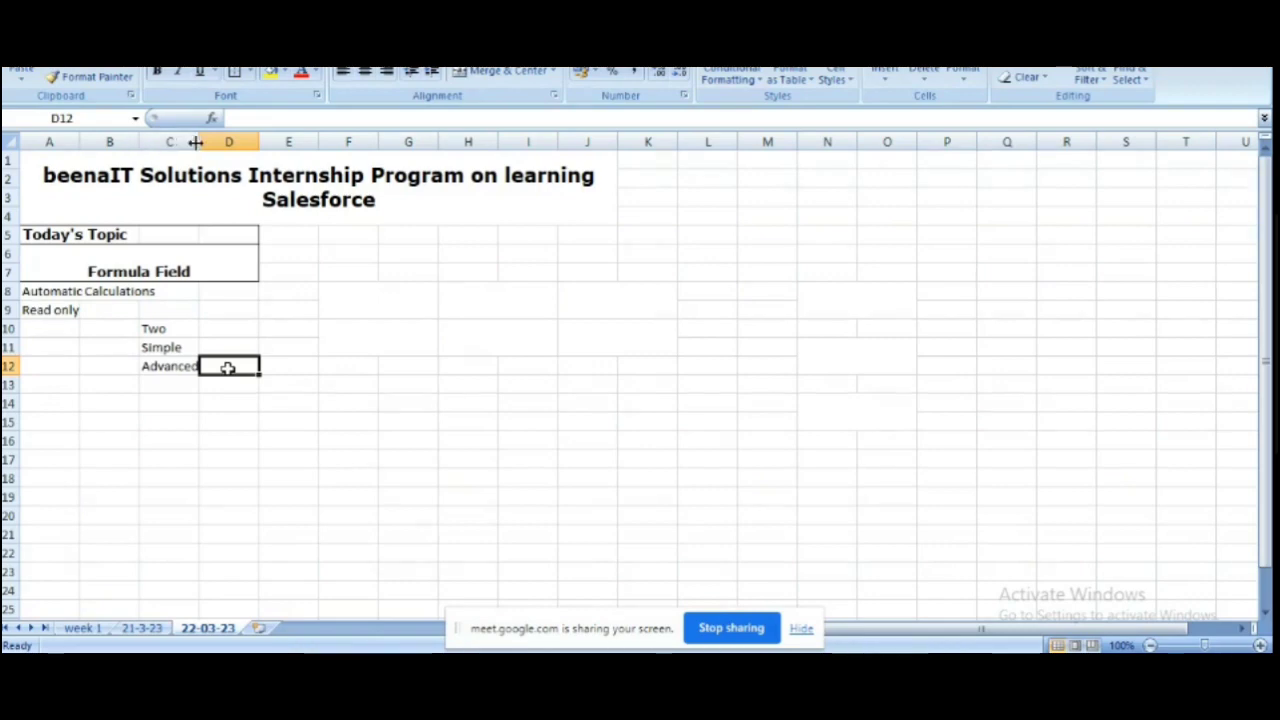
pyautogui.moveTo(199, 142); pyautogui.dragTo(205, 142)
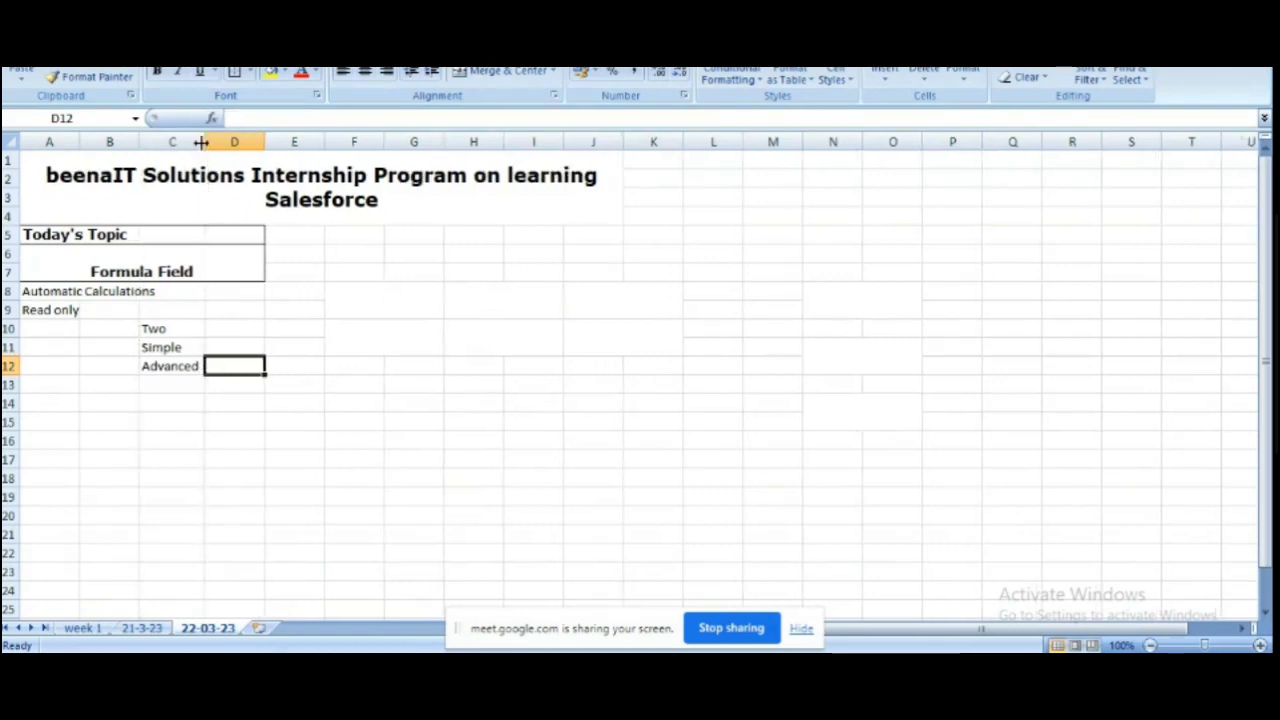
pyautogui.click(242, 345)
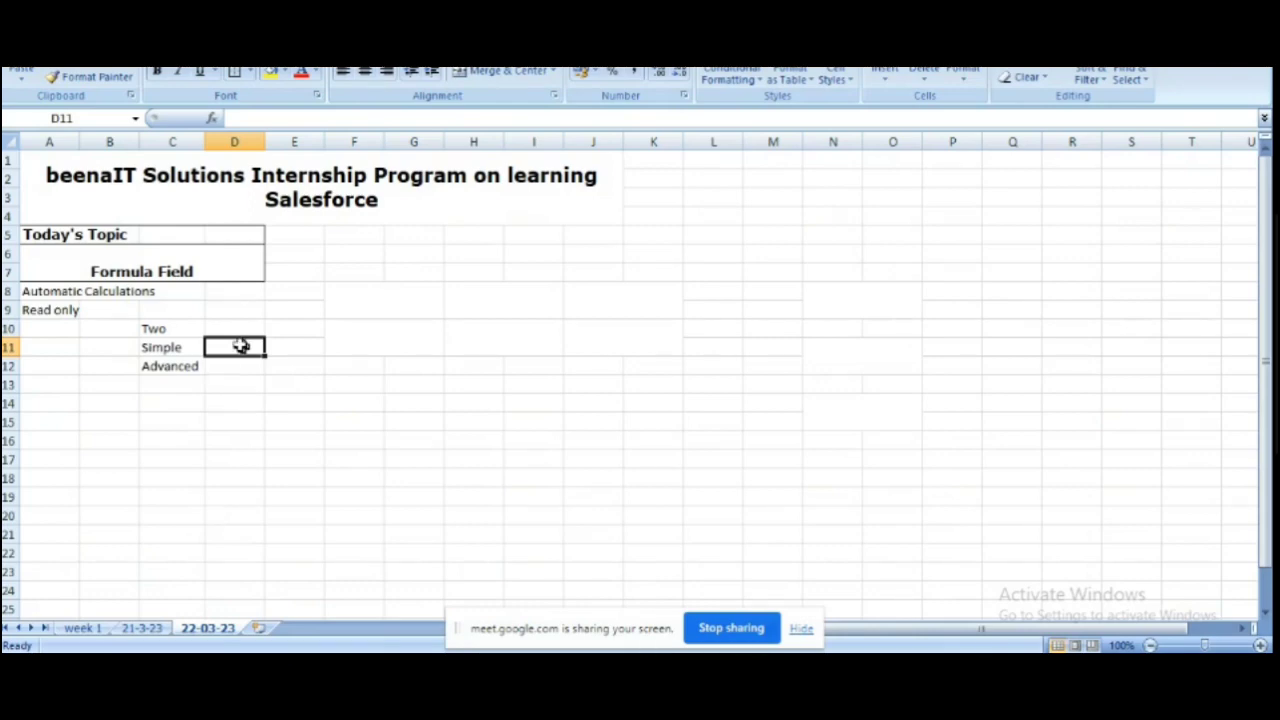
pyautogui.click(186, 364)
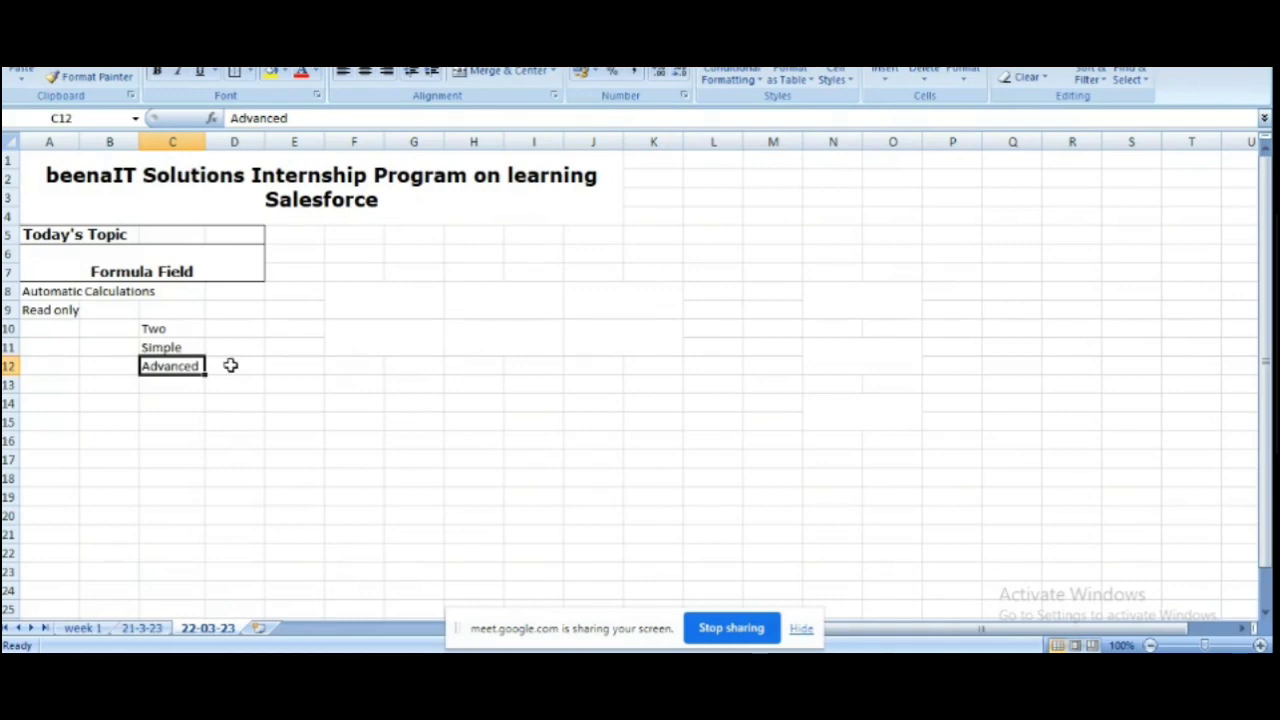
pyautogui.click(230, 365)
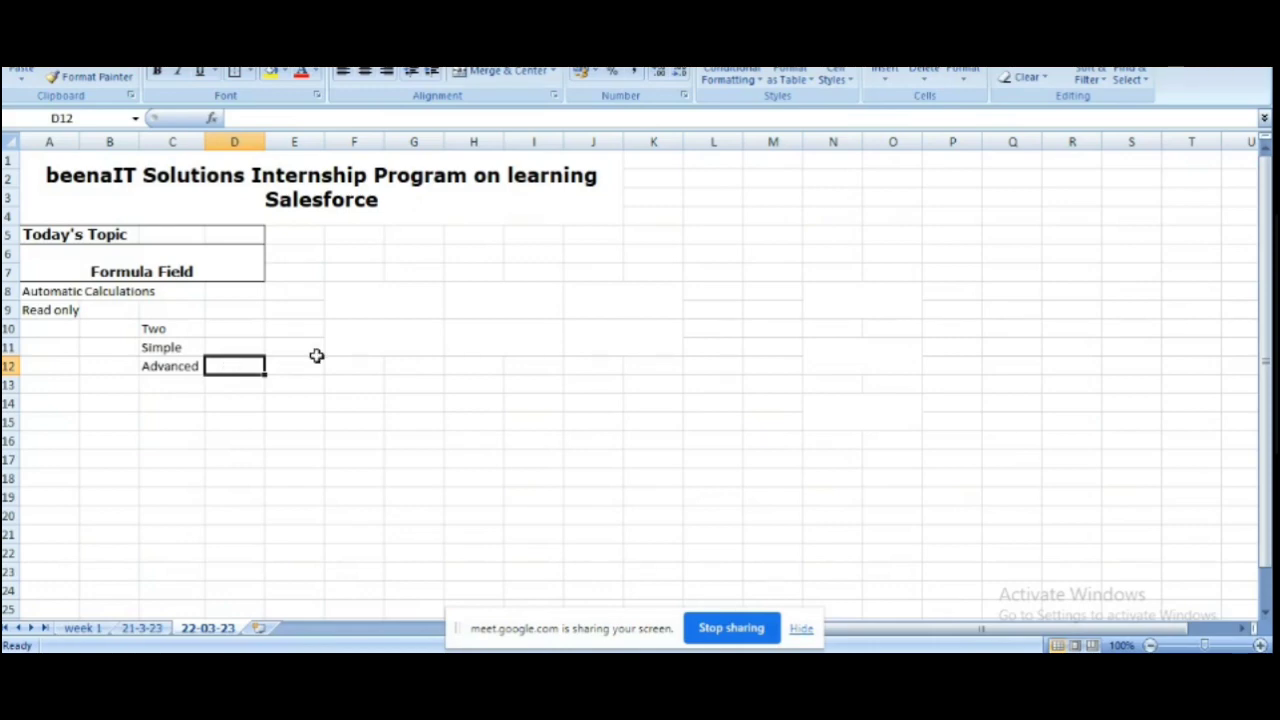
pyautogui.click(225, 347)
pyautogui.click(223, 363)
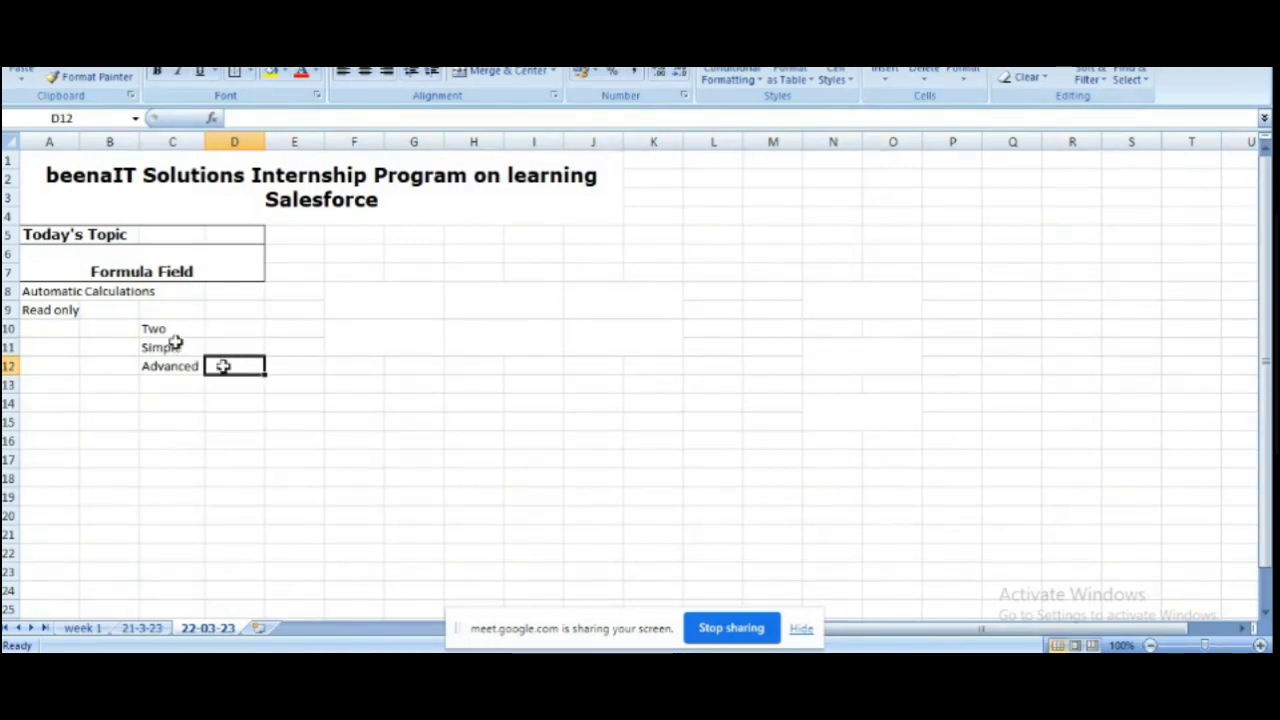
pyautogui.moveTo(176, 347); pyautogui.dragTo(177, 366)
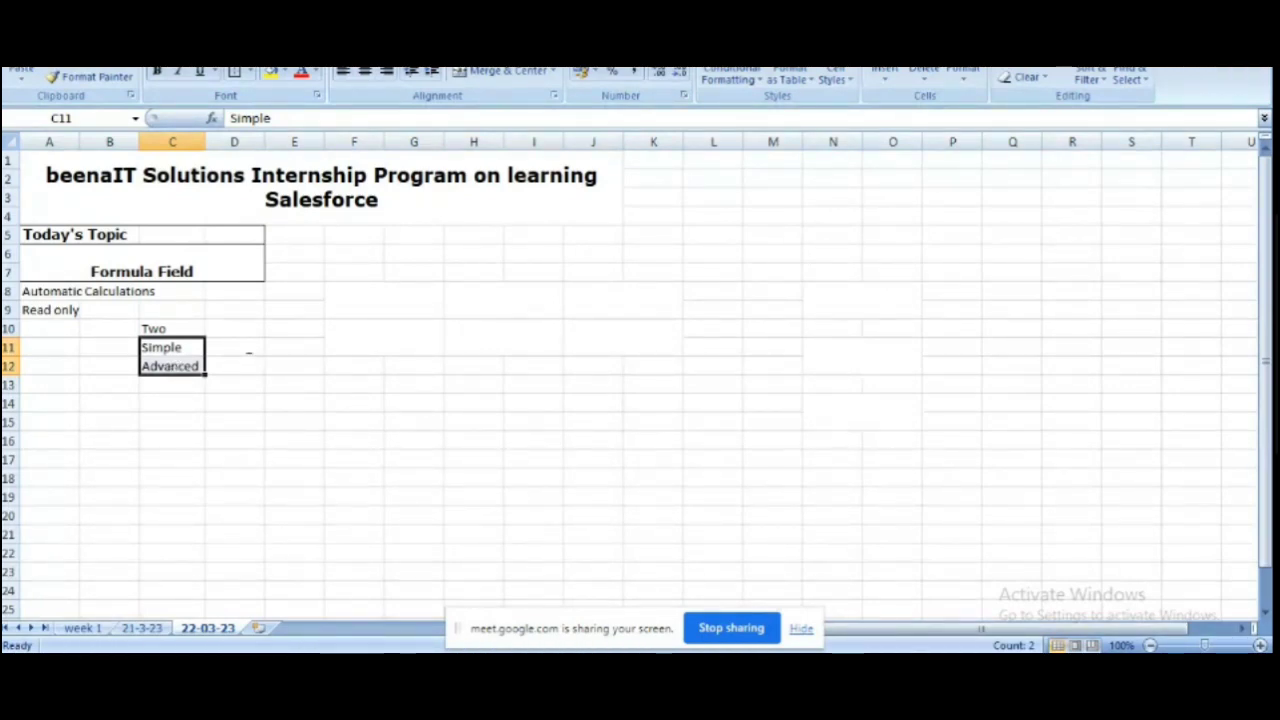
pyautogui.click(270, 367)
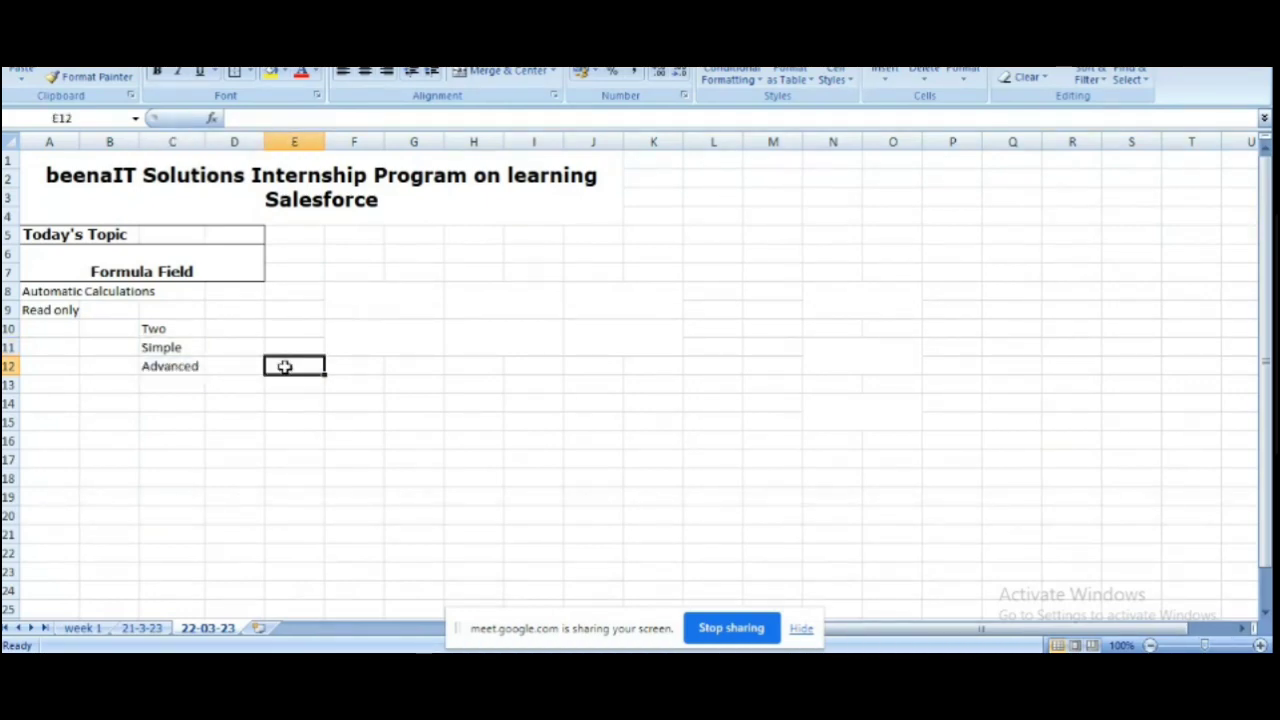
pyautogui.click(152, 345)
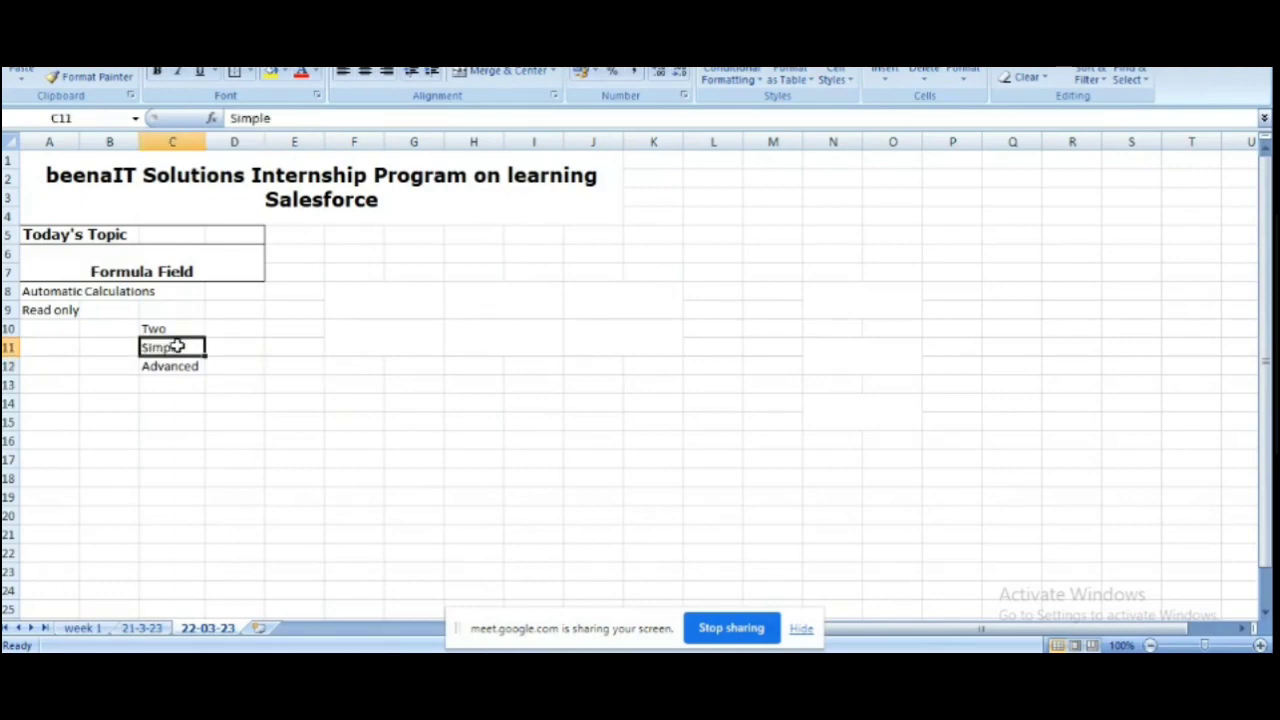
pyautogui.click(227, 350)
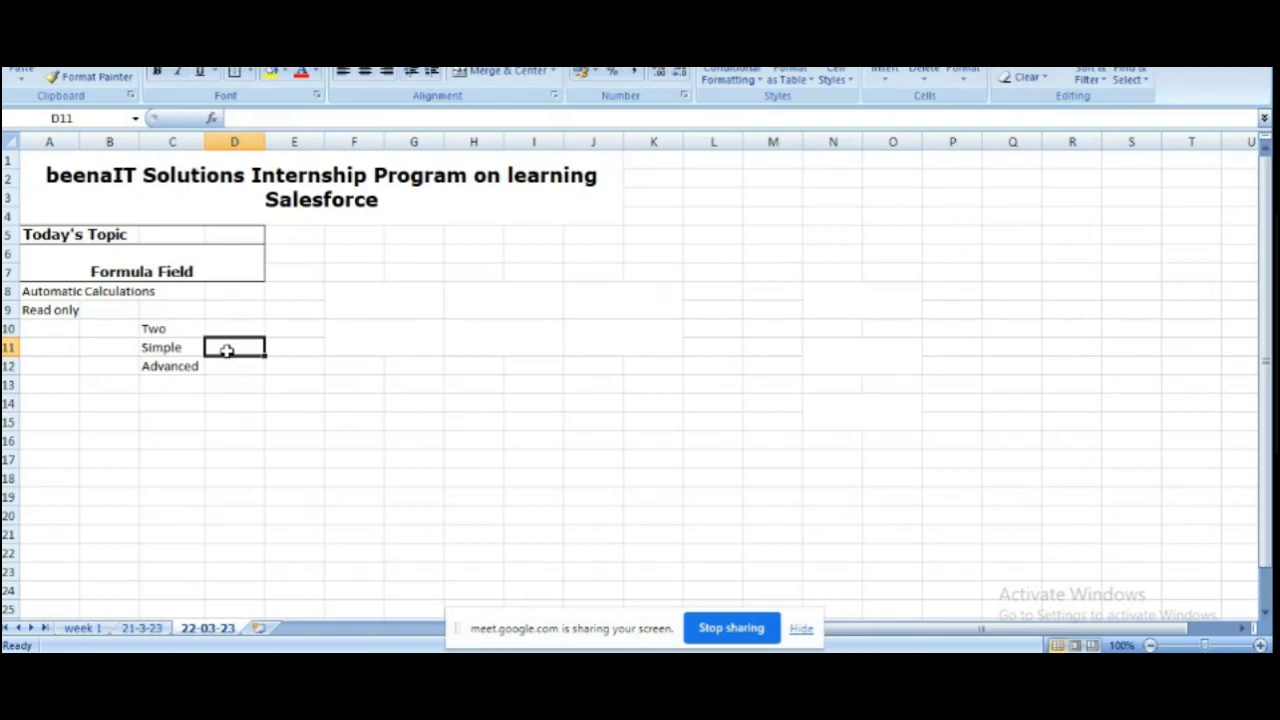
pyautogui.click(288, 346)
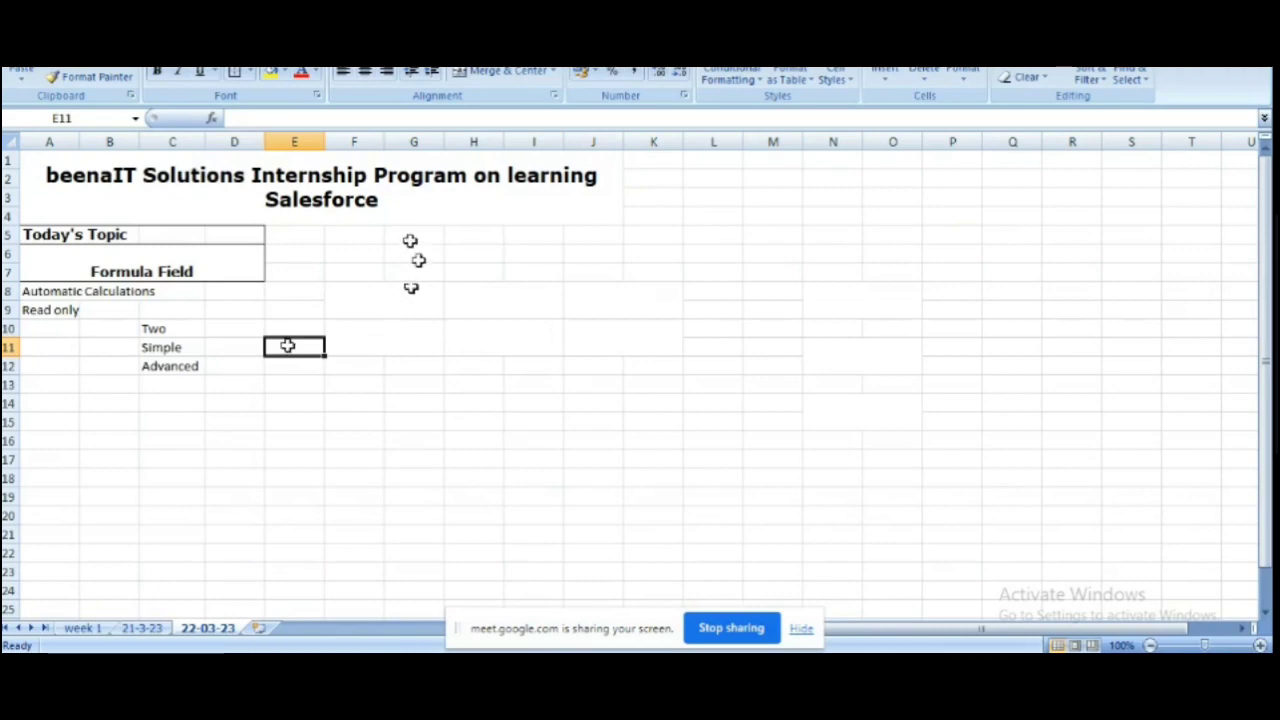
# Step: Copy the blank merged block F8:G9 and paste it at G6, beside the Formula Field heading
pyautogui.moveTo(410, 240); pyautogui.dragTo(512, 259)
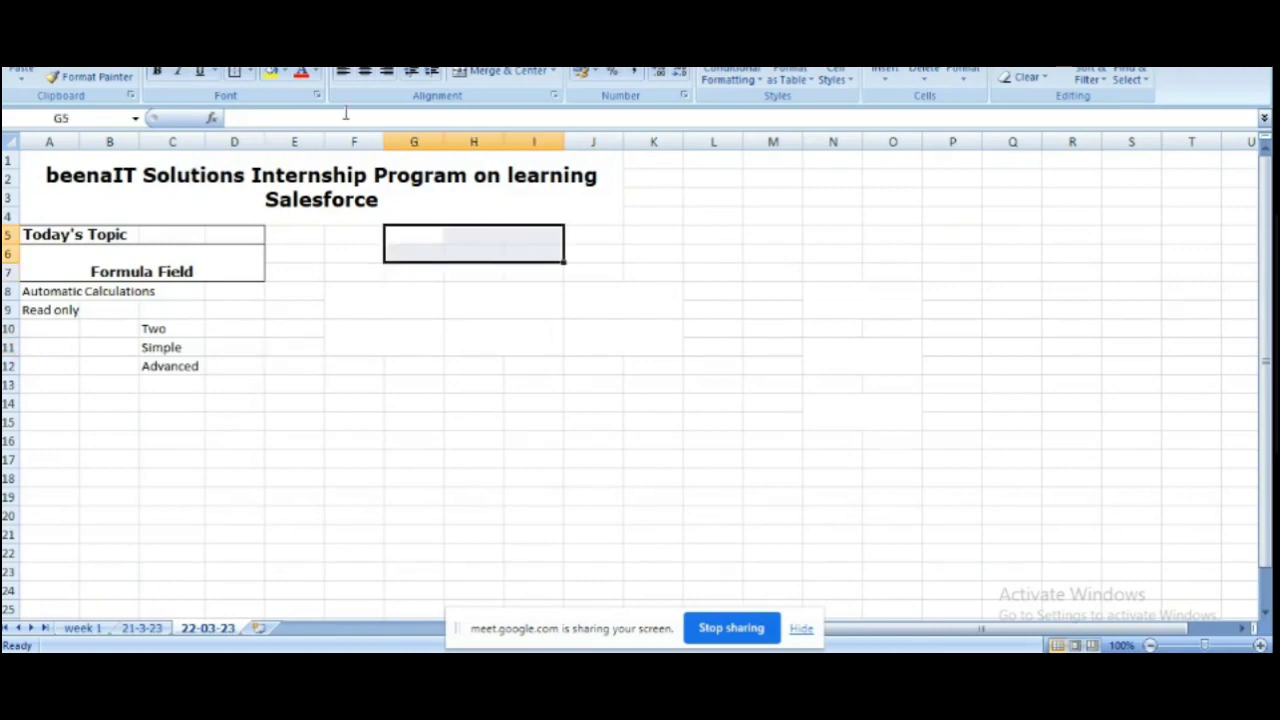
pyautogui.click(407, 294)
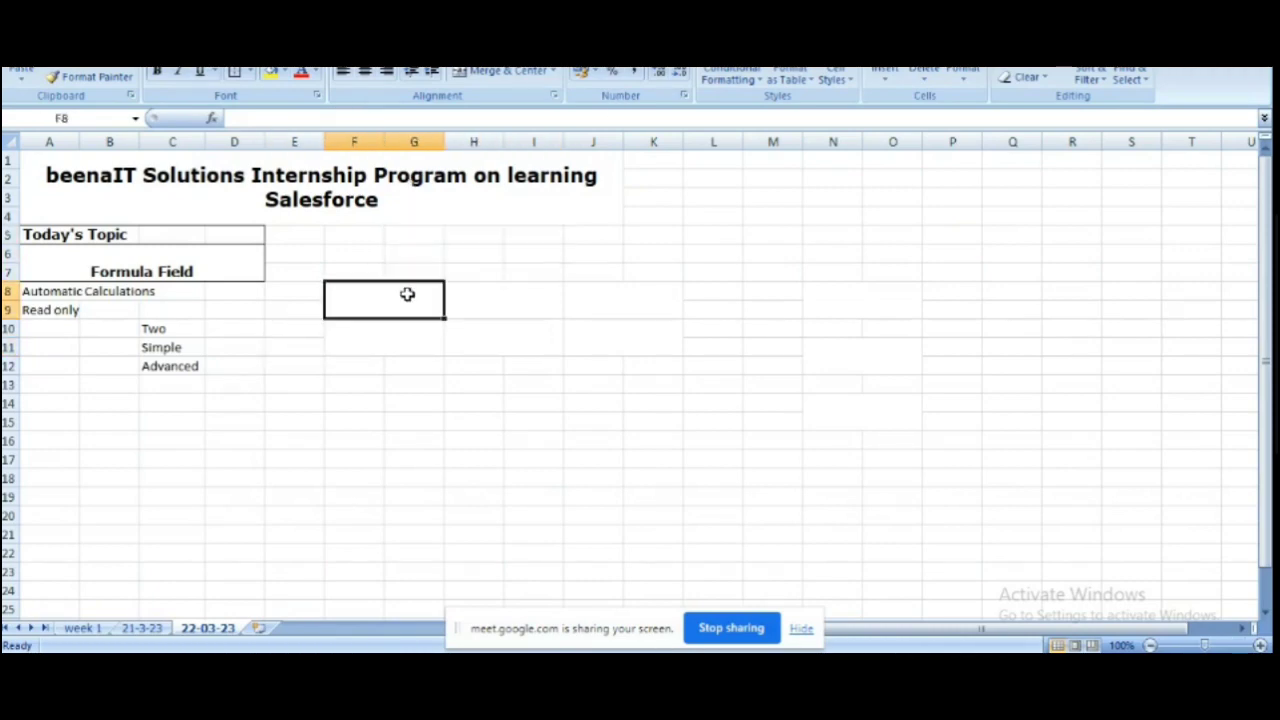
pyautogui.hotkey('ctrl', 'c')
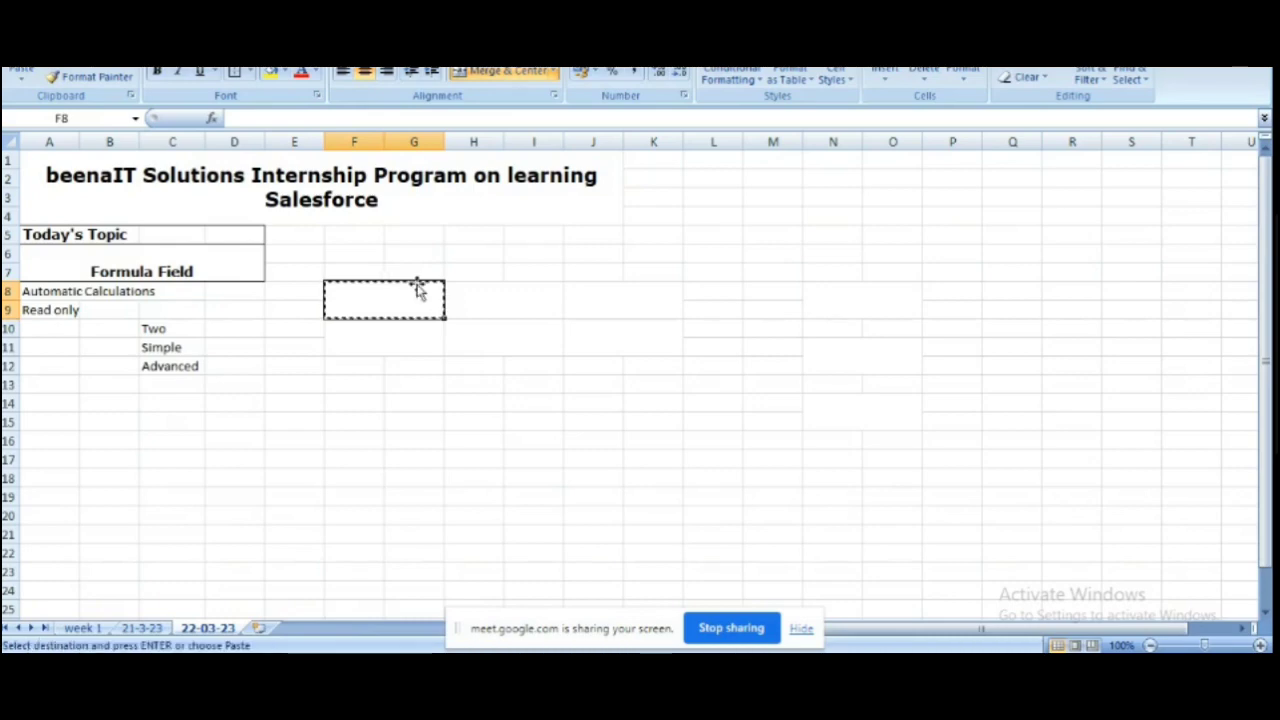
pyautogui.click(428, 253)
pyautogui.hotkey('ctrl', 'v')
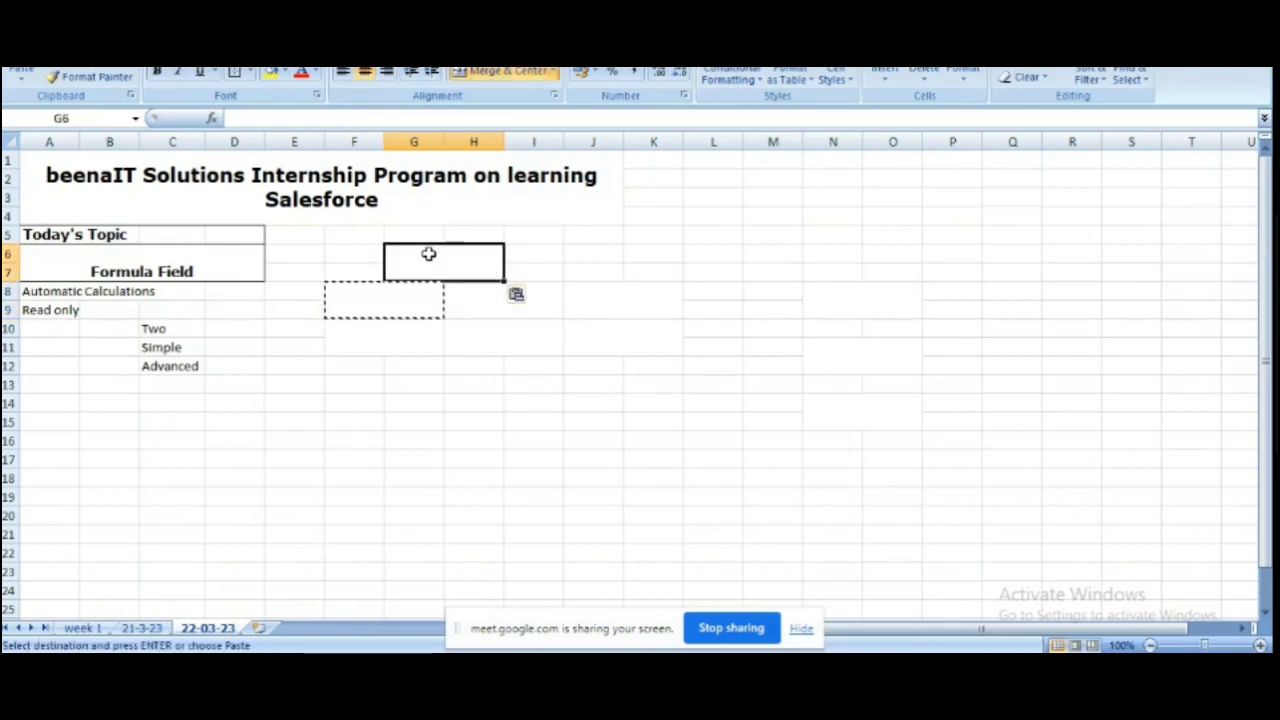
# Step: Clear the pending copy selection and enter "Candidate" in the merged block at G6
pyautogui.click(600, 254)
pyautogui.press('Escape')
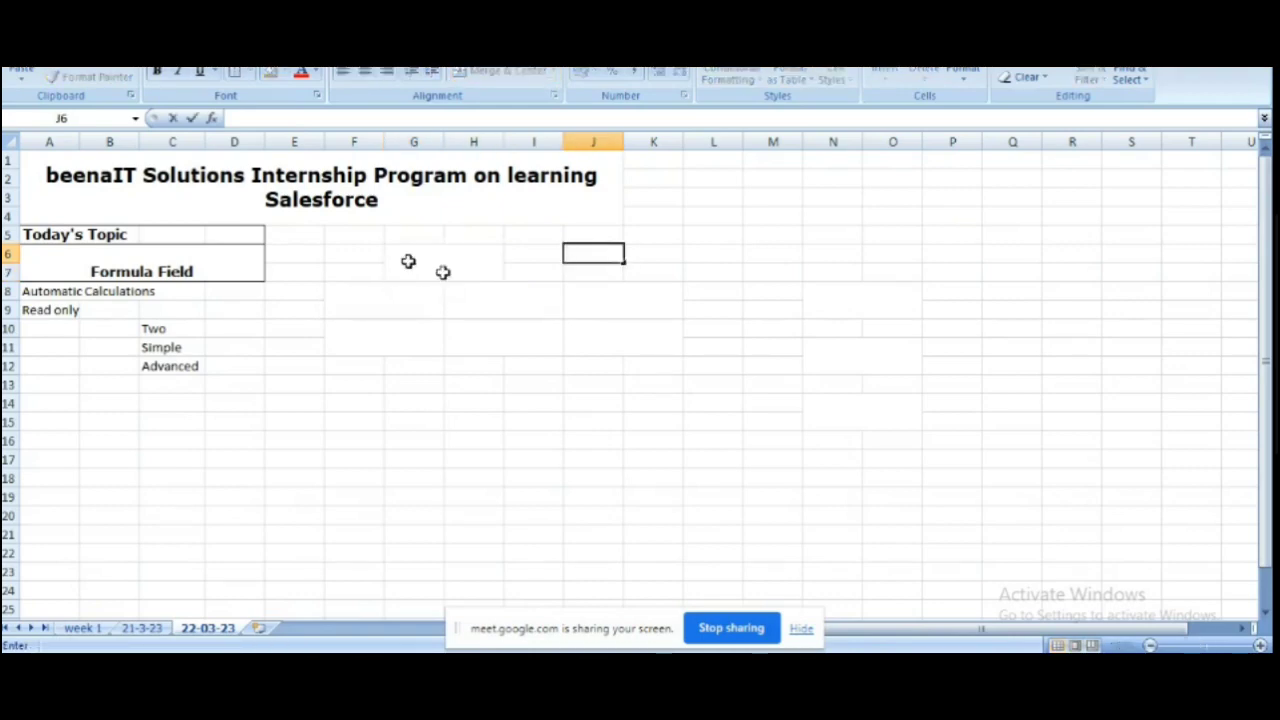
pyautogui.click(408, 261)
pyautogui.write('Canc')
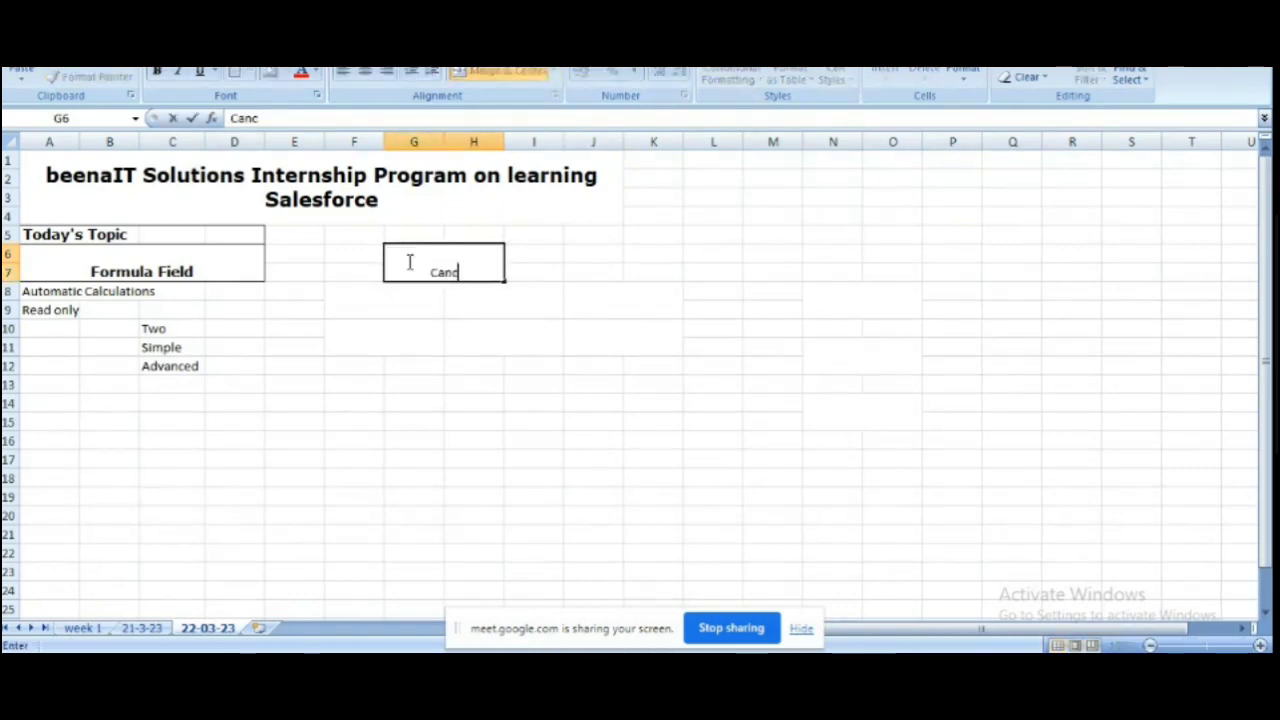
pyautogui.press('BackSpace')
pyautogui.write('didate')
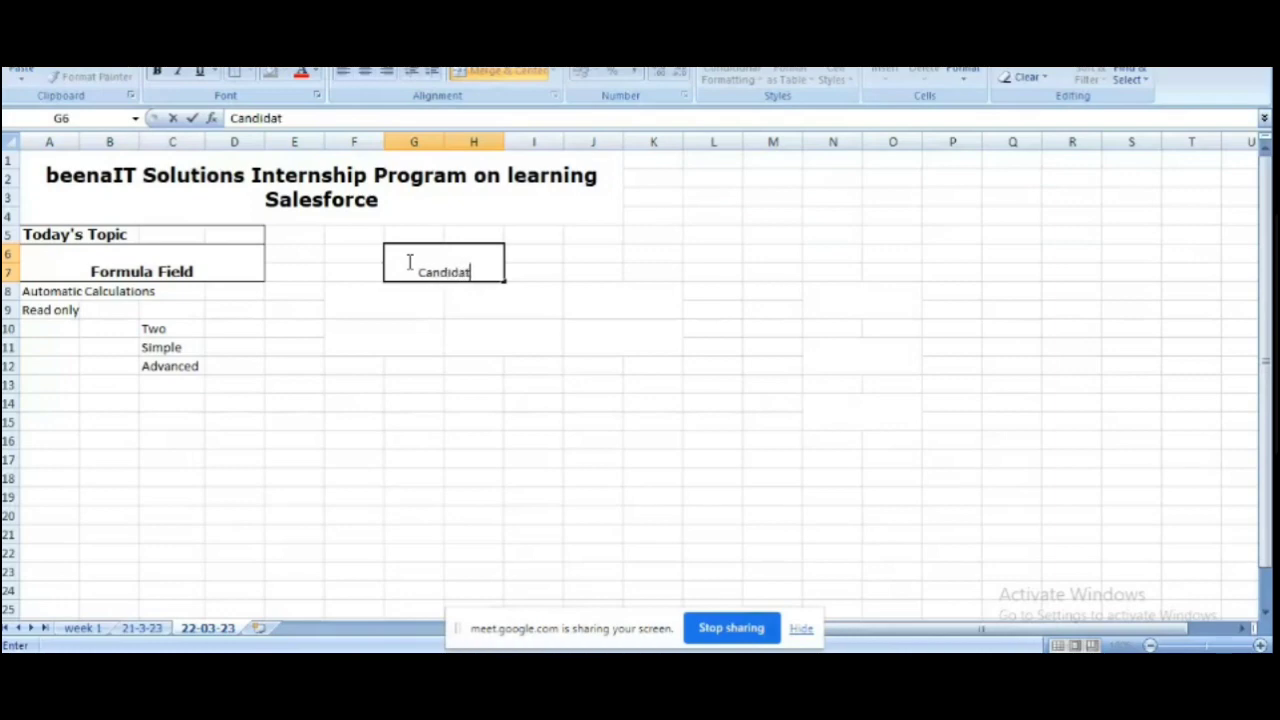
# Step: Enter the heading "Fees" in merged cell F8 under Candidate, with the amount 1000 below it in F10
pyautogui.click(408, 291)
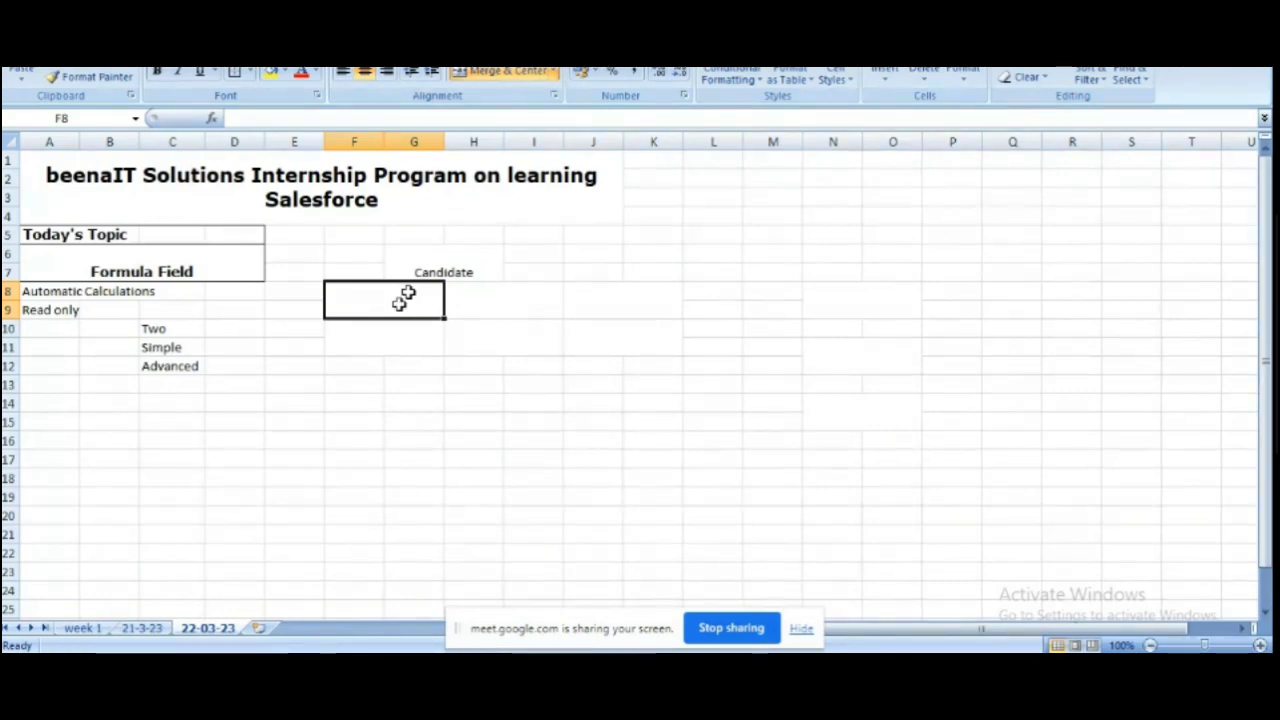
pyautogui.write('Fees')
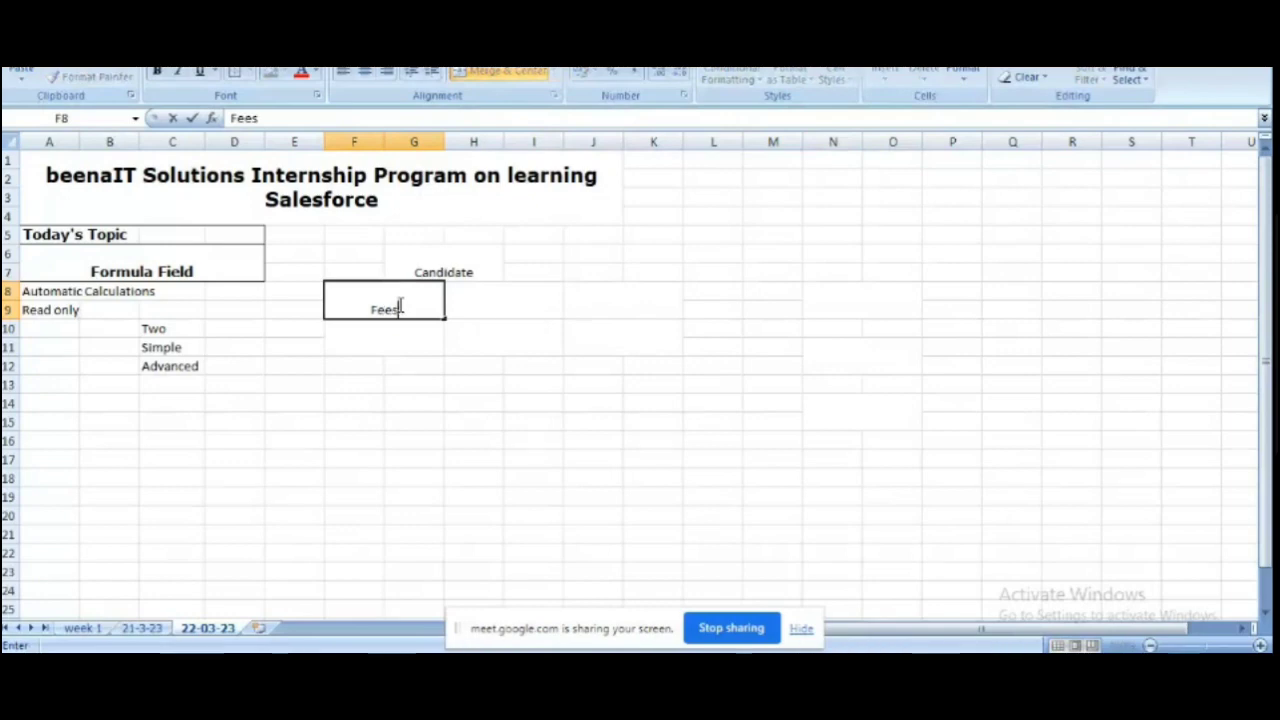
pyautogui.click(518, 308)
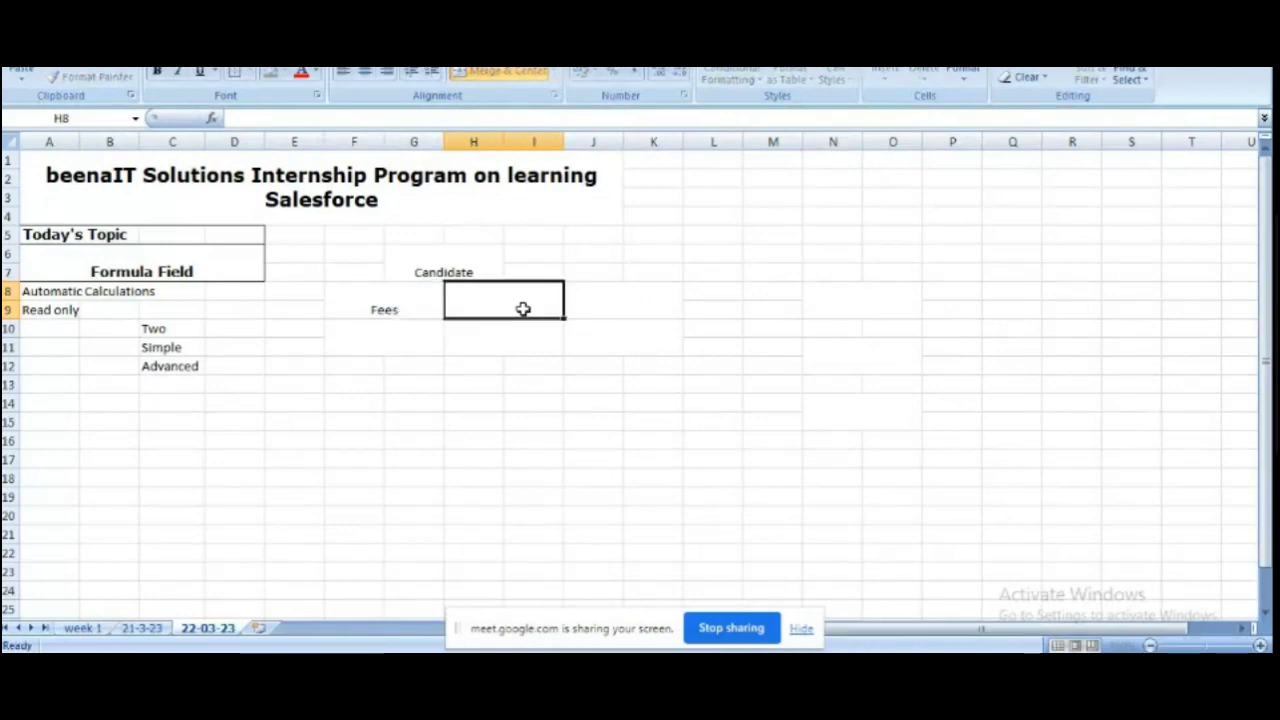
pyautogui.click(417, 303)
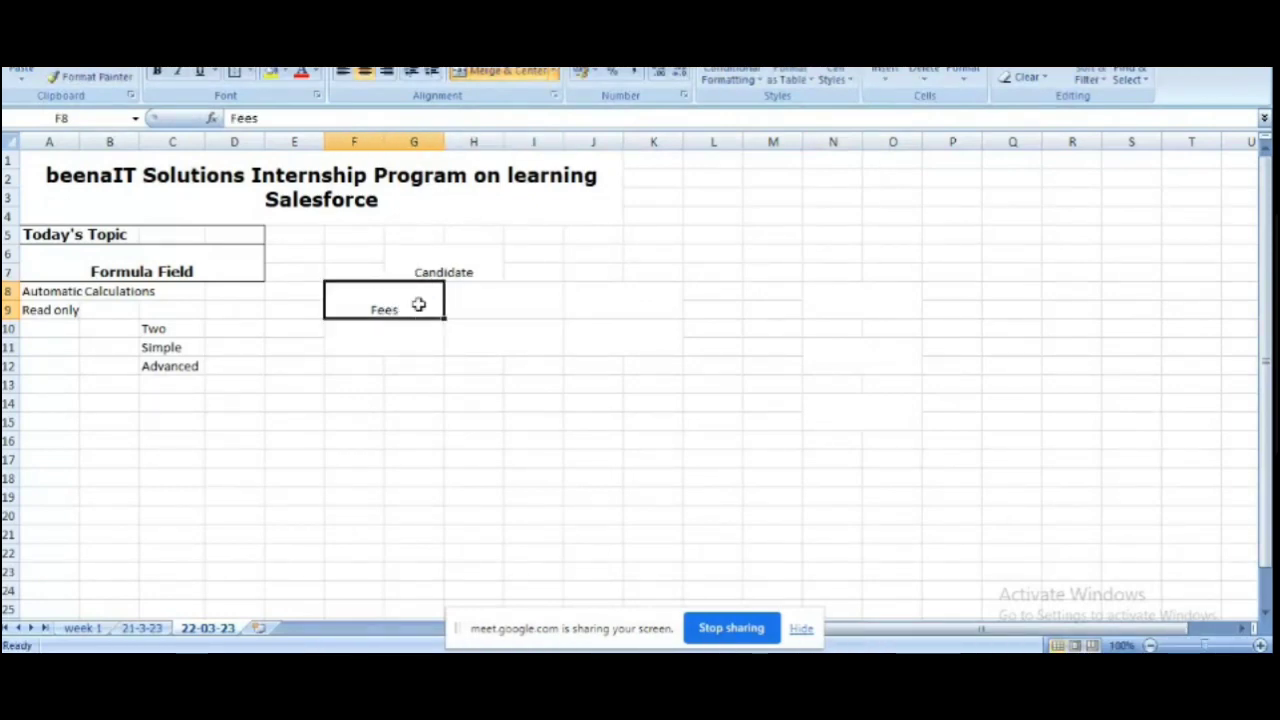
pyautogui.click(481, 306)
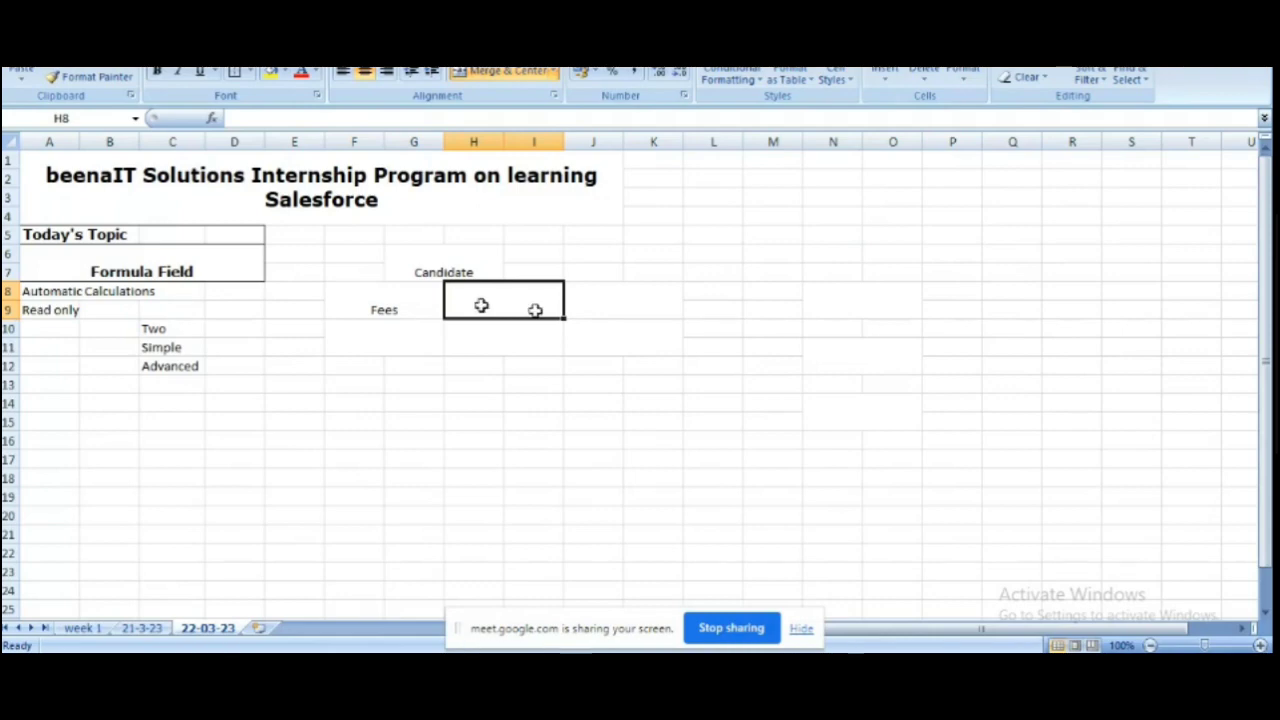
pyautogui.click(411, 341)
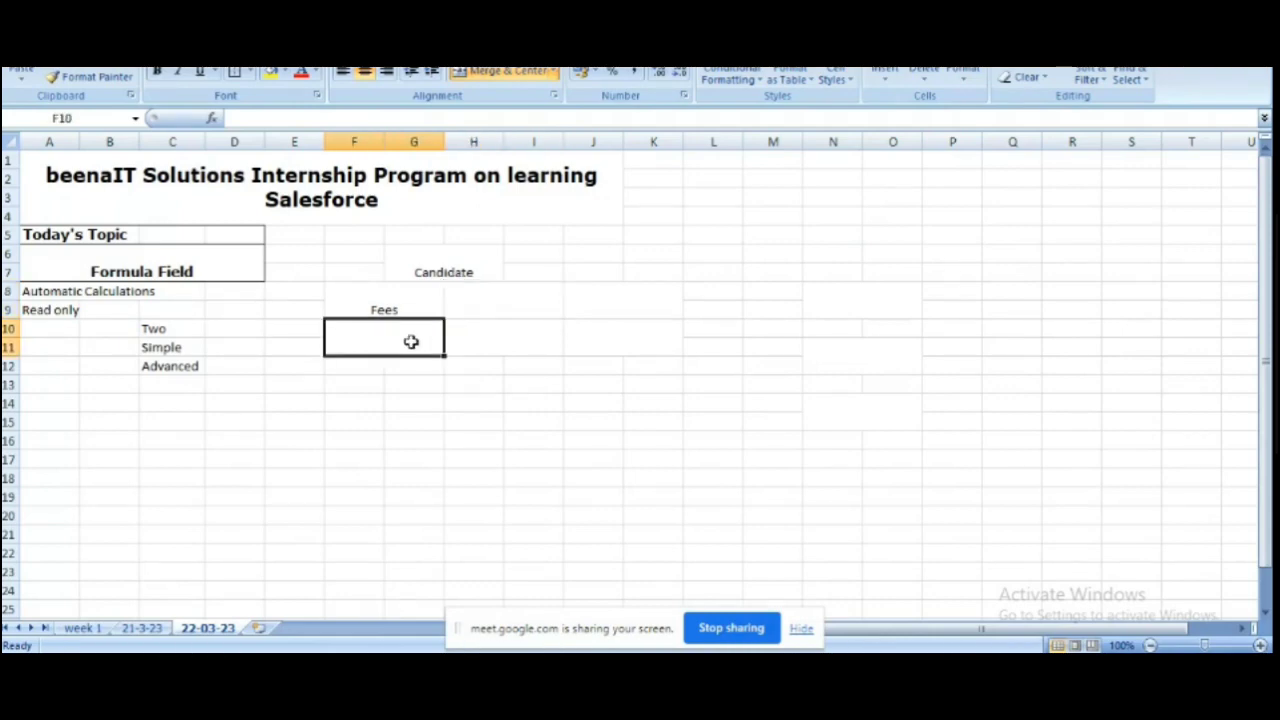
pyautogui.write('1000')
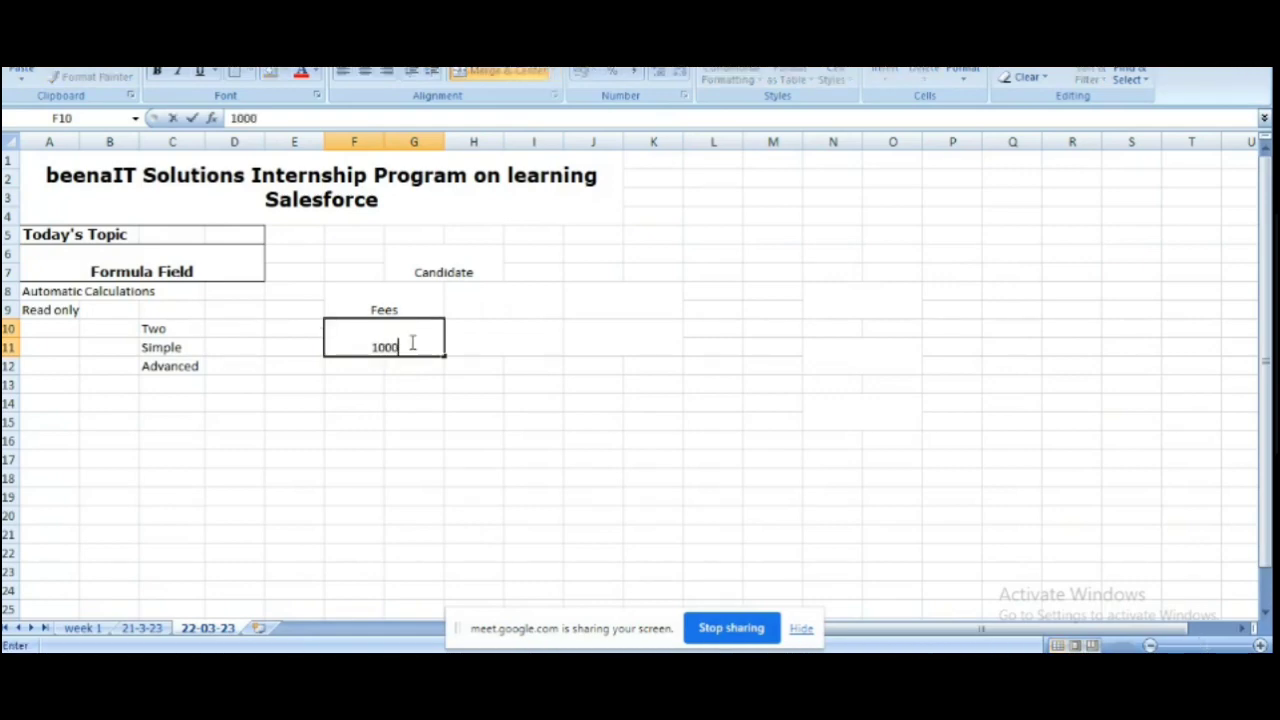
# Step: Enter the heading "Tax 18" in merged cell H8 beside Fees, and the value 5 in cell H12
pyautogui.click(475, 306)
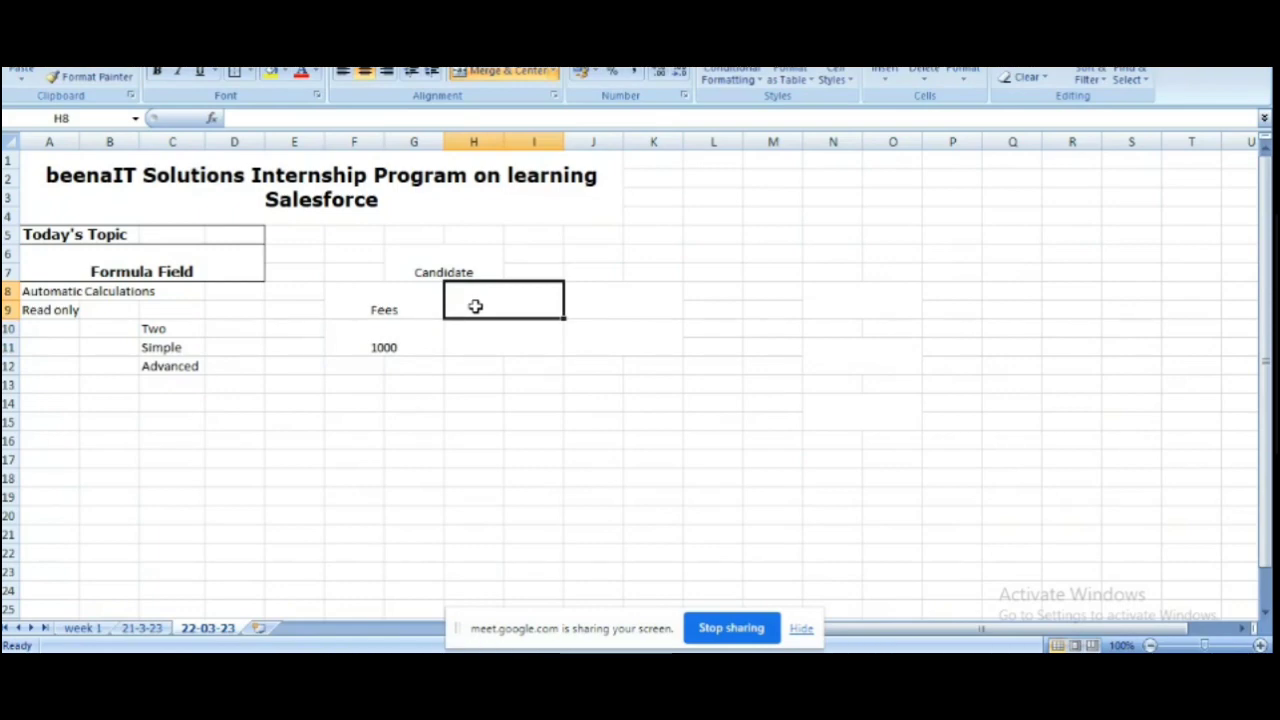
pyautogui.write('Ta')
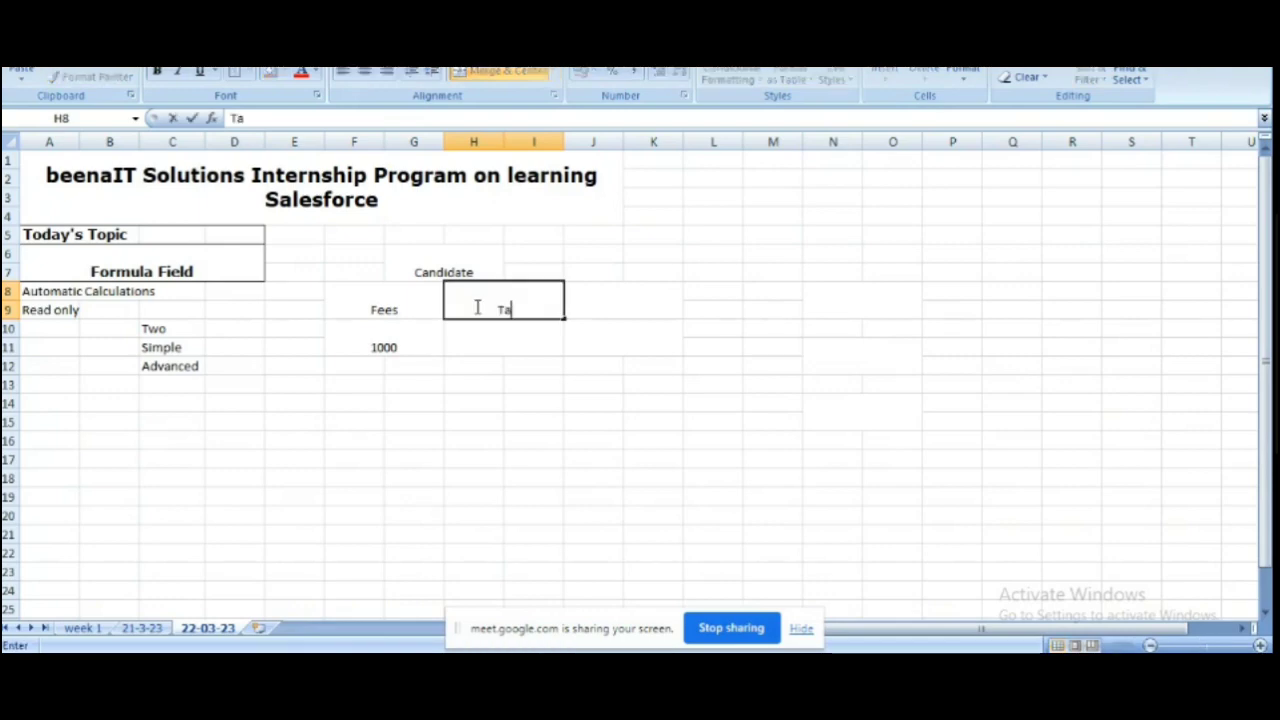
pyautogui.write('x')
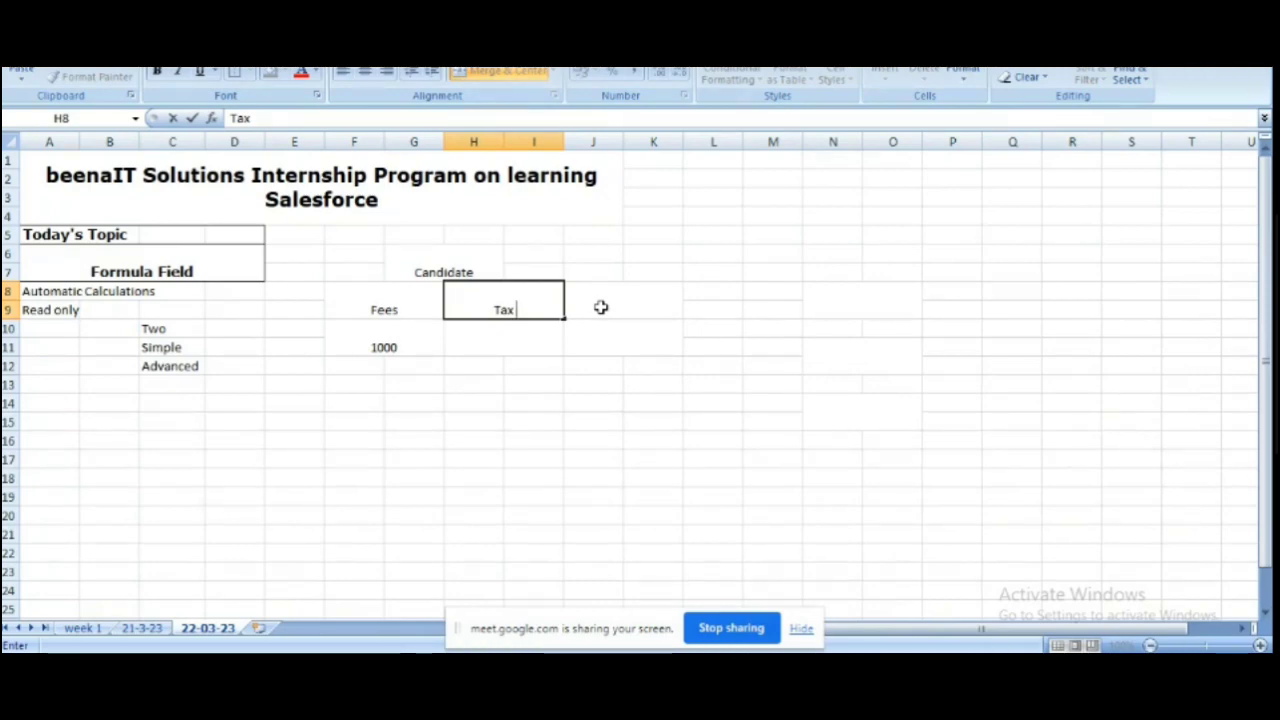
pyautogui.write('18')
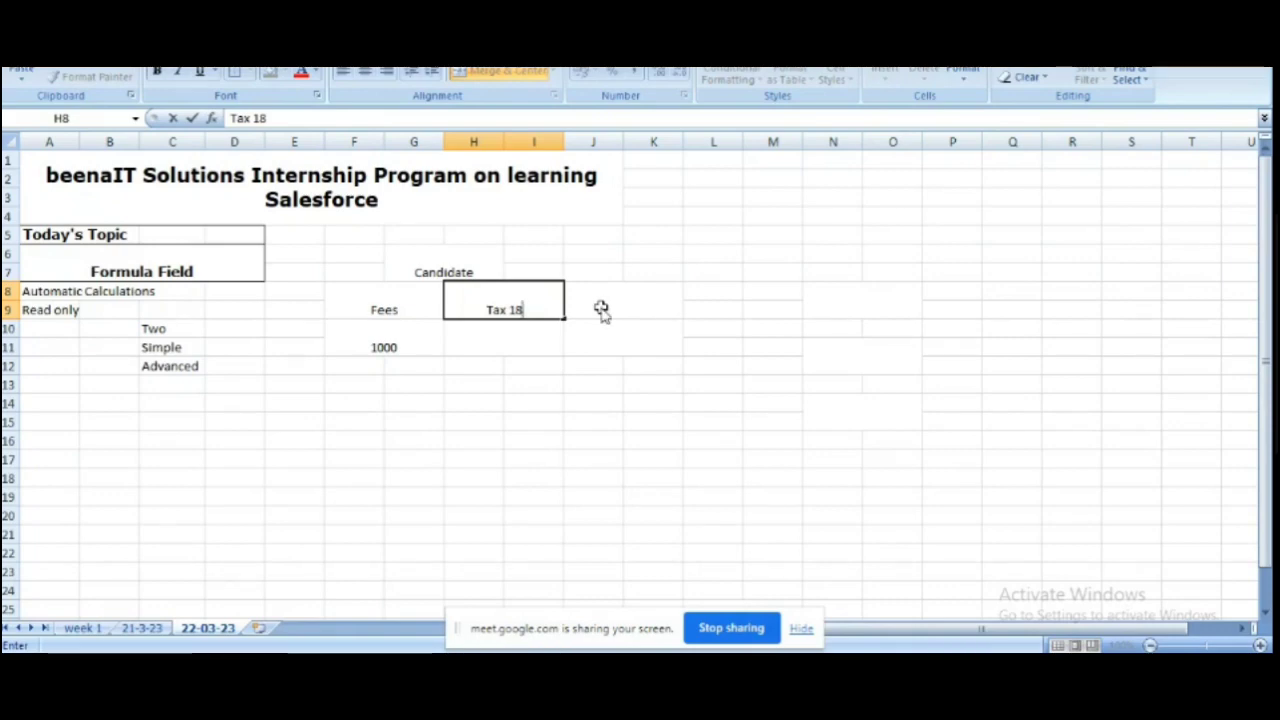
pyautogui.press('Return')
pyautogui.press('Return')
pyautogui.write('5')
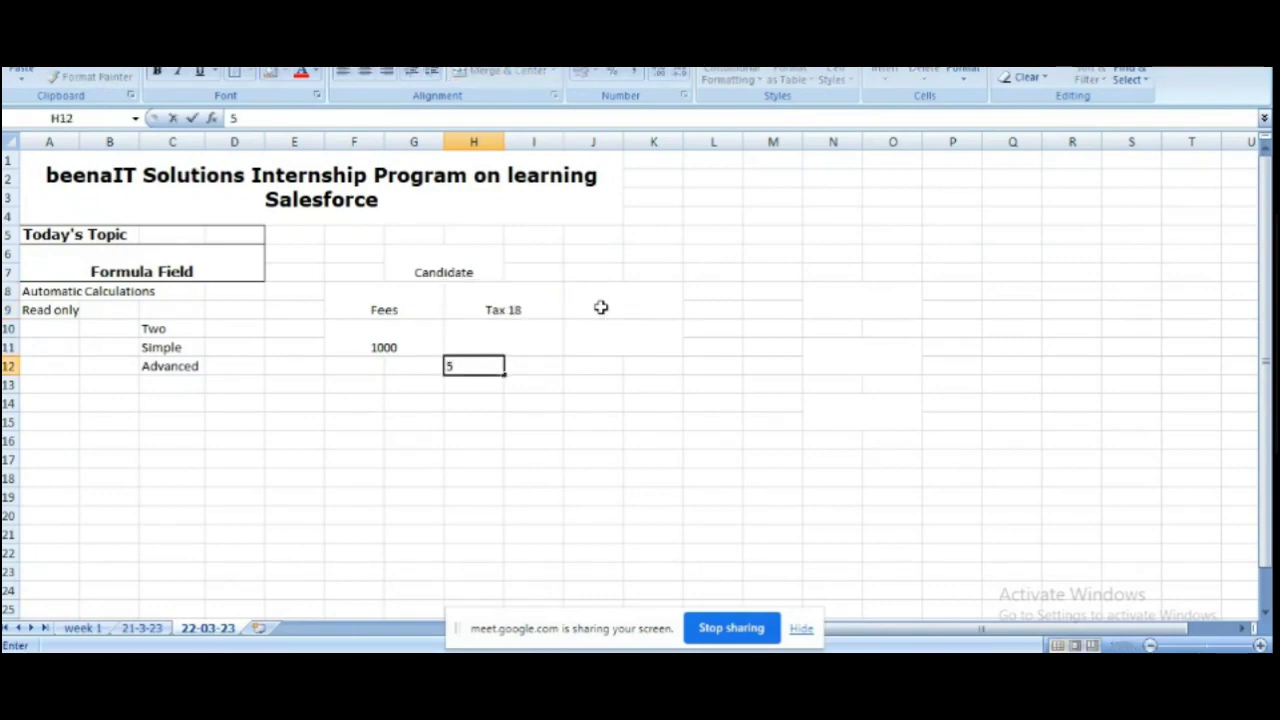
# Step: Rewrite the heading in merged cell H8 as "Tax 18%"
pyautogui.doubleClick(541, 309)
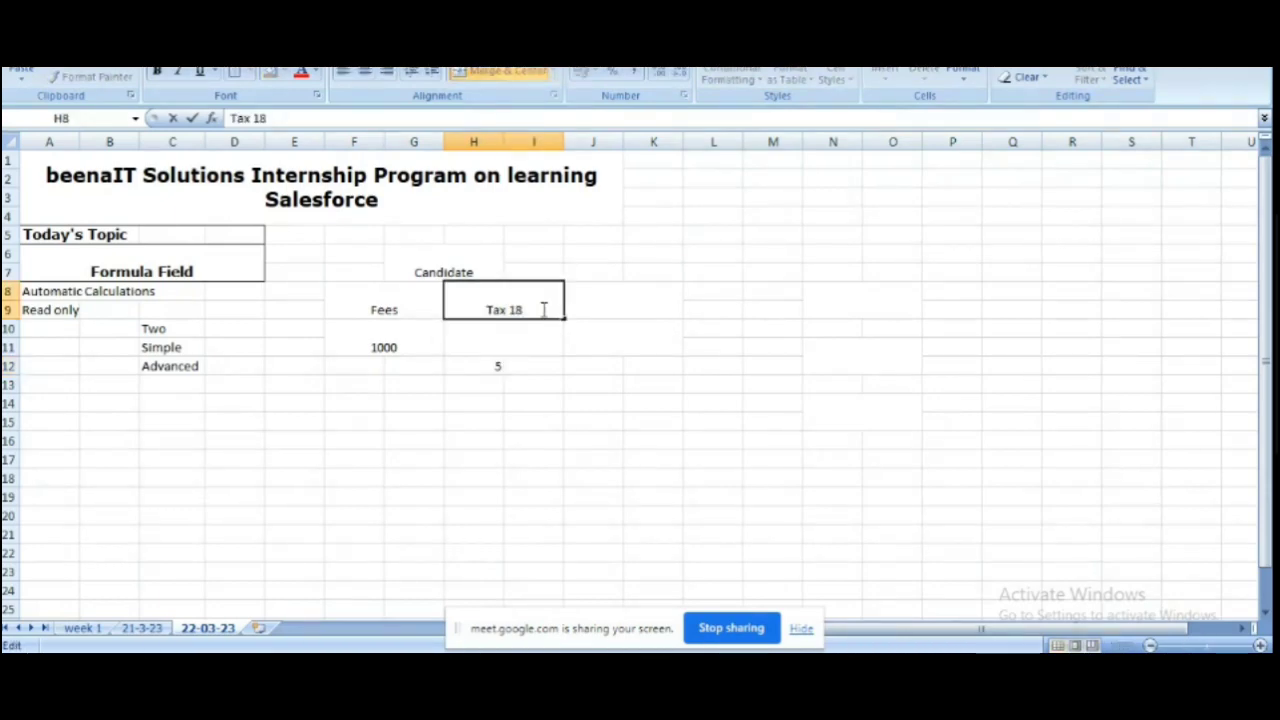
pyautogui.press('Return')
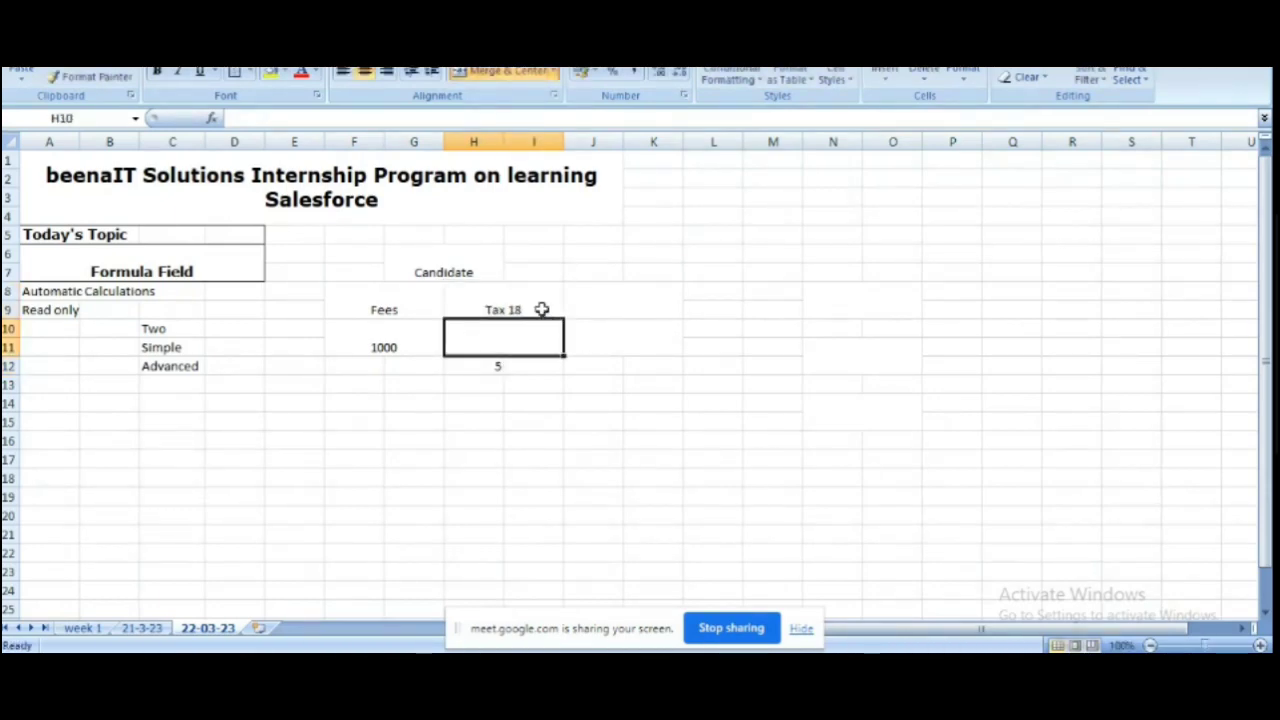
pyautogui.click(541, 309)
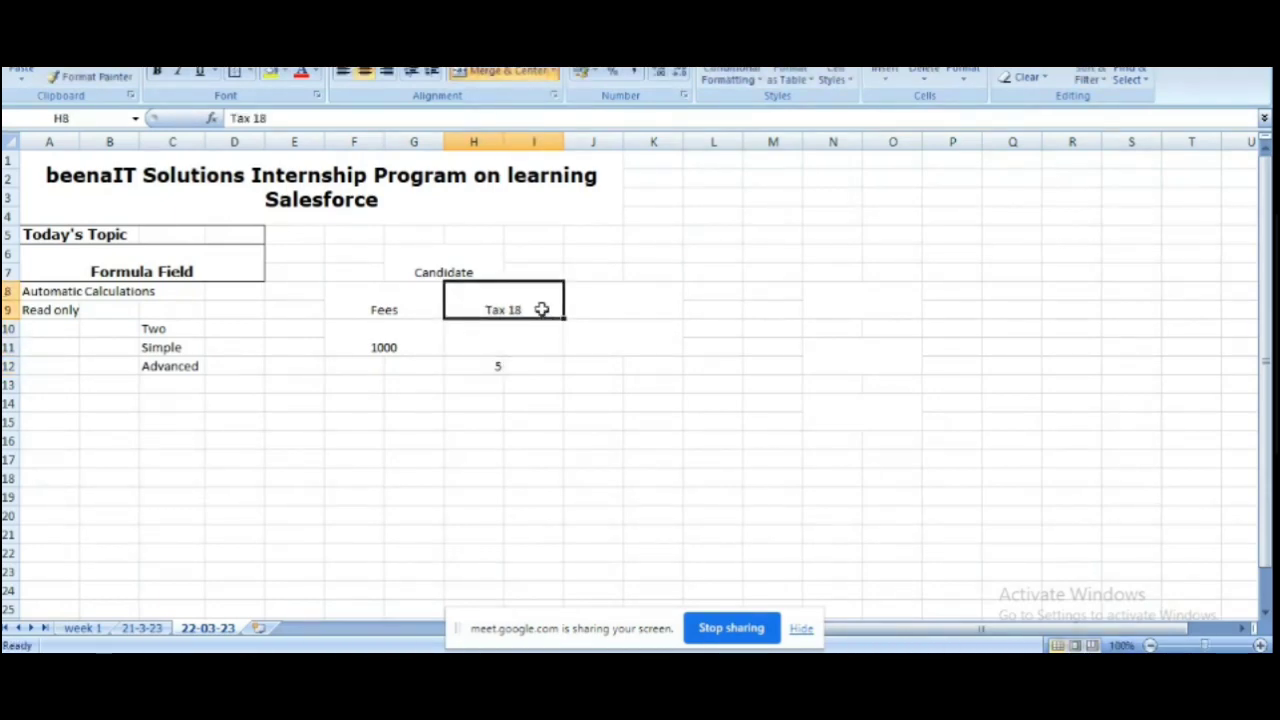
pyautogui.write('%')
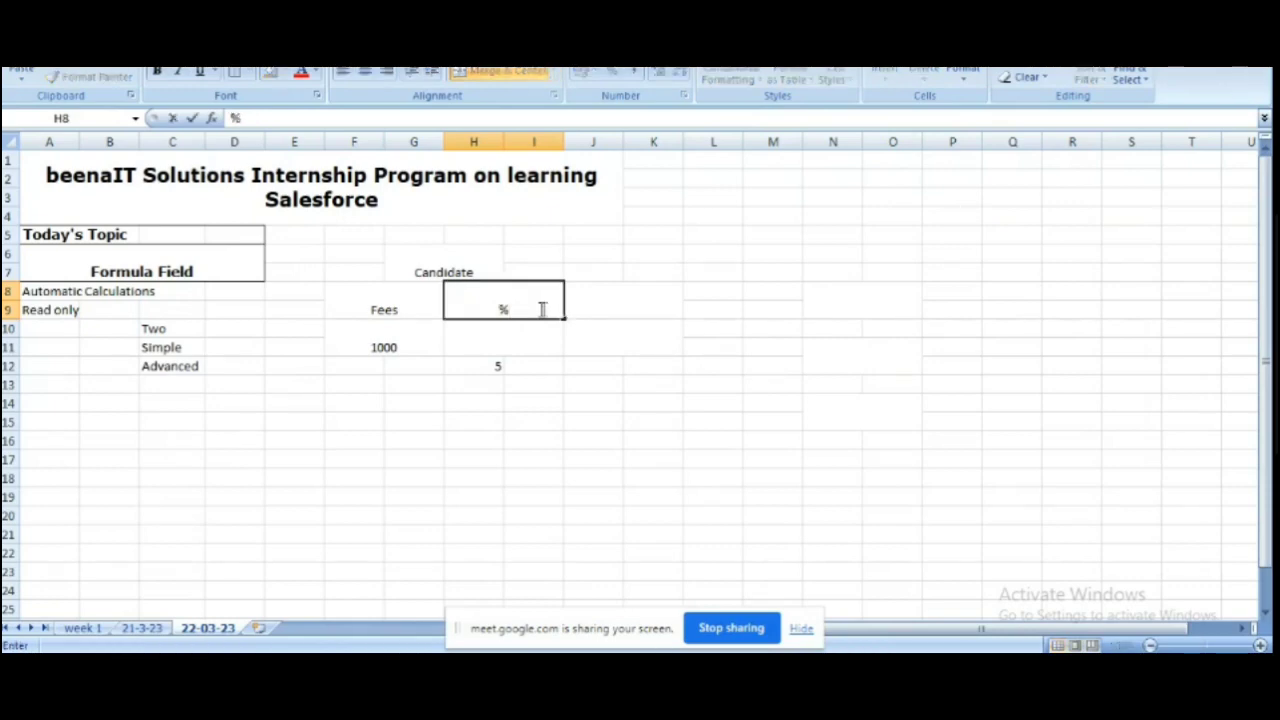
pyautogui.doubleClick(503, 309)
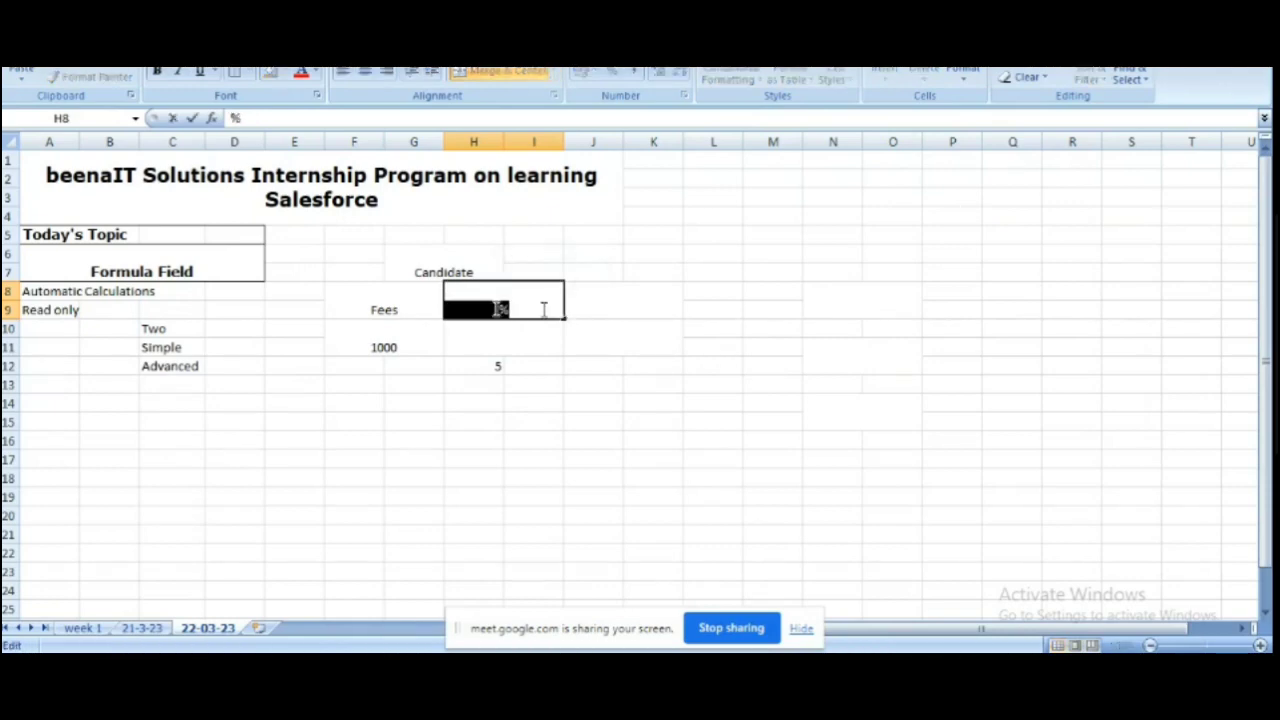
pyautogui.click(543, 309)
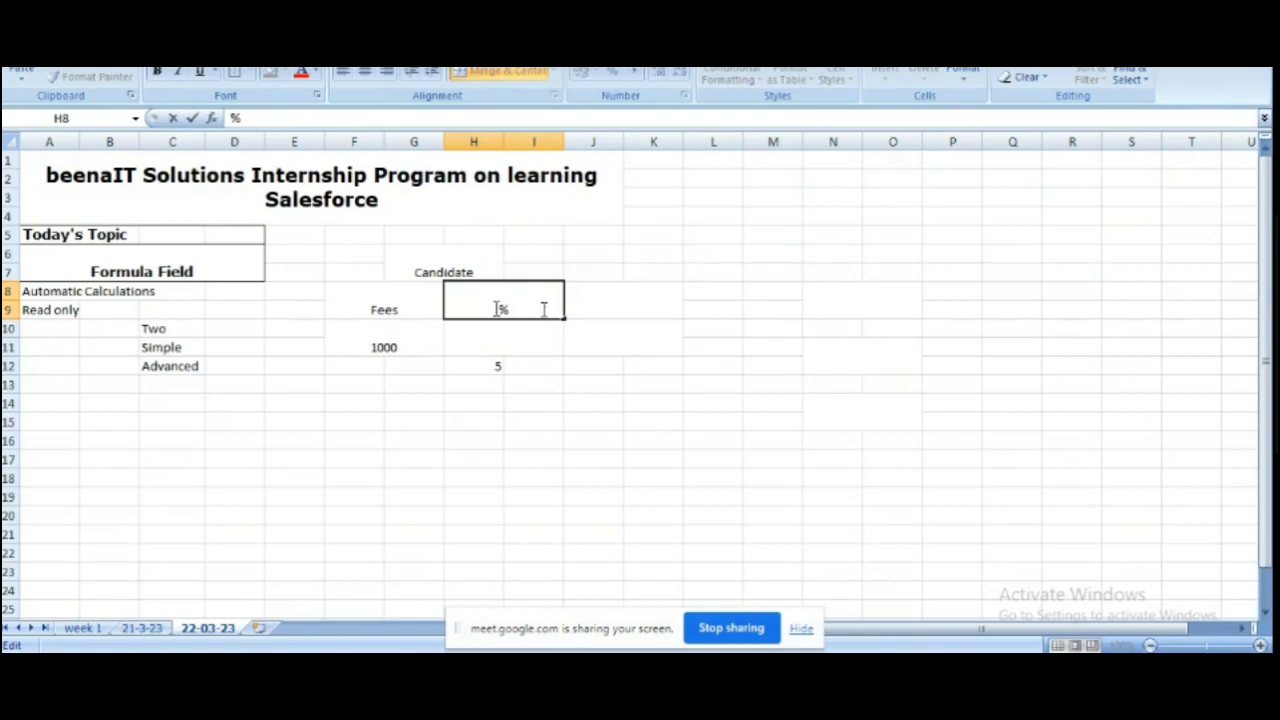
pyautogui.write('18')
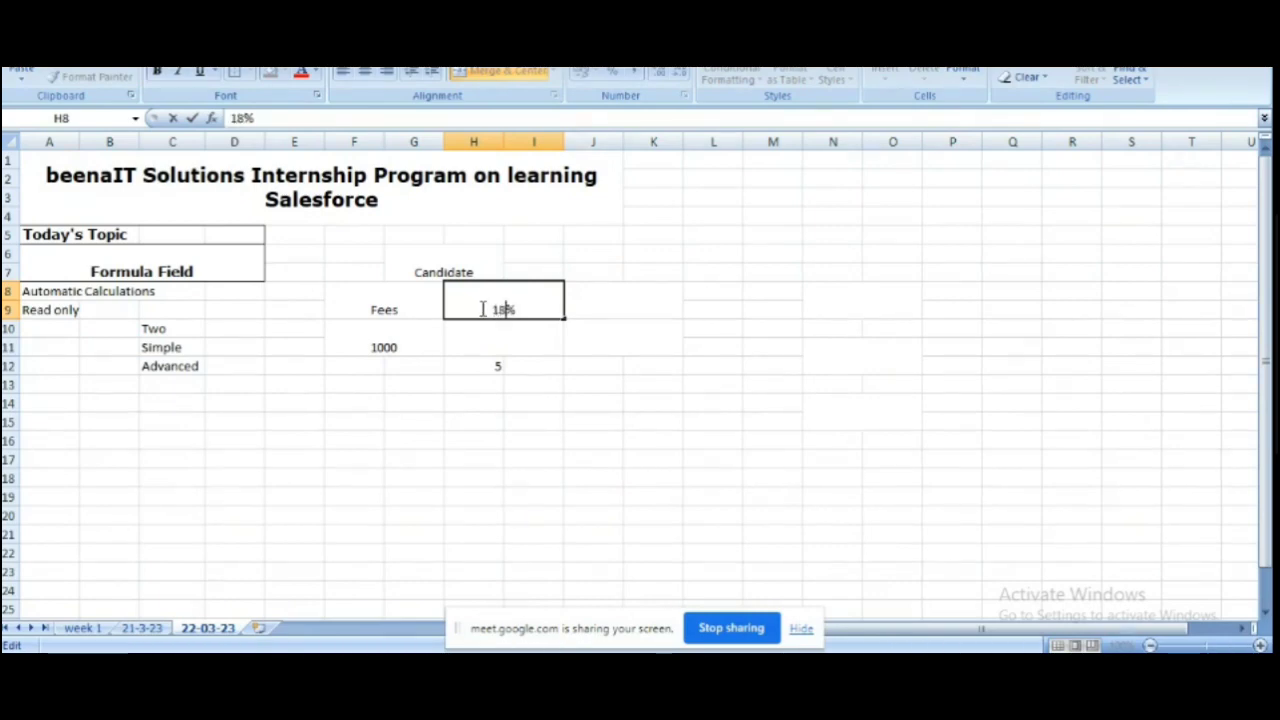
pyautogui.click(483, 309)
pyautogui.write('T')
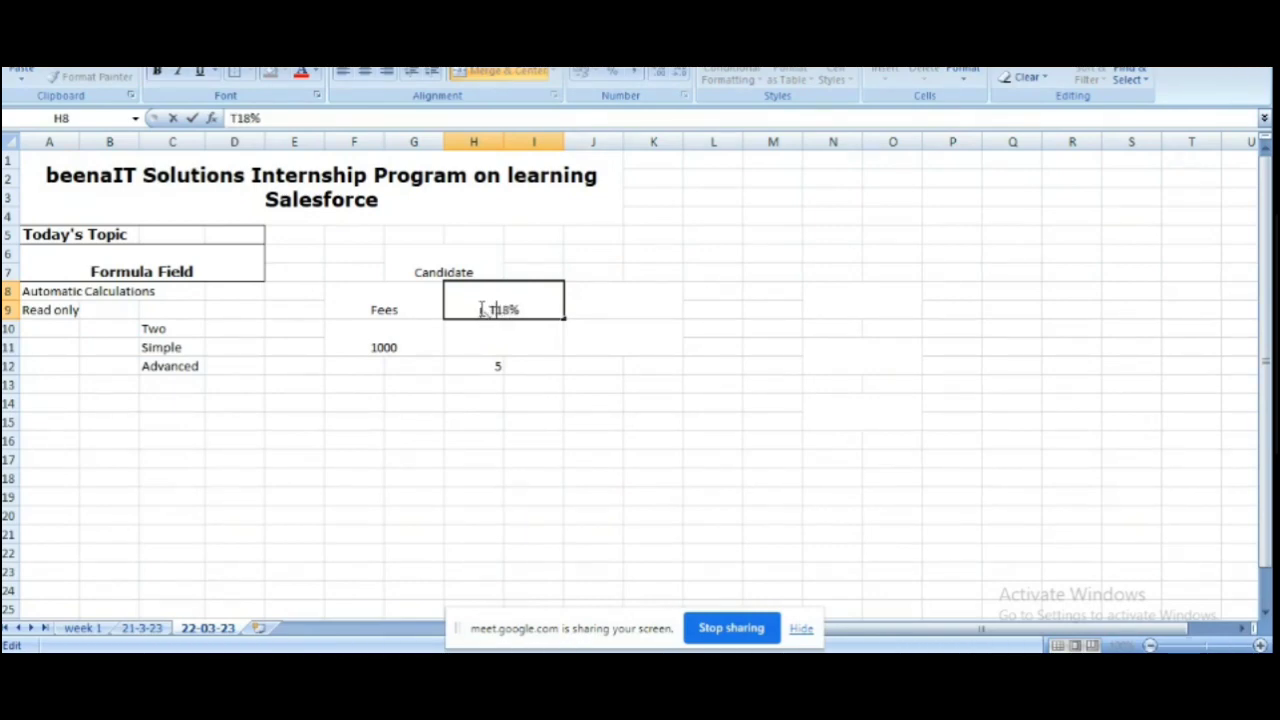
pyautogui.write('ax')
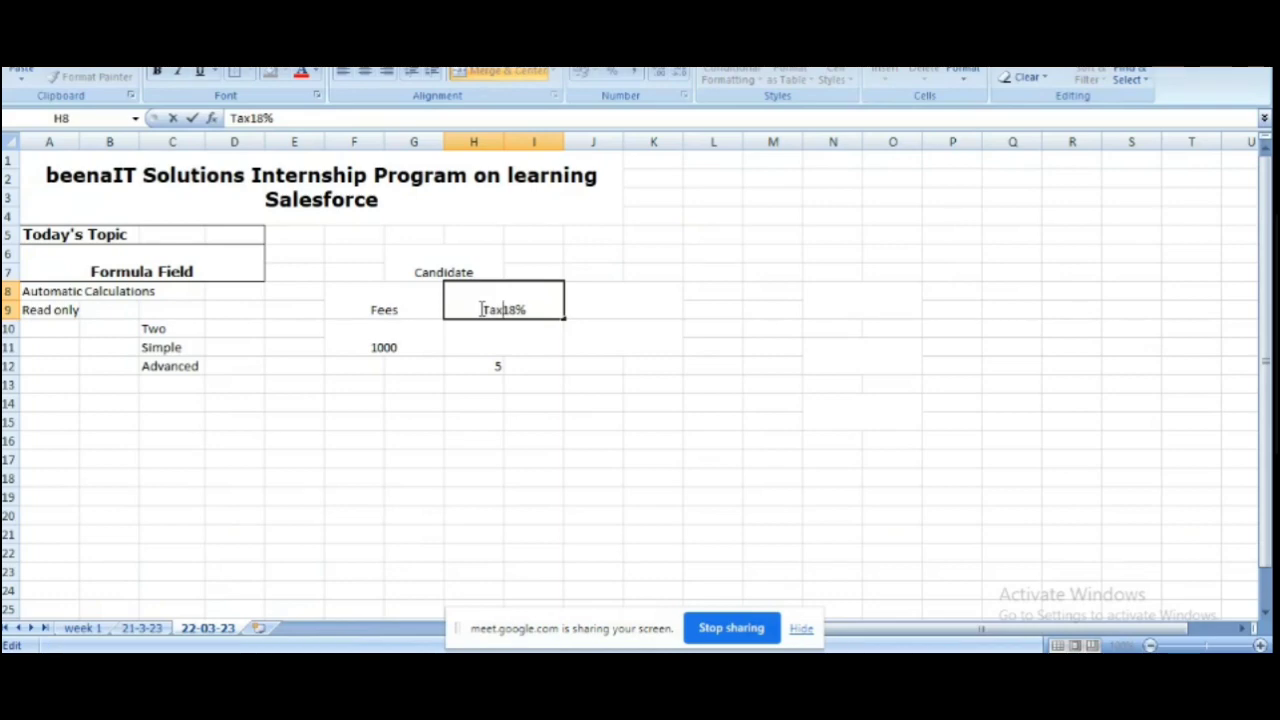
# Step: Enter the heading "Total Amount" in merged cell J8, beside the tax heading
pyautogui.click(593, 309)
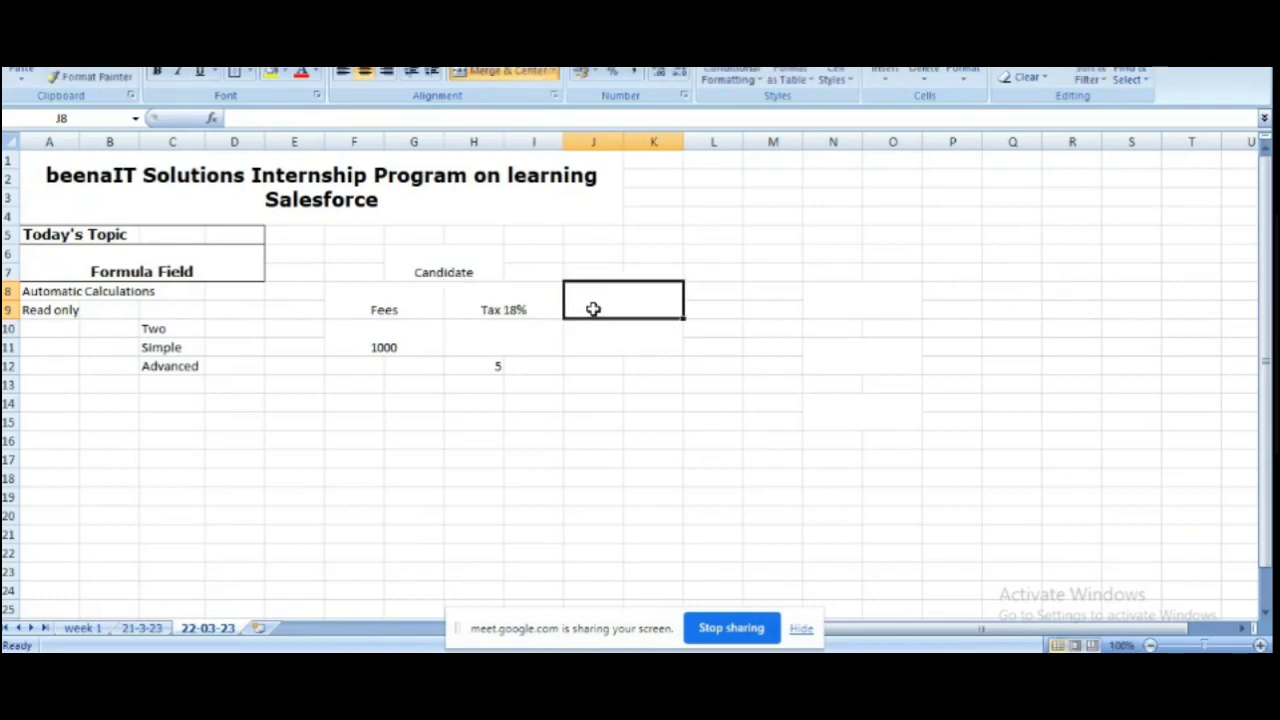
pyautogui.write('To')
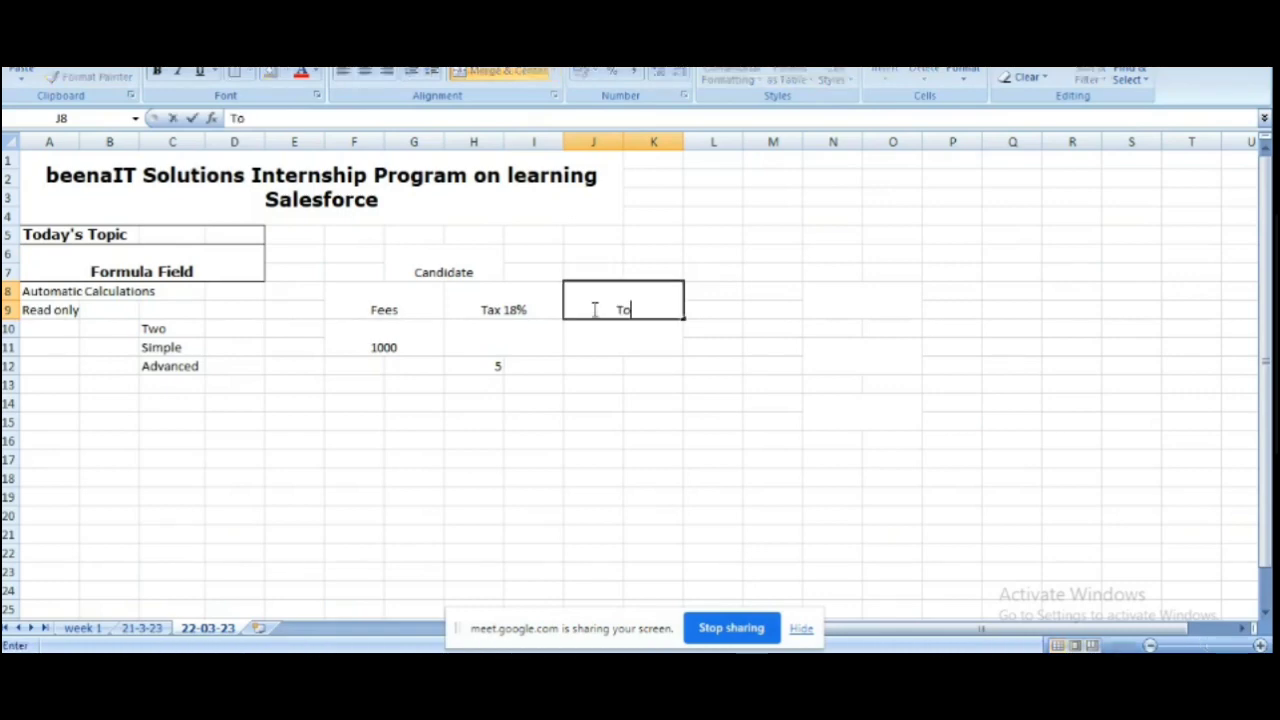
pyautogui.write('tal Amount')
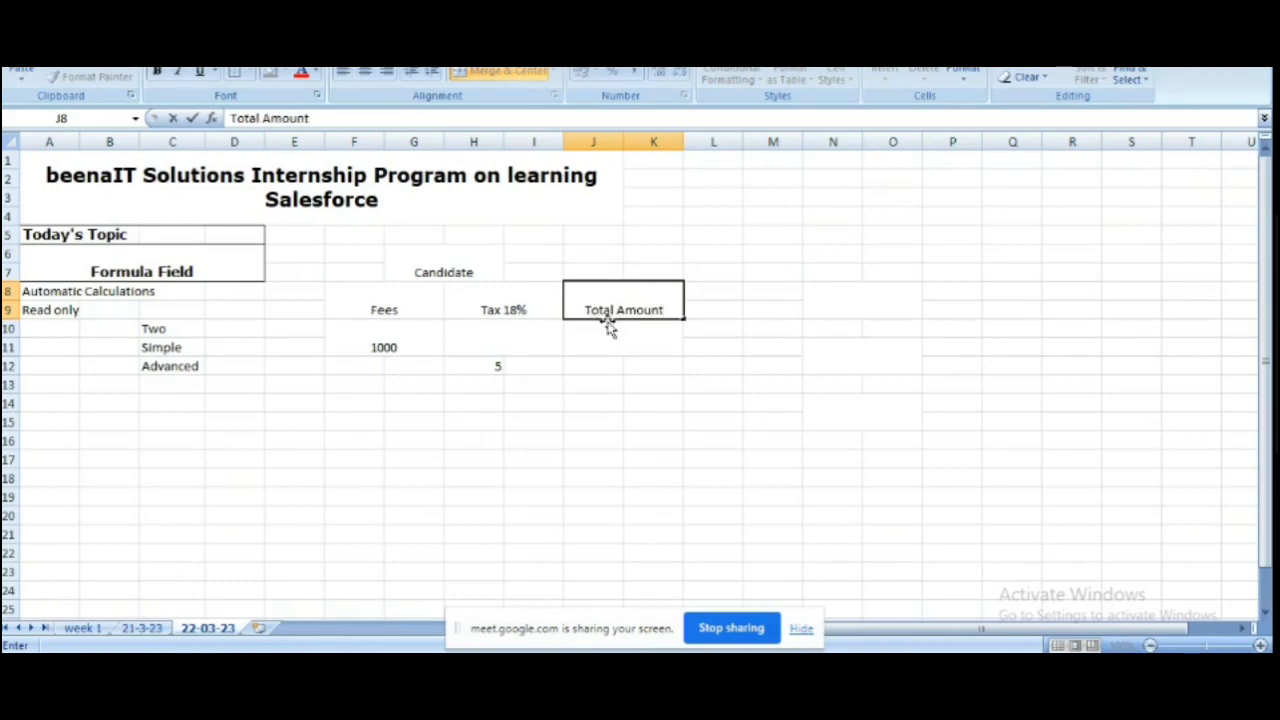
pyautogui.click(606, 330)
# Step: Delete the stray 5 from cell H12 and select the empty tax cell H10
pyautogui.click(533, 333)
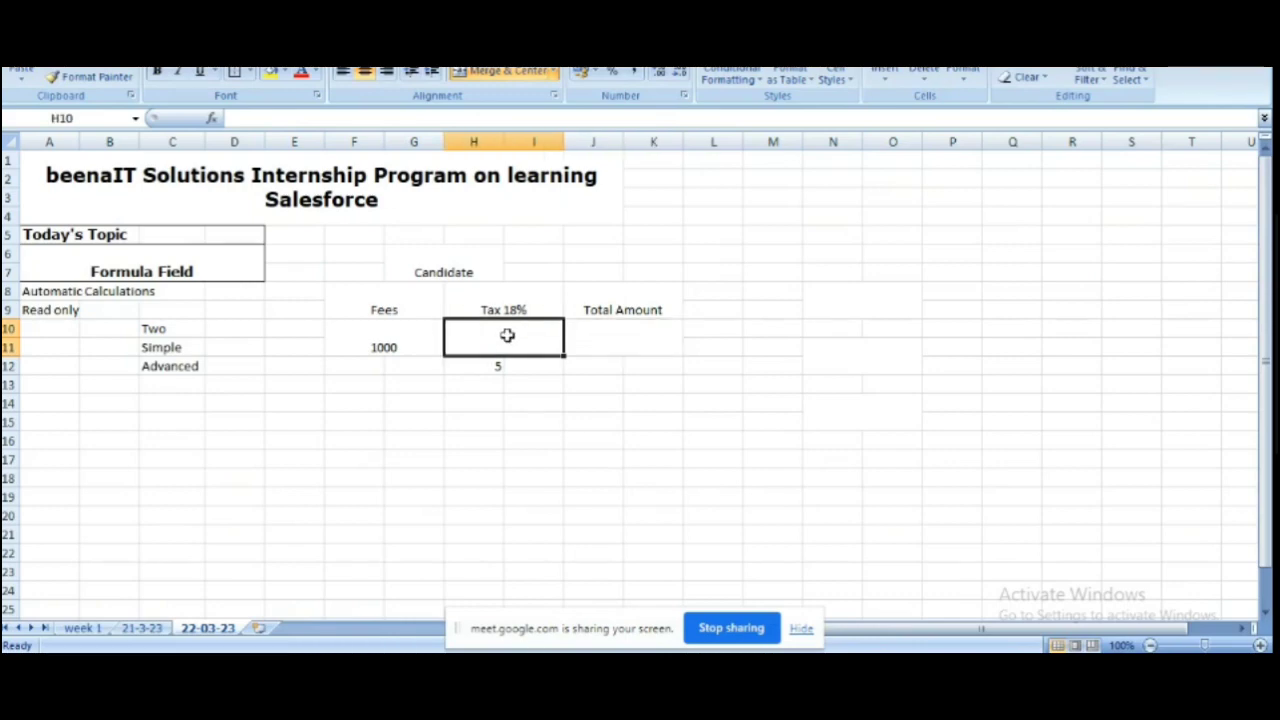
pyautogui.click(417, 347)
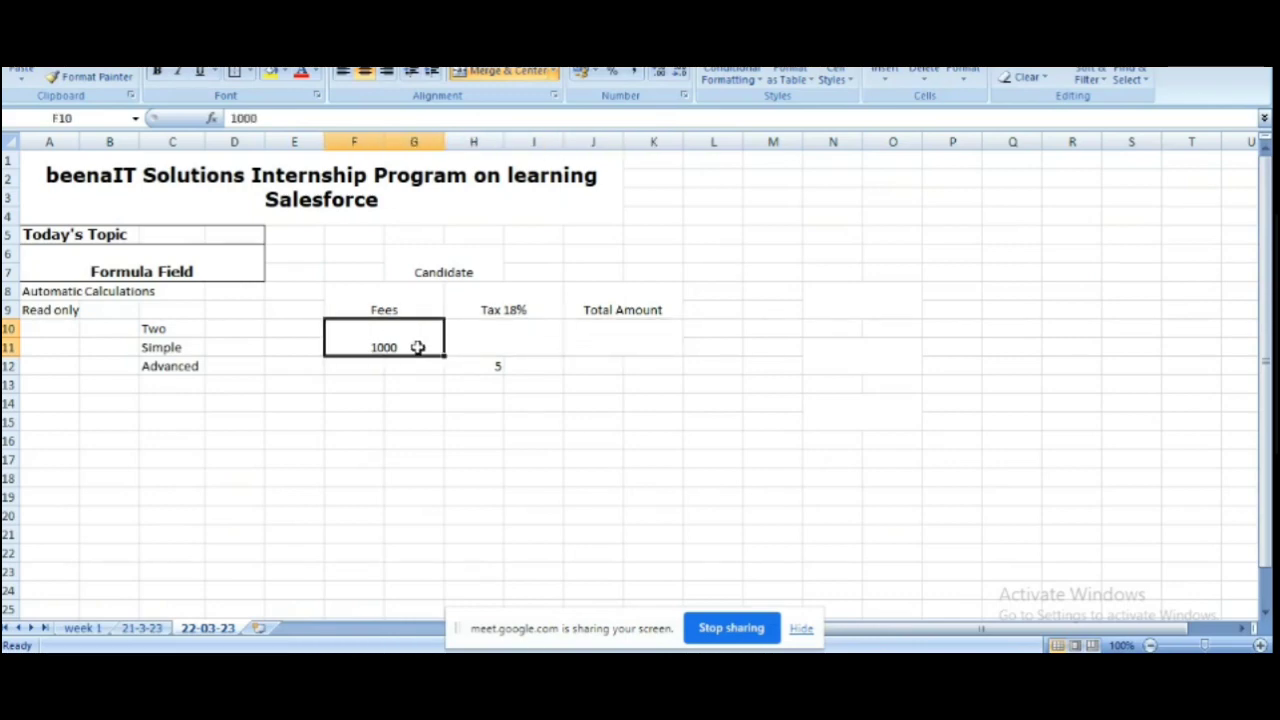
pyautogui.click(492, 362)
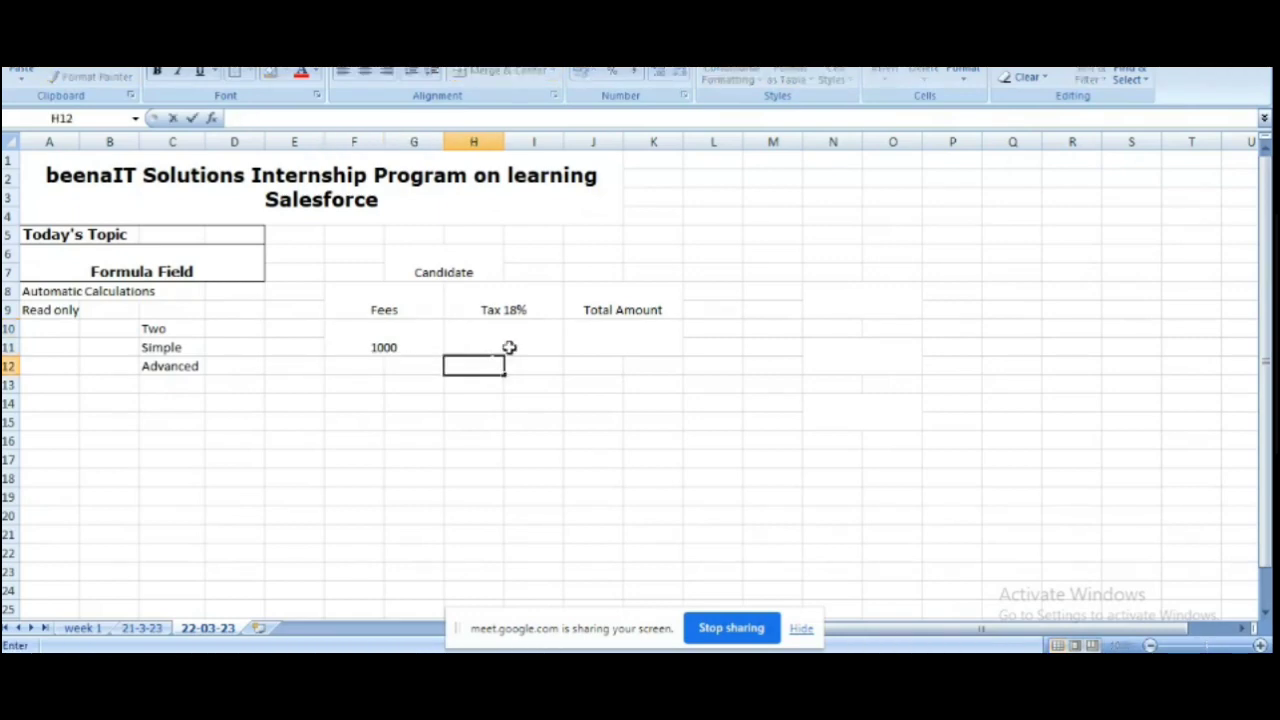
pyautogui.click(518, 335)
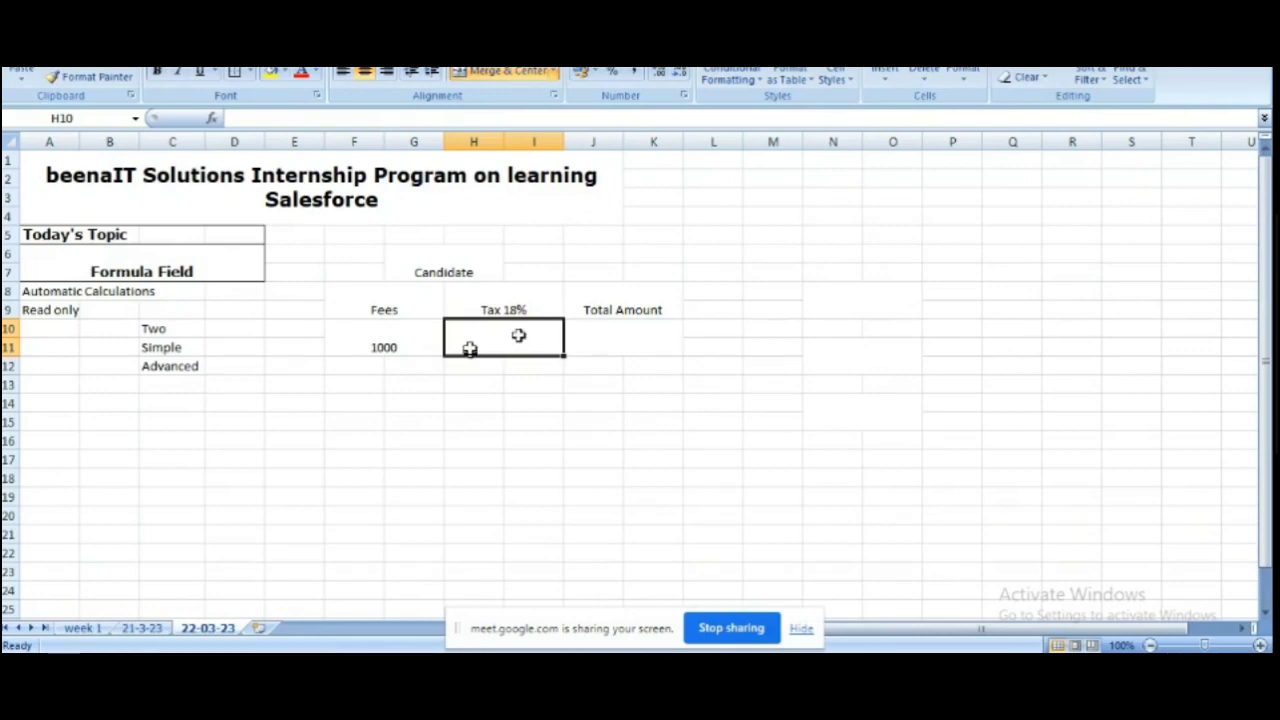
# Step: Write out the tax calculation "1000x18/100" in merged cell N8, away from the fee table
pyautogui.click(825, 308)
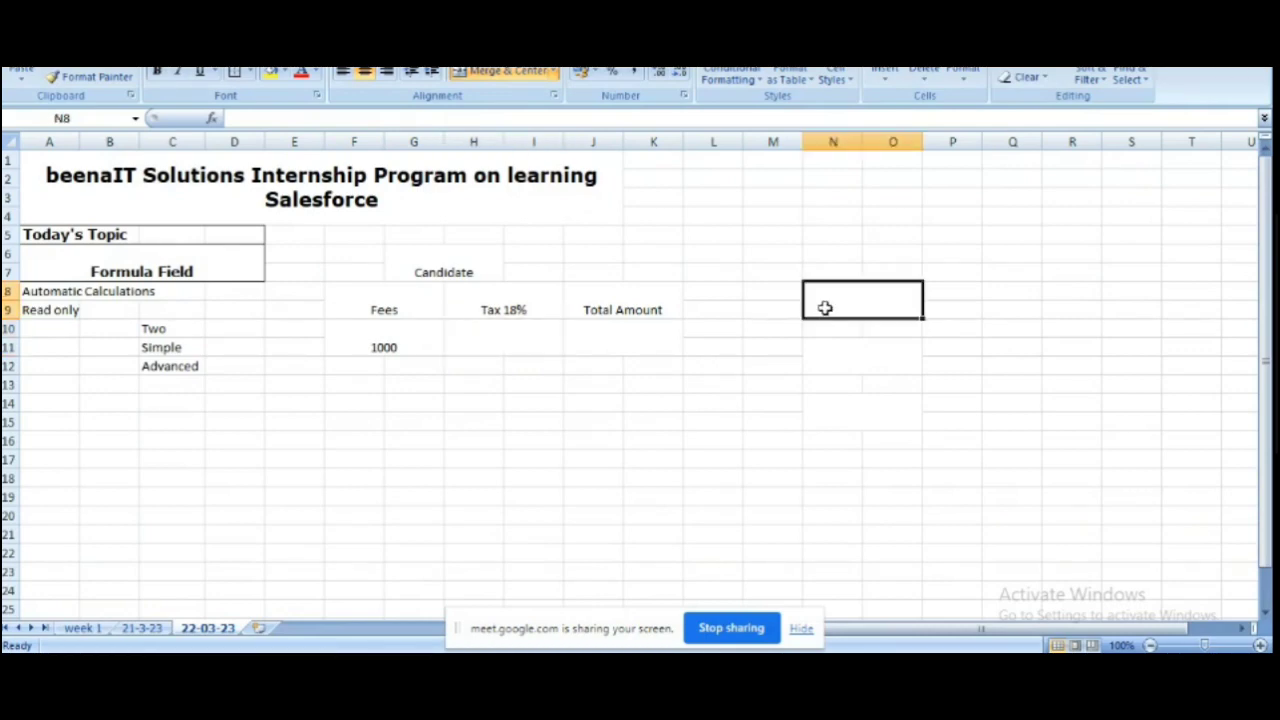
pyautogui.write('188')
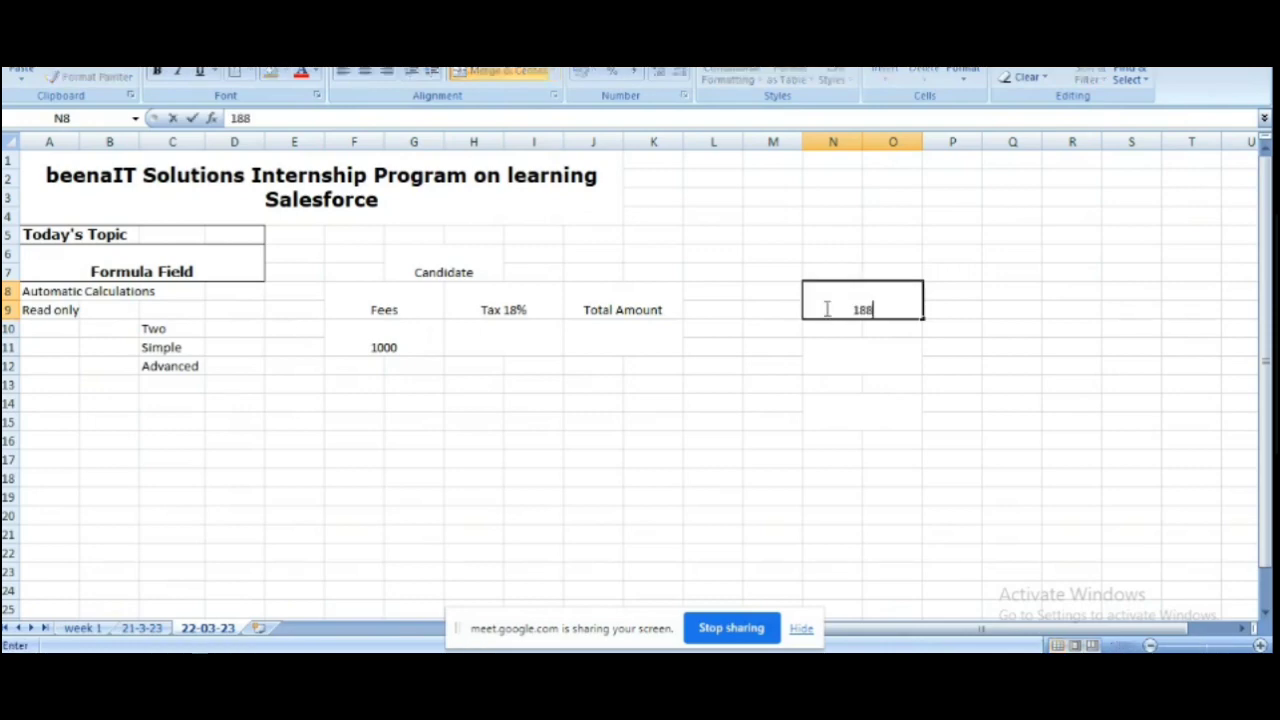
pyautogui.press('BackSpace')
pyautogui.press('BackSpace')
pyautogui.write('000x18/')
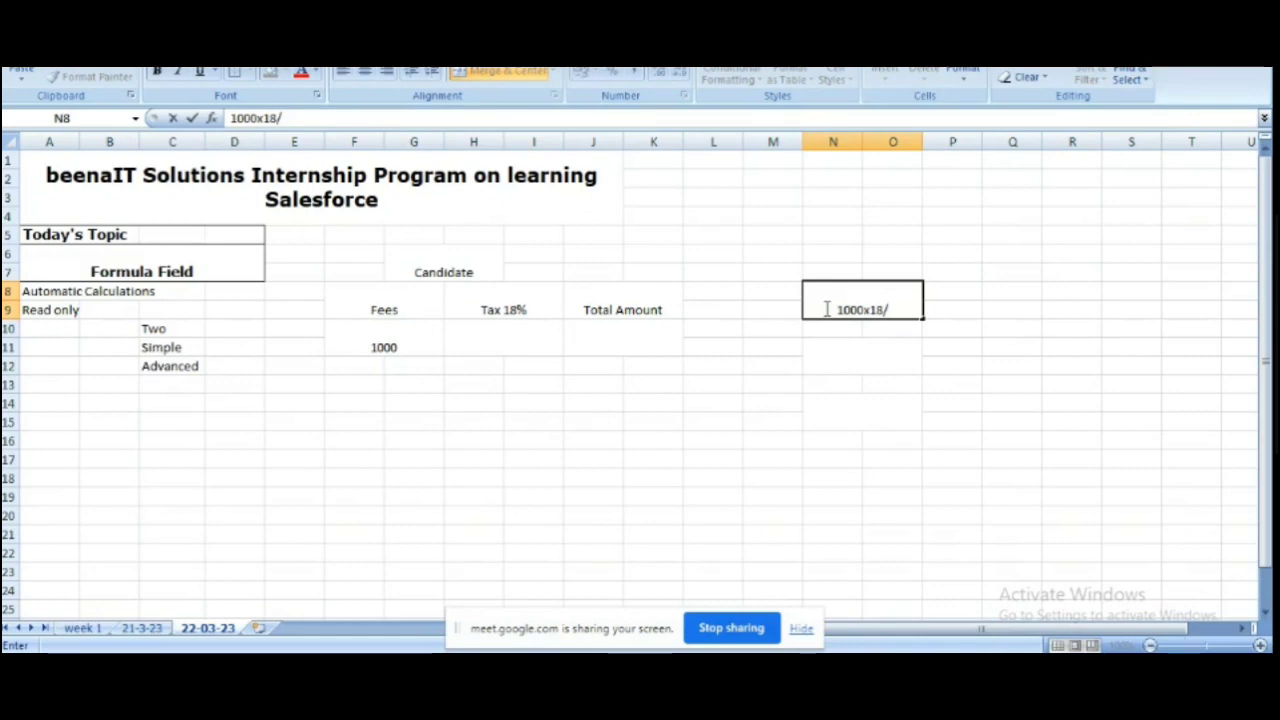
pyautogui.write('100')
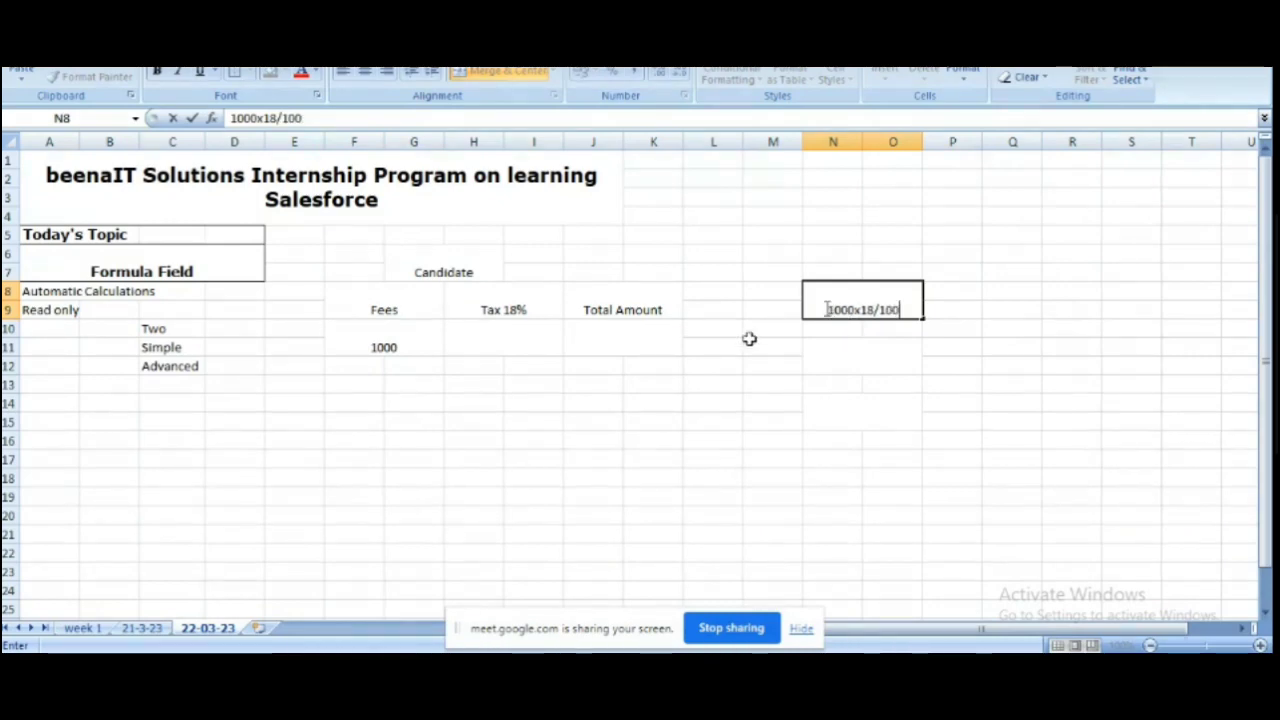
# Step: Write the alternative tax calculation "1000x0.18" in merged cell N11, below the first calculation
pyautogui.click(522, 333)
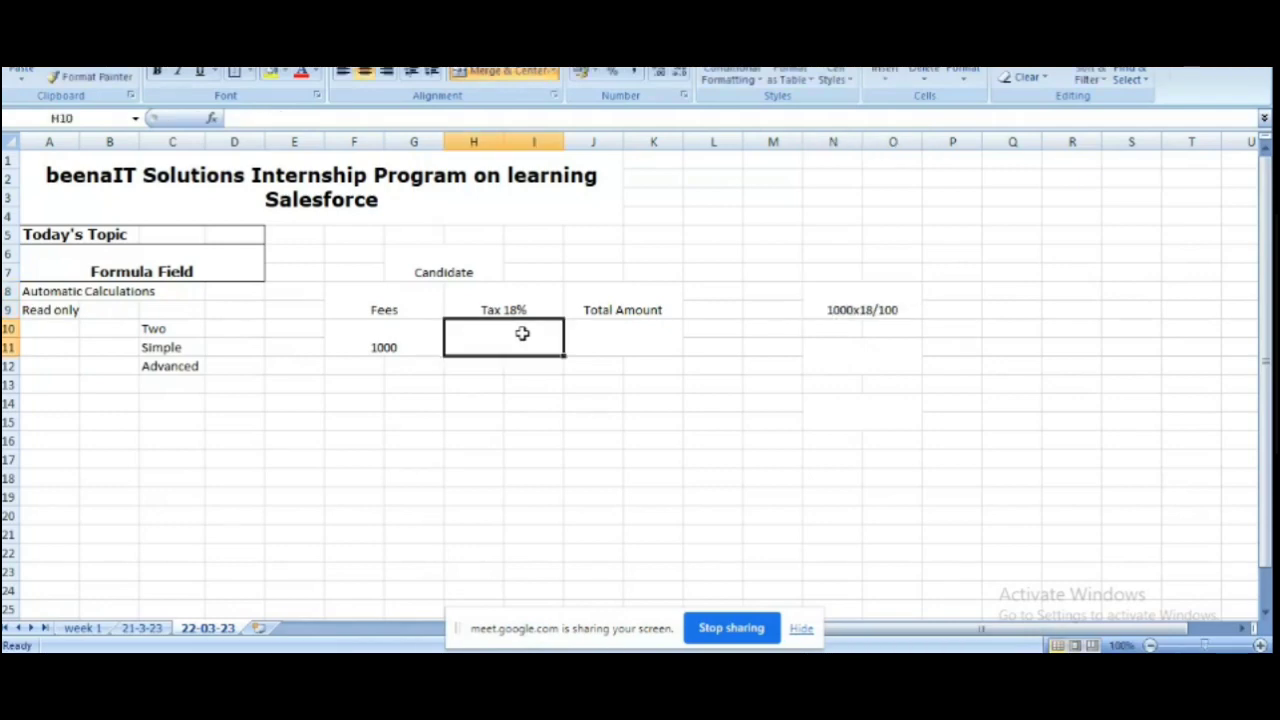
pyautogui.click(847, 296)
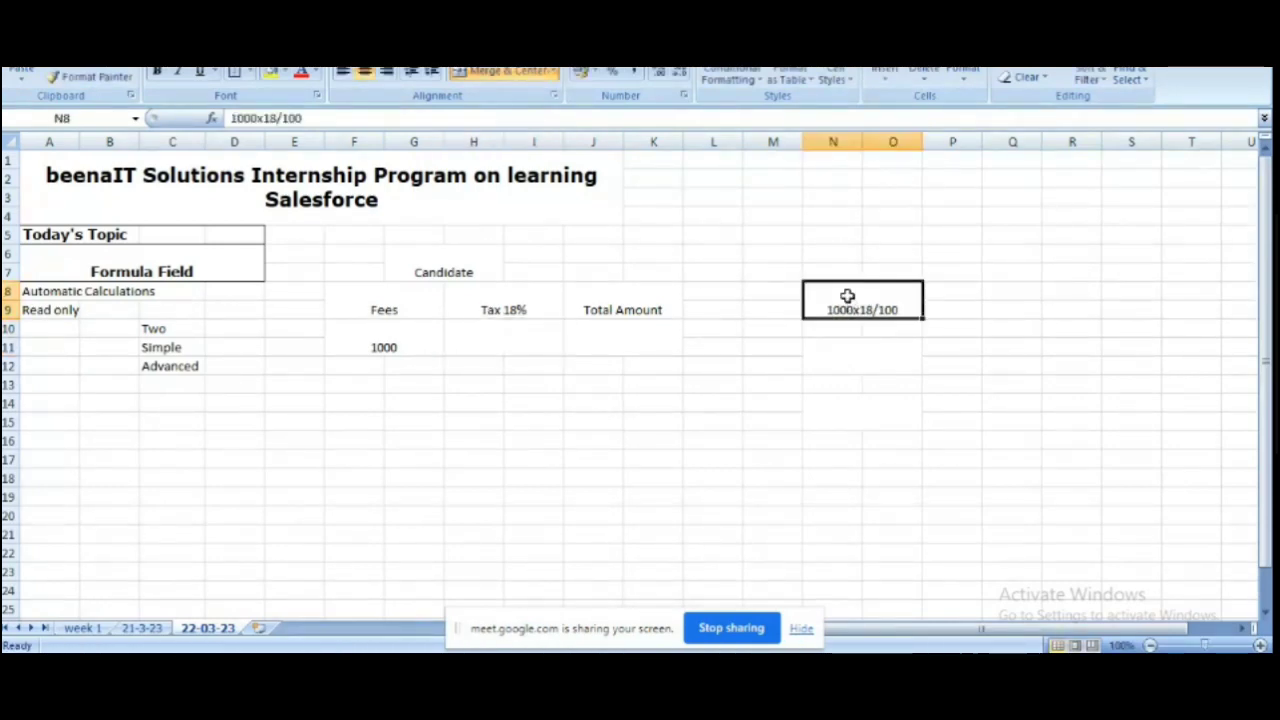
pyautogui.click(851, 359)
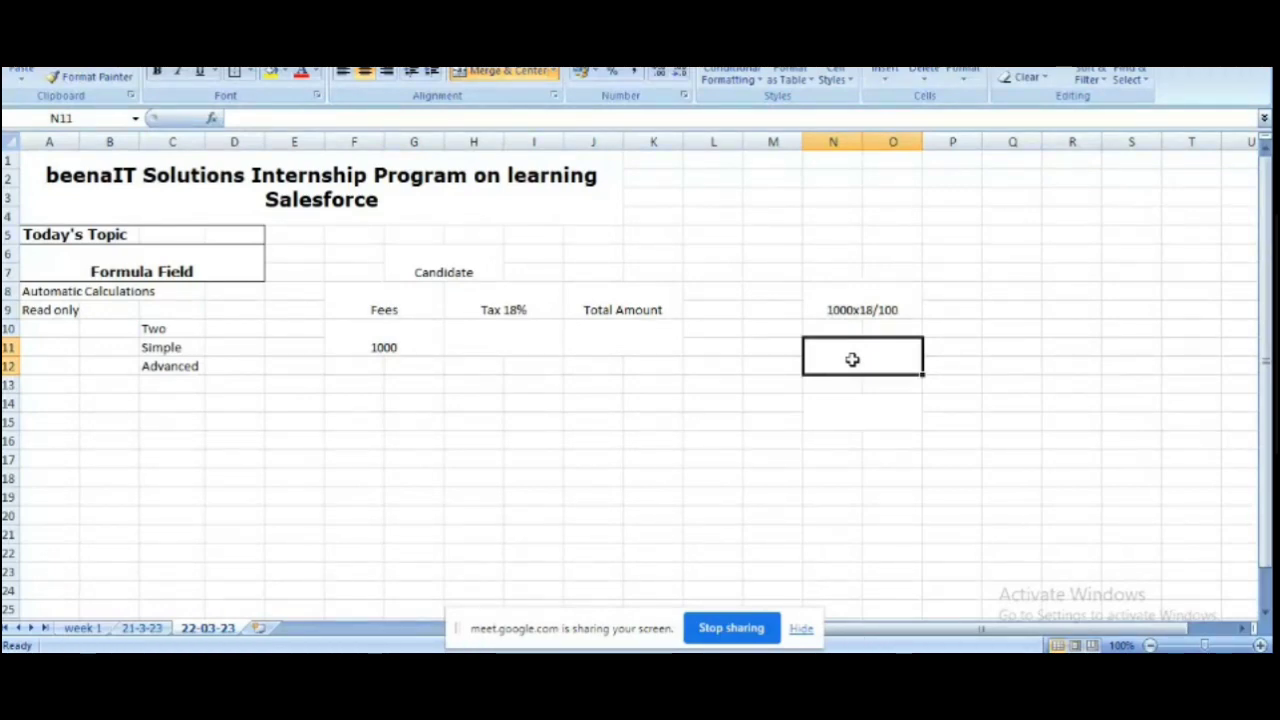
pyautogui.write('1000')
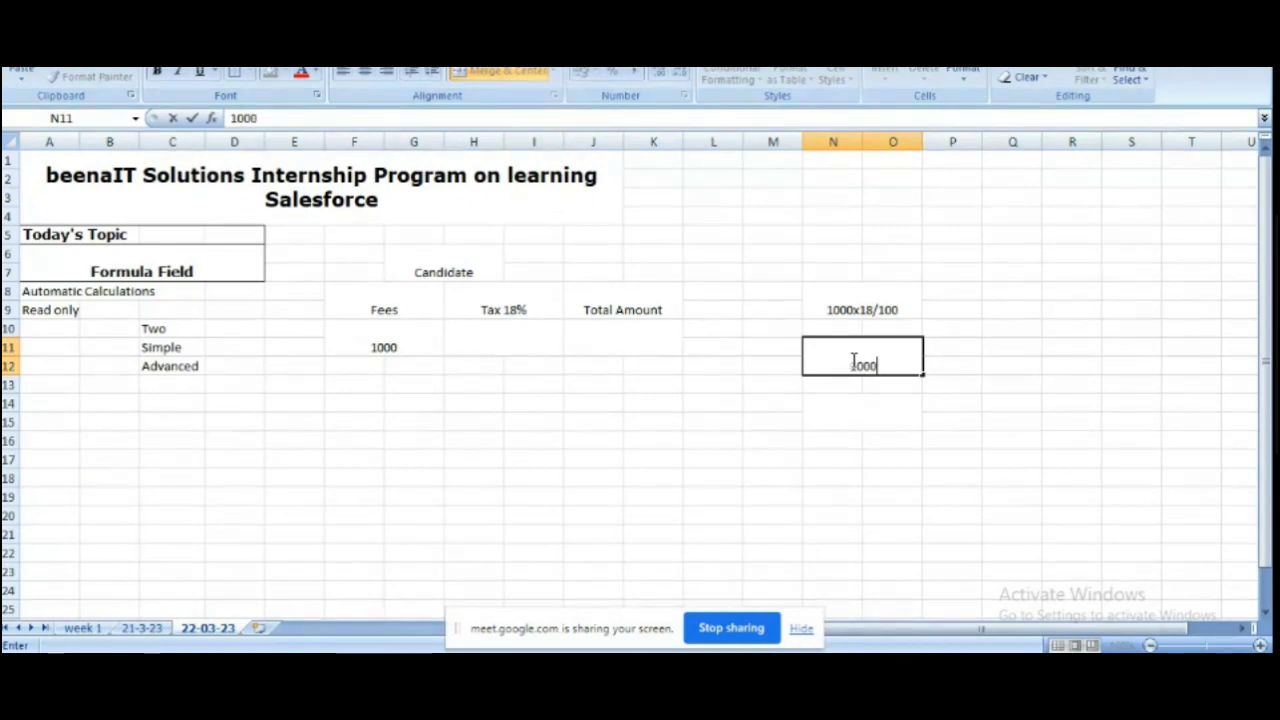
pyautogui.write('x0.18')
pyautogui.click(829, 416)
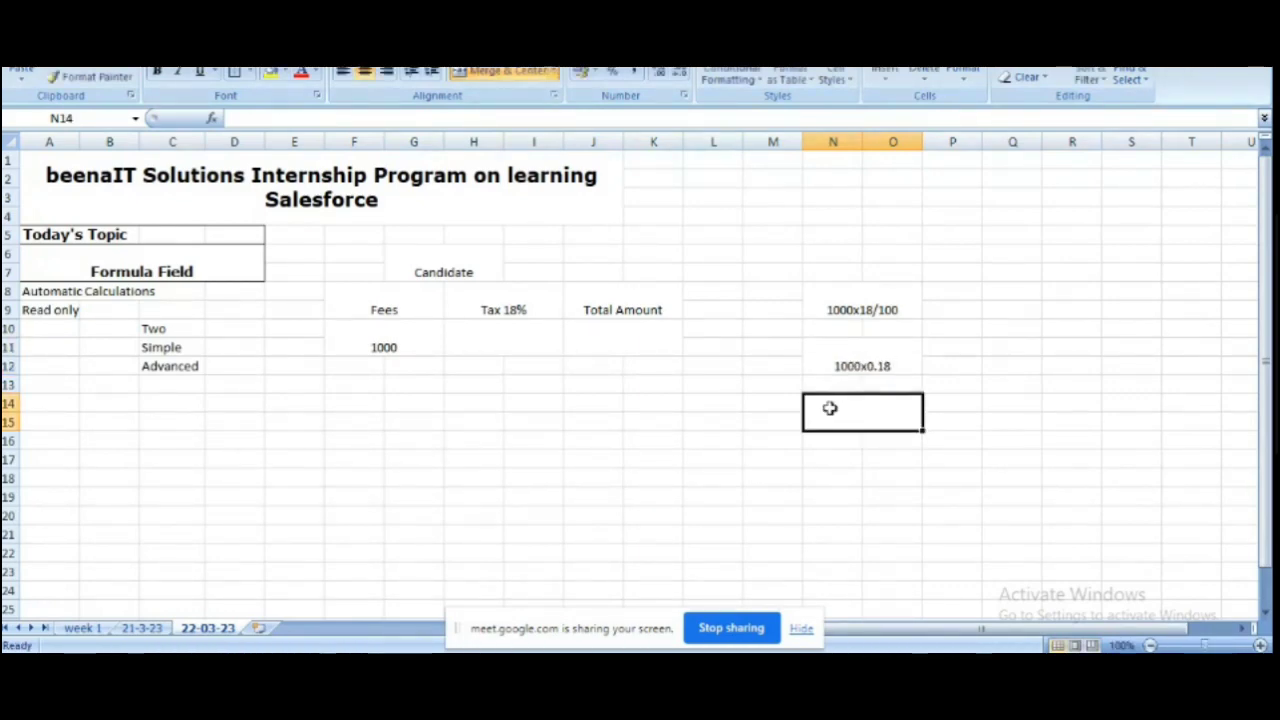
# Step: Enter the tax value 180 in merged cell H10 and the total 1180 in J10
pyautogui.click(889, 298)
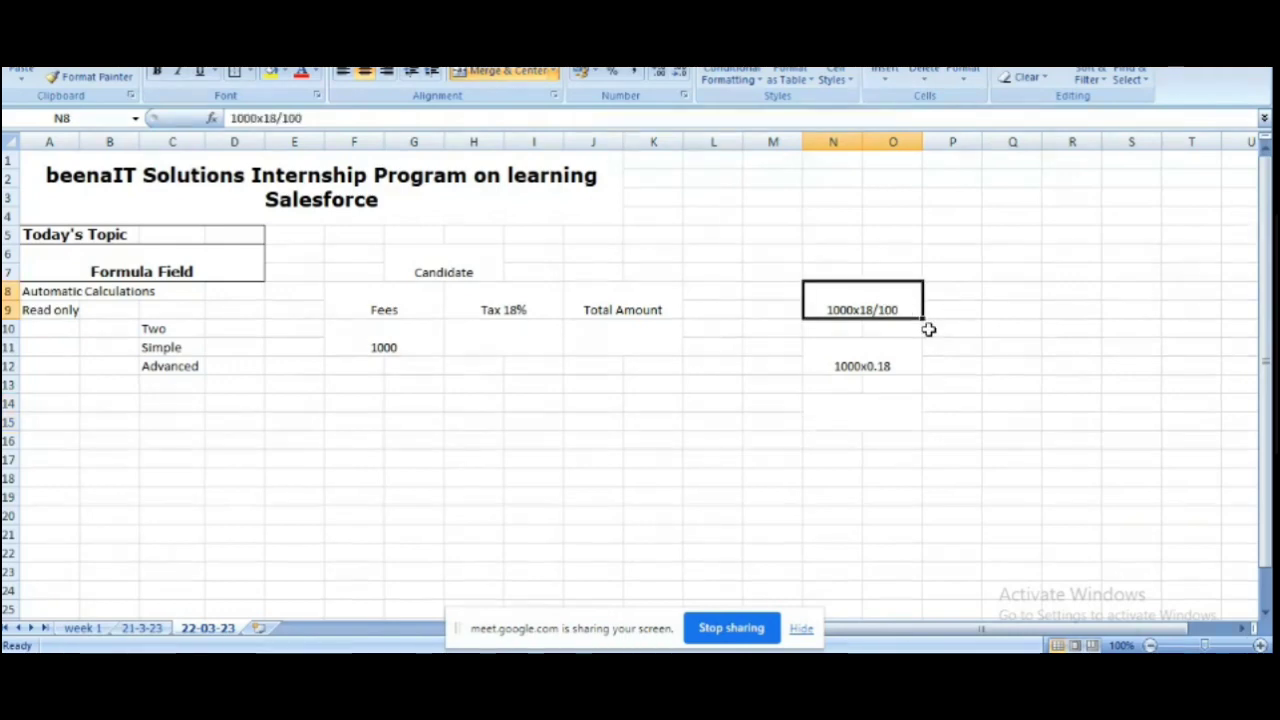
pyautogui.click(888, 367)
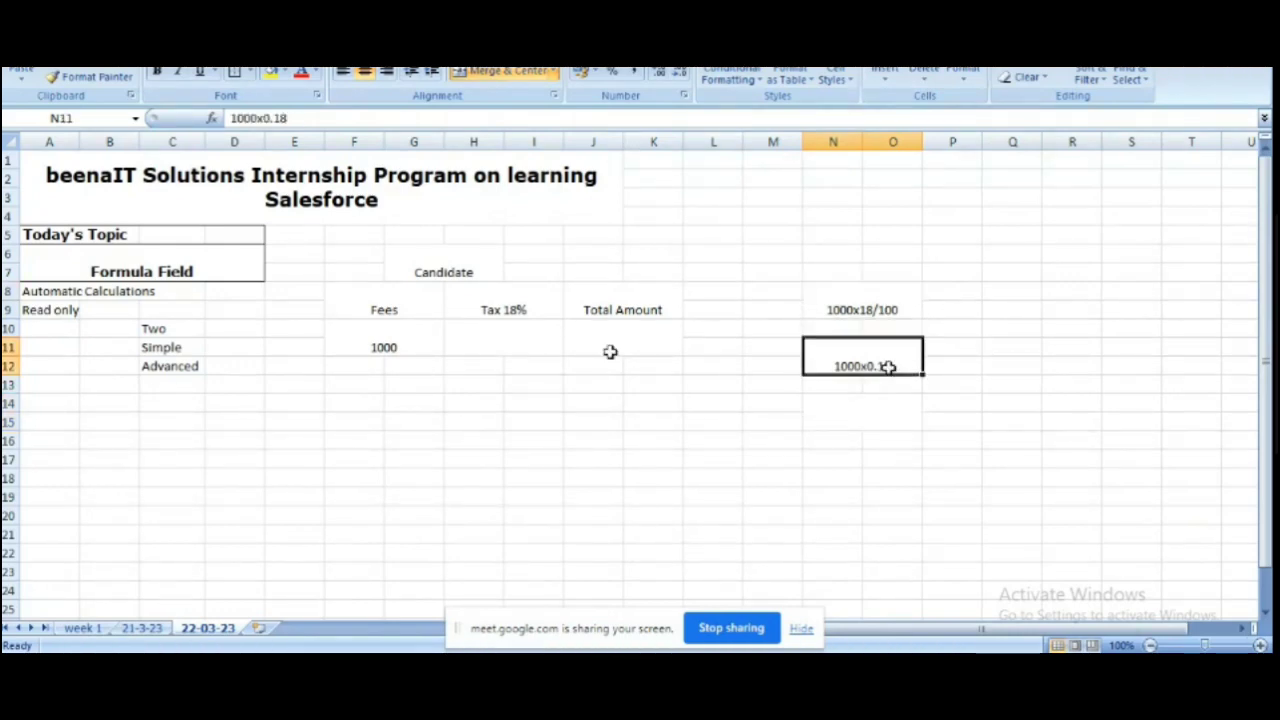
pyautogui.click(518, 334)
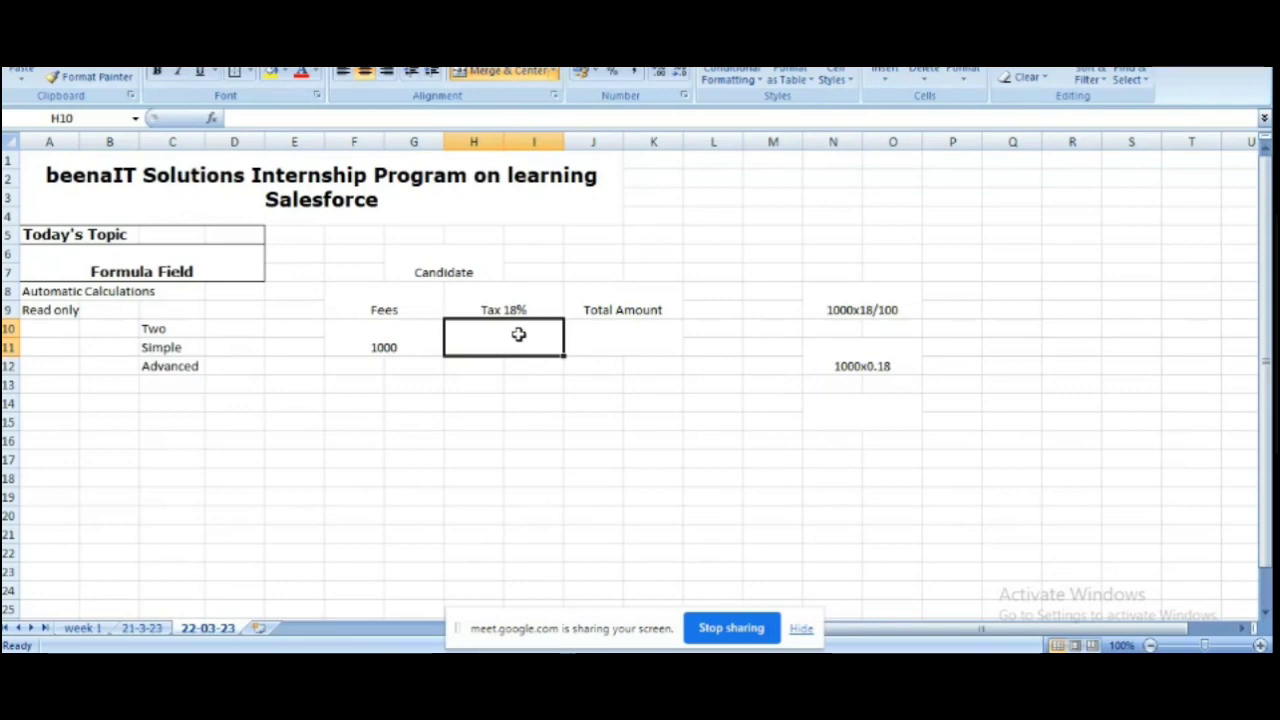
pyautogui.write('180')
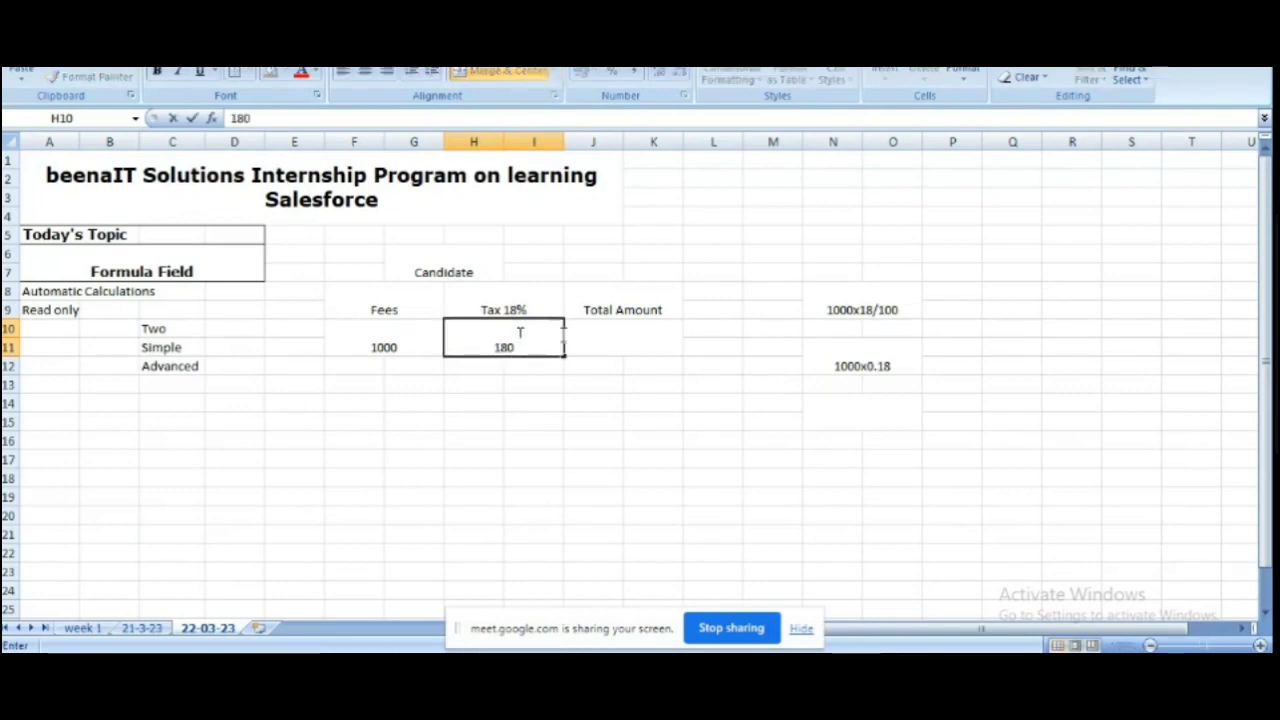
pyautogui.click(581, 340)
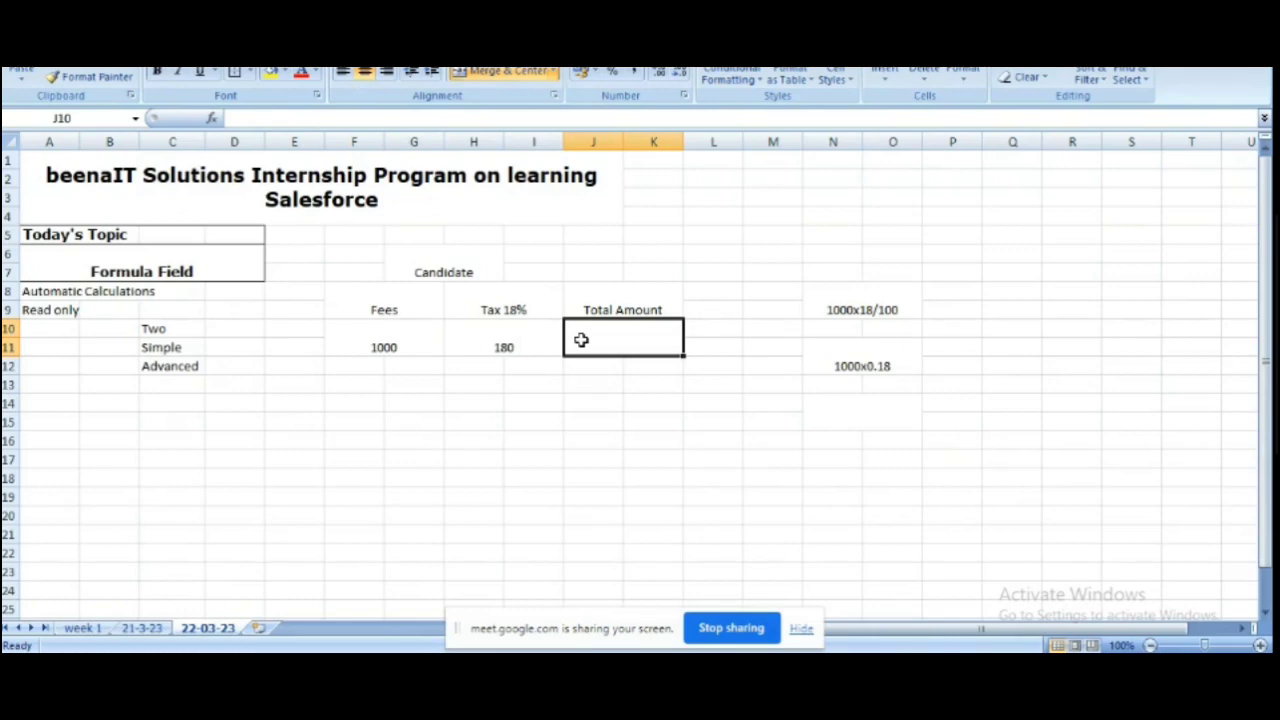
pyautogui.write('1180')
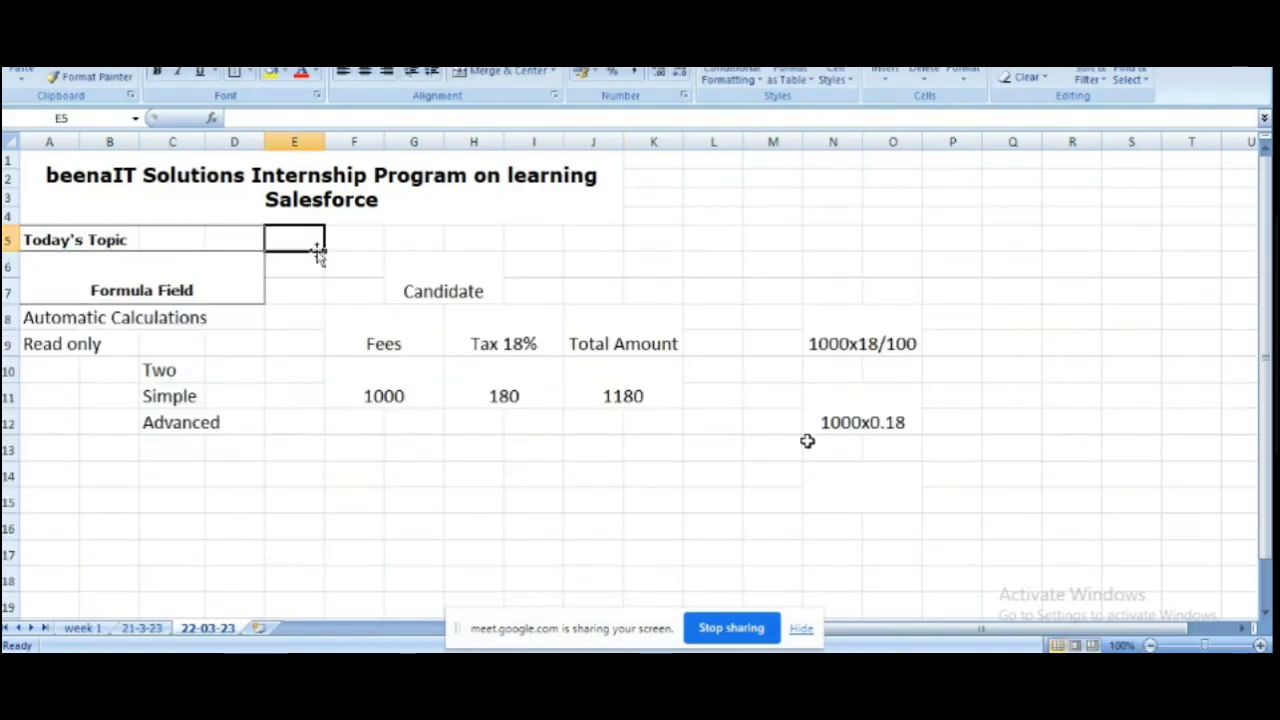
# Step: Compare the two written tax calculations in N8 and N11 with the fee, tax and total values in the Candidate table
pyautogui.click(807, 441)
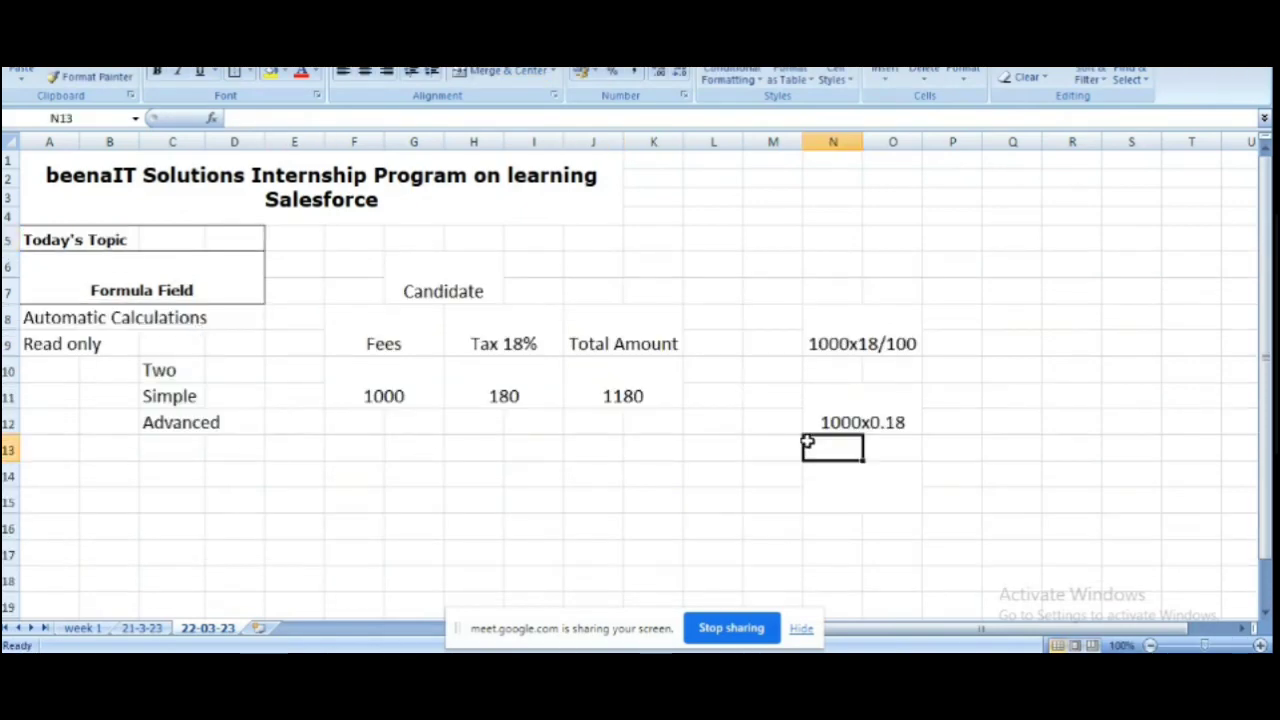
pyautogui.click(829, 347)
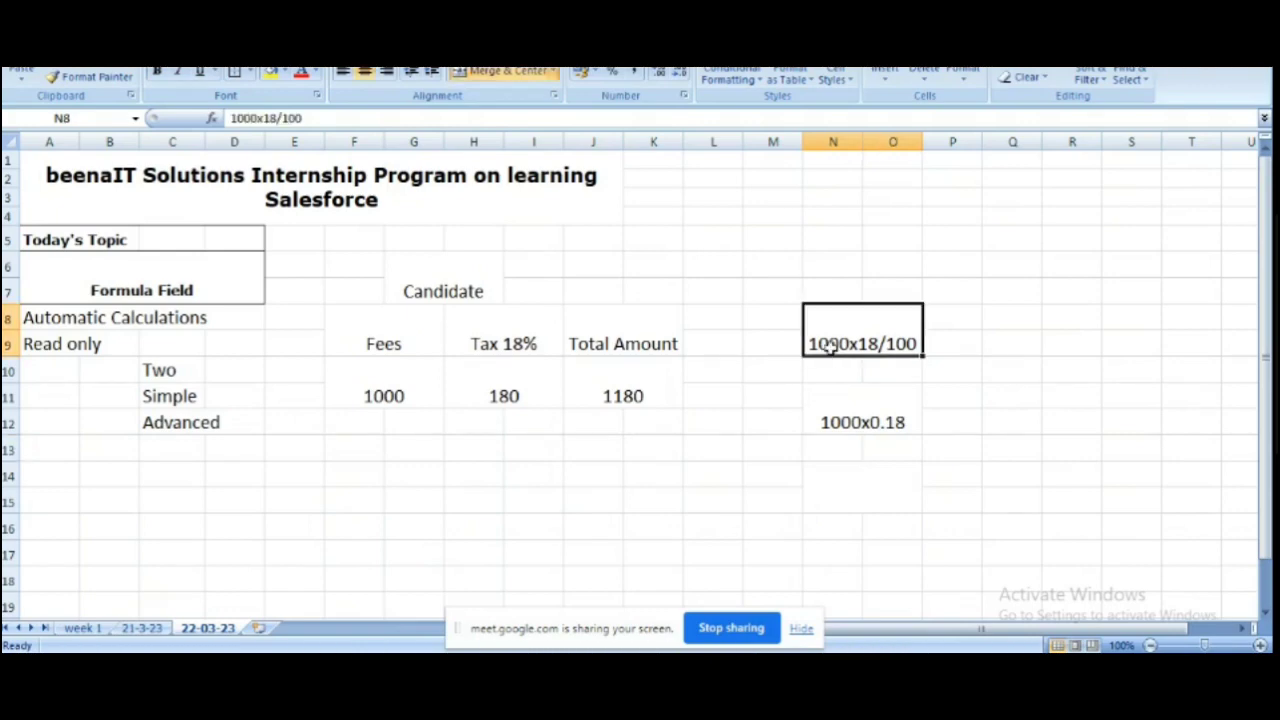
pyautogui.click(850, 425)
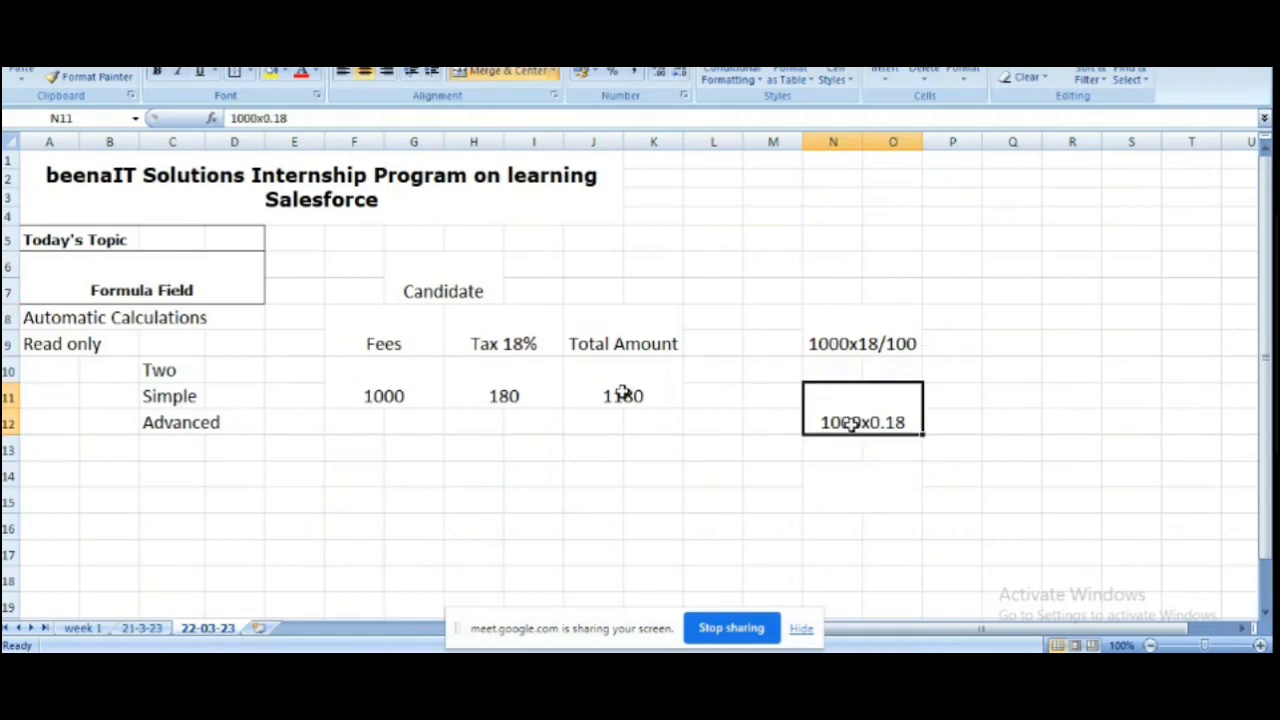
pyautogui.click(520, 389)
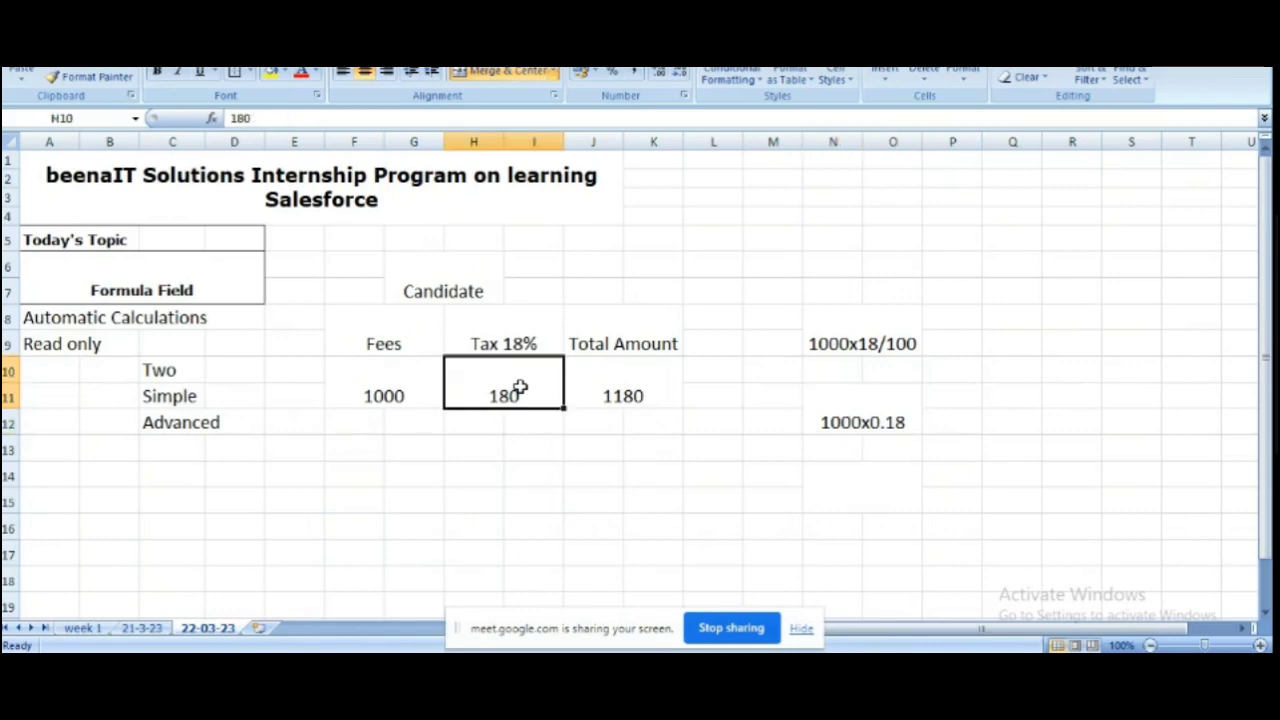
pyautogui.click(413, 395)
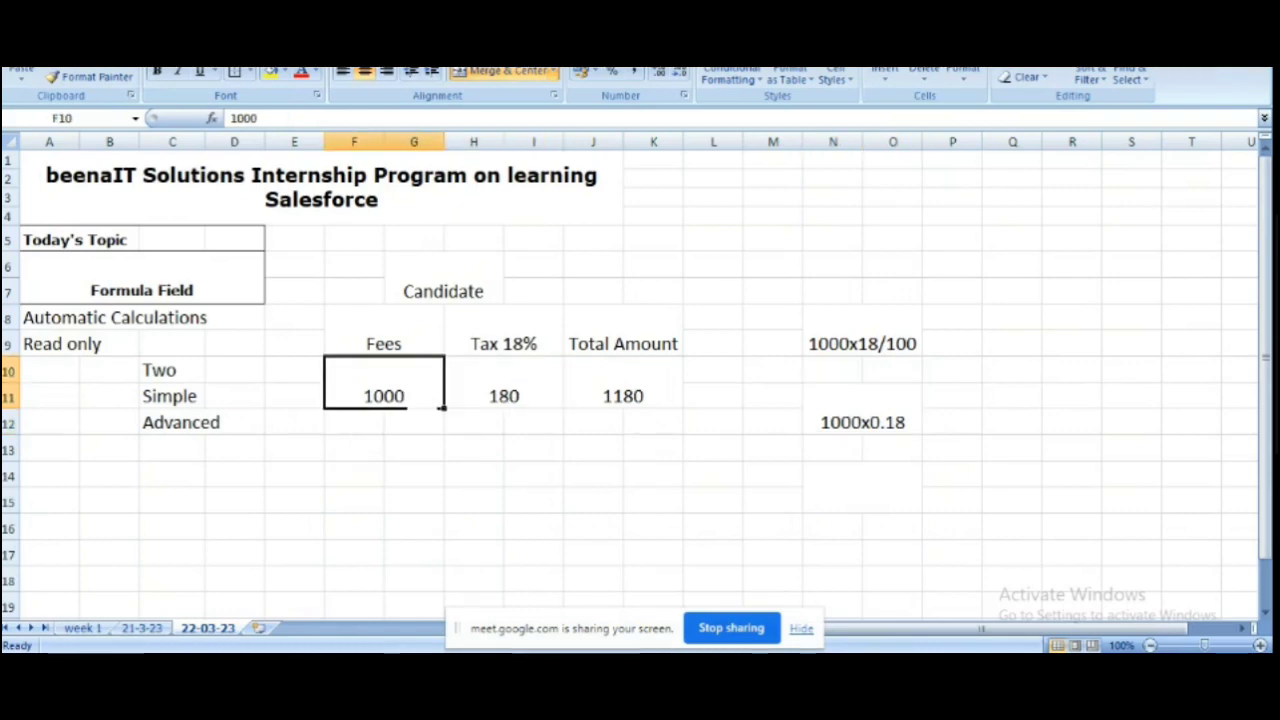
pyautogui.click(640, 398)
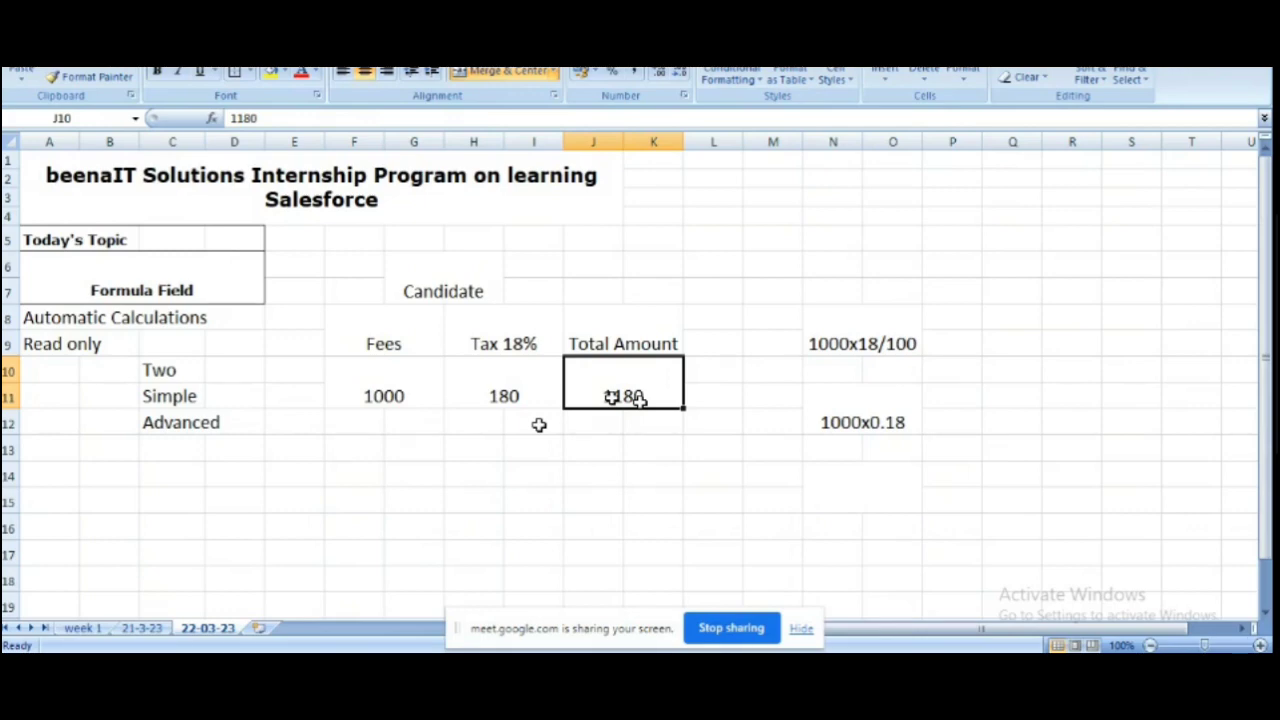
pyautogui.hotkey('alt', 'Tab')
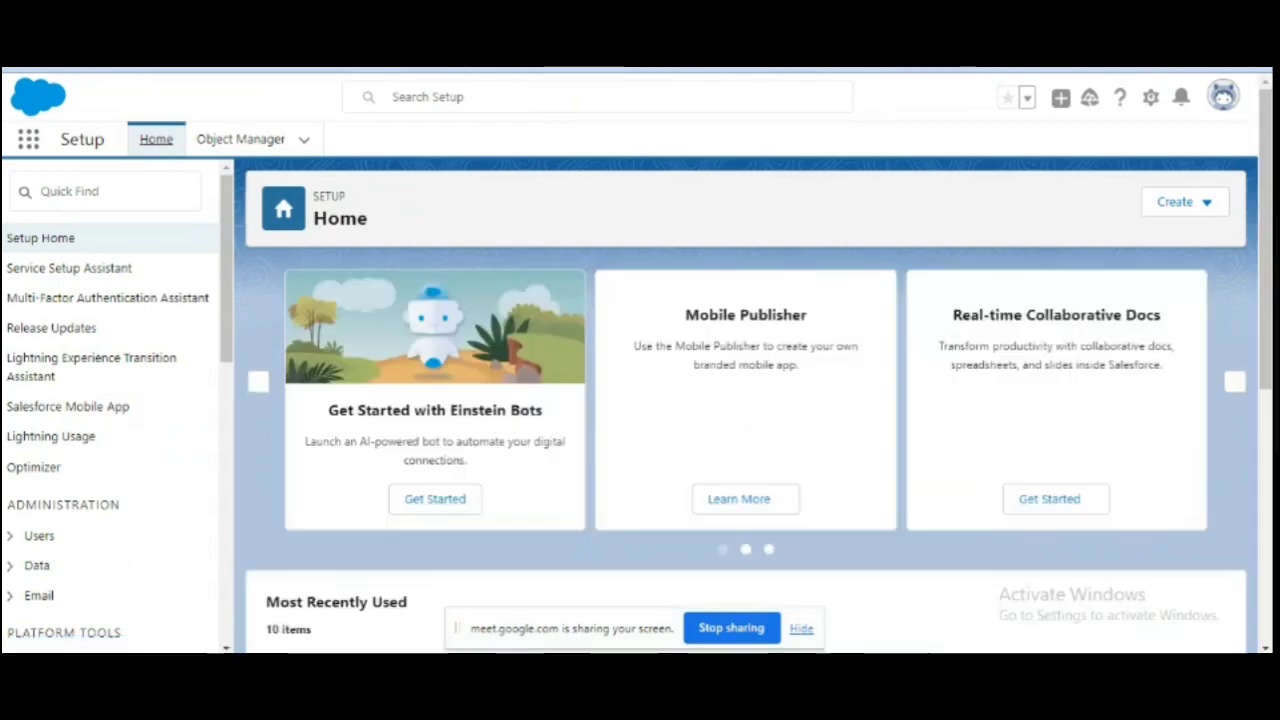
pyautogui.click(515, 668)
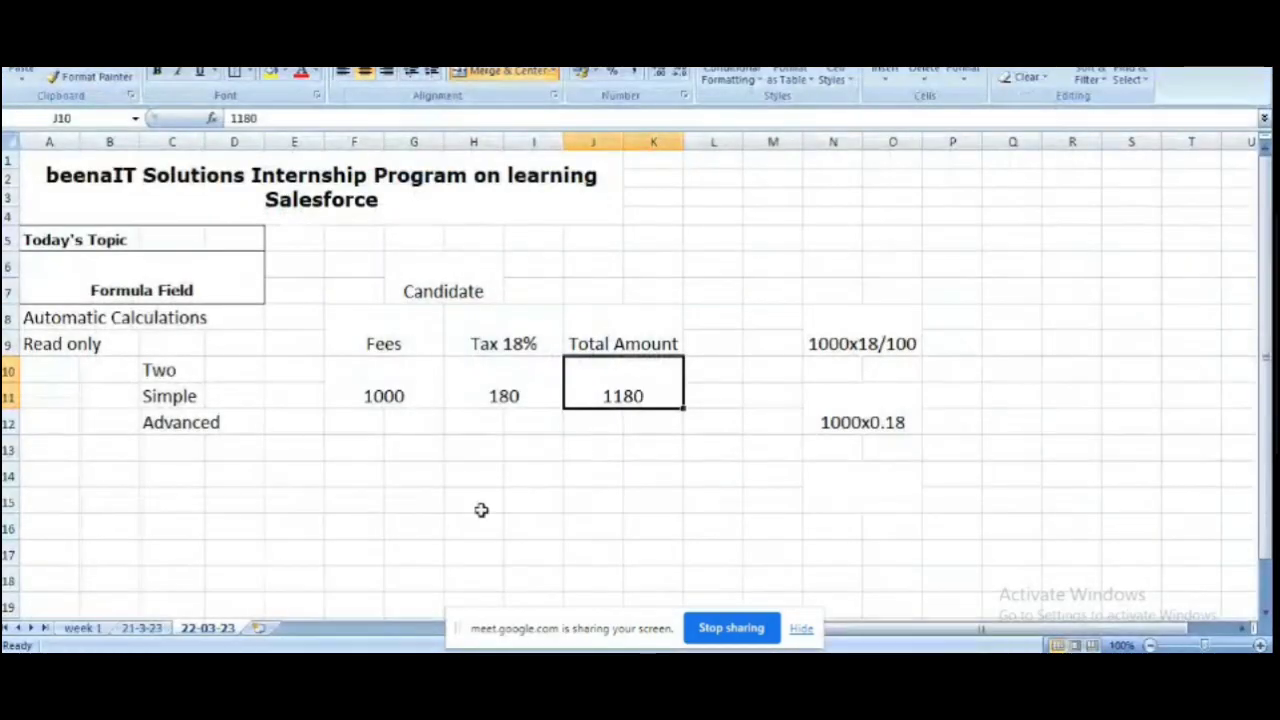
# Step: Go through the Candidate table's Fees, Tax 18% and Total Amount headings together with the values beneath them
pyautogui.click(386, 338)
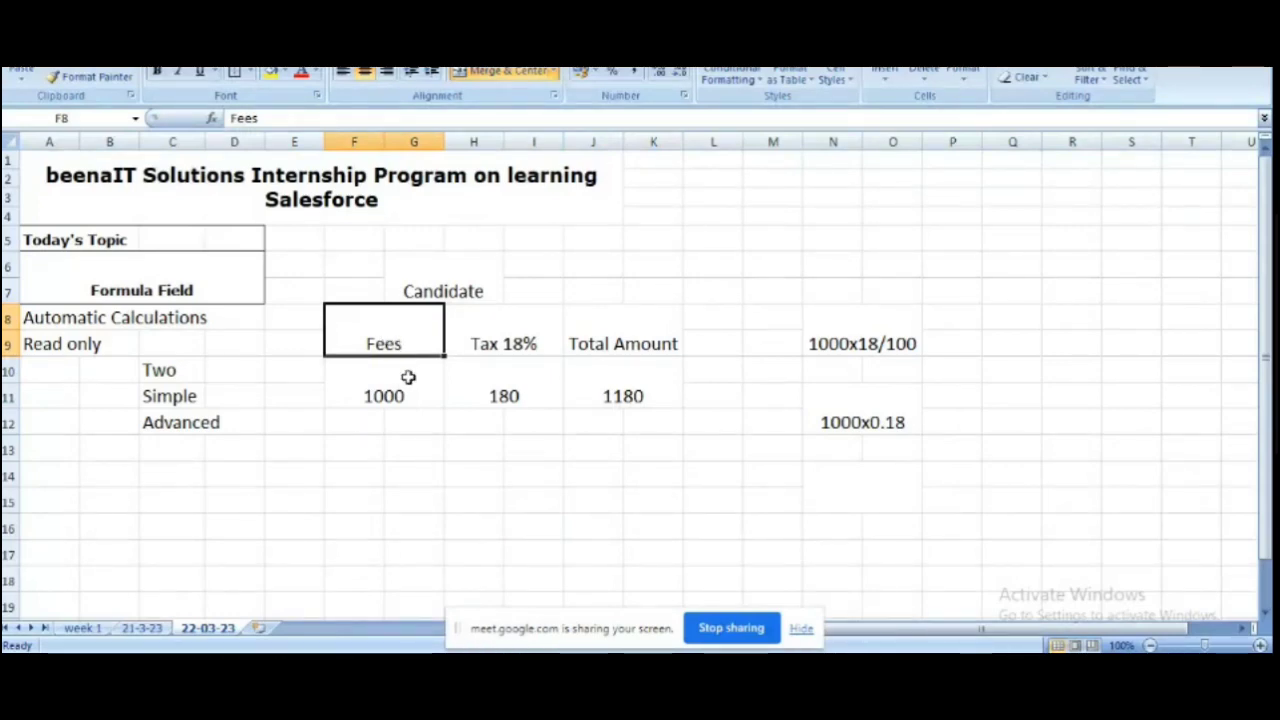
pyautogui.click(408, 378)
pyautogui.click(480, 348)
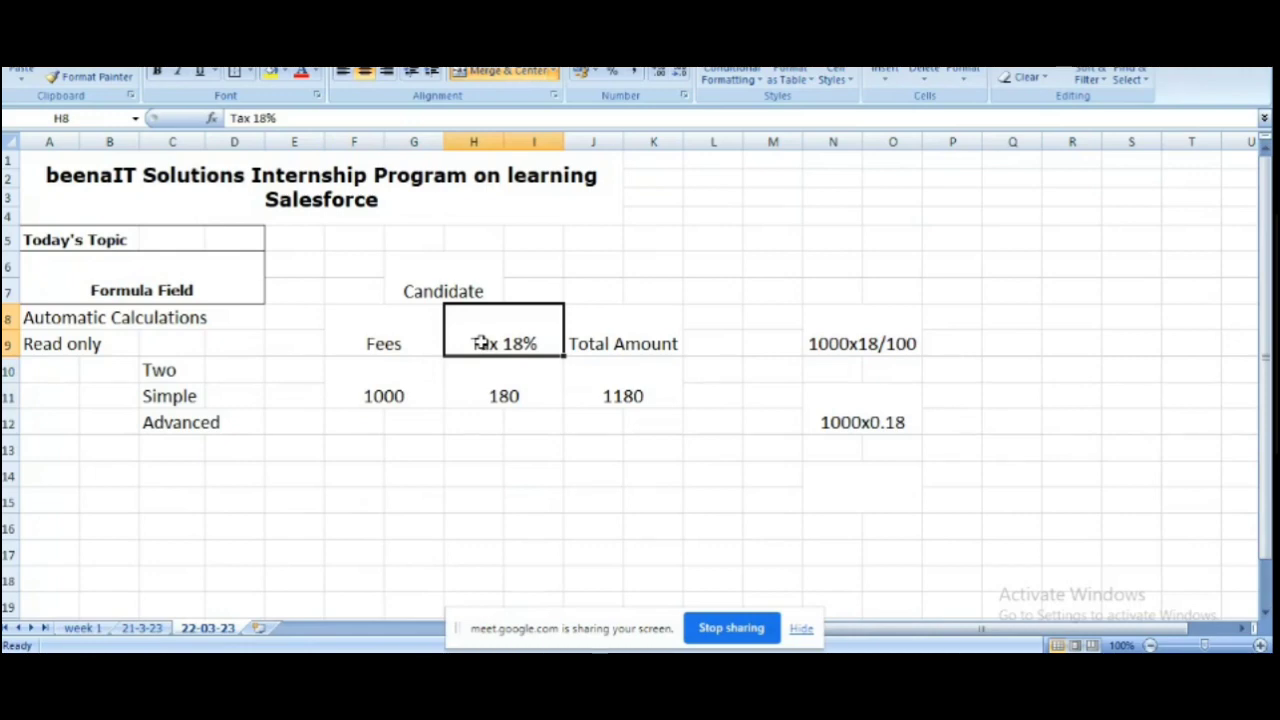
pyautogui.click(506, 397)
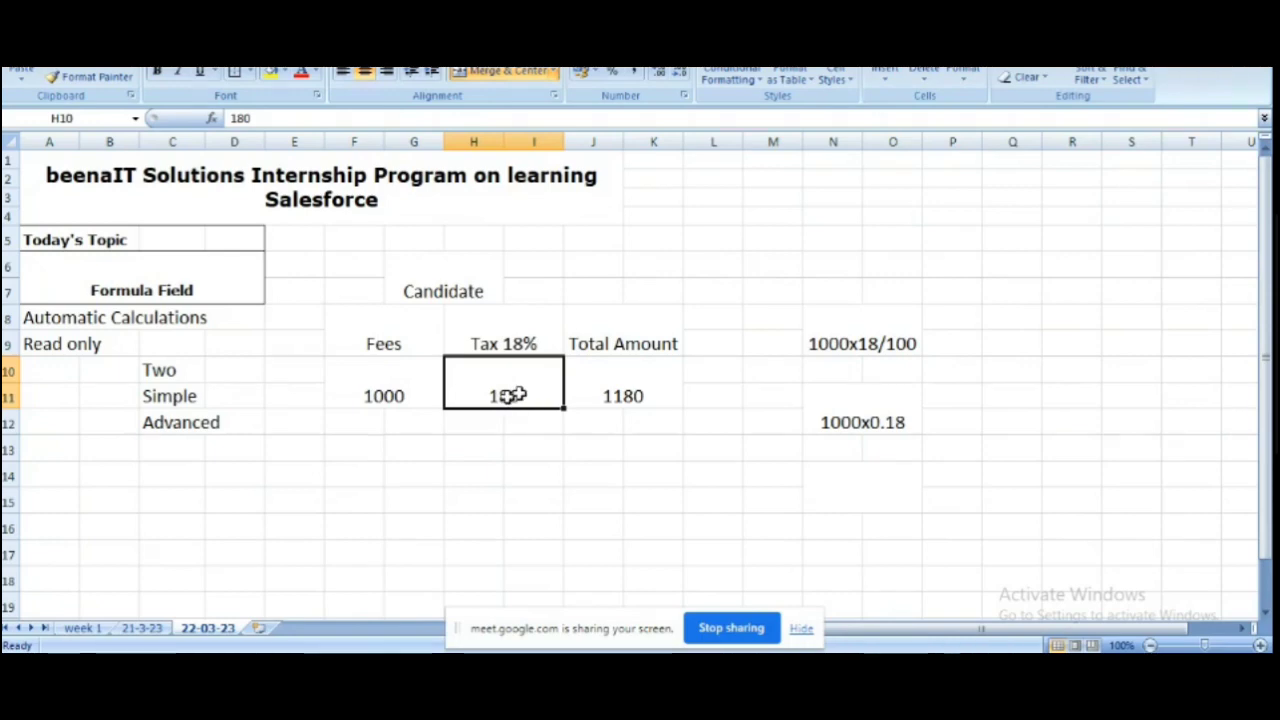
pyautogui.click(597, 345)
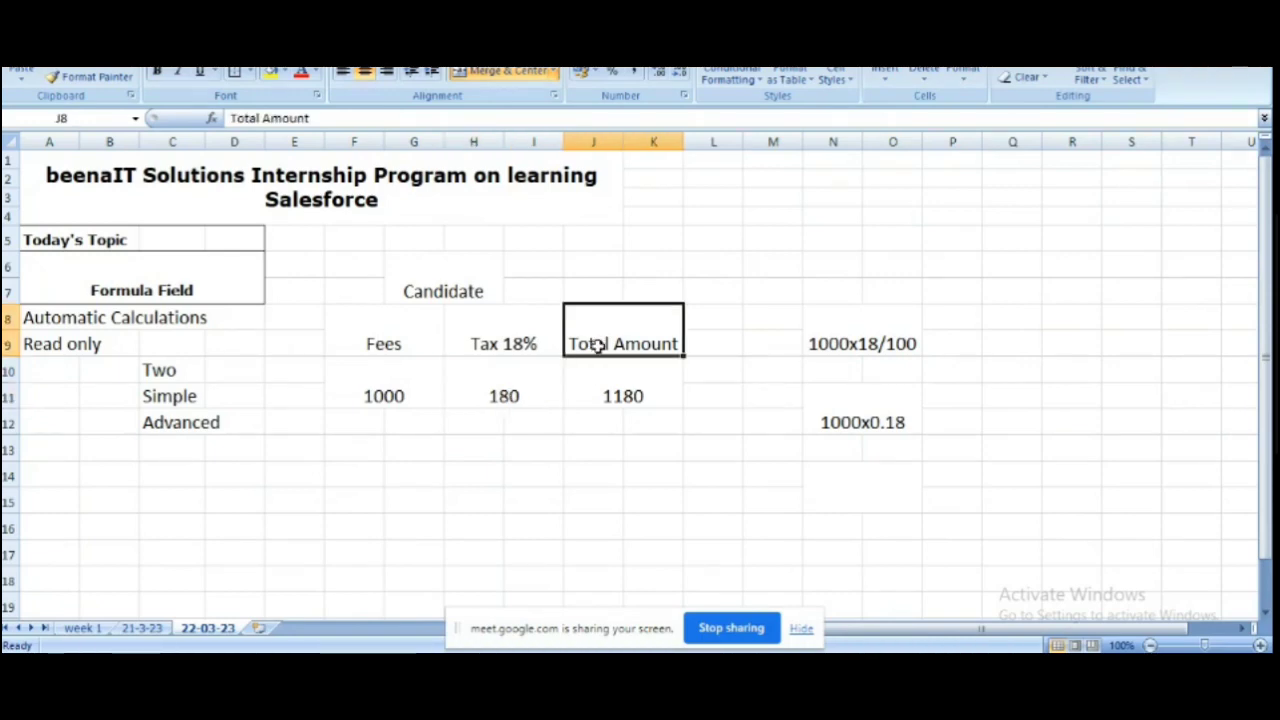
pyautogui.click(612, 387)
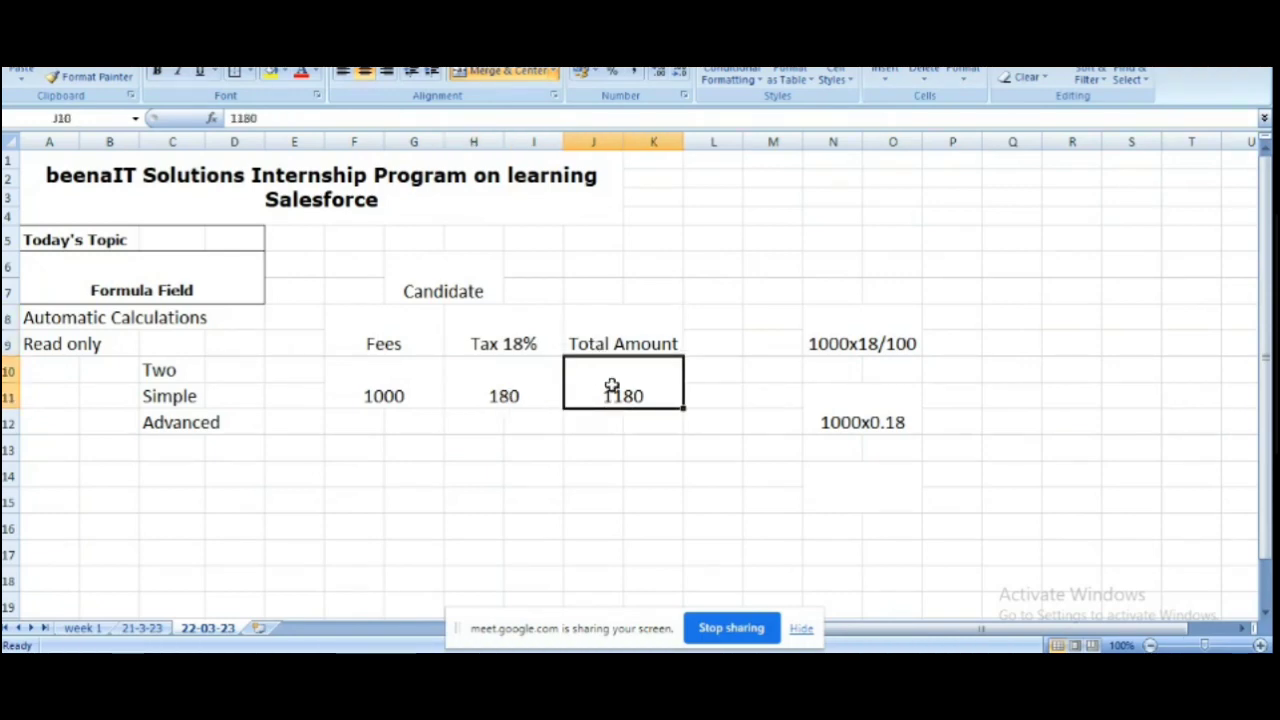
pyautogui.moveTo(343, 330); pyautogui.dragTo(627, 375)
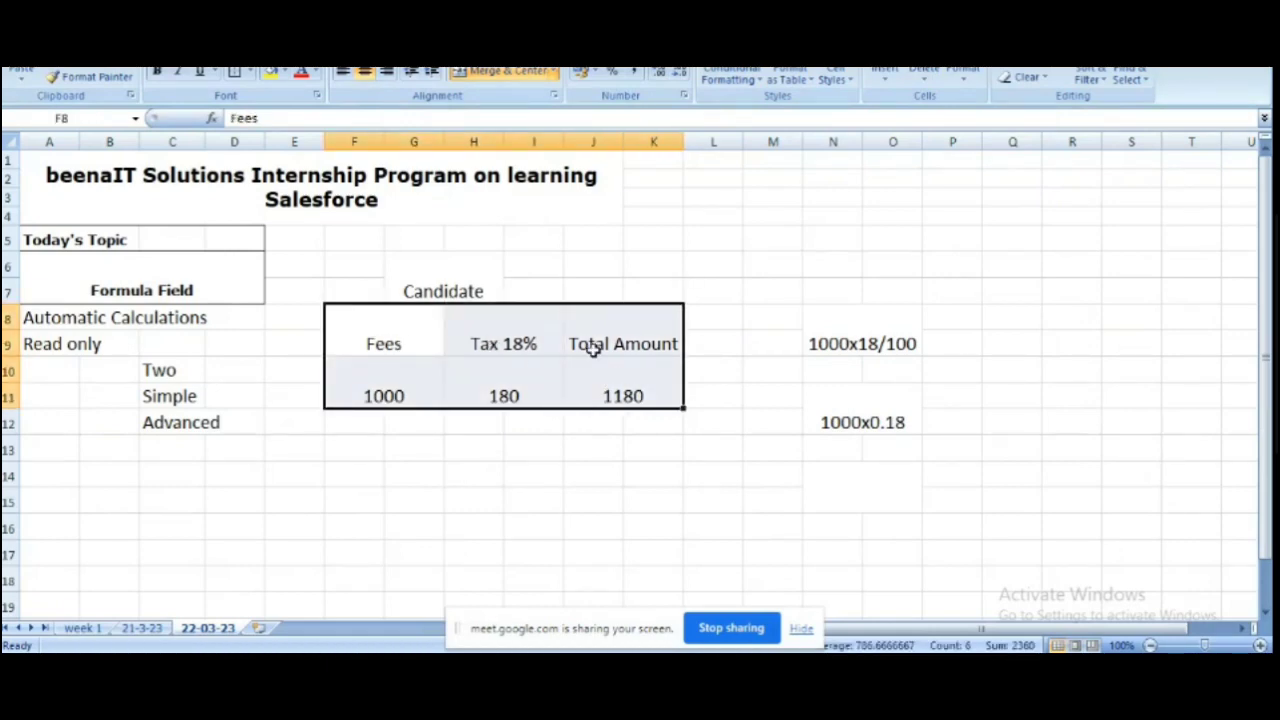
pyautogui.click(505, 340)
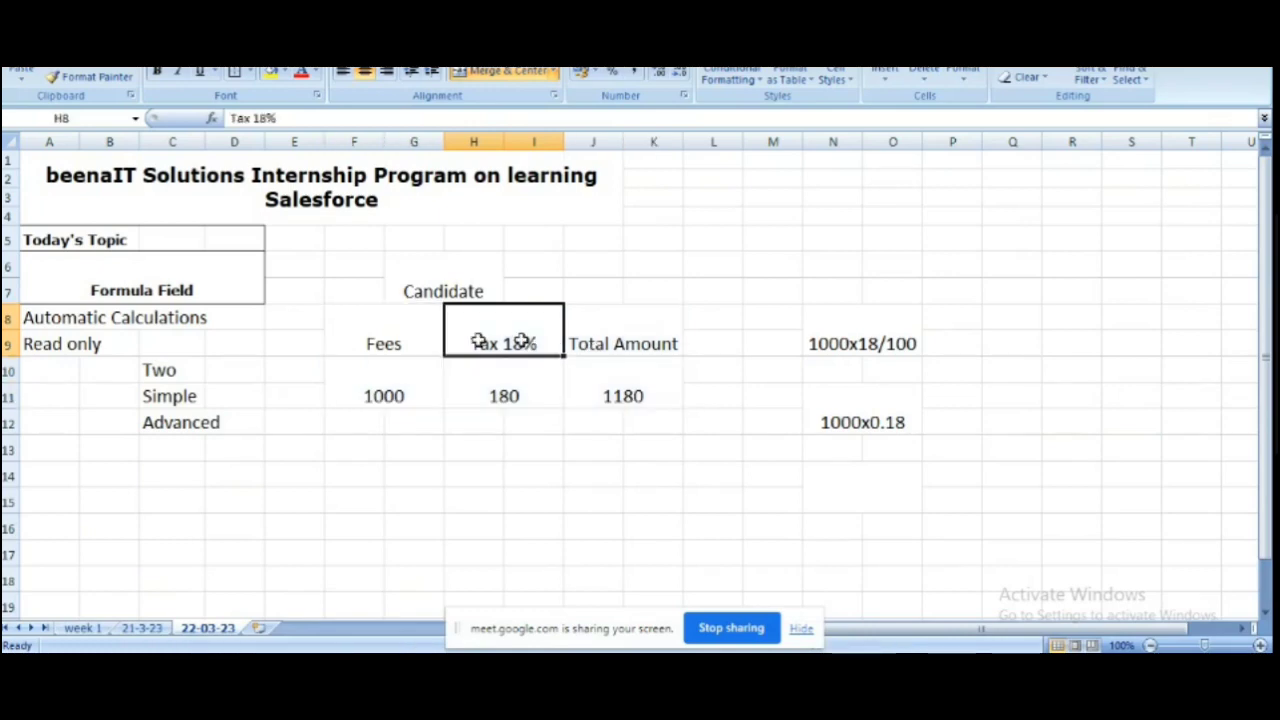
pyautogui.click(429, 340)
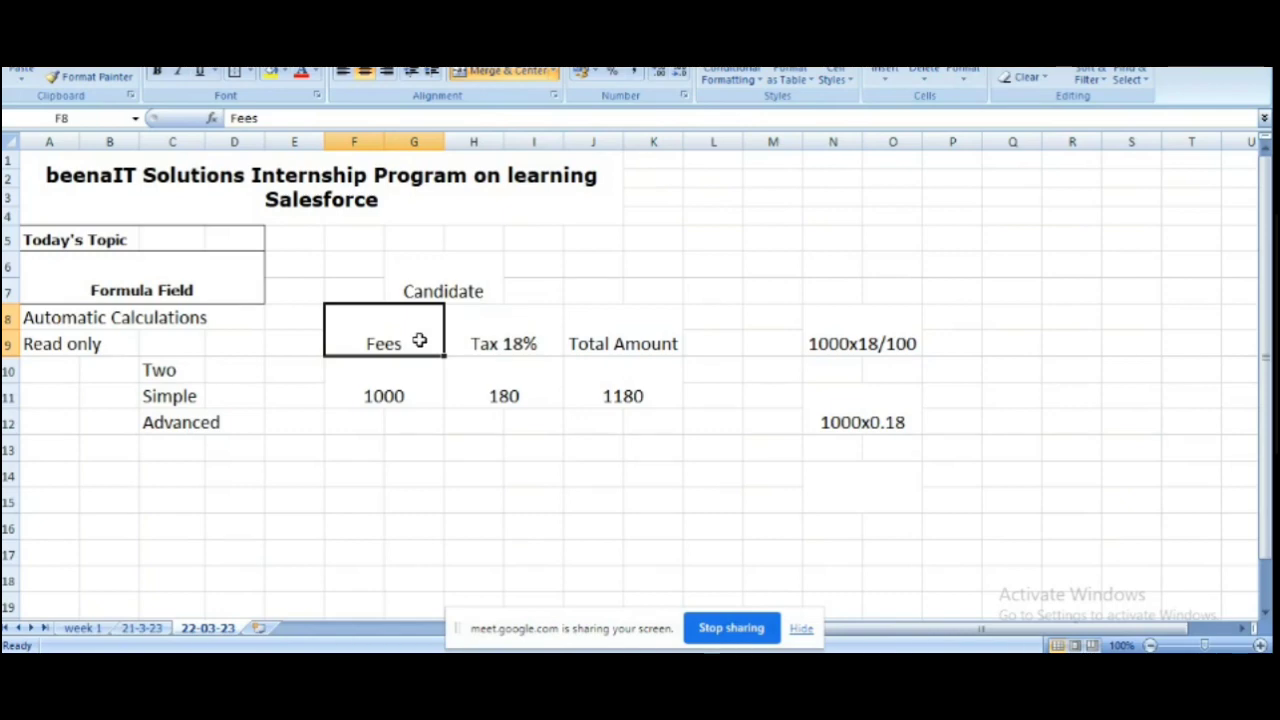
pyautogui.click(505, 345)
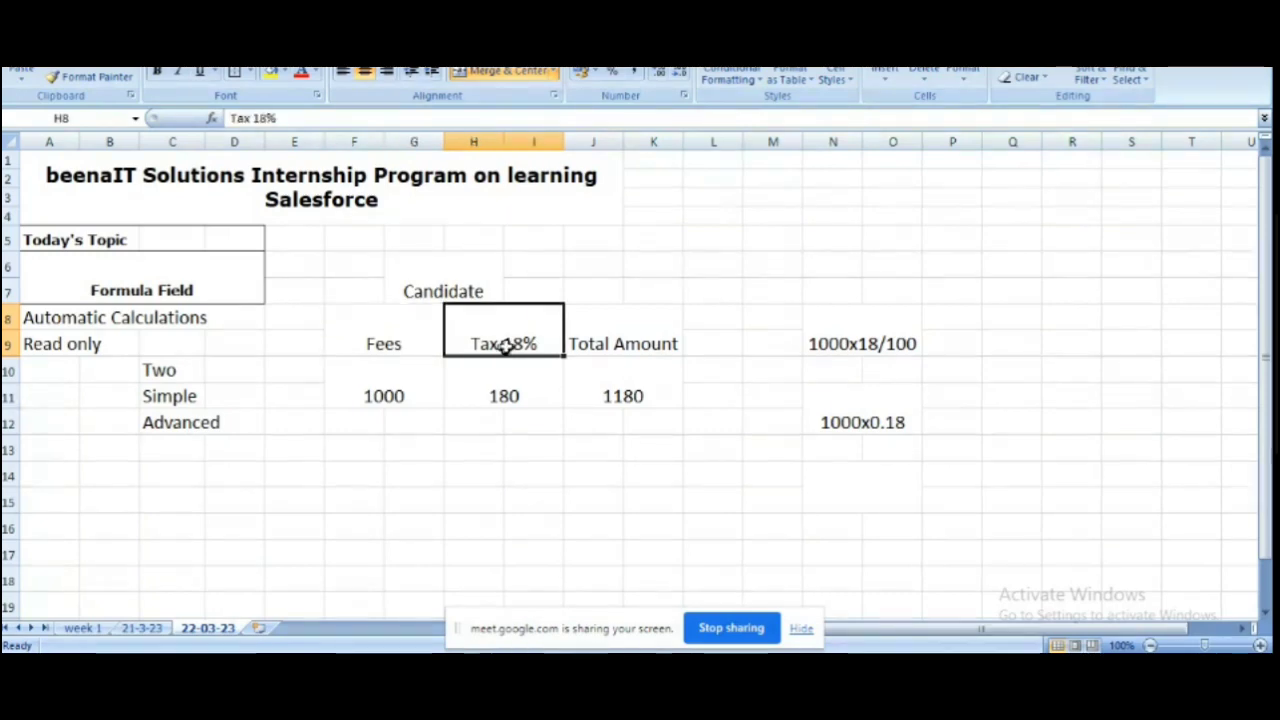
pyautogui.click(595, 343)
pyautogui.click(535, 341)
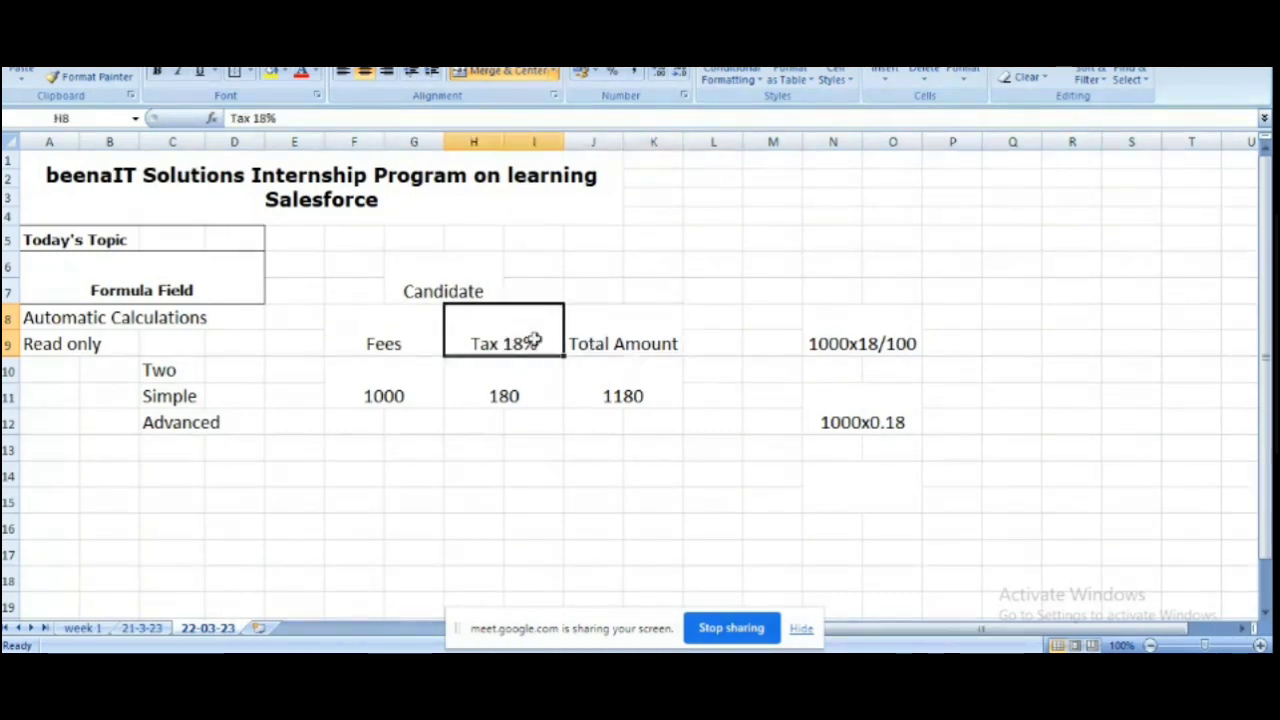
pyautogui.click(600, 343)
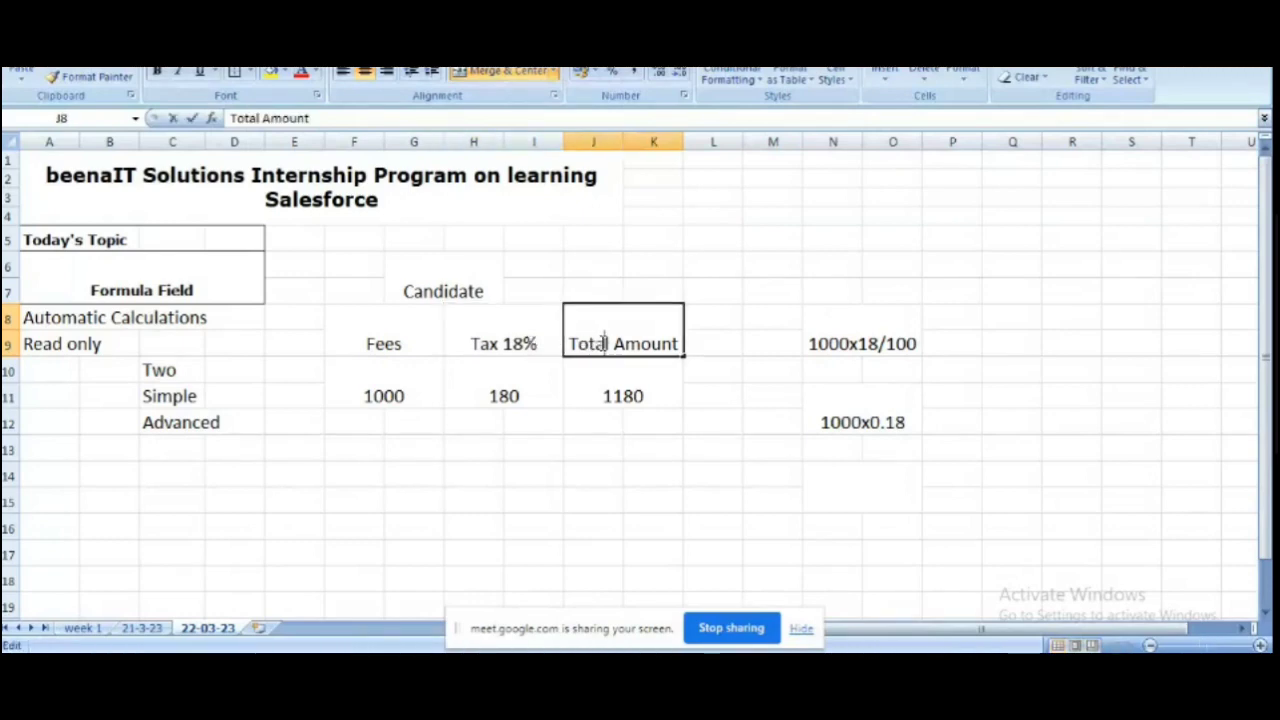
pyautogui.click(473, 432)
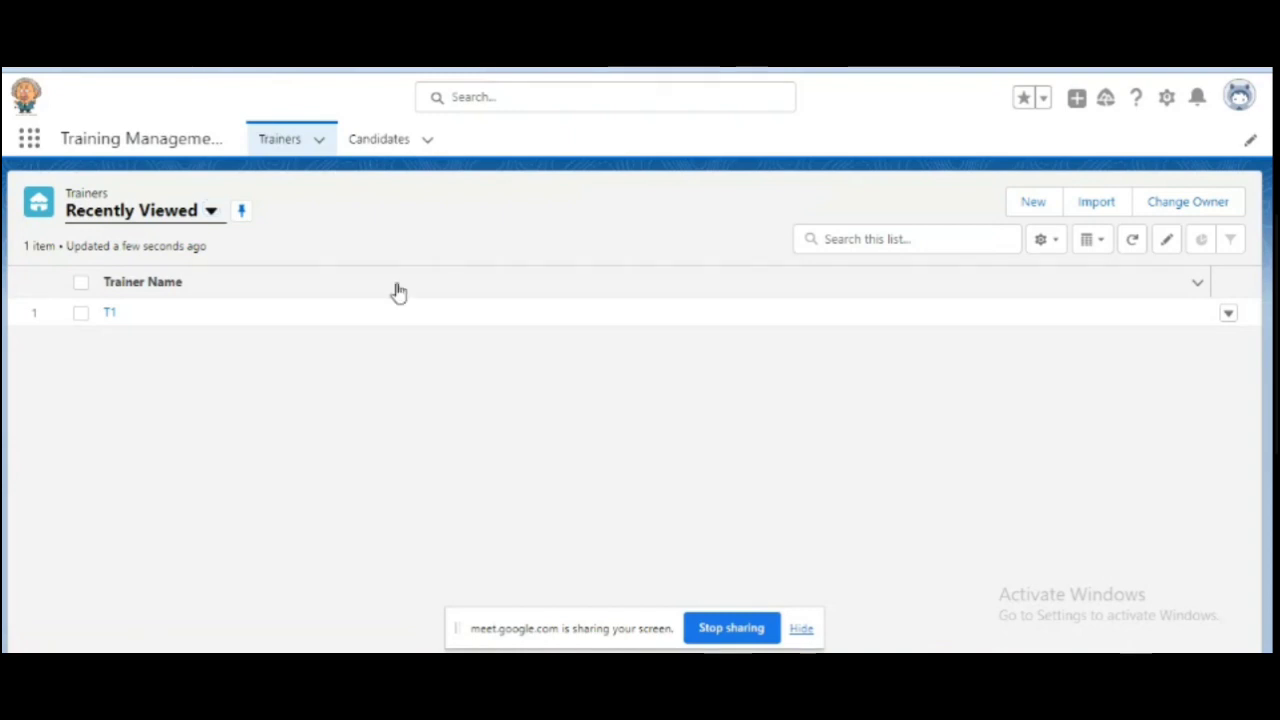
# Step: Open the Object Manager in Salesforce Setup and dismiss the incident management notice
pyautogui.click(398, 141)
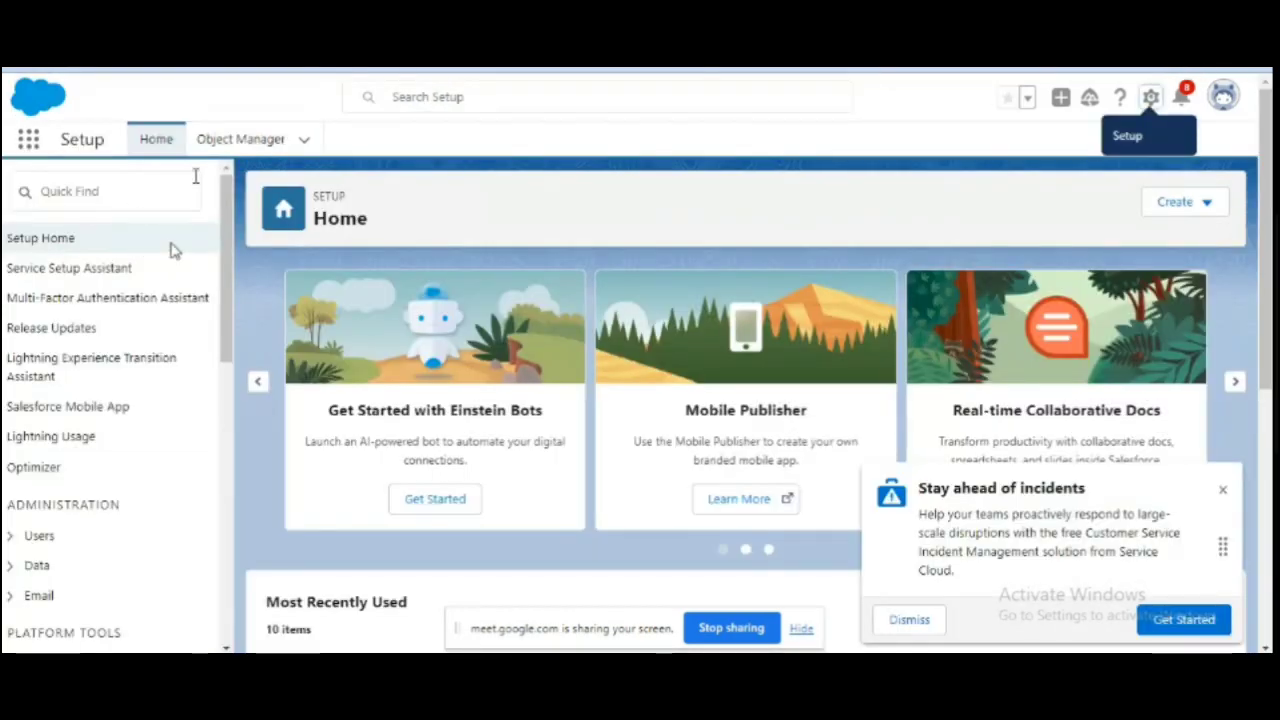
pyautogui.click(268, 141)
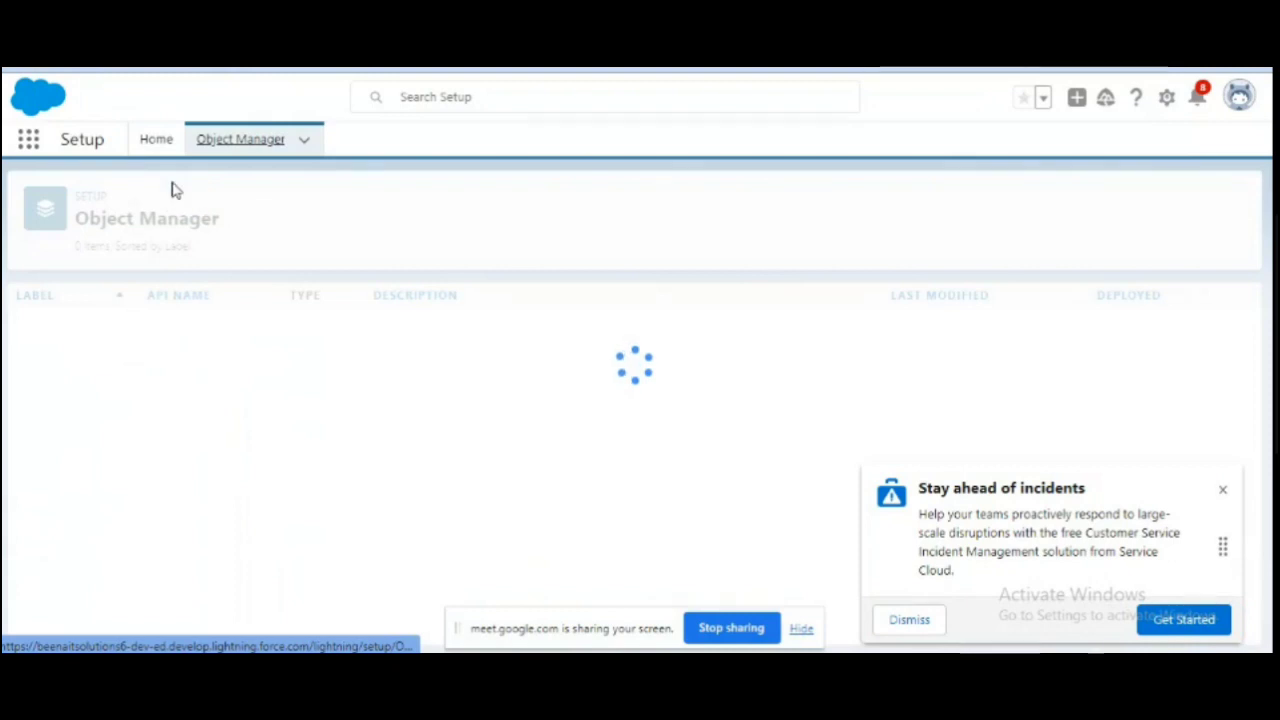
pyautogui.click(1222, 489)
# Step: Find the Candidate object by filtering the object list for "cand" and open its Fields & Relationships
pyautogui.click(940, 200)
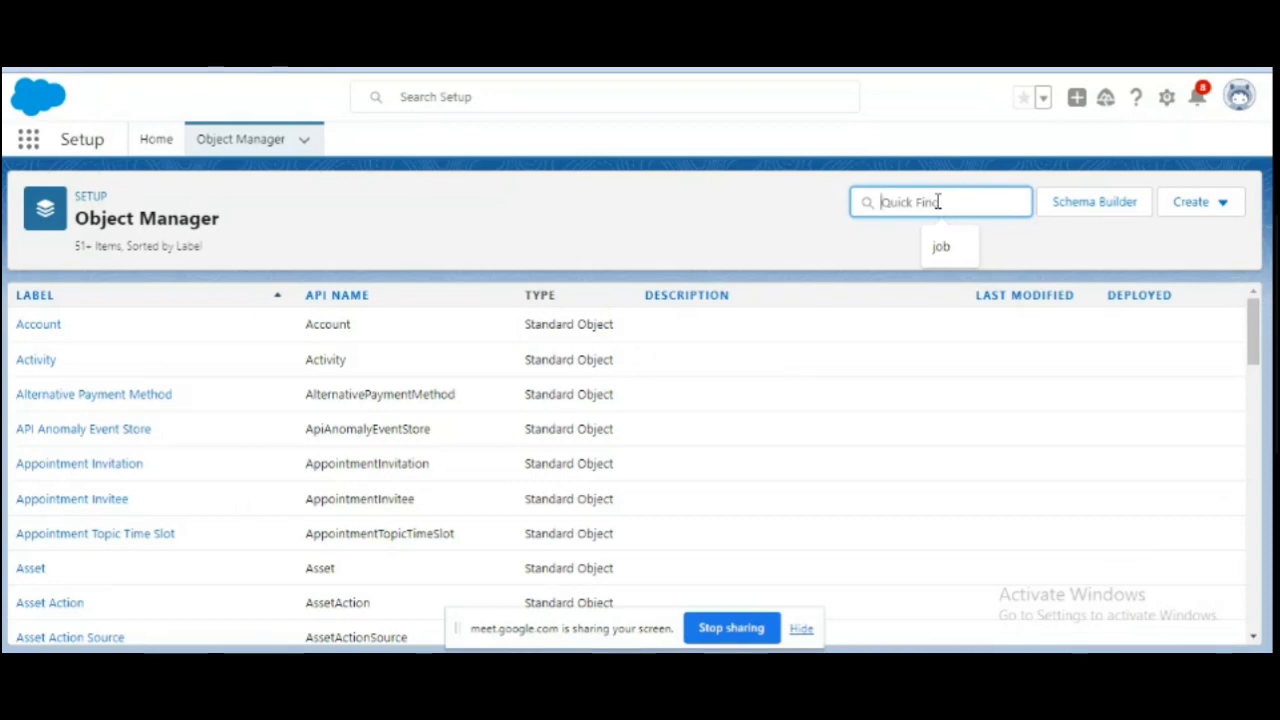
pyautogui.write('da')
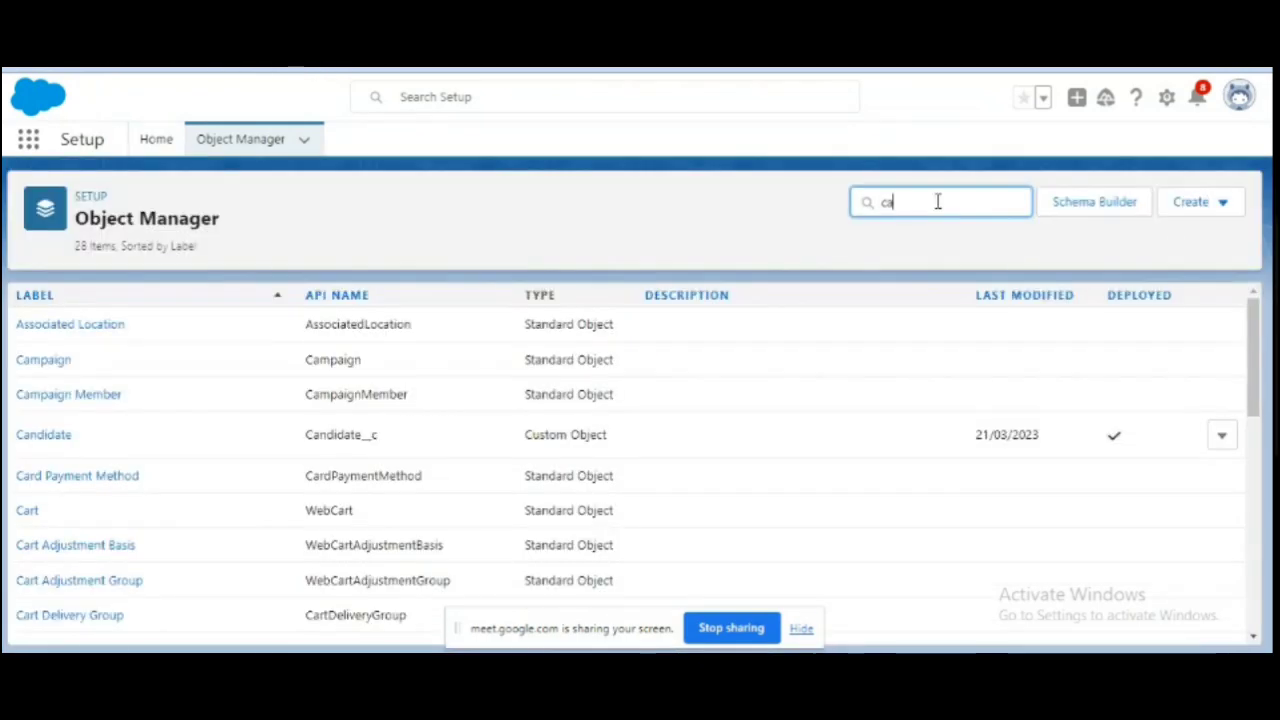
pyautogui.write('nd')
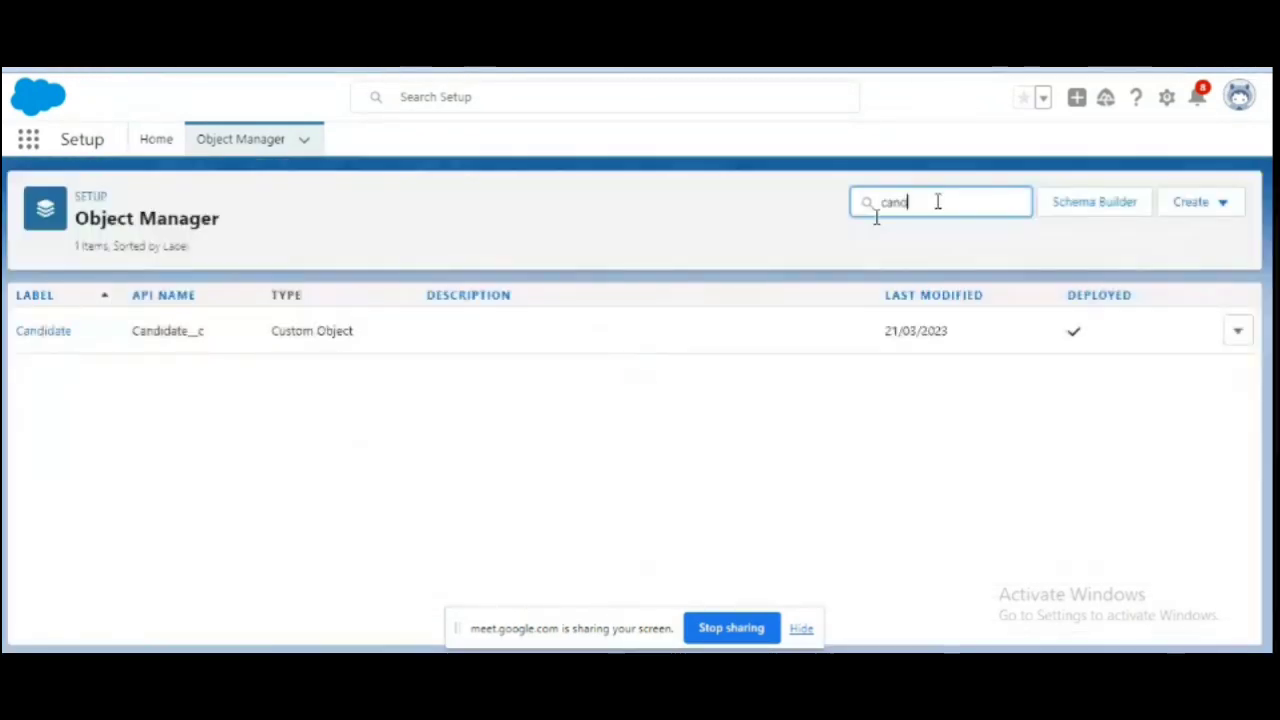
pyautogui.click(42, 332)
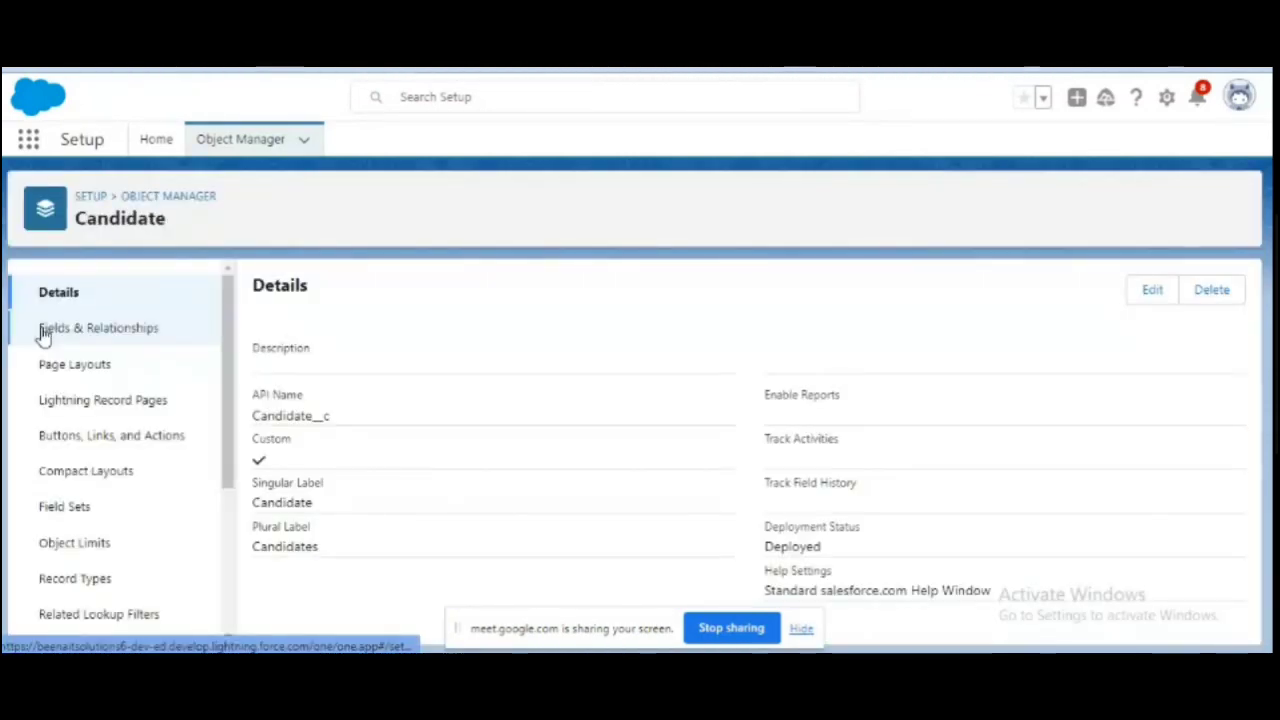
pyautogui.click(42, 334)
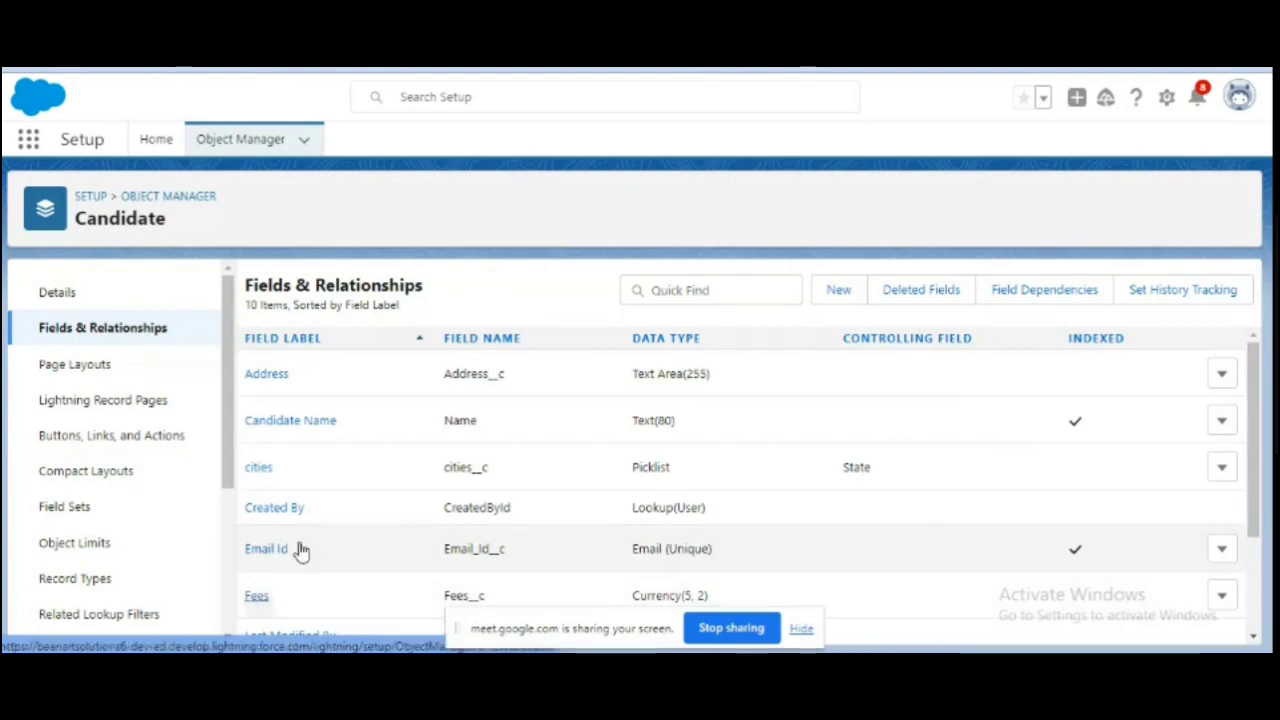
# Step: Compare the Fees heading in the Excel worksheet with the Candidate object's field list in Salesforce
pyautogui.hotkey('alt', 'Tab')
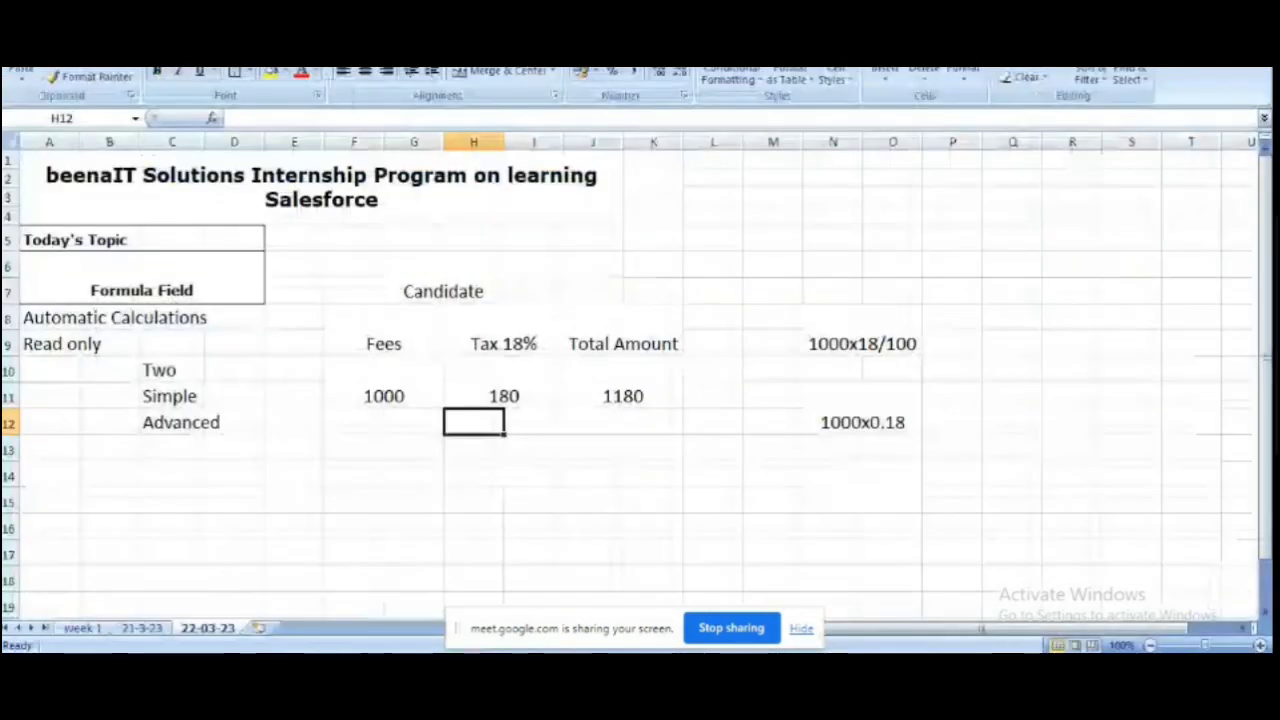
pyautogui.click(416, 346)
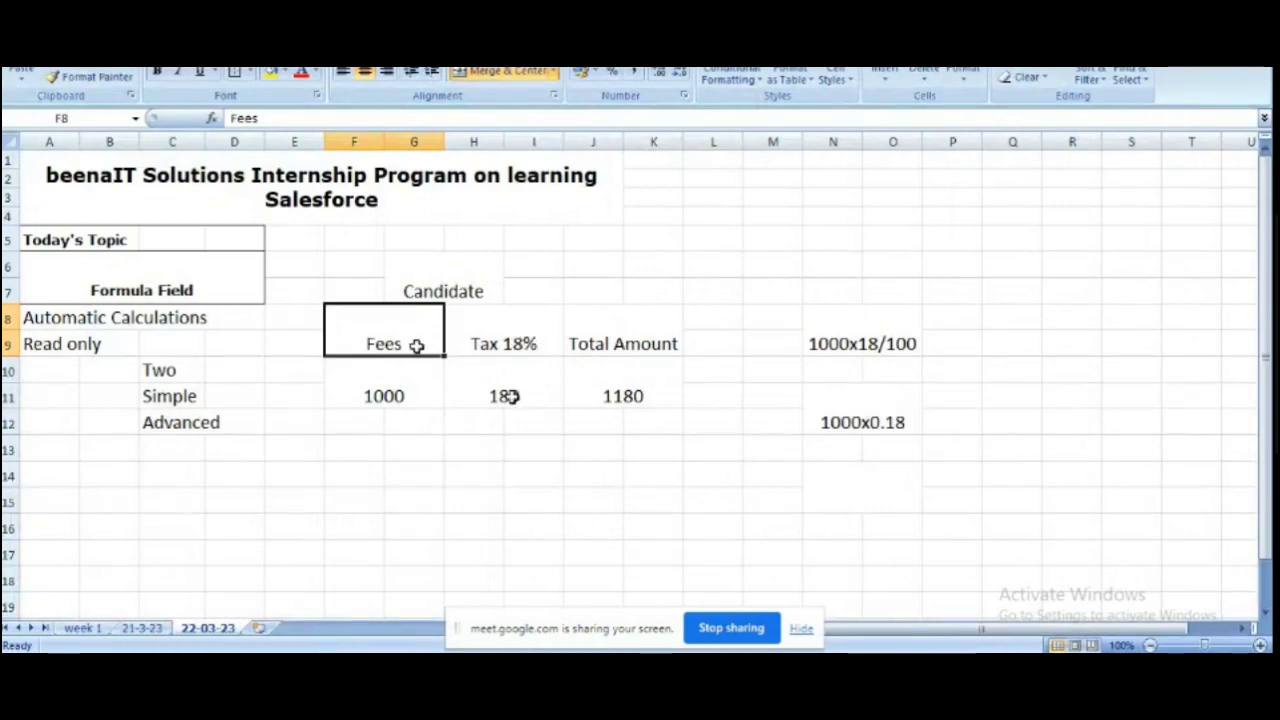
pyautogui.moveTo(517, 667)
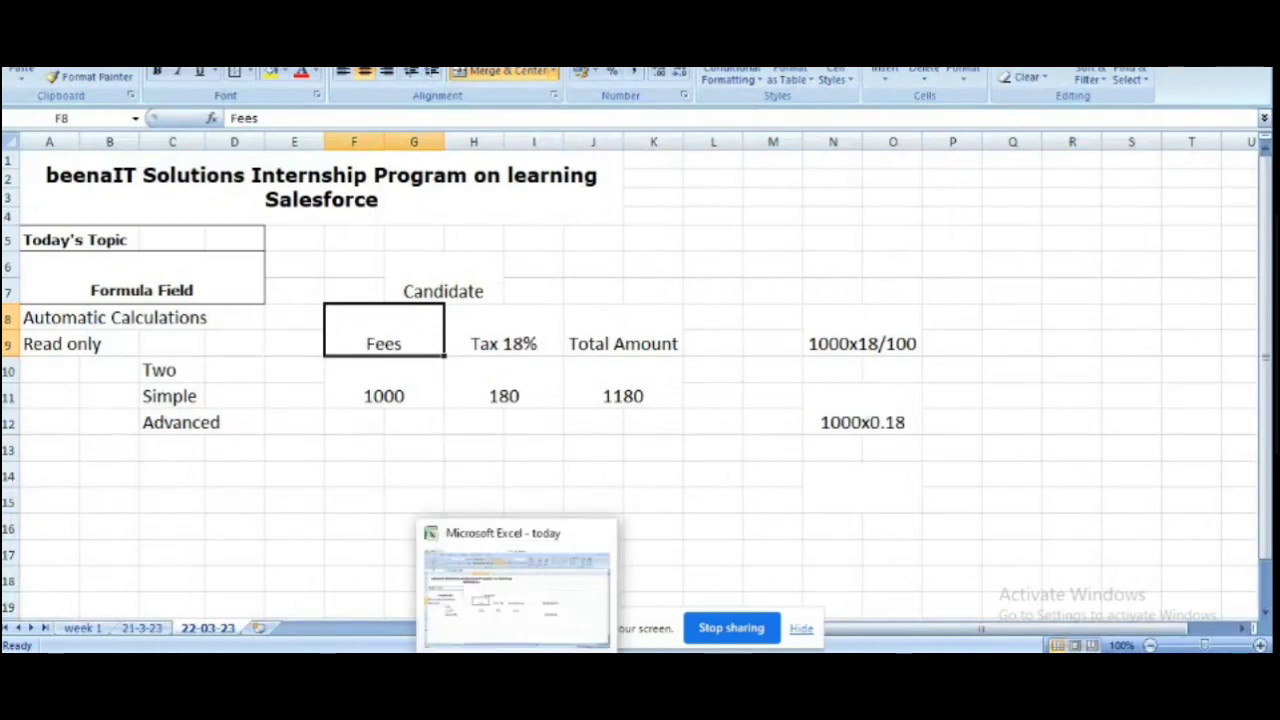
pyautogui.click(605, 638)
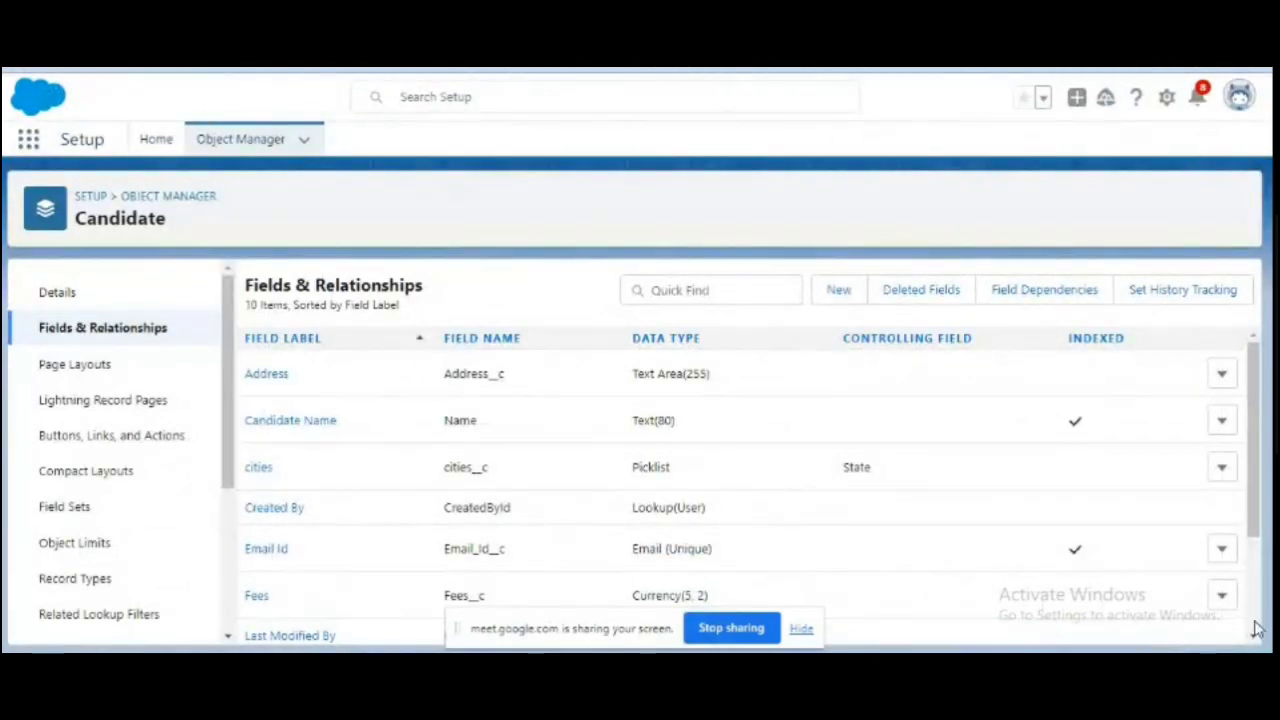
pyautogui.scroll(-3, 1257, 628)
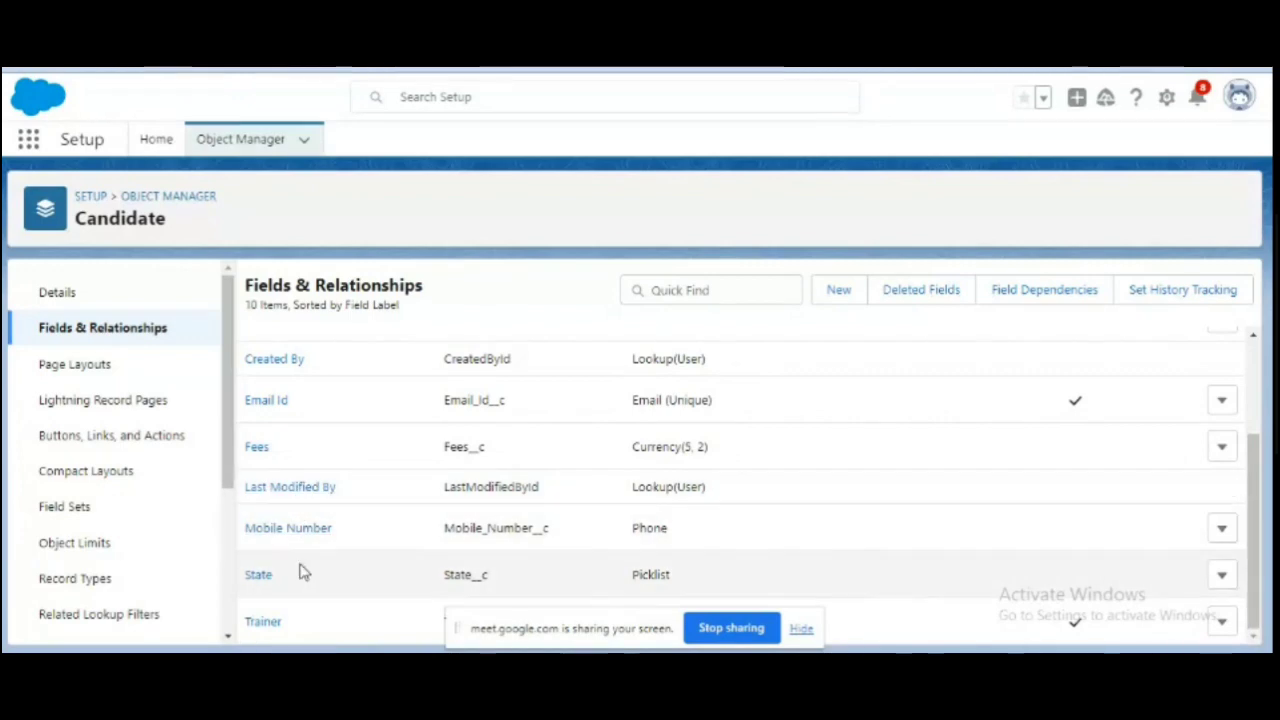
pyautogui.scroll(3, 1253, 370)
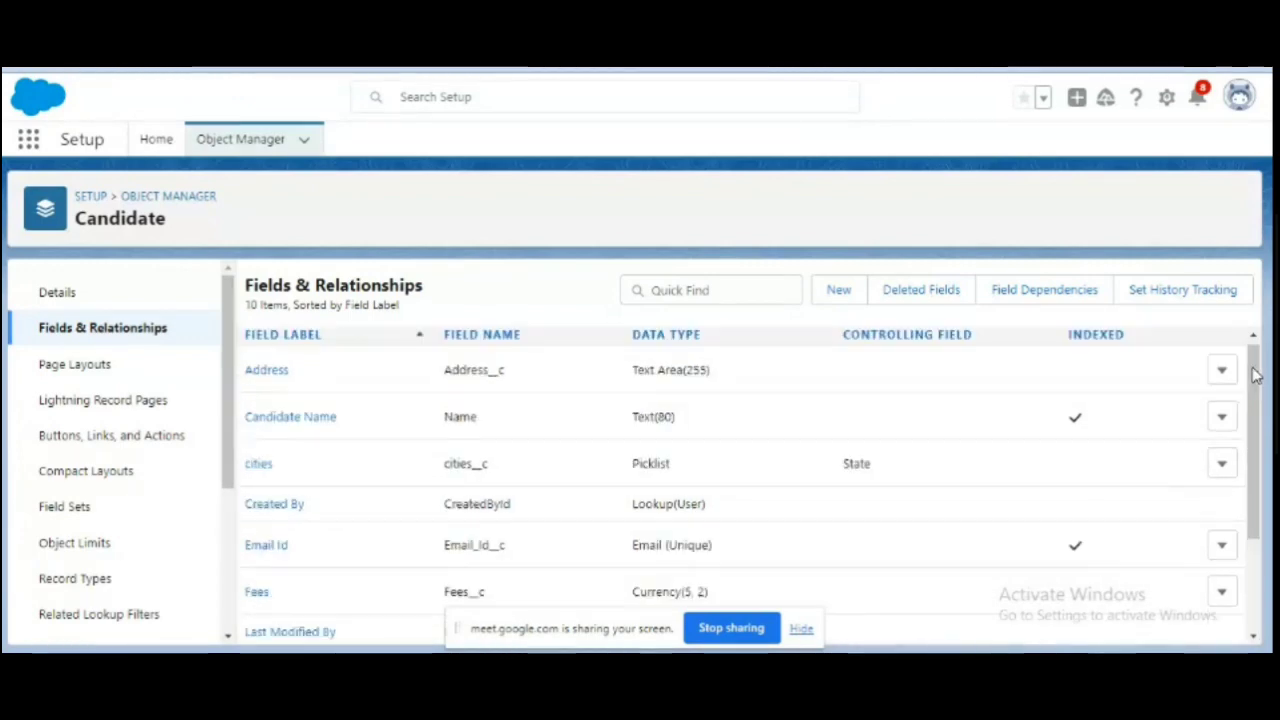
# Step: Start a new custom field on the Candidate object with Formula as its data type
pyautogui.click(838, 290)
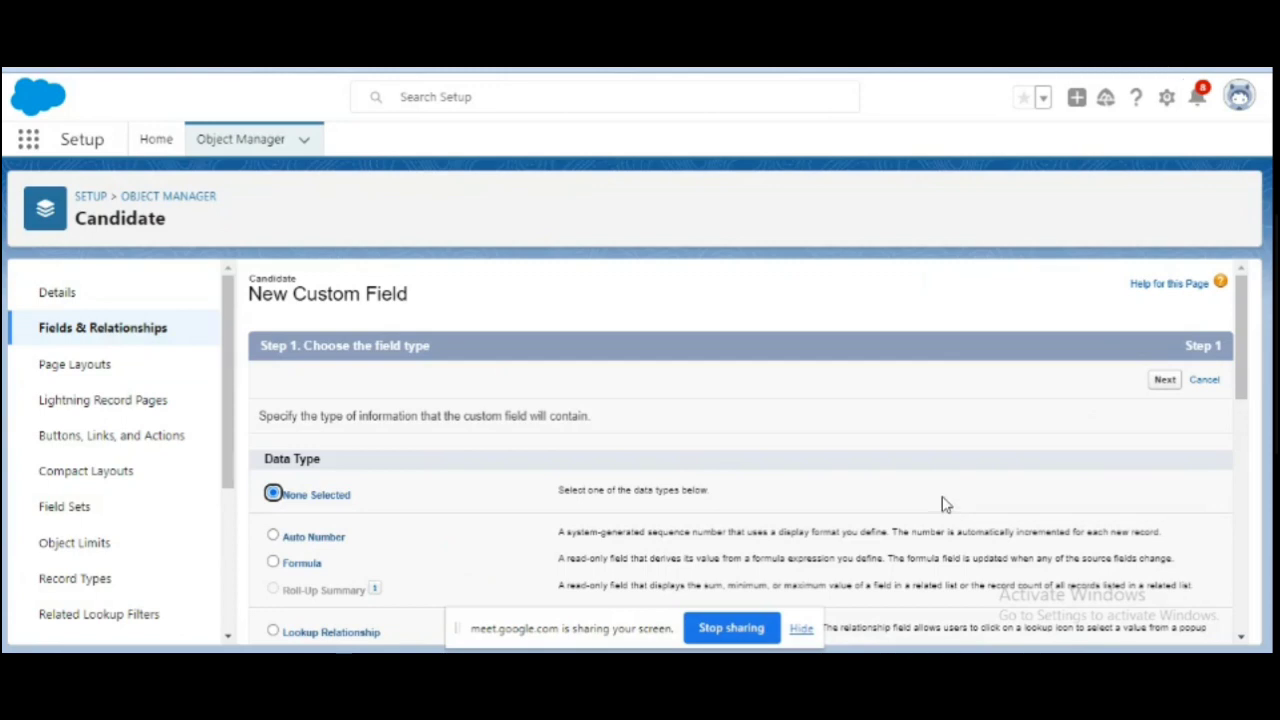
pyautogui.click(273, 563)
pyautogui.scroll(-3, 1247, 640)
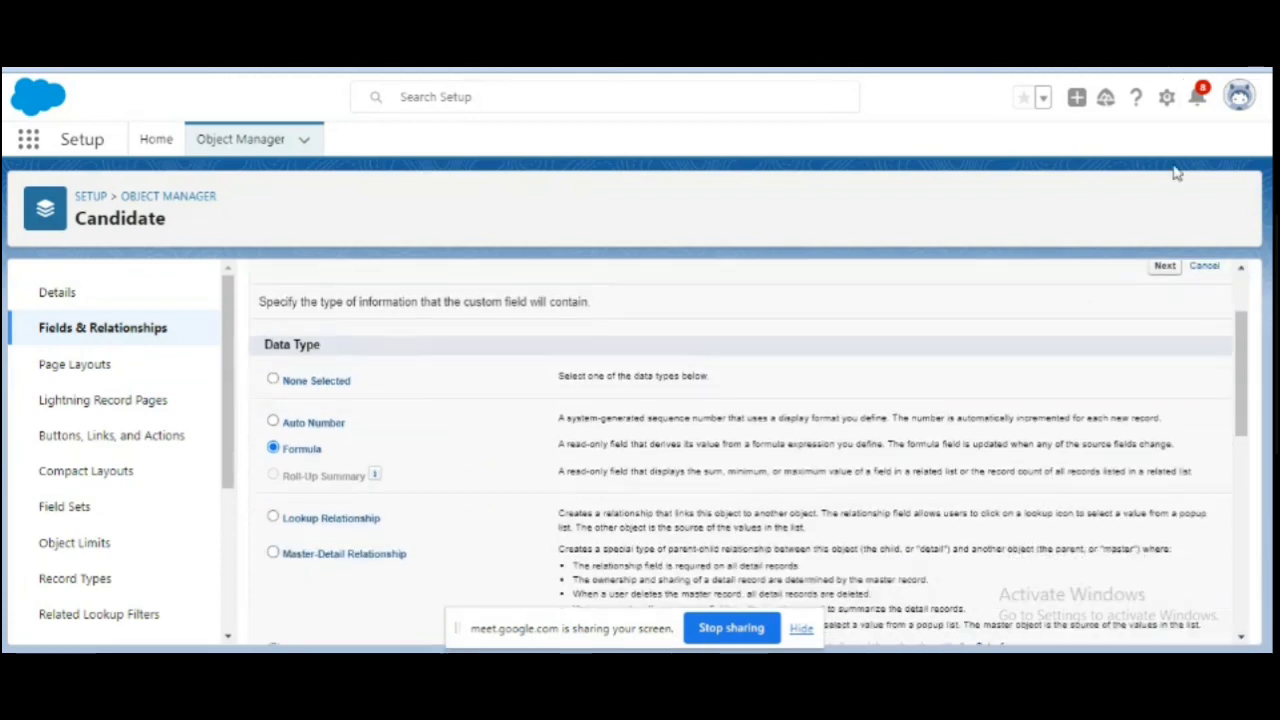
pyautogui.click(1166, 267)
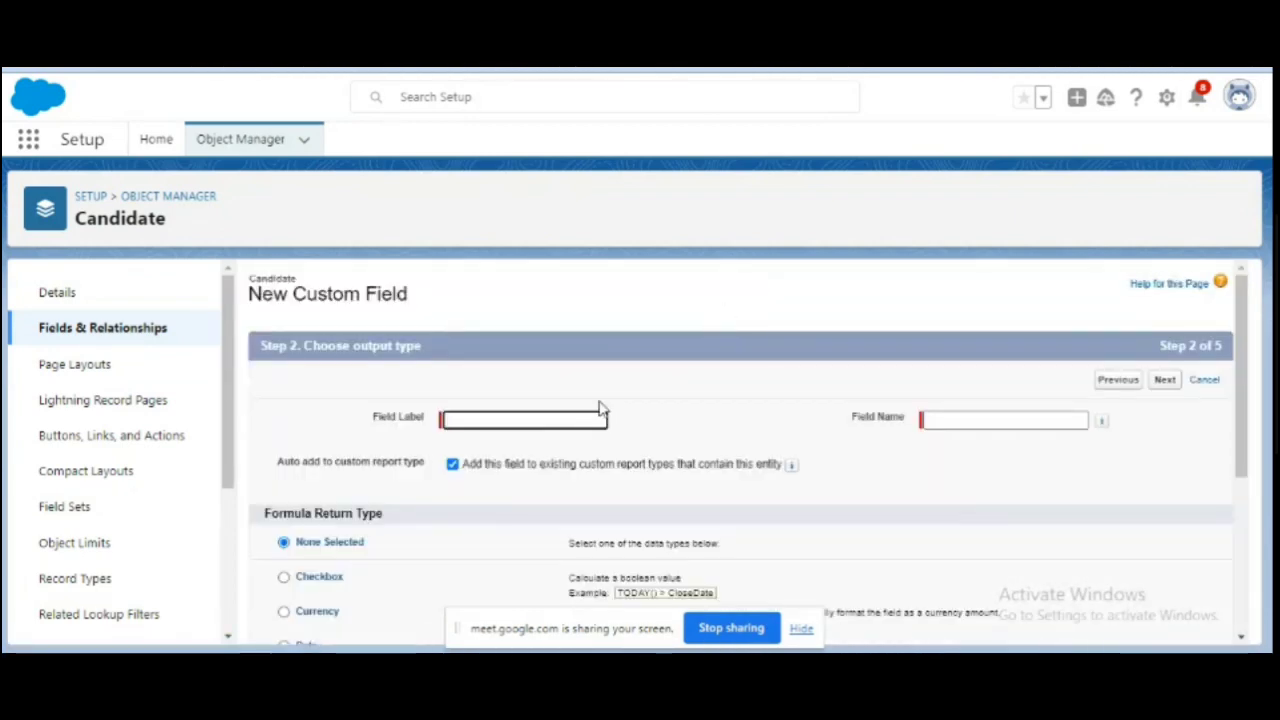
# Step: Label the field and name it Tax, choose Currency as the formula return type, and continue to the formula entry
pyautogui.click(548, 416)
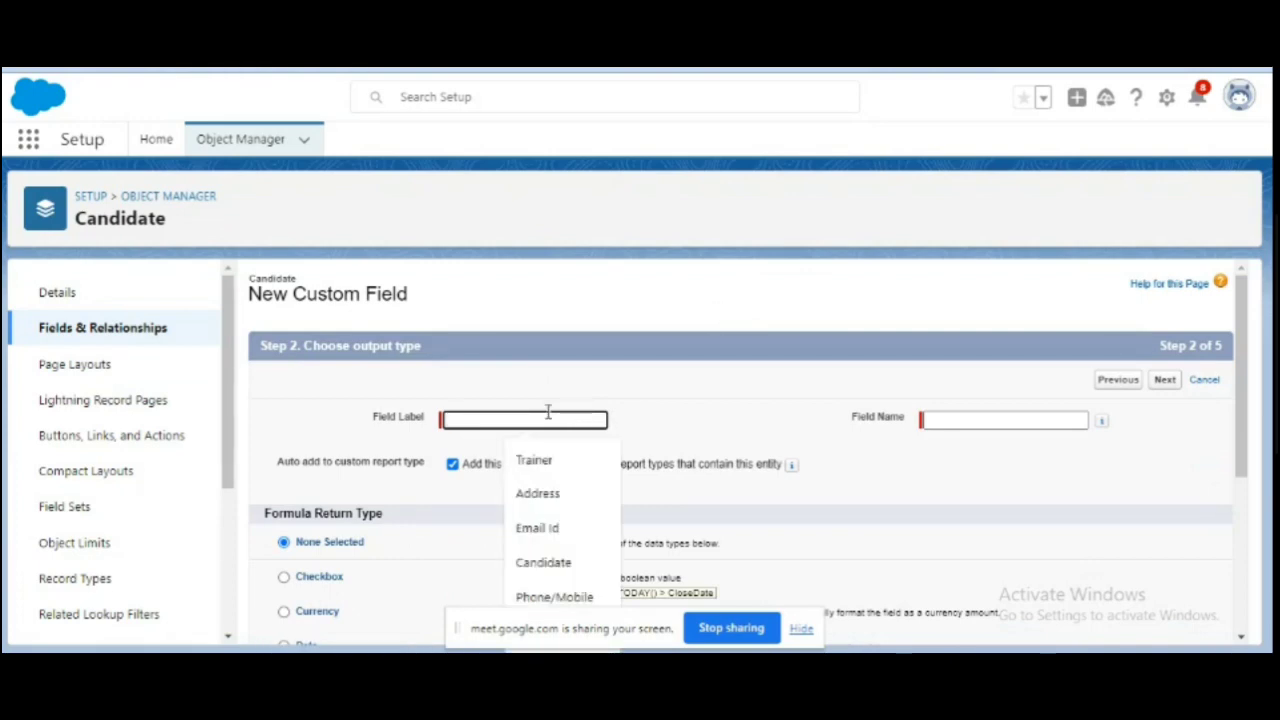
pyautogui.write('Tax')
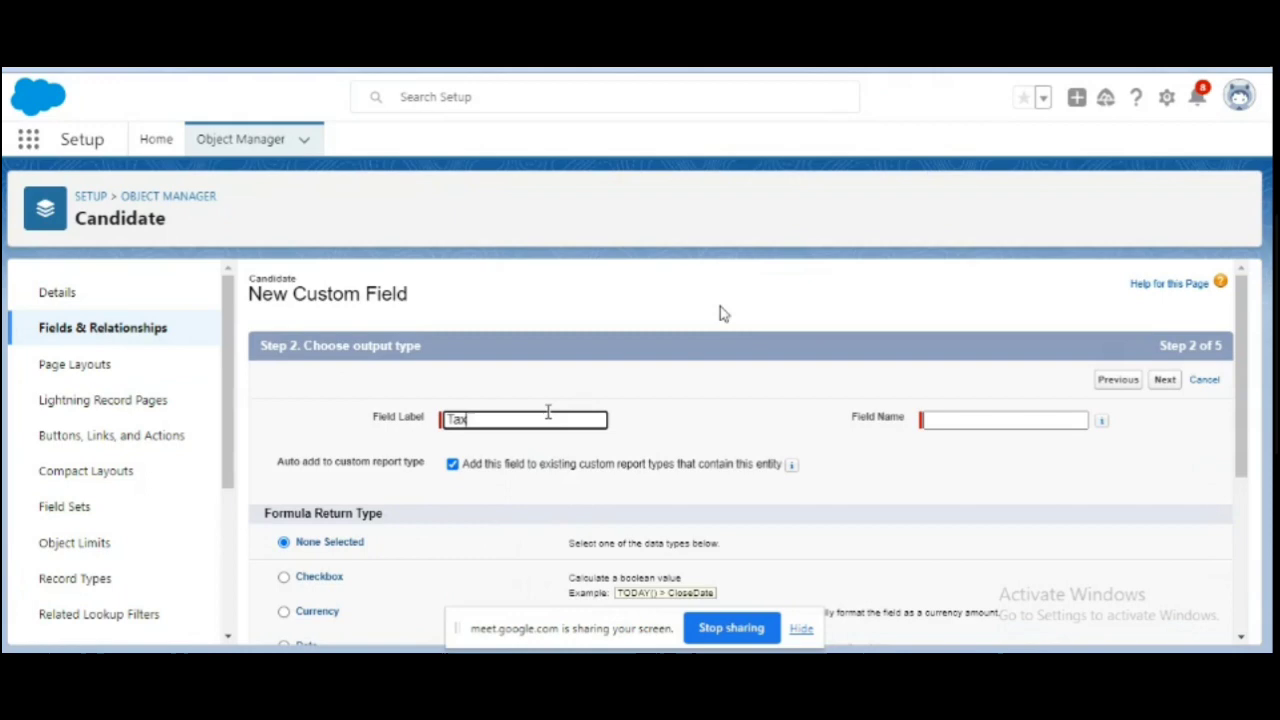
pyautogui.press('Tab')
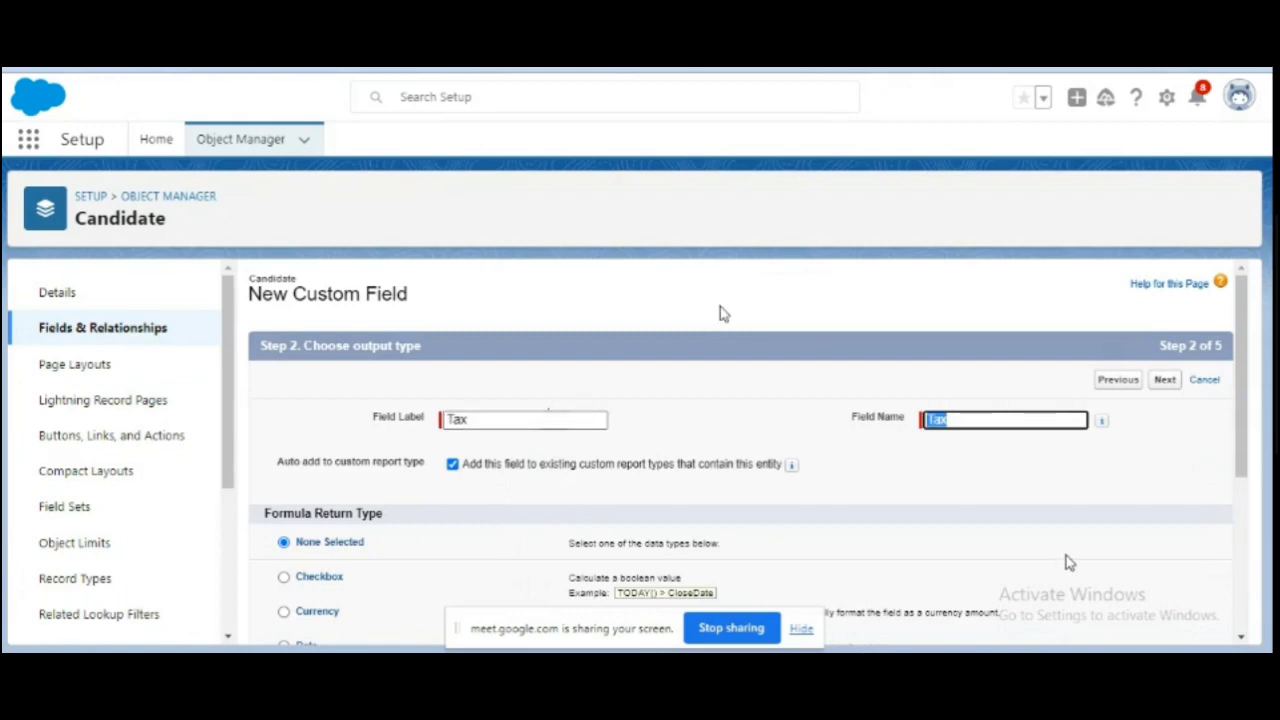
pyautogui.click(1243, 638)
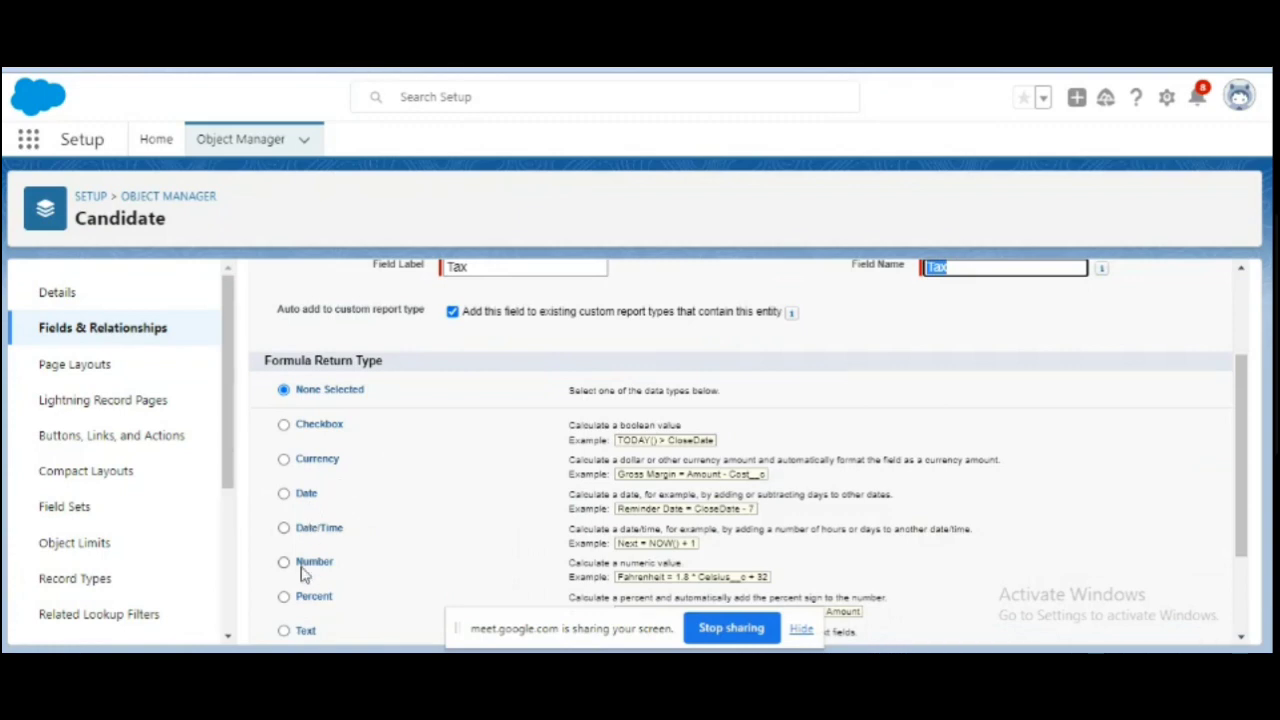
pyautogui.click(284, 459)
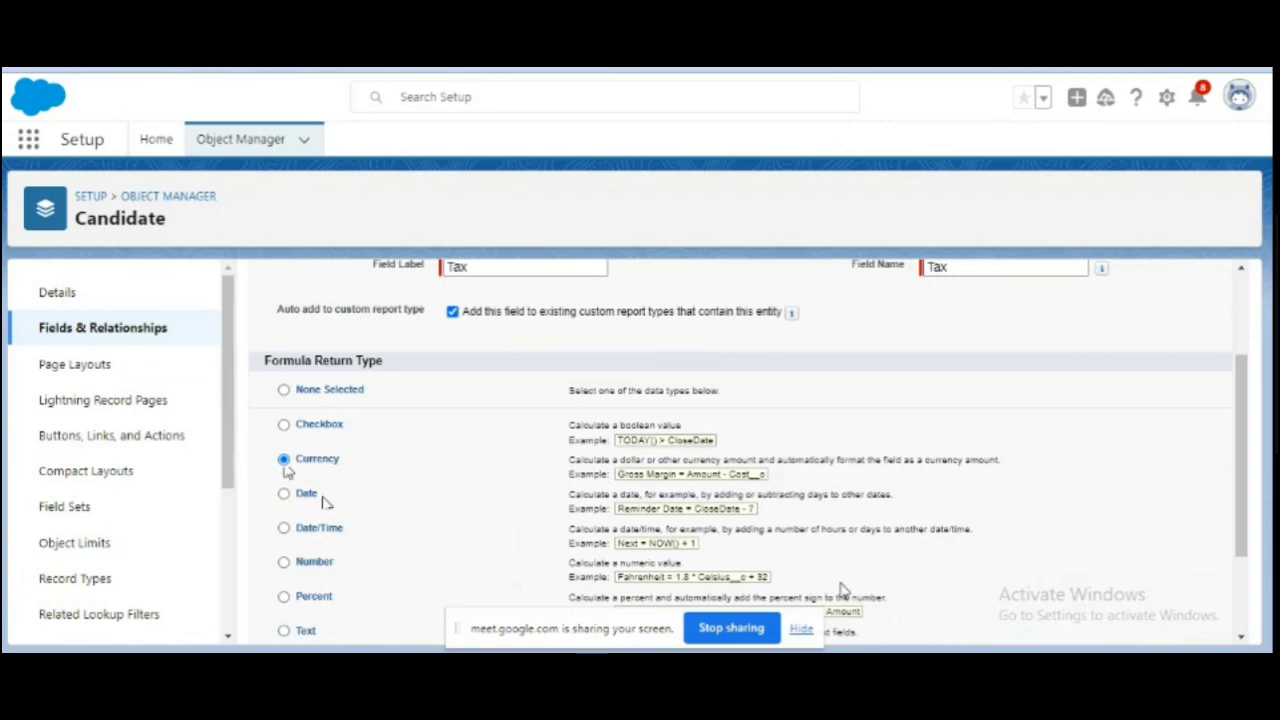
pyautogui.click(1241, 638)
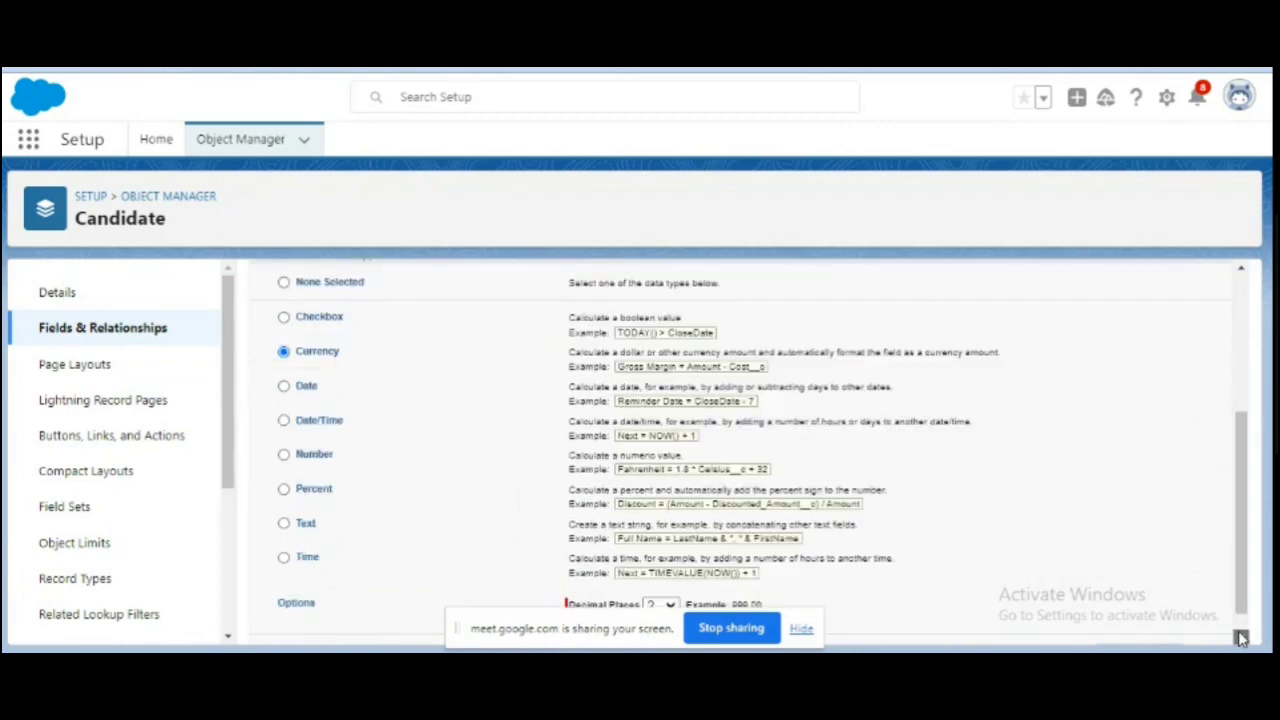
pyautogui.click(1241, 638)
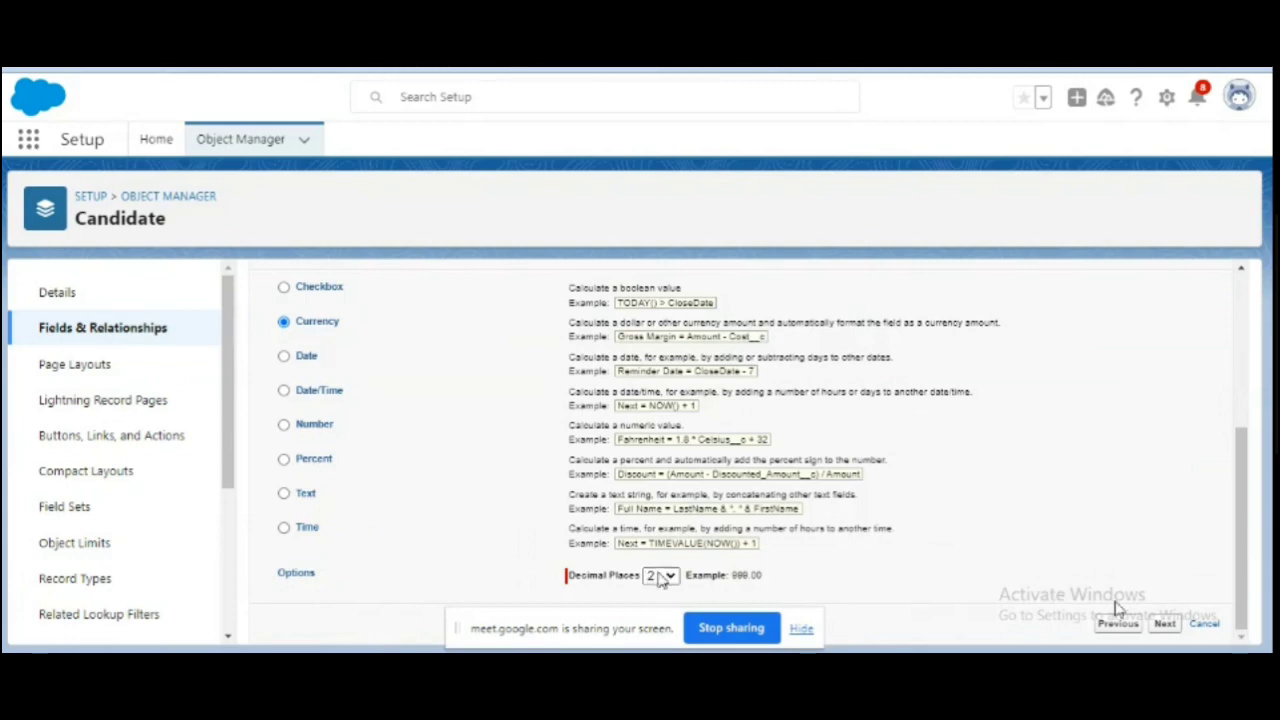
pyautogui.click(1164, 624)
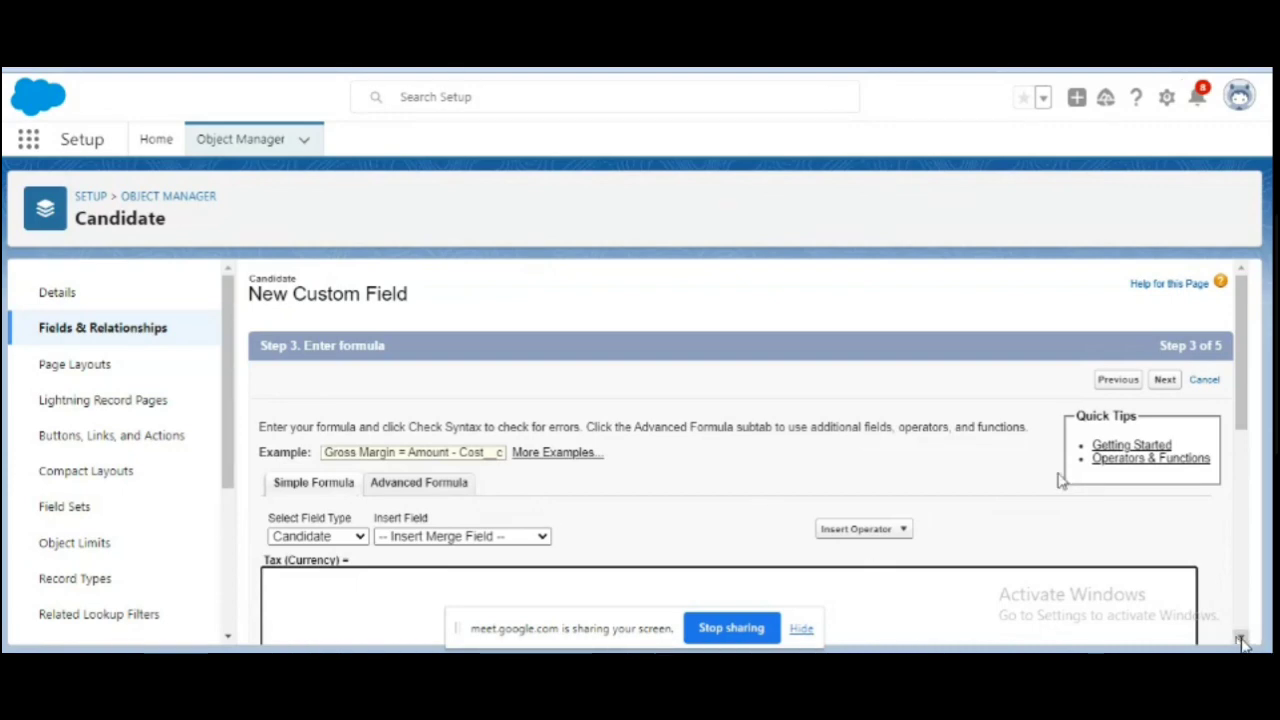
# Step: Build the Tax formula Fees__c * (18 / 100) from the Candidate's Fees field with the multiply and divide operators
pyautogui.scroll(-1, 850, 470)
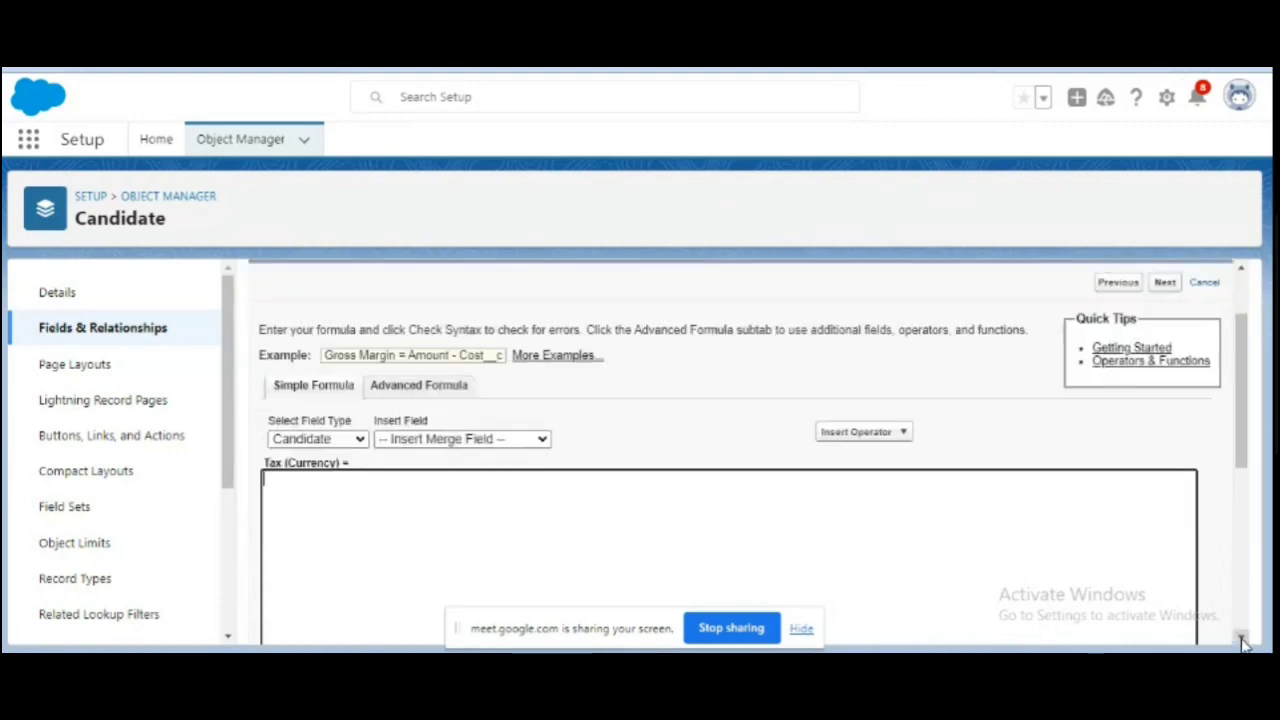
pyautogui.click(542, 423)
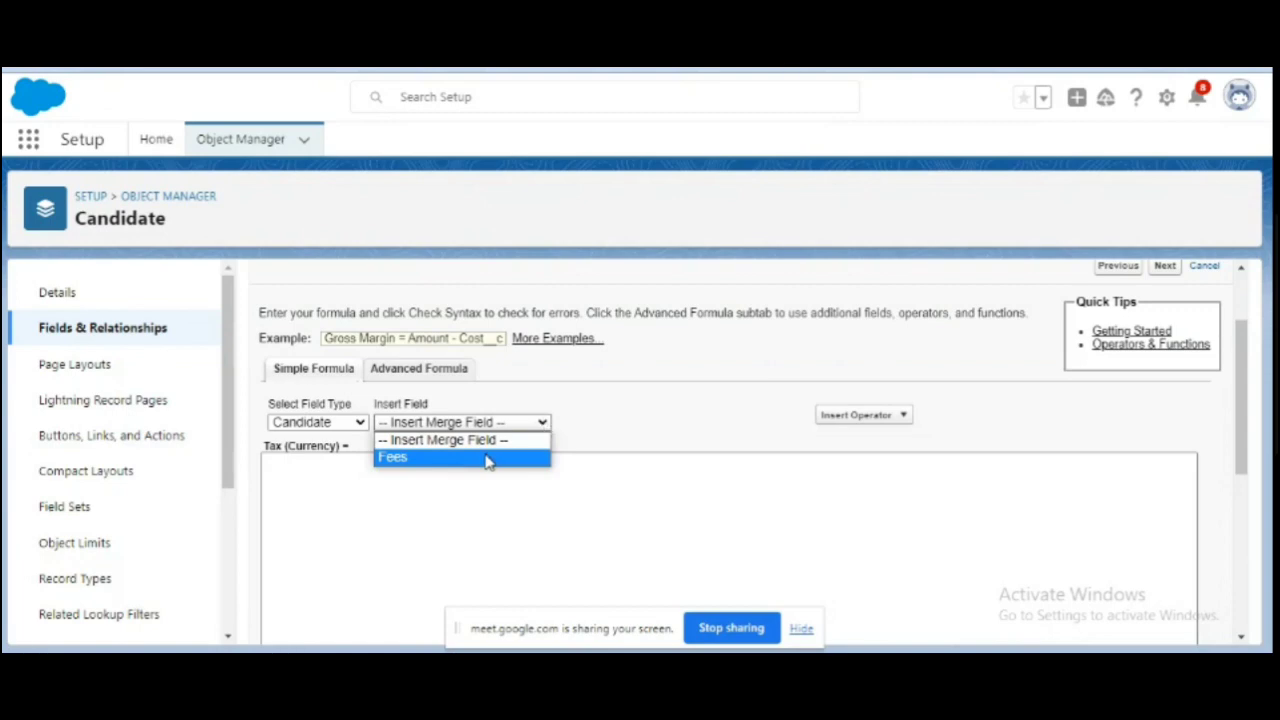
pyautogui.click(488, 458)
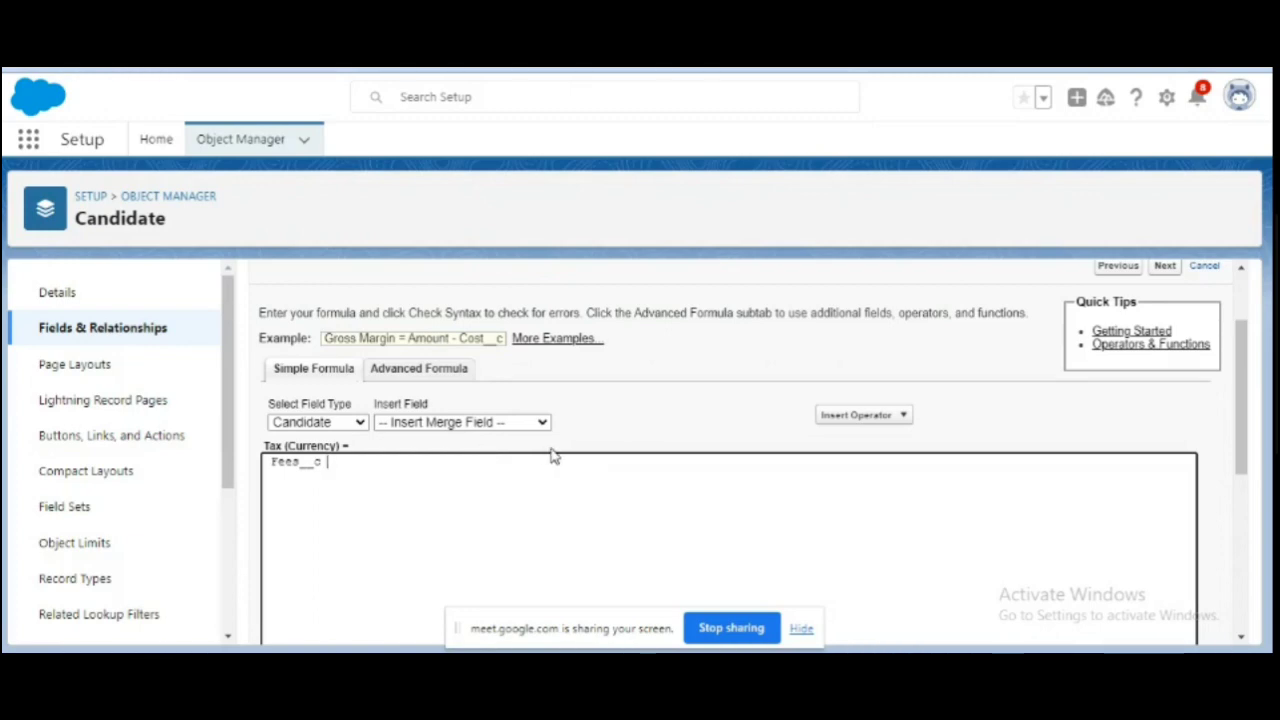
pyautogui.click(887, 417)
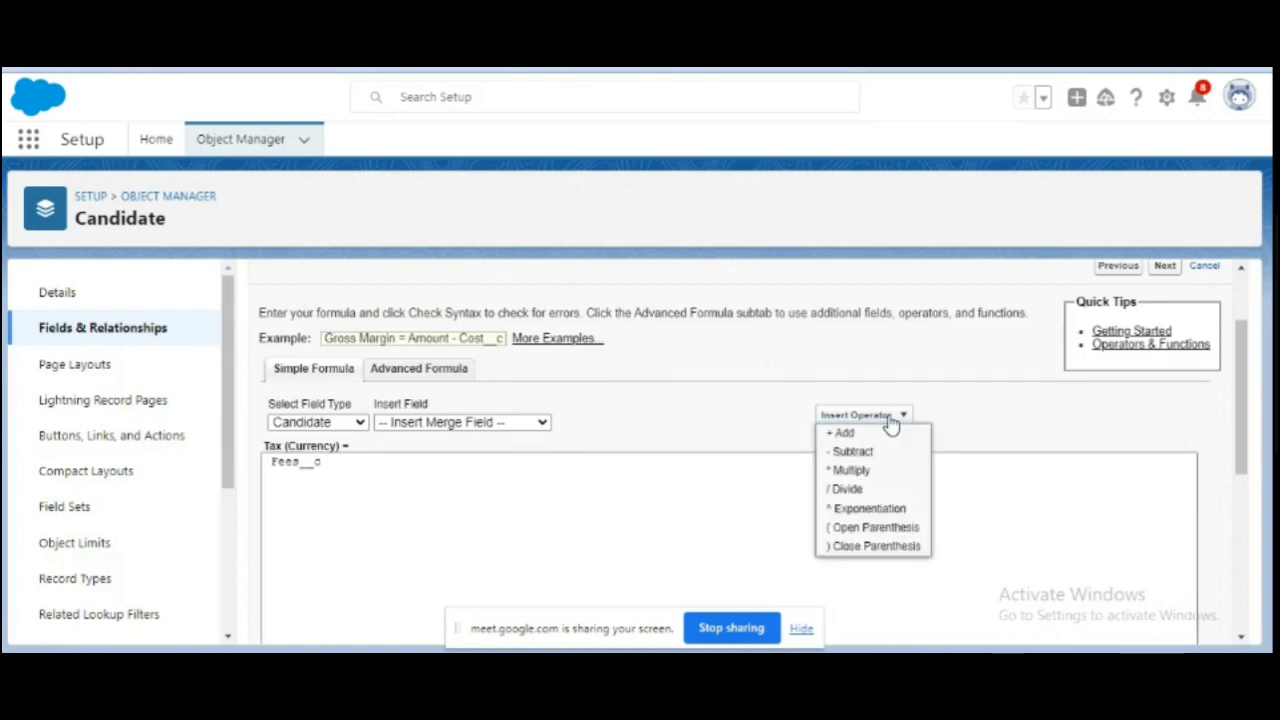
pyautogui.click(862, 471)
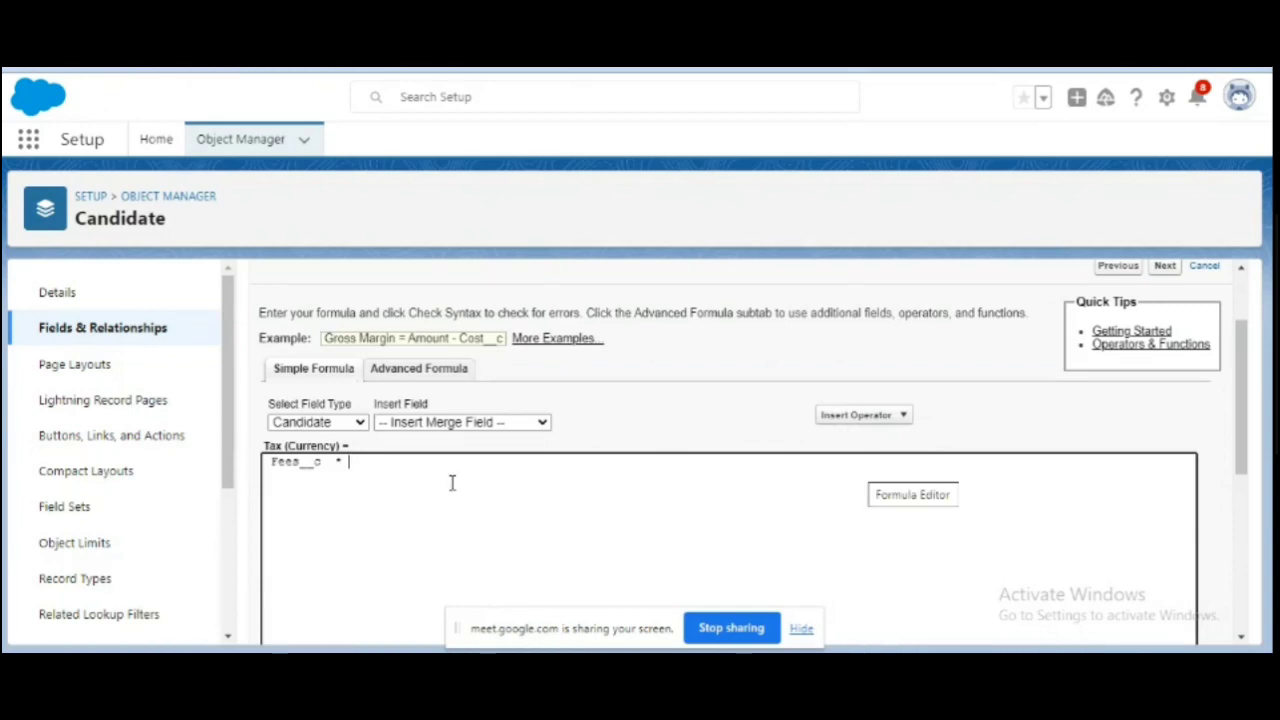
pyautogui.write('(18')
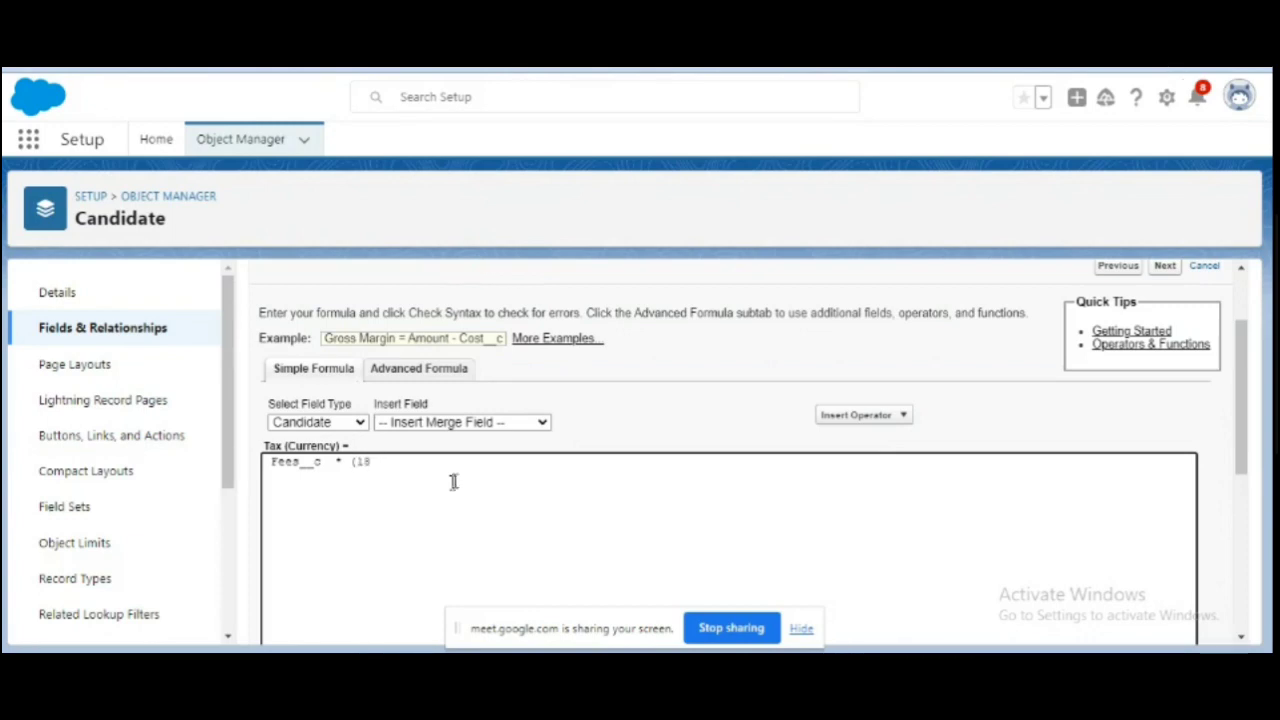
pyautogui.click(862, 417)
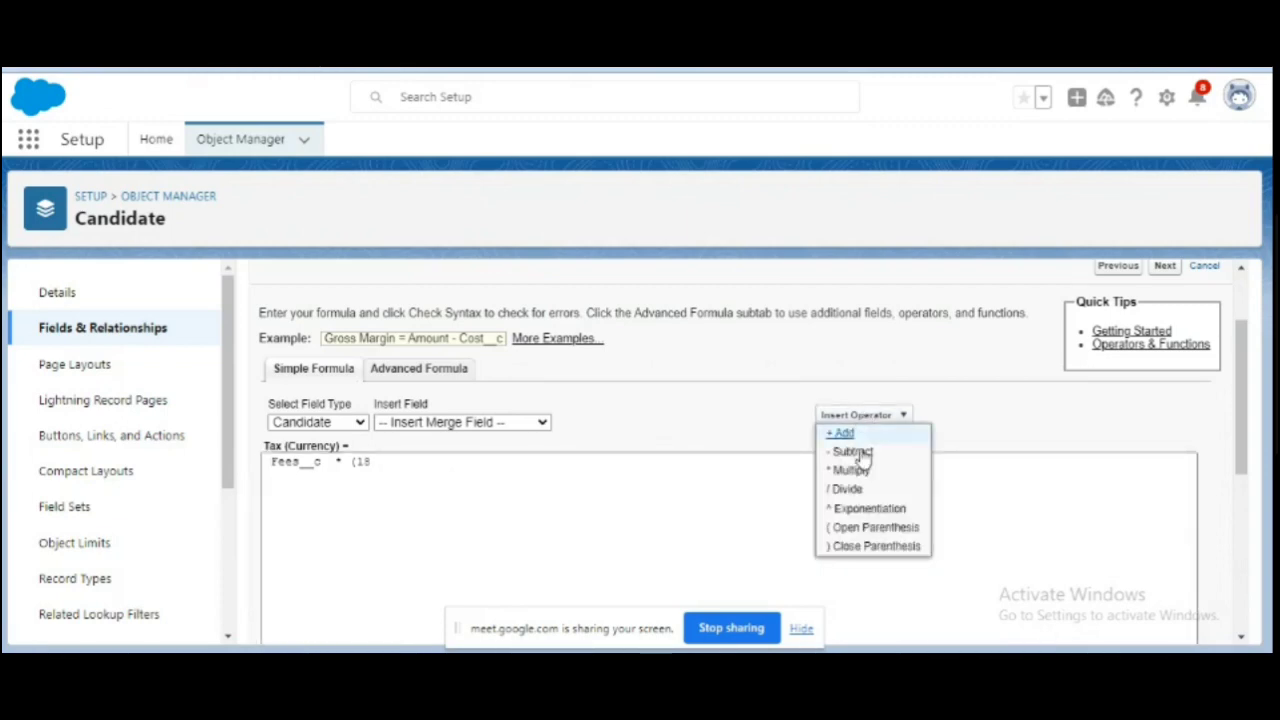
pyautogui.click(848, 489)
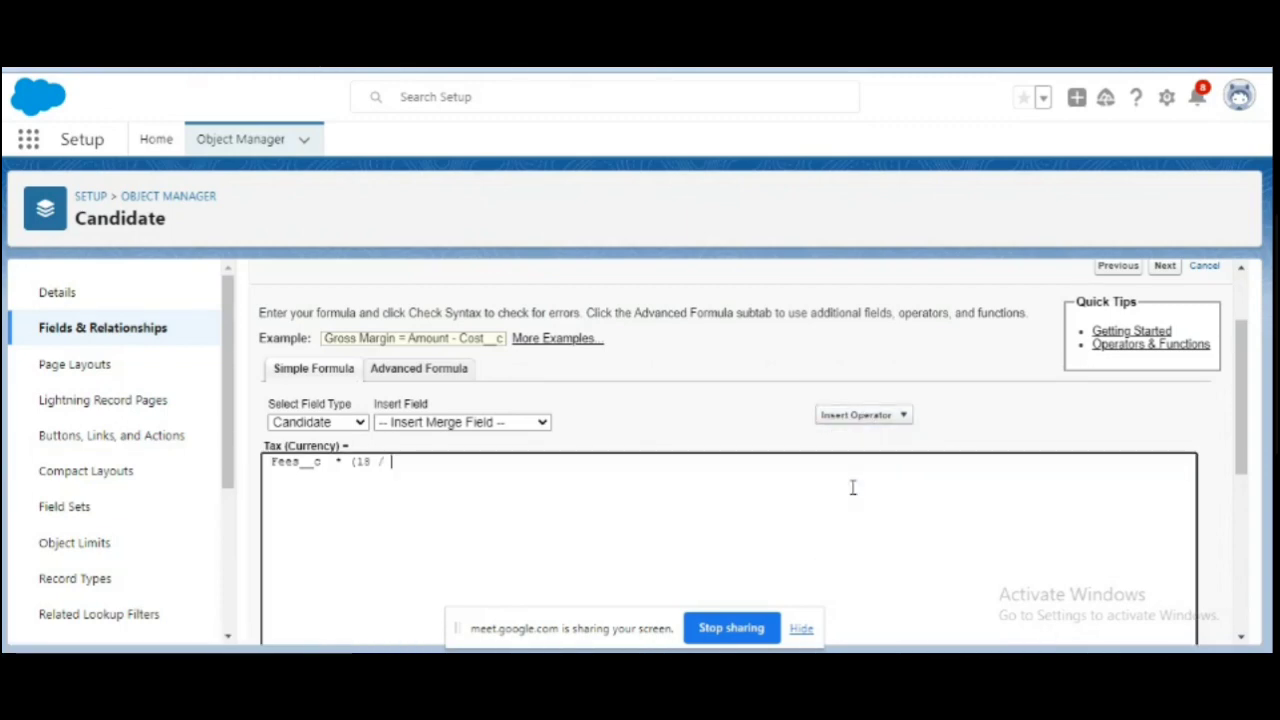
pyautogui.write('100')
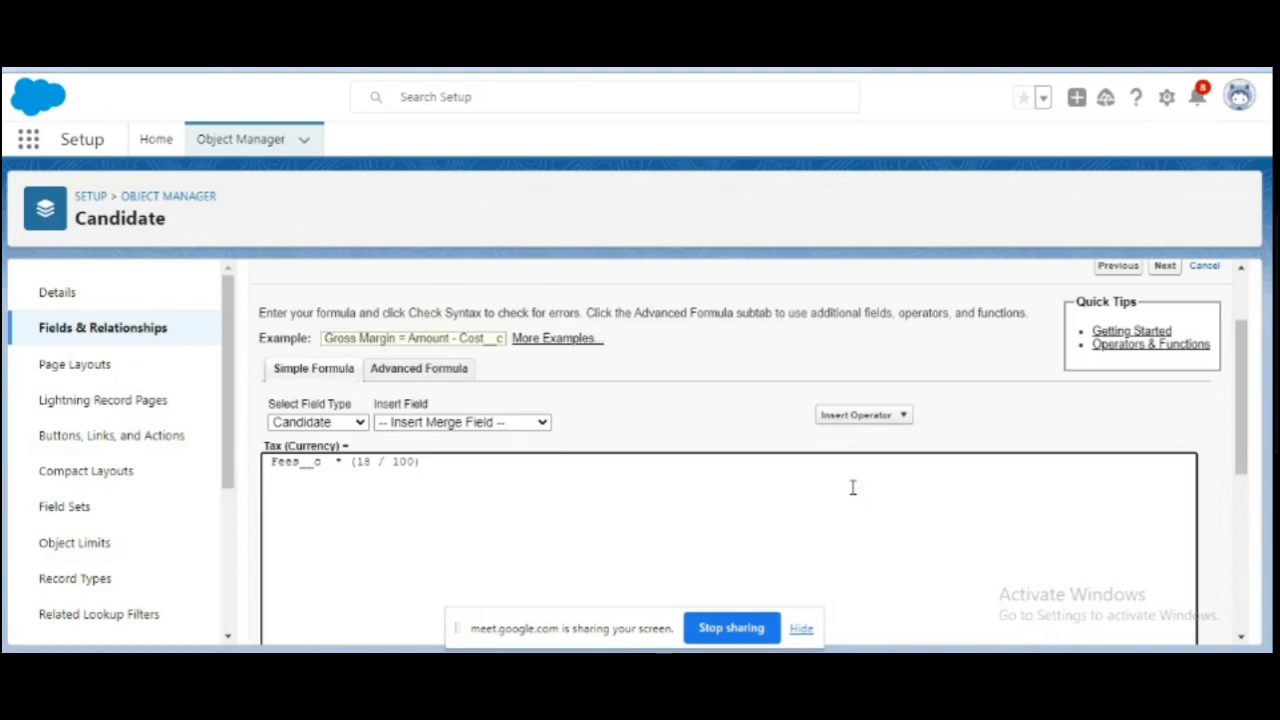
# Step: Check the syntax of the Tax formula
pyautogui.click(1241, 637)
pyautogui.click(1241, 637)
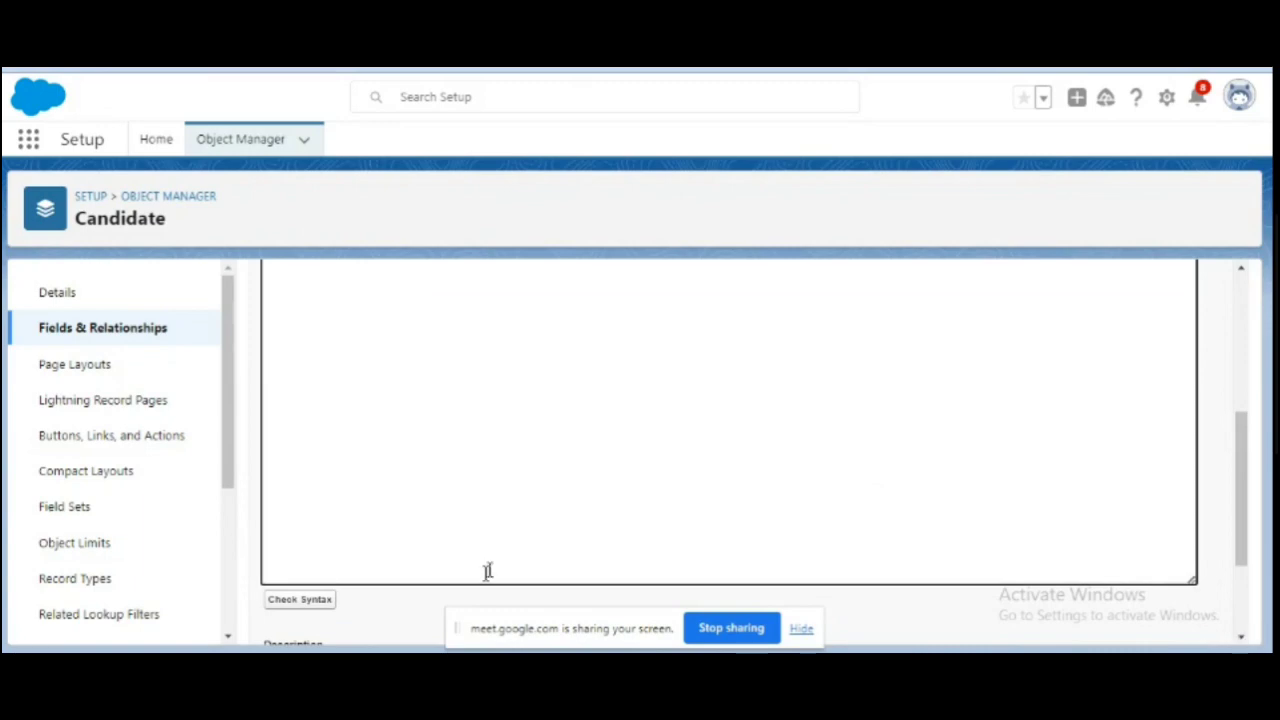
pyautogui.click(320, 602)
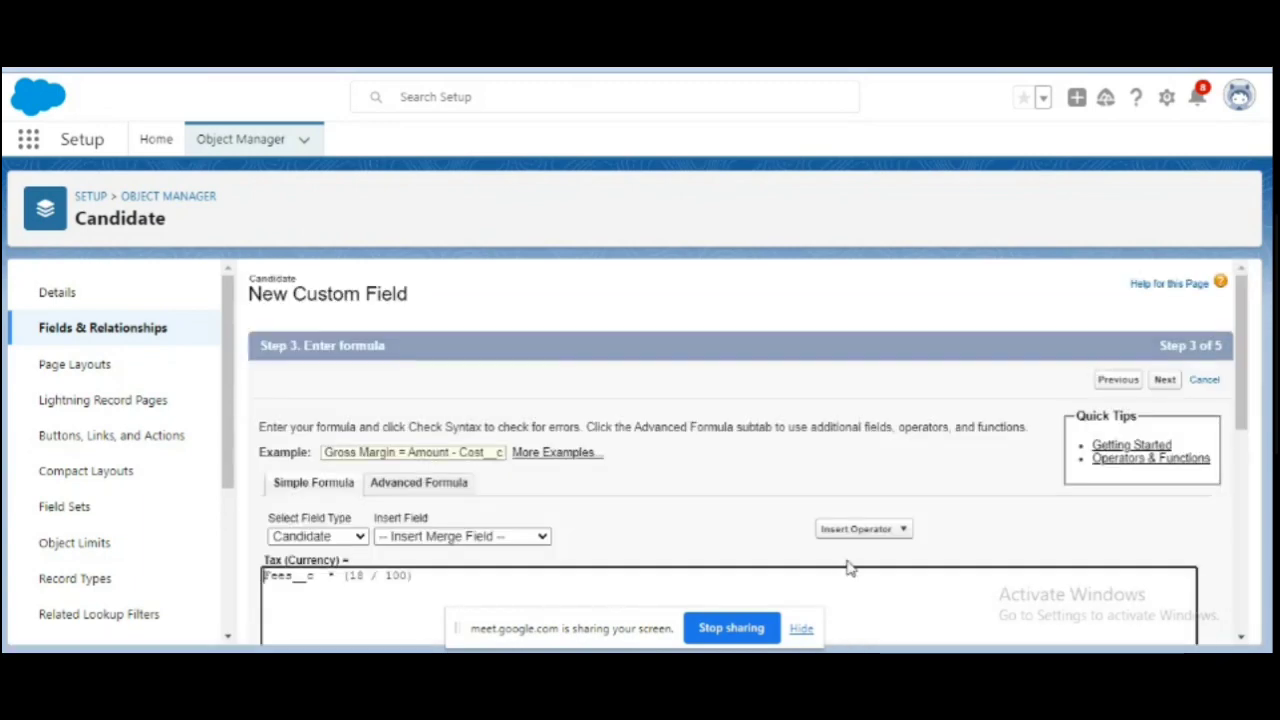
# Step: Accept the default field-level security and the Candidate Layout assignment, and save the Tax formula field
pyautogui.click(1241, 637)
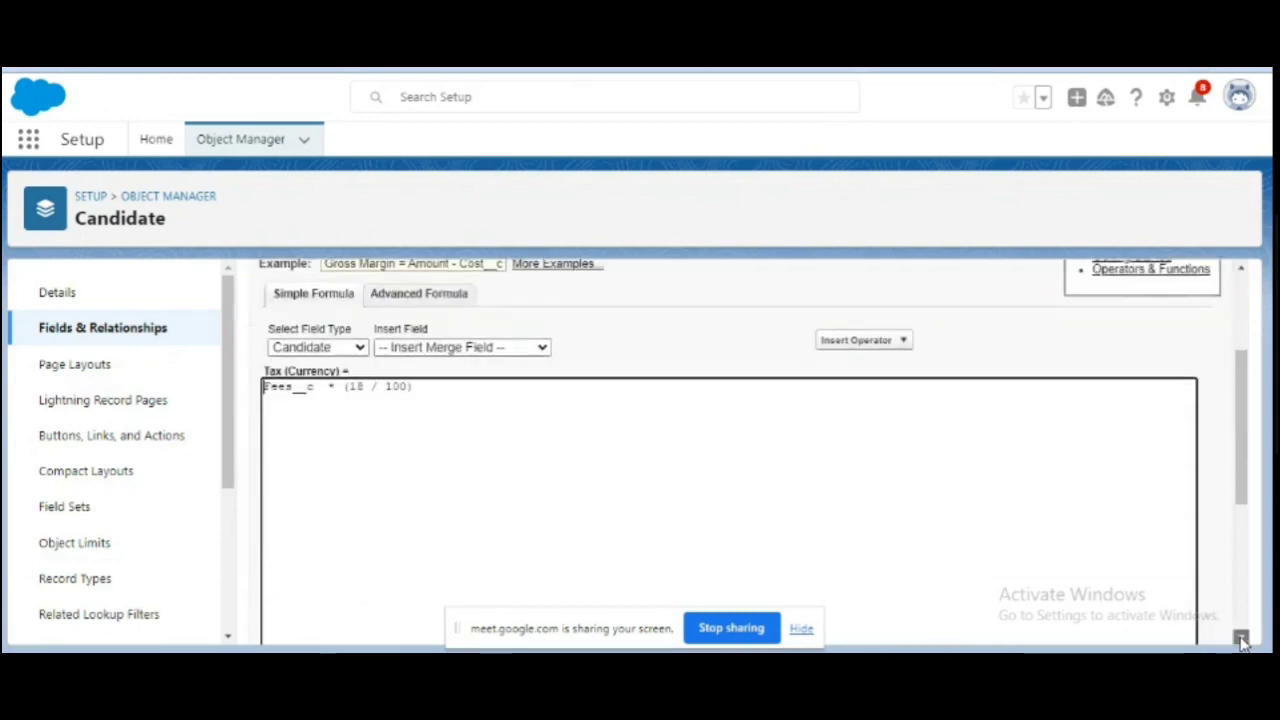
pyautogui.click(1241, 637)
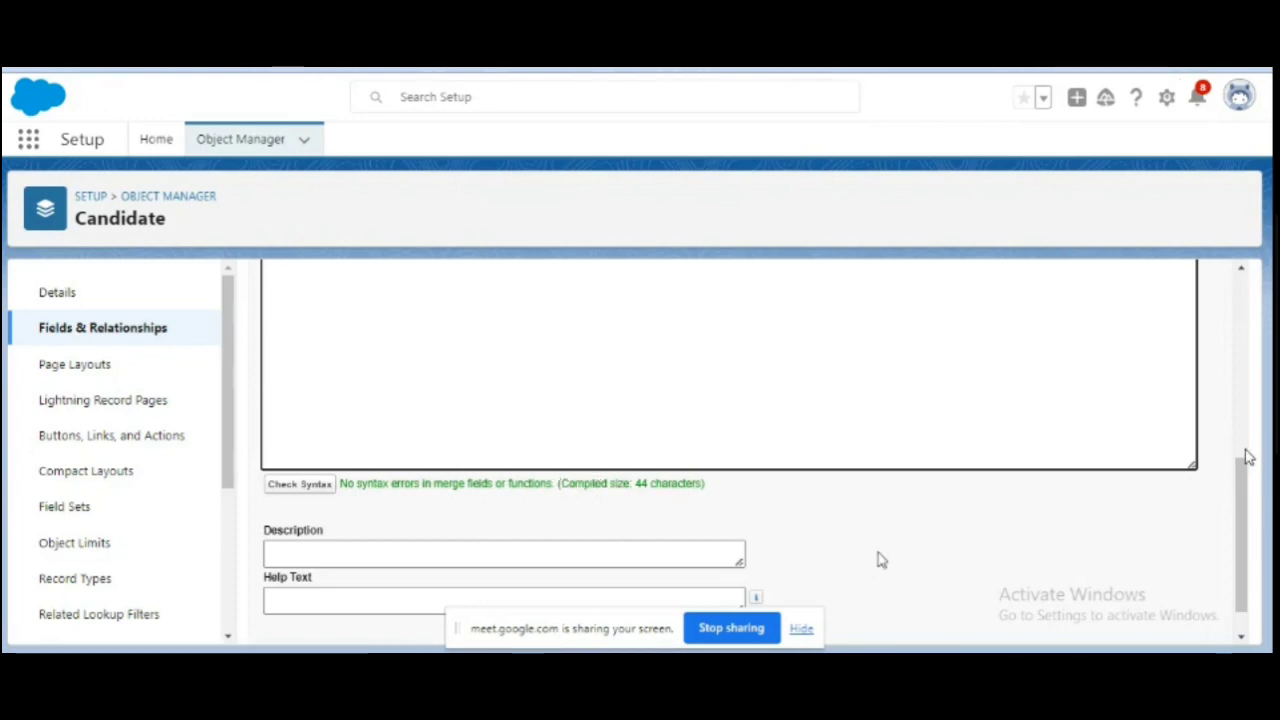
pyautogui.scroll(1, 1244, 334)
pyautogui.scroll(5, 1244, 334)
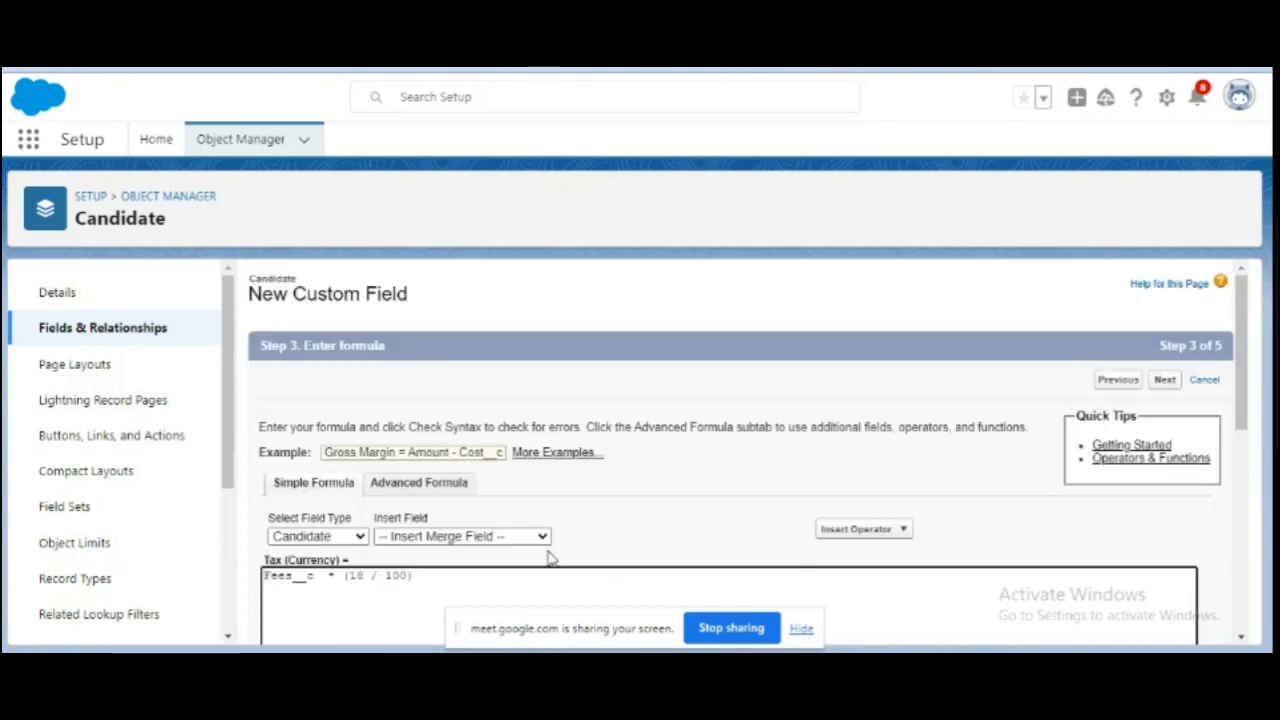
pyautogui.click(541, 538)
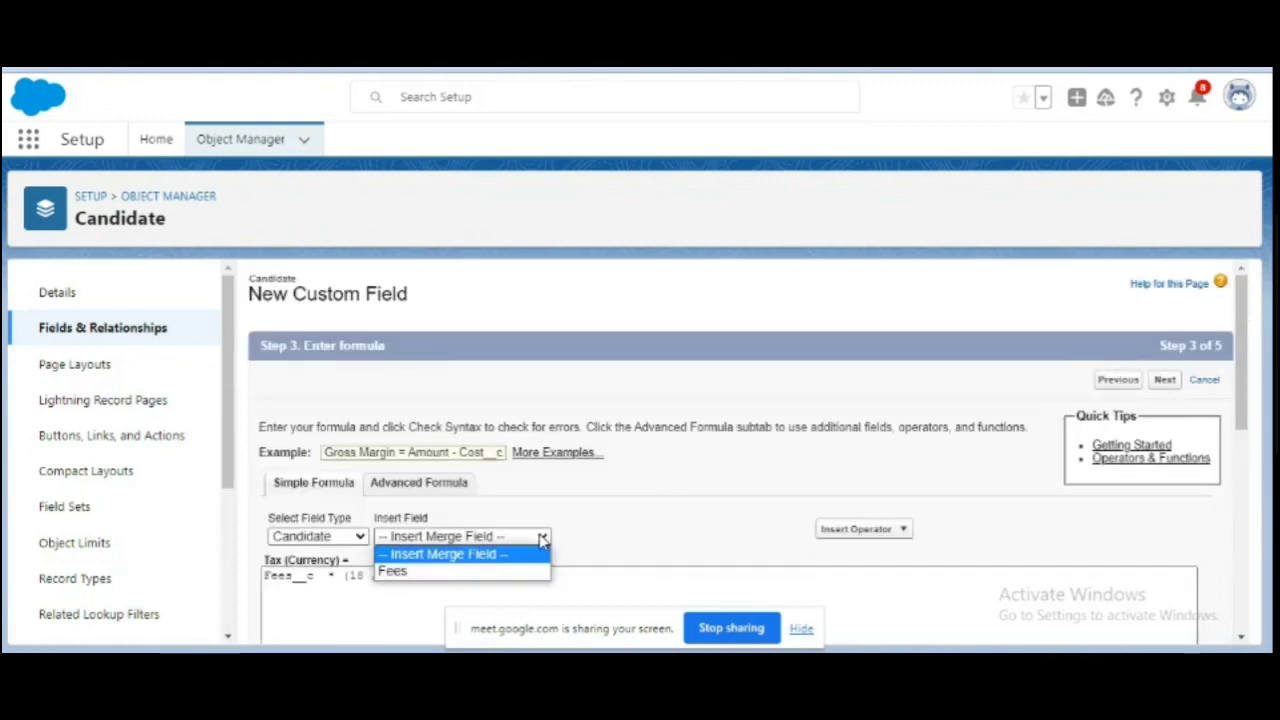
pyautogui.click(615, 528)
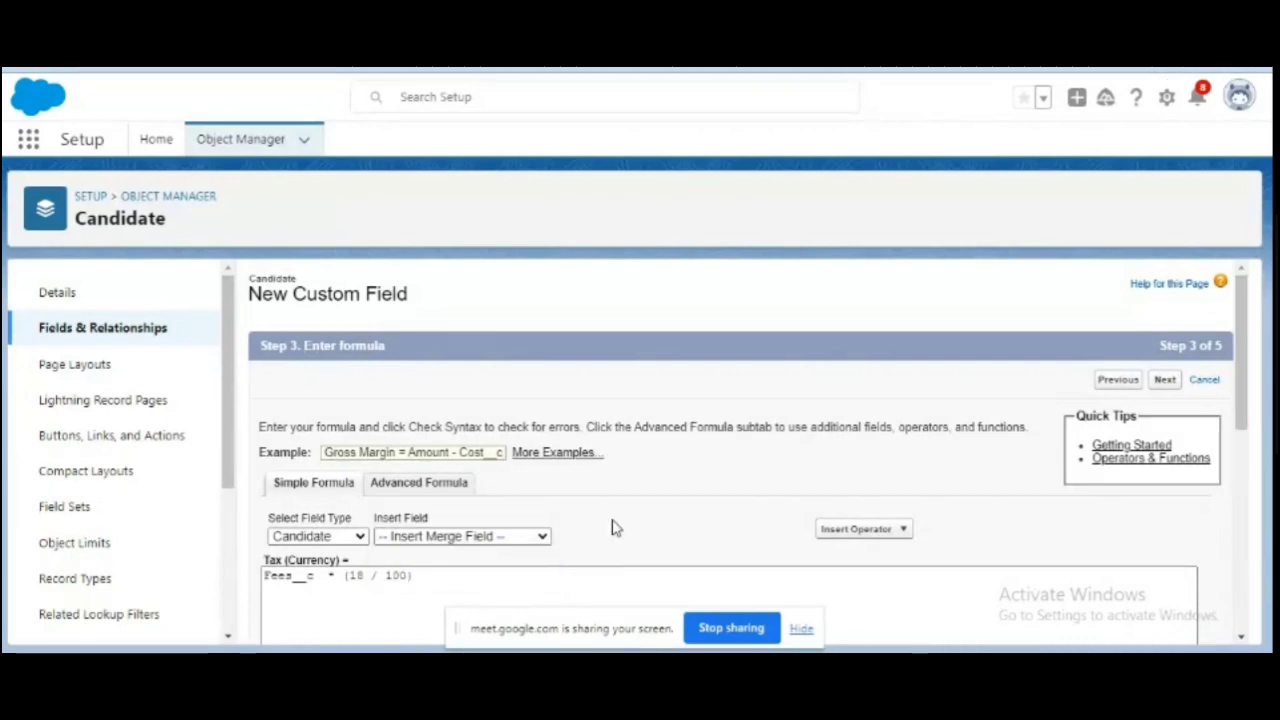
pyautogui.click(1166, 383)
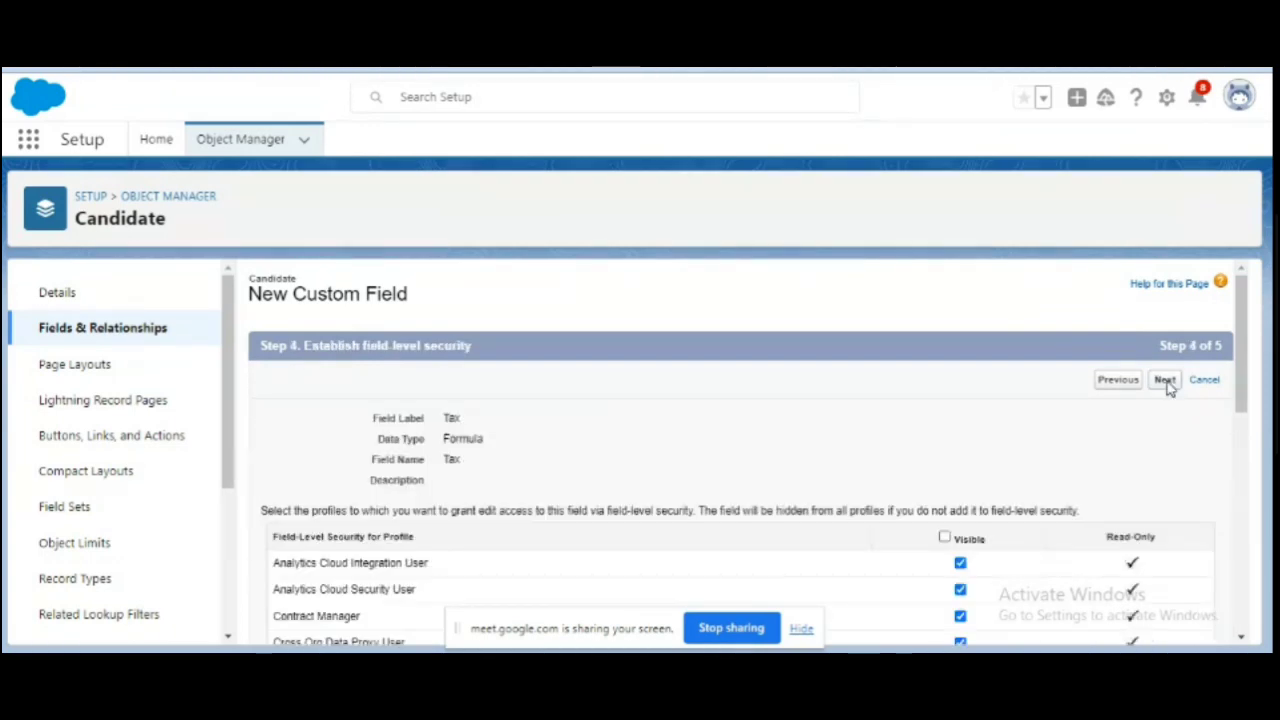
pyautogui.click(1166, 381)
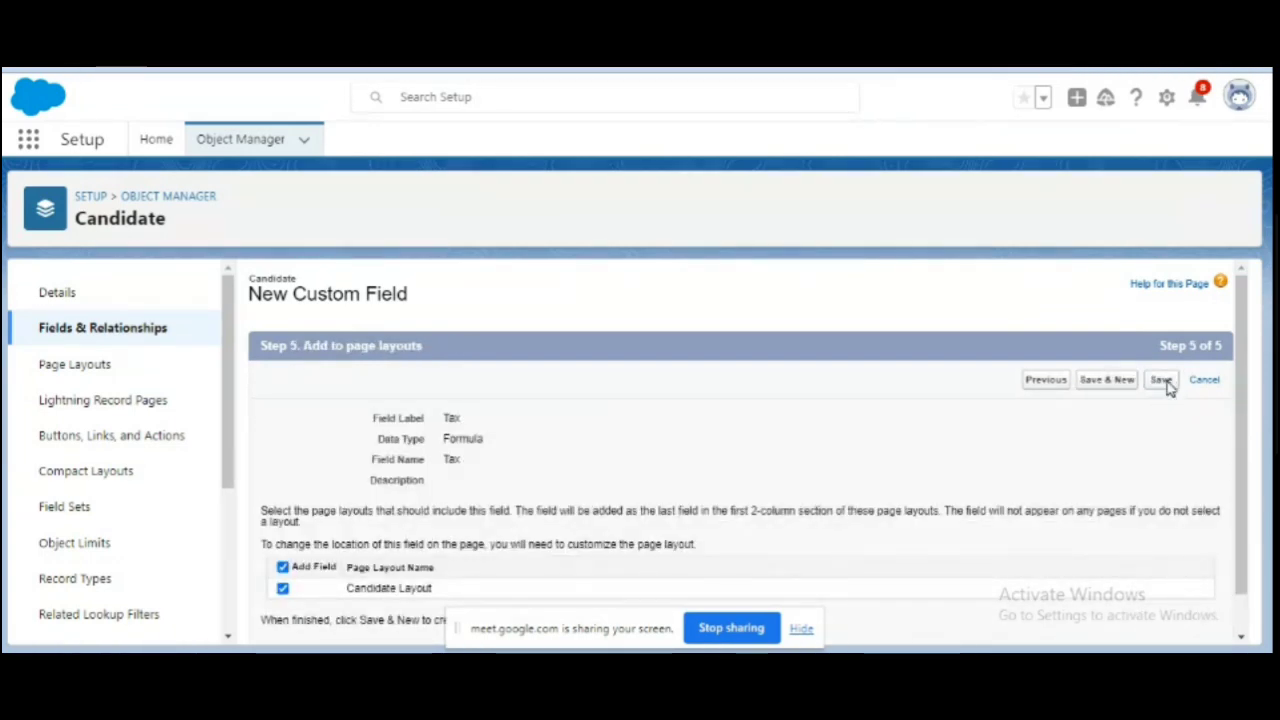
pyautogui.click(1161, 380)
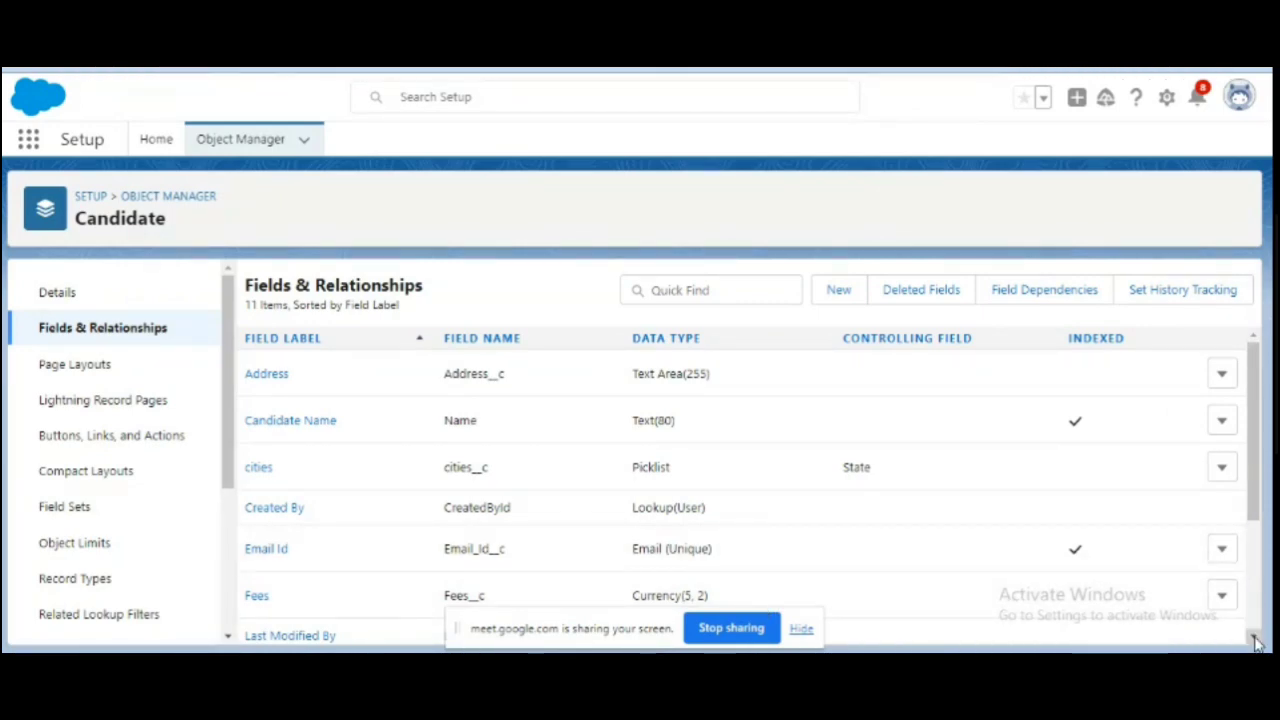
# Step: Start another custom field on the Candidate object with Formula as its data type
pyautogui.scroll(-2, 905, 618)
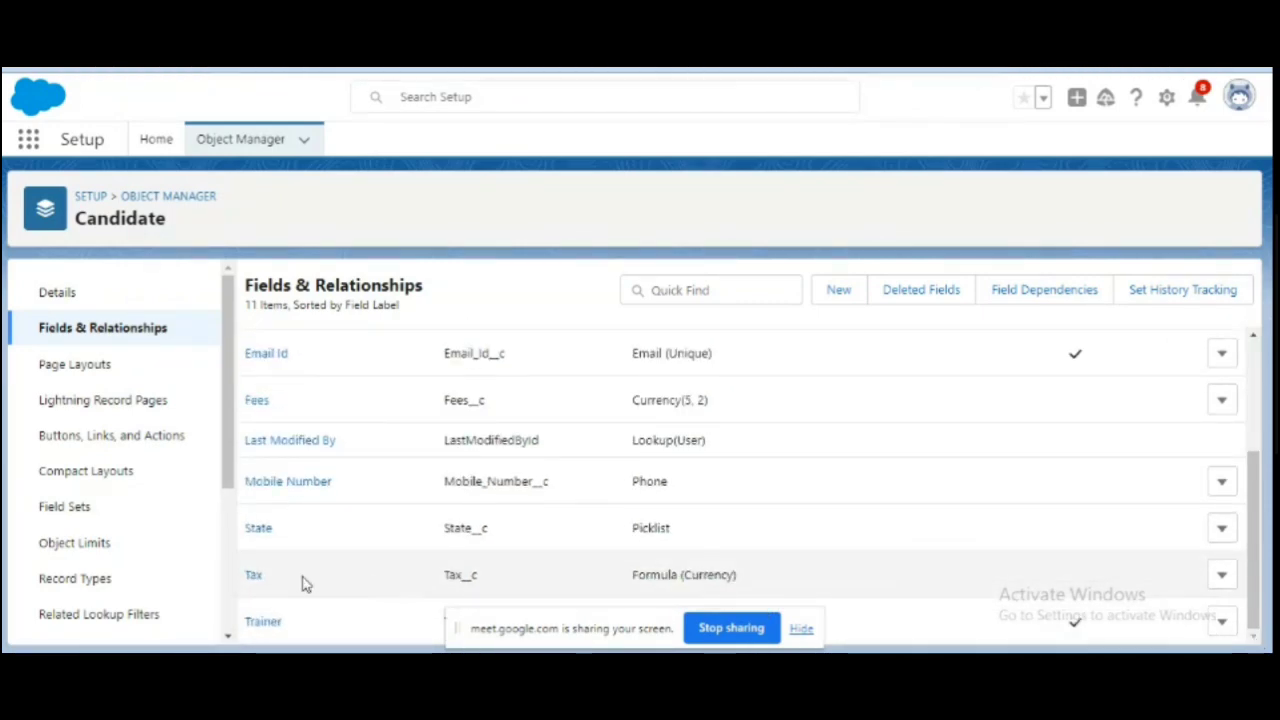
pyautogui.click(1253, 368)
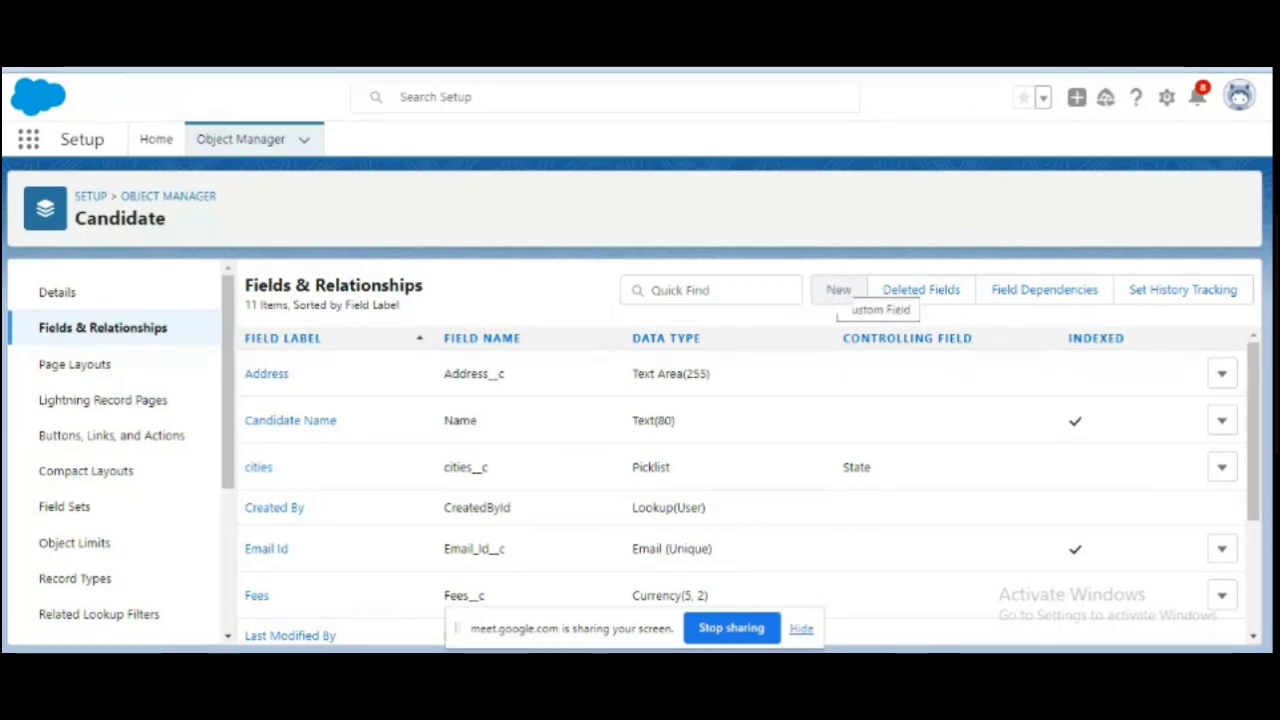
pyautogui.click(830, 290)
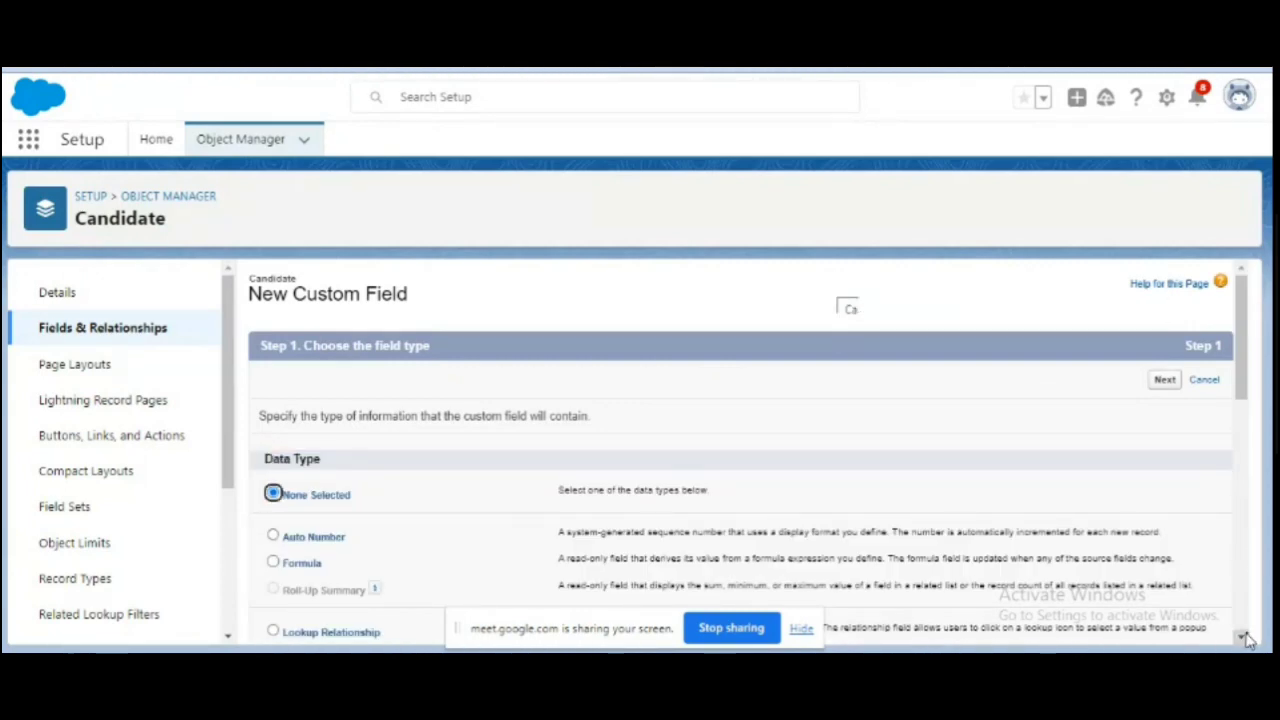
pyautogui.click(273, 562)
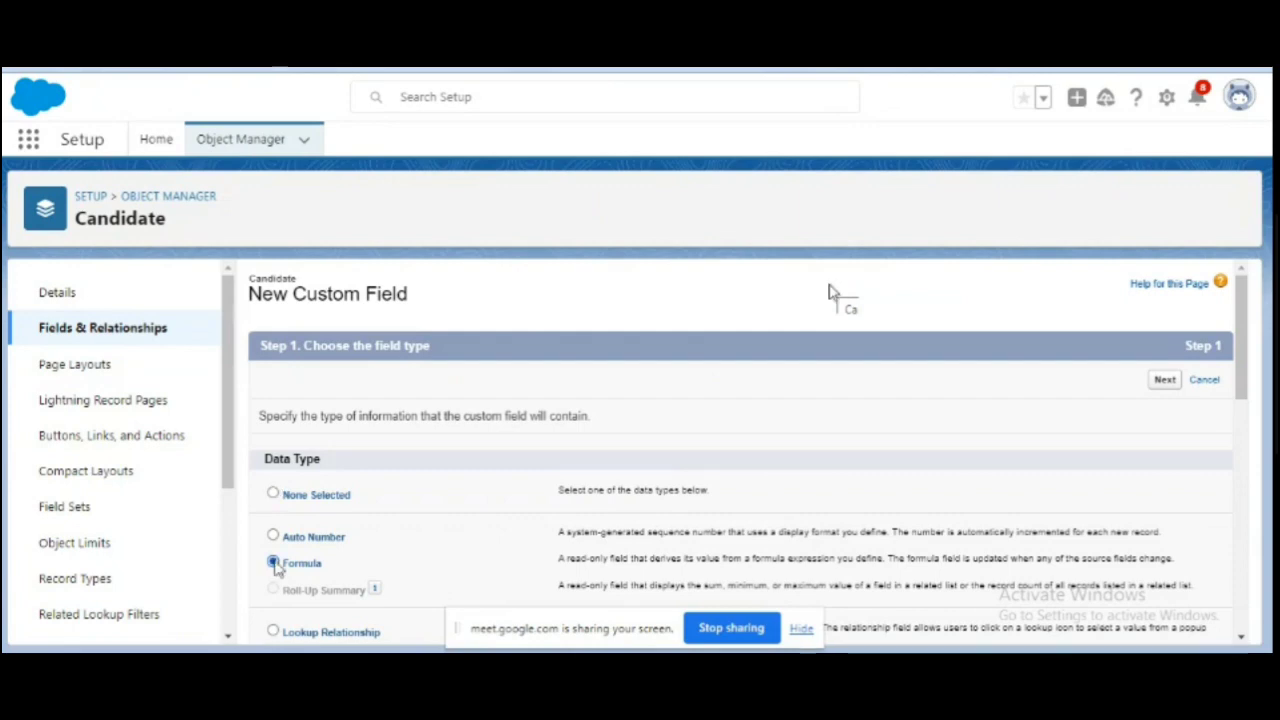
pyautogui.click(1166, 381)
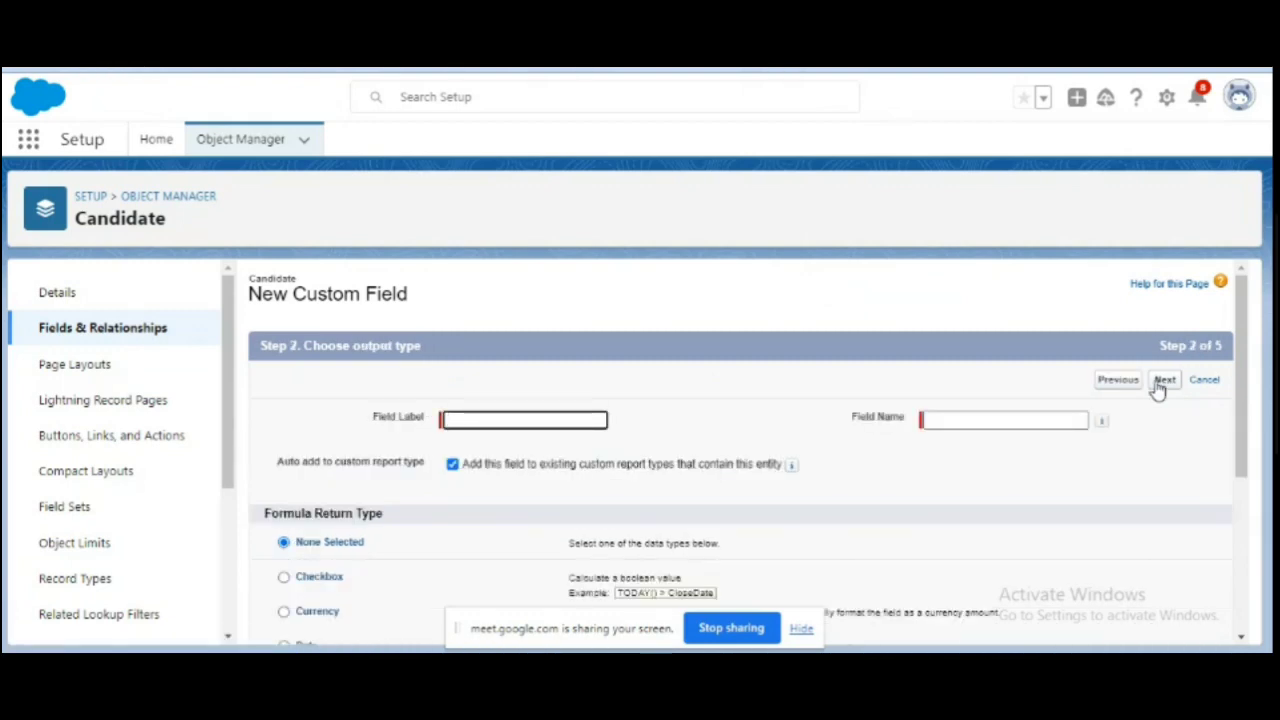
# Step: Label the field Total Amount with the name Total_Amount, choose Currency as the formula return type, and continue to the formula entry
pyautogui.click(548, 420)
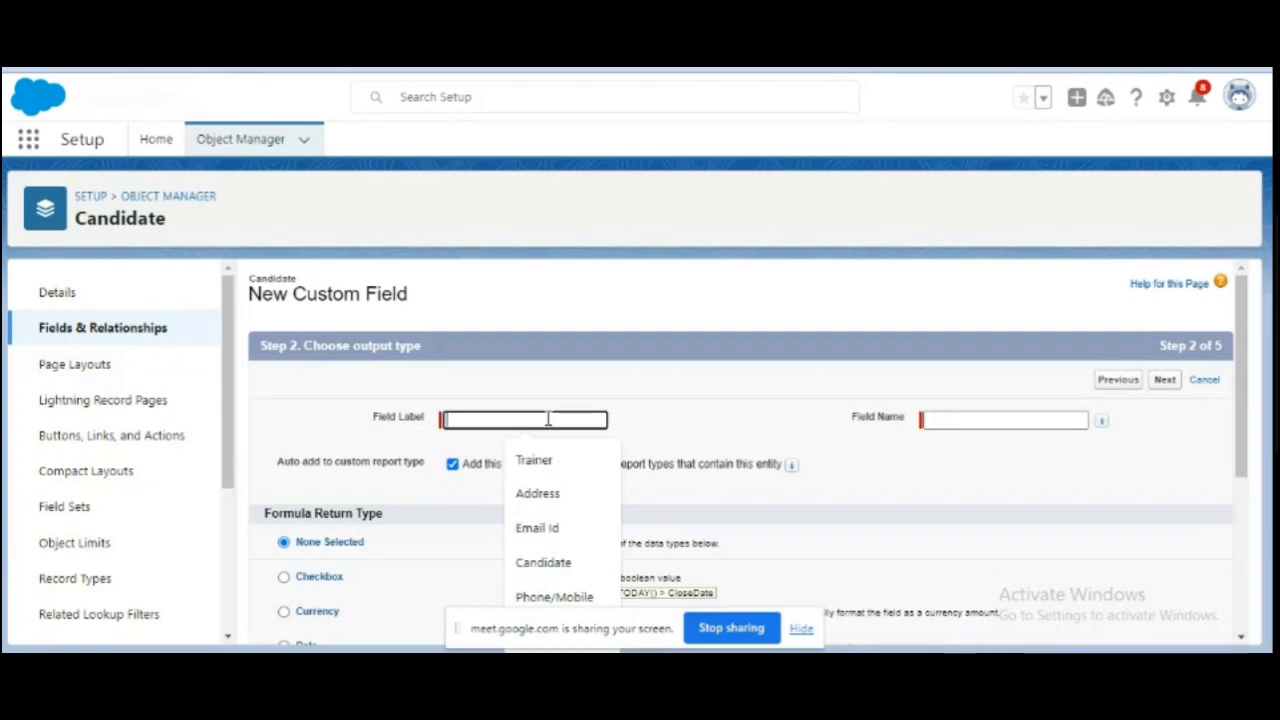
pyautogui.write('Tota')
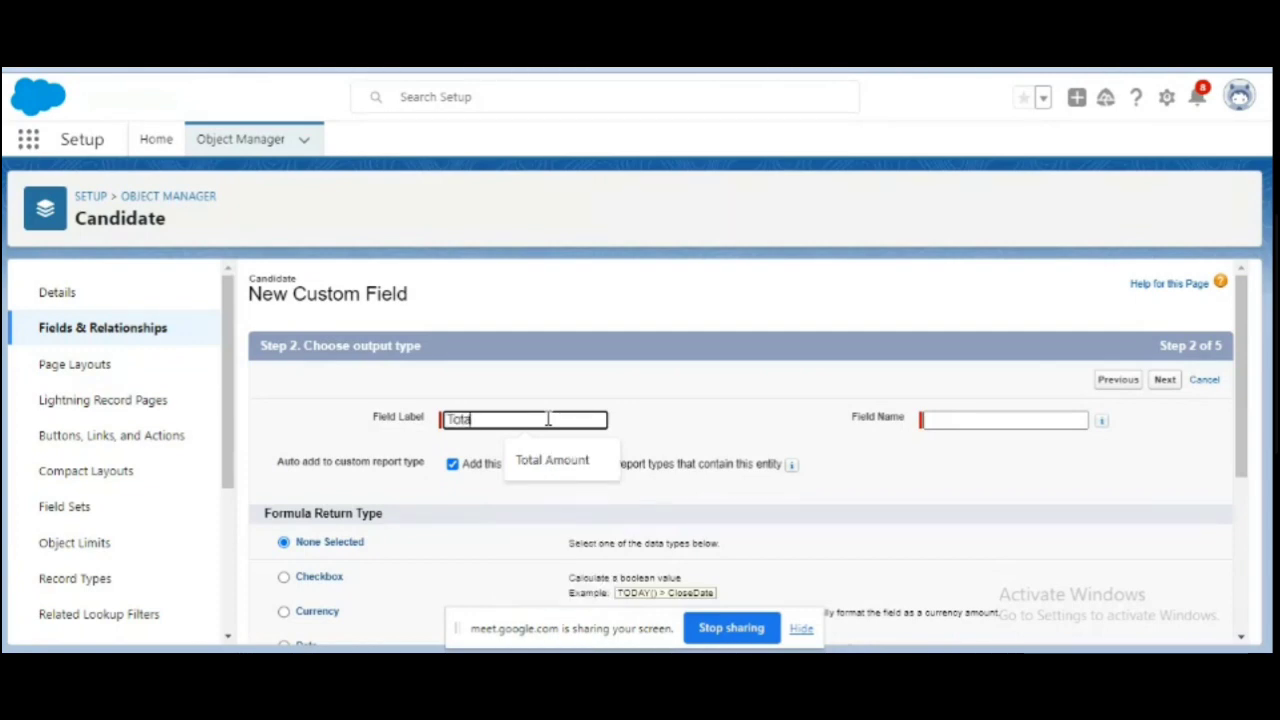
pyautogui.write('l Amount')
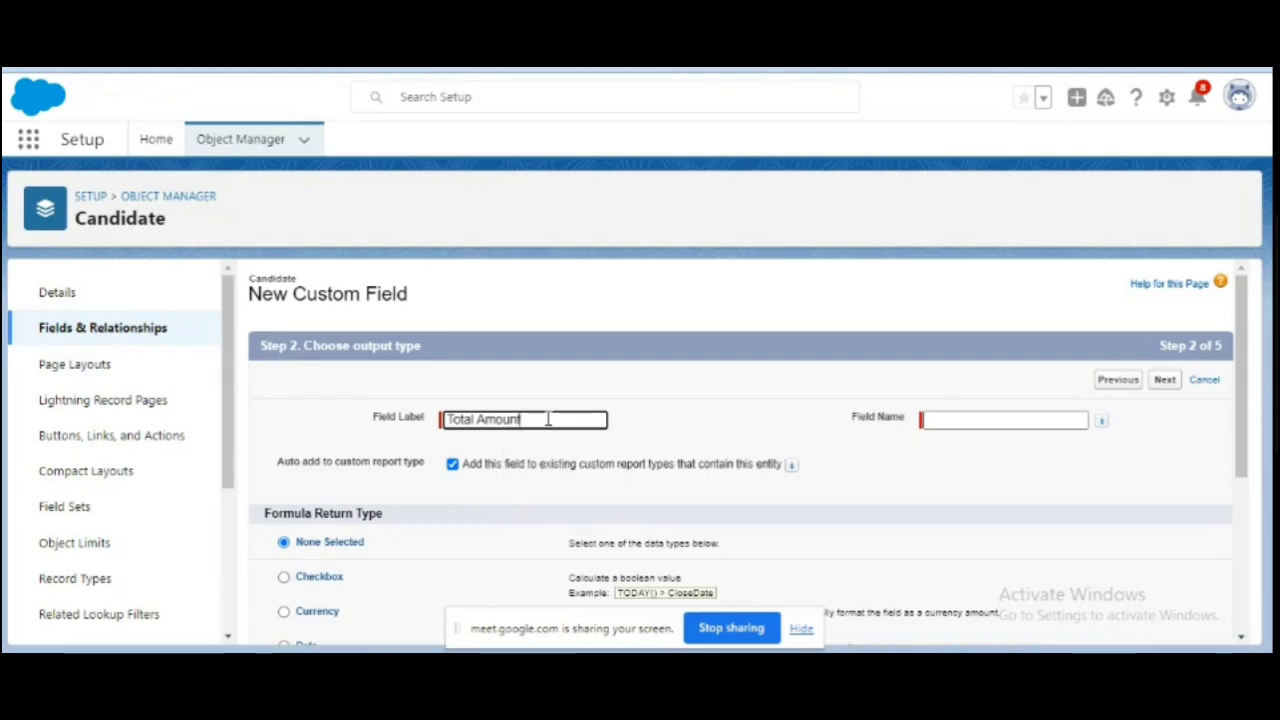
pyautogui.press('Tab')
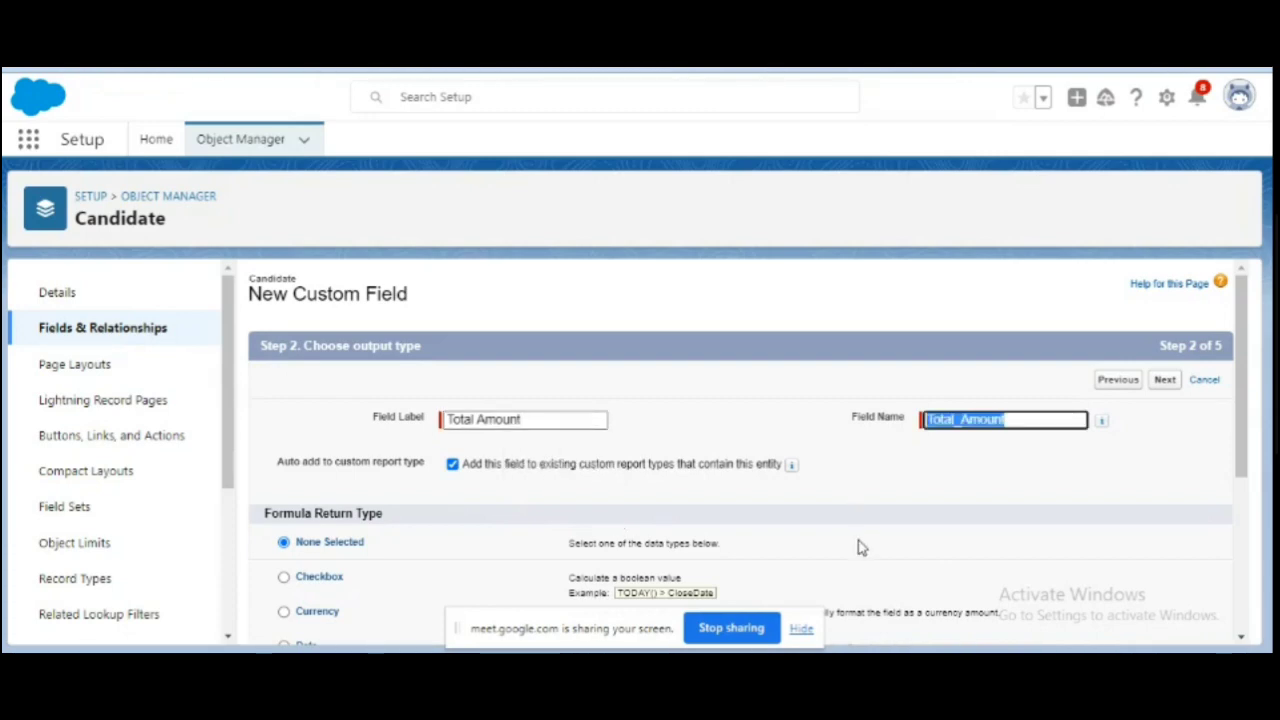
pyautogui.click(318, 616)
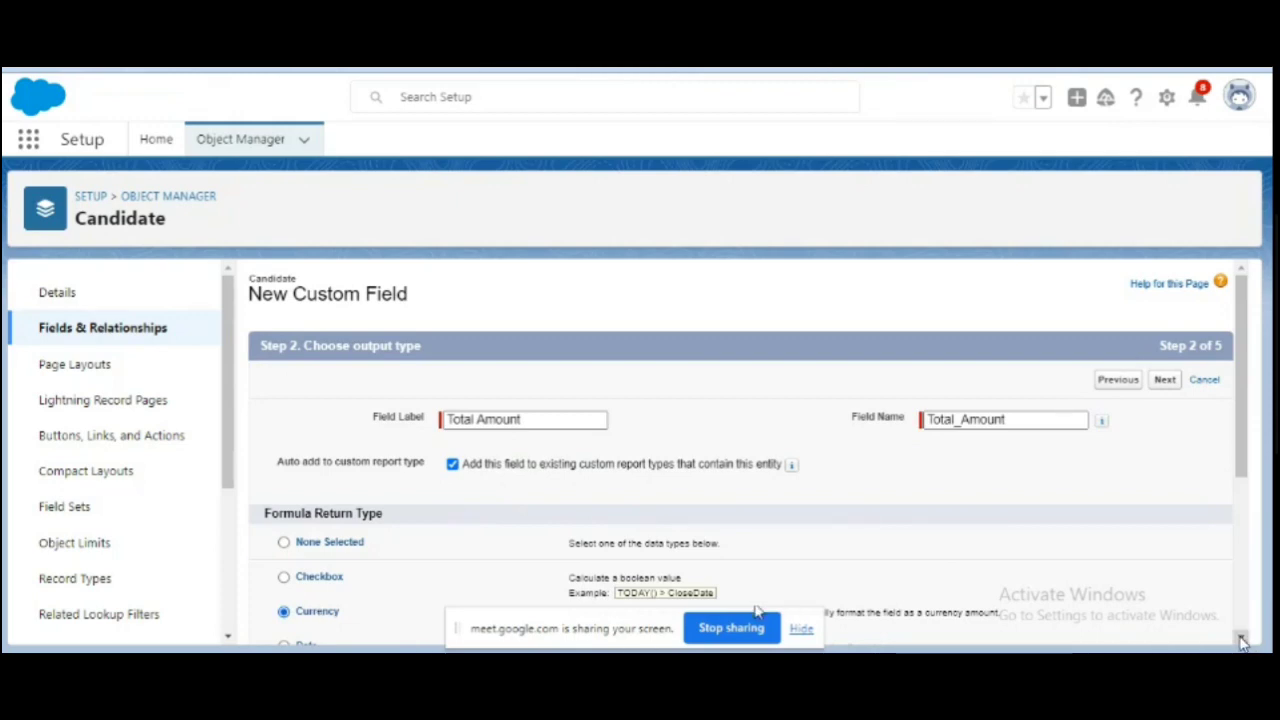
pyautogui.scroll(-2, 1243, 642)
pyautogui.scroll(-1, 1243, 642)
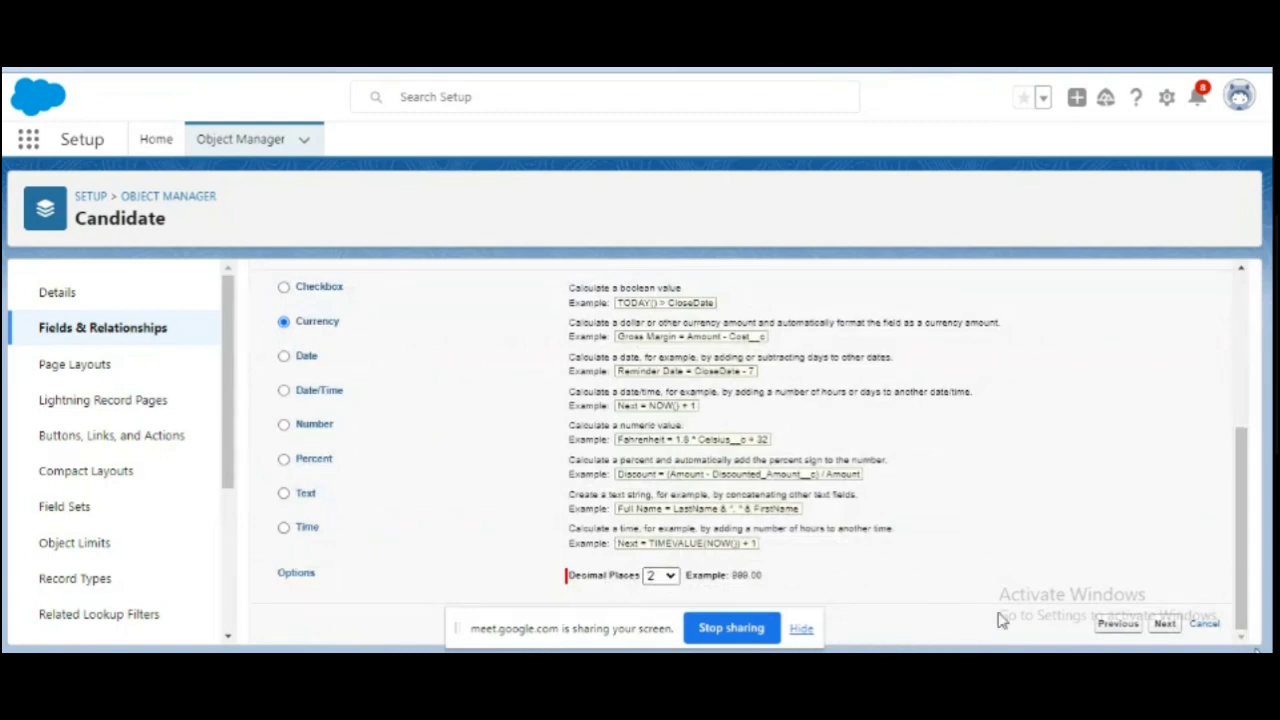
pyautogui.click(1164, 624)
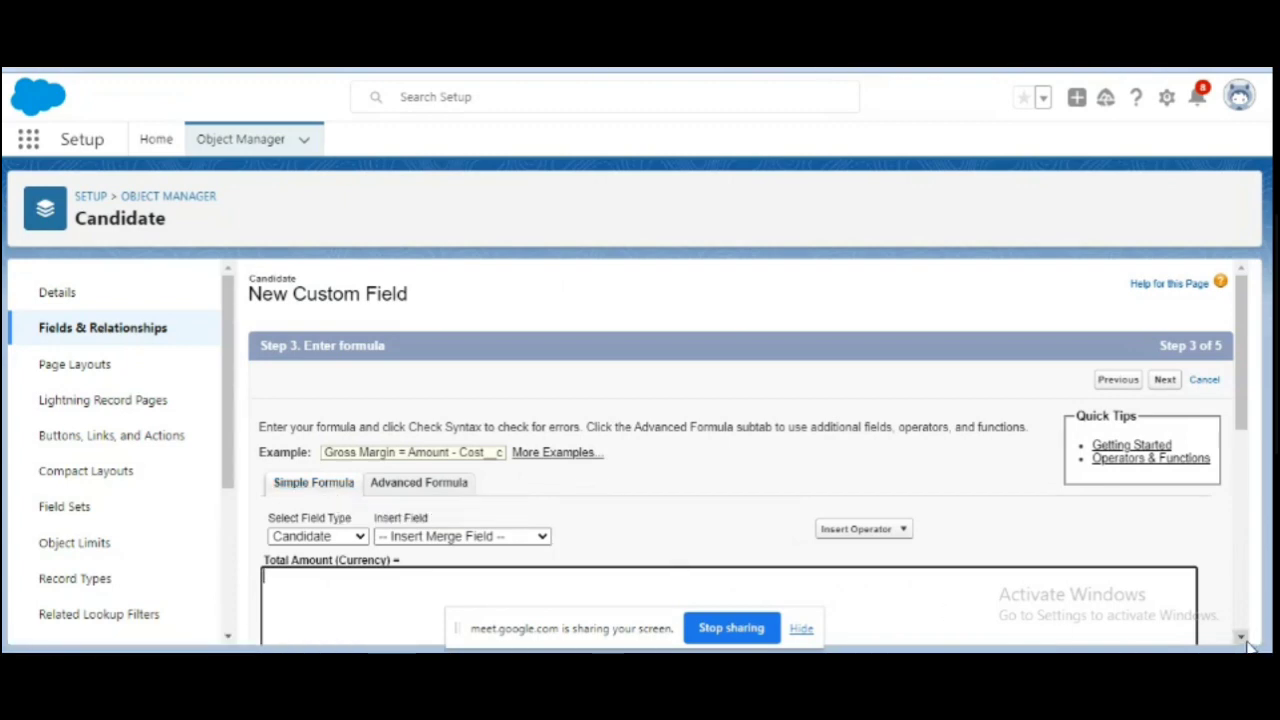
# Step: Enter the Total Amount formula as Fees__c + Tax__c by inserting the Candidate's Fees and Tax fields around a manually entered plus sign
pyautogui.scroll(-3, 1249, 648)
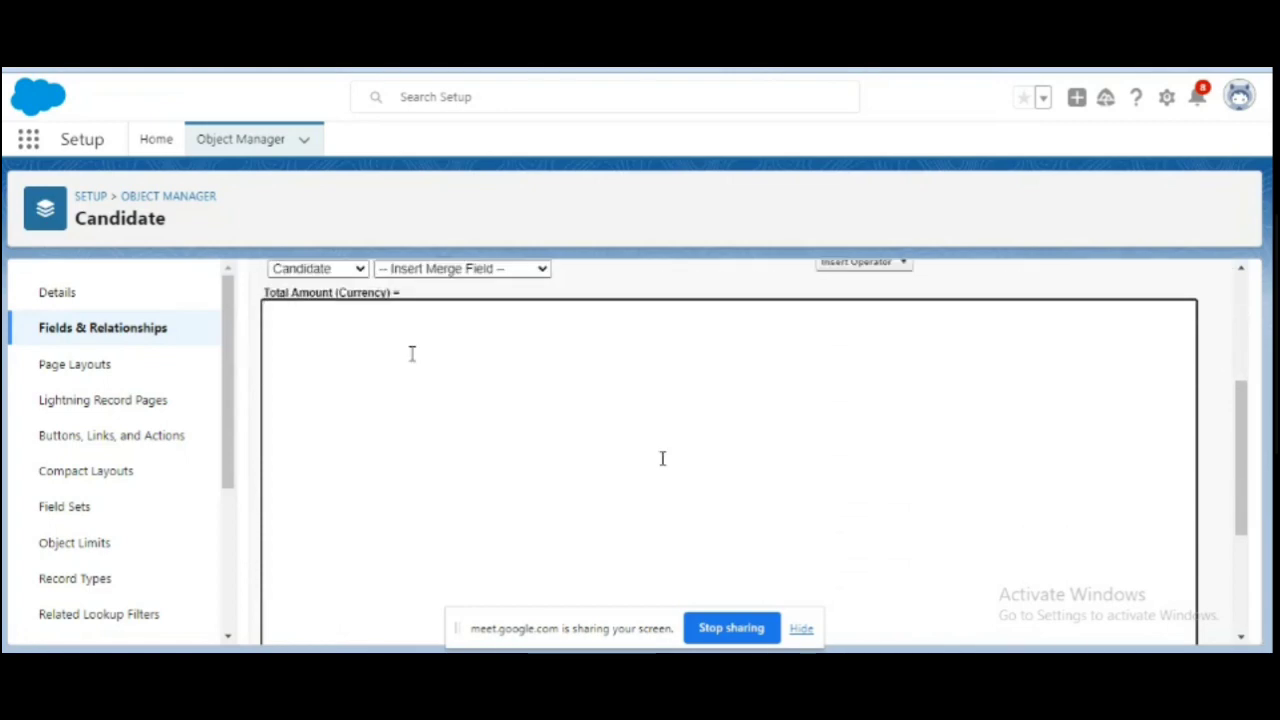
pyautogui.click(543, 271)
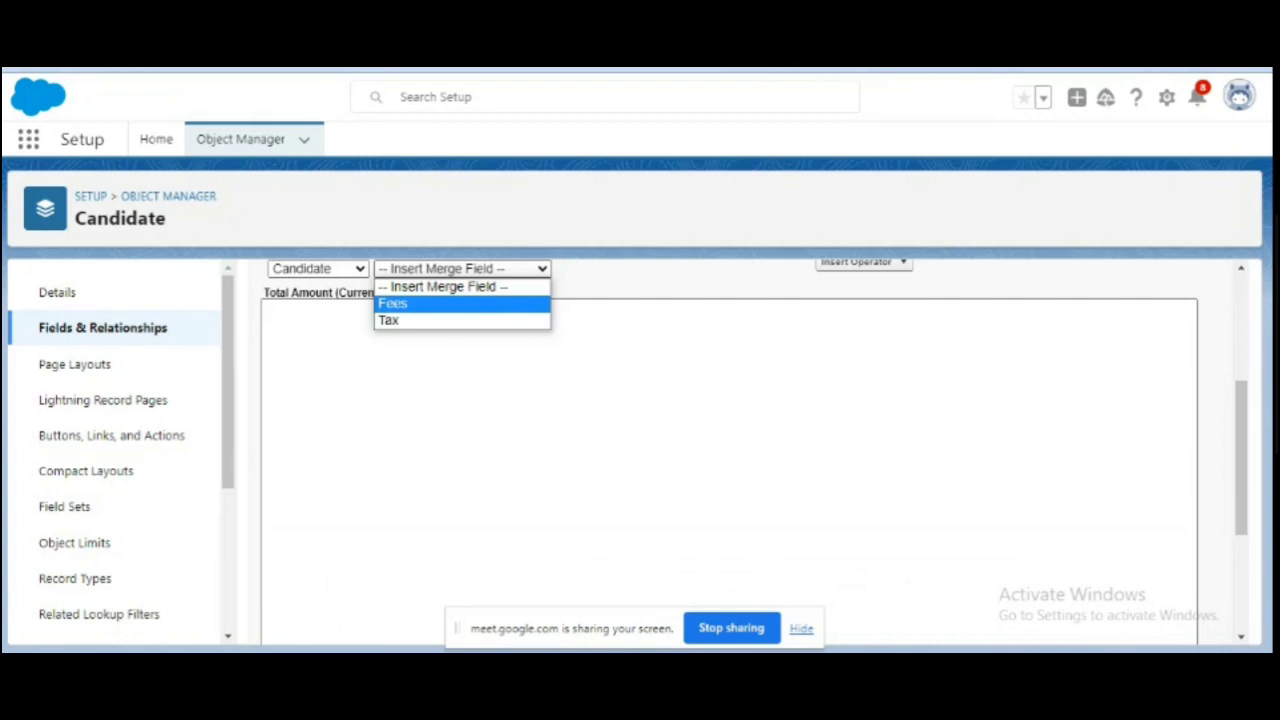
pyautogui.click(393, 303)
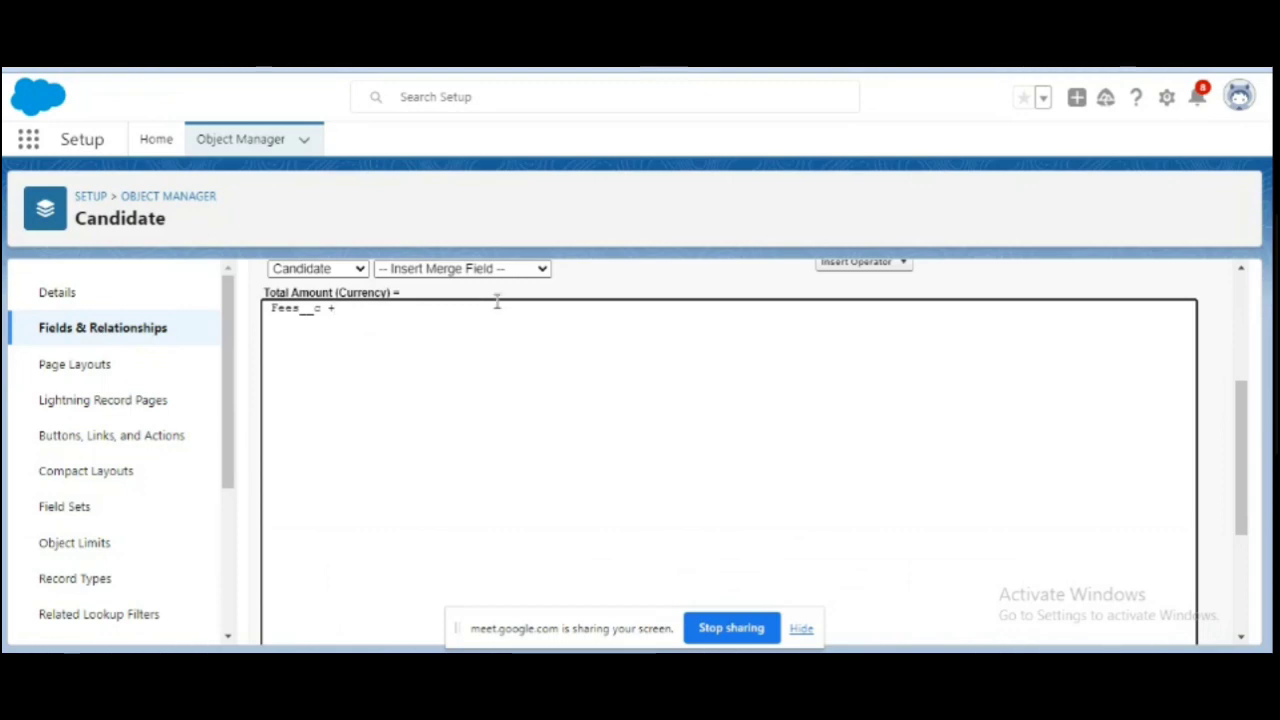
pyautogui.click(545, 270)
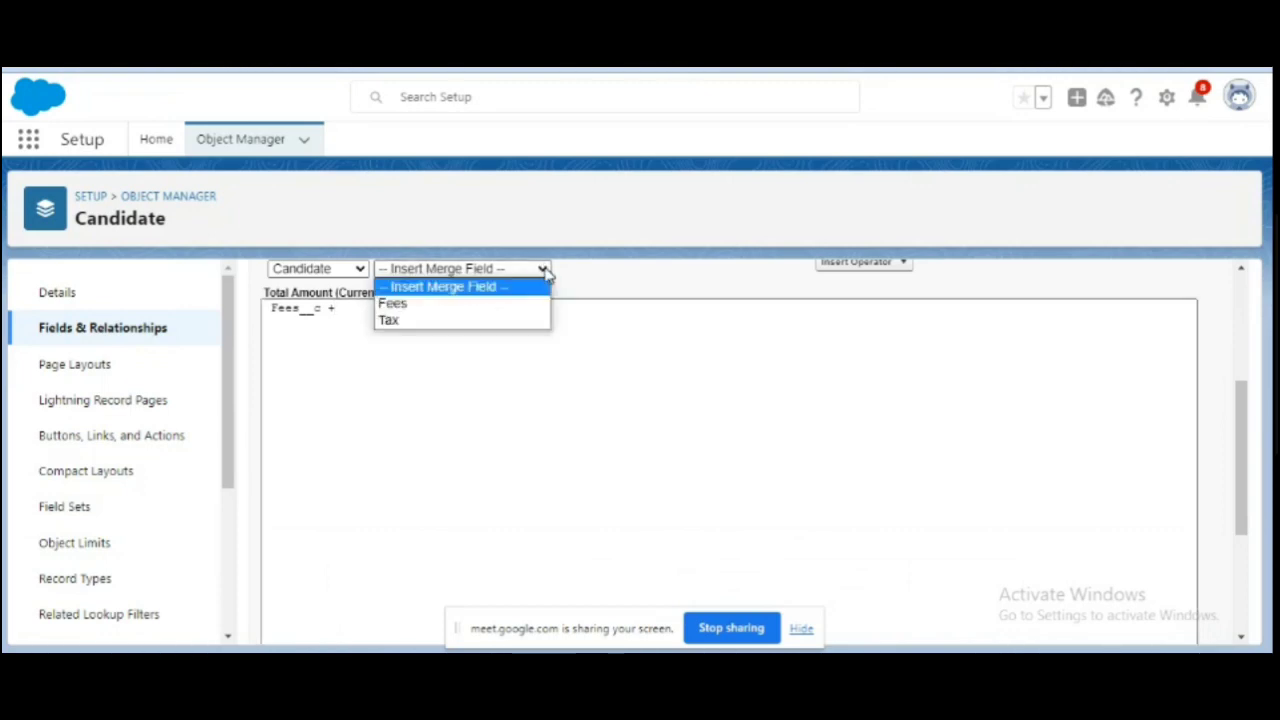
pyautogui.click(493, 318)
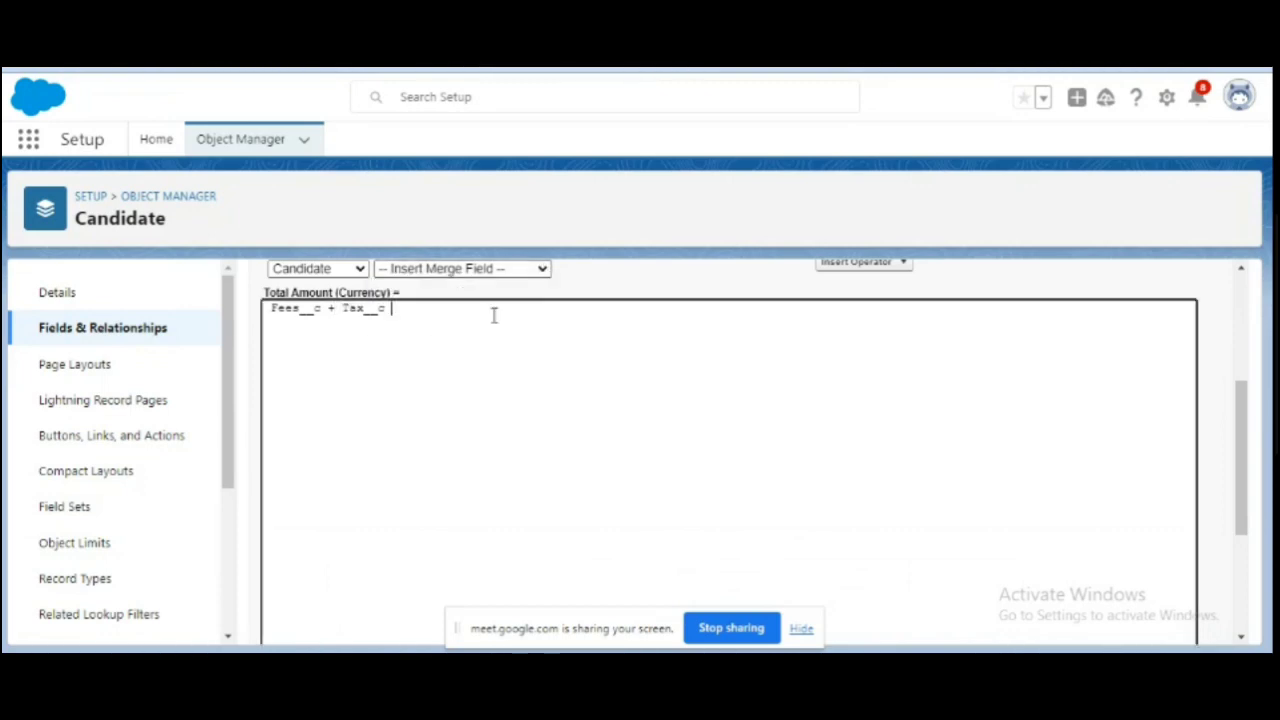
# Step: Clear the whole Total Amount formula
pyautogui.click(336, 311)
pyautogui.press('BackSpace')
pyautogui.press('BackSpace')
pyautogui.press('BackSpace')
pyautogui.press('BackSpace')
pyautogui.press('BackSpace')
pyautogui.press('BackSpace')
pyautogui.press('BackSpace')
pyautogui.press('BackSpace')
pyautogui.press('BackSpace')
pyautogui.press('BackSpace')
pyautogui.press('BackSpace')
pyautogui.press('BackSpace')
pyautogui.press('BackSpace')
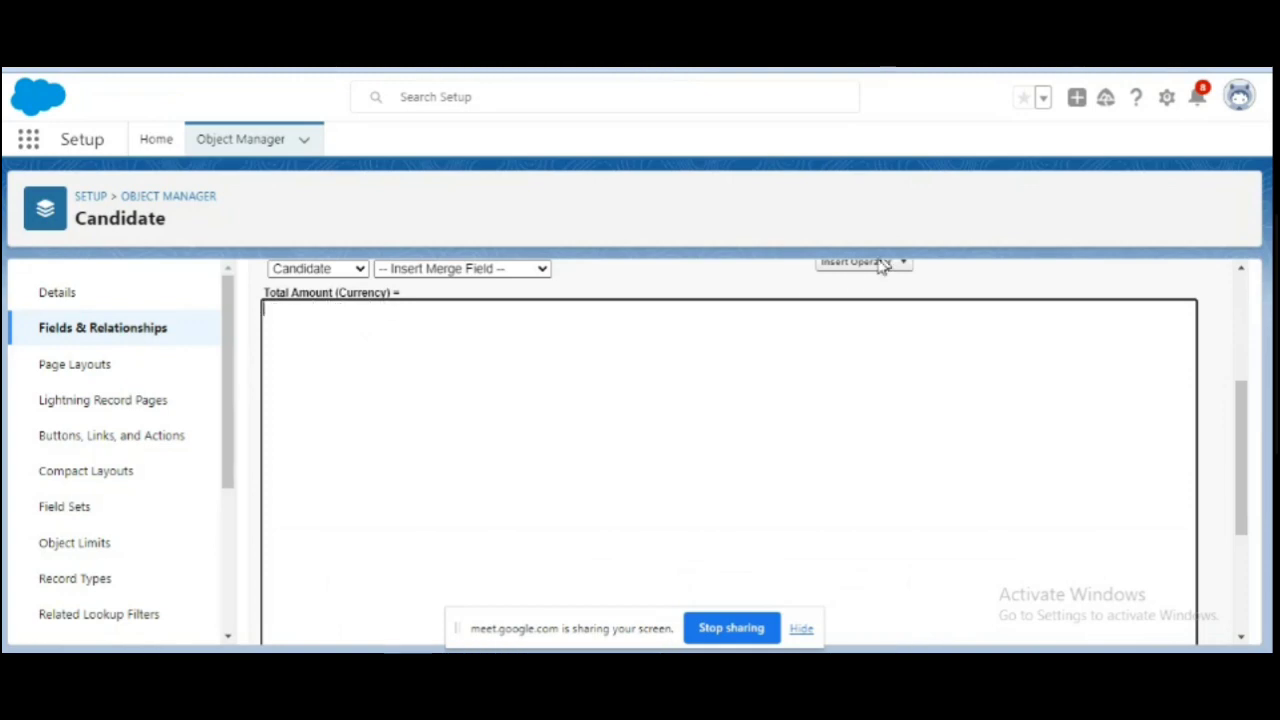
# Step: Build the Total Amount formula Fees__c + Tax__c from the Candidate's Fees and Tax merge fields with the Add operator
pyautogui.click(512, 272)
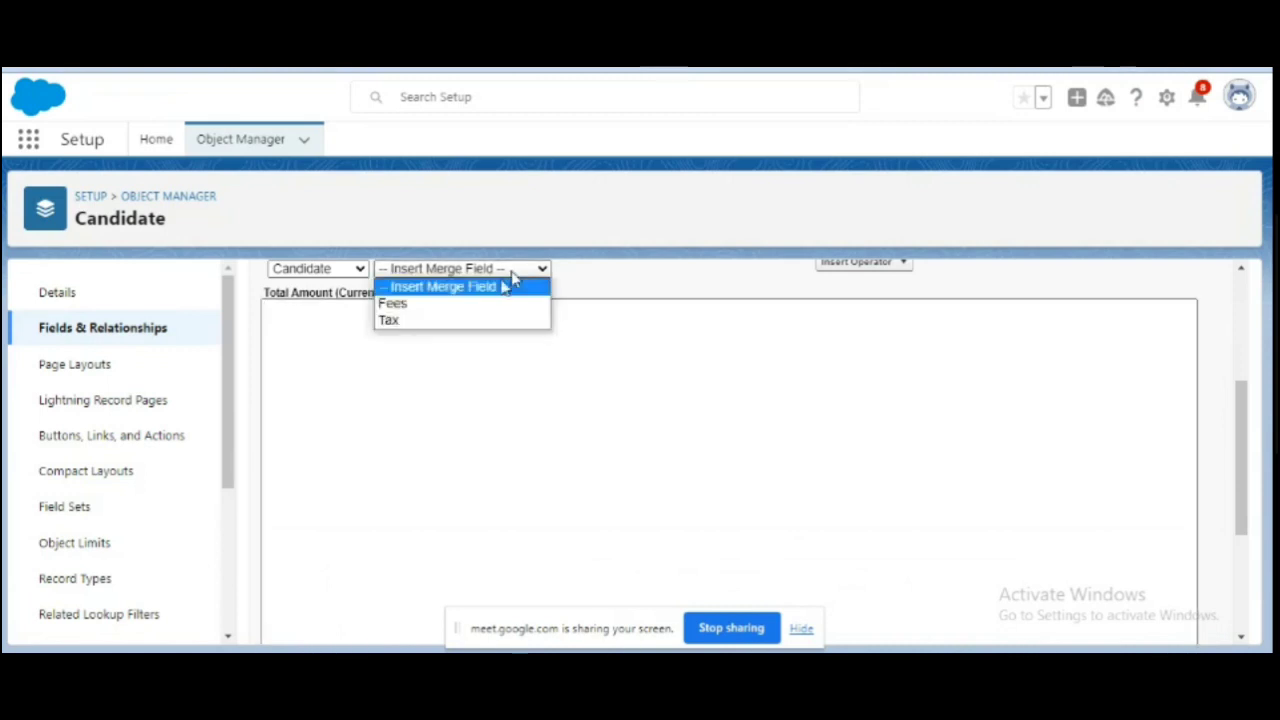
pyautogui.click(460, 306)
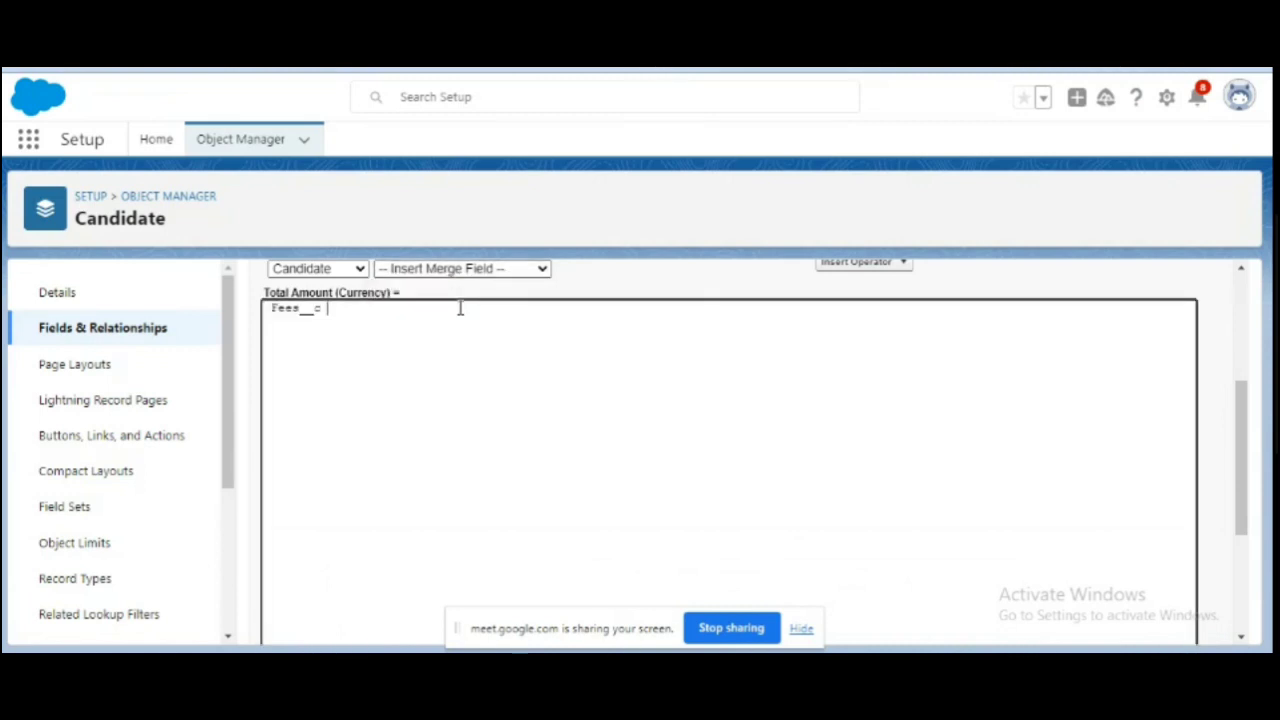
pyautogui.click(885, 266)
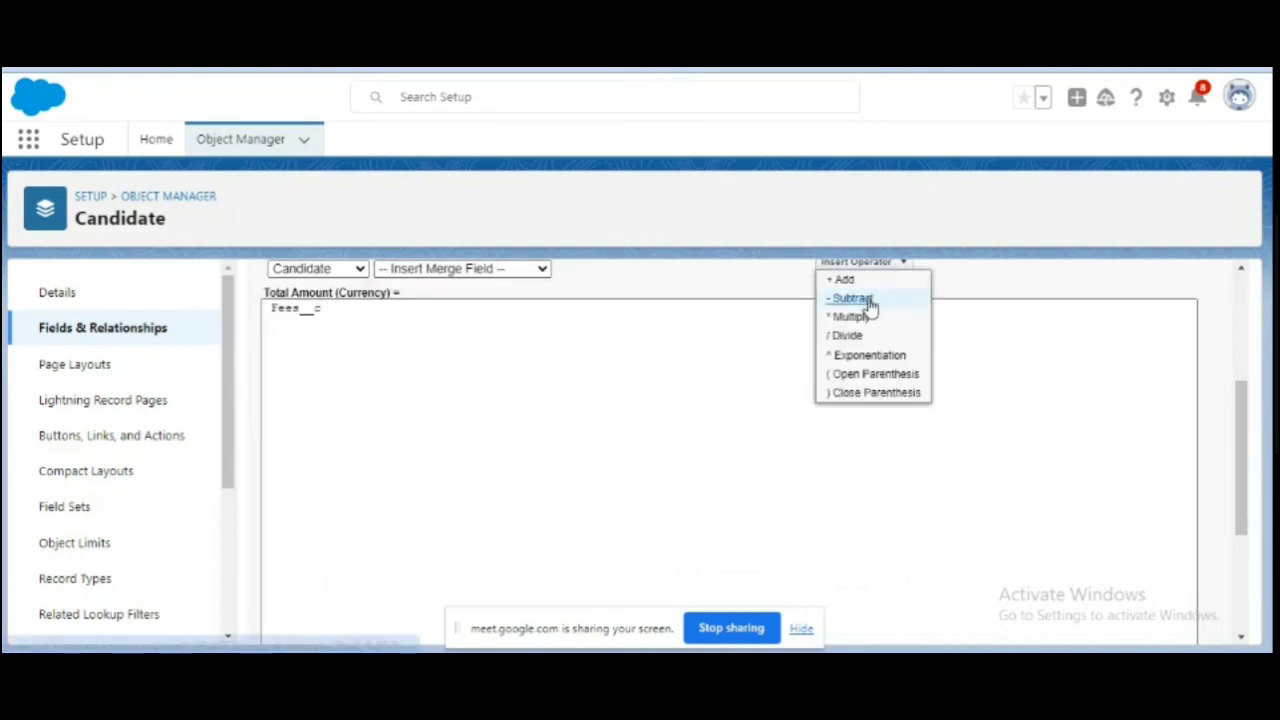
pyautogui.click(853, 285)
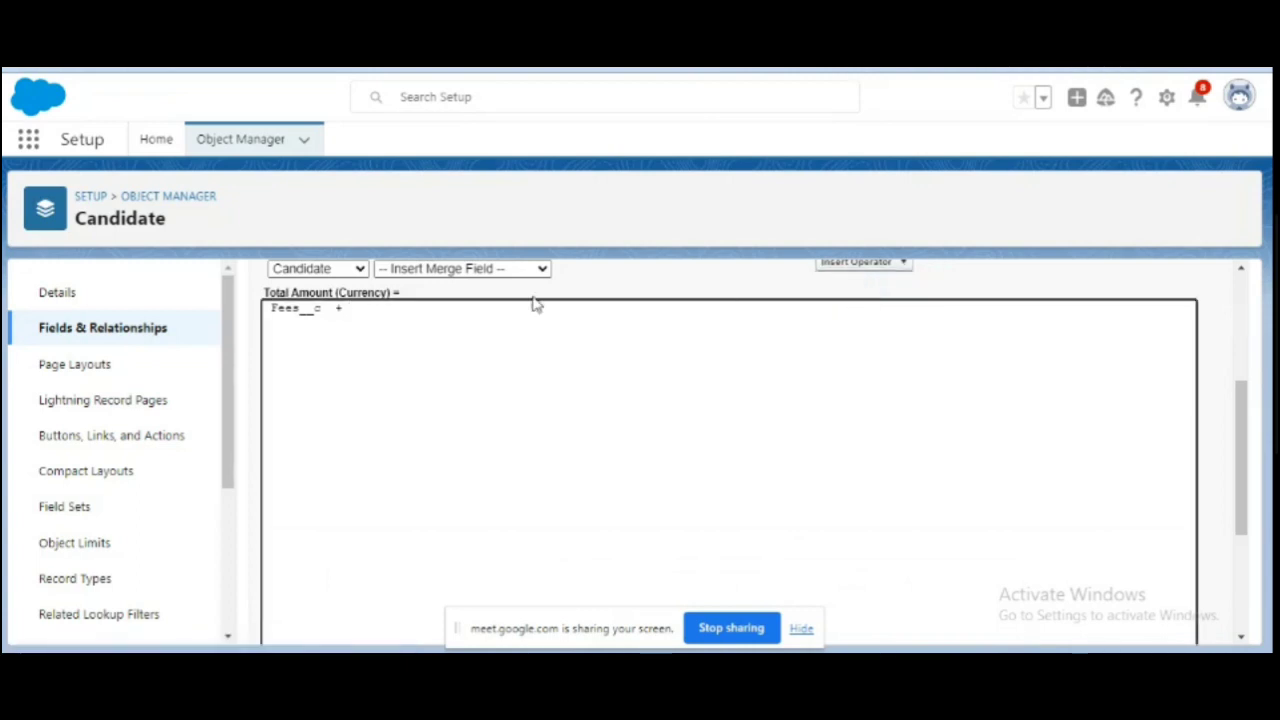
pyautogui.click(504, 274)
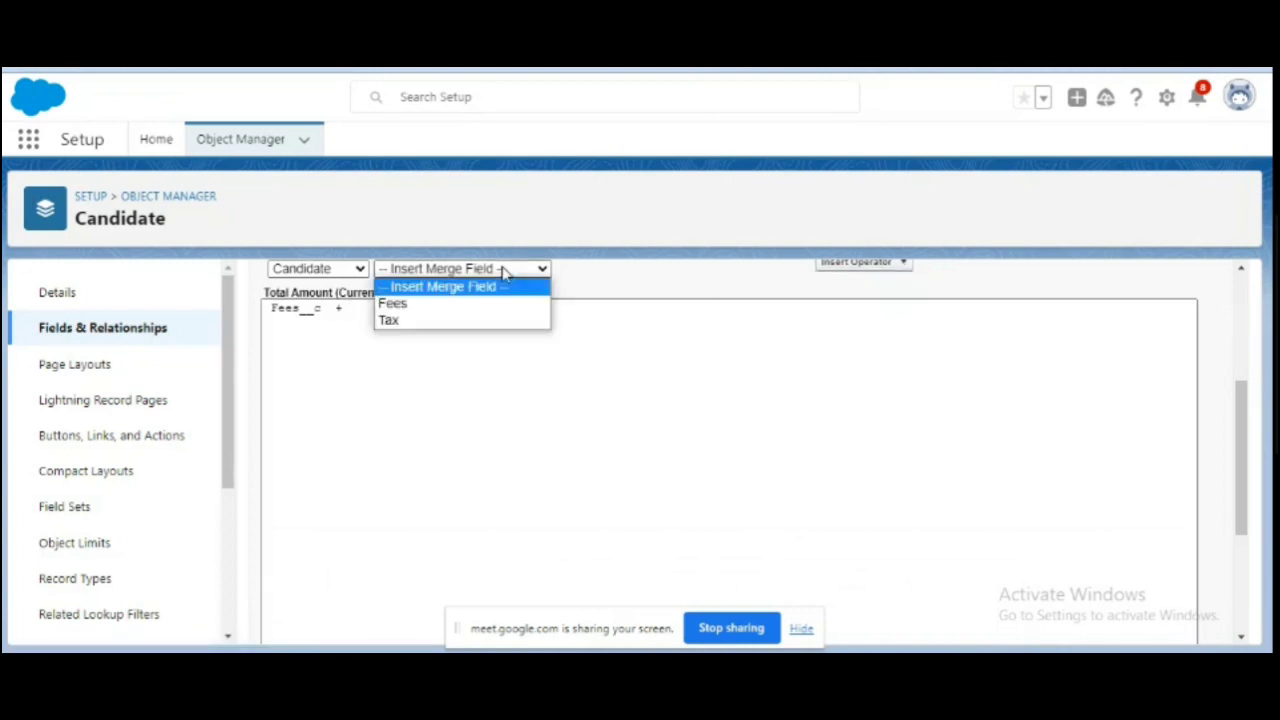
pyautogui.click(474, 319)
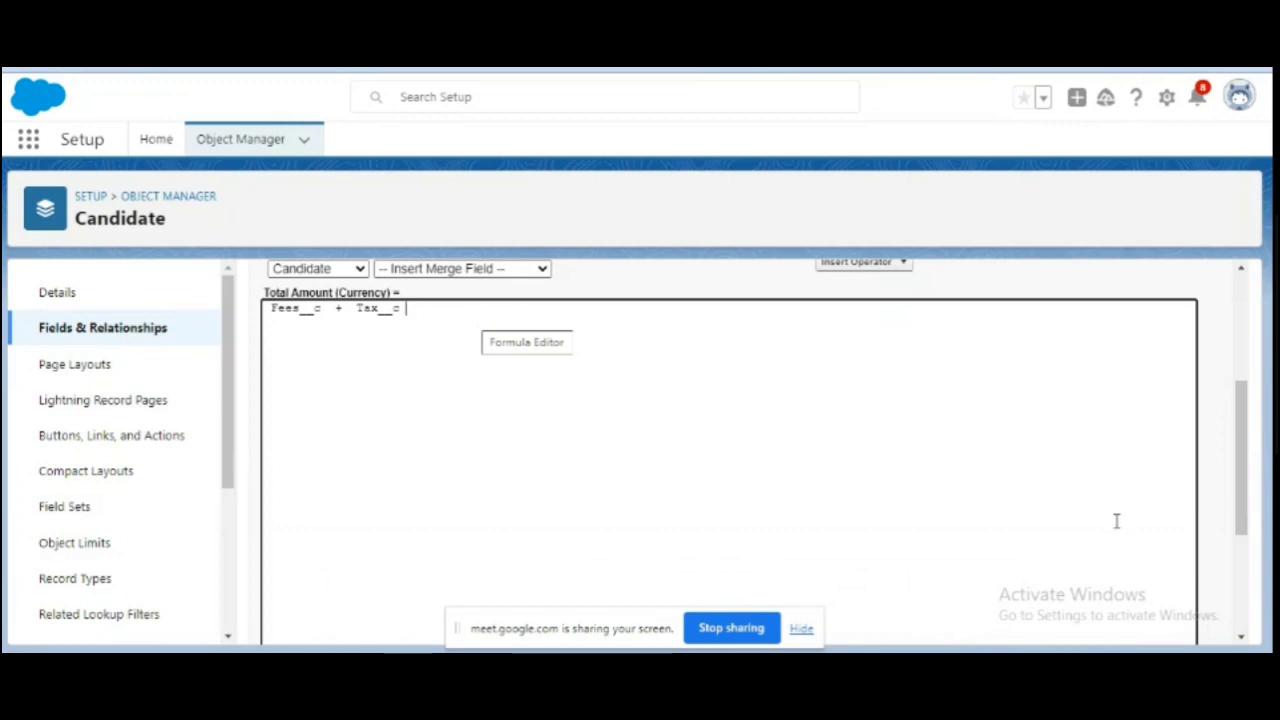
# Step: Check the syntax of the Total Amount formula
pyautogui.scroll(-6, 1243, 641)
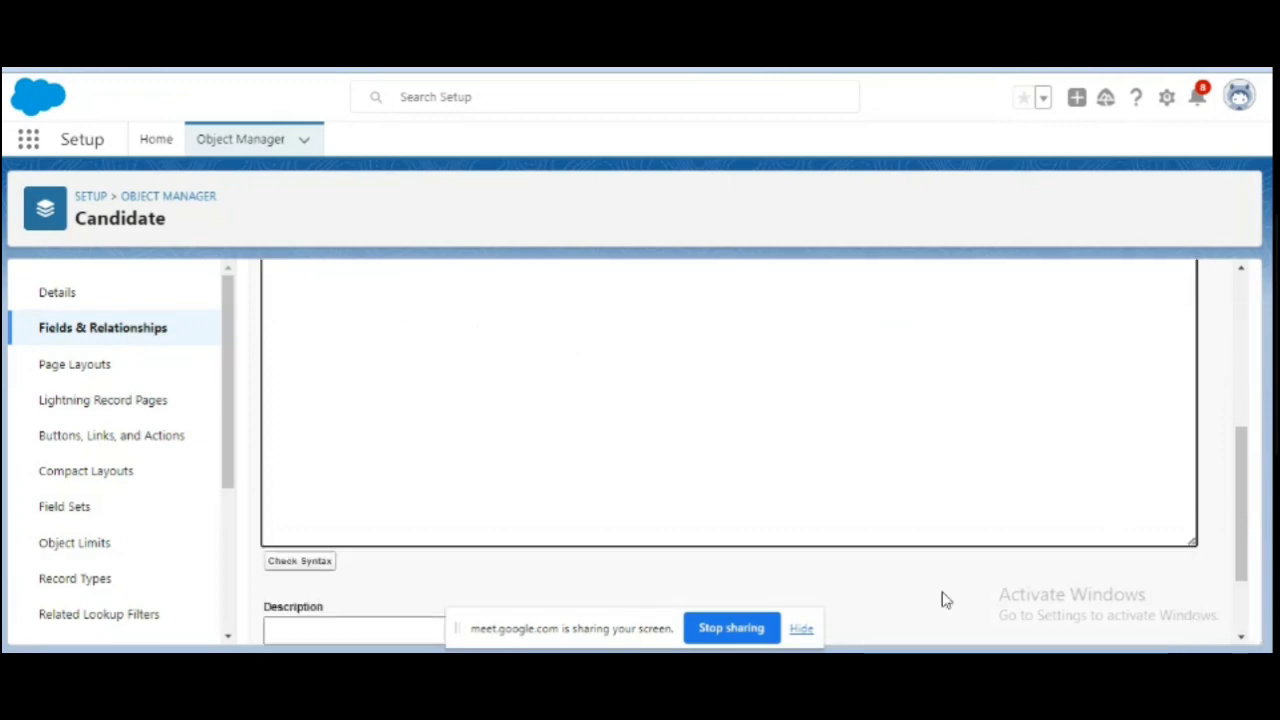
pyautogui.click(328, 563)
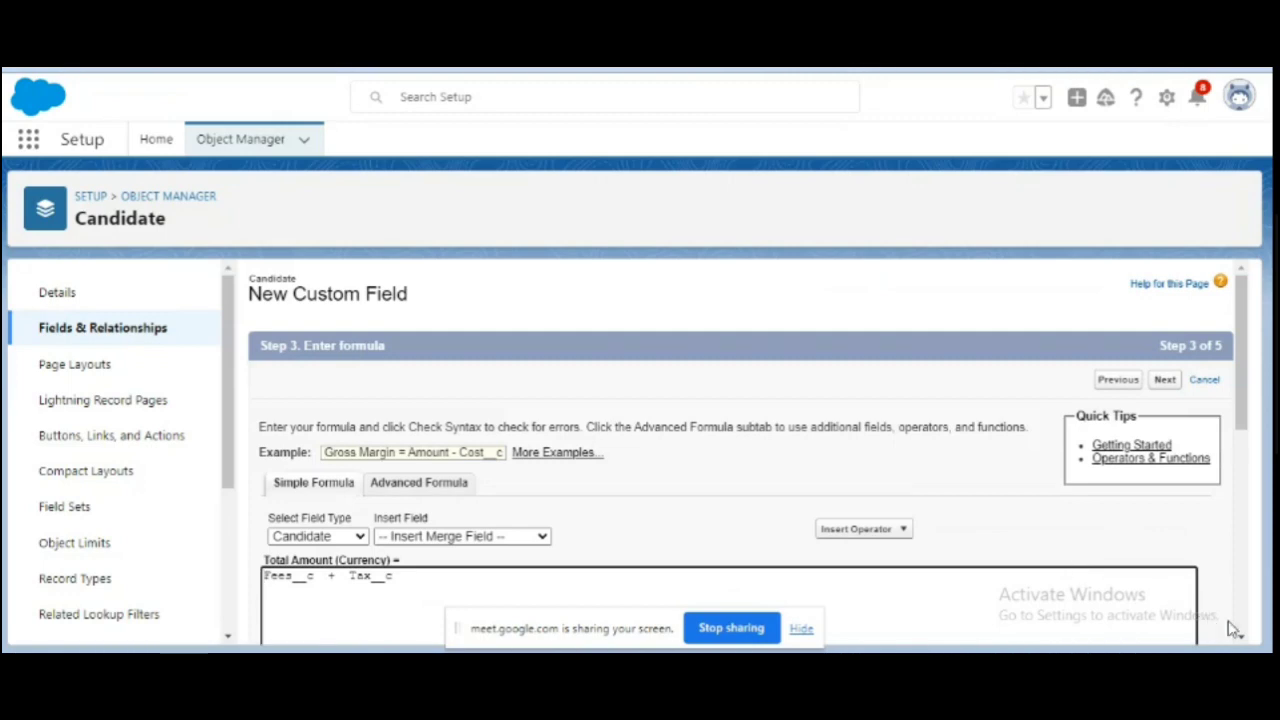
pyautogui.scroll(-5, 1247, 625)
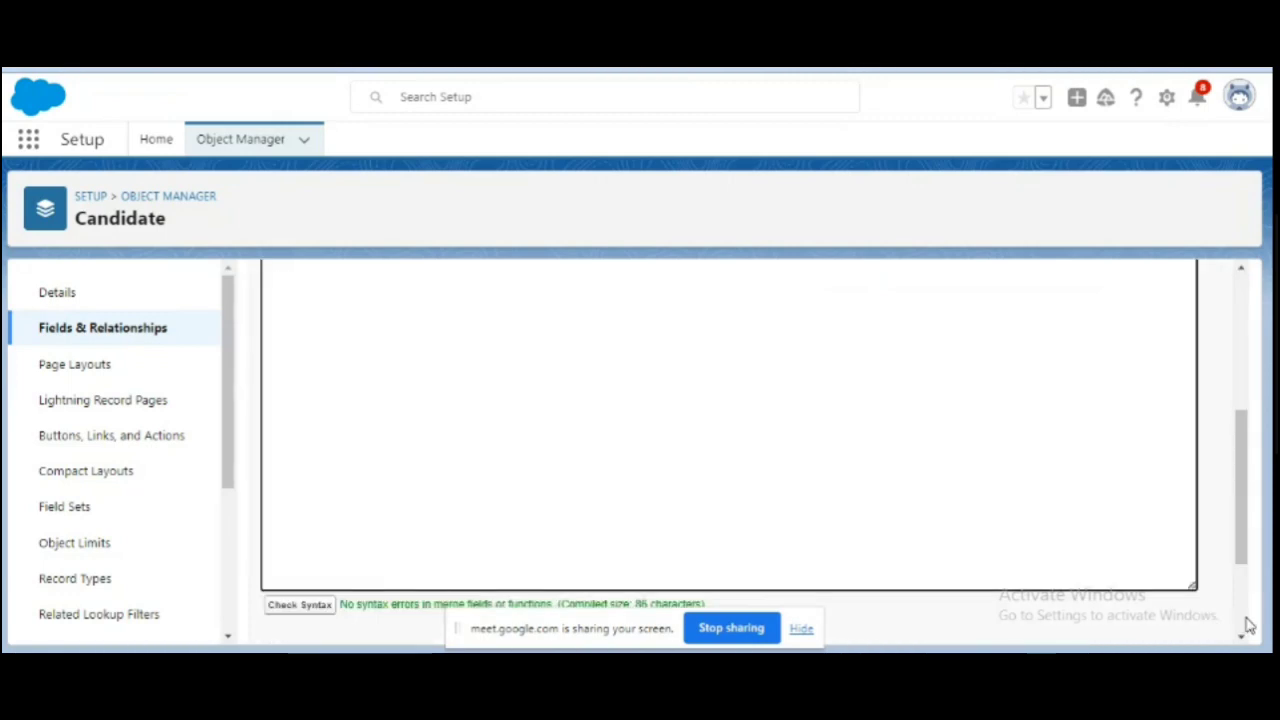
# Step: Accept the default field-level security and Candidate Layout assignment, and save the Total Amount formula field
pyautogui.scroll(-3, 1247, 625)
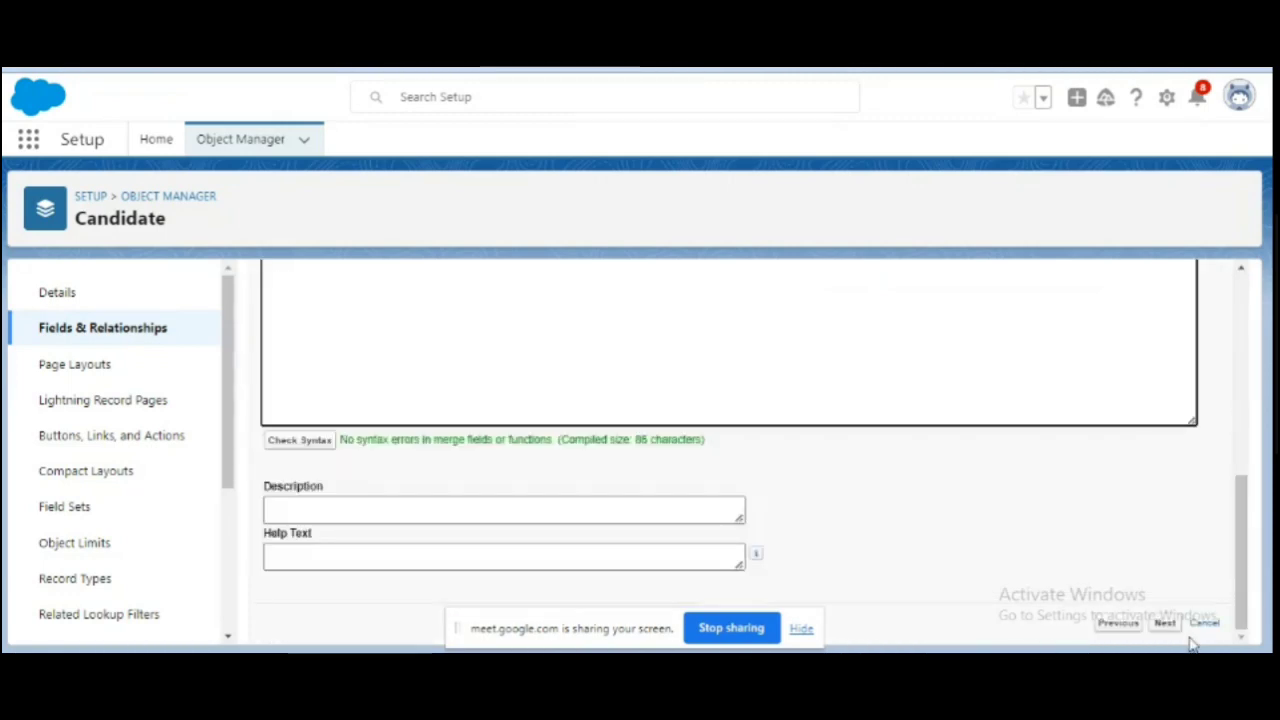
pyautogui.click(1165, 623)
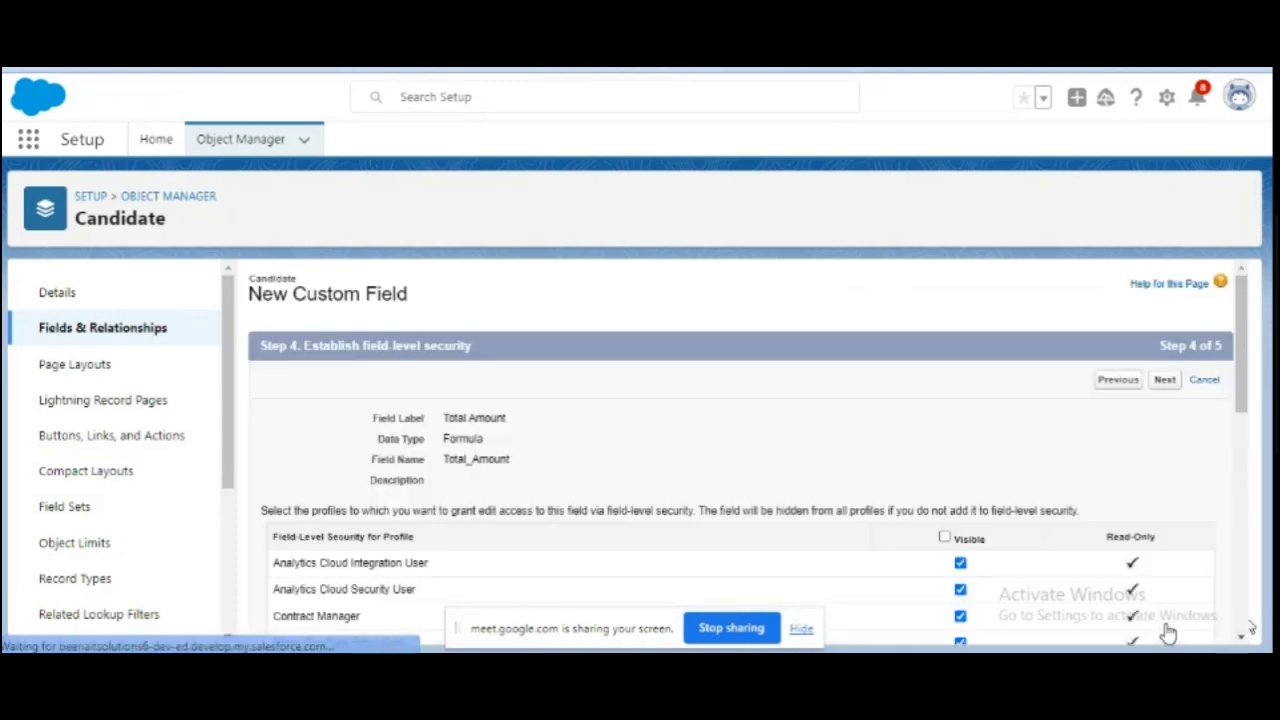
pyautogui.click(1165, 382)
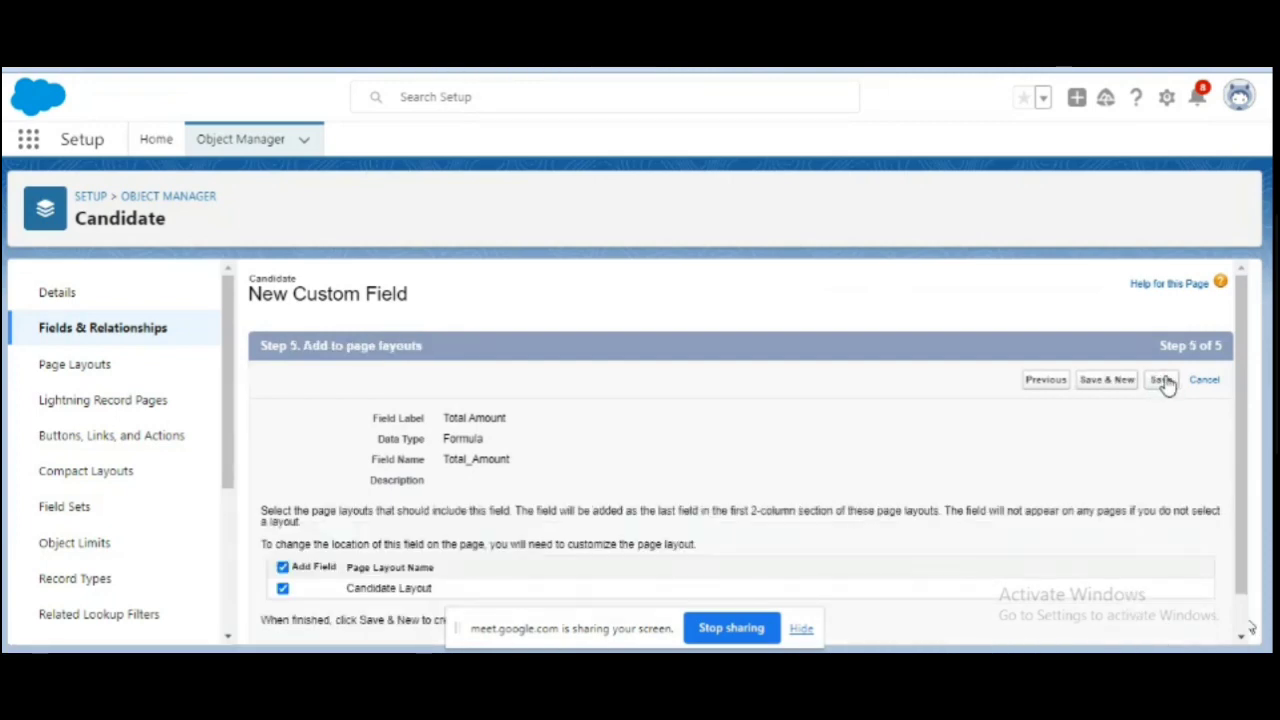
pyautogui.click(1162, 380)
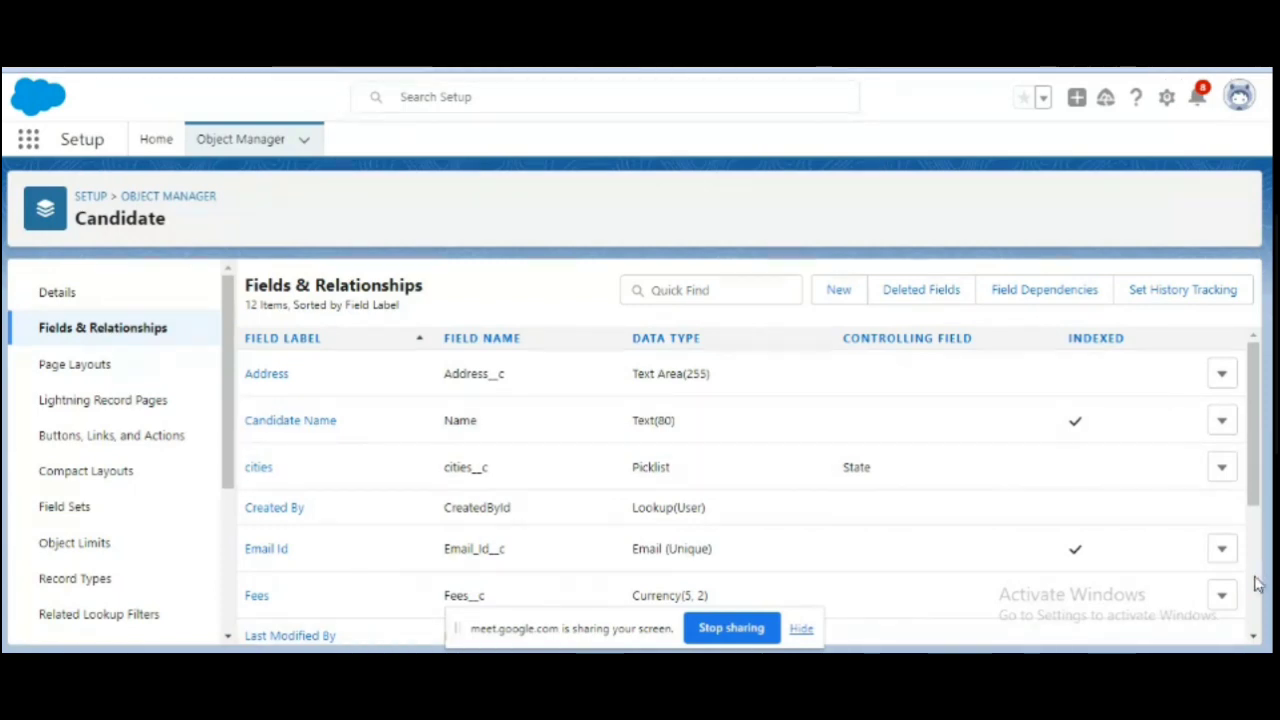
pyautogui.scroll(-3, 1258, 585)
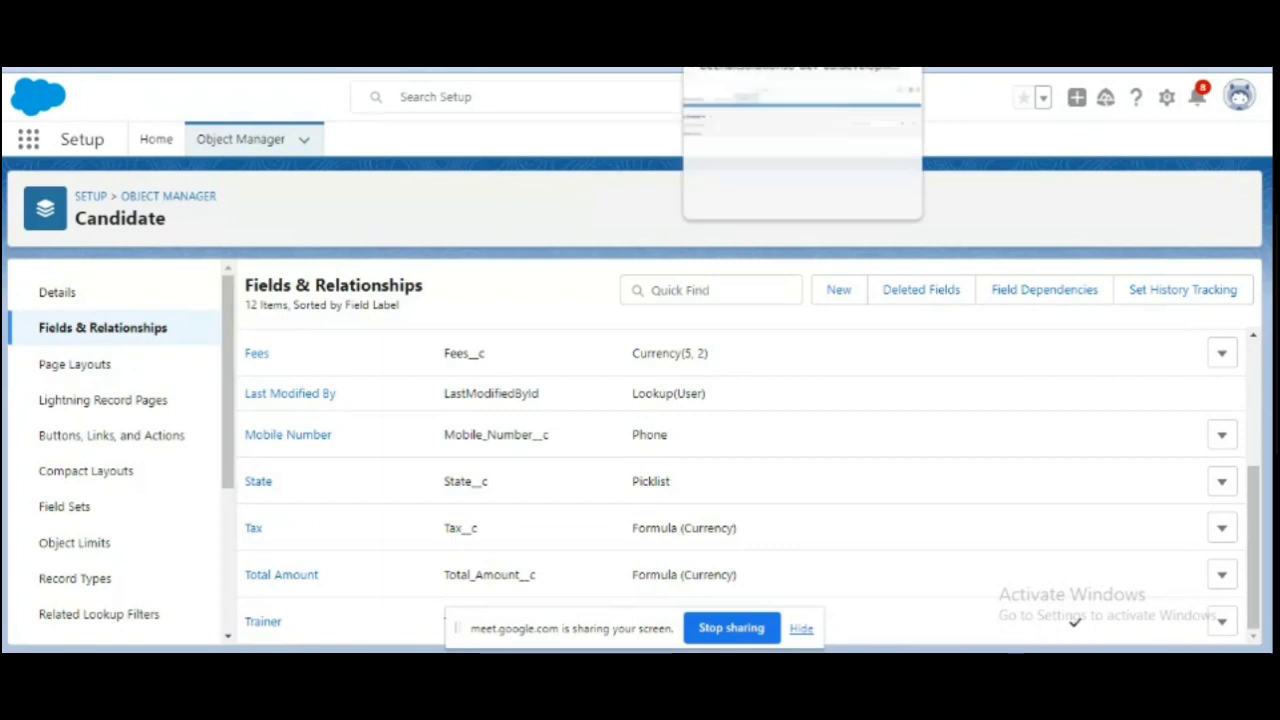
# Step: Open candidate c4's record in the Training Management app and go to its Tax and Total Amount fields
pyautogui.click(630, 67)
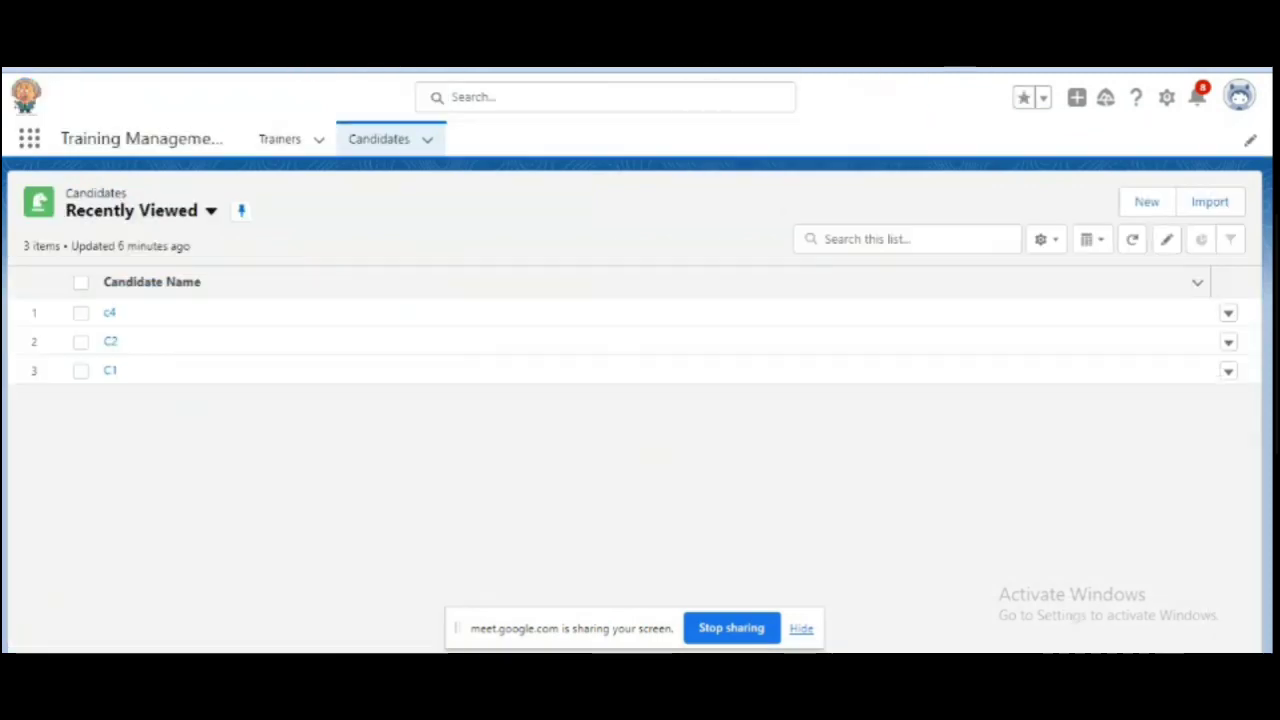
pyautogui.click(109, 314)
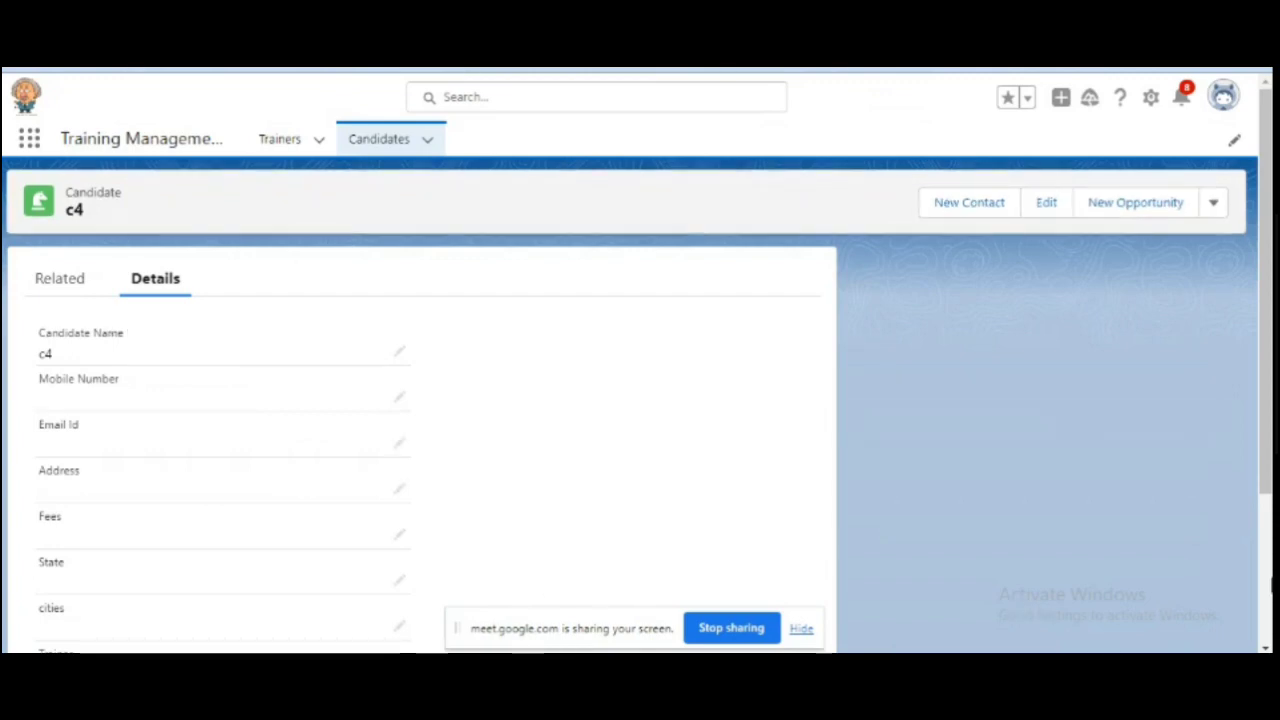
pyautogui.scroll(-3, 1263, 594)
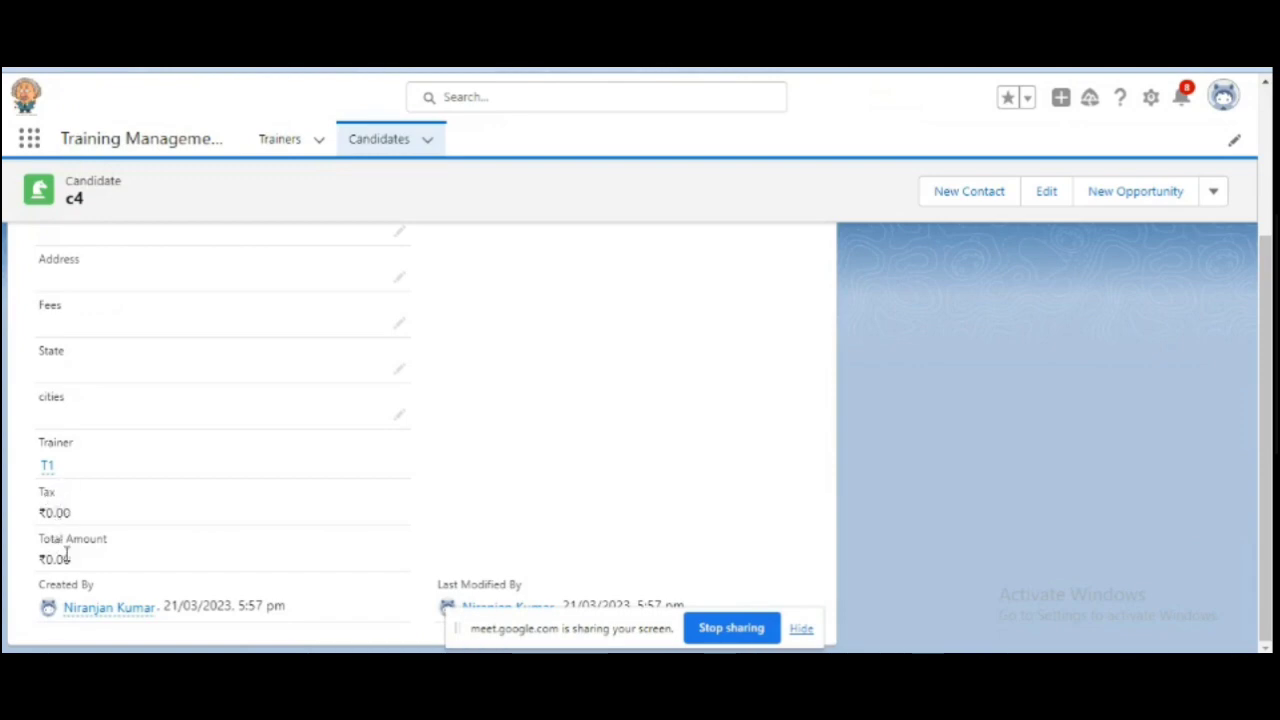
# Step: Set candidate c4's Fees to 1000, save the record and review its Fees, Tax and Total Amount fields
pyautogui.click(400, 325)
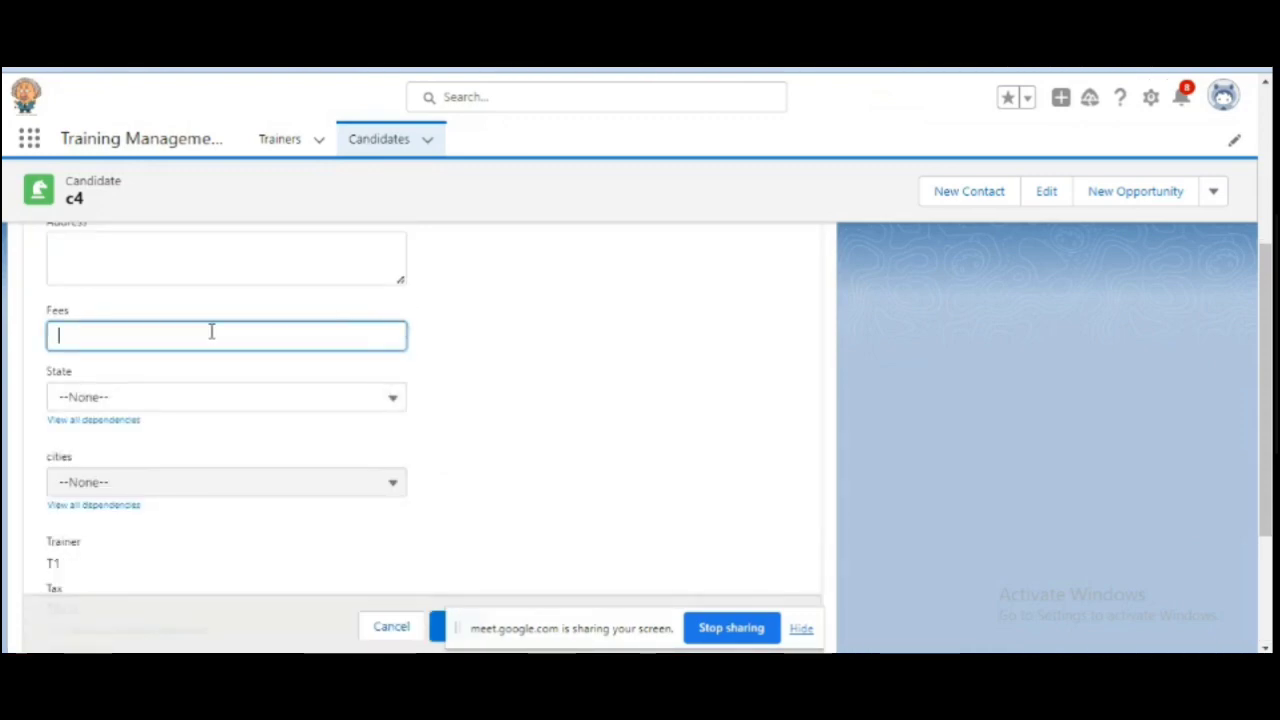
pyautogui.write('10')
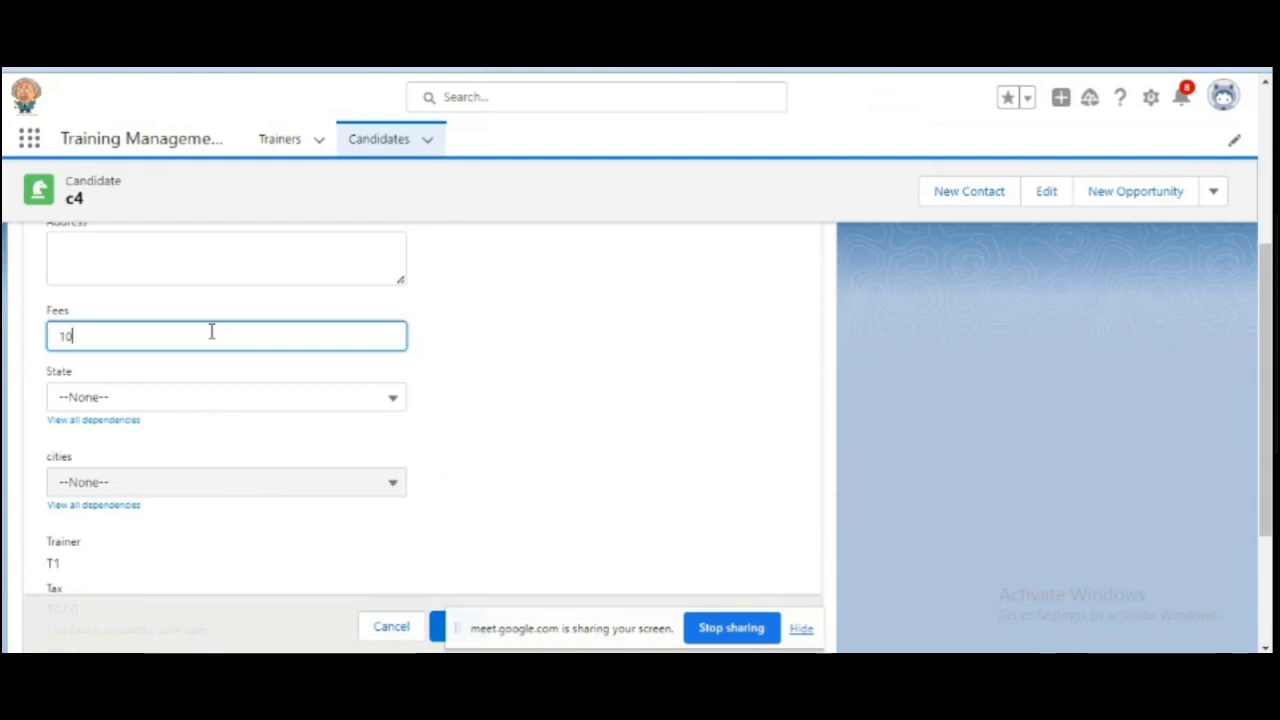
pyautogui.write('00')
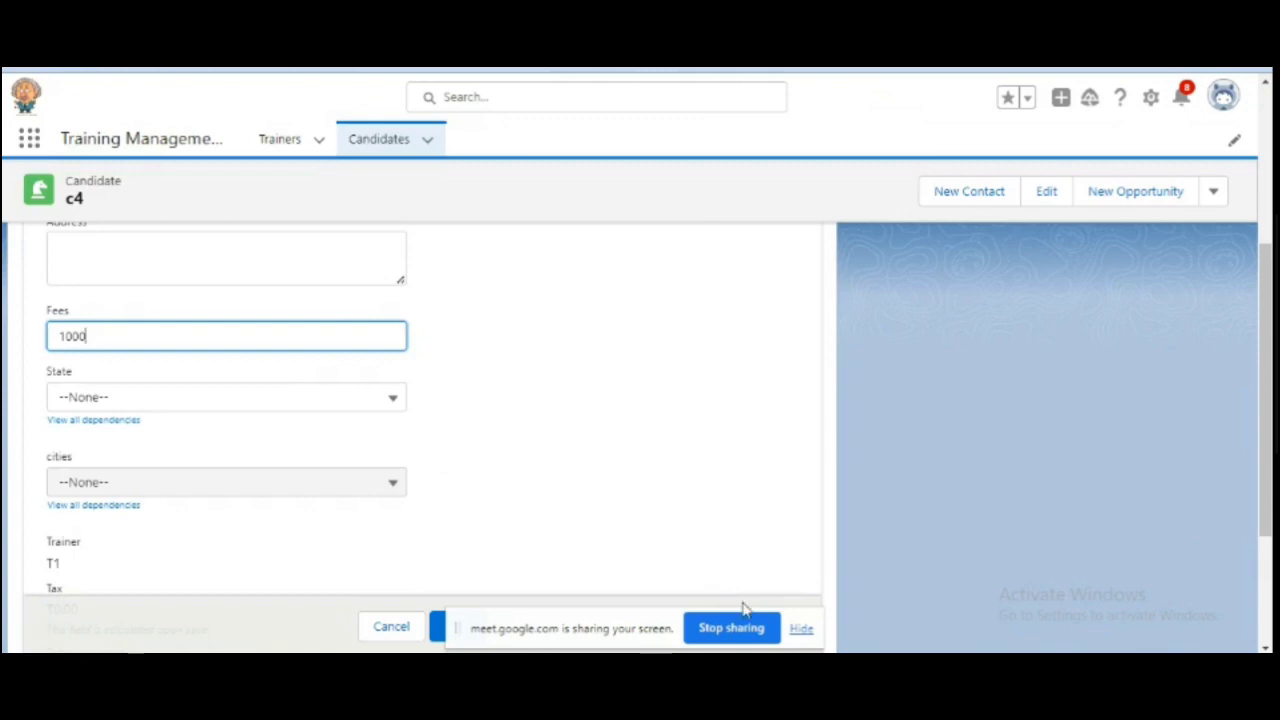
pyautogui.moveTo(660, 635); pyautogui.dragTo(829, 443)
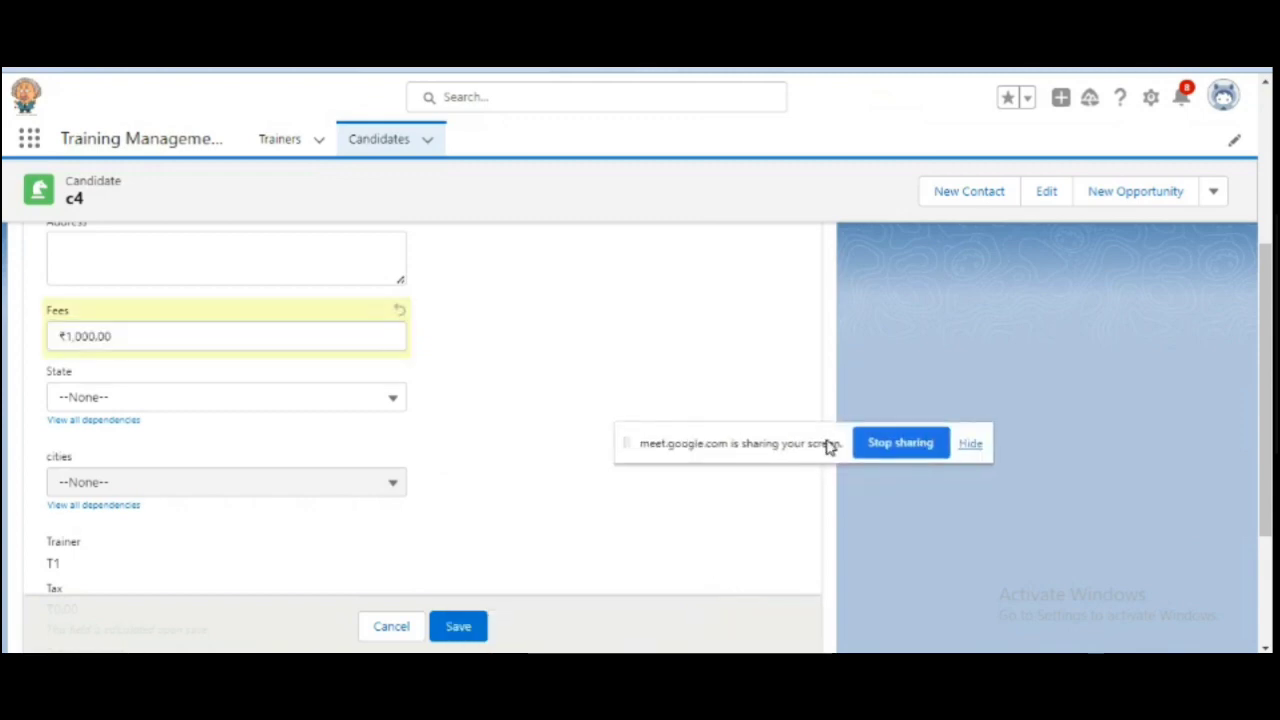
pyautogui.click(457, 630)
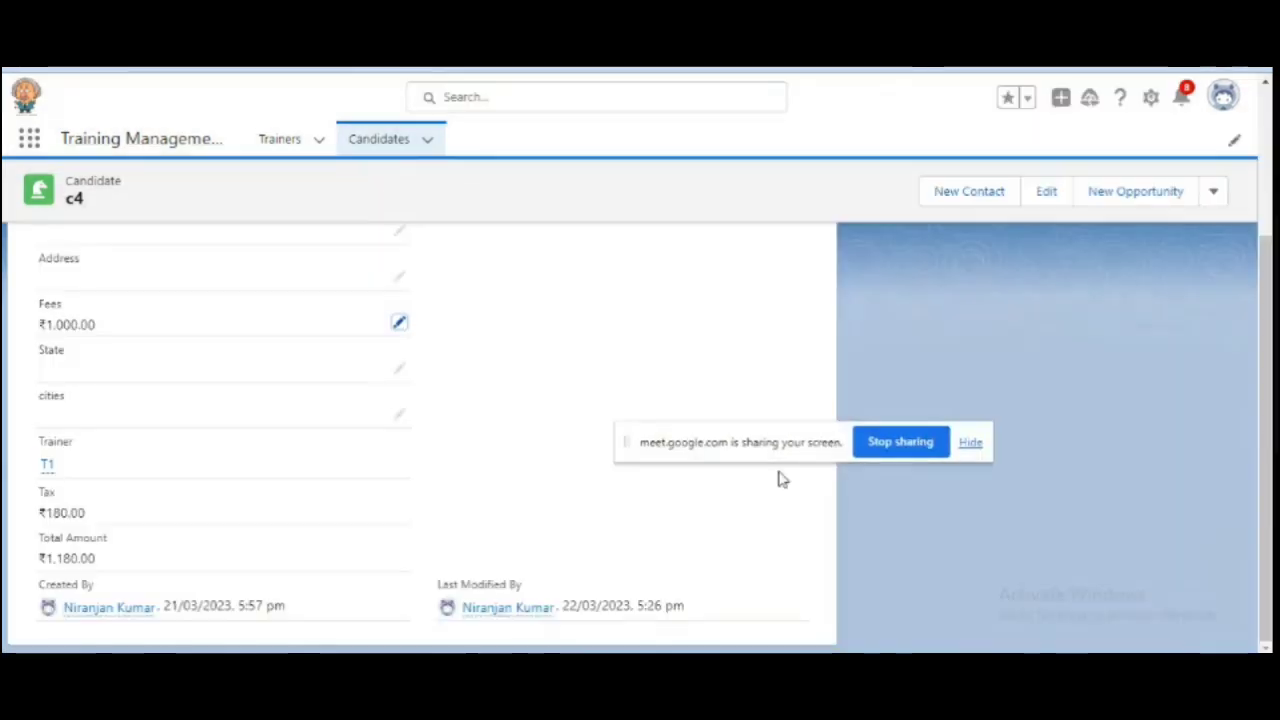
pyautogui.moveTo(777, 449); pyautogui.dragTo(658, 110)
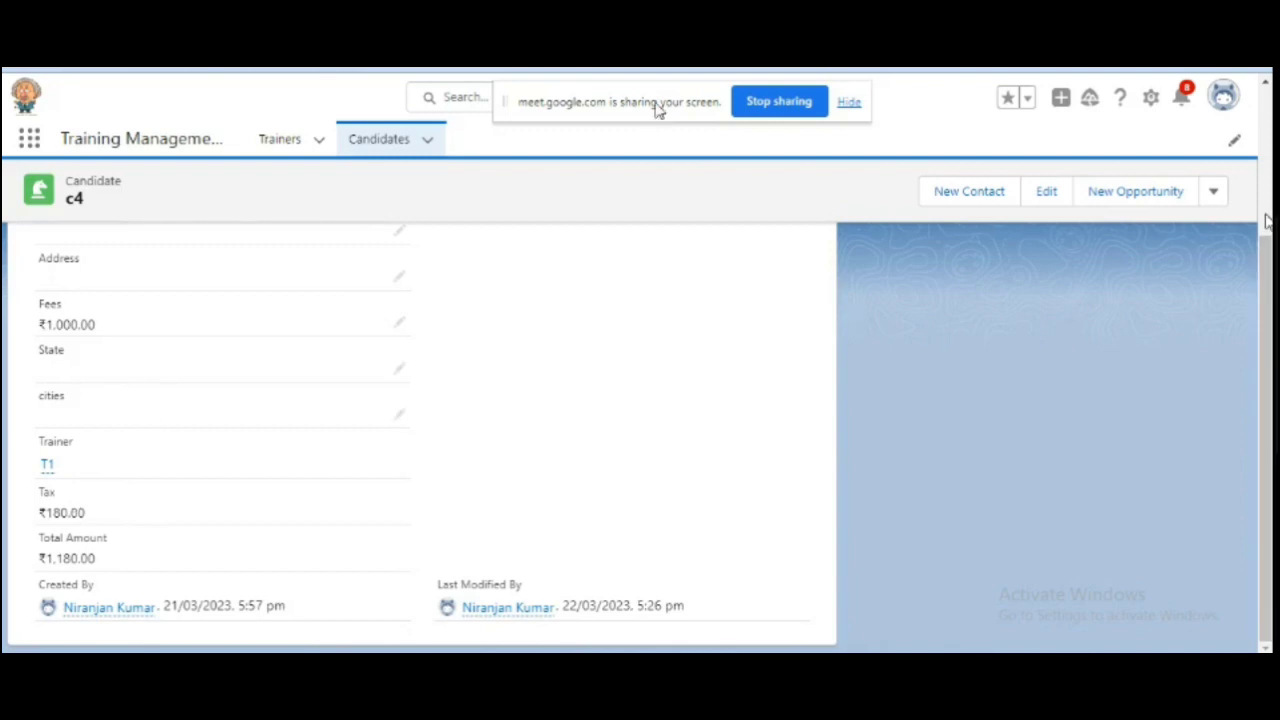
pyautogui.scroll(3, 1265, 220)
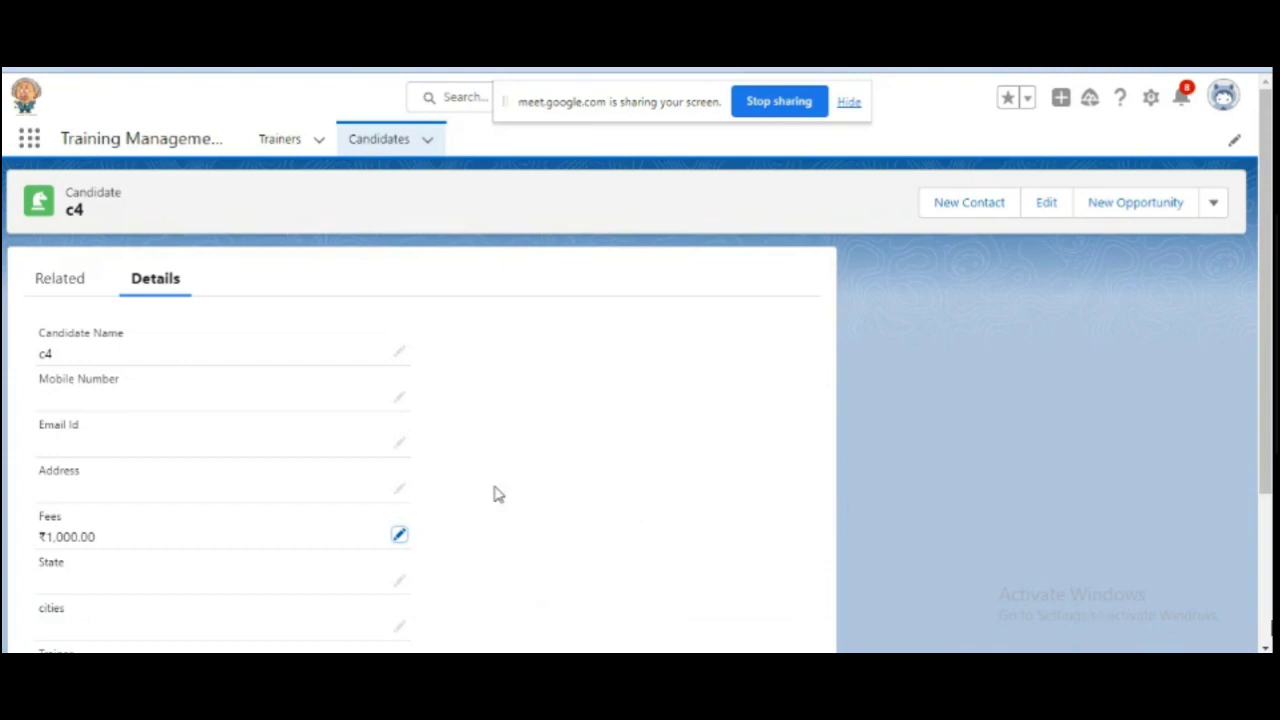
pyautogui.scroll(-5, 1266, 640)
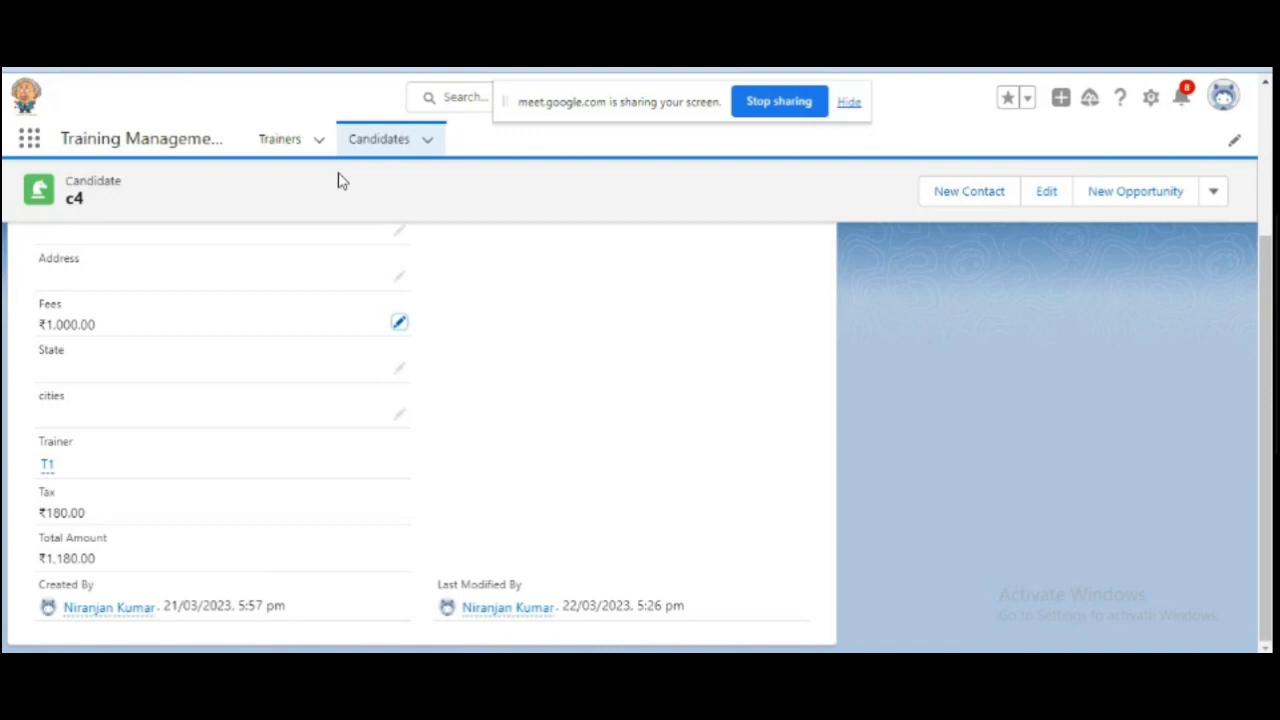
# Step: Switch to the Excel notes and enter the label Absolute in cell F14 of the 22-03-23 sheet
pyautogui.hotkey('alt', 'Tab')
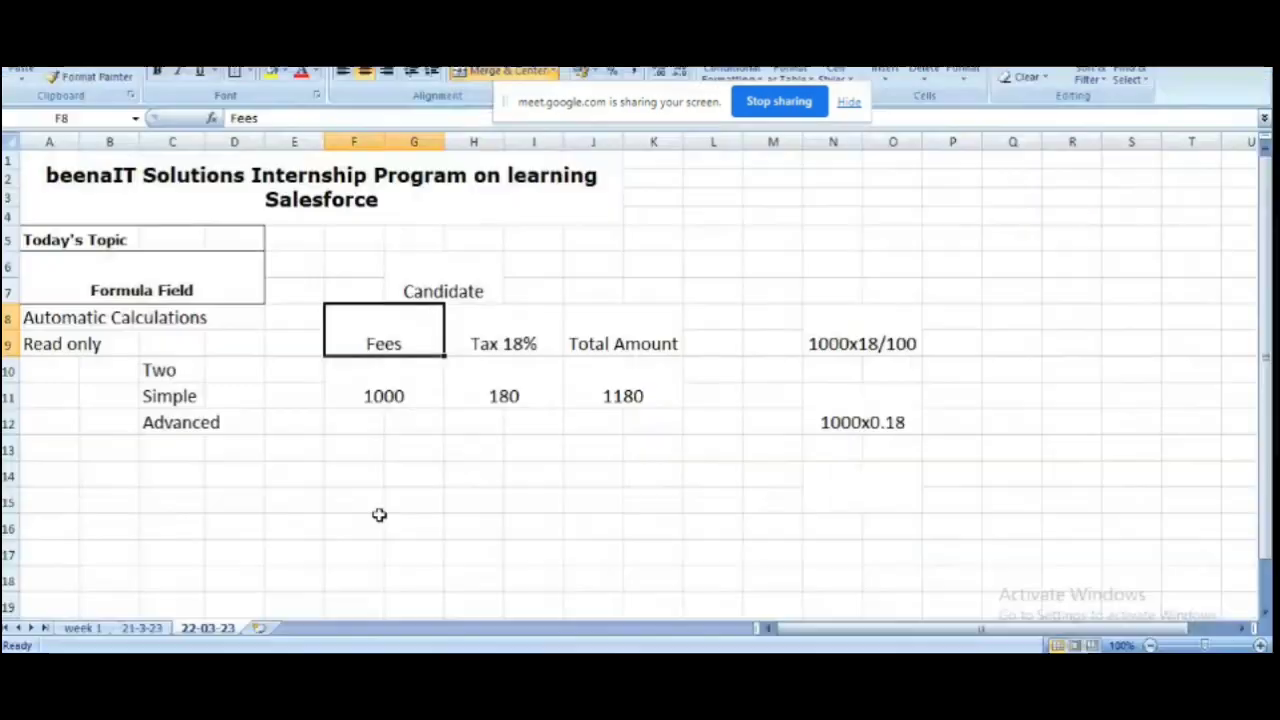
pyautogui.scroll(-1, 886, 549)
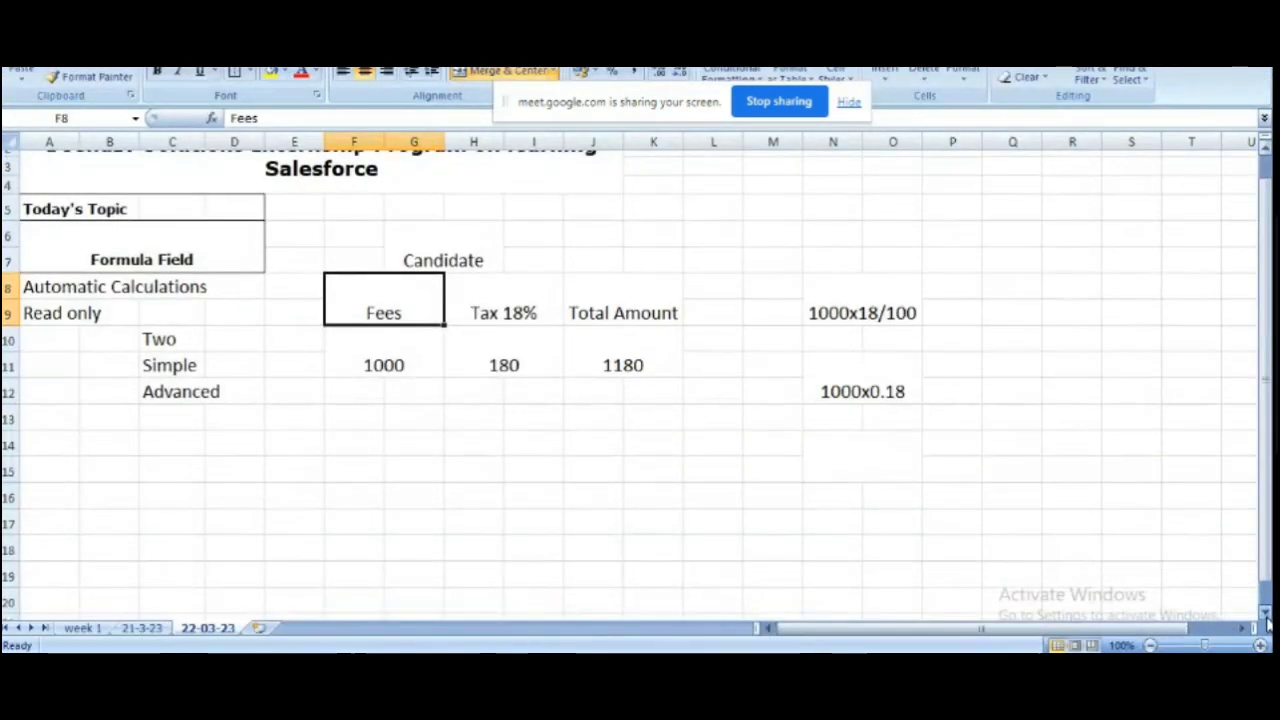
pyautogui.click(354, 443)
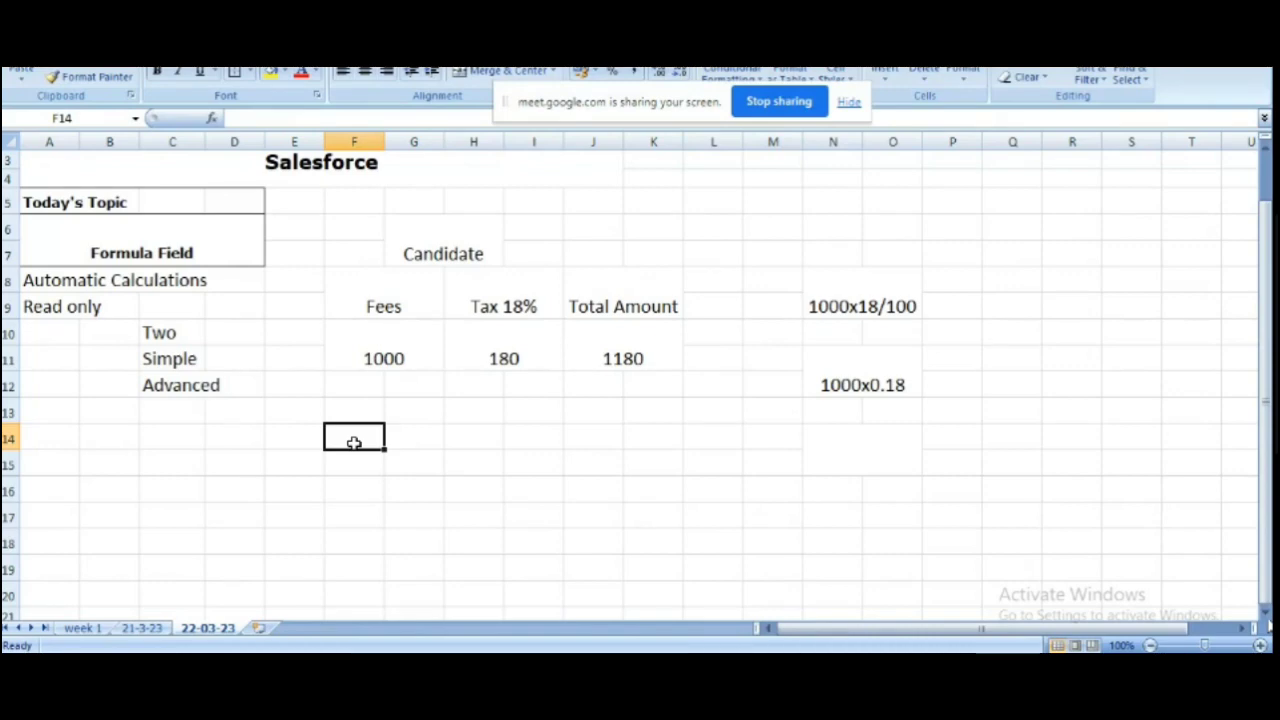
pyautogui.write('Absolute')
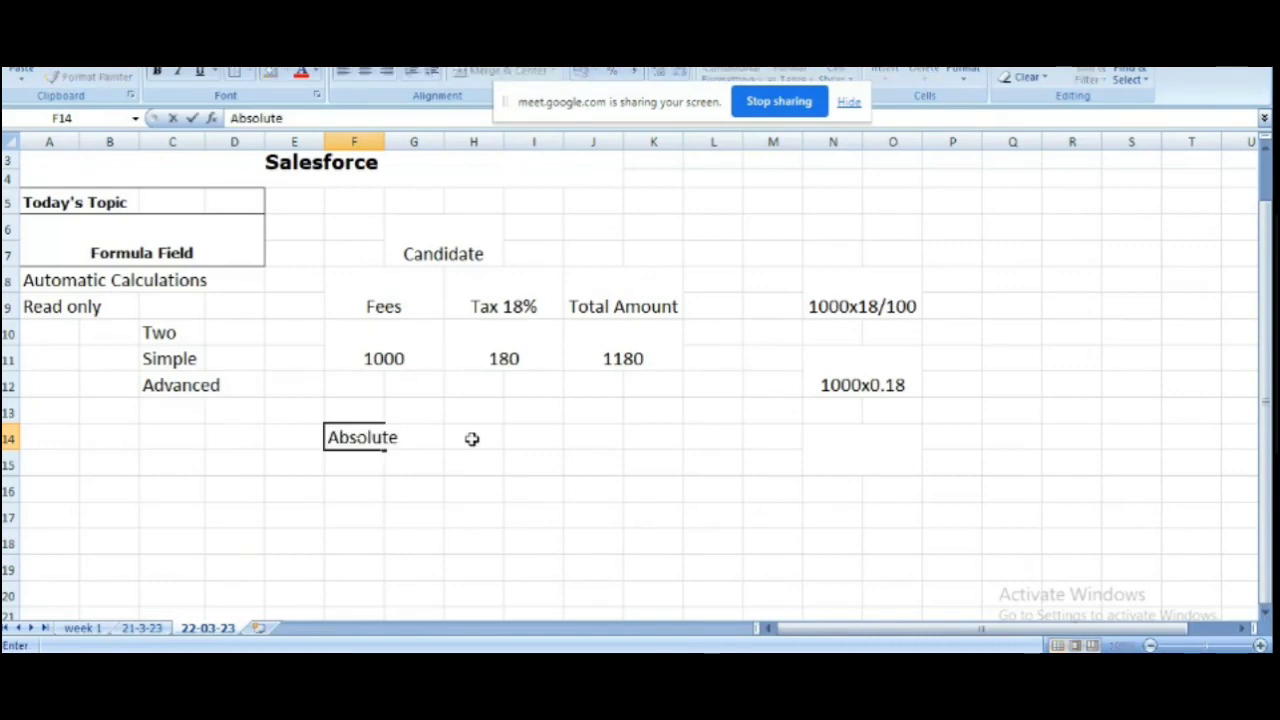
# Step: Enter the example value (-200) in cell H14, beside the Absolute label
pyautogui.click(467, 438)
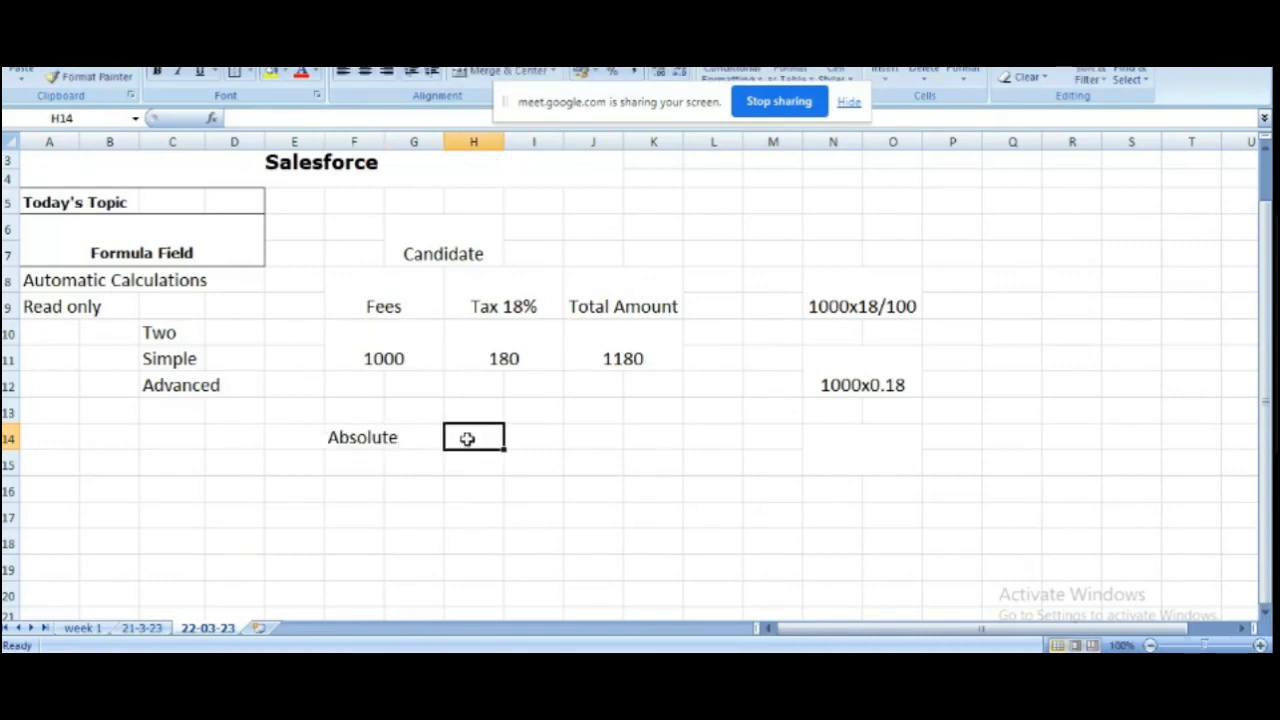
pyautogui.write('=')
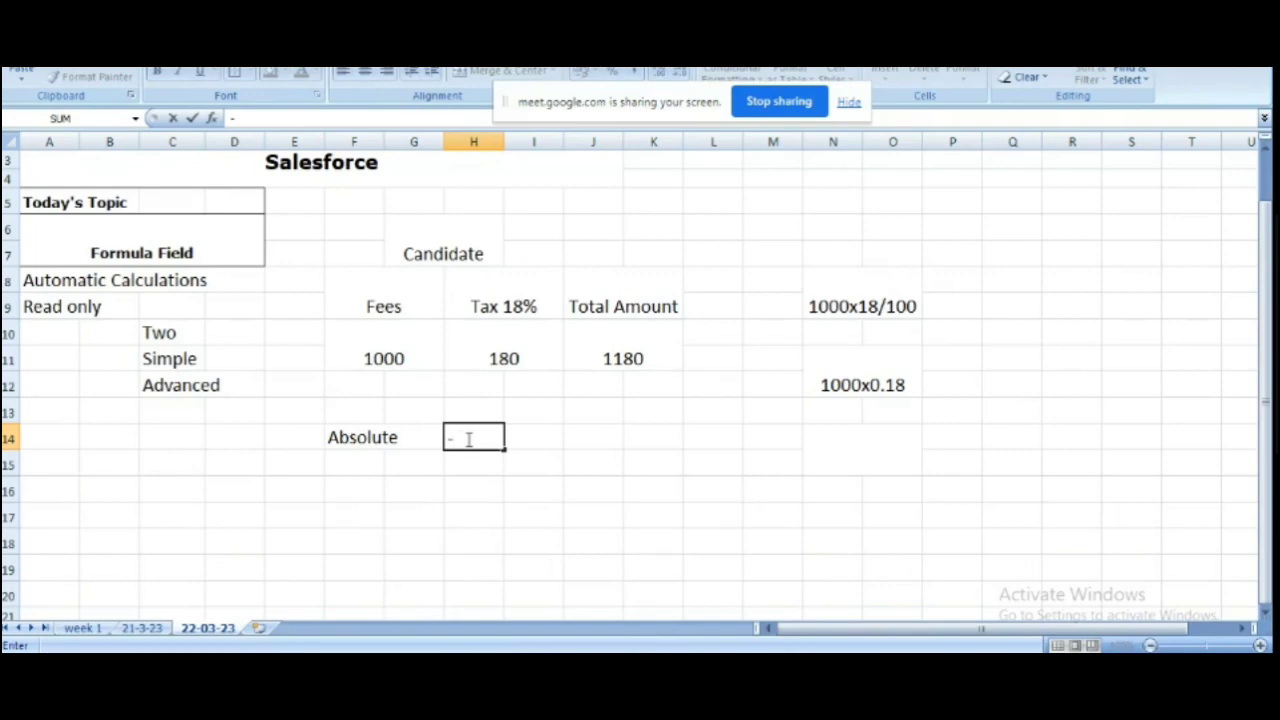
pyautogui.write('200')
pyautogui.click(432, 432)
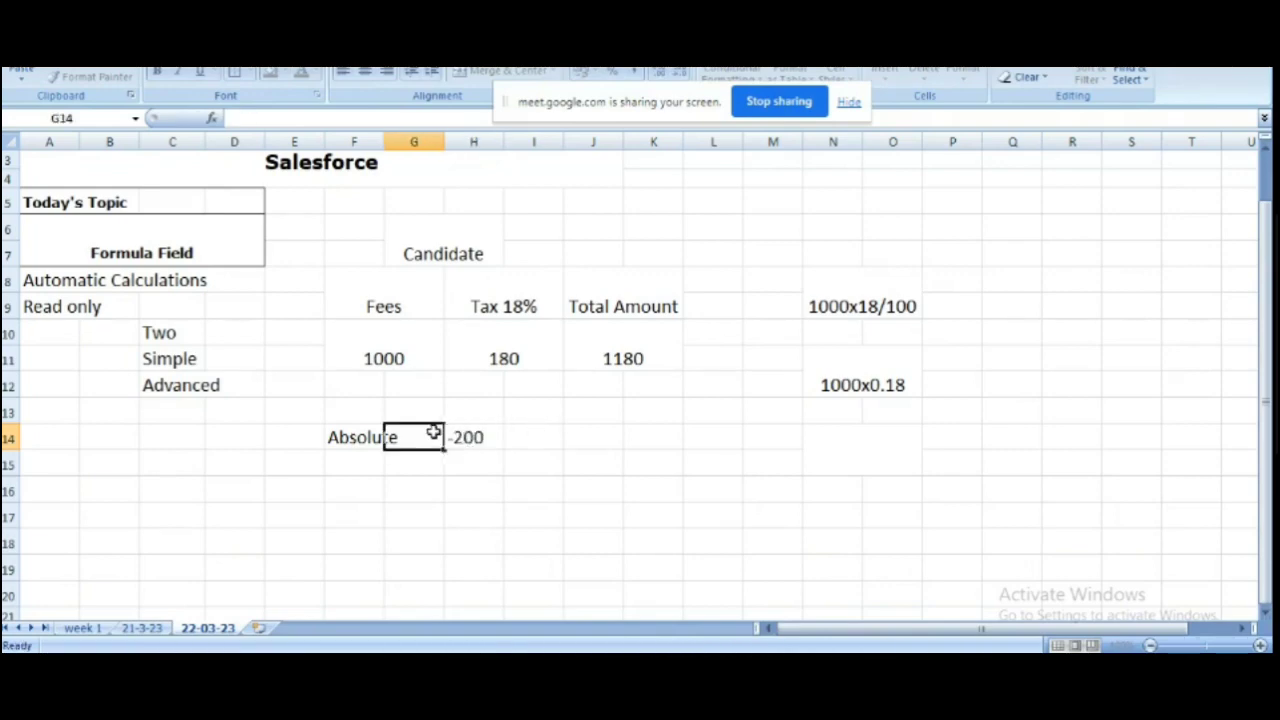
pyautogui.doubleClick(466, 434)
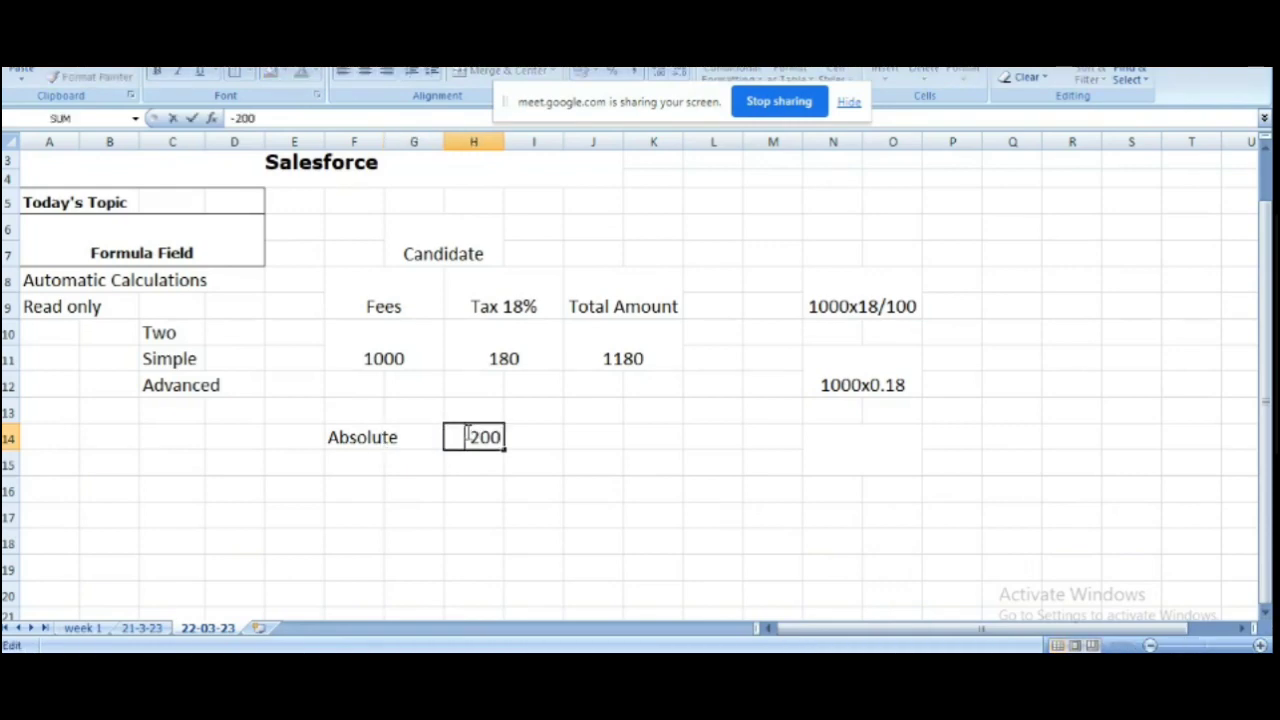
pyautogui.write('(-200')
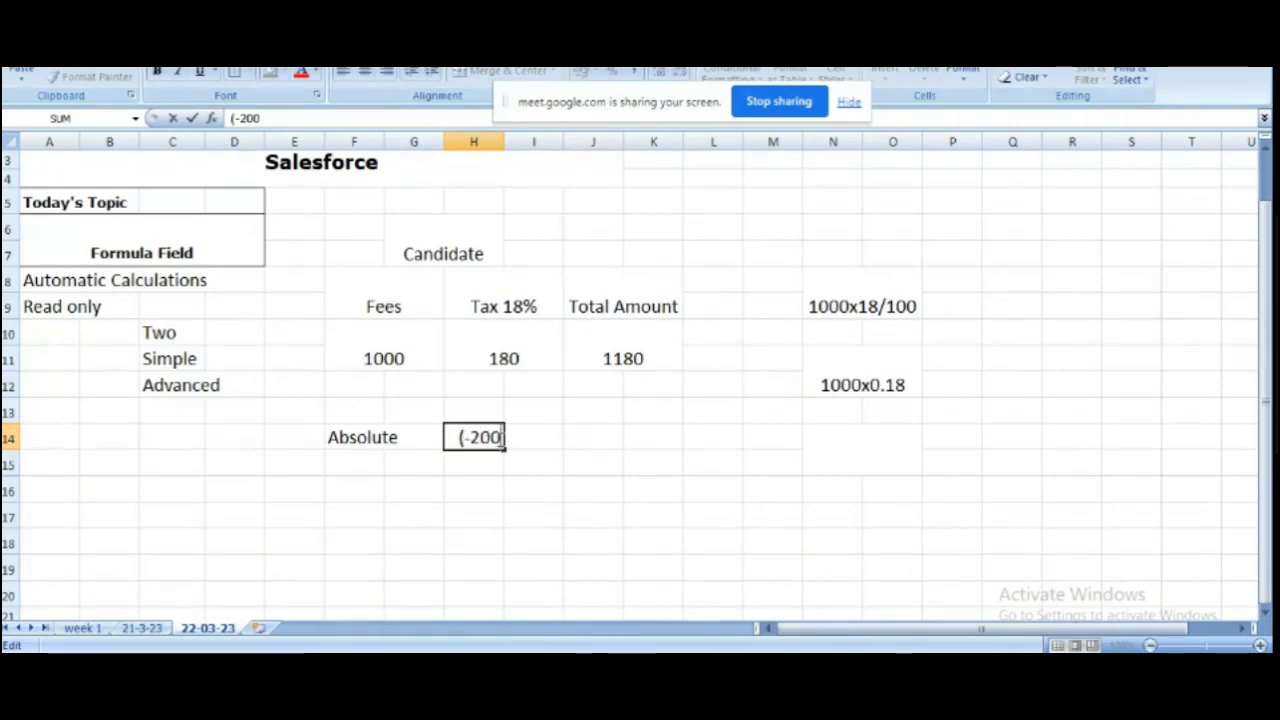
pyautogui.write(')')
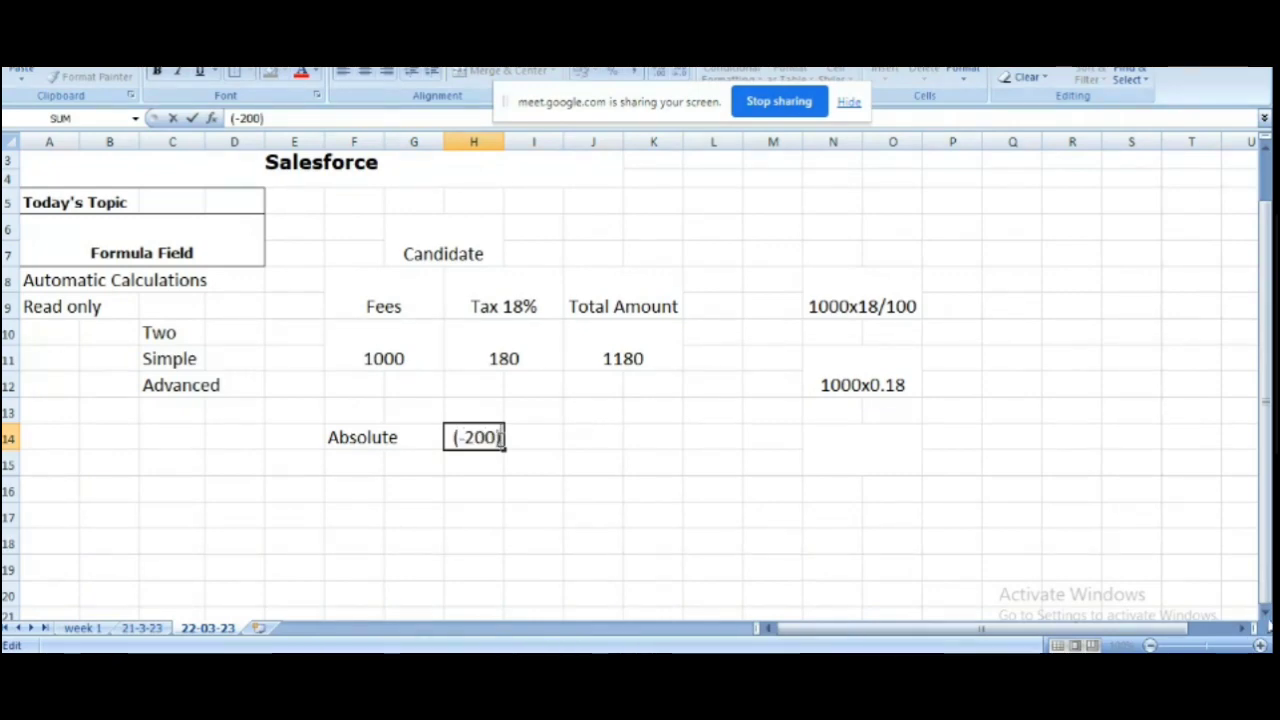
pyautogui.click(553, 440)
pyautogui.write('=')
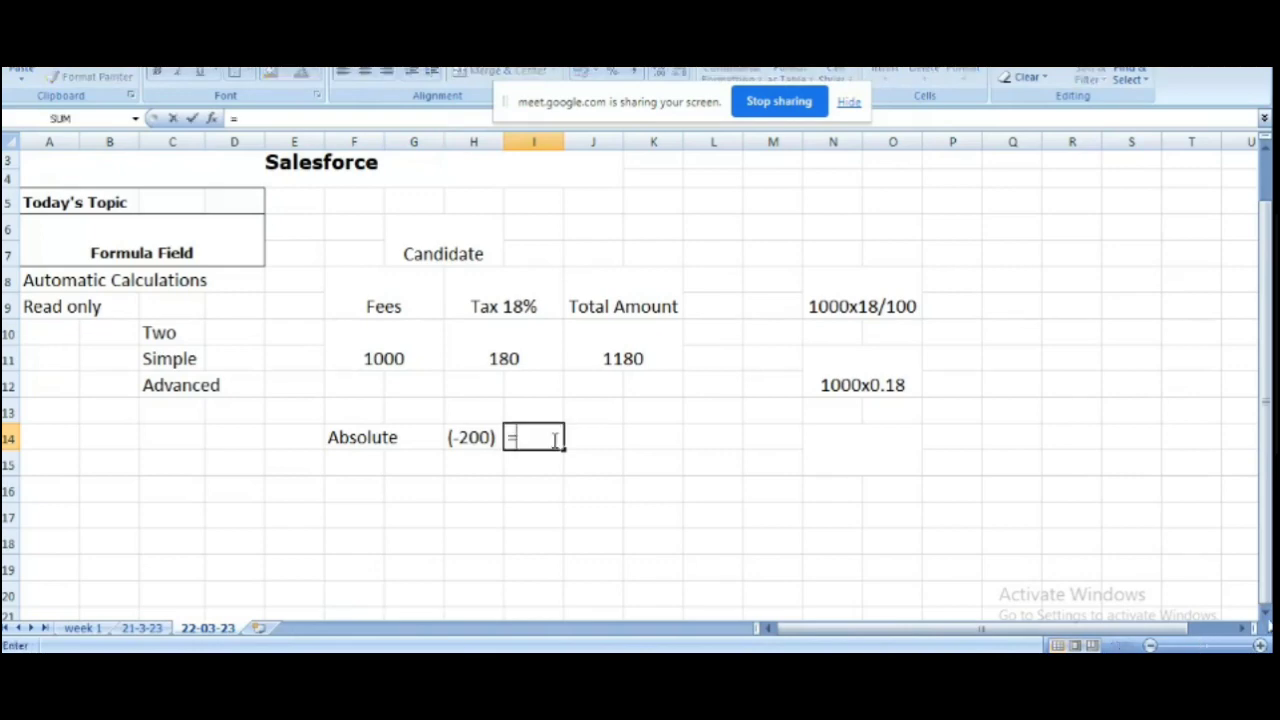
pyautogui.click(590, 437)
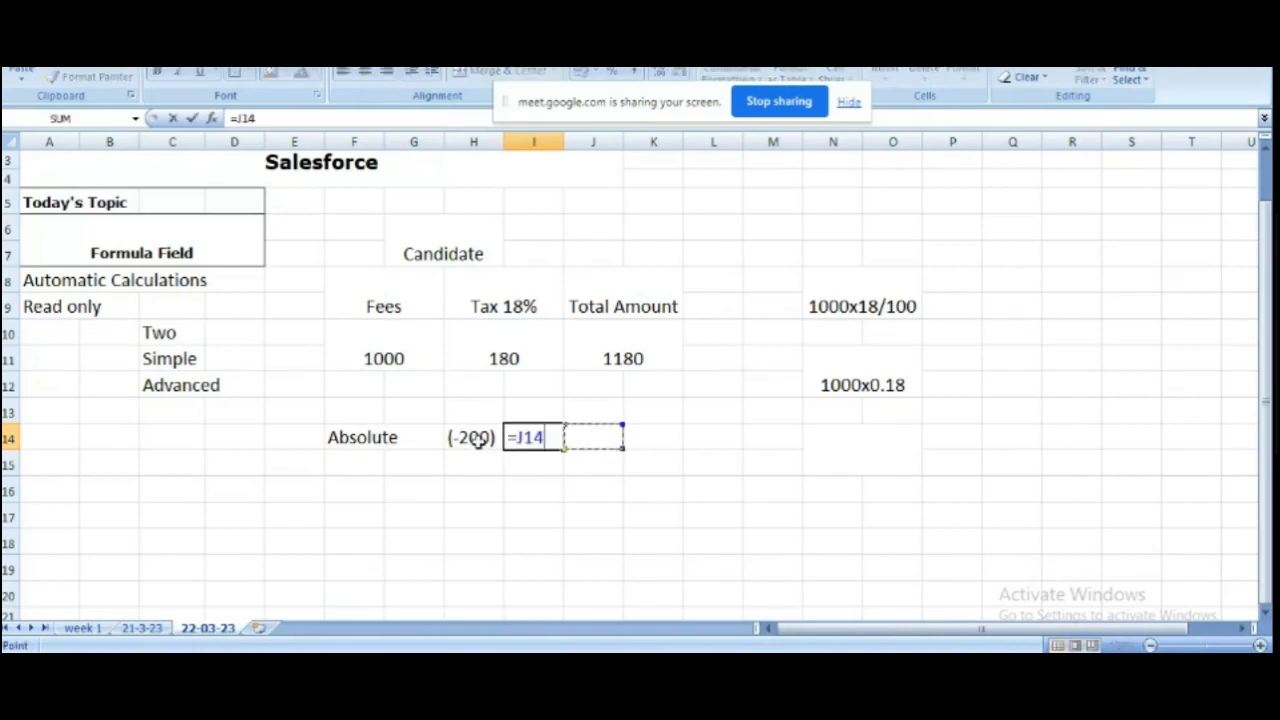
pyautogui.click(535, 437)
pyautogui.press('BackSpace')
pyautogui.press('BackSpace')
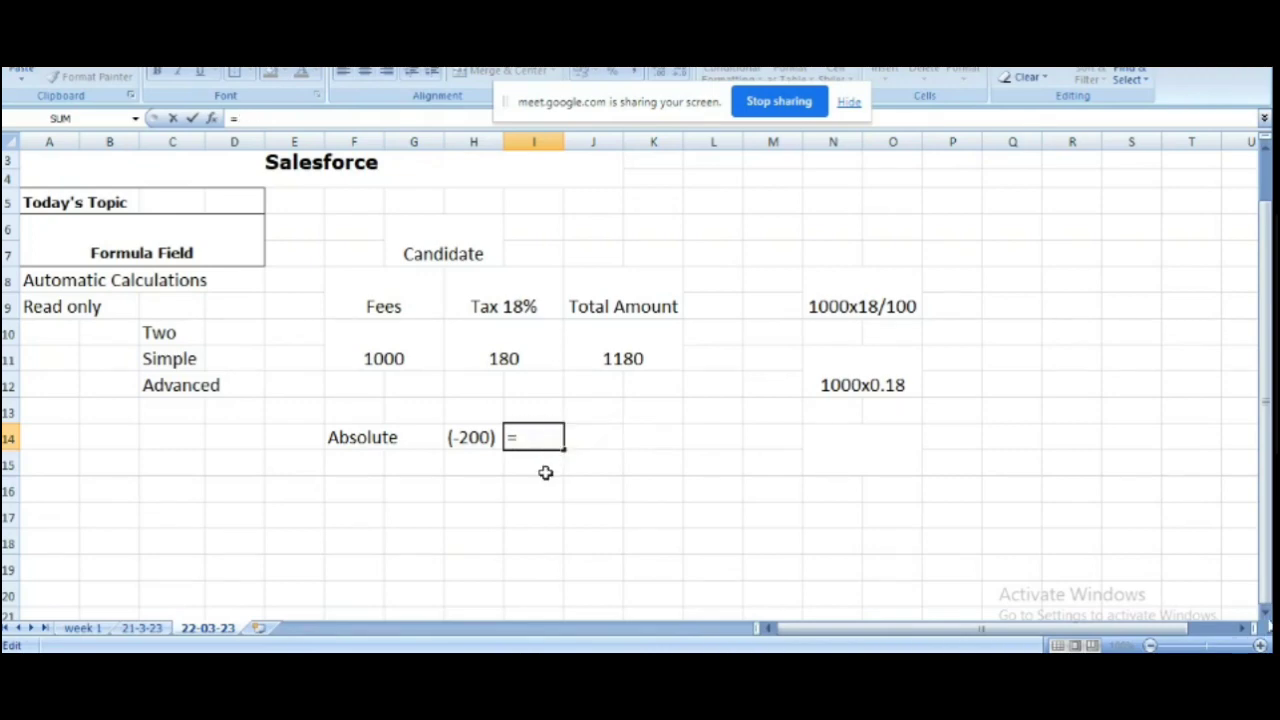
pyautogui.press('Escape')
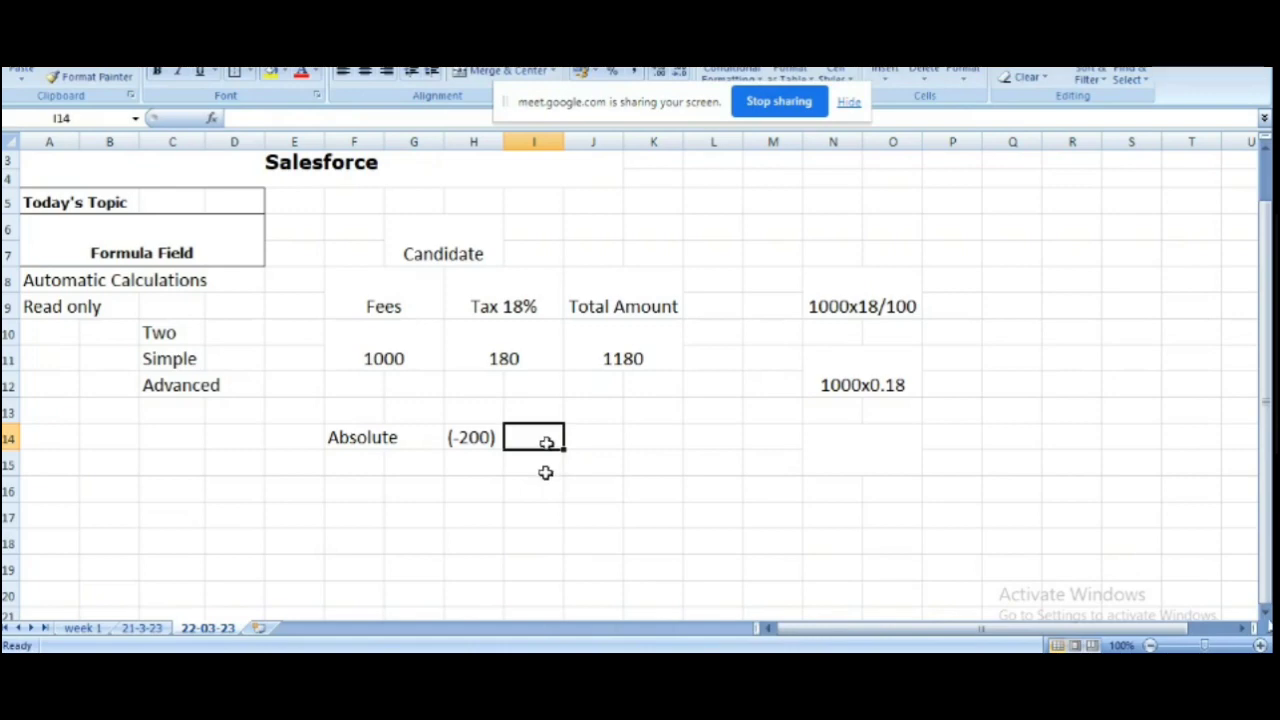
# Step: Enter 200 in cell J14 as the result of the Absolute example
pyautogui.click(576, 443)
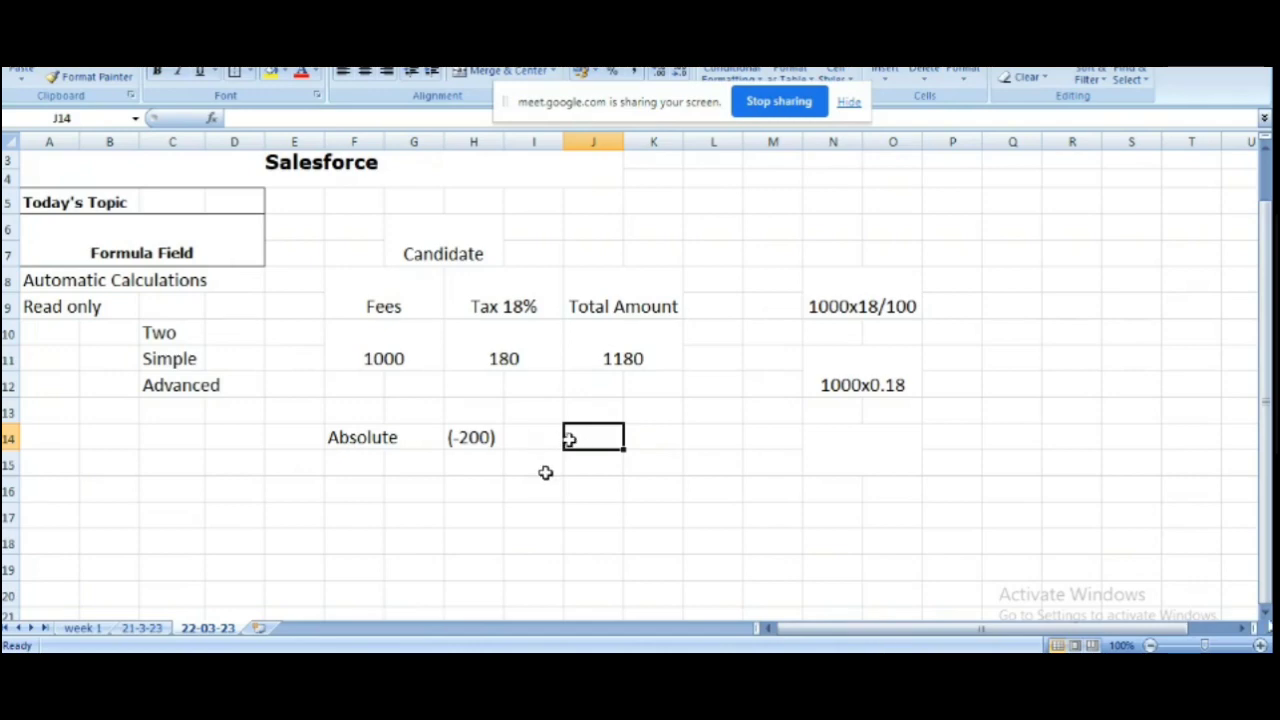
pyautogui.write('=')
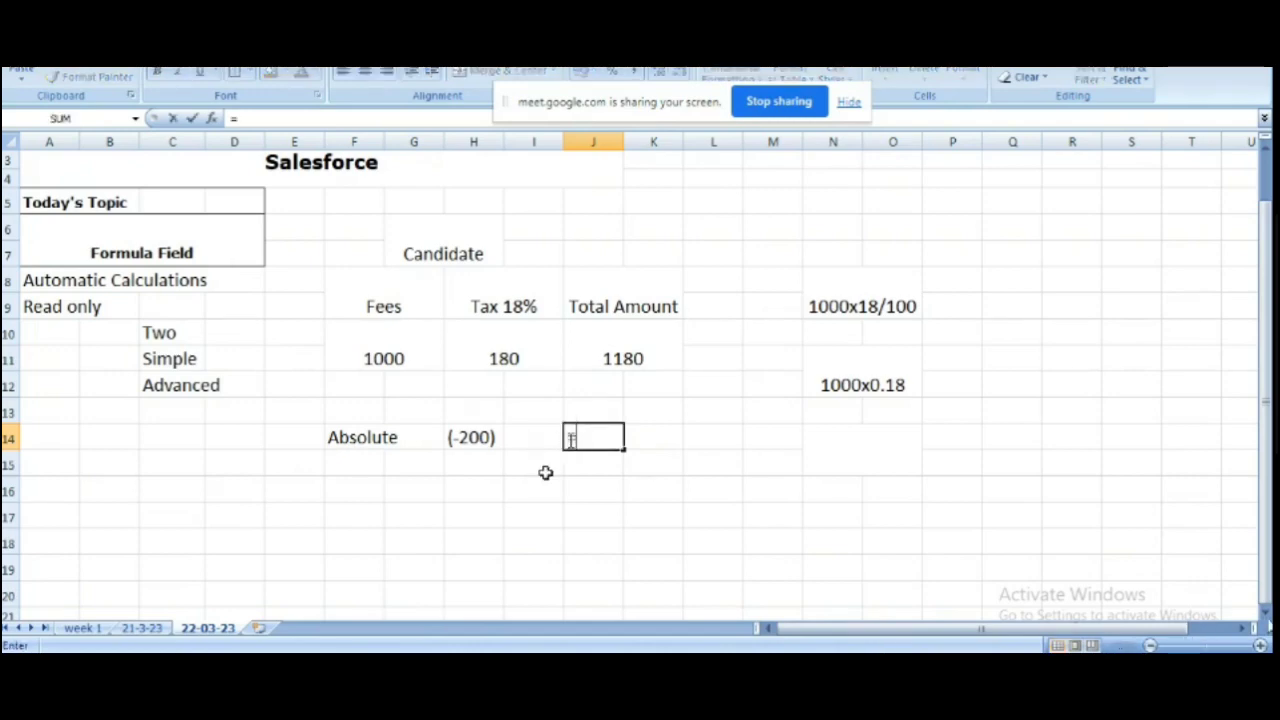
pyautogui.press('BackSpace')
pyautogui.write('2')
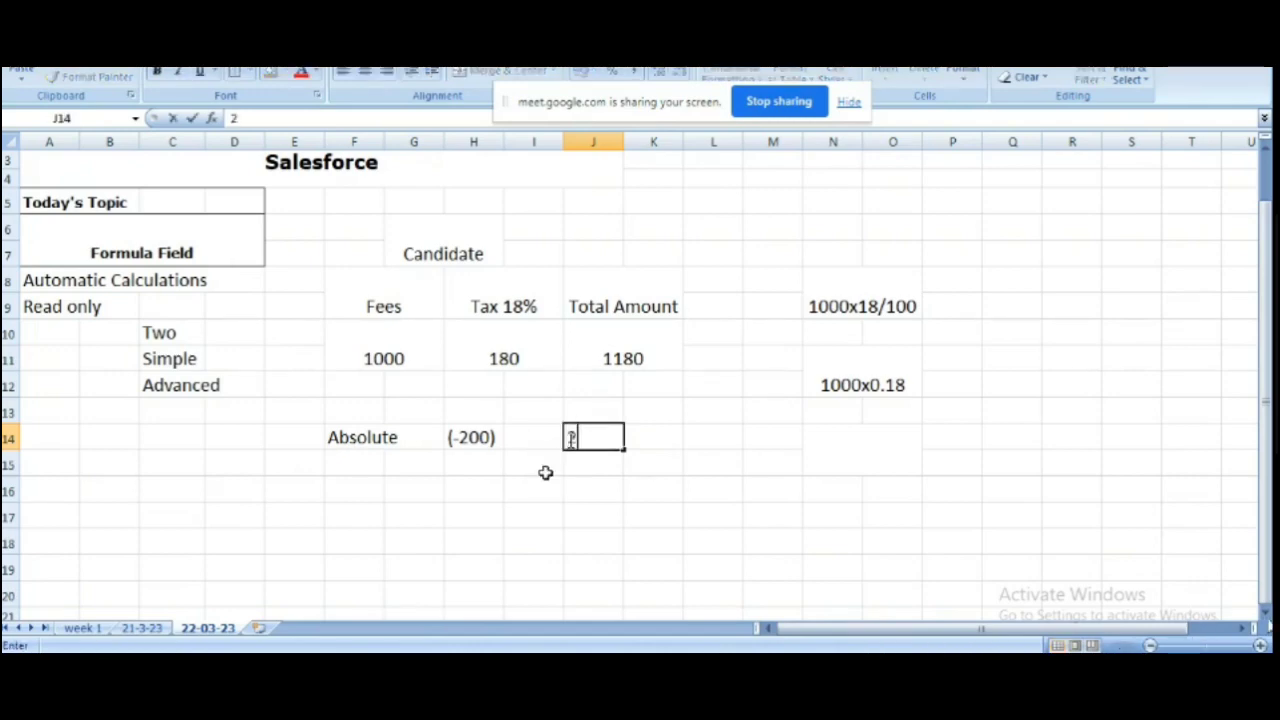
pyautogui.write('00')
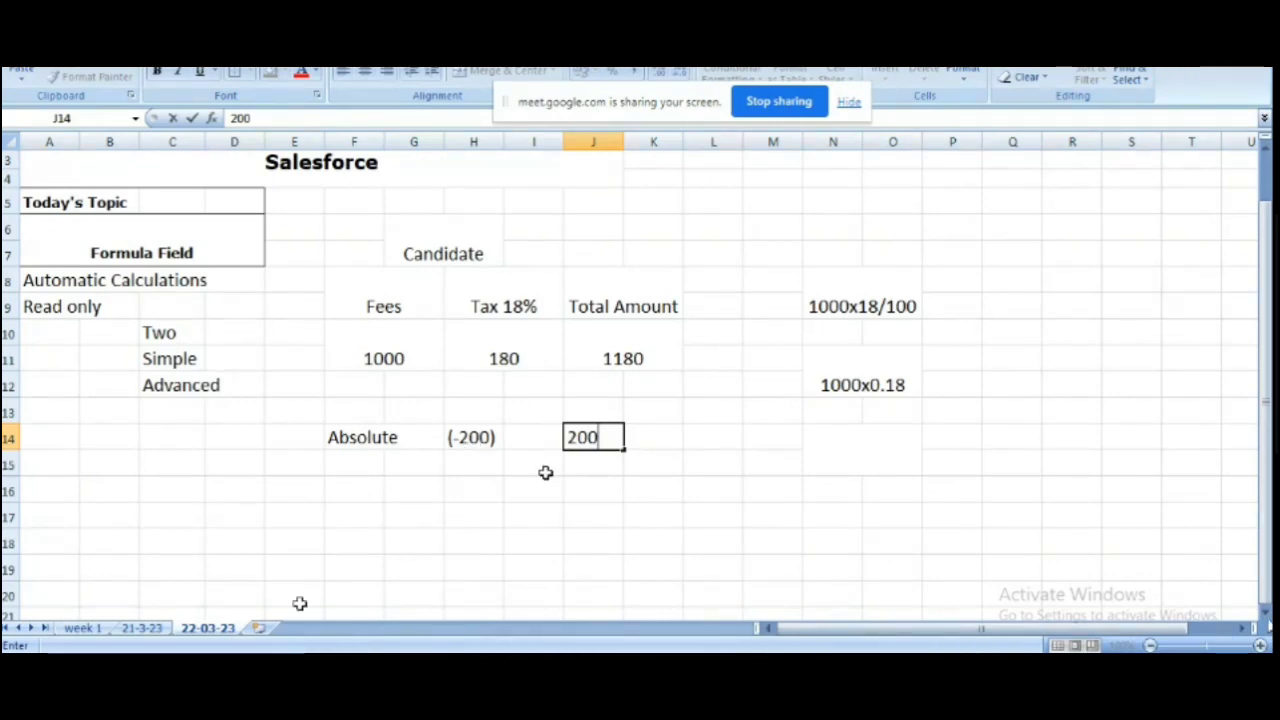
# Step: Switch to the Candidate object's Fields & Relationships in Salesforce Setup and start a new custom field with the Number data type
pyautogui.moveTo(609, 662)
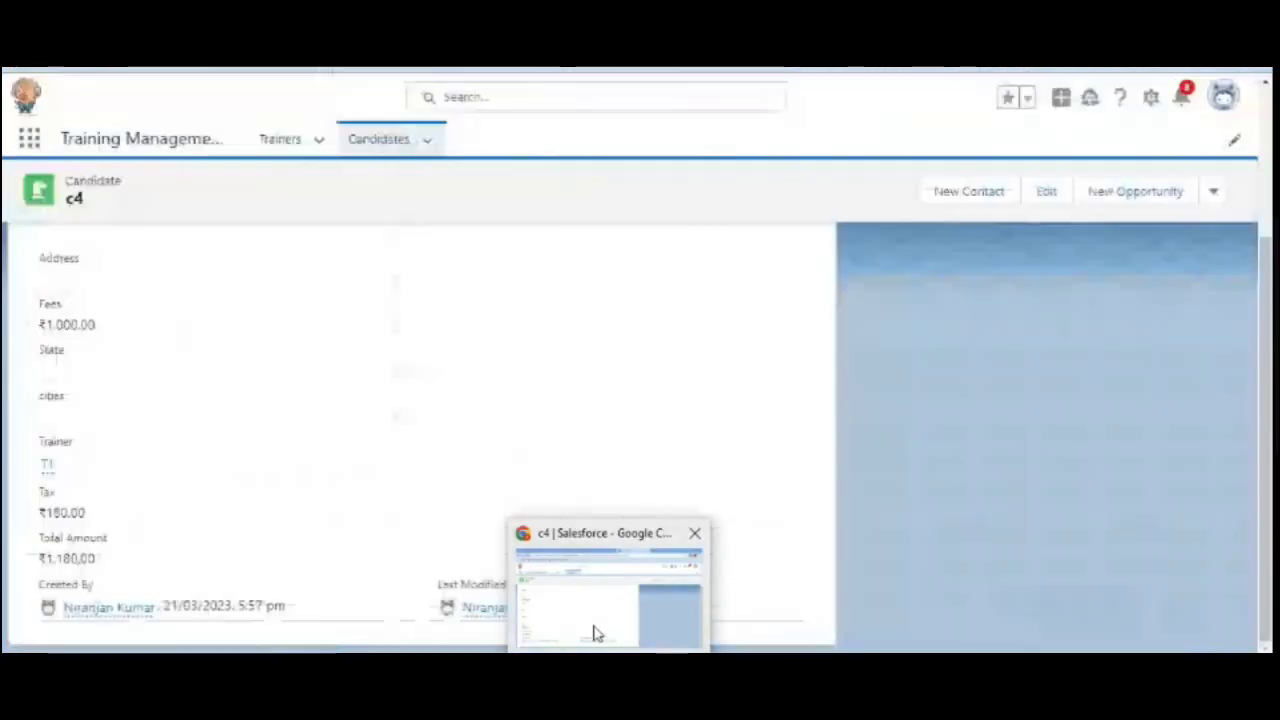
pyautogui.click(597, 636)
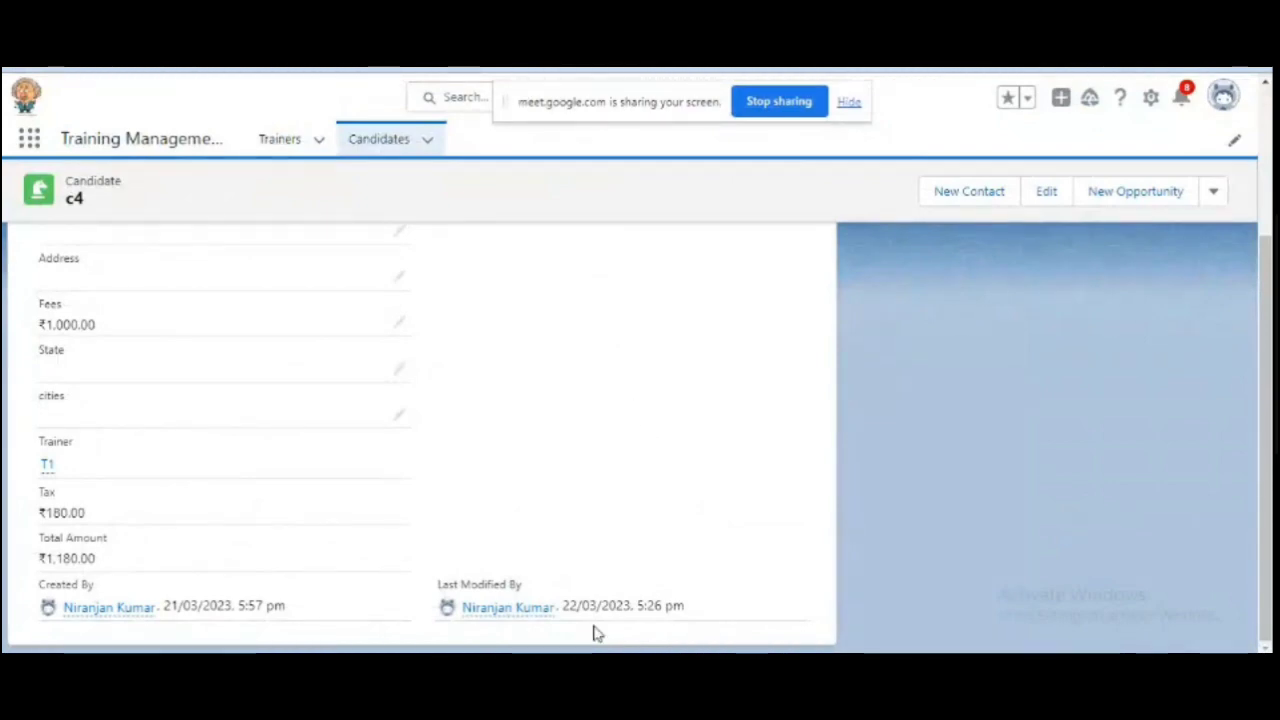
pyautogui.hotkey('ctrl', 'Tab')
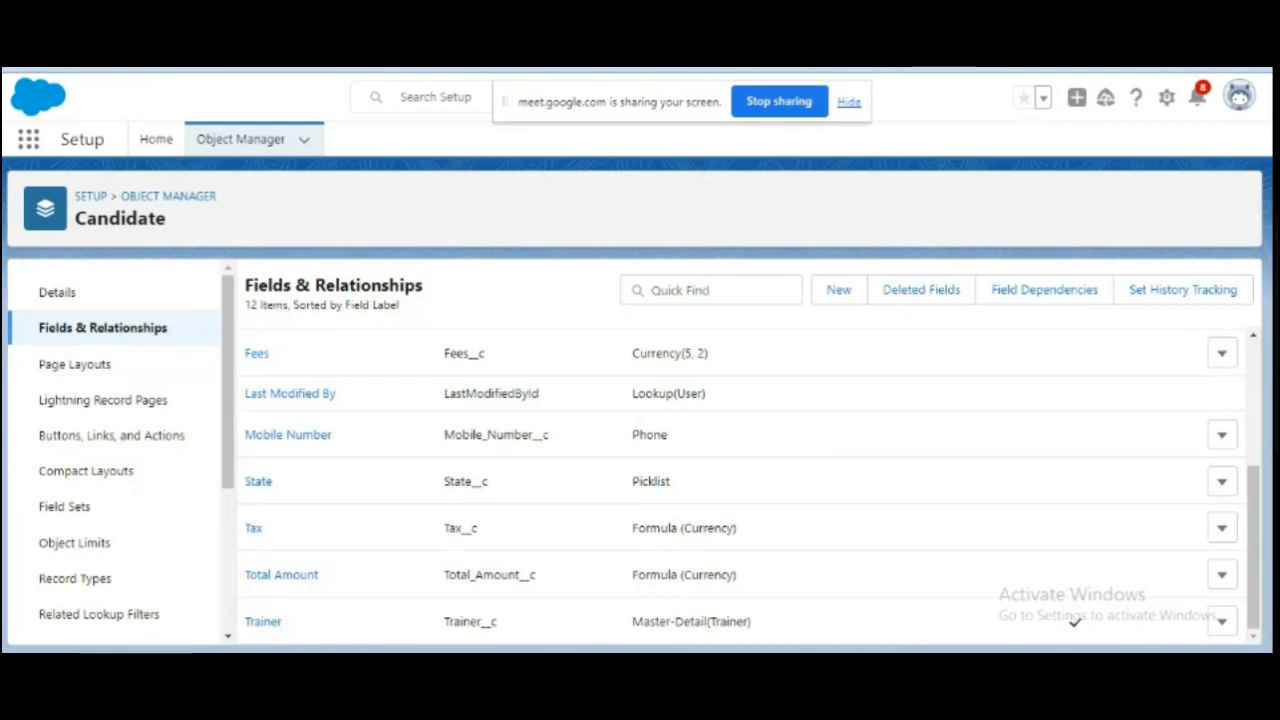
pyautogui.click(836, 292)
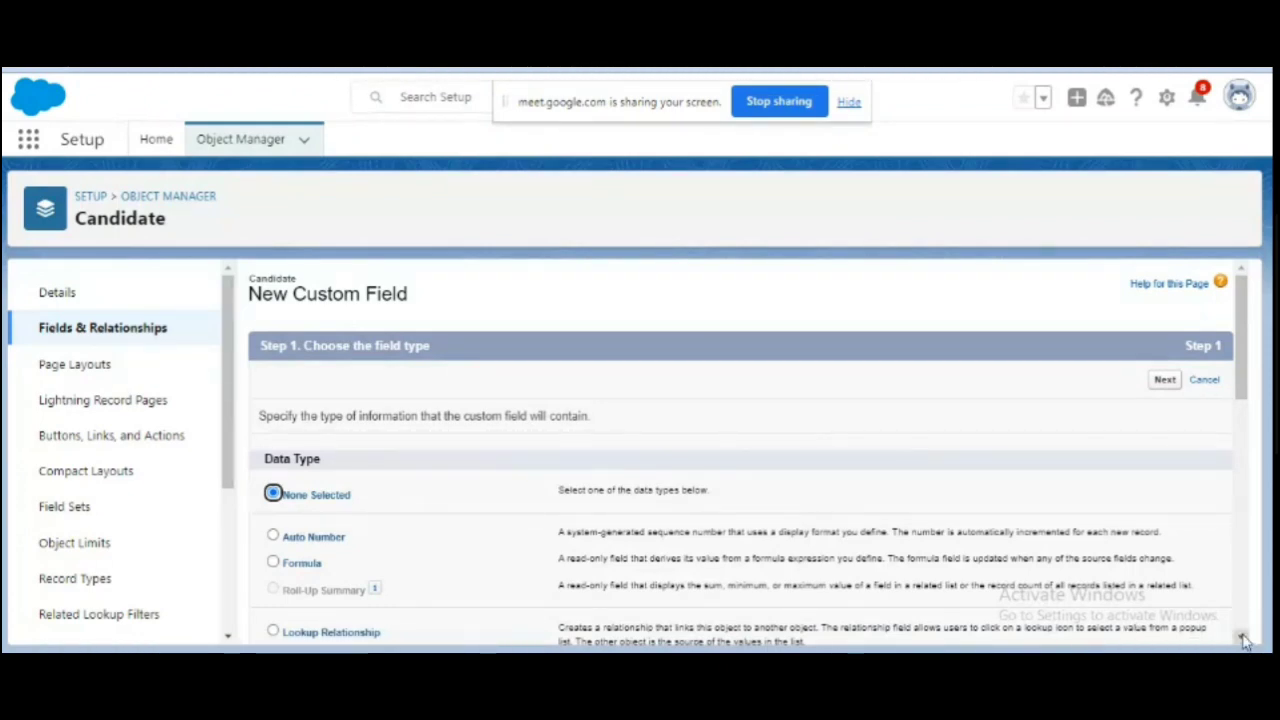
pyautogui.scroll(-5, 1244, 638)
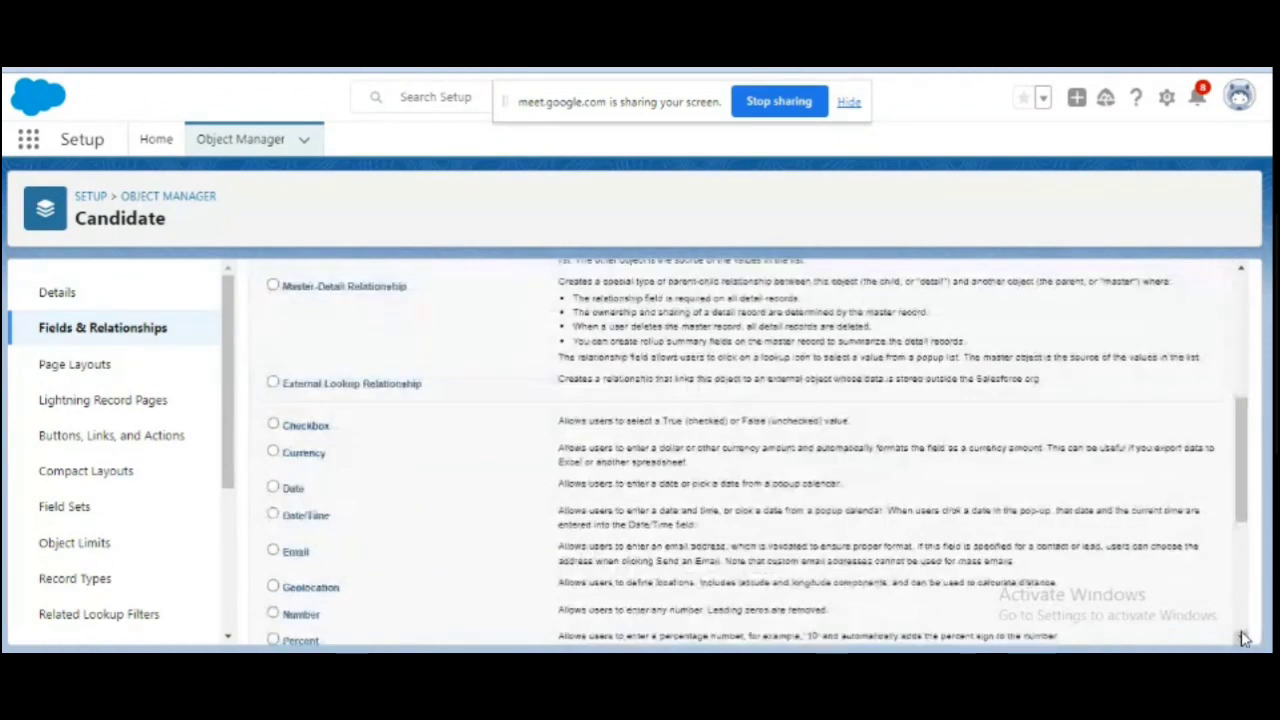
pyautogui.click(275, 614)
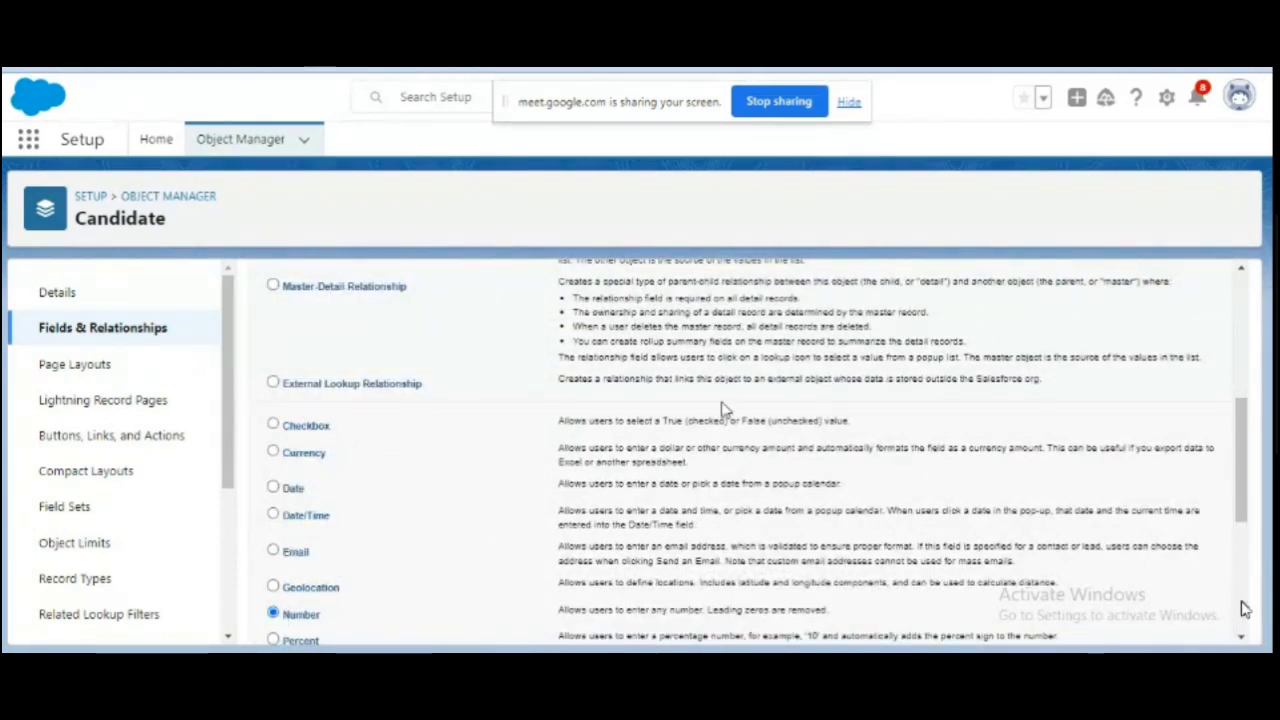
pyautogui.scroll(-3, 1243, 609)
pyautogui.click(1166, 623)
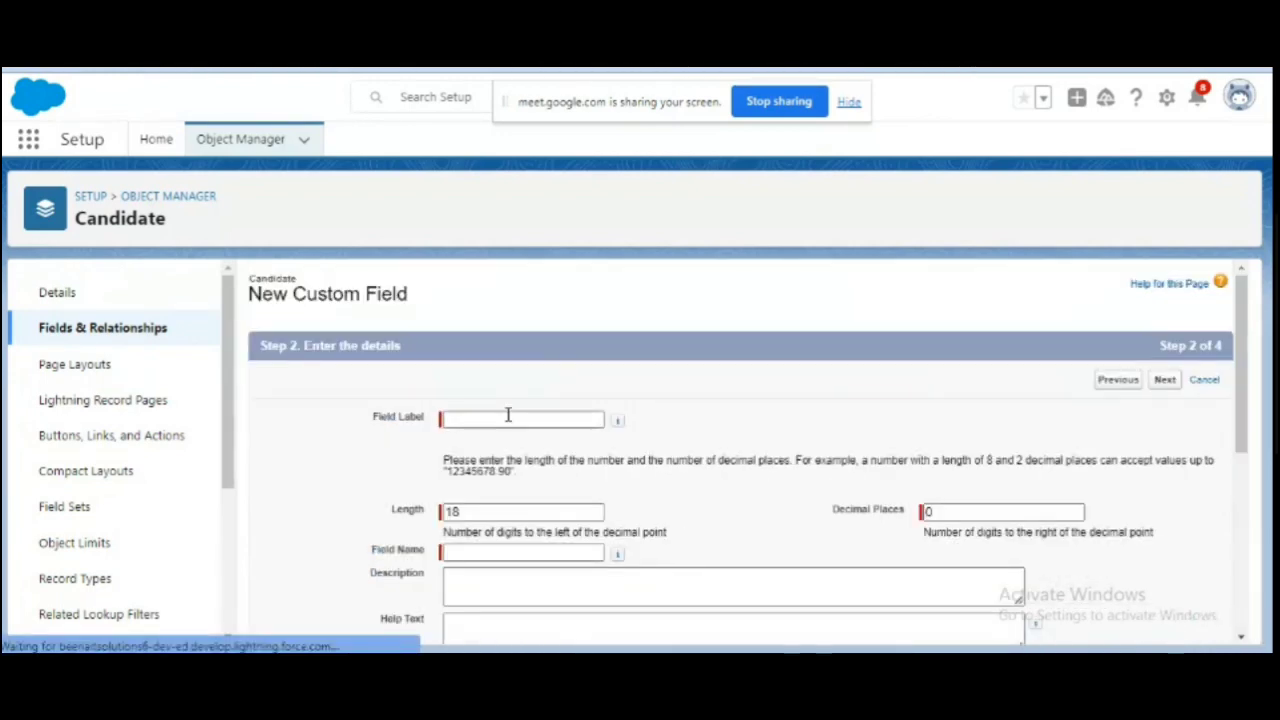
# Step: Label the new number field Input Number, with a length of 12 and 3 decimal places
pyautogui.click(508, 421)
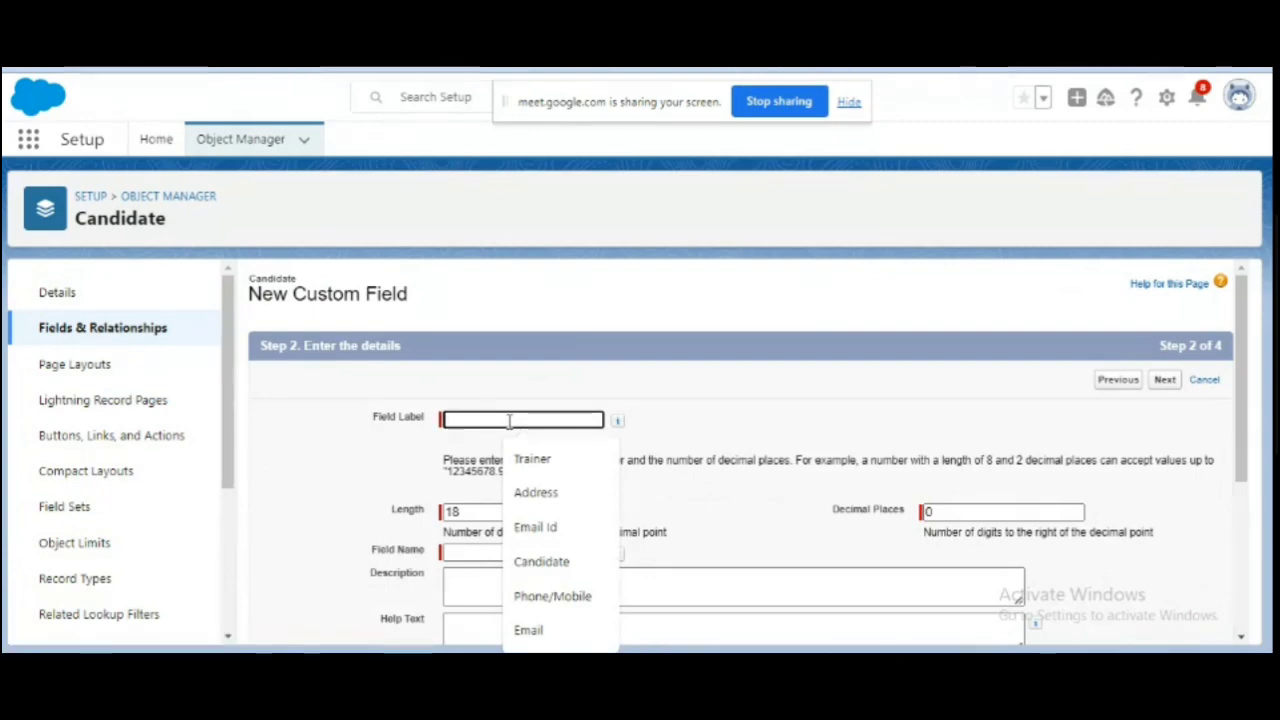
pyautogui.write('Inp')
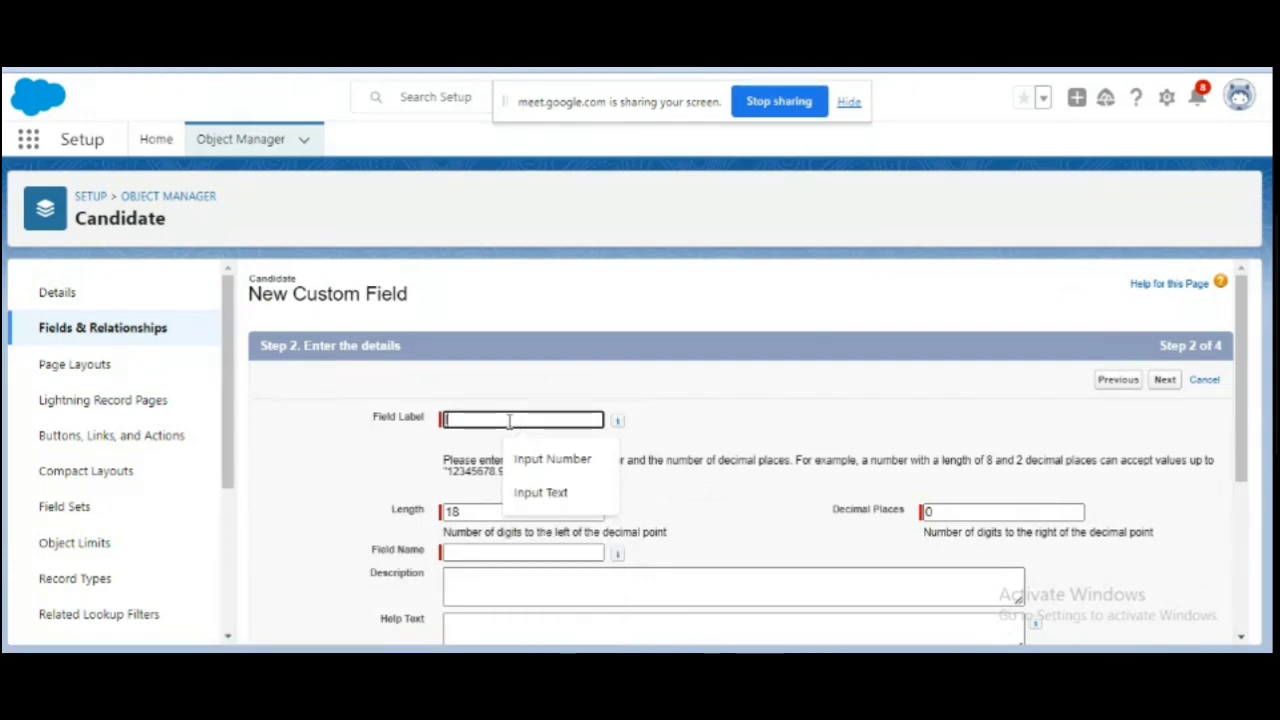
pyautogui.write('ut')
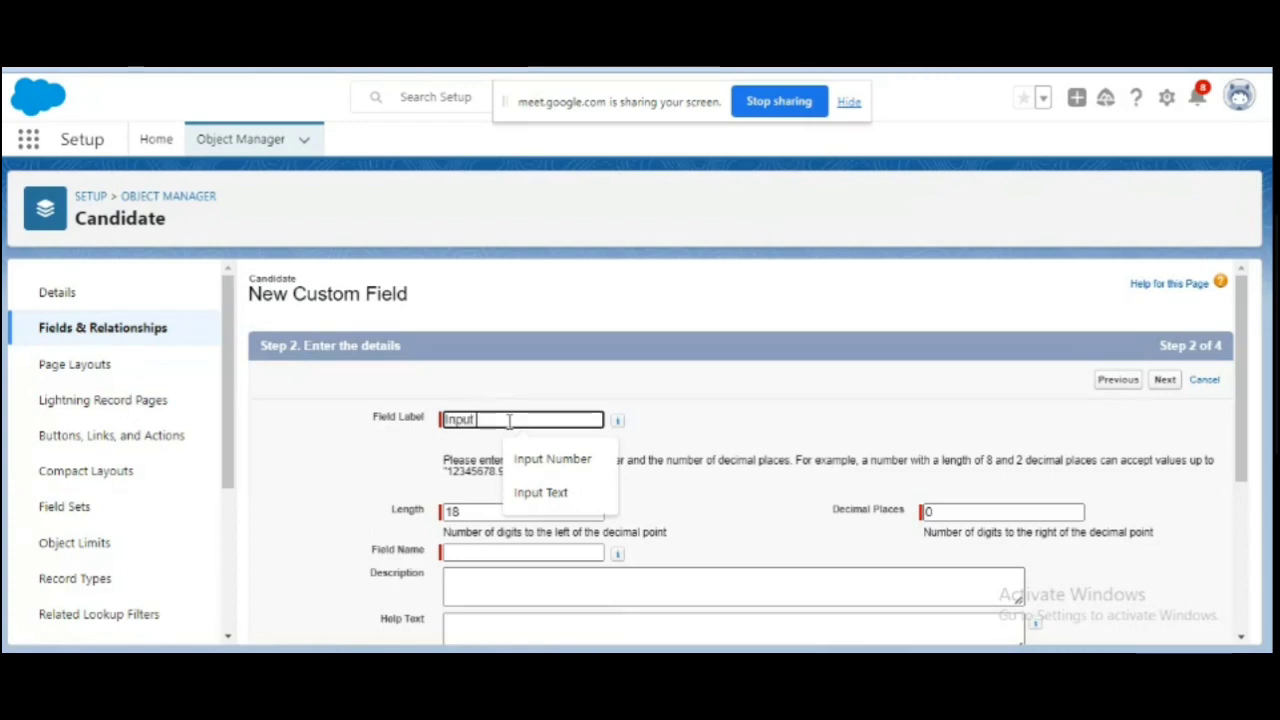
pyautogui.write(' Number')
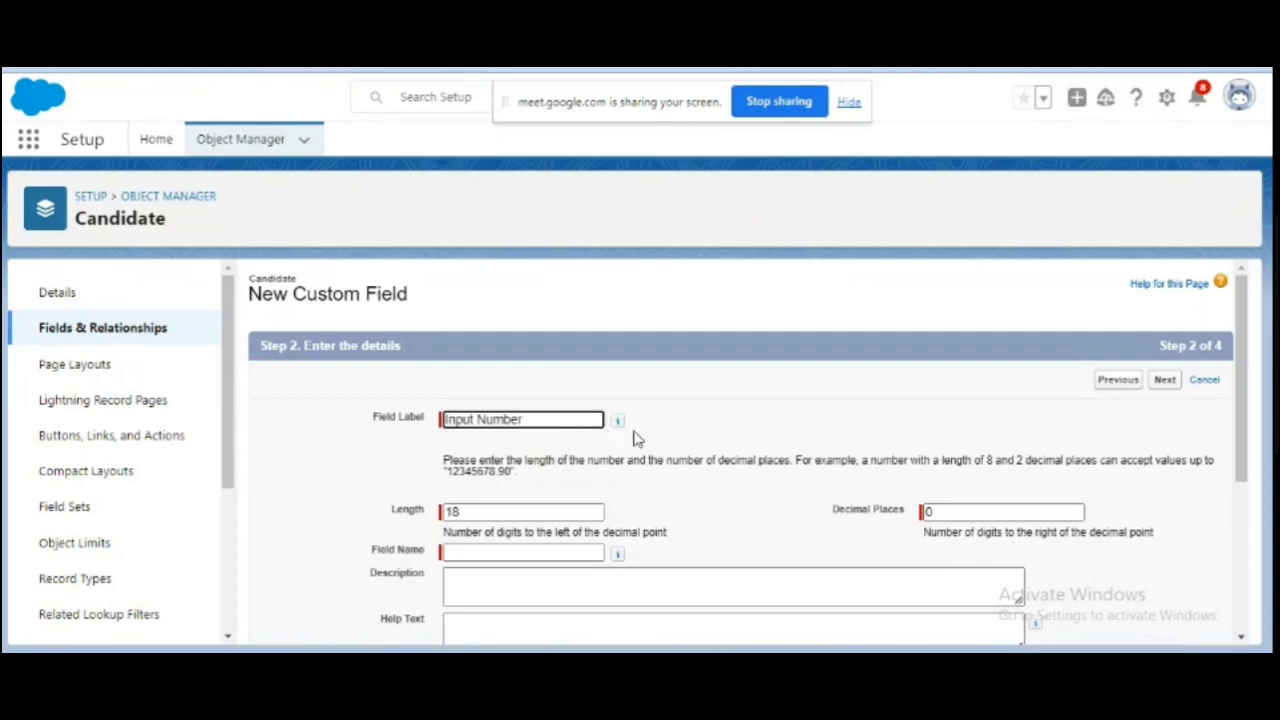
pyautogui.click(519, 514)
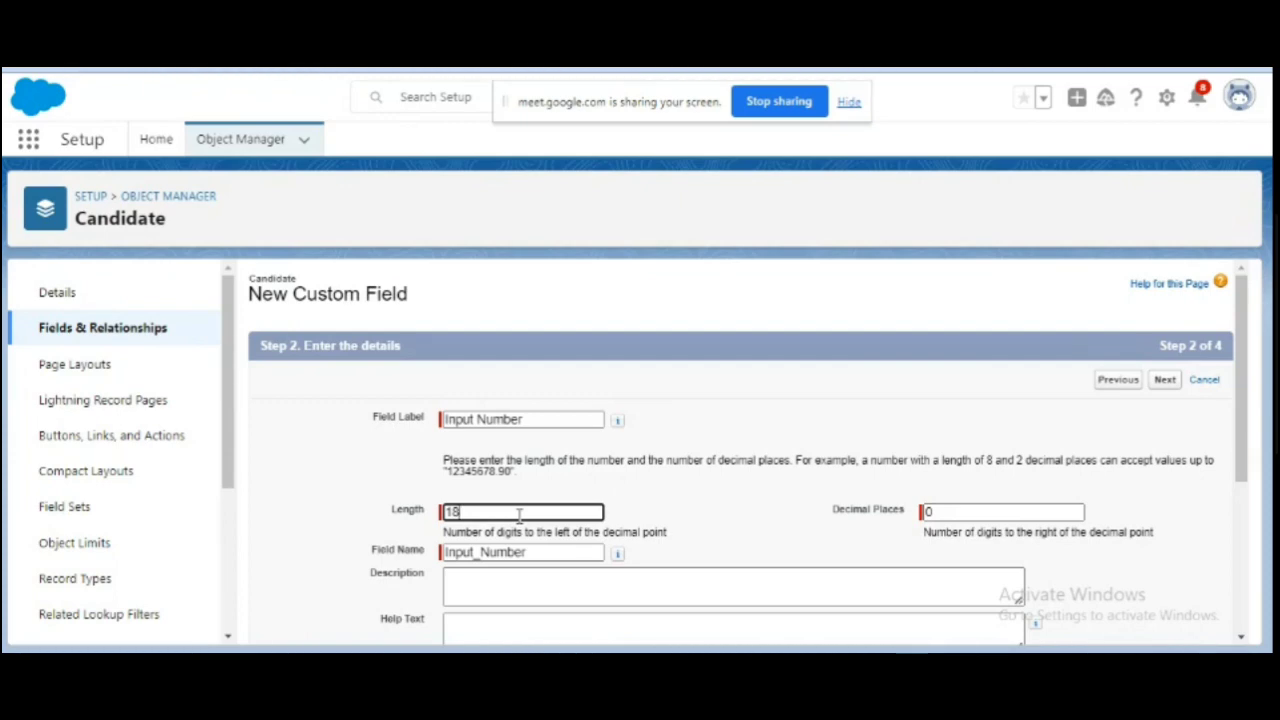
pyautogui.press('BackSpace')
pyautogui.write('2')
pyautogui.click(965, 508)
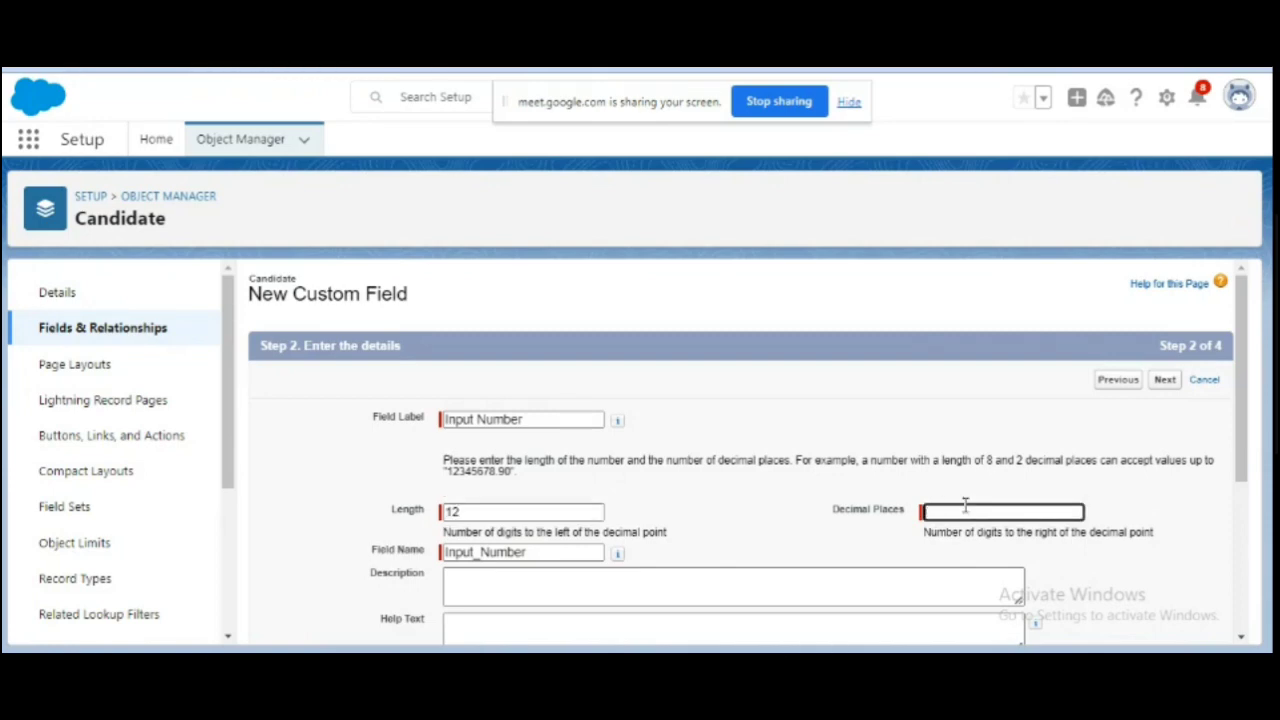
pyautogui.write('3')
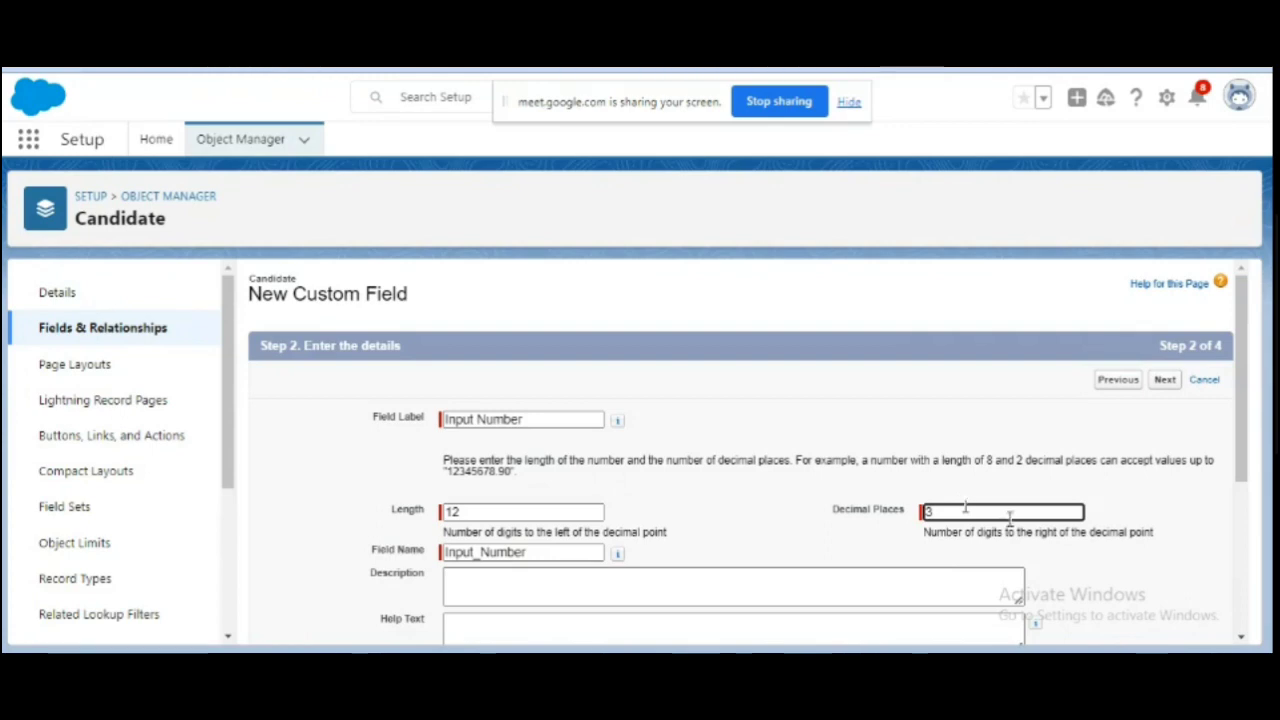
# Step: Keep the remaining default options for the Input Number field and continue to field-level security
pyautogui.click(1176, 585)
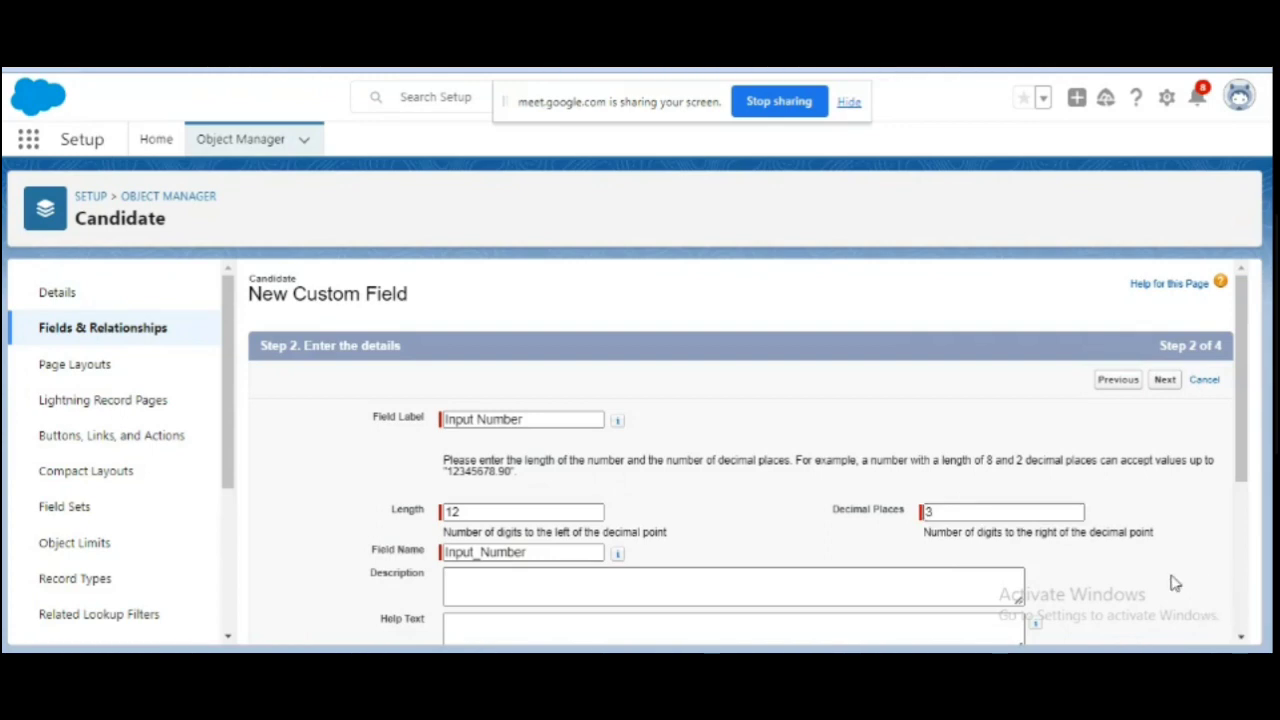
pyautogui.click(1243, 636)
pyautogui.click(1243, 636)
pyautogui.click(1243, 636)
pyautogui.click(1243, 637)
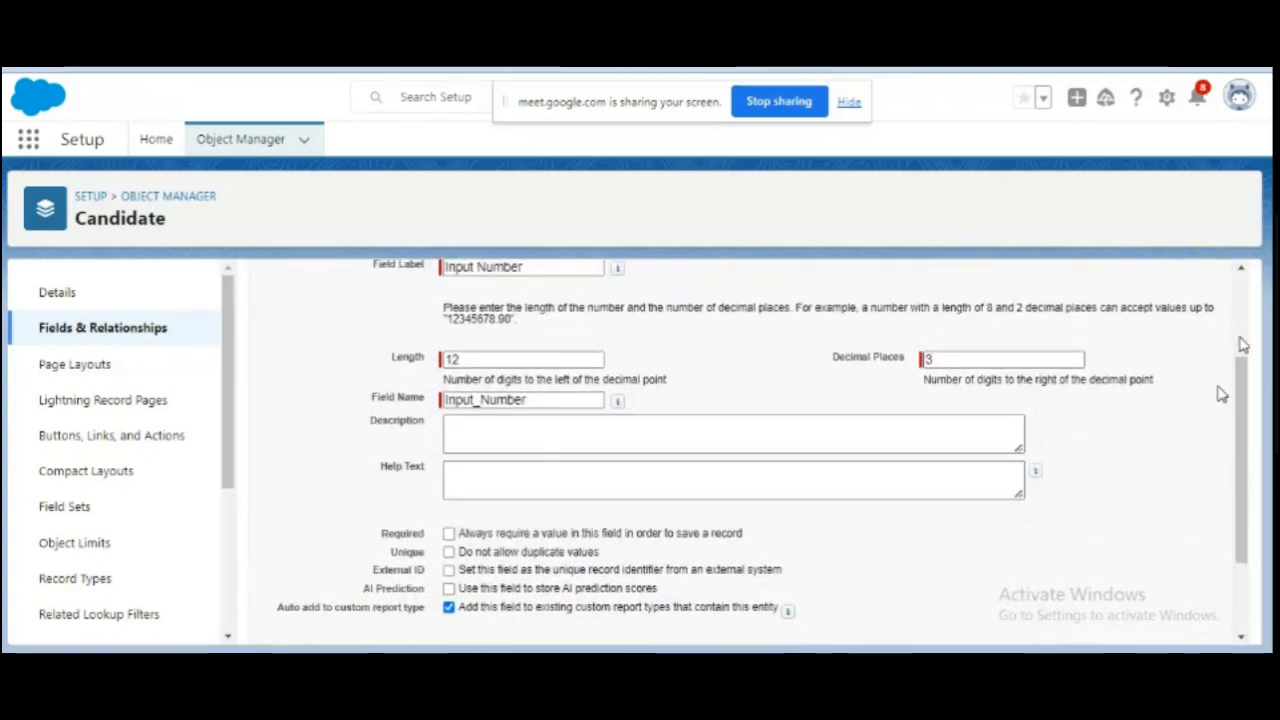
pyautogui.click(1243, 636)
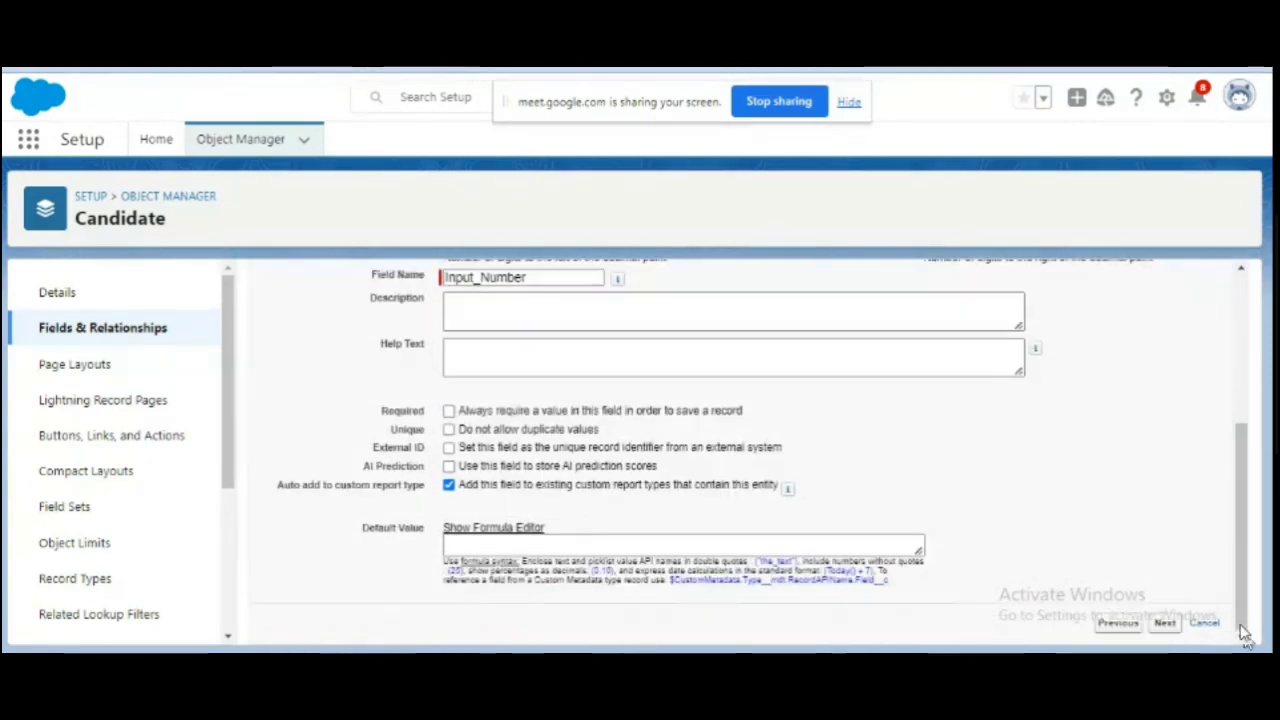
pyautogui.click(1165, 624)
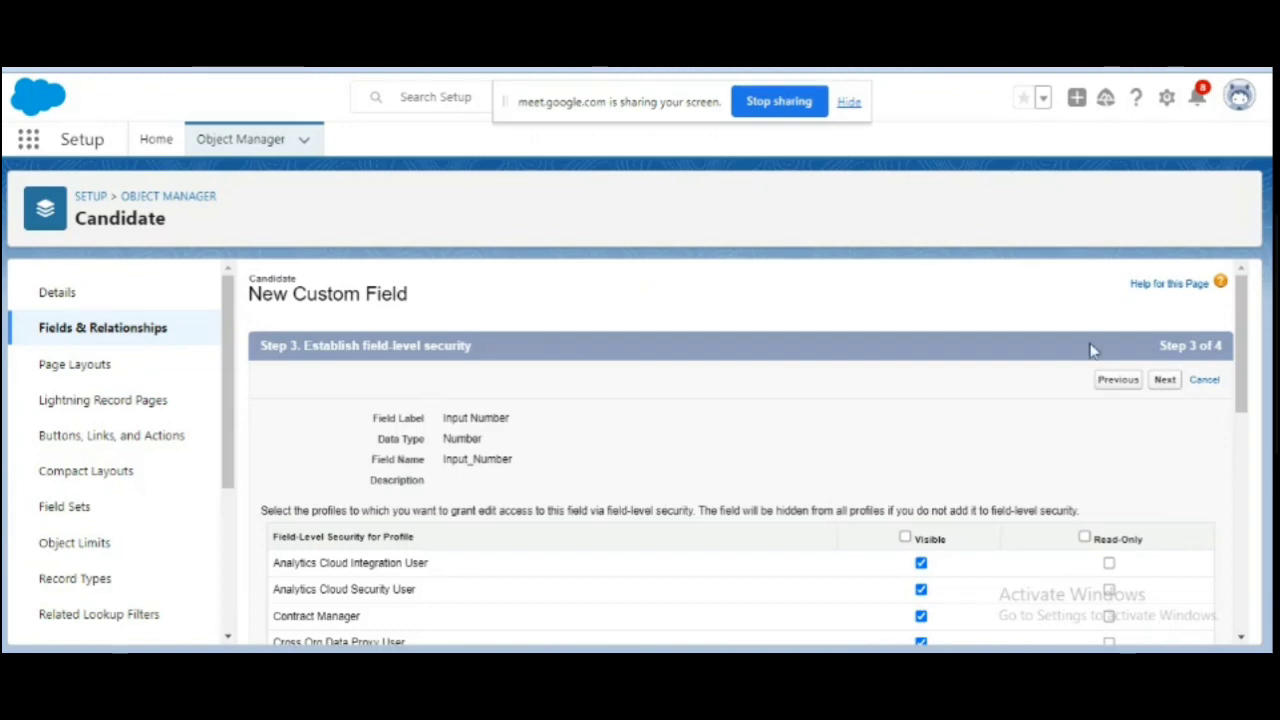
# Step: Go back to the field type choice and review the data type selected for the Input Number field
pyautogui.click(1120, 385)
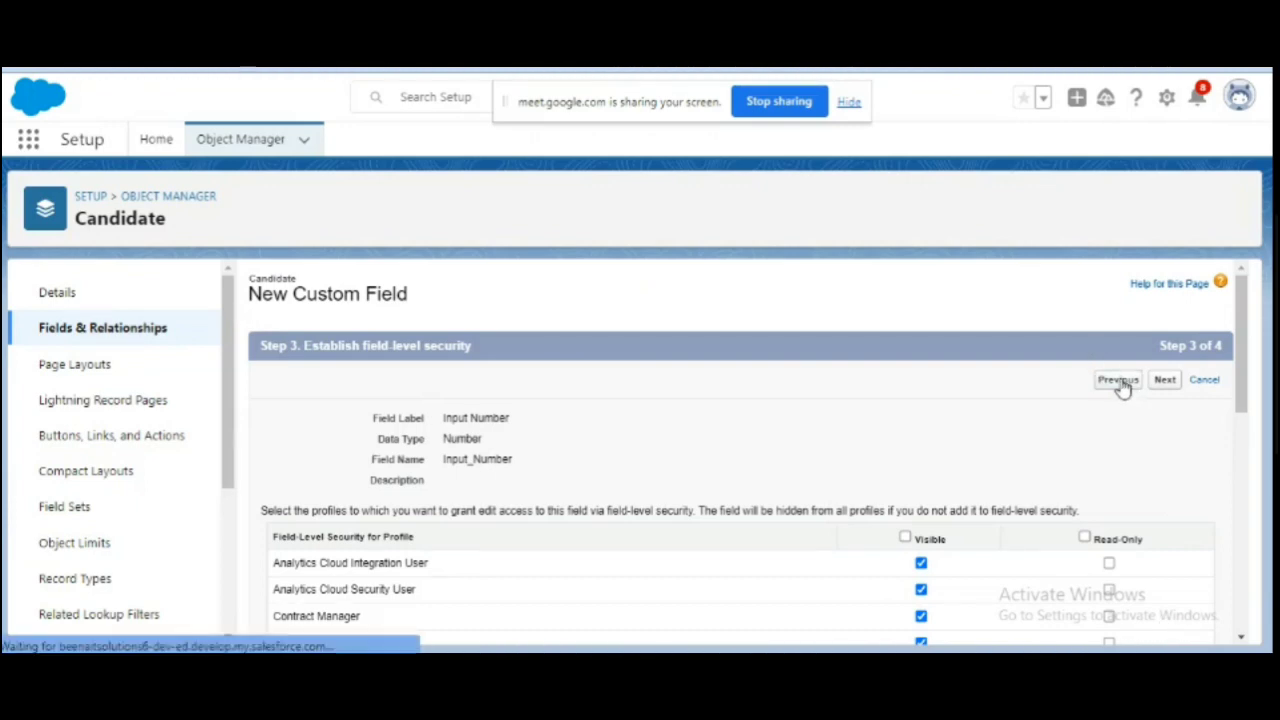
pyautogui.click(1120, 382)
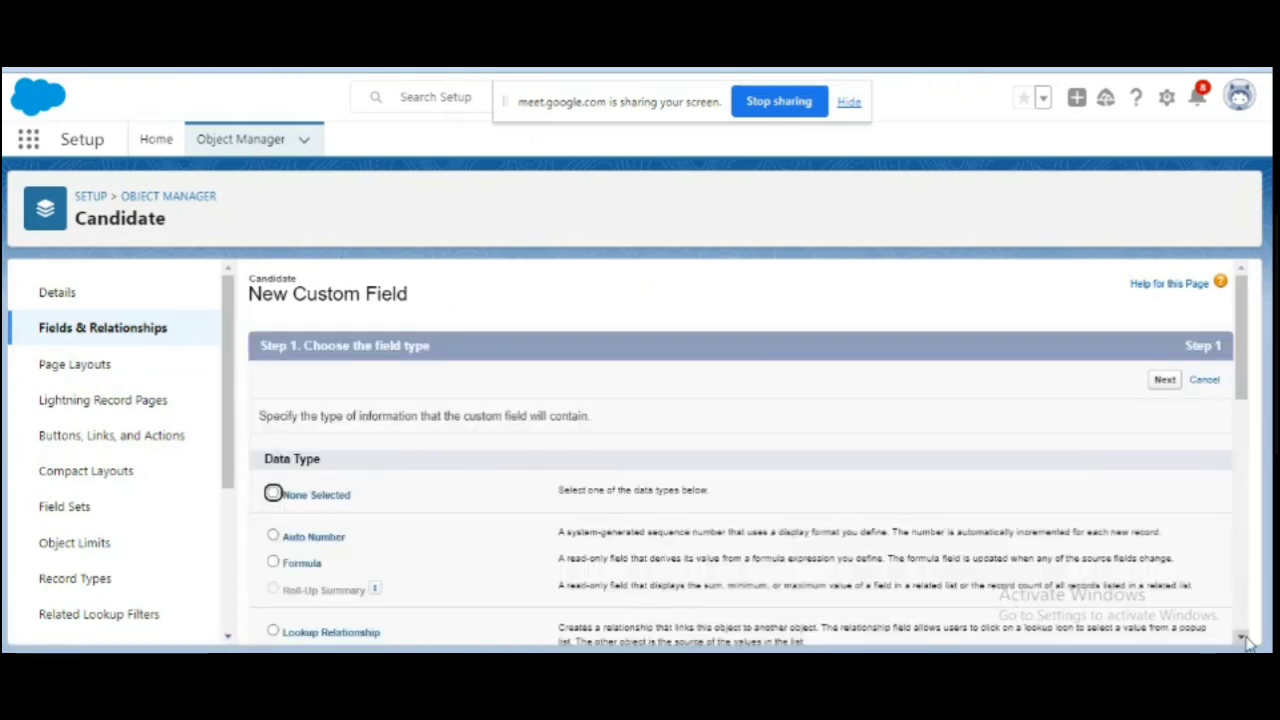
pyautogui.moveTo(1246, 642); pyautogui.dragTo(1246, 642)
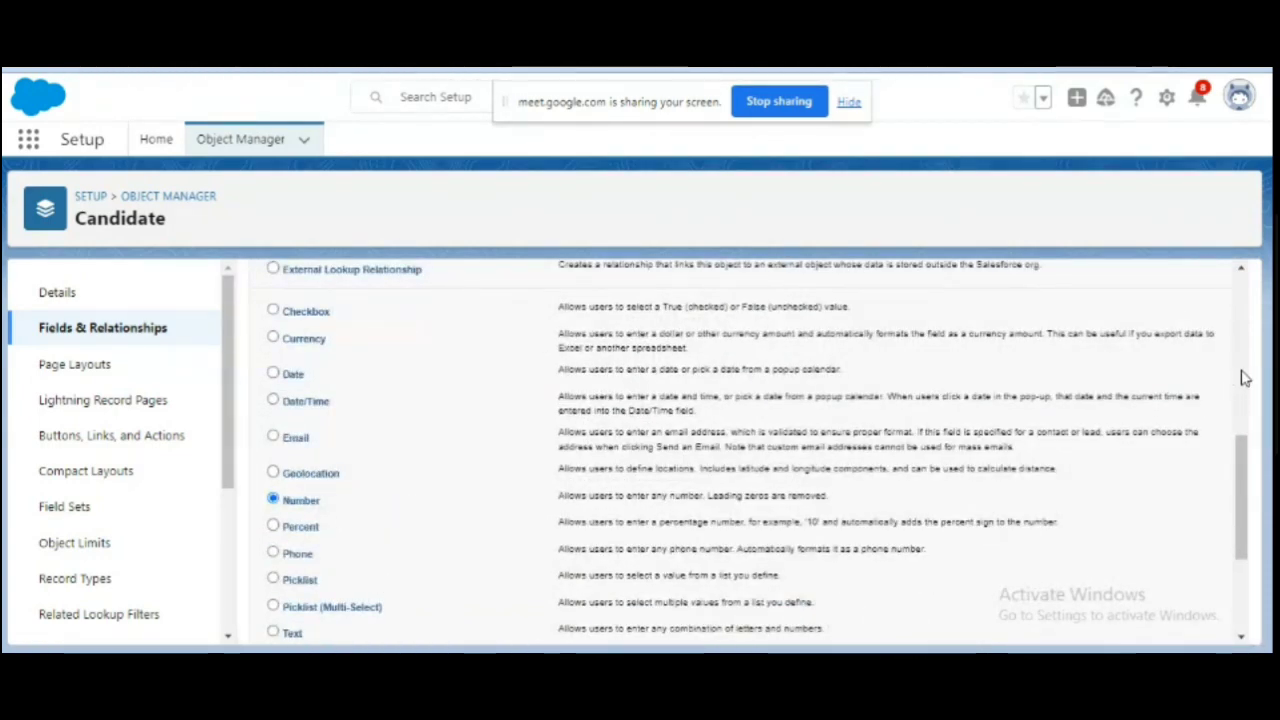
pyautogui.scroll(3, 1245, 378)
pyautogui.scroll(2, 1240, 370)
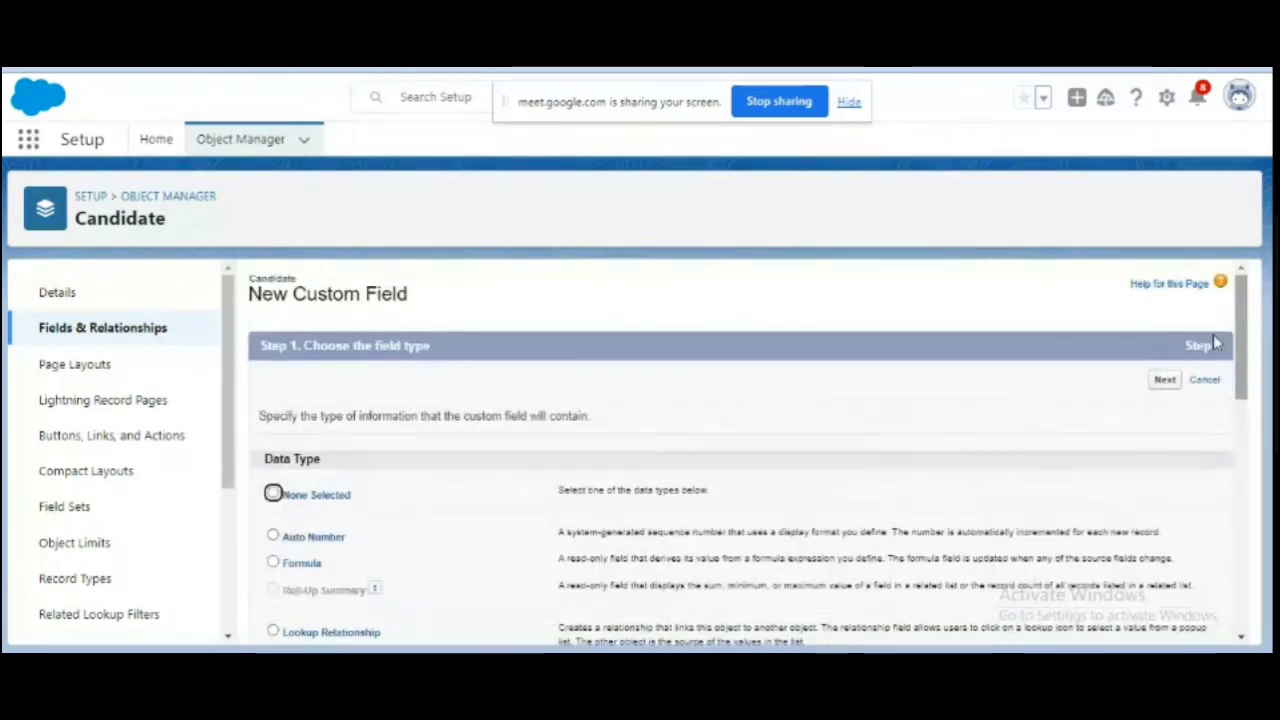
# Step: Advance the Input Number field through its details and field-level security, keeping the default profile visibility
pyautogui.click(1168, 381)
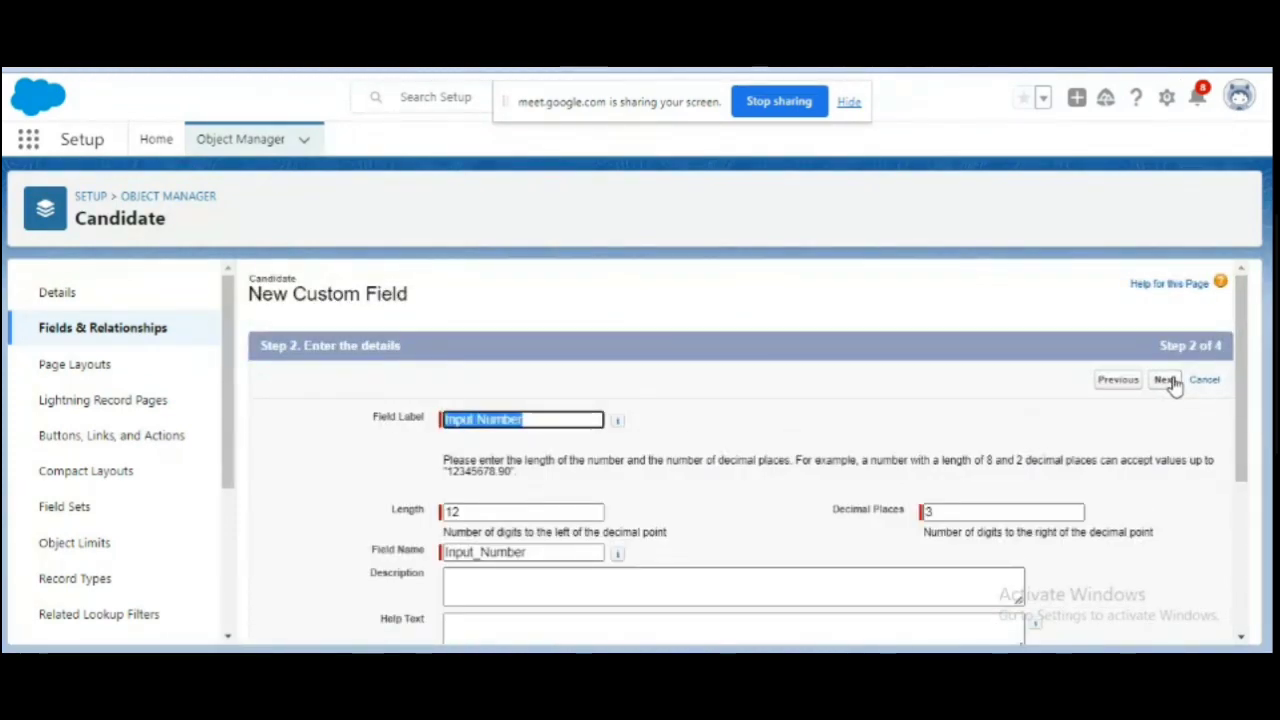
pyautogui.click(1166, 381)
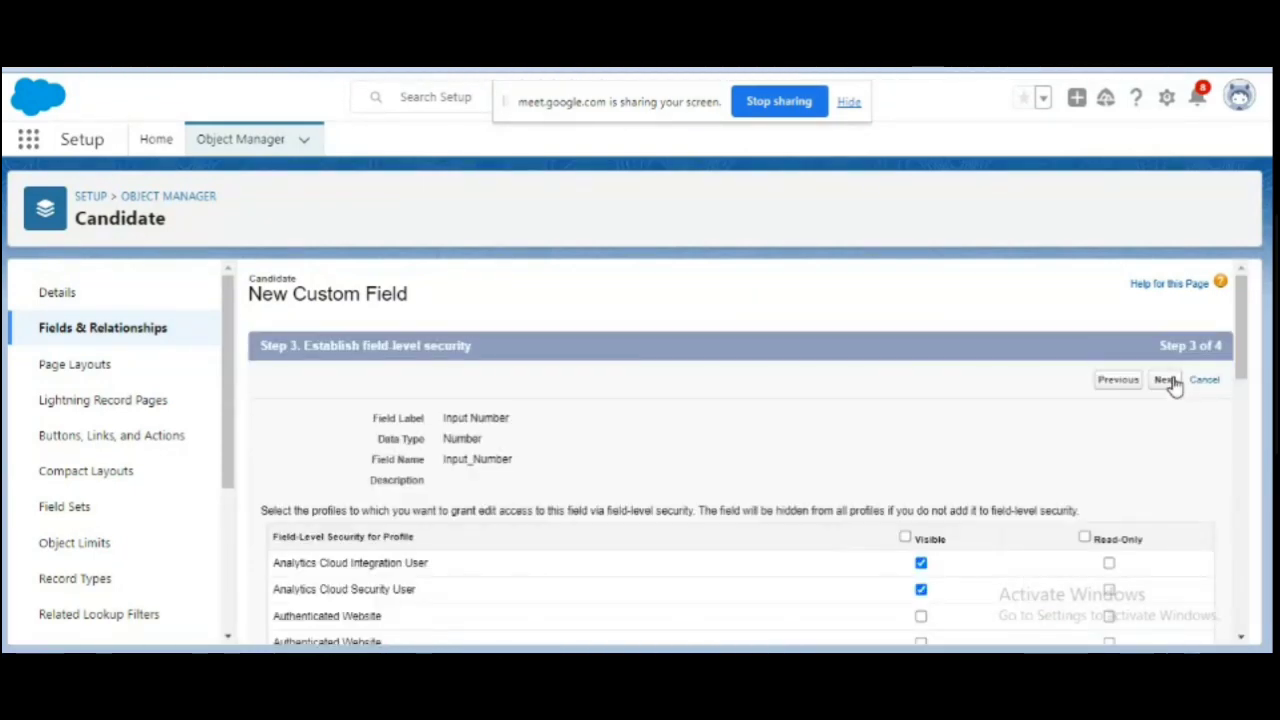
pyautogui.click(1171, 382)
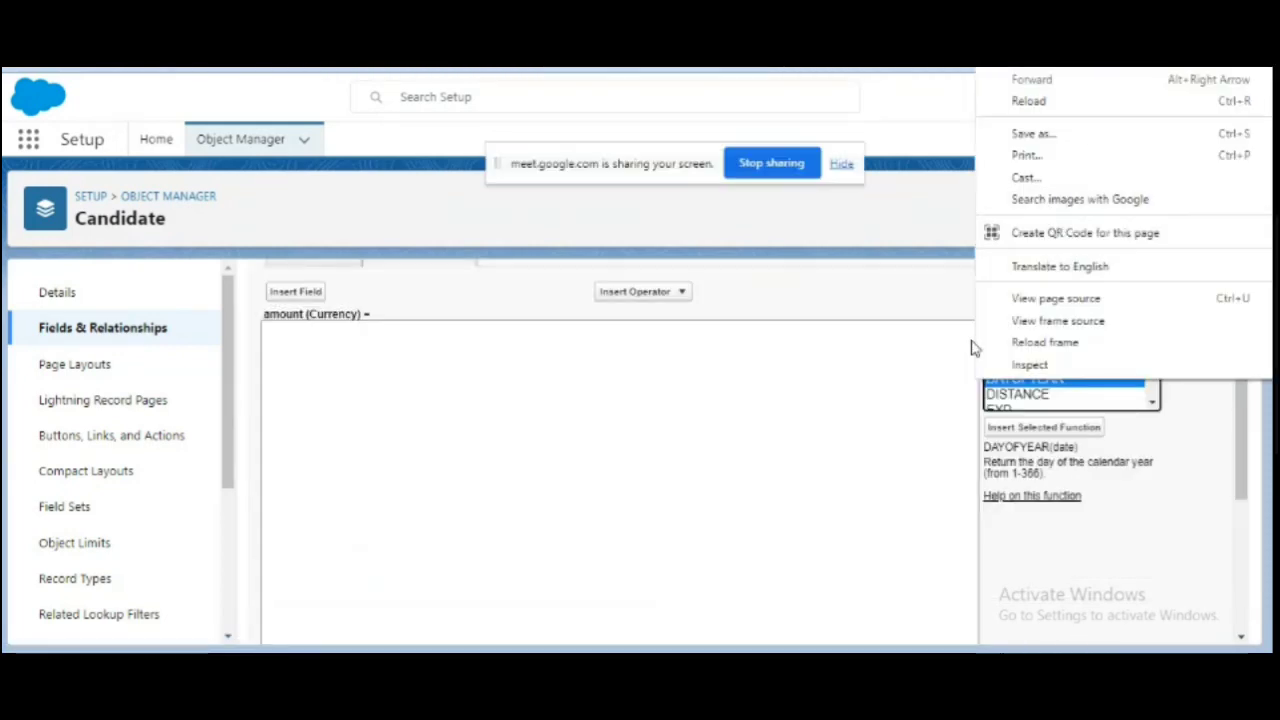
# Step: Copy the DAYOFYEAR(date) syntax from the function description in the amount field's formula editor
pyautogui.click(953, 365)
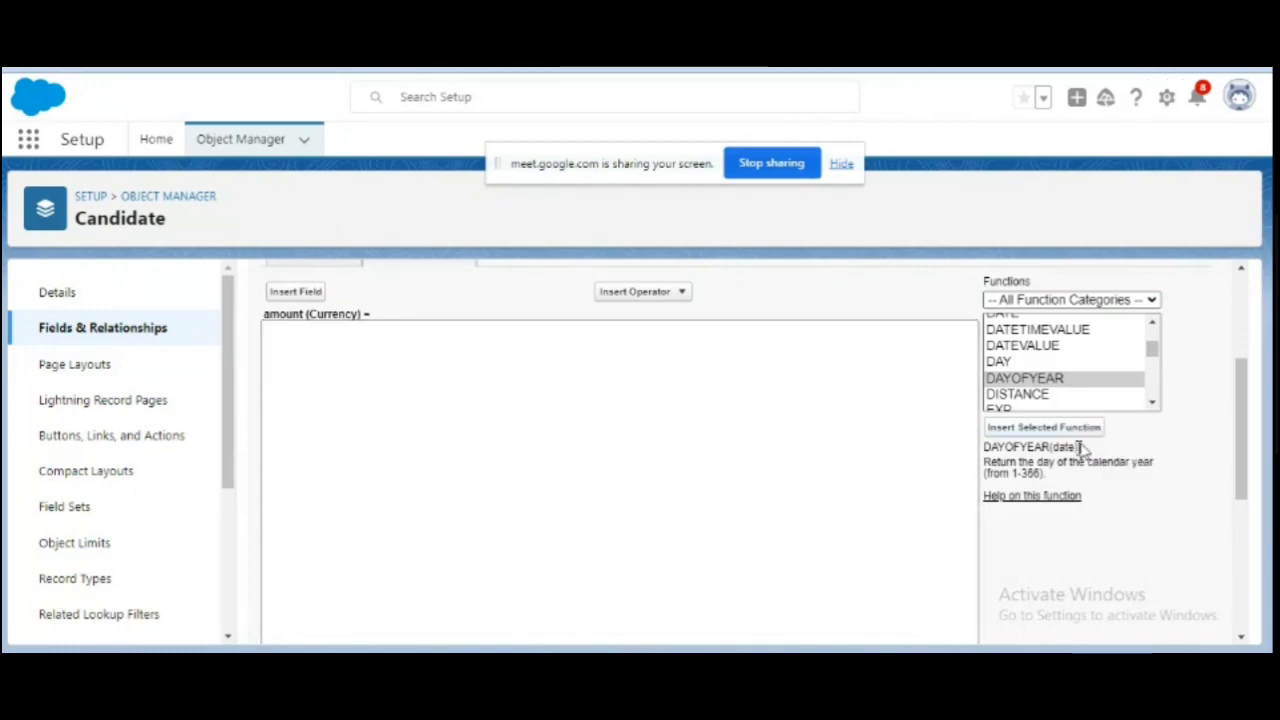
pyautogui.moveTo(1080, 449); pyautogui.dragTo(985, 462)
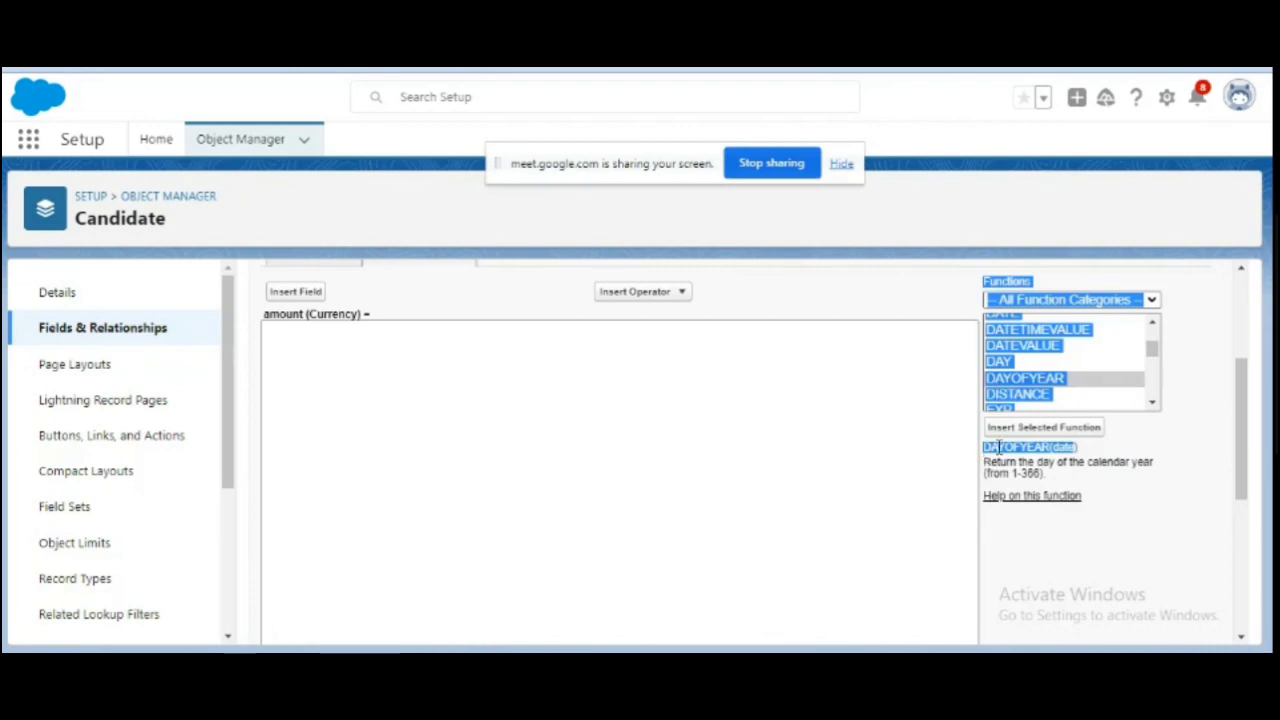
pyautogui.click(998, 447)
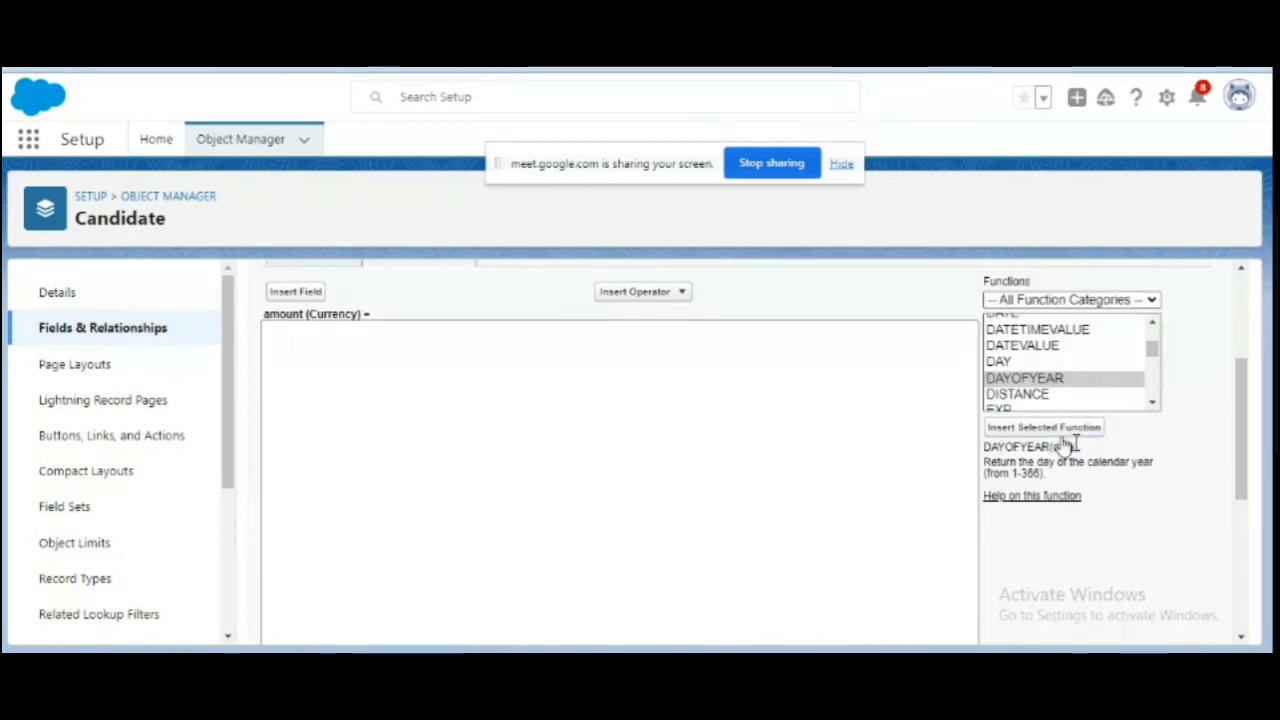
pyautogui.moveTo(1078, 447); pyautogui.dragTo(985, 449)
pyautogui.hotkey('ctrl', 'c')
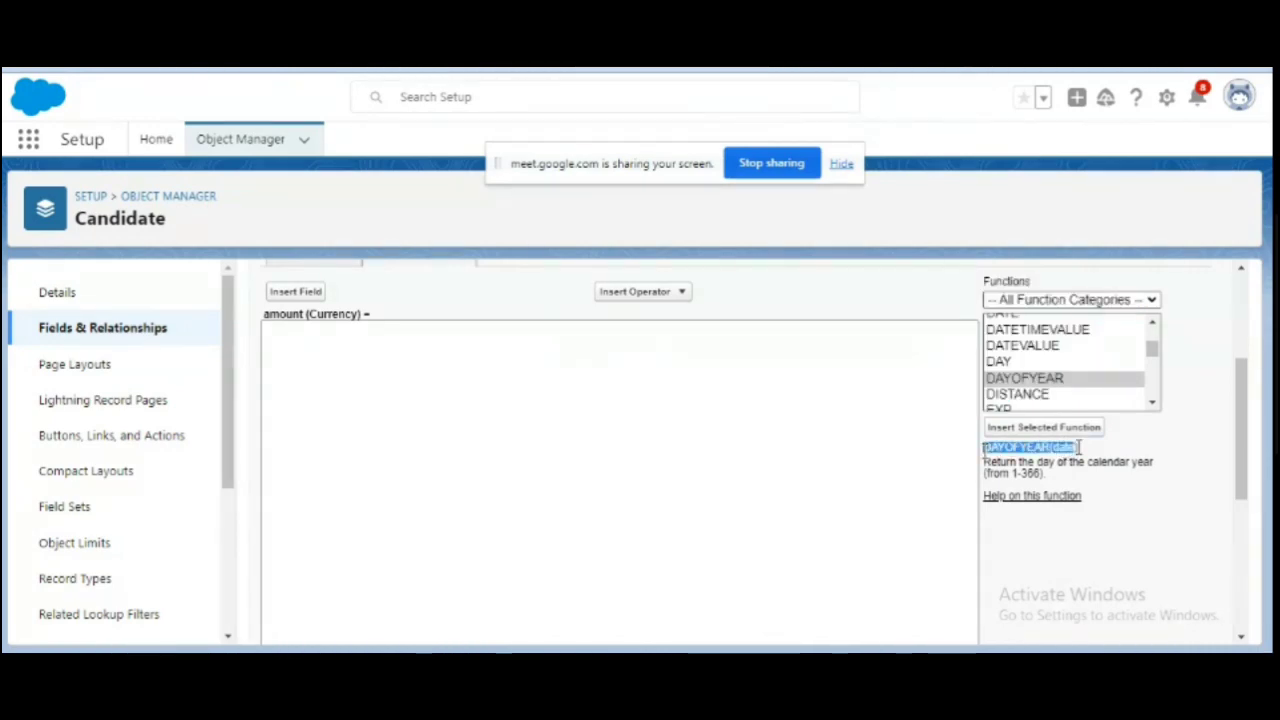
pyautogui.rightClick(1003, 450)
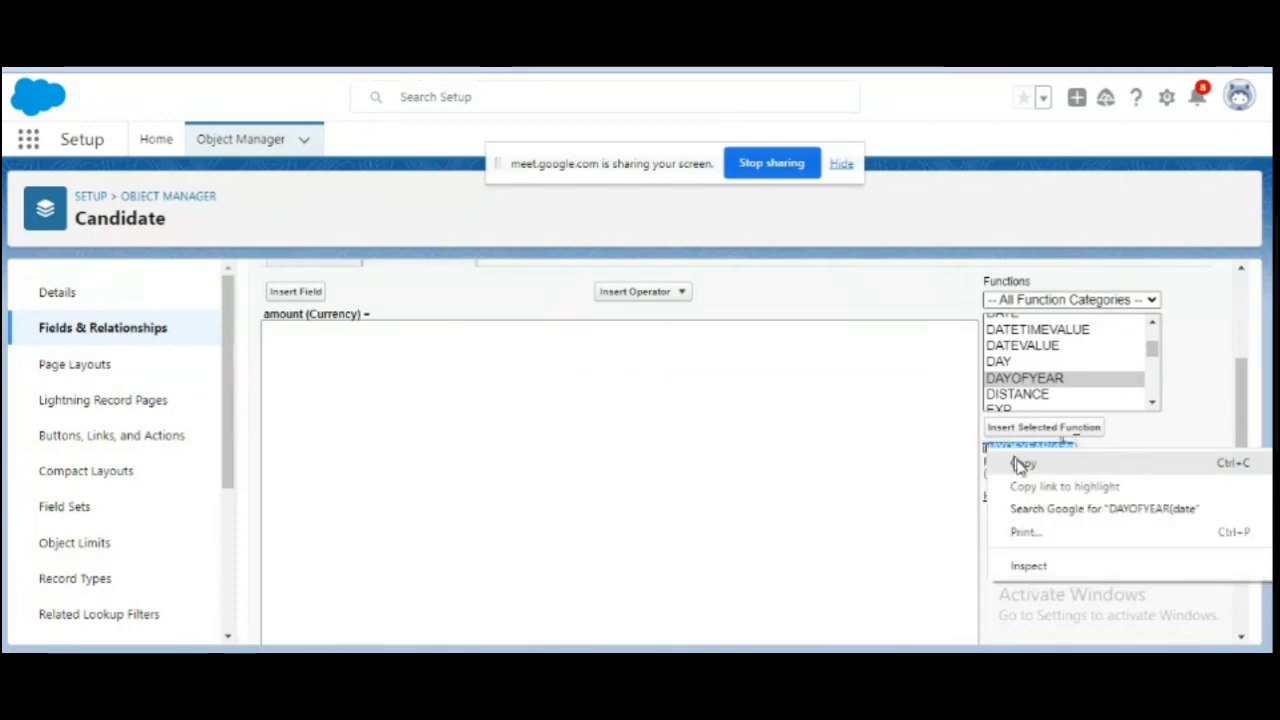
pyautogui.click(1020, 465)
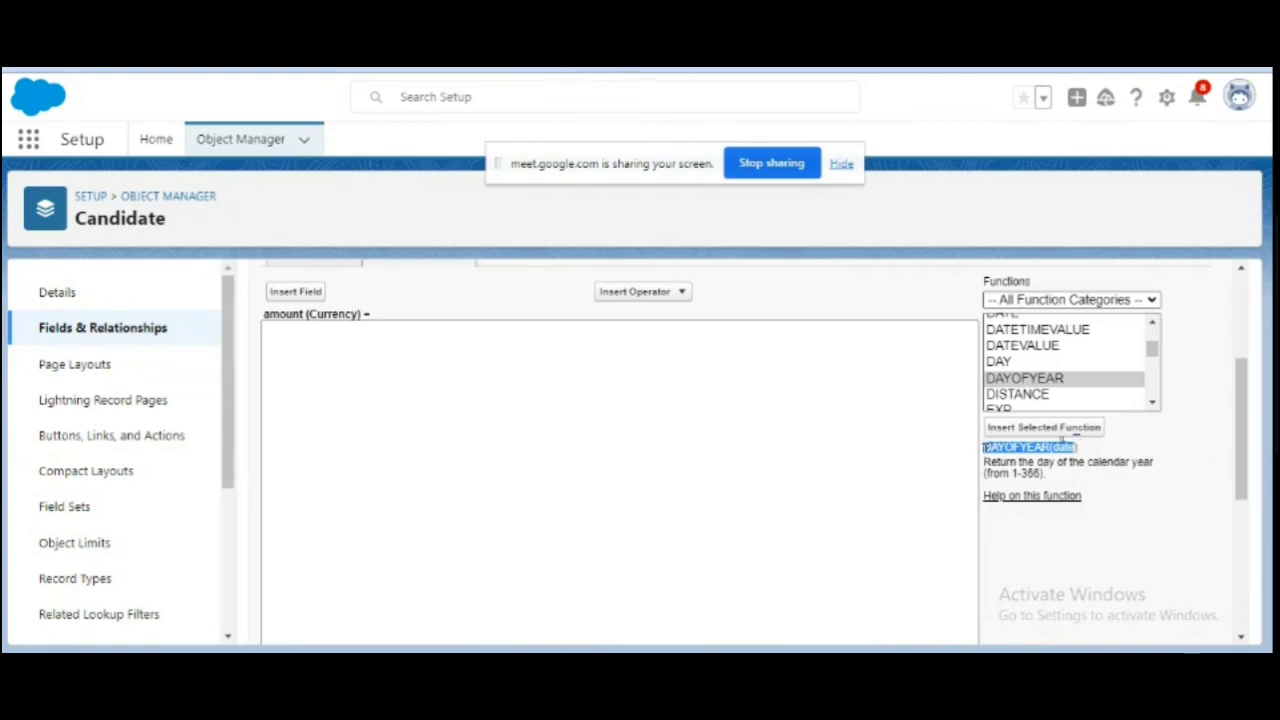
# Step: Switch to the Salesforce Help site and search it for DAYOFYEAR(date)
pyautogui.click(668, 50)
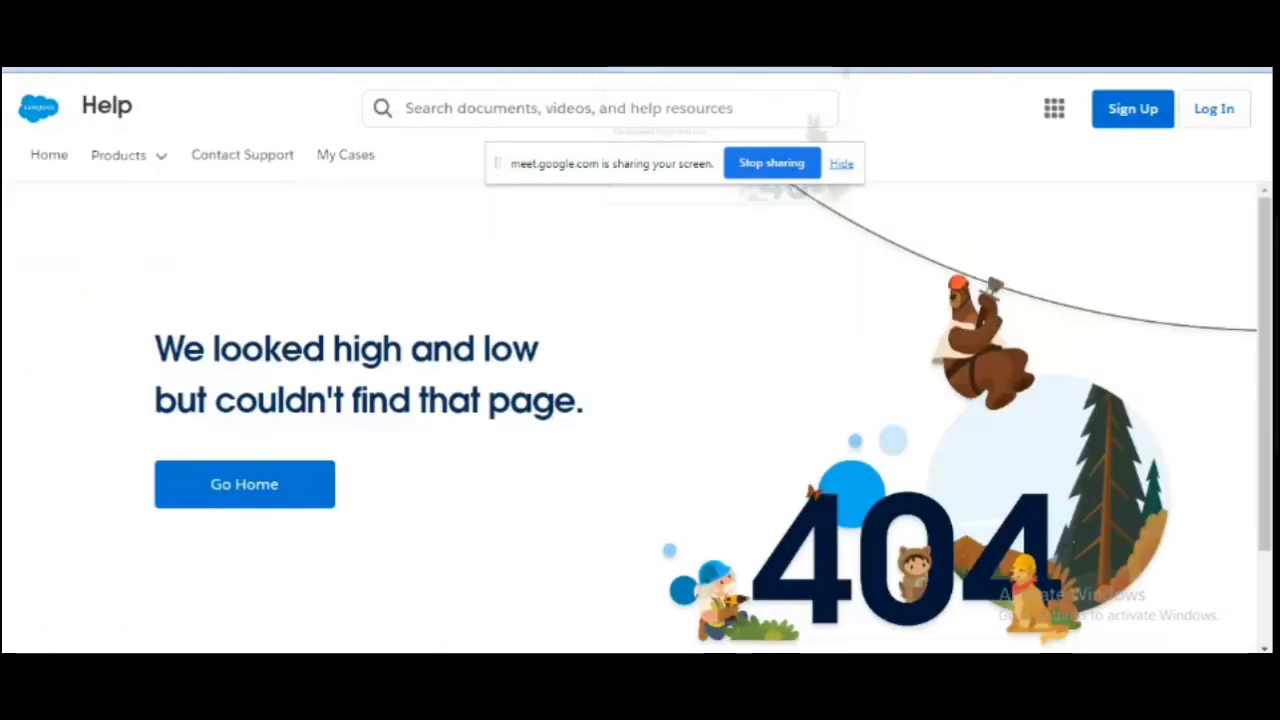
pyautogui.click(511, 110)
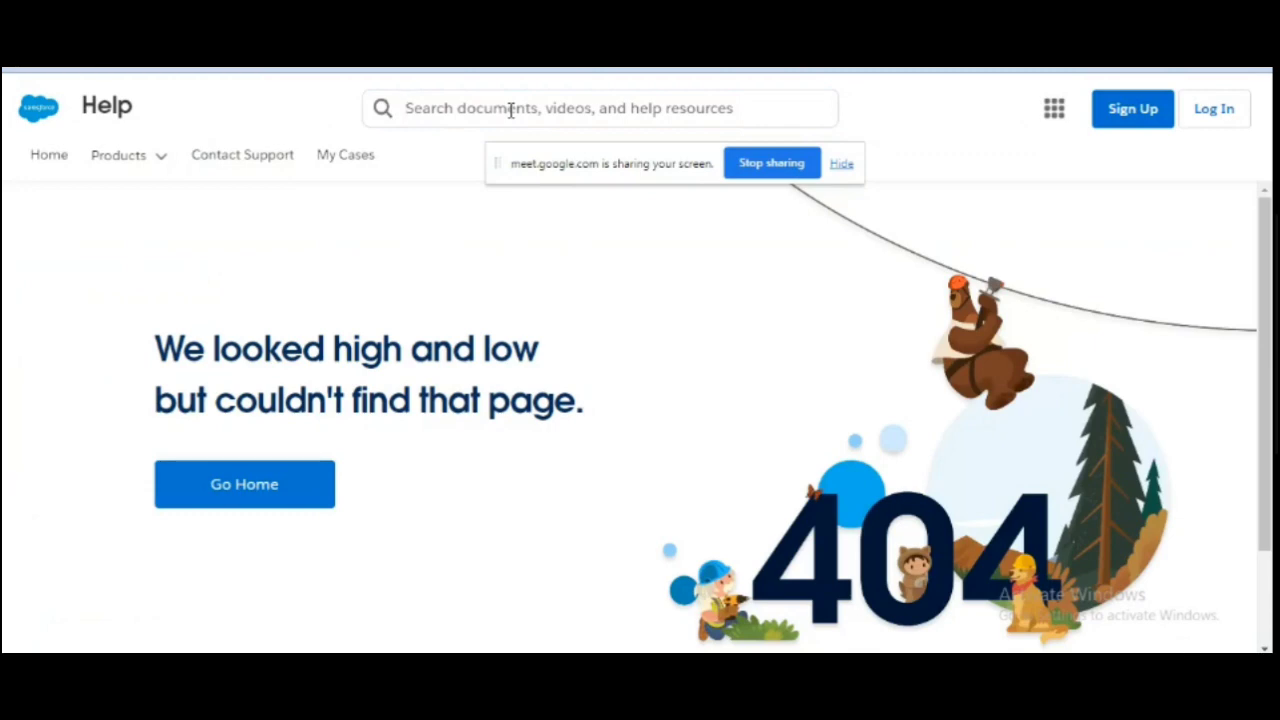
pyautogui.hotkey('ctrl', 'v')
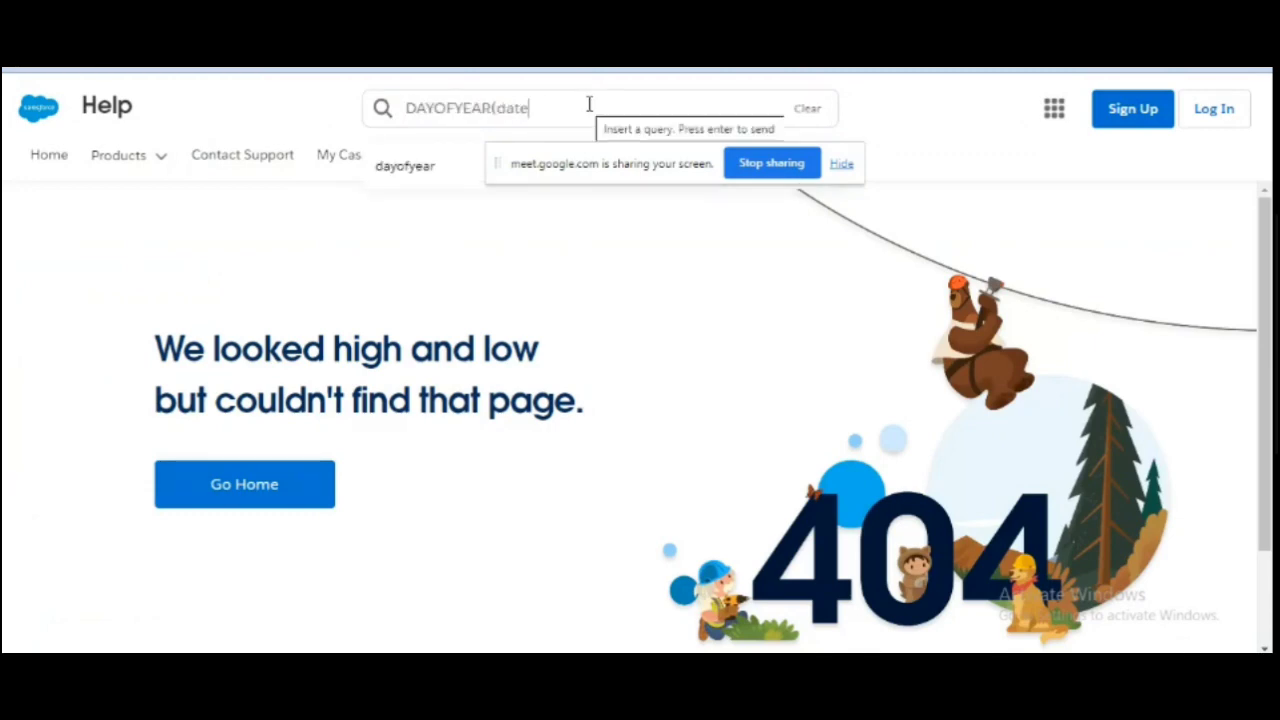
pyautogui.press('Return')
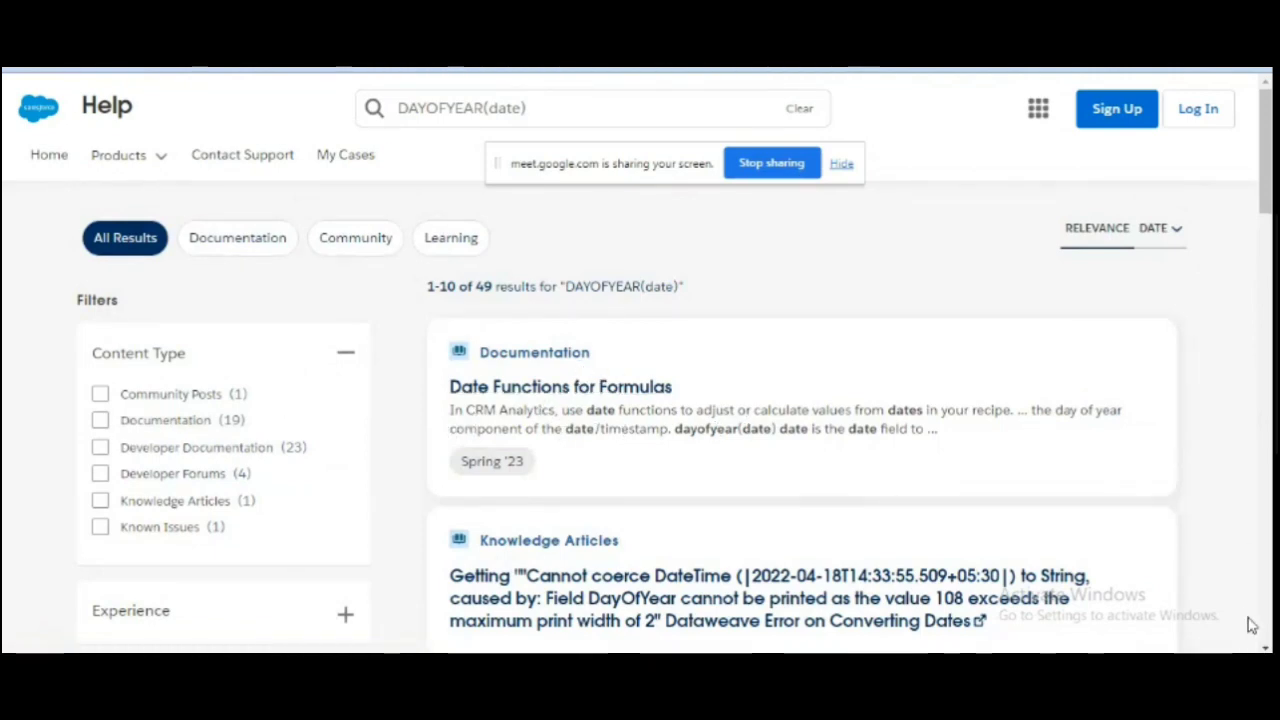
# Step: Look through the Salesforce Help search results for DAYOFYEAR(date) and switch back to the amount field's formula editor
pyautogui.scroll(-5, 1263, 648)
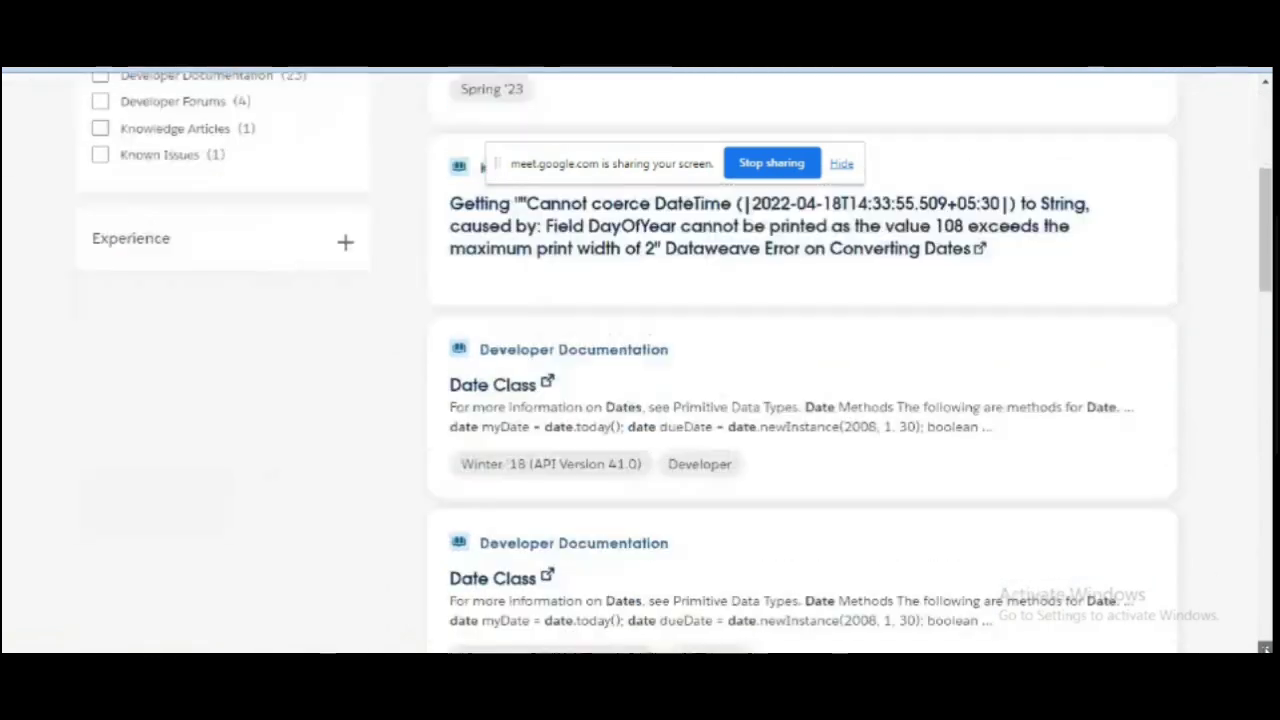
pyautogui.scroll(-3, 1263, 648)
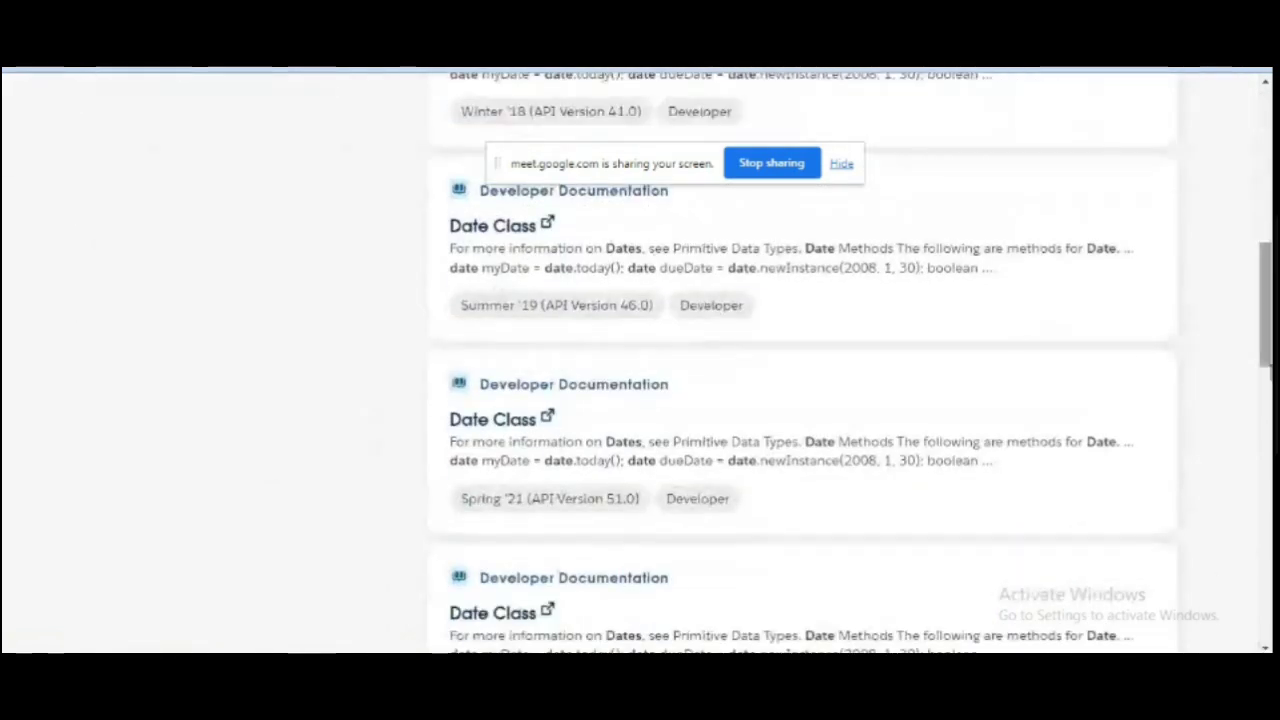
pyautogui.click(1266, 205)
pyautogui.click(1267, 125)
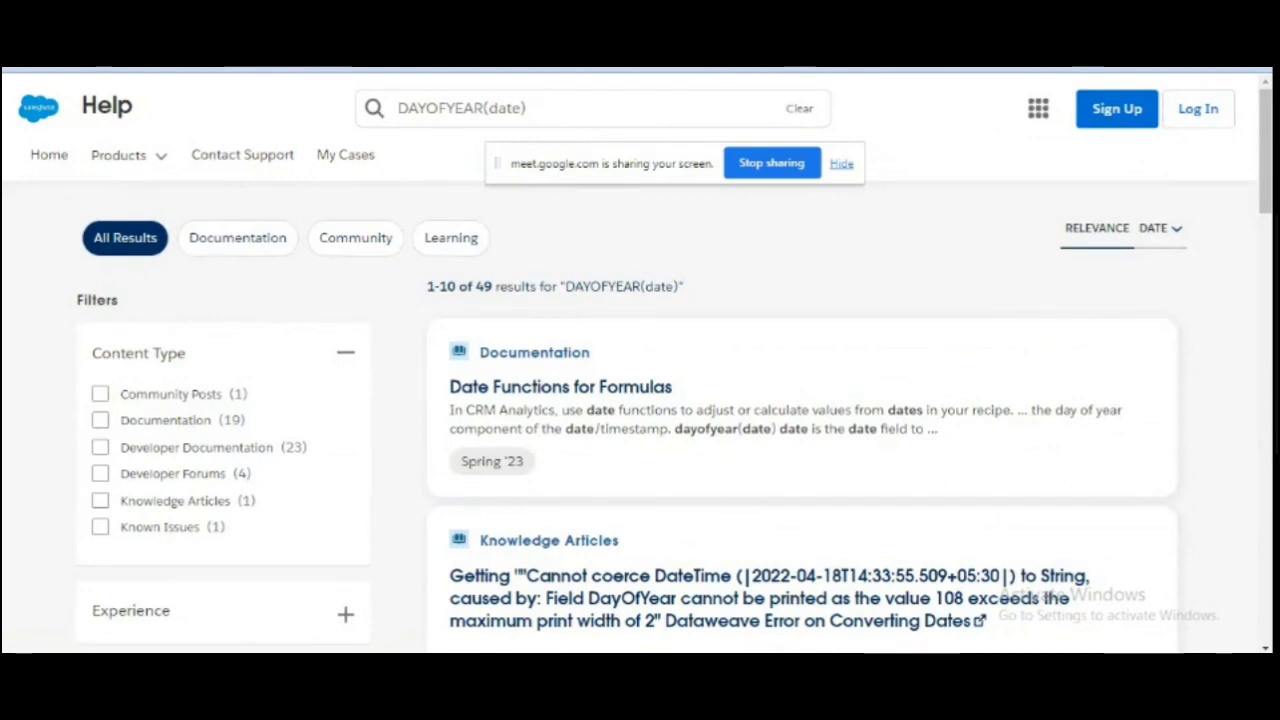
pyautogui.hotkey('ctrl', 'shift', 'Tab')
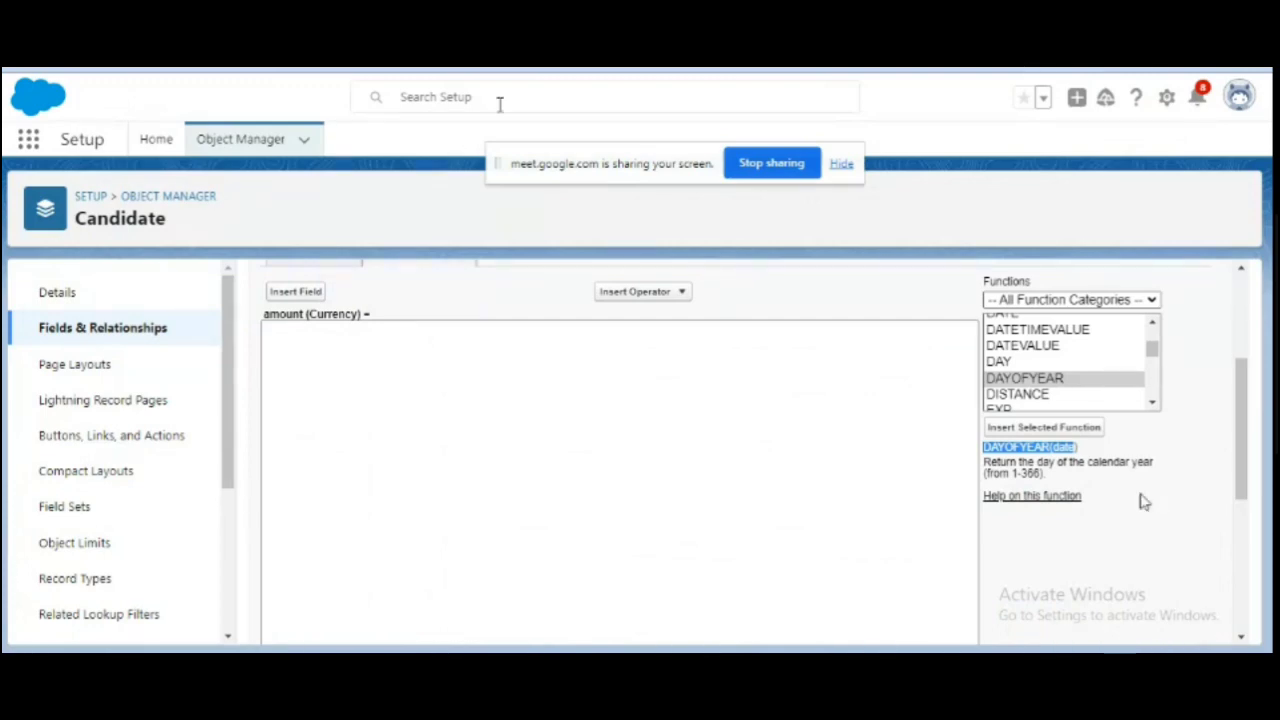
# Step: Clear the search term on the Salesforce Help site and return to the formula editor in Salesforce Setup
pyautogui.click(650, 68)
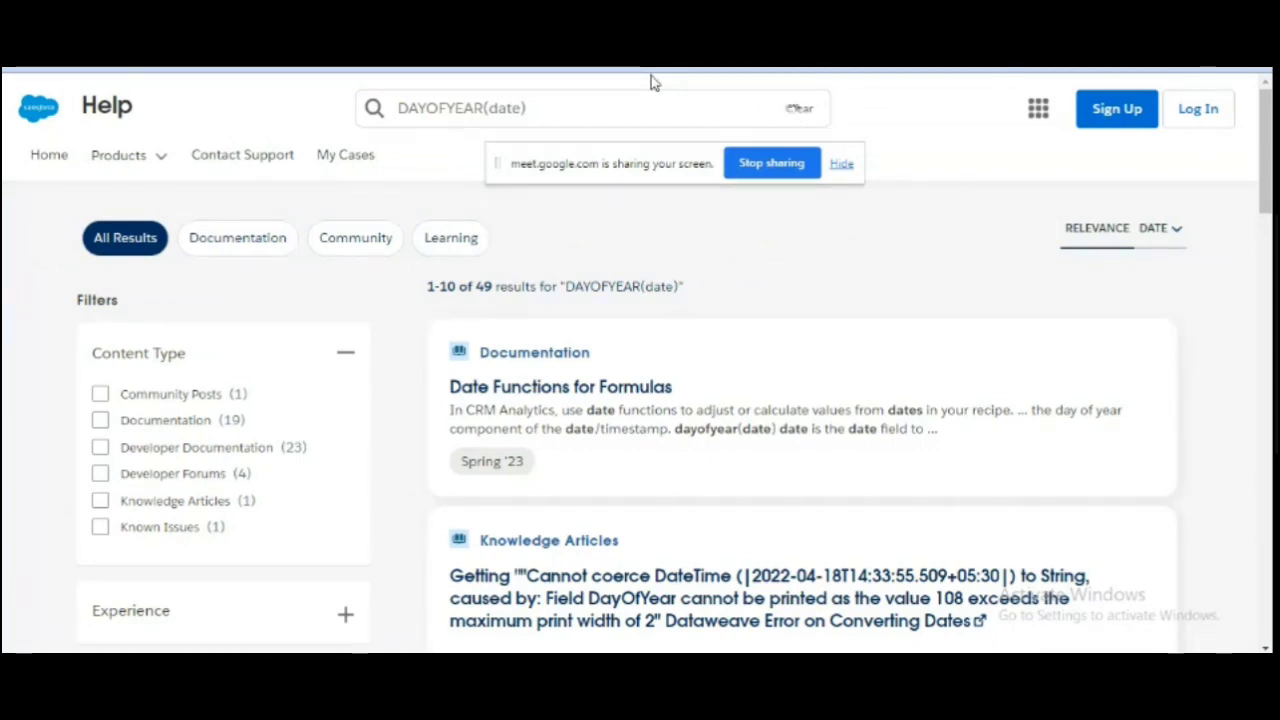
pyautogui.click(797, 110)
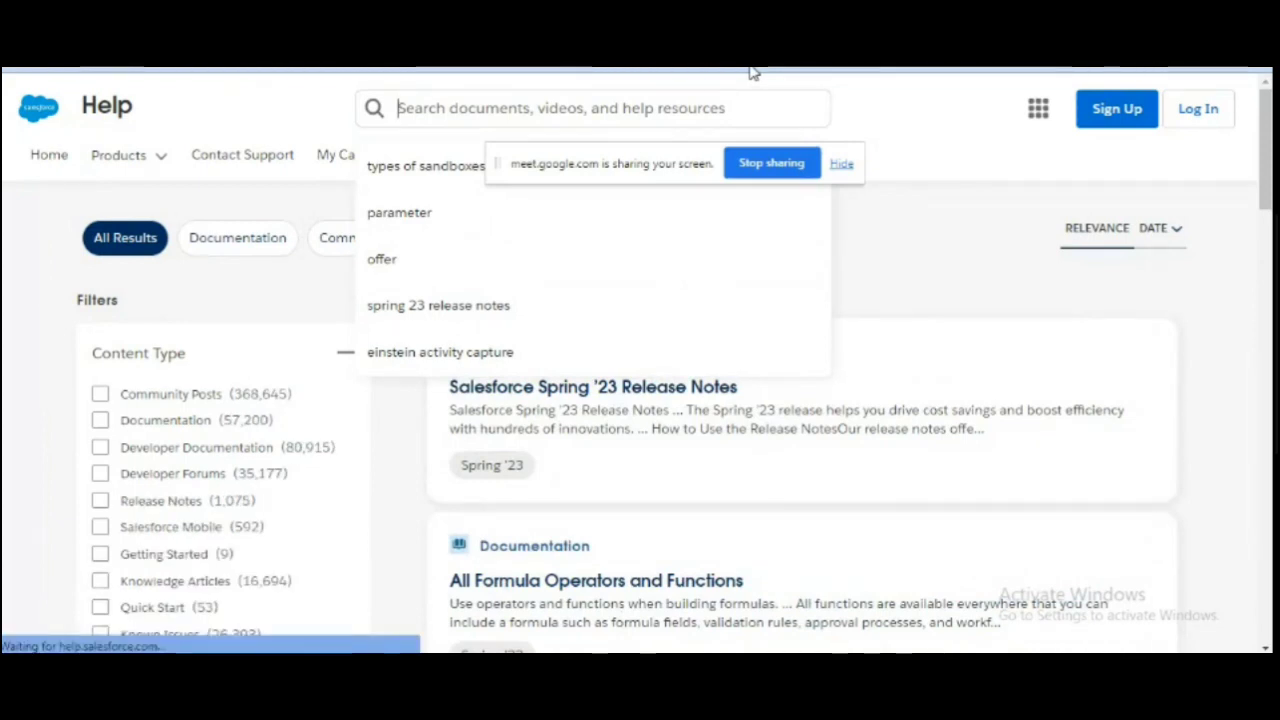
pyautogui.click(754, 69)
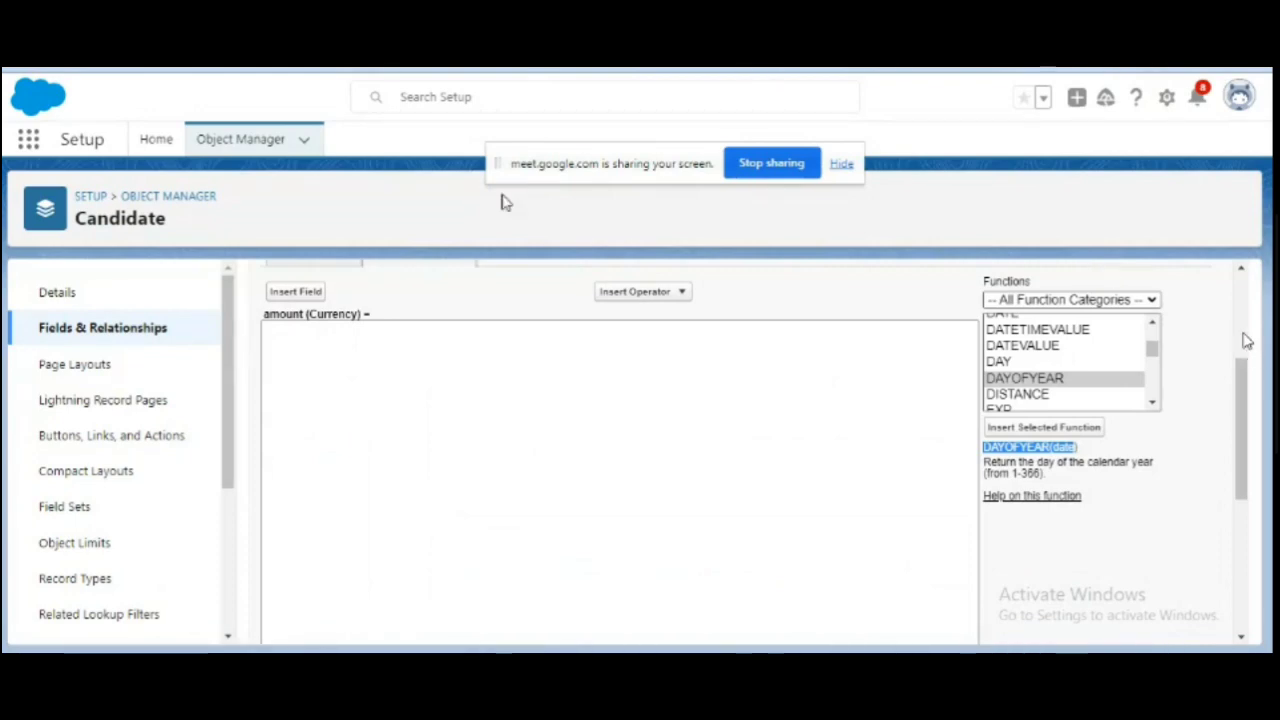
# Step: Leave the new custom field wizard and return to the Candidate object's Fields & Relationships list
pyautogui.scroll(3, 1246, 337)
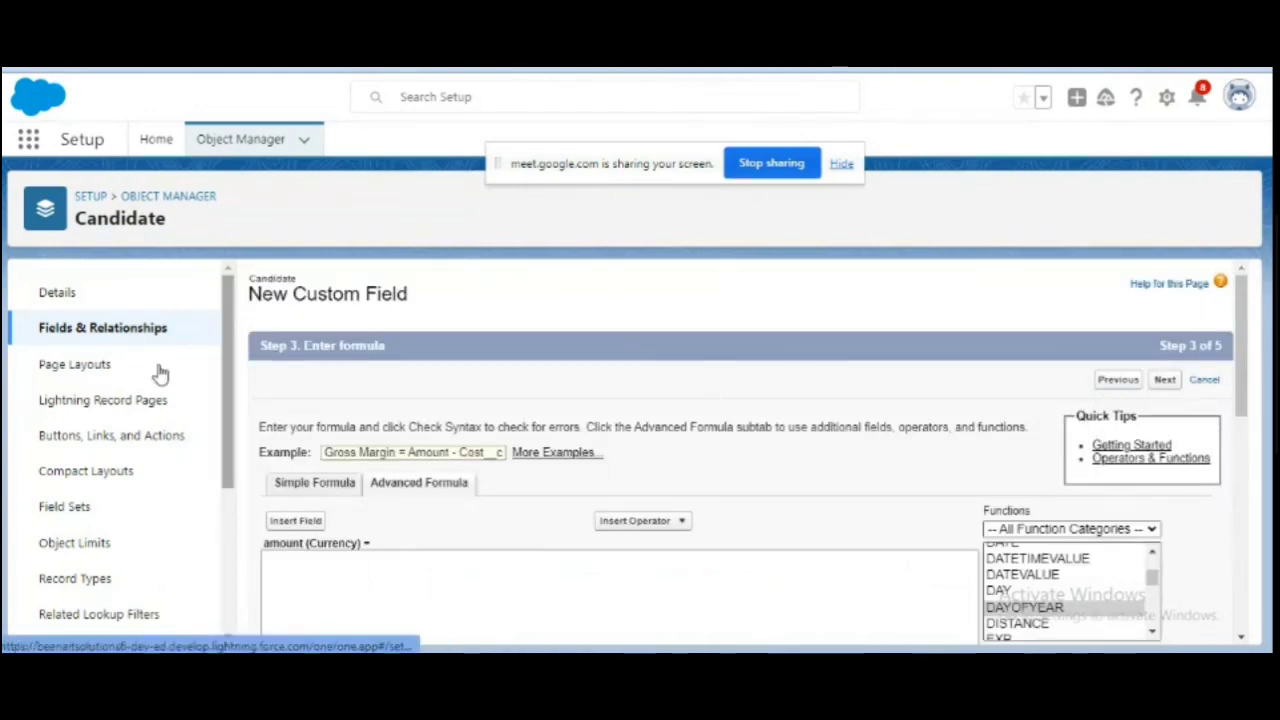
pyautogui.click(109, 334)
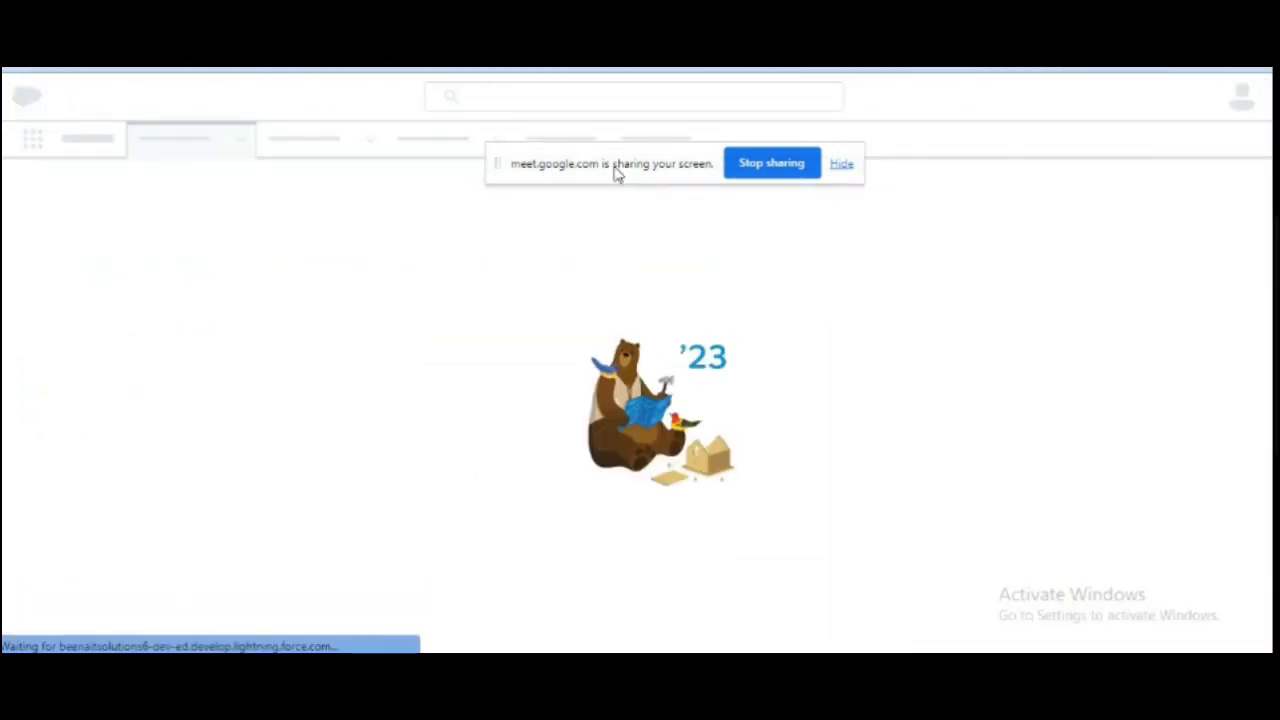
pyautogui.moveTo(616, 174); pyautogui.dragTo(752, 128)
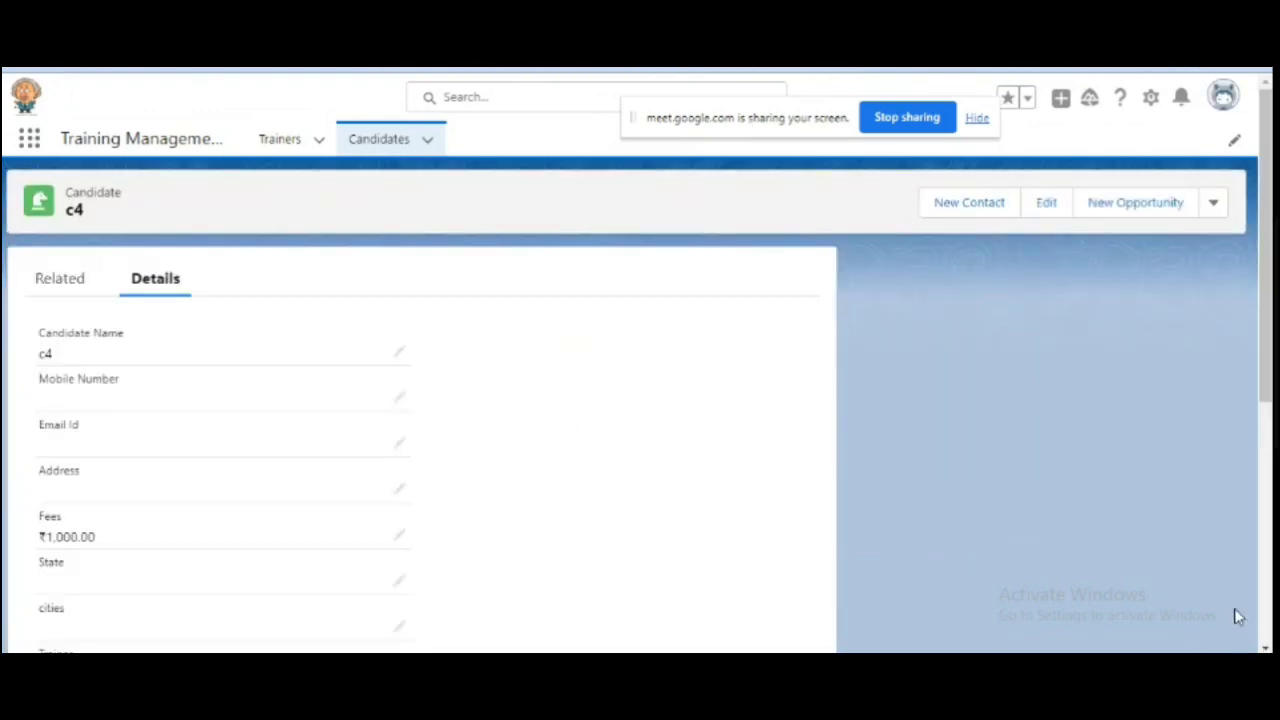
# Step: Examine all detail fields of candidate record c4, from Candidate Name down to the formula output fields
pyautogui.scroll(-3, 1264, 648)
pyautogui.scroll(-3, 1264, 648)
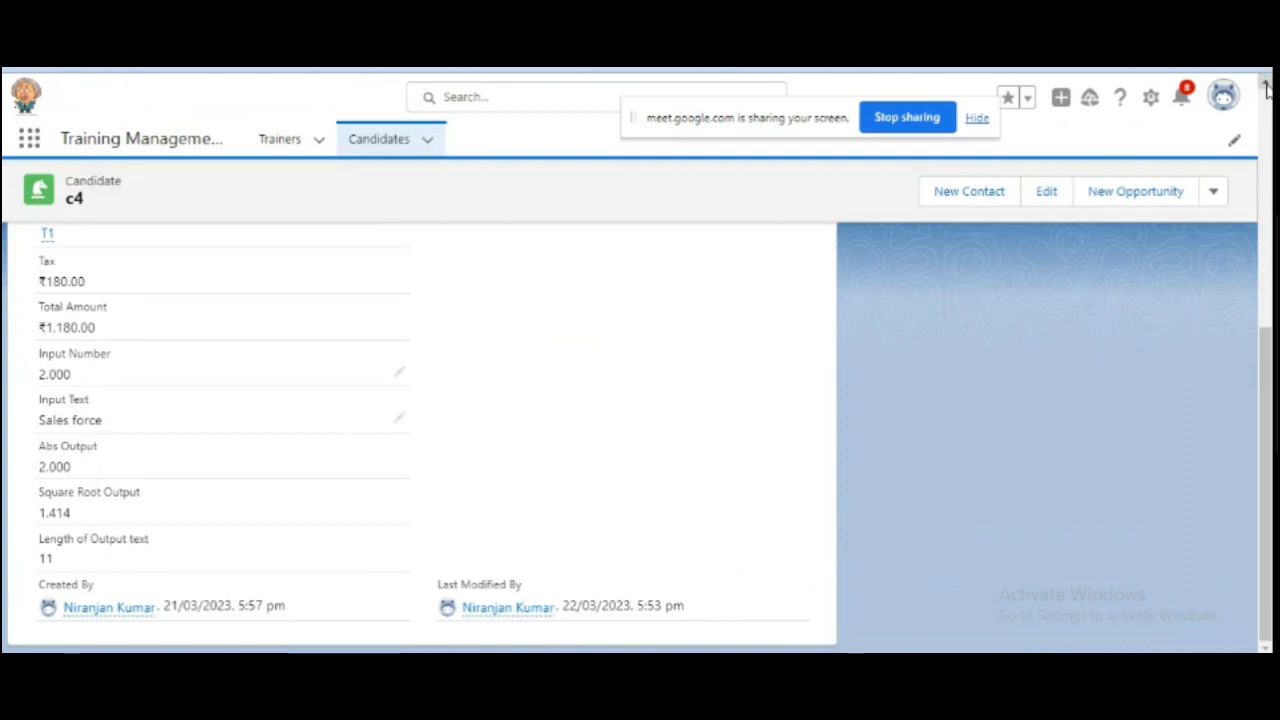
pyautogui.scroll(2, 1266, 88)
pyautogui.scroll(1, 1266, 88)
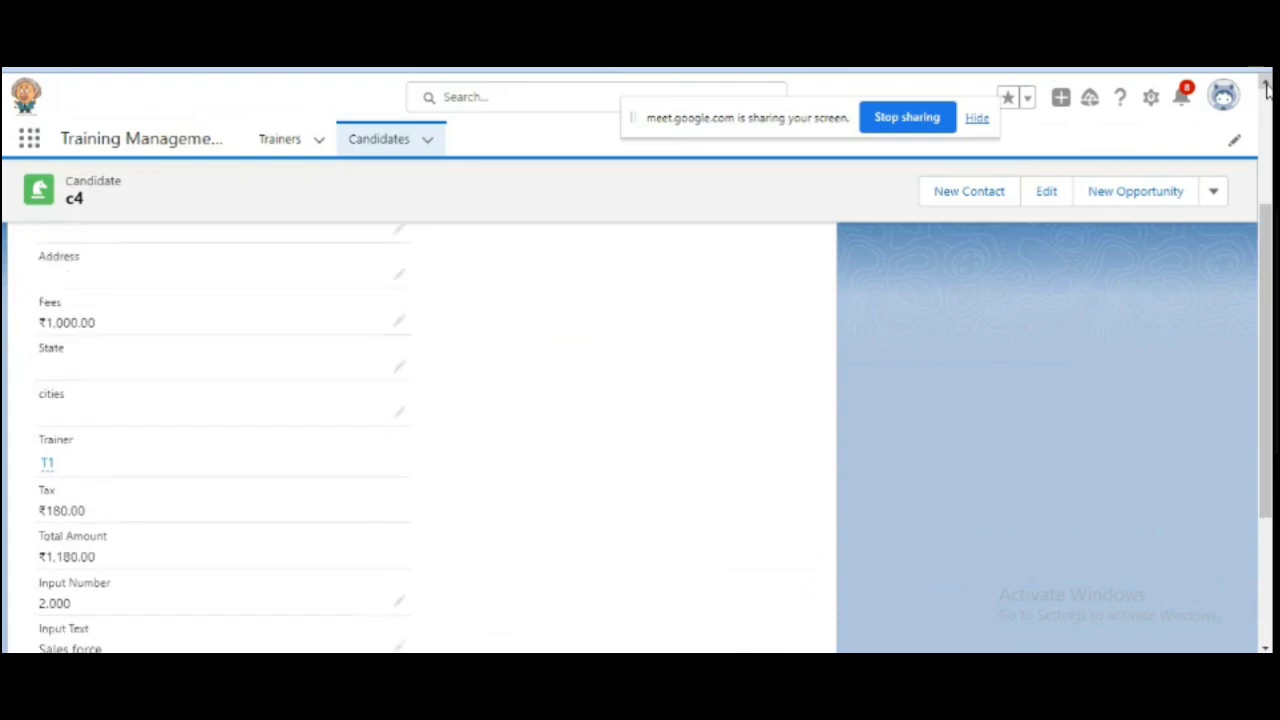
pyautogui.scroll(2, 1266, 88)
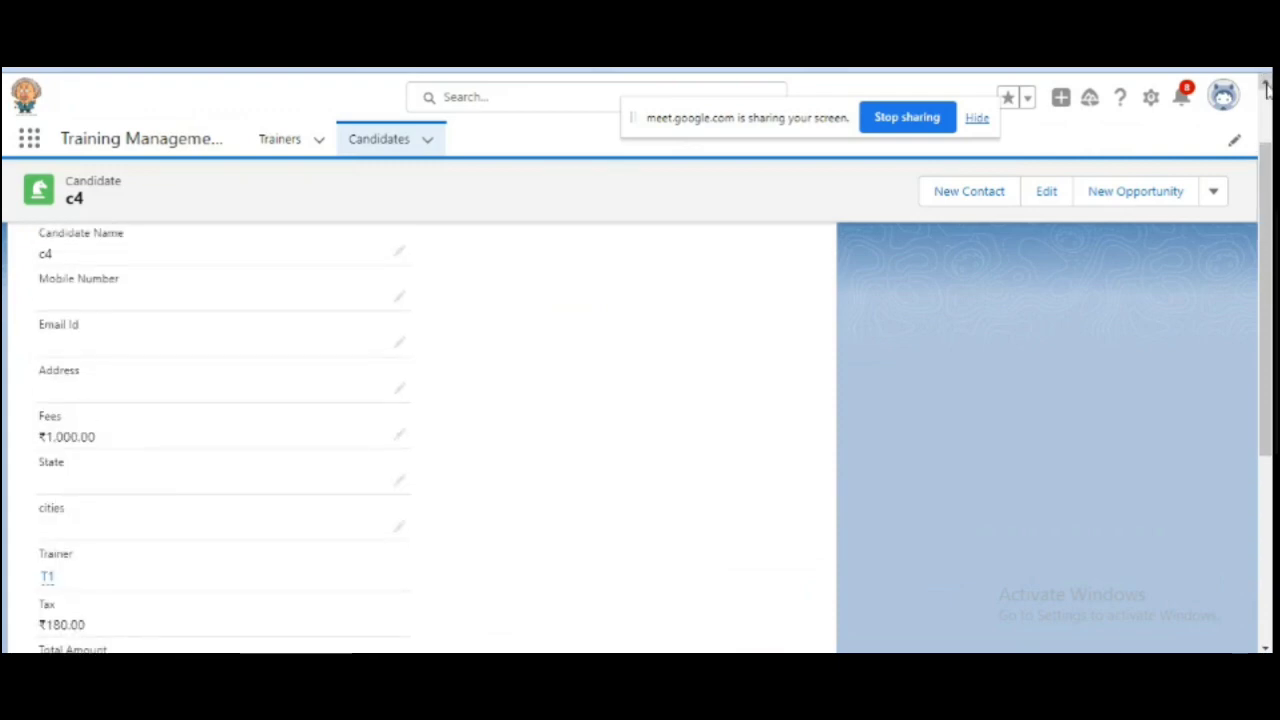
pyautogui.scroll(1, 1266, 88)
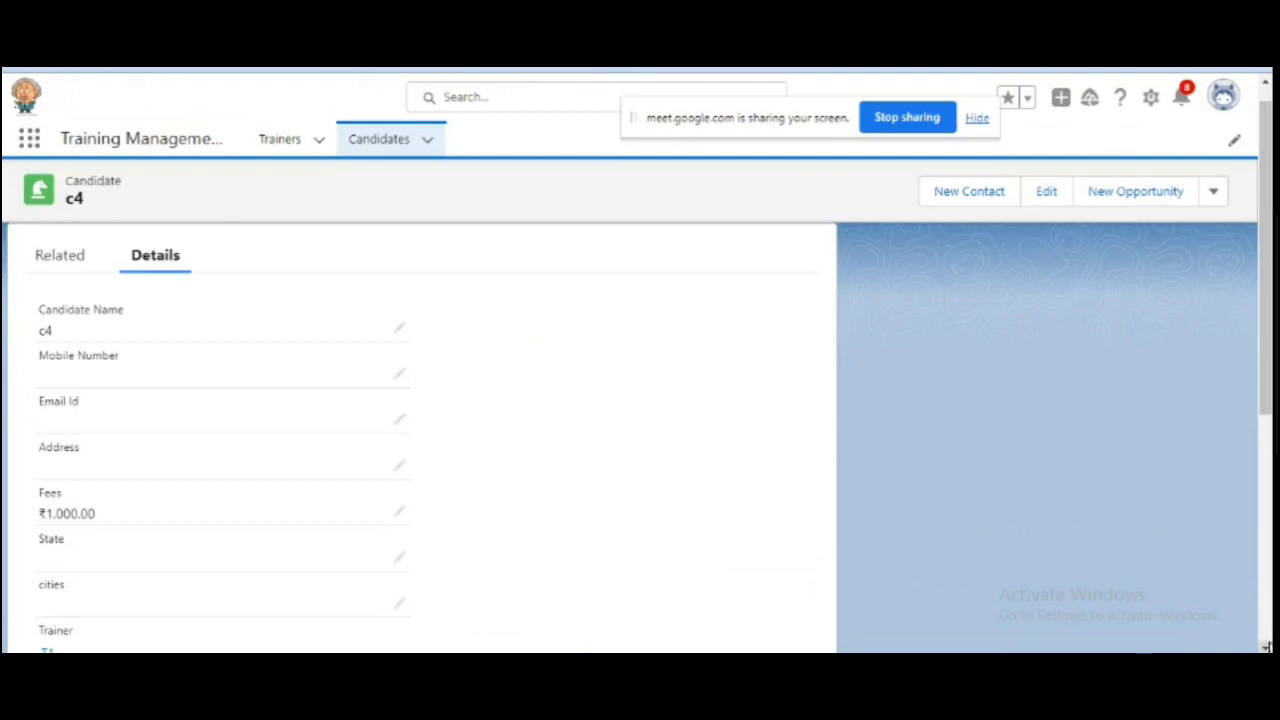
pyautogui.scroll(-2, 1266, 646)
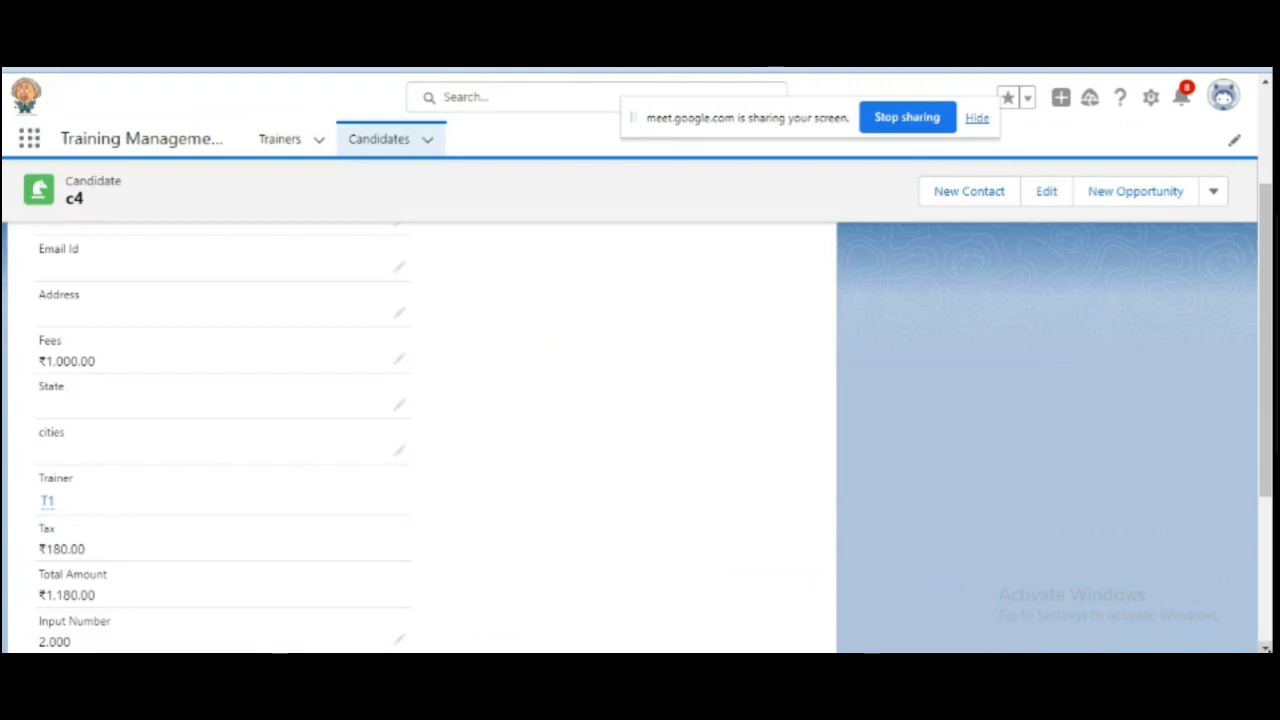
pyautogui.scroll(-3, 1266, 600)
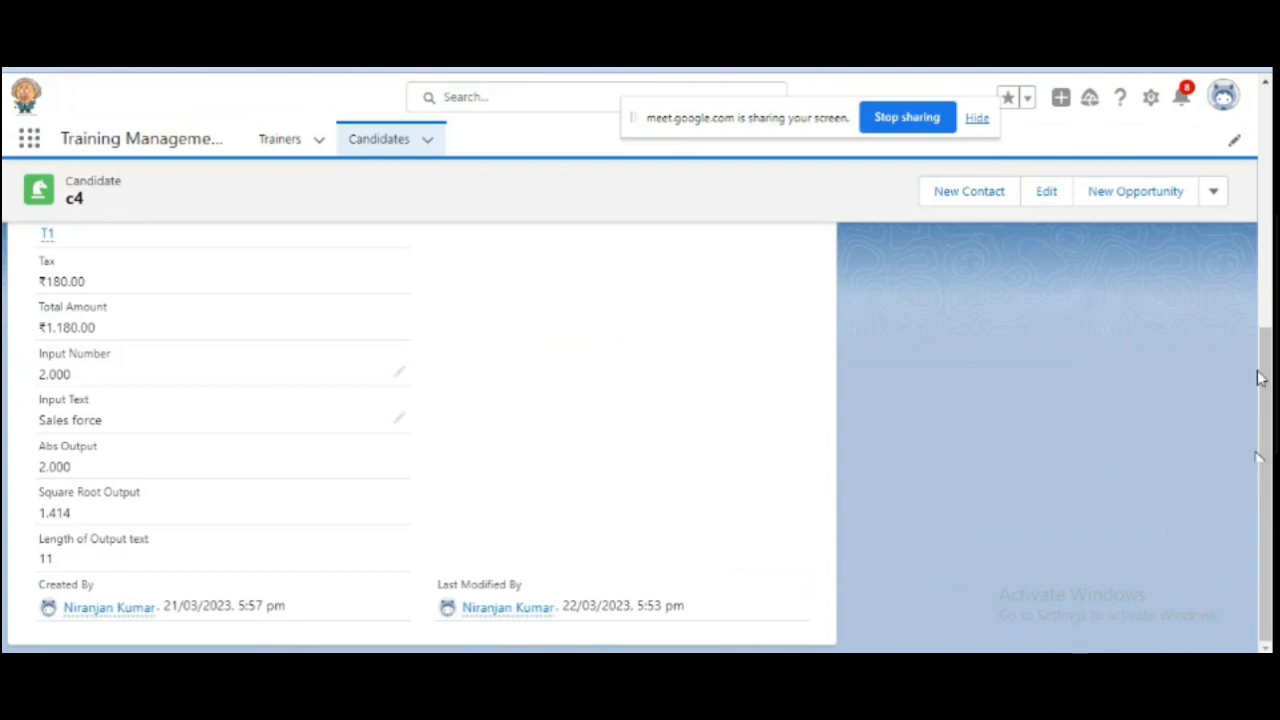
pyautogui.click(1268, 321)
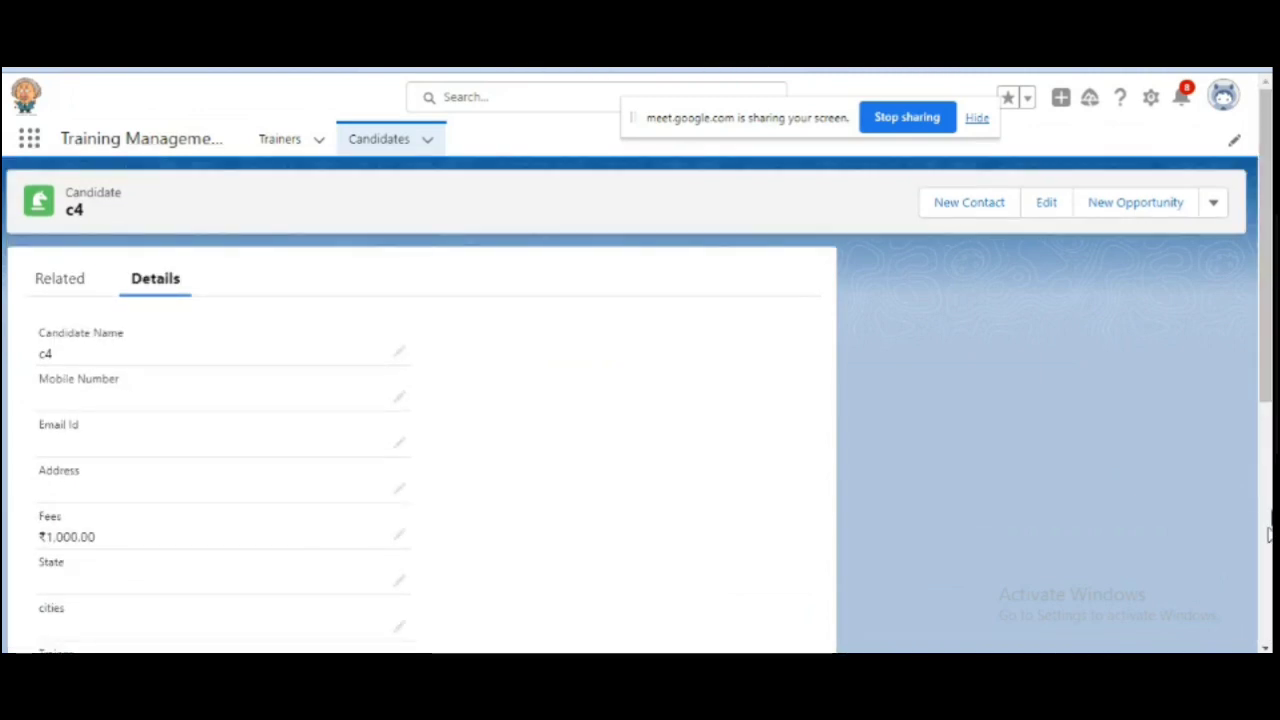
pyautogui.click(1268, 535)
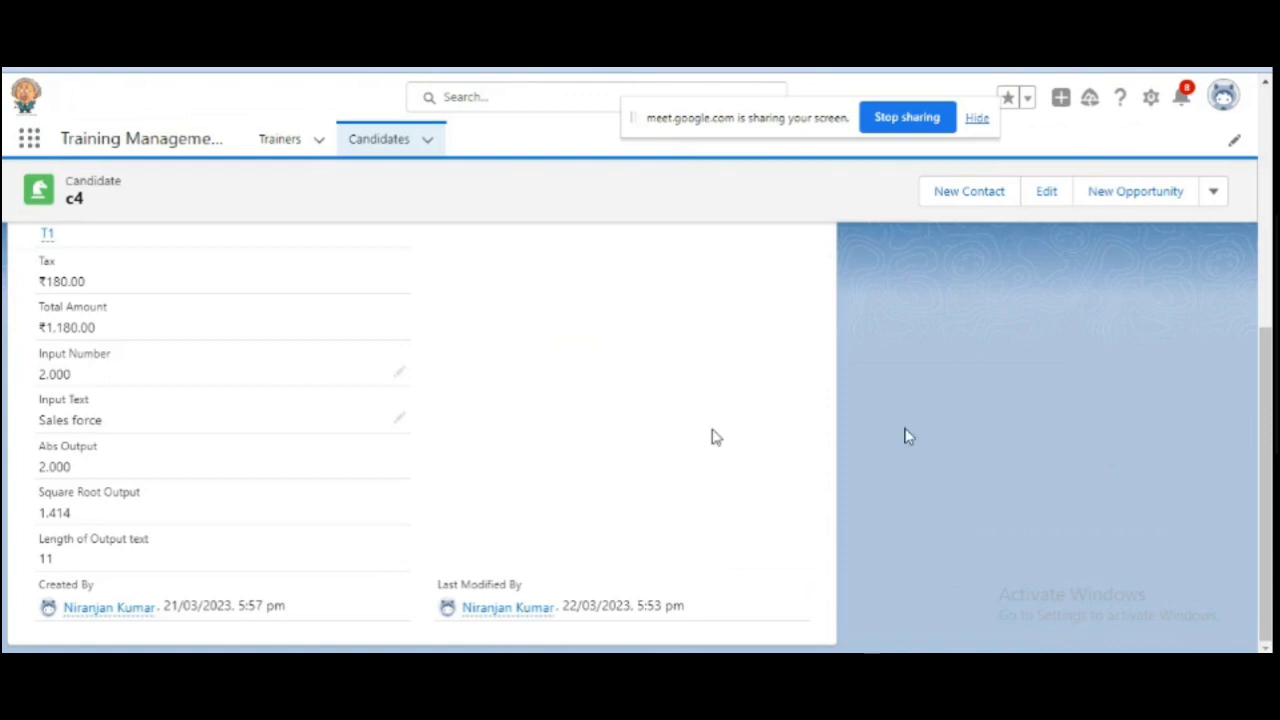
# Step: Reload candidate record c4 and check its tax, input and output fields again
pyautogui.press('F5')
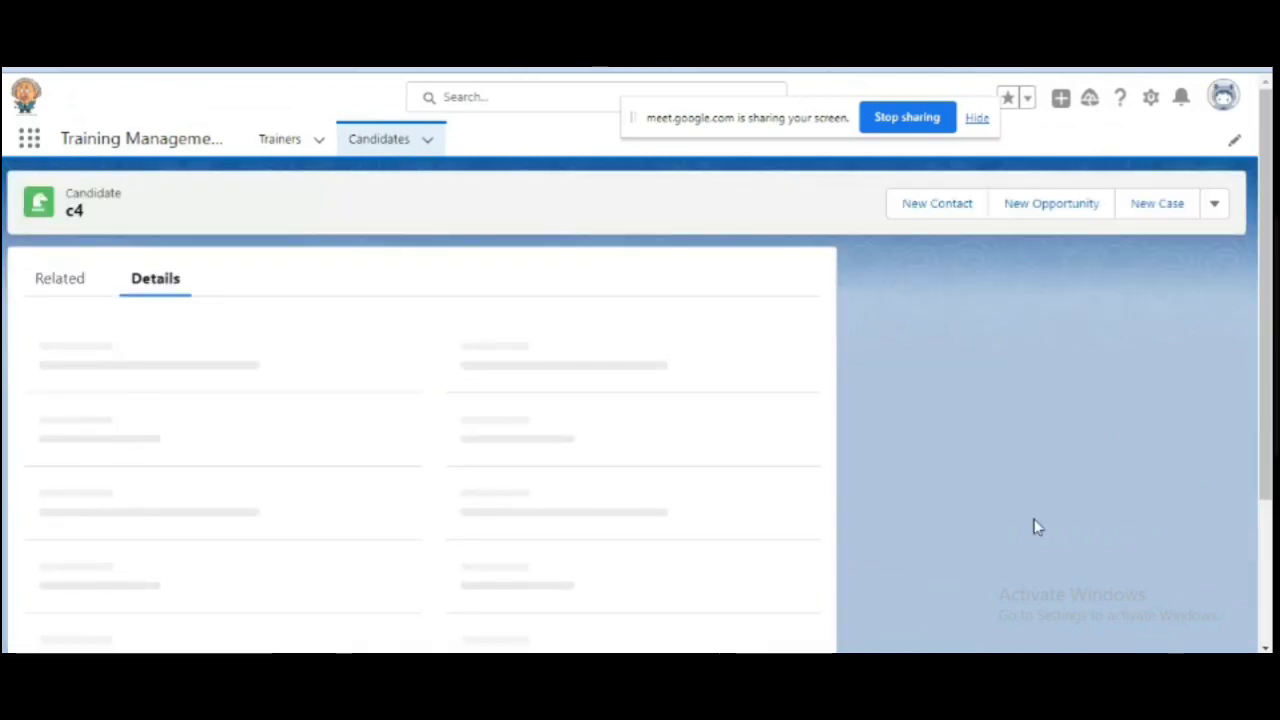
pyautogui.scroll(-10, 1265, 588)
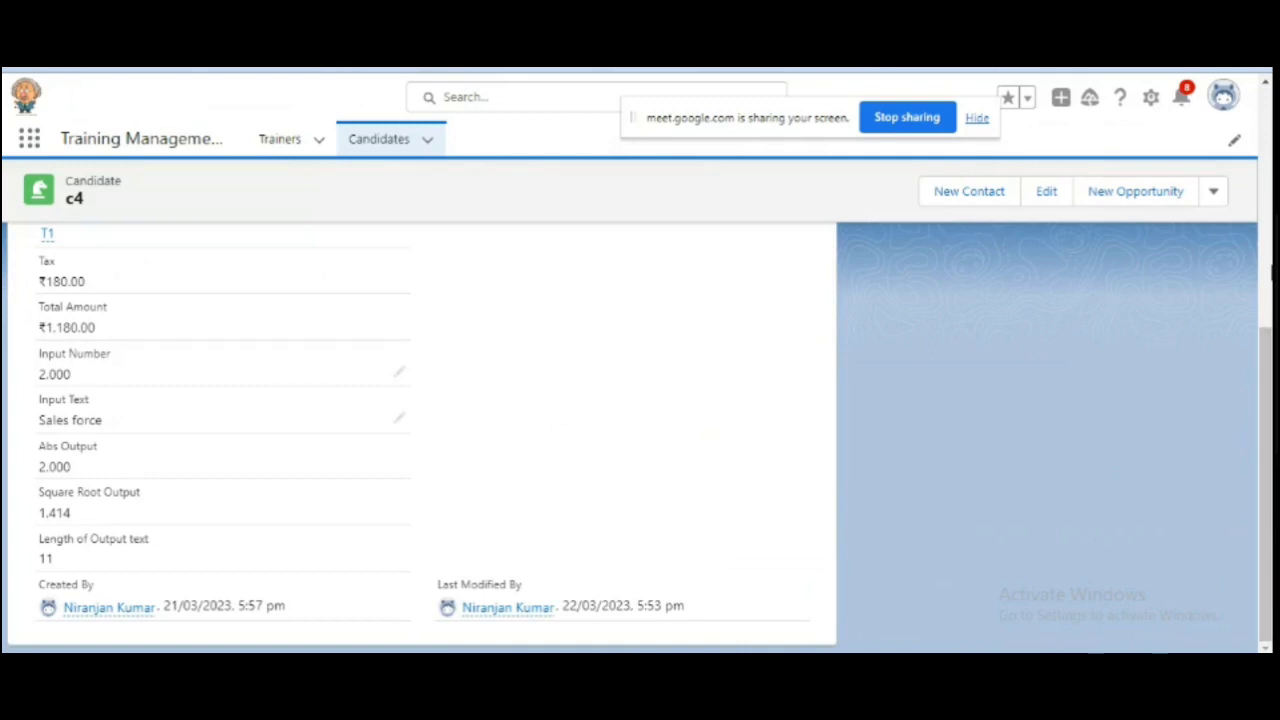
pyautogui.scroll(10, 1265, 258)
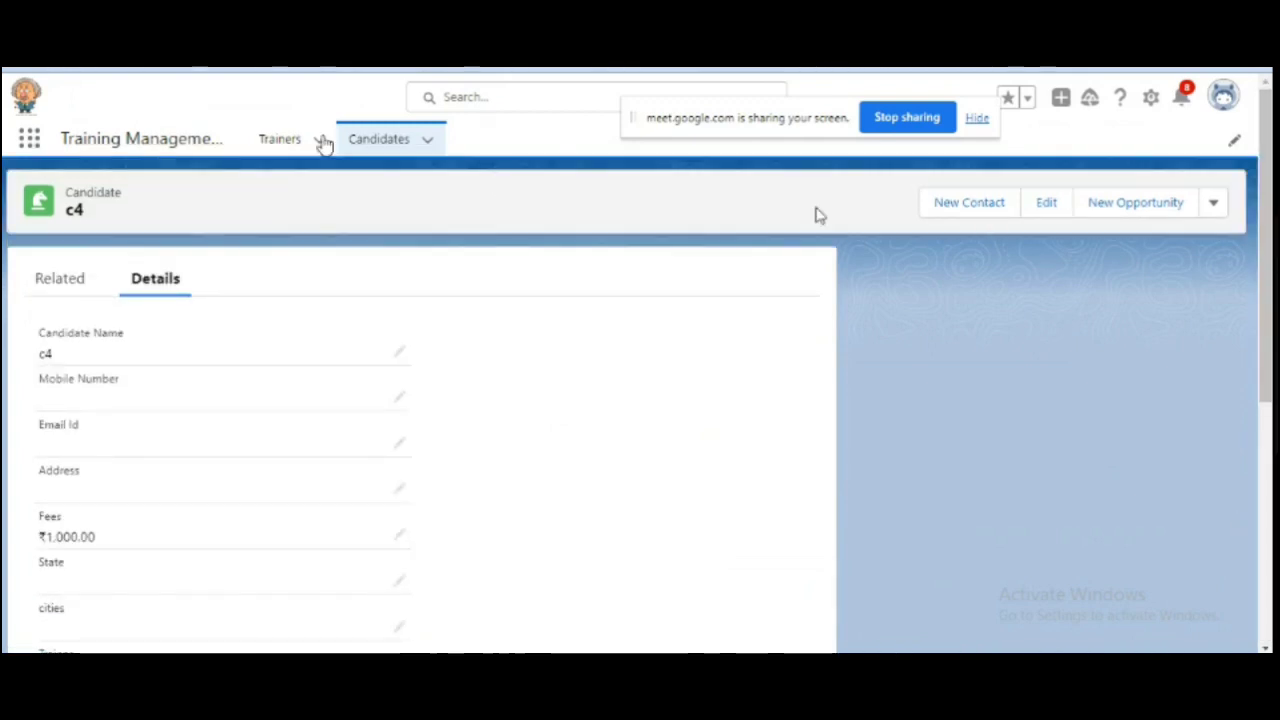
# Step: Open candidate C2 from the recently viewed Candidates and review its detail fields
pyautogui.click(380, 139)
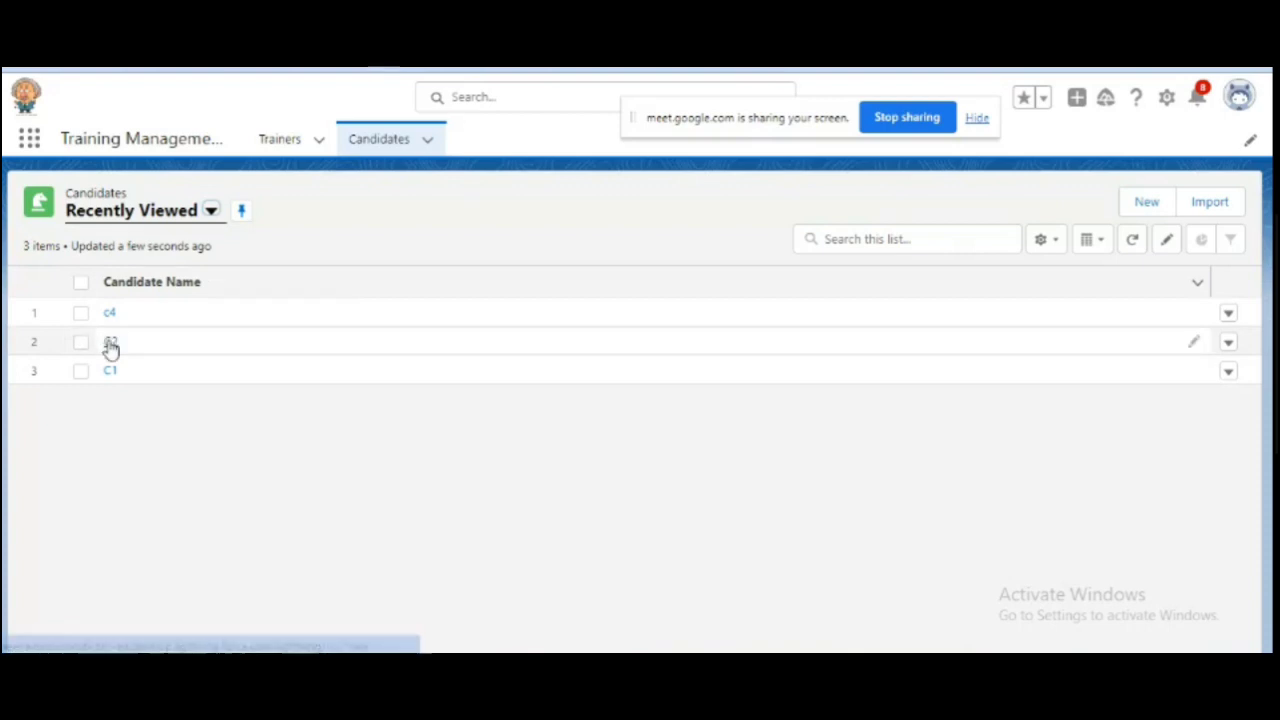
pyautogui.click(110, 343)
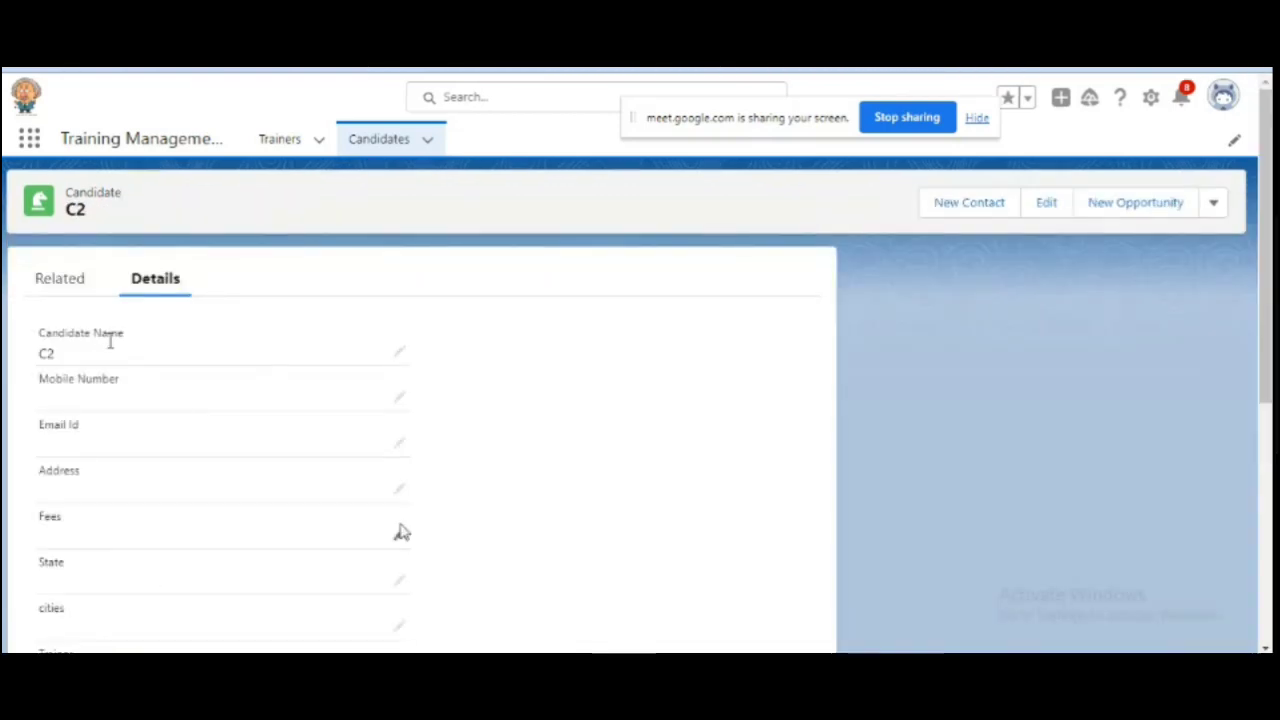
pyautogui.scroll(-10, 1265, 645)
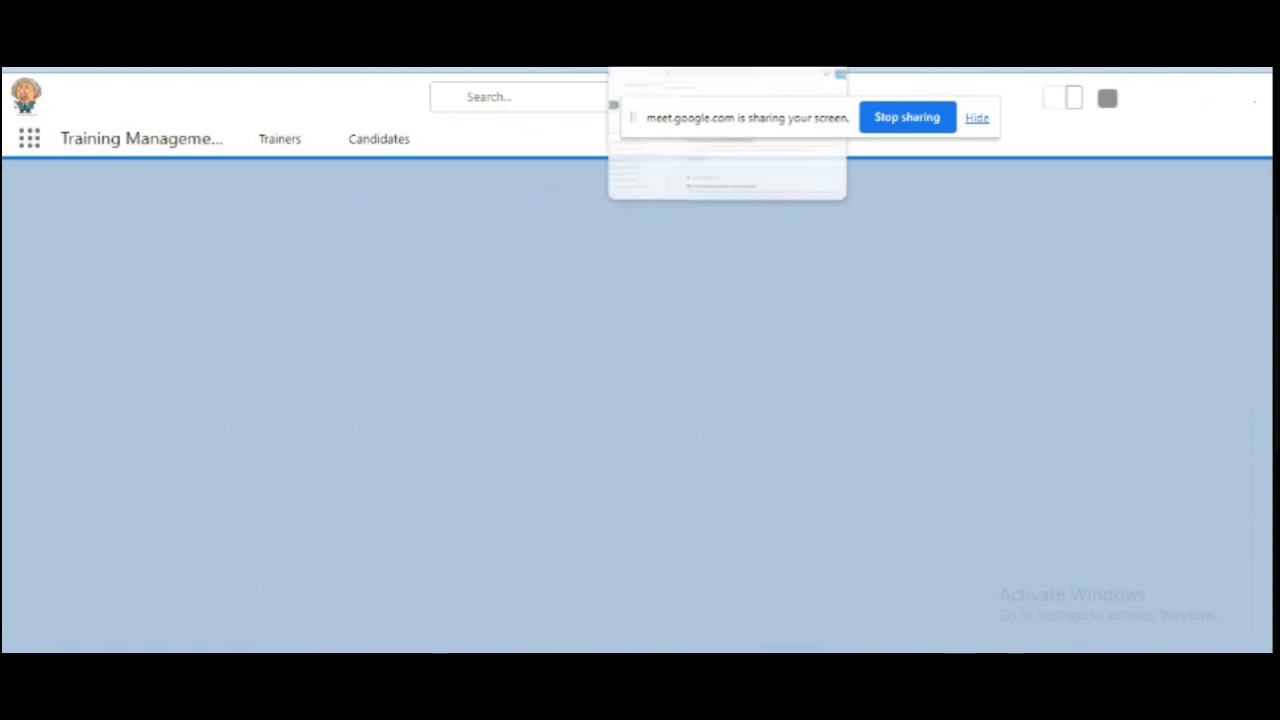
# Step: Switch briefly to the Salesforce Help page and check the Candidate object's Fields & Relationships list in Setup
pyautogui.click(680, 20)
pyautogui.click(490, 108)
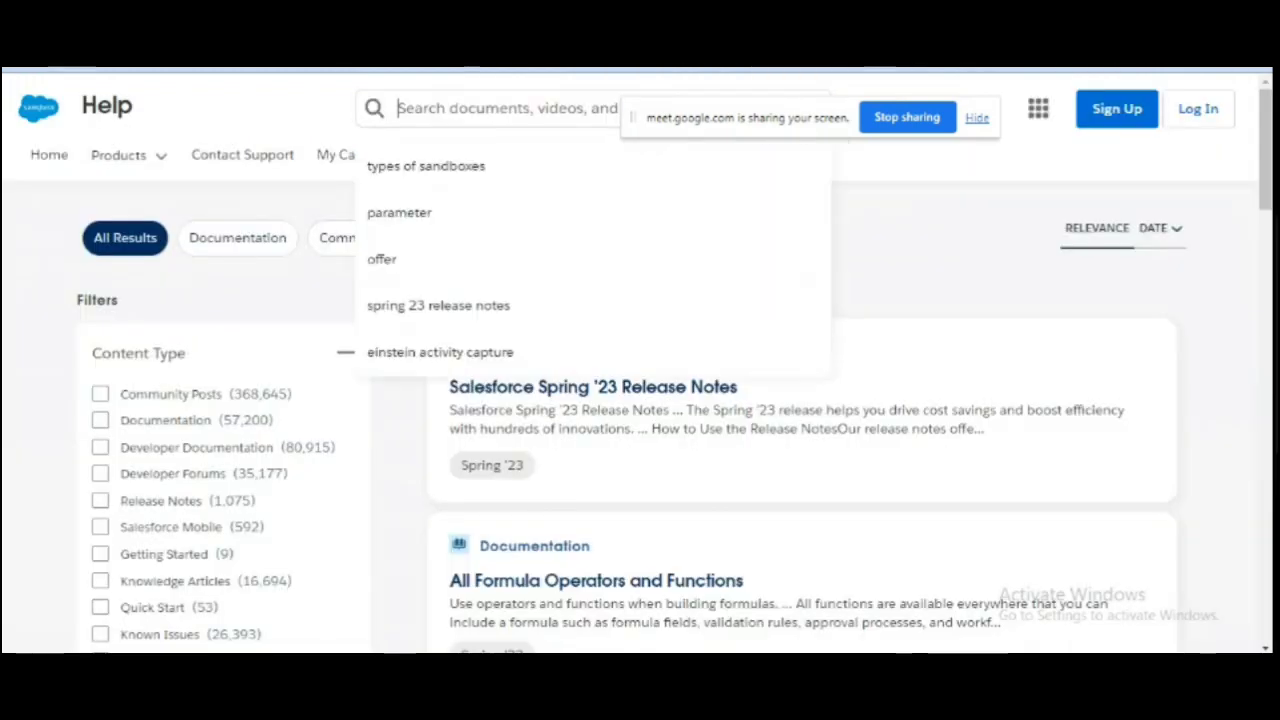
pyautogui.click(520, 20)
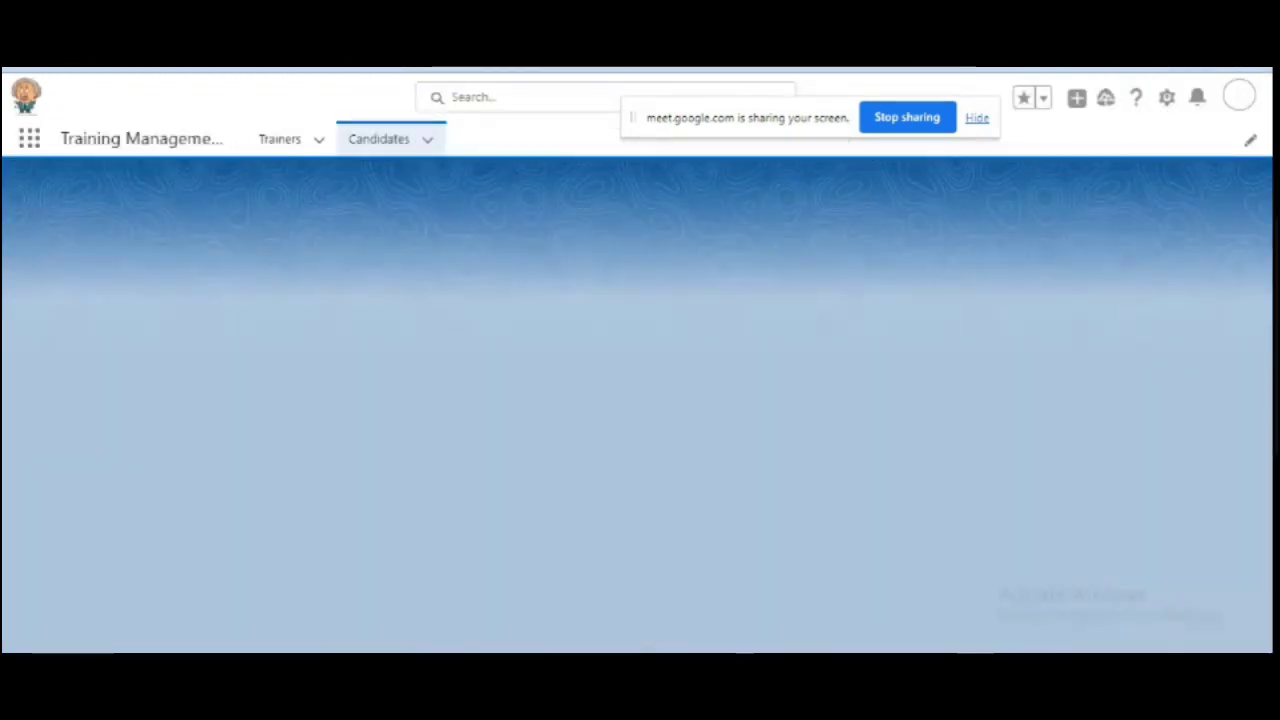
pyautogui.click(400, 20)
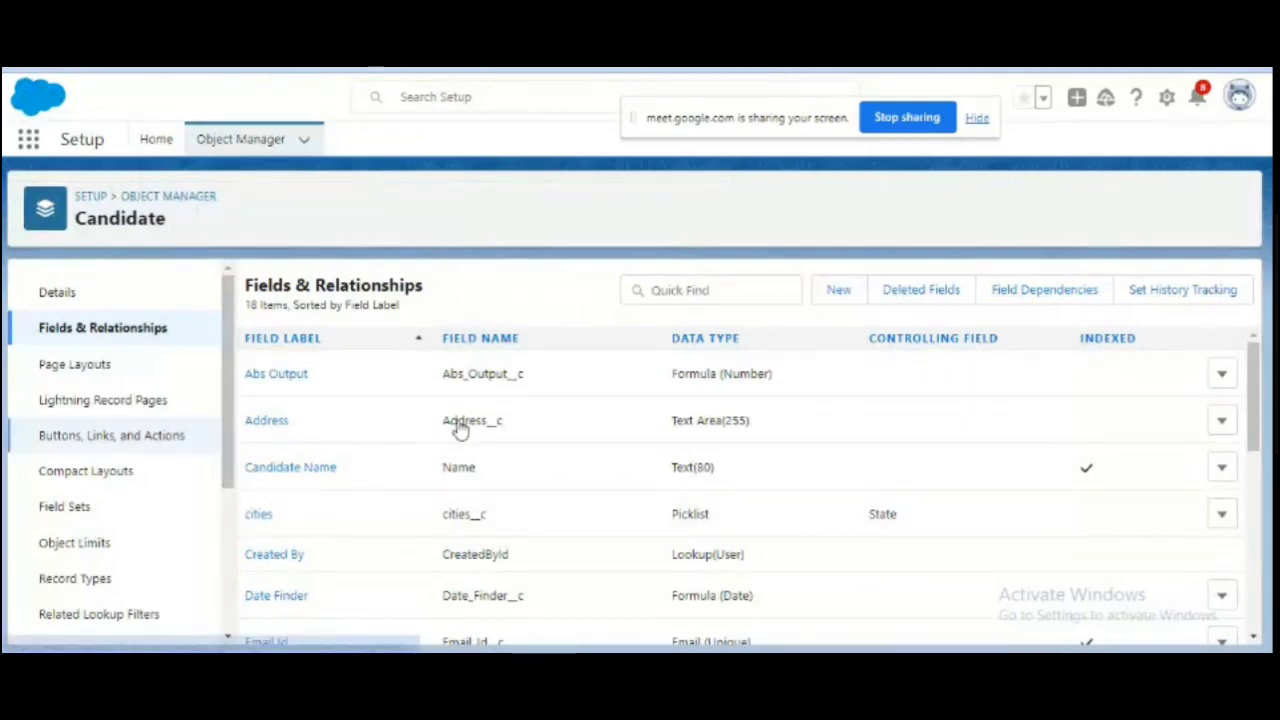
# Step: Return to candidate C2, reopen it from the Candidates list and check its input and formula output fields
pyautogui.click(520, 20)
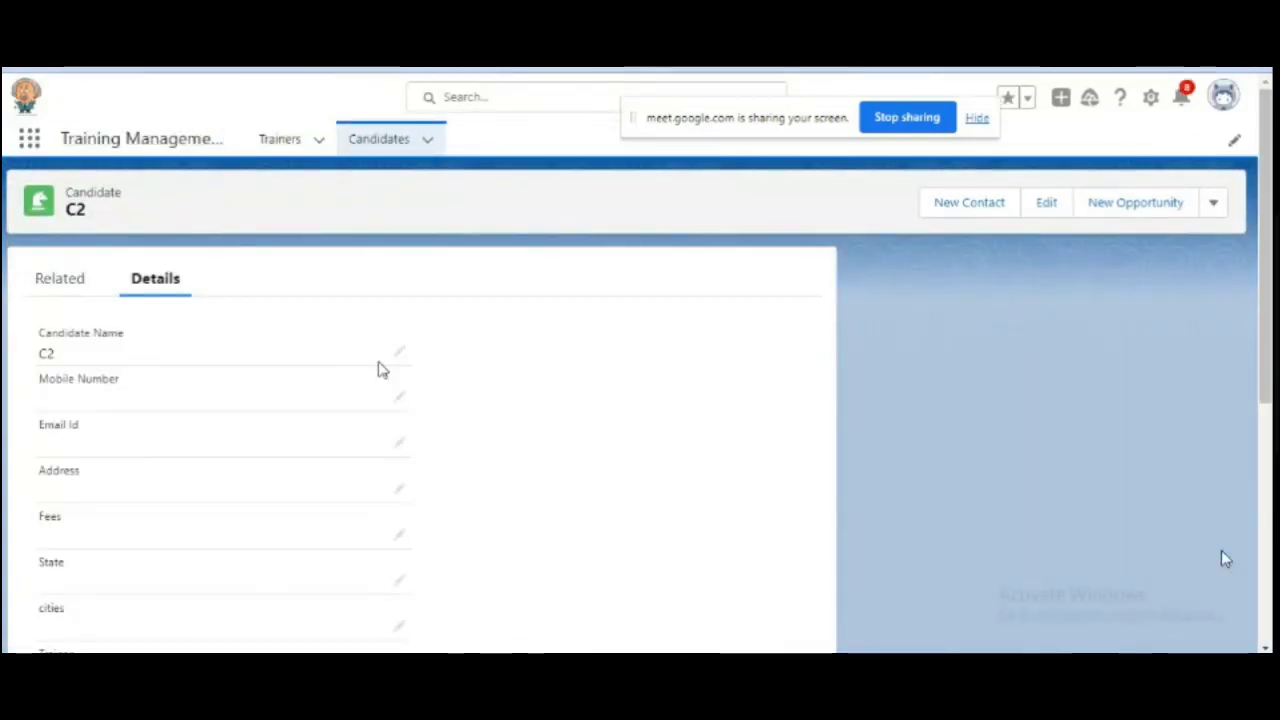
pyautogui.scroll(-10, 1266, 610)
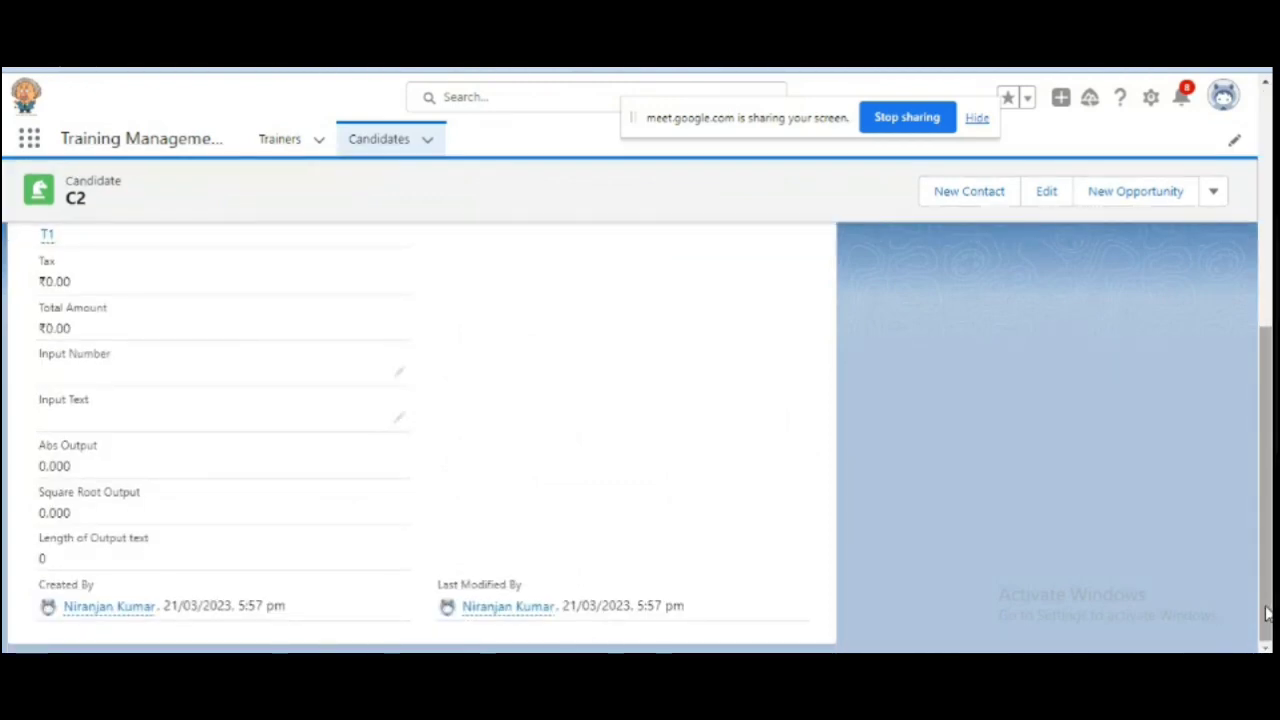
pyautogui.click(378, 140)
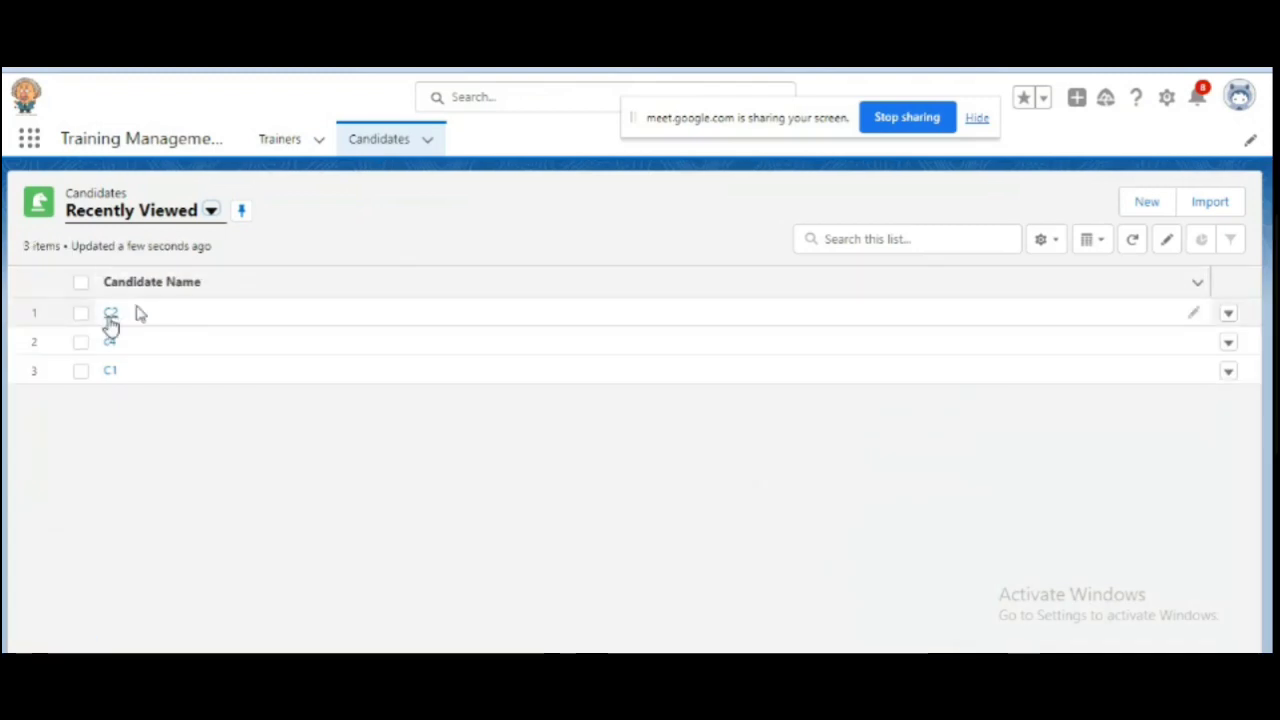
pyautogui.click(110, 314)
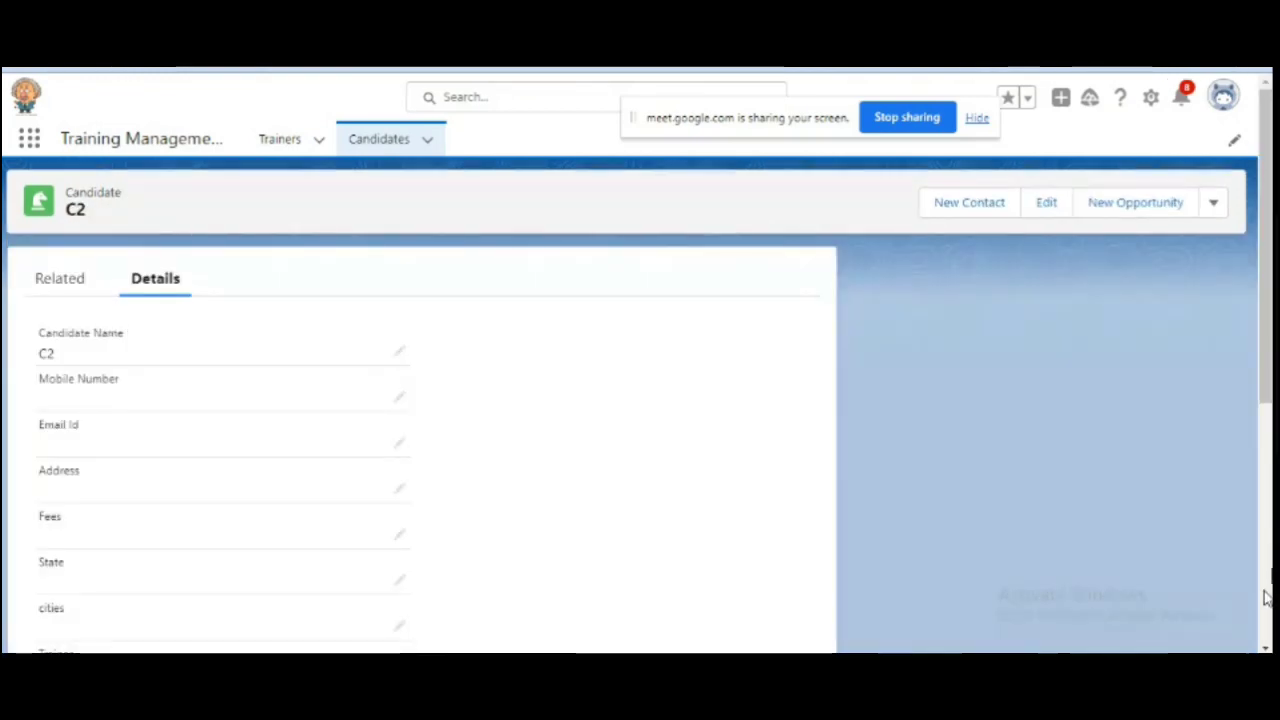
pyautogui.scroll(-10, 795, 250)
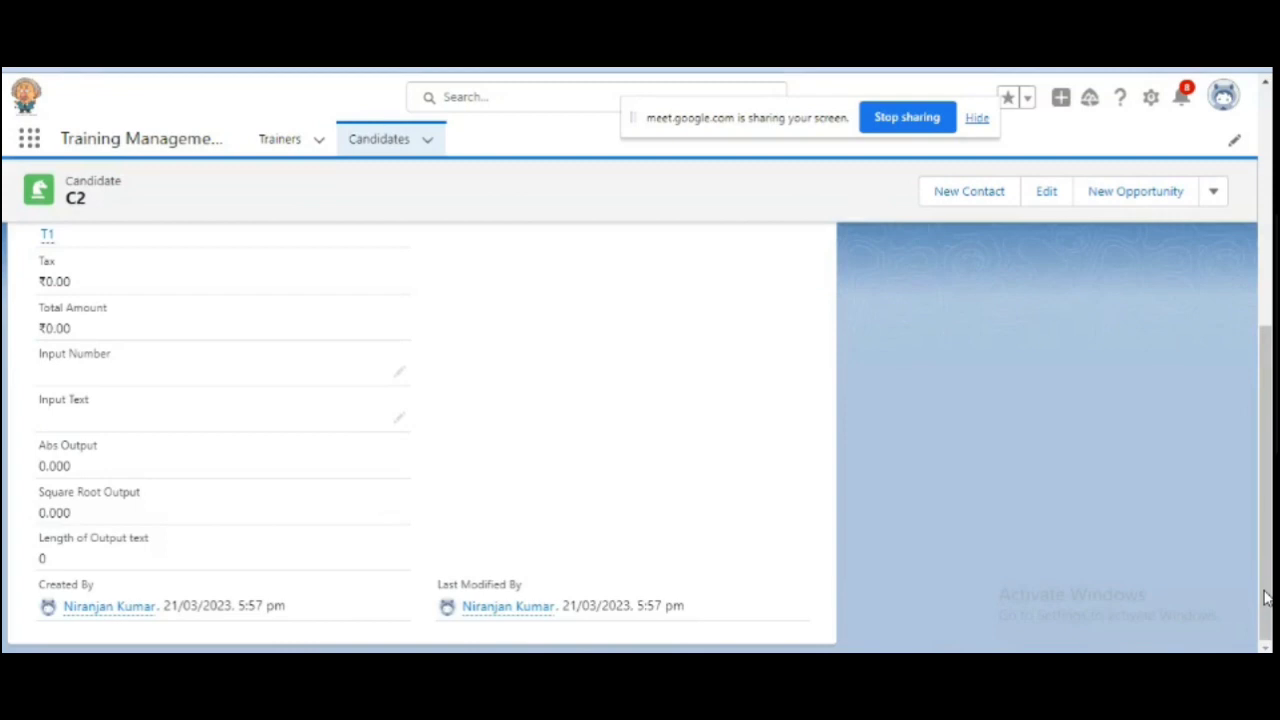
# Step: Open candidate c4 from the recently viewed Candidates and compare its fees, tax, input and output fields
pyautogui.click(400, 143)
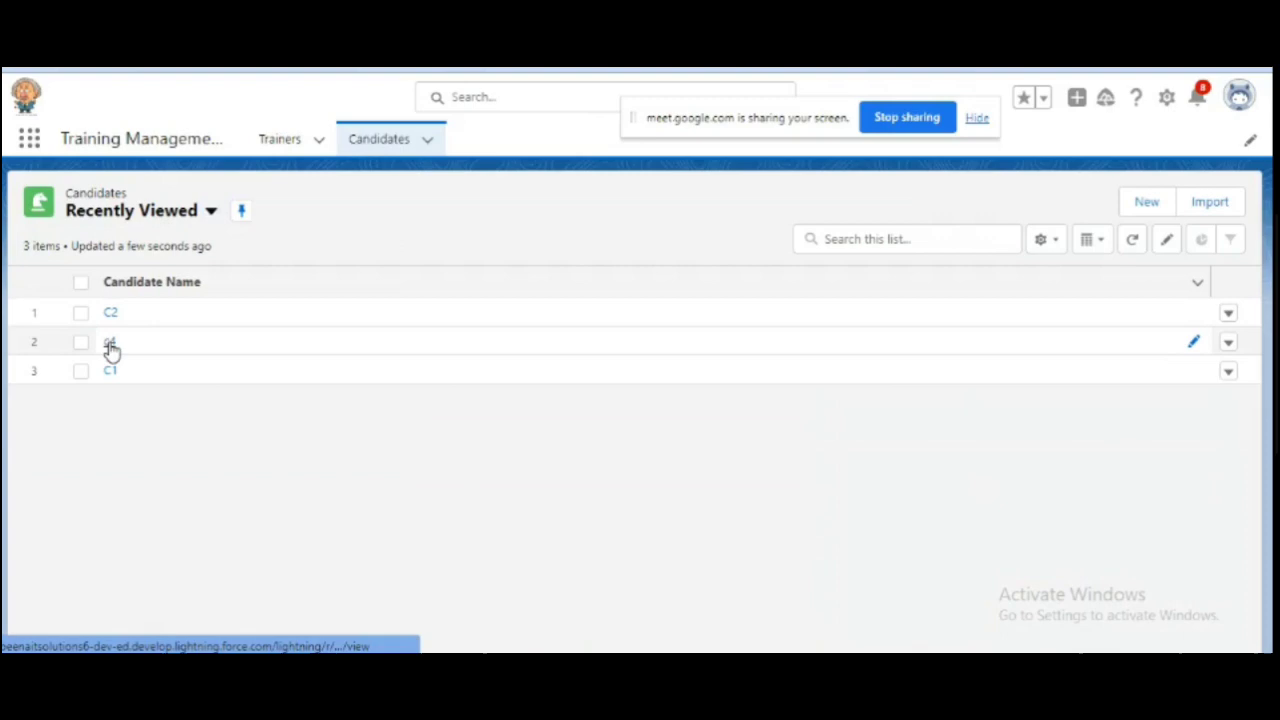
pyautogui.click(110, 343)
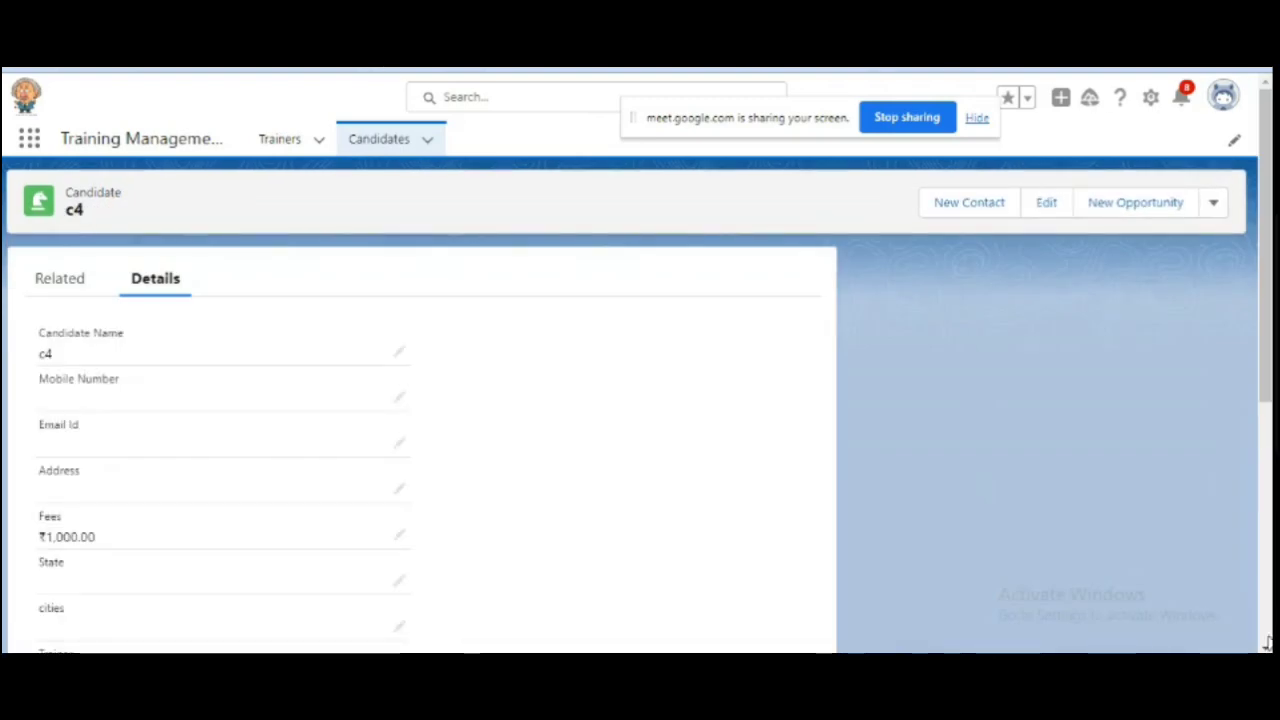
pyautogui.scroll(-10, 700, 500)
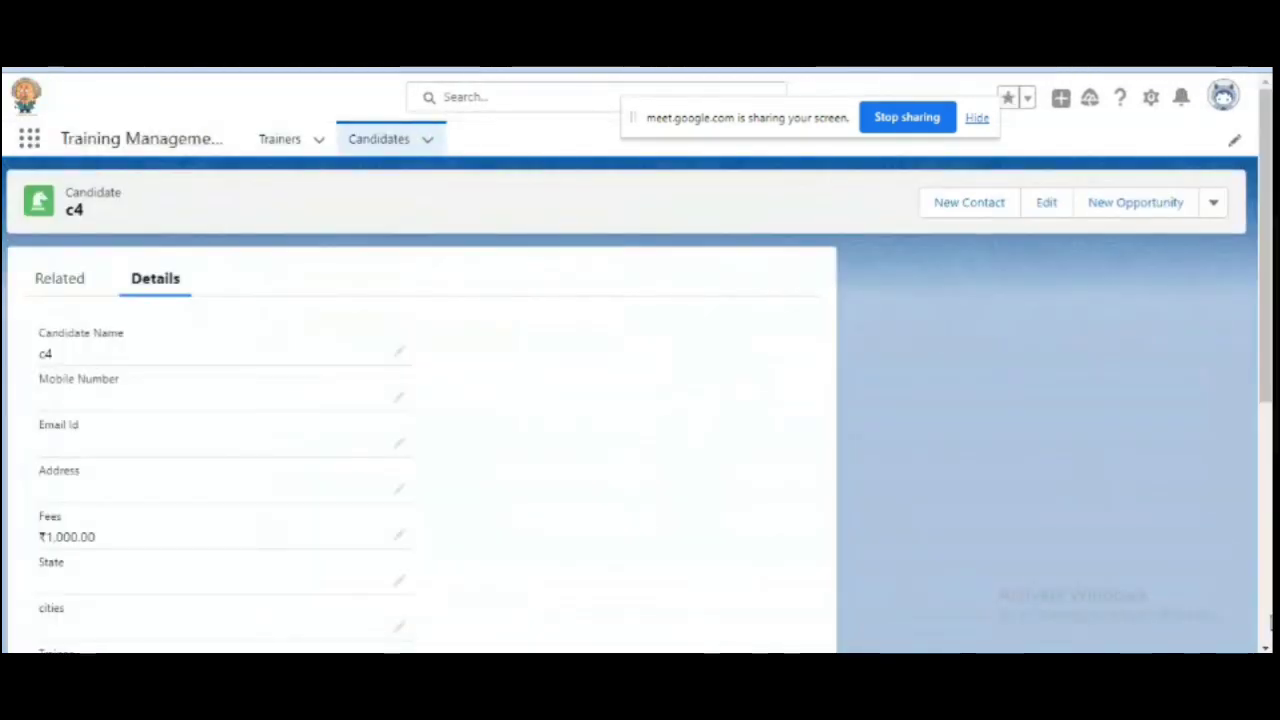
pyautogui.scroll(-3, 1213, 578)
pyautogui.scroll(-1, 1265, 640)
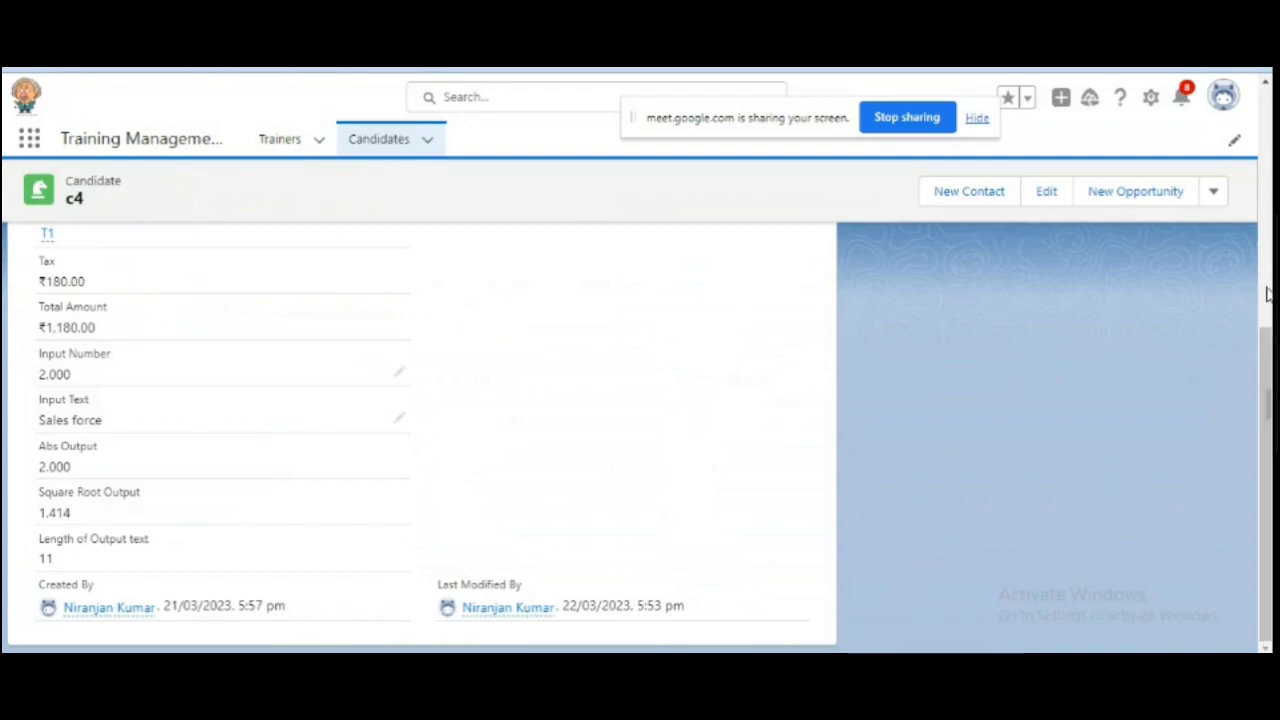
pyautogui.scroll(5, 1265, 330)
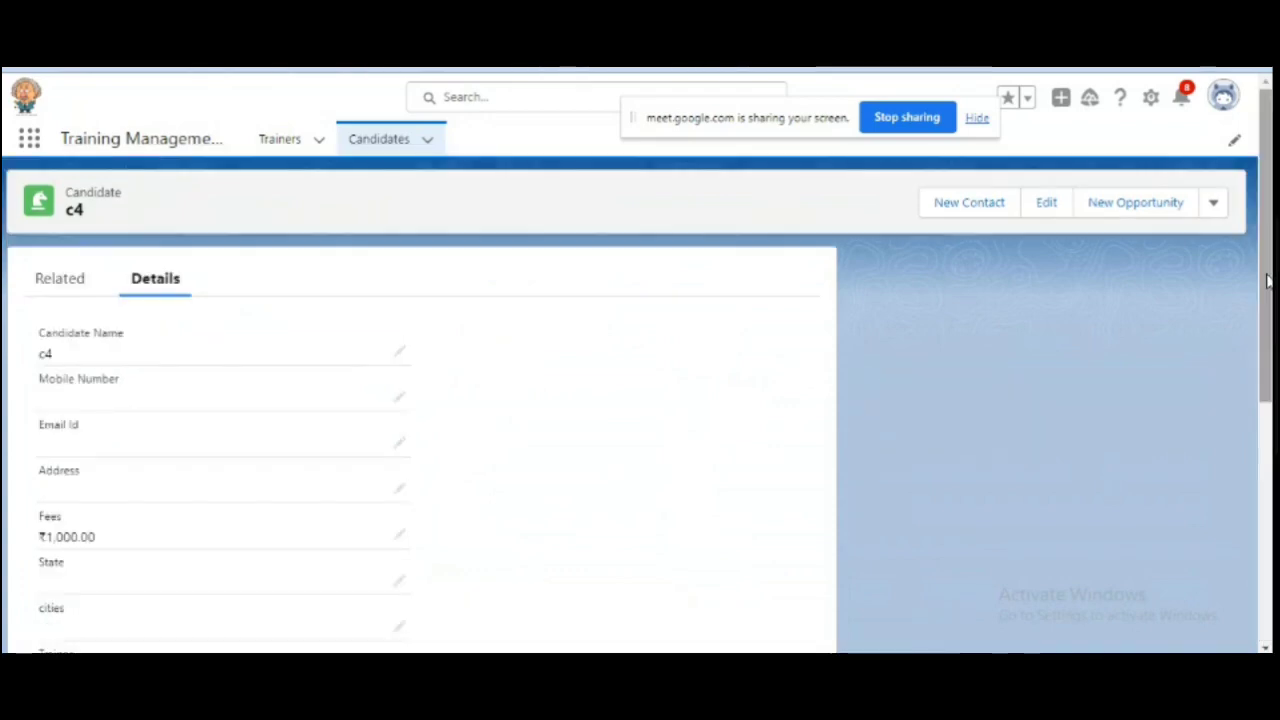
pyautogui.scroll(-5, 1263, 540)
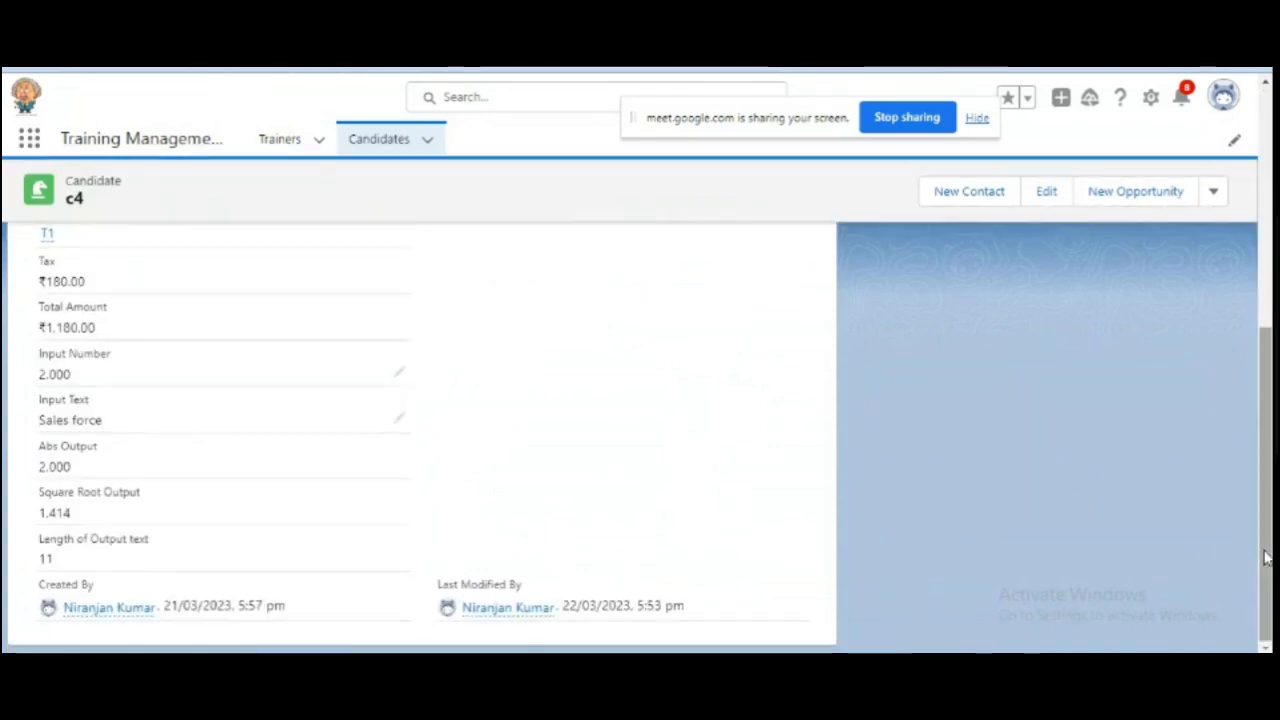
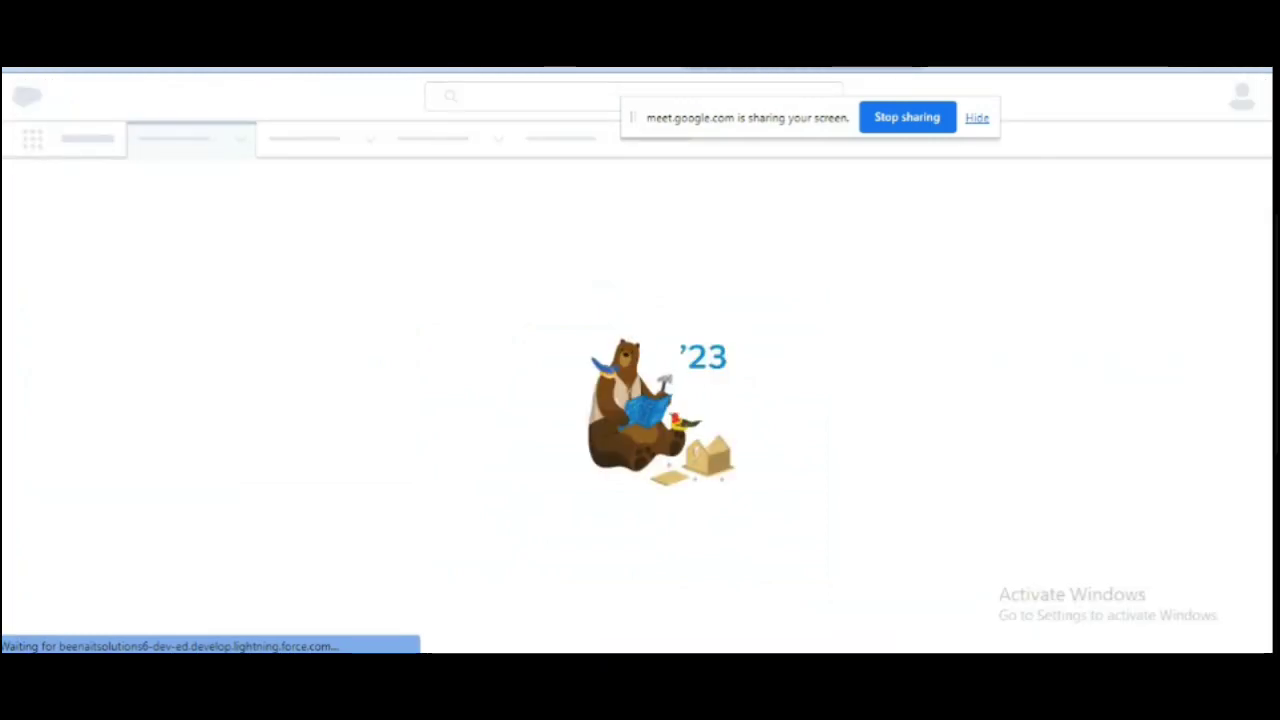
# Step: Review the field labels and data types in the Candidate object's Fields & Relationships list
pyautogui.moveTo(609, 668)
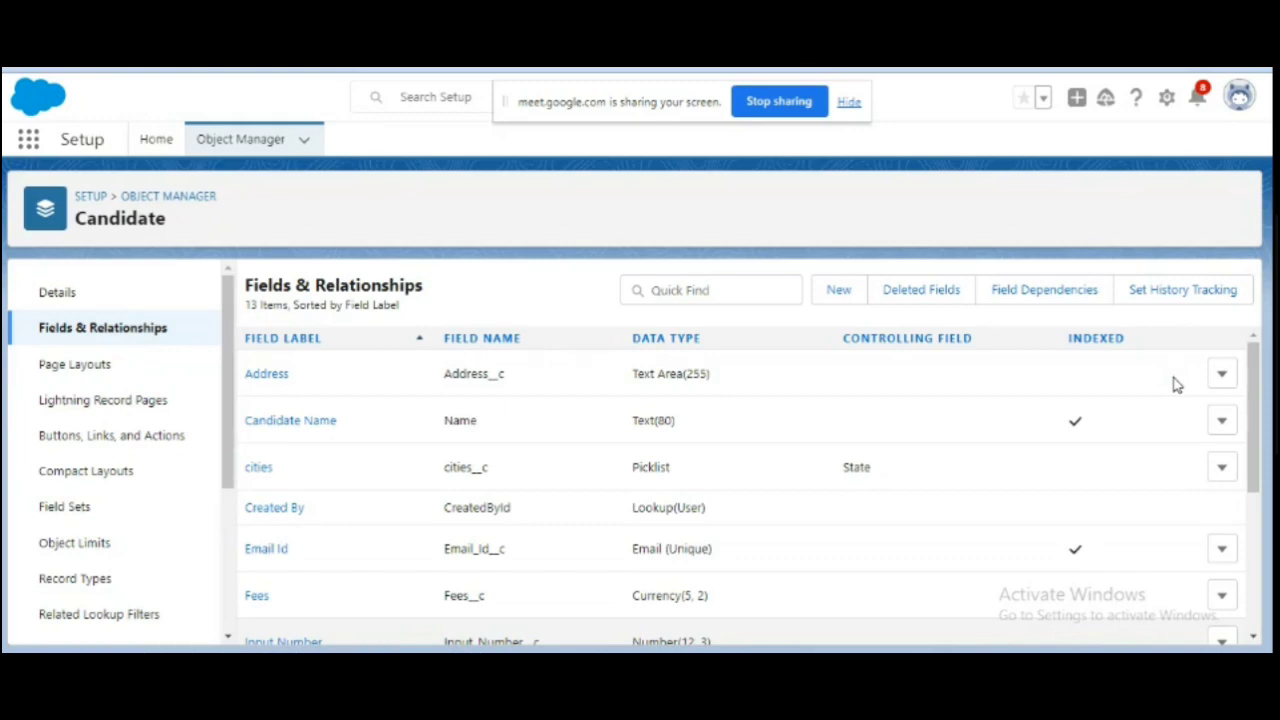
pyautogui.scroll(-3, 1256, 606)
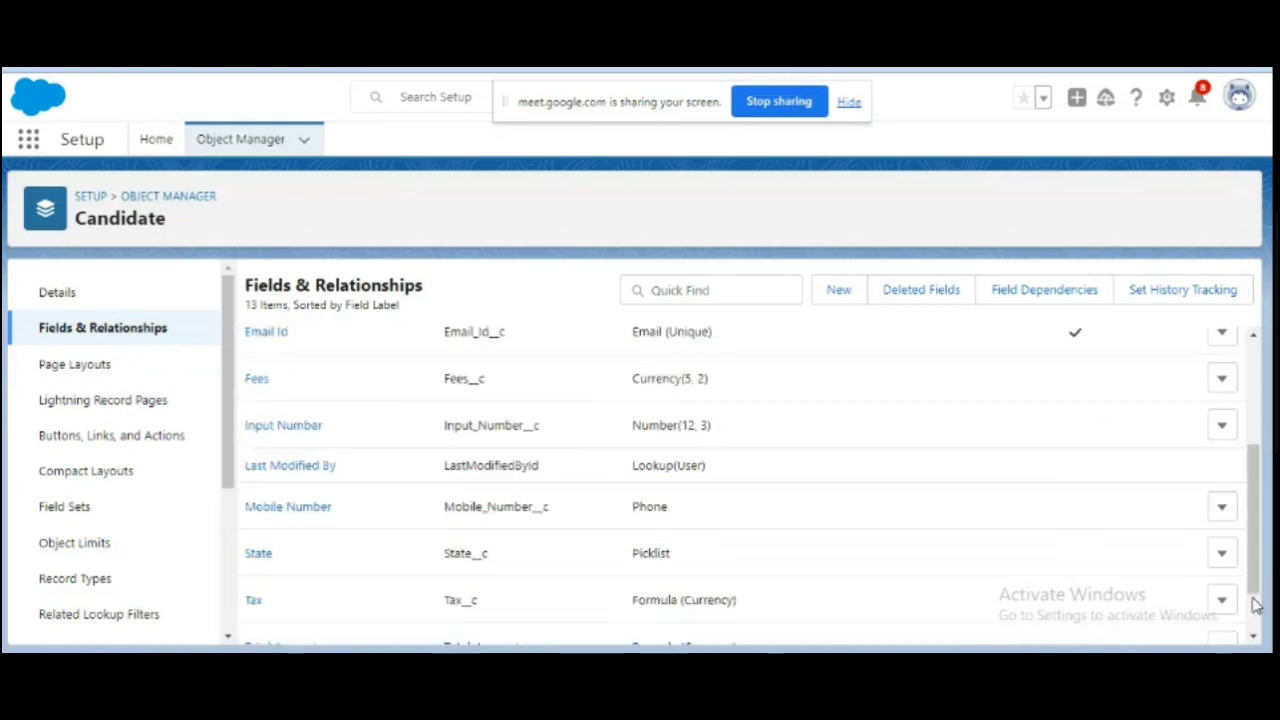
pyautogui.scroll(4, 1252, 418)
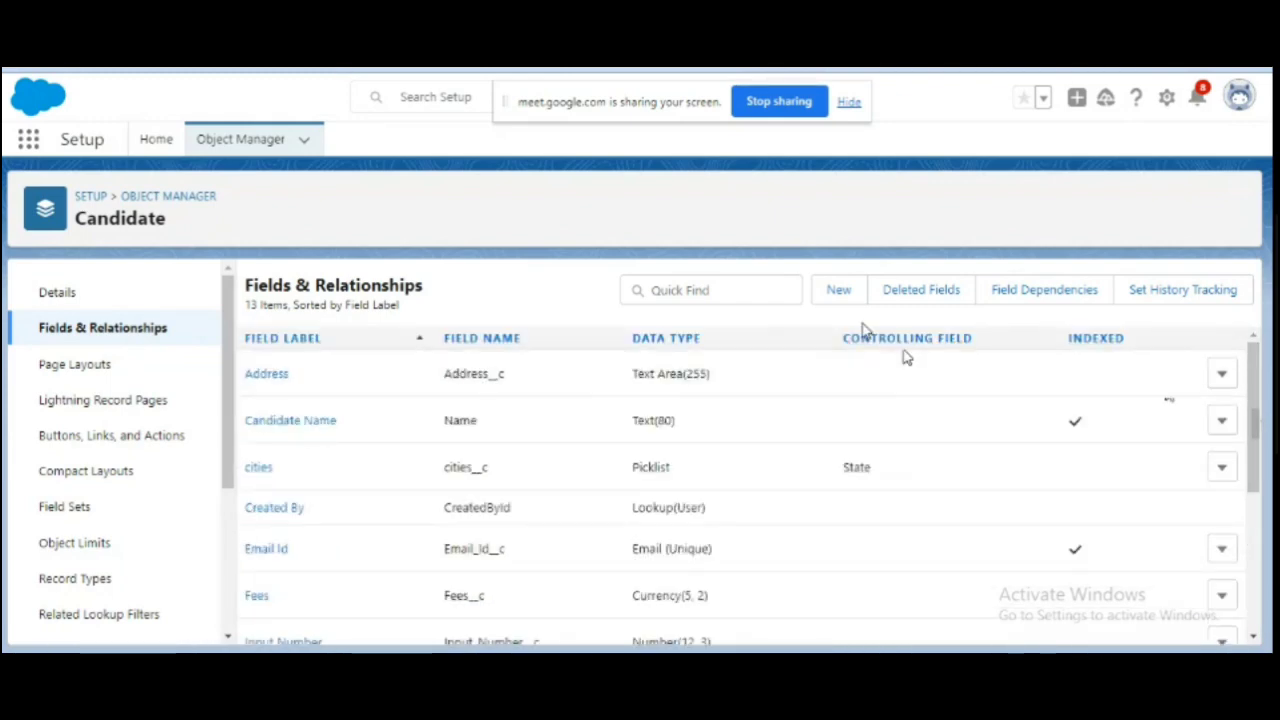
# Step: Start a new custom field on the Candidate object with the Text data type and proceed to its details
pyautogui.click(836, 296)
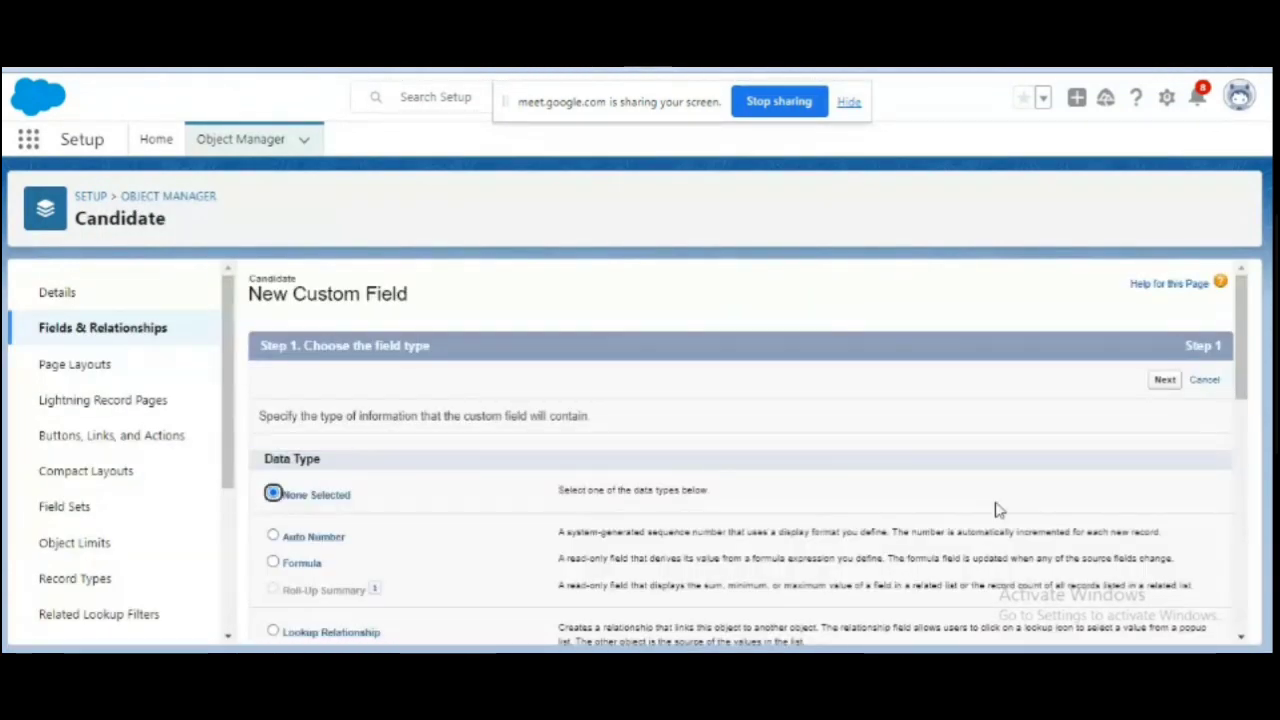
pyautogui.click(1245, 614)
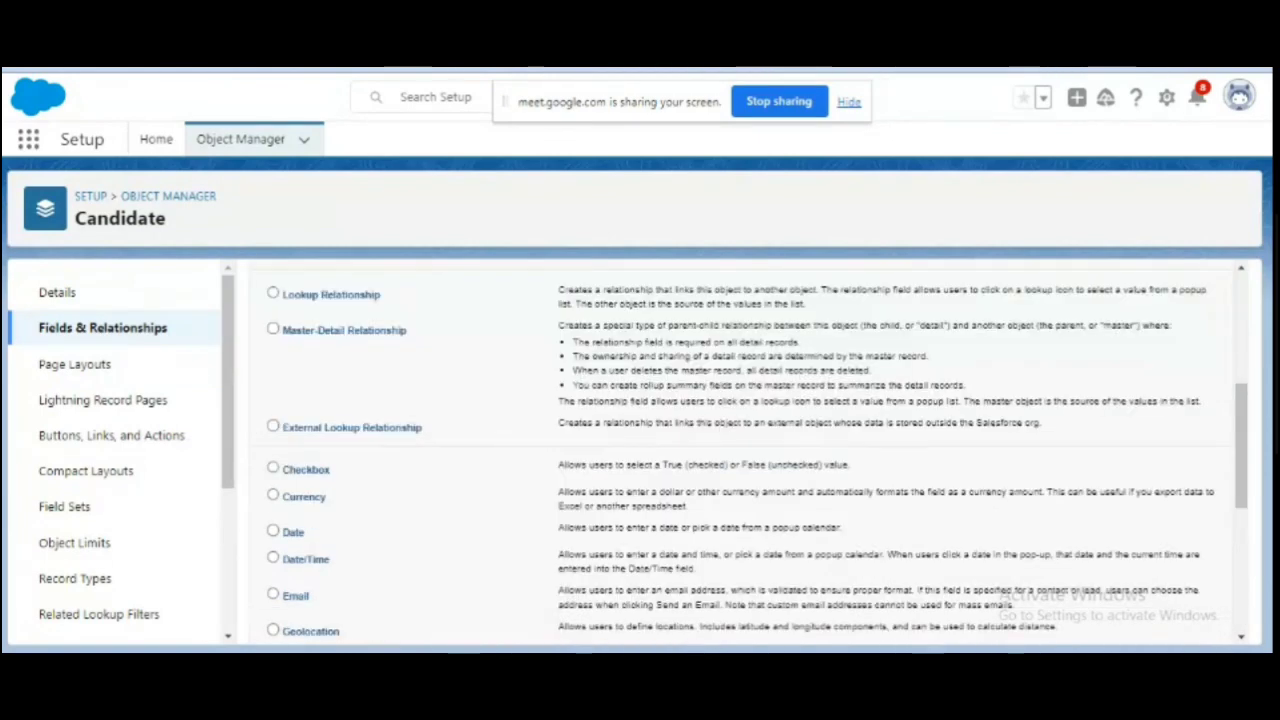
pyautogui.click(1245, 625)
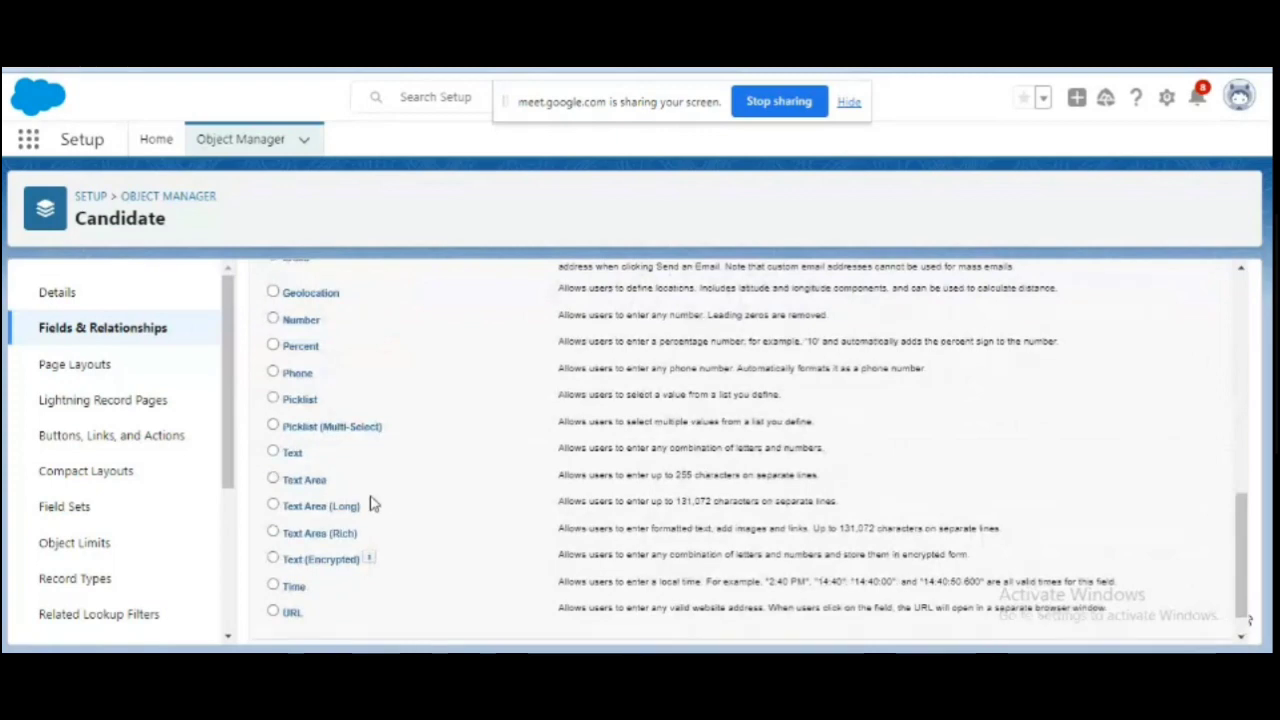
pyautogui.click(291, 455)
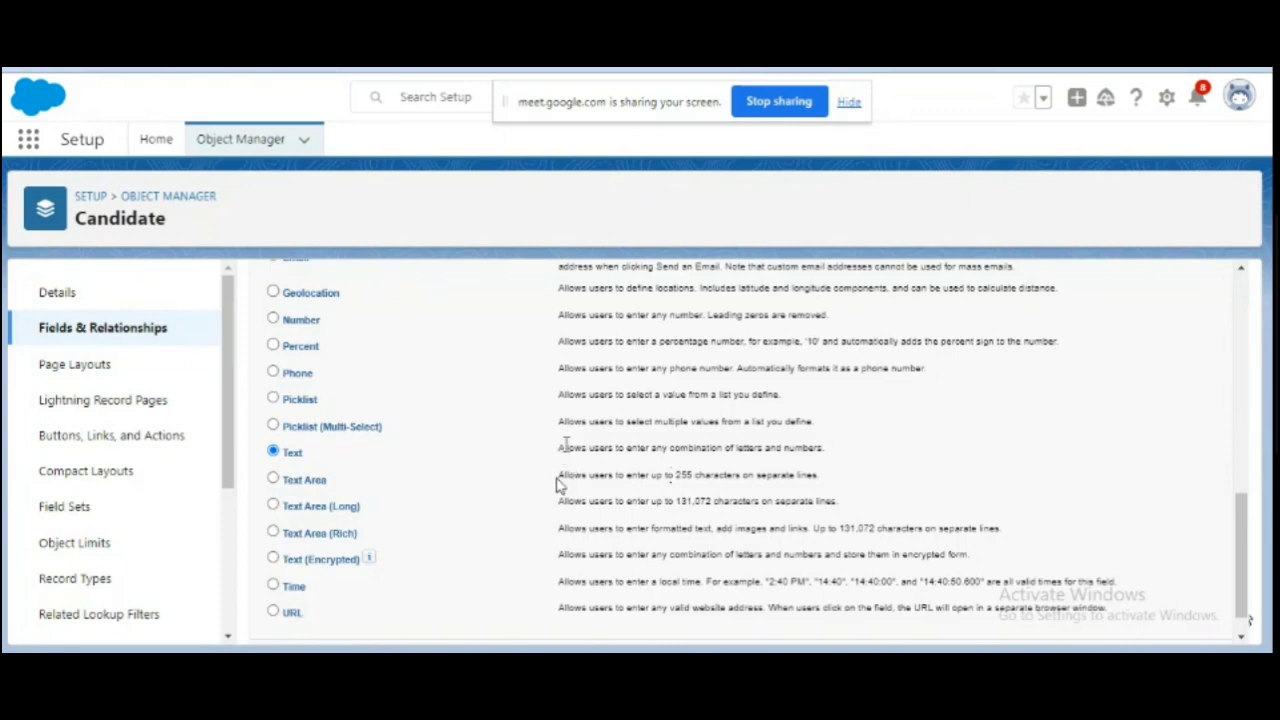
pyautogui.moveTo(558, 448); pyautogui.dragTo(800, 452)
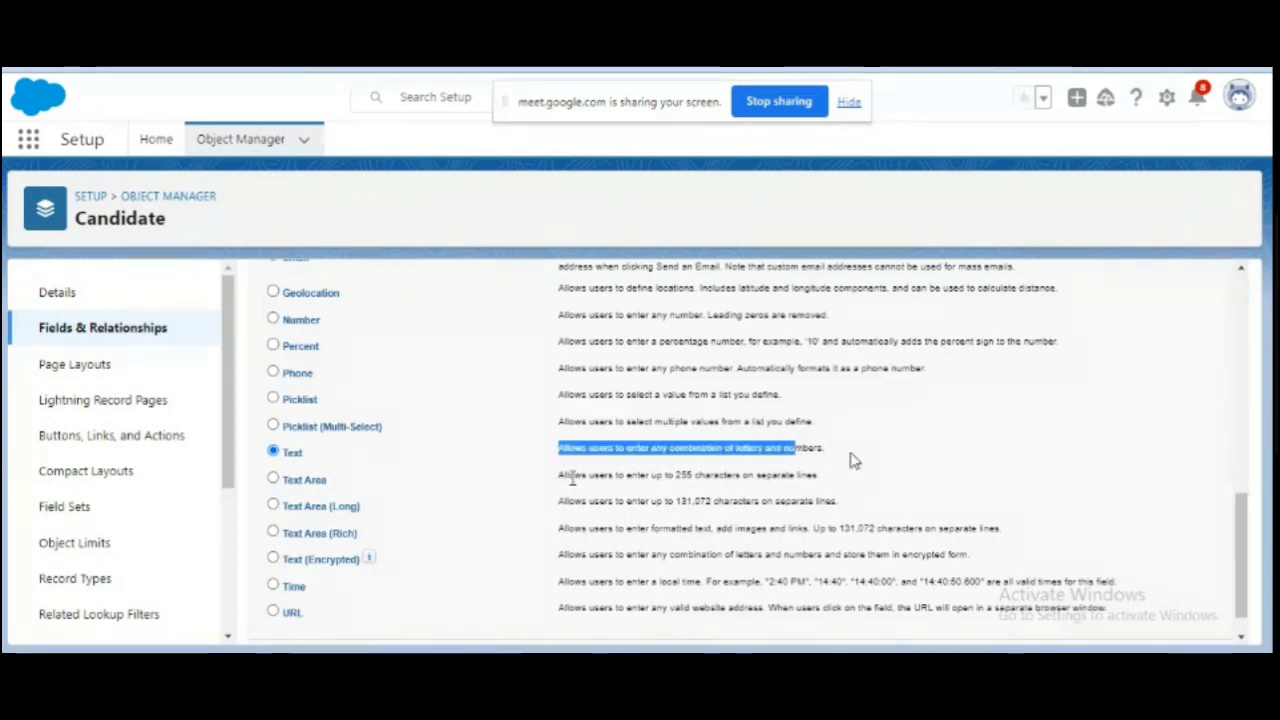
pyautogui.click(853, 460)
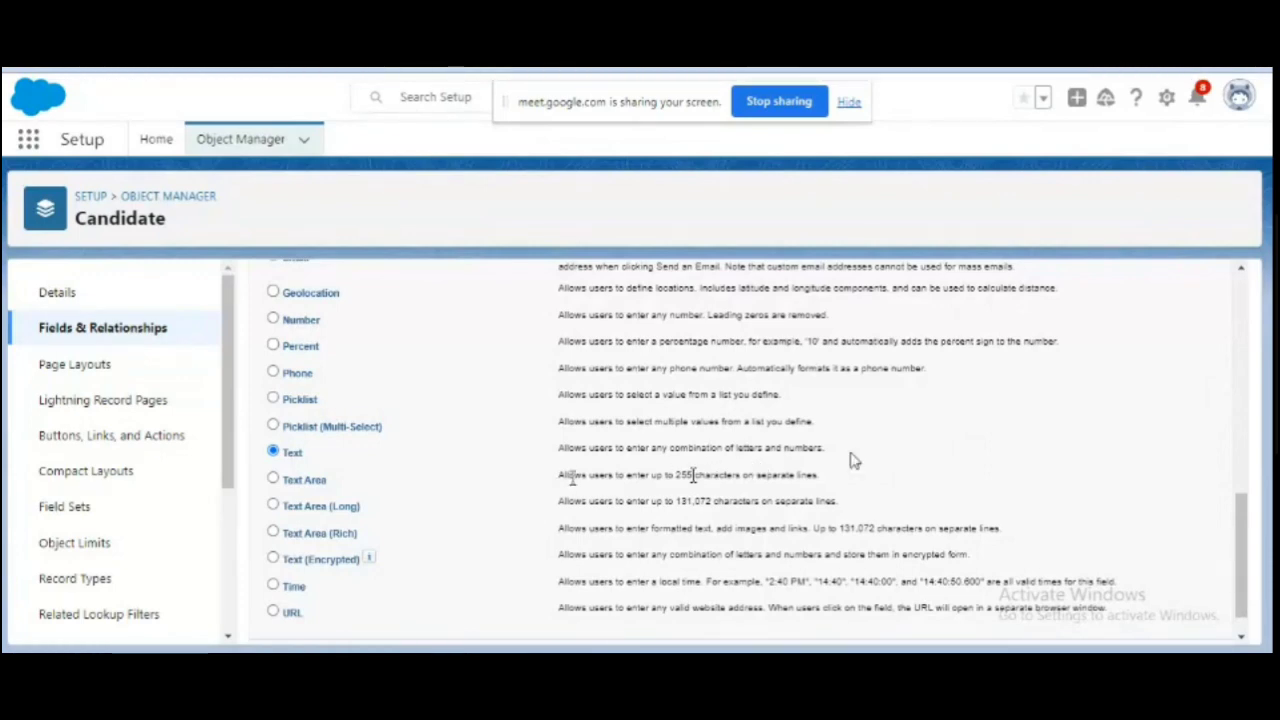
pyautogui.click(1248, 335)
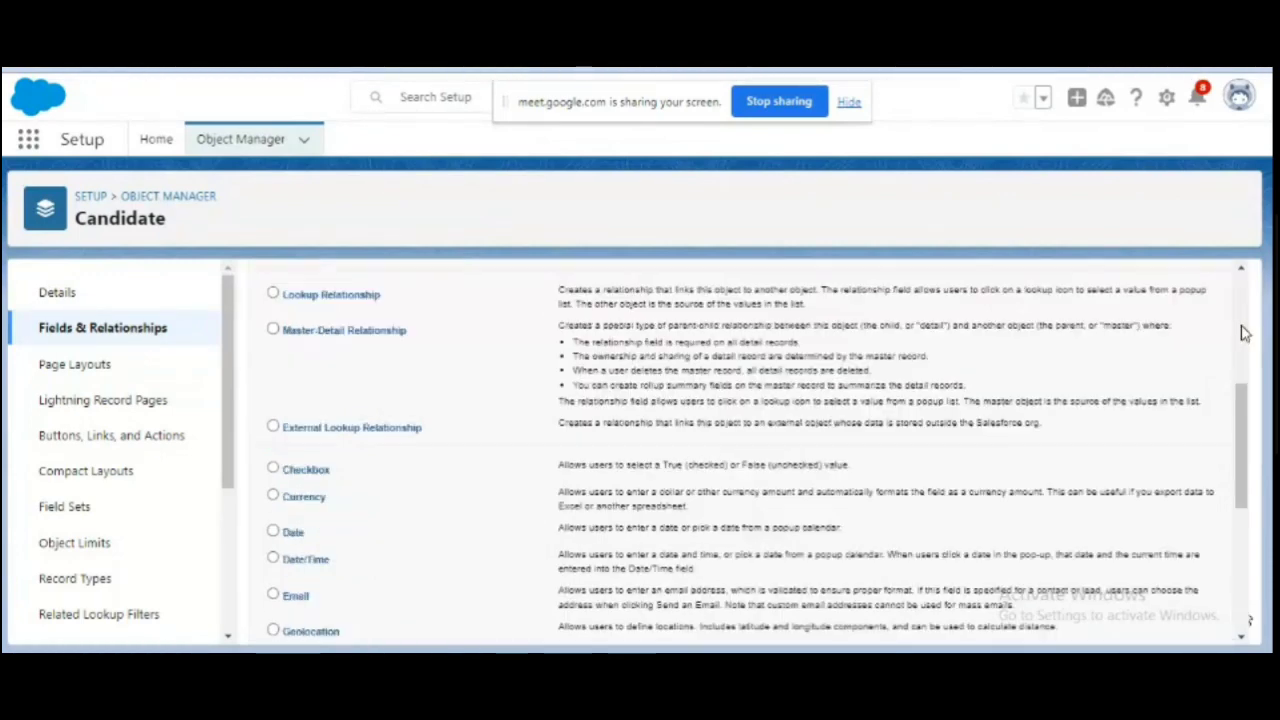
pyautogui.click(1241, 316)
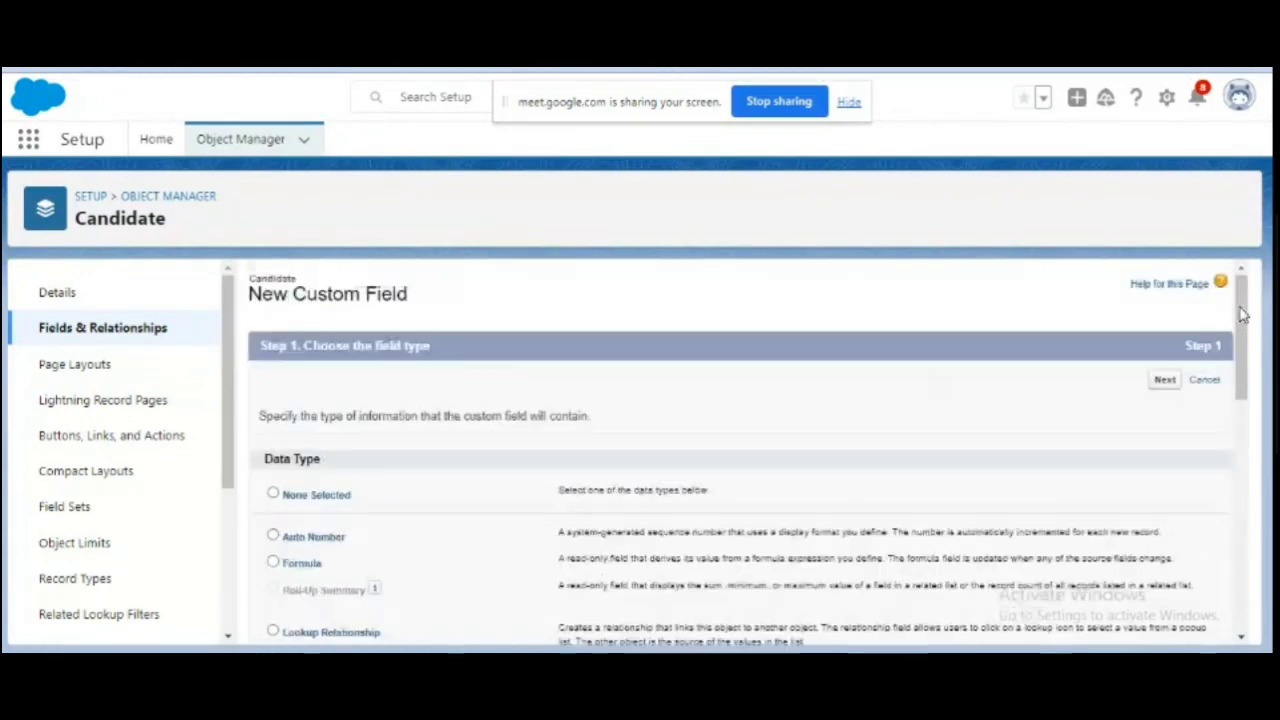
pyautogui.click(1162, 388)
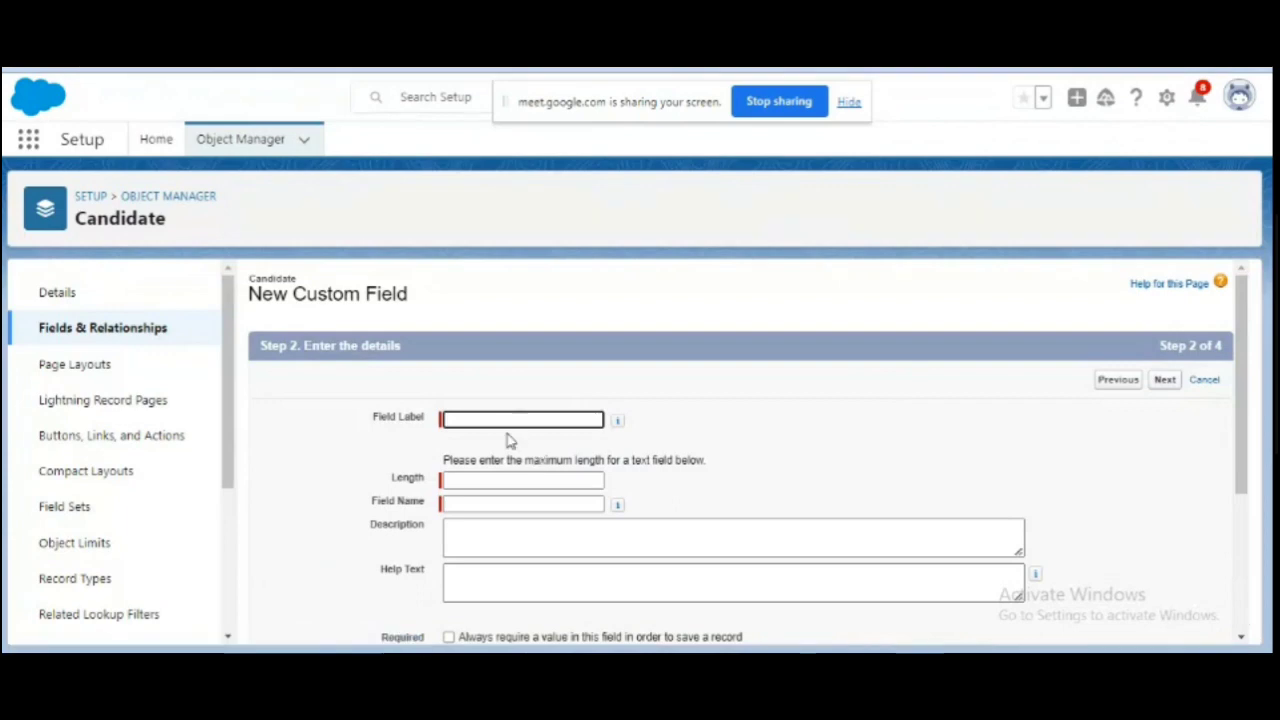
# Step: Label the new text field Input Text, let the field name fill in, and set its length to 250
pyautogui.click(502, 419)
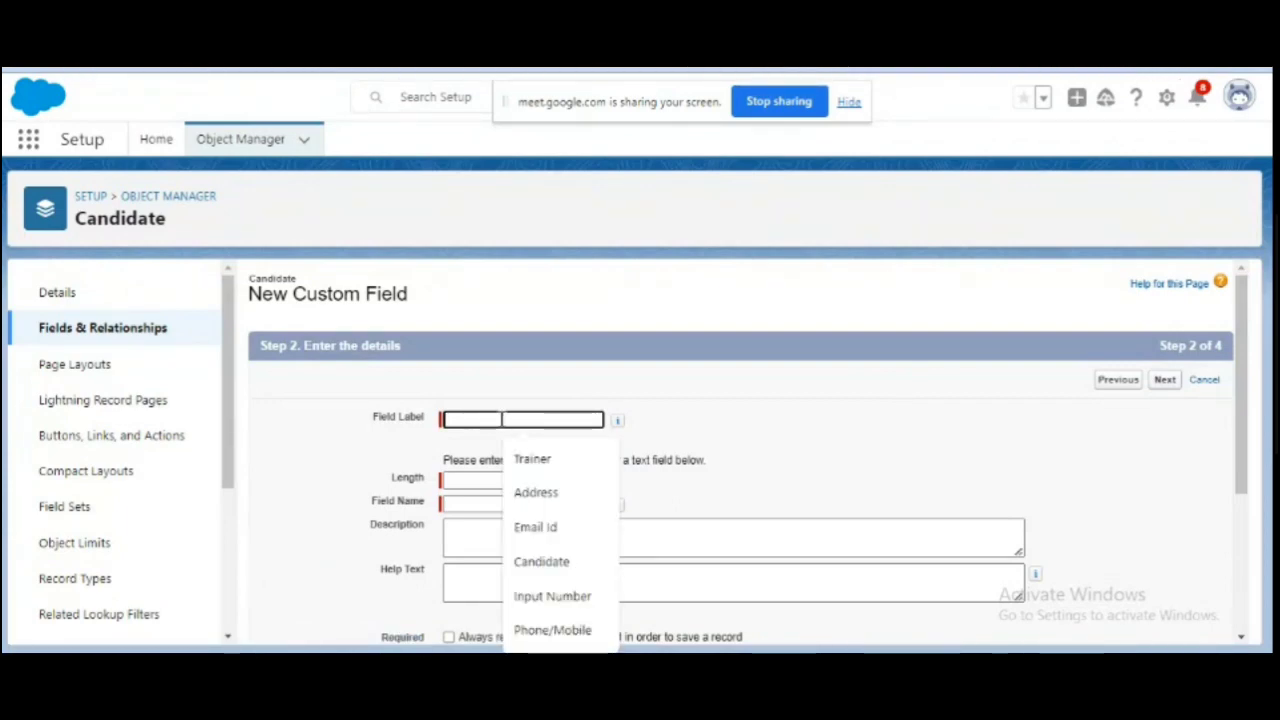
pyautogui.write('Input')
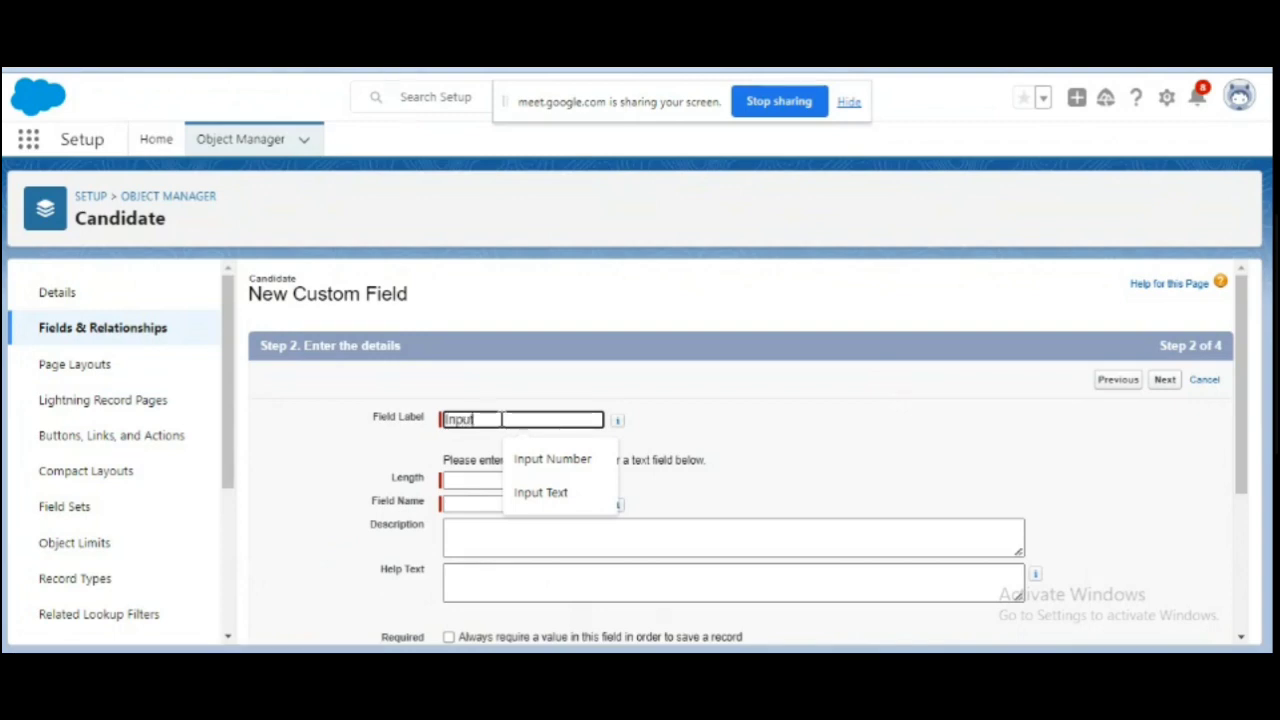
pyautogui.write(' Text')
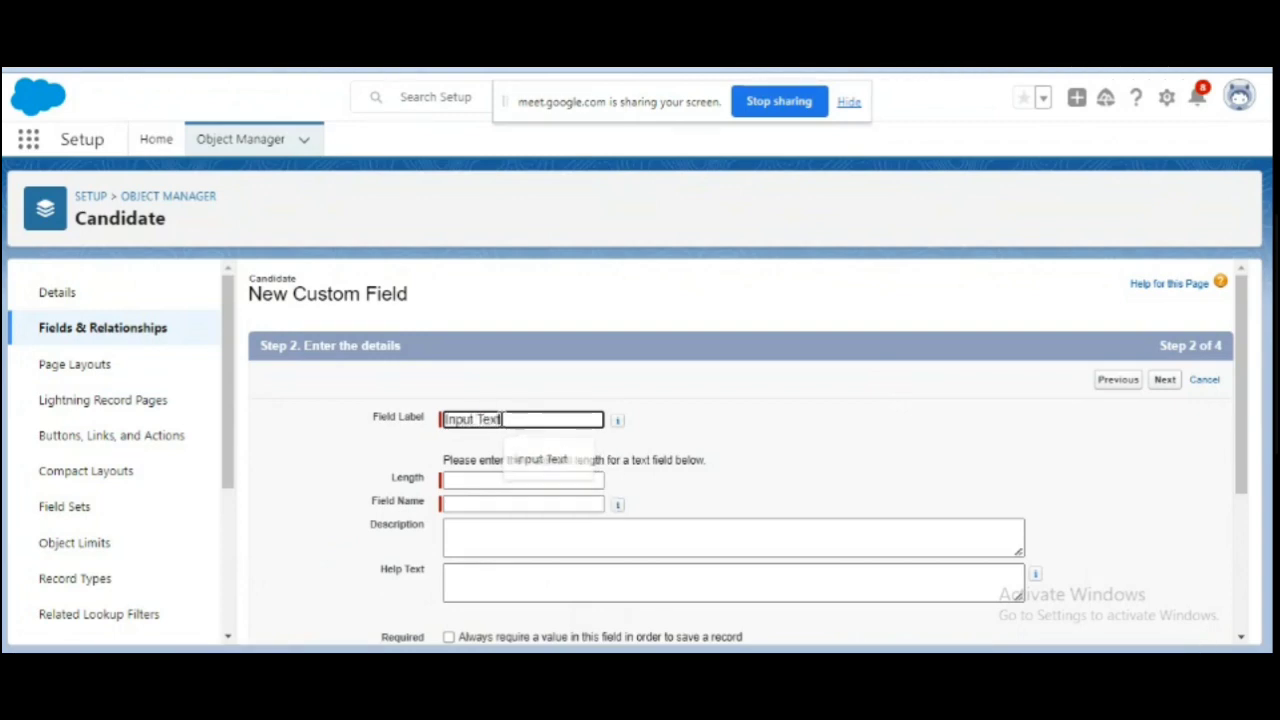
pyautogui.press('Tab')
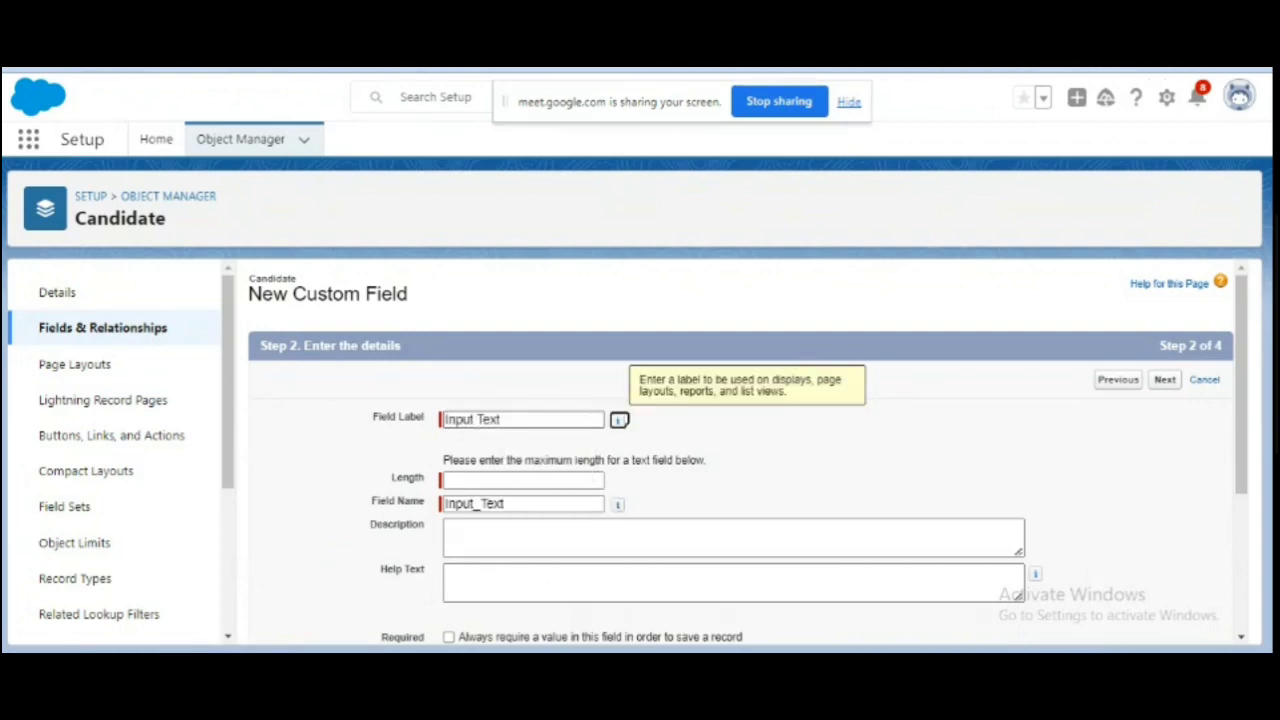
pyautogui.click(508, 477)
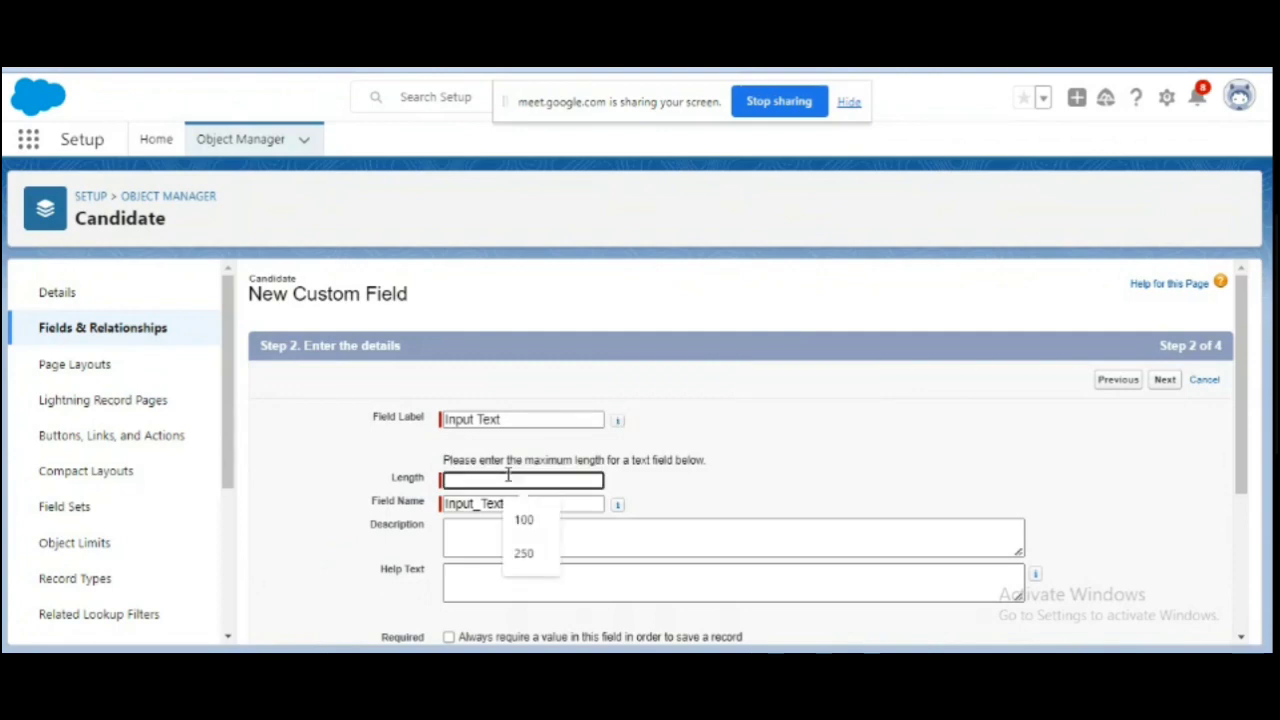
pyautogui.click(525, 553)
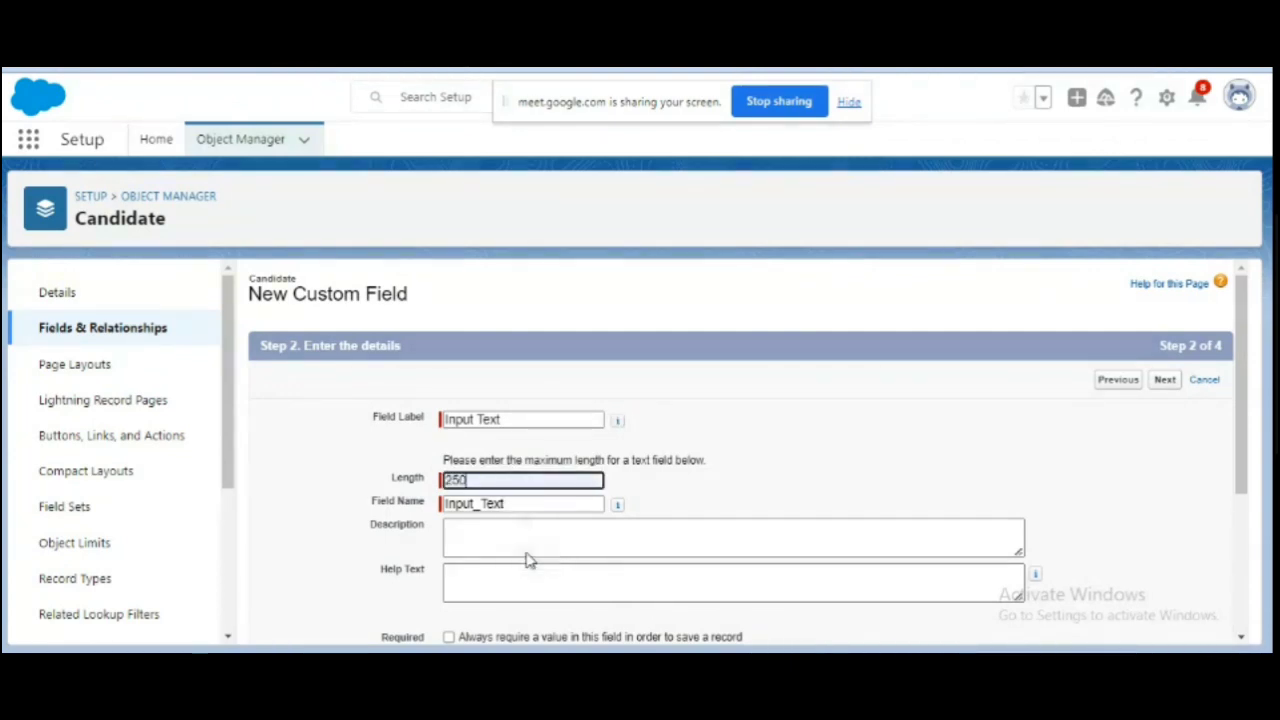
pyautogui.click(771, 468)
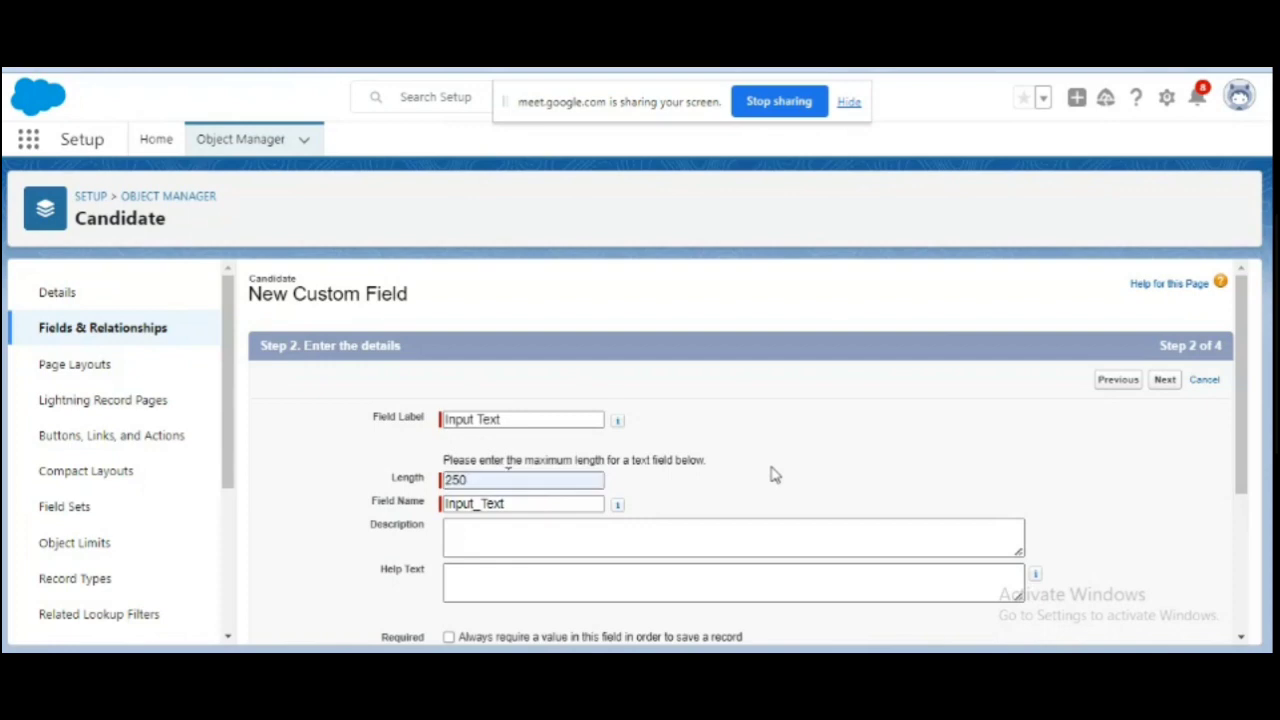
# Step: Keep the default options, field-level security and Candidate Layout assignment, and save the Input Text field
pyautogui.click(1241, 638)
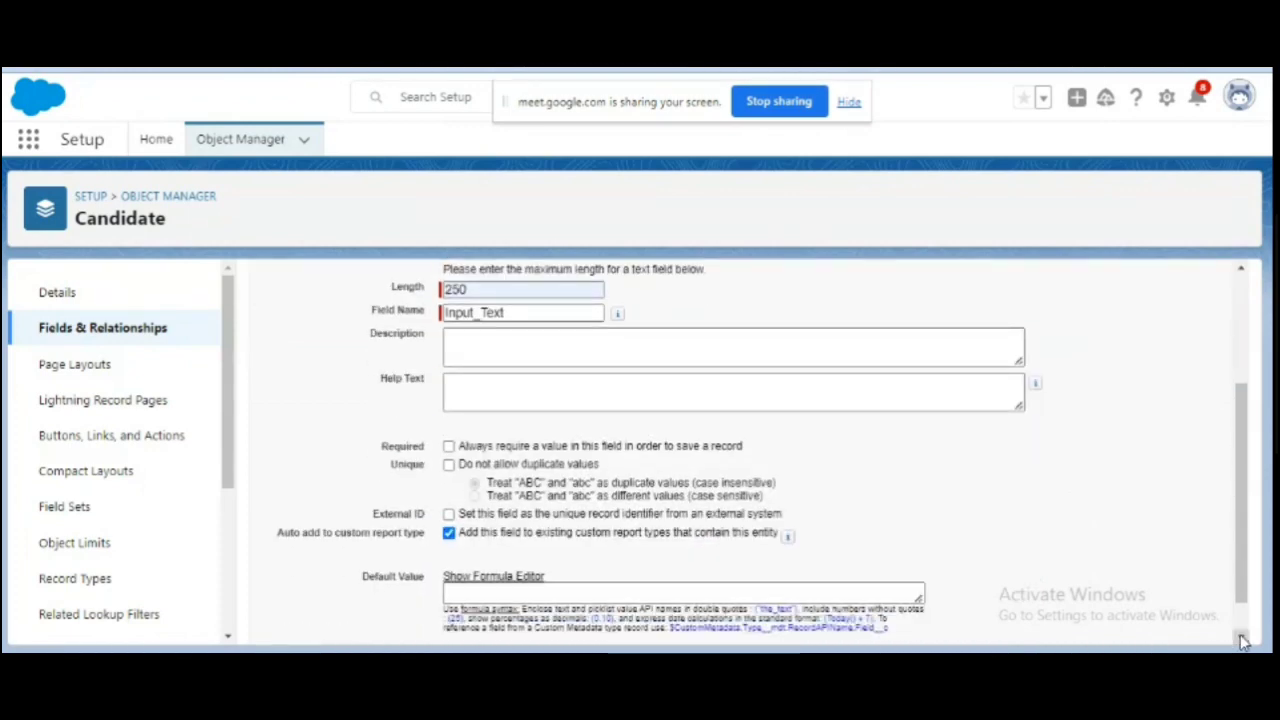
pyautogui.click(1241, 638)
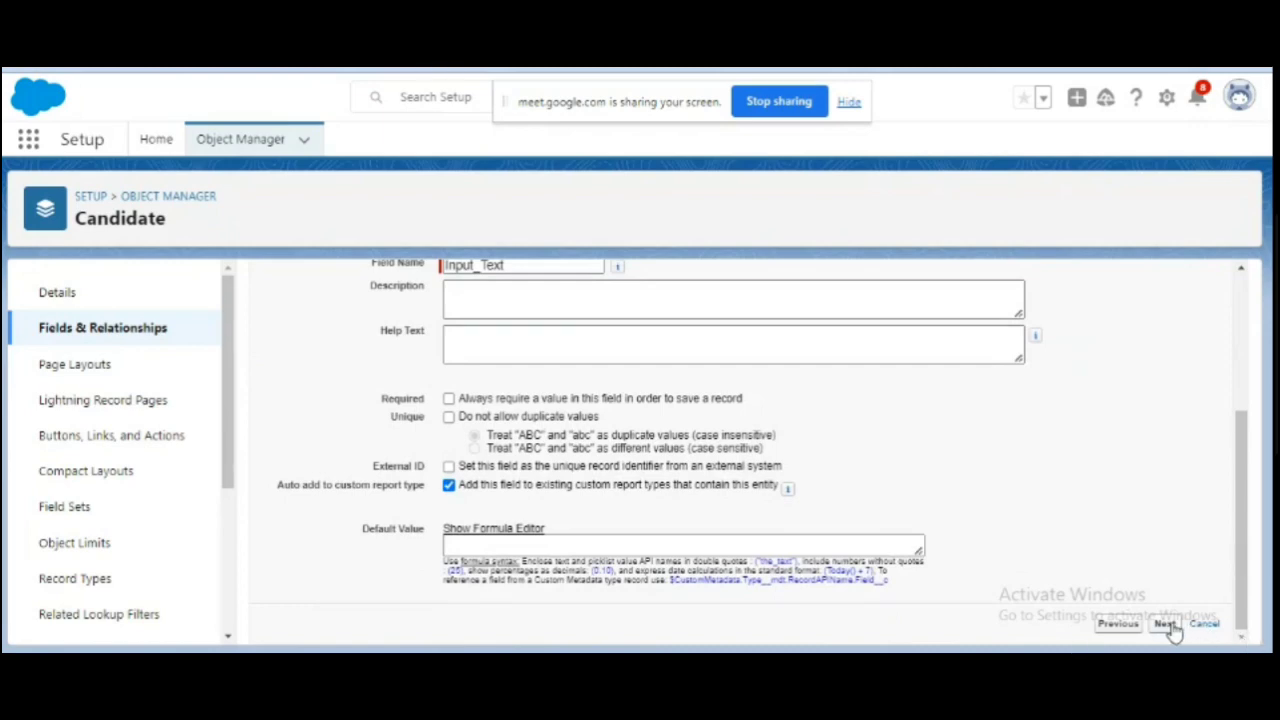
pyautogui.click(1165, 623)
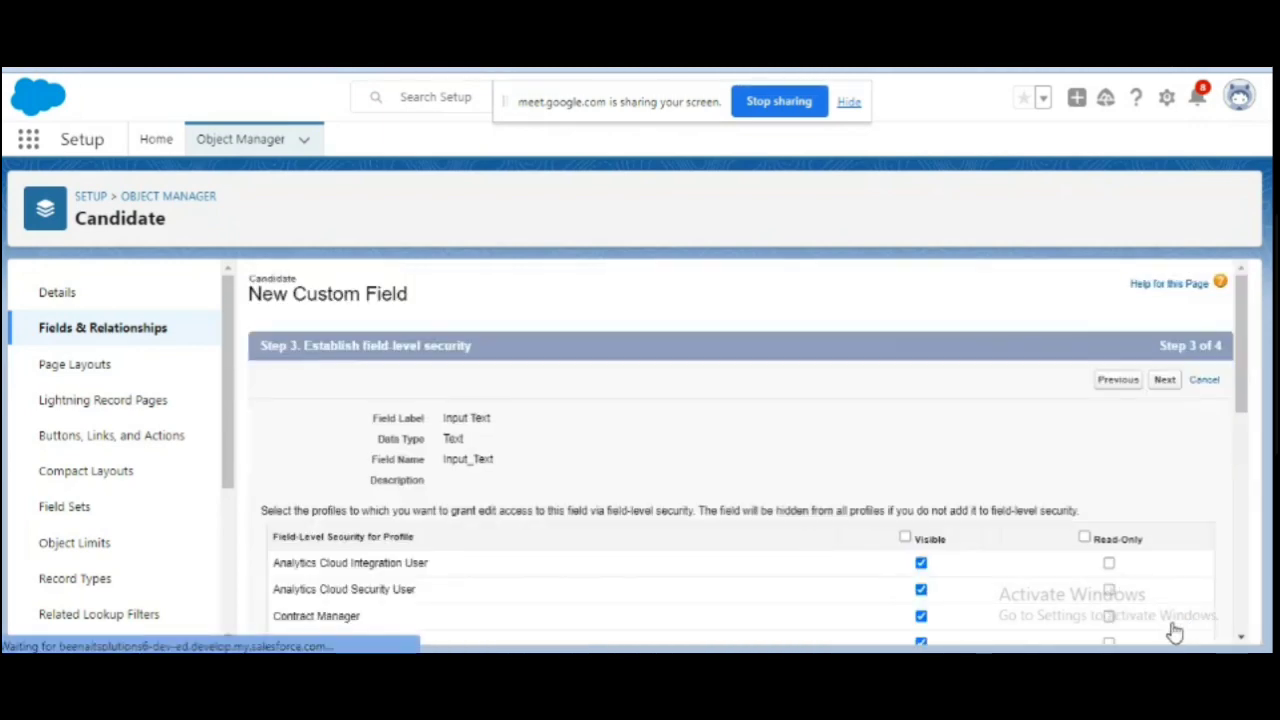
pyautogui.click(1165, 381)
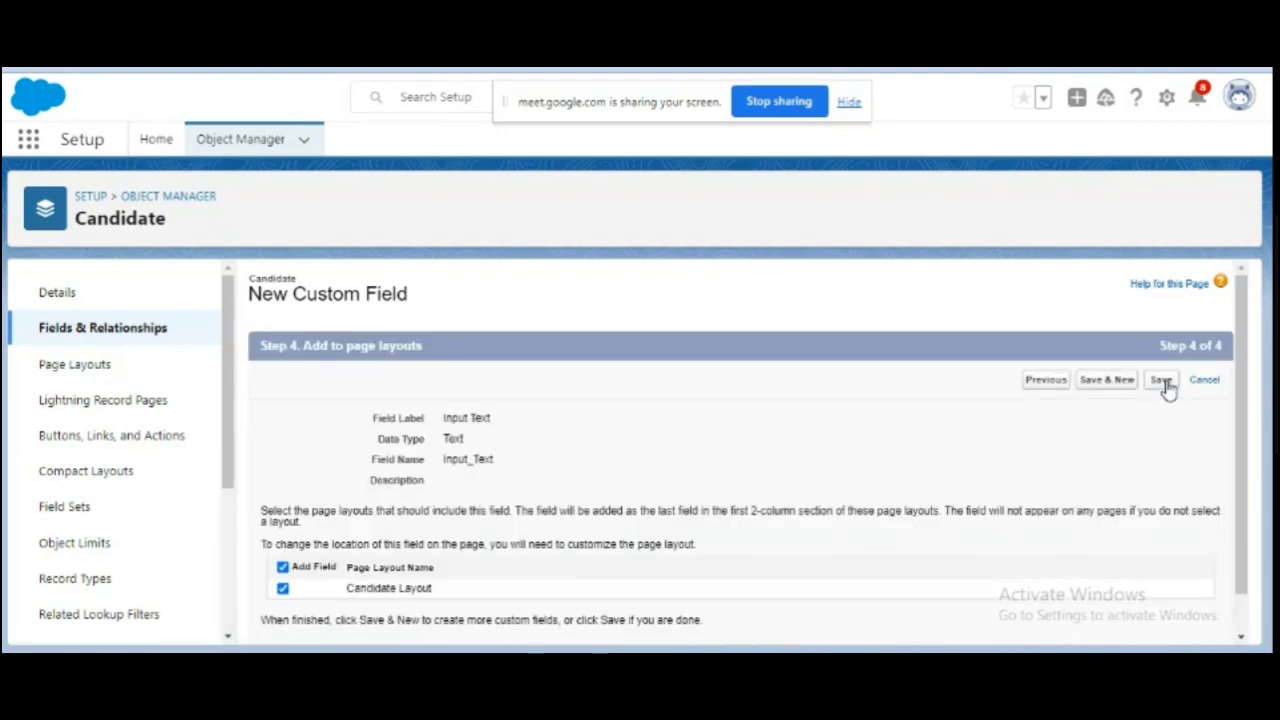
pyautogui.click(1163, 382)
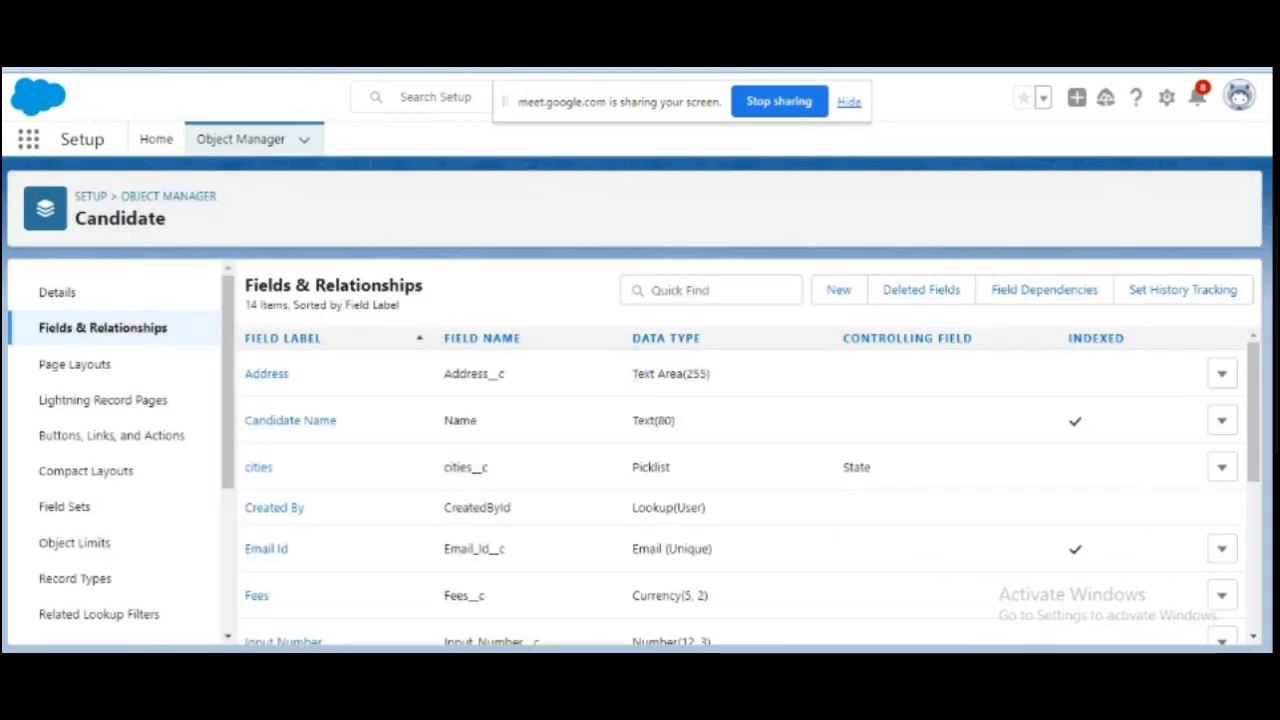
# Step: Switch to the candidate c4 record, reload it and check its details for the Input Number and Input Text fields
pyautogui.hotkey('ctrl', 'Tab')
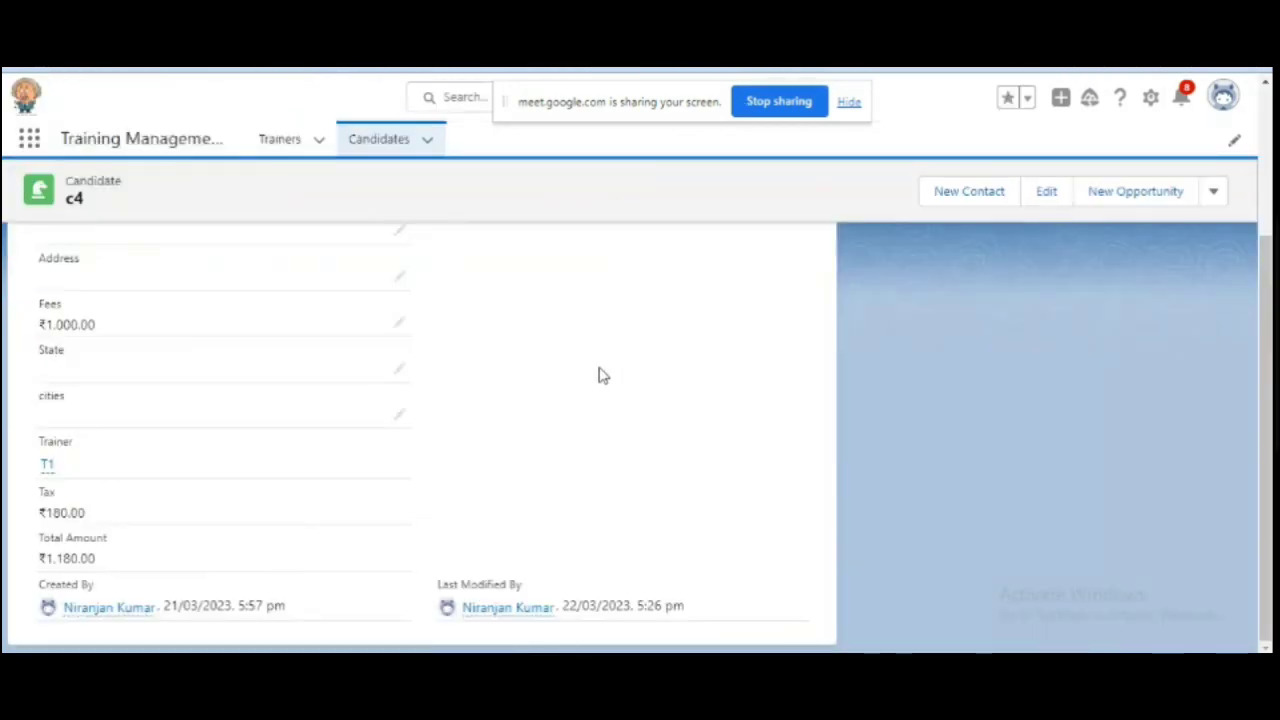
pyautogui.press('F5')
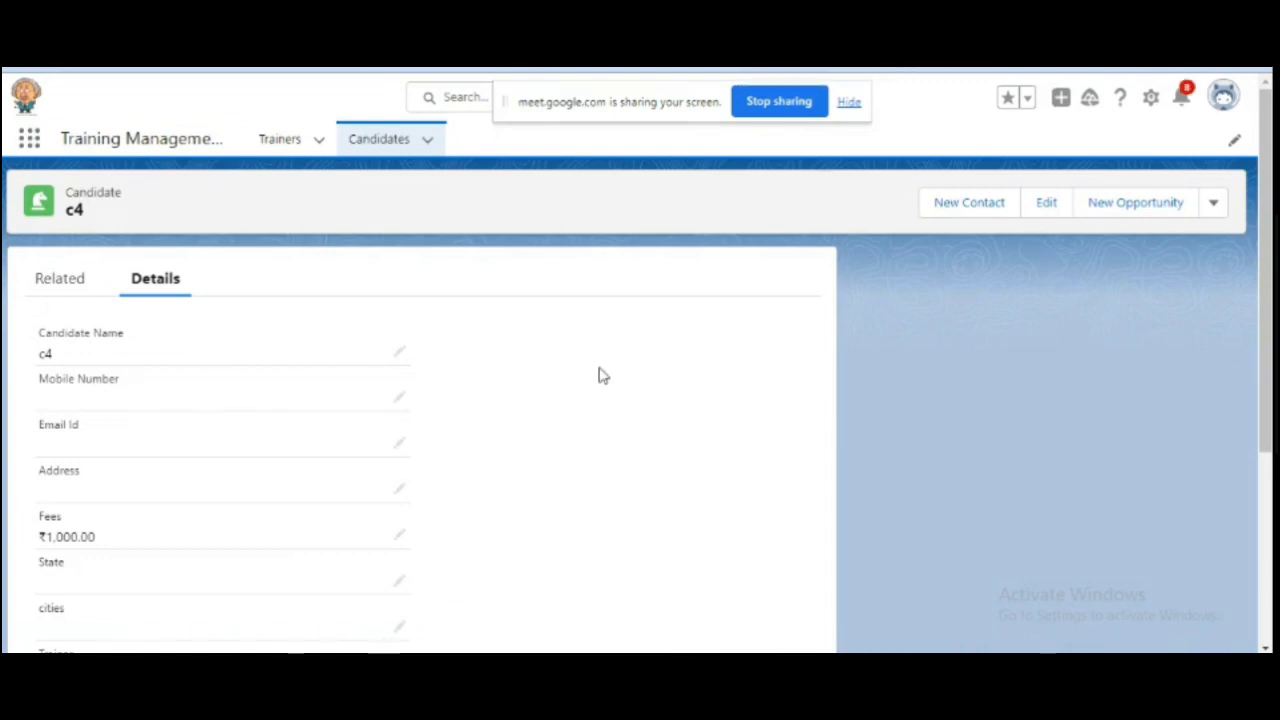
pyautogui.scroll(-5, 420, 440)
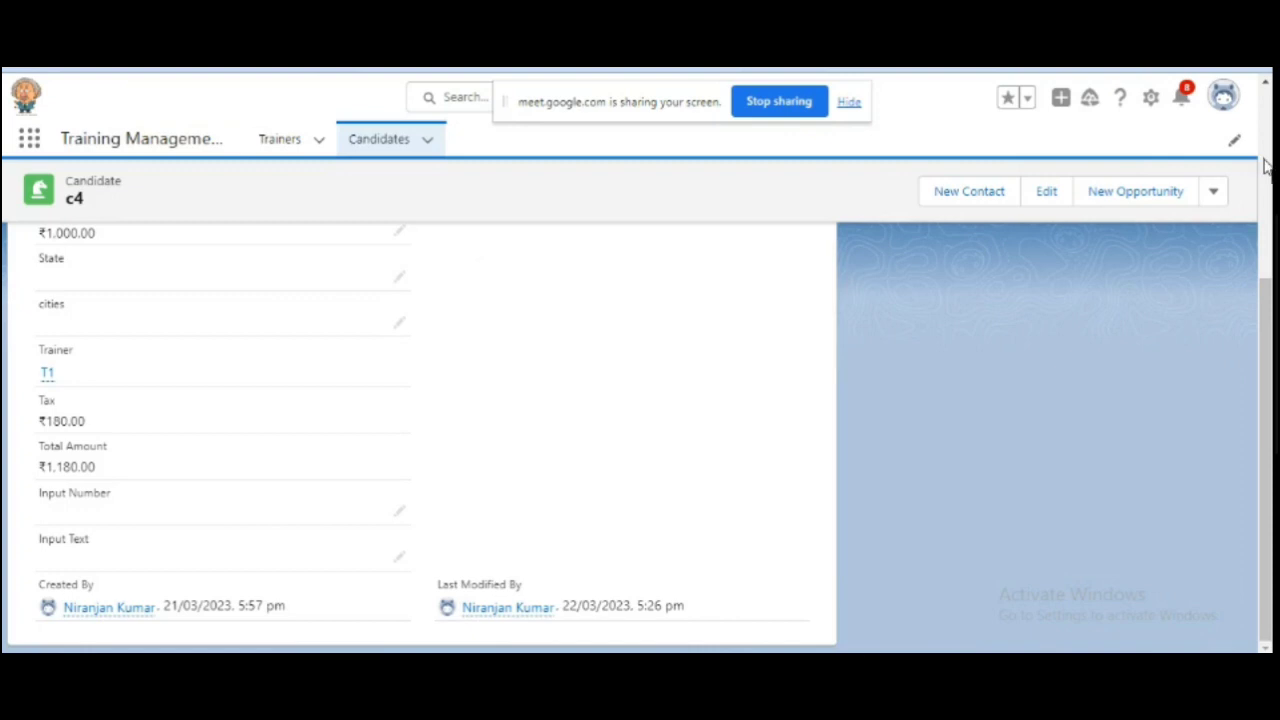
pyautogui.scroll(5, 1266, 168)
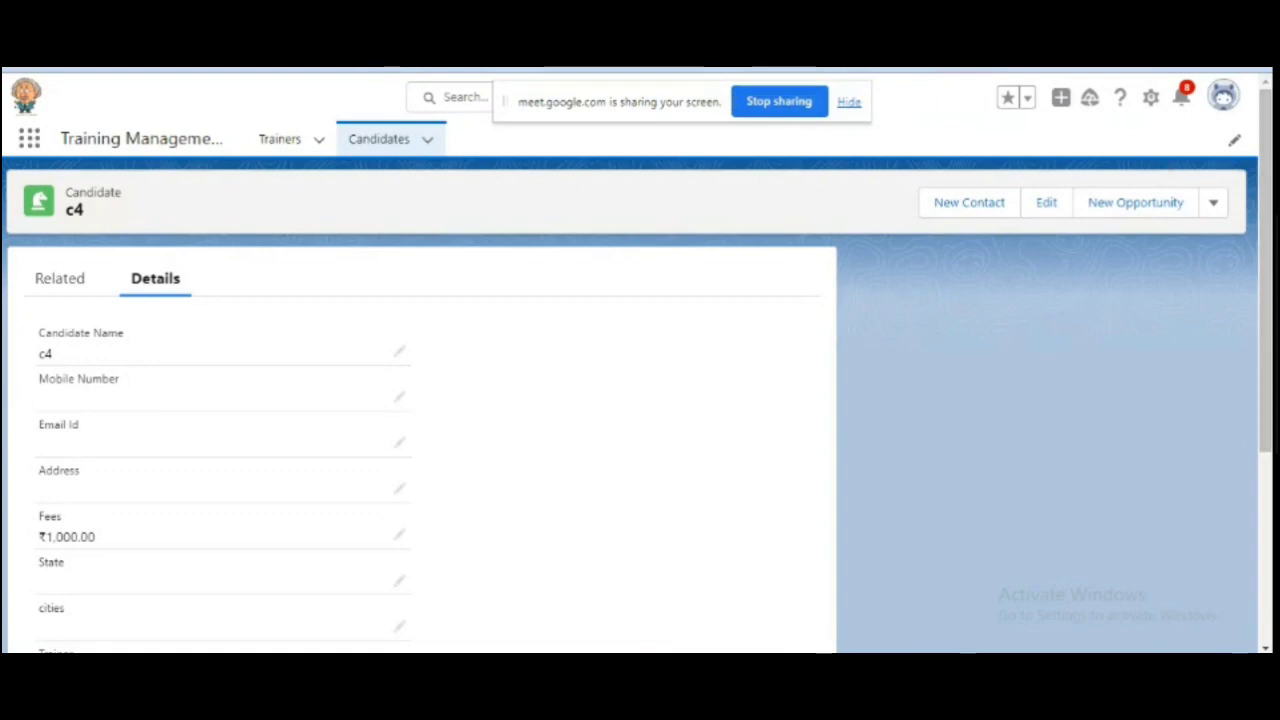
# Step: Return to the Candidate object's fields in Setup, start a new Formula field and begin its label with Abs
pyautogui.hotkey('ctrl', 'Tab')
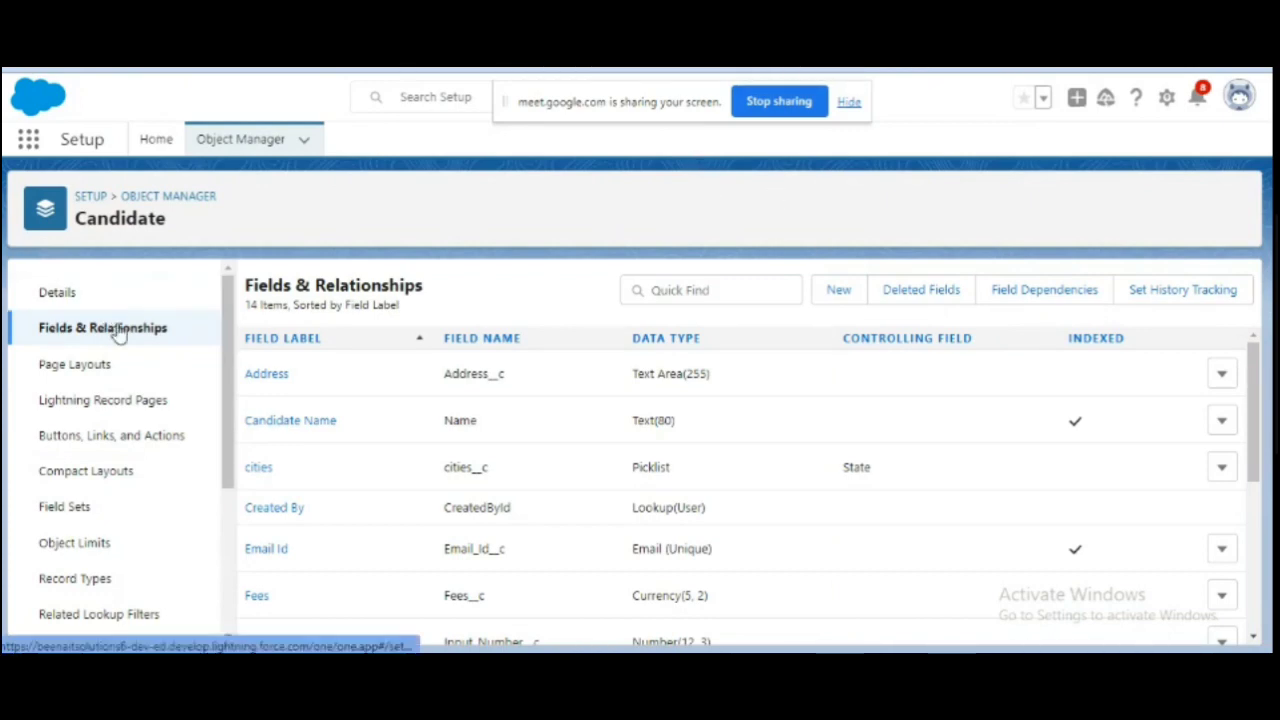
pyautogui.click(838, 290)
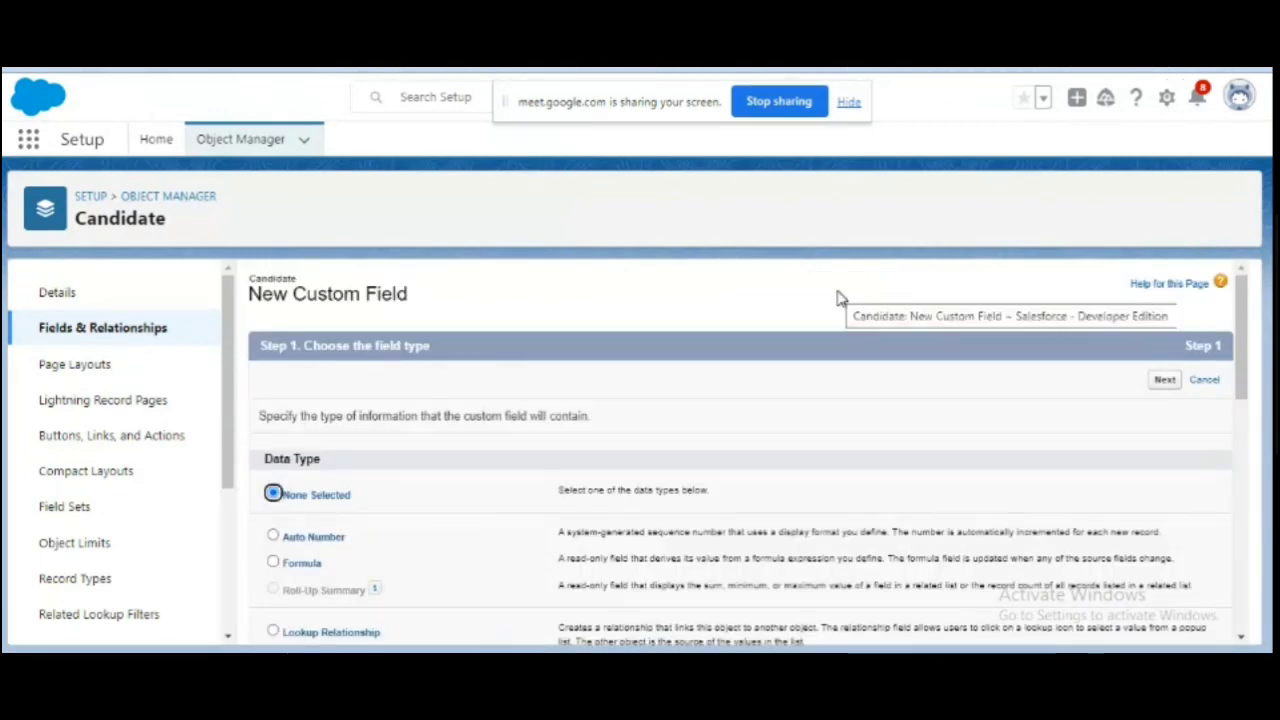
pyautogui.click(273, 562)
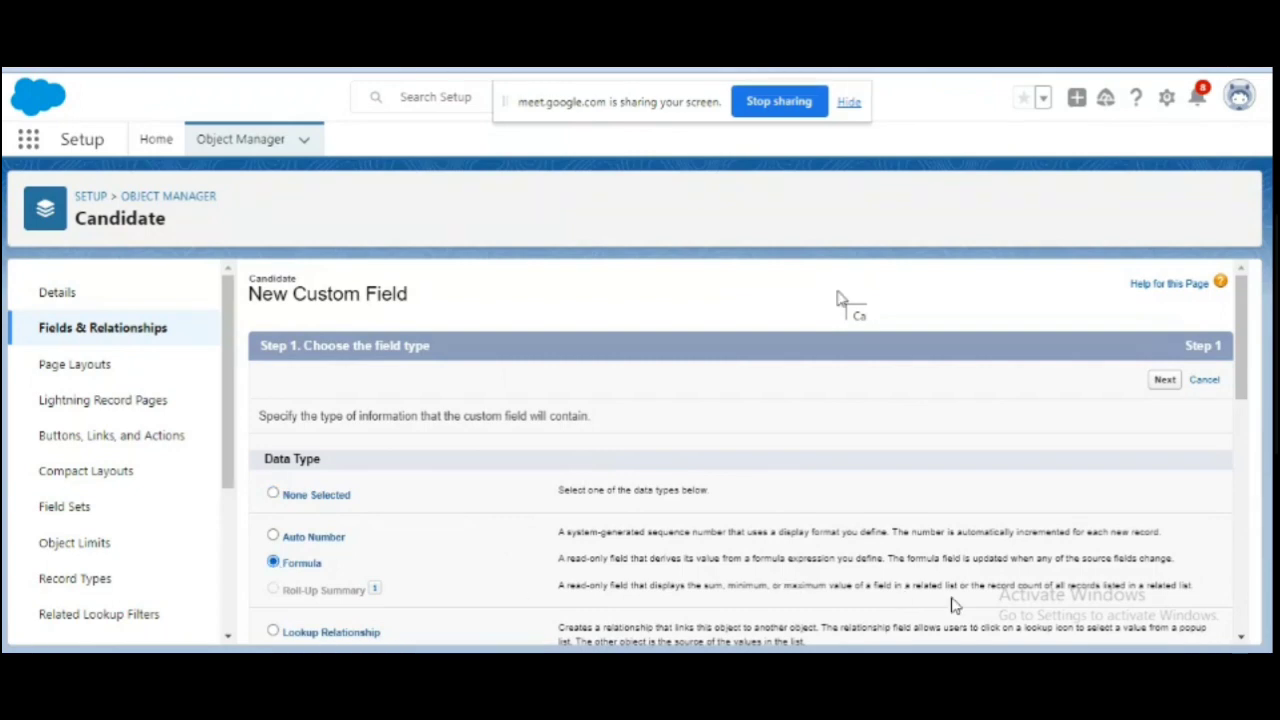
pyautogui.click(1164, 380)
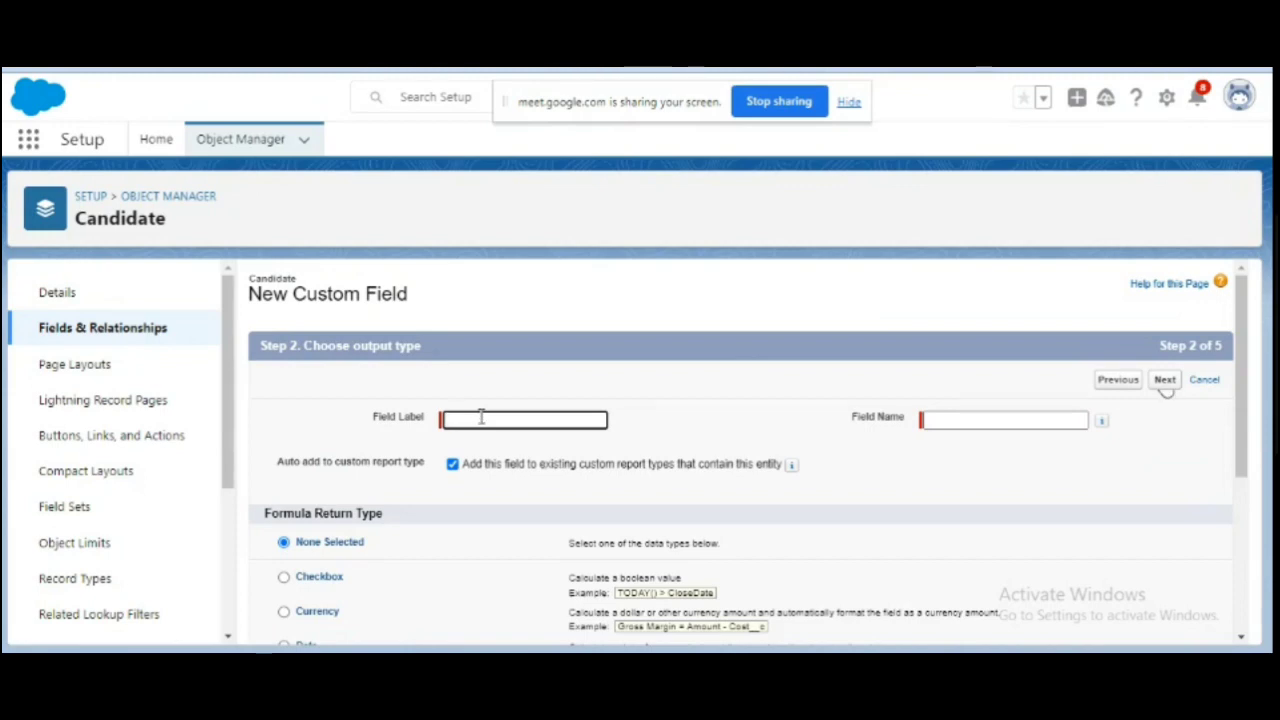
pyautogui.write('Abs')
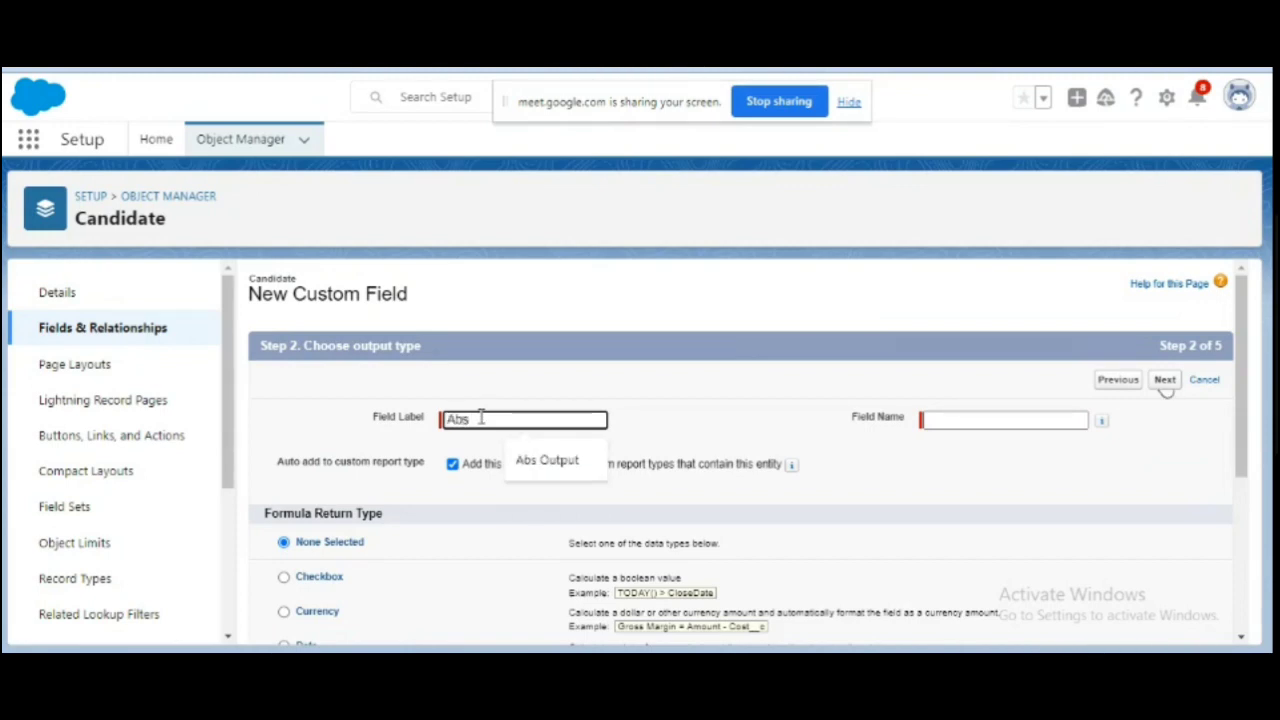
pyautogui.write(' ut')
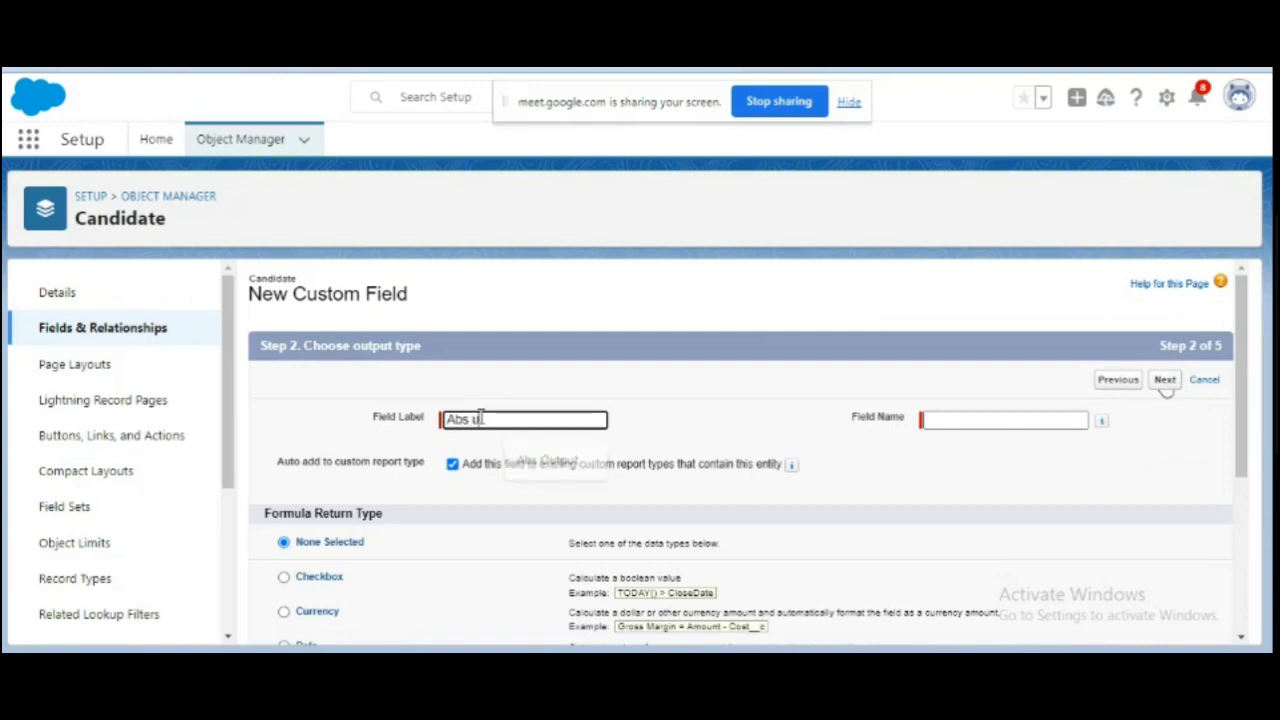
pyautogui.click(1165, 384)
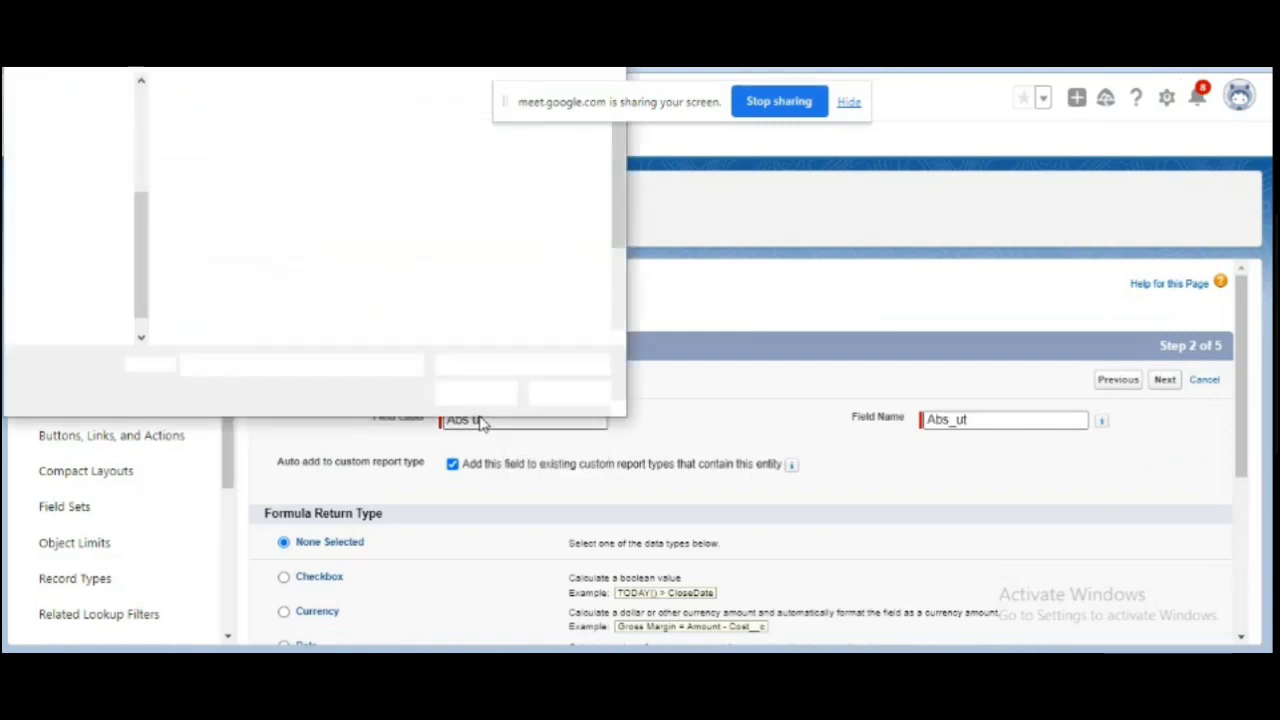
pyautogui.write('put')
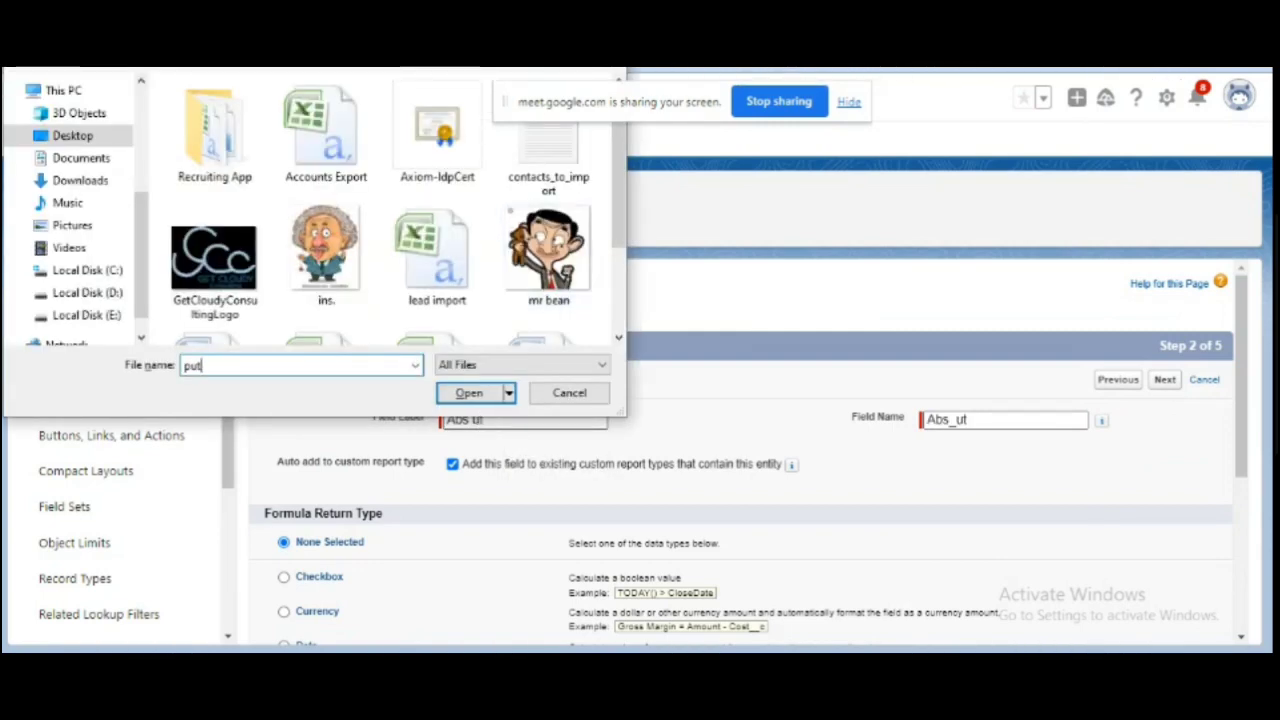
pyautogui.press('Escape')
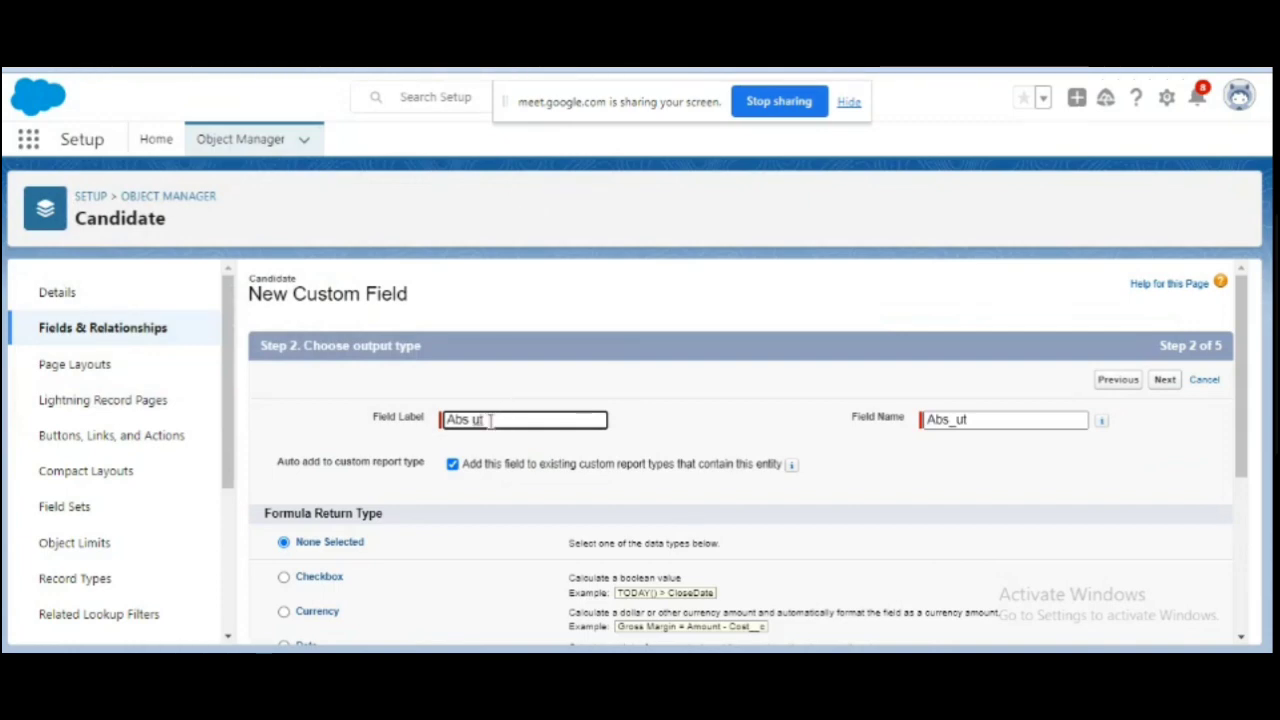
pyautogui.press('BackSpace')
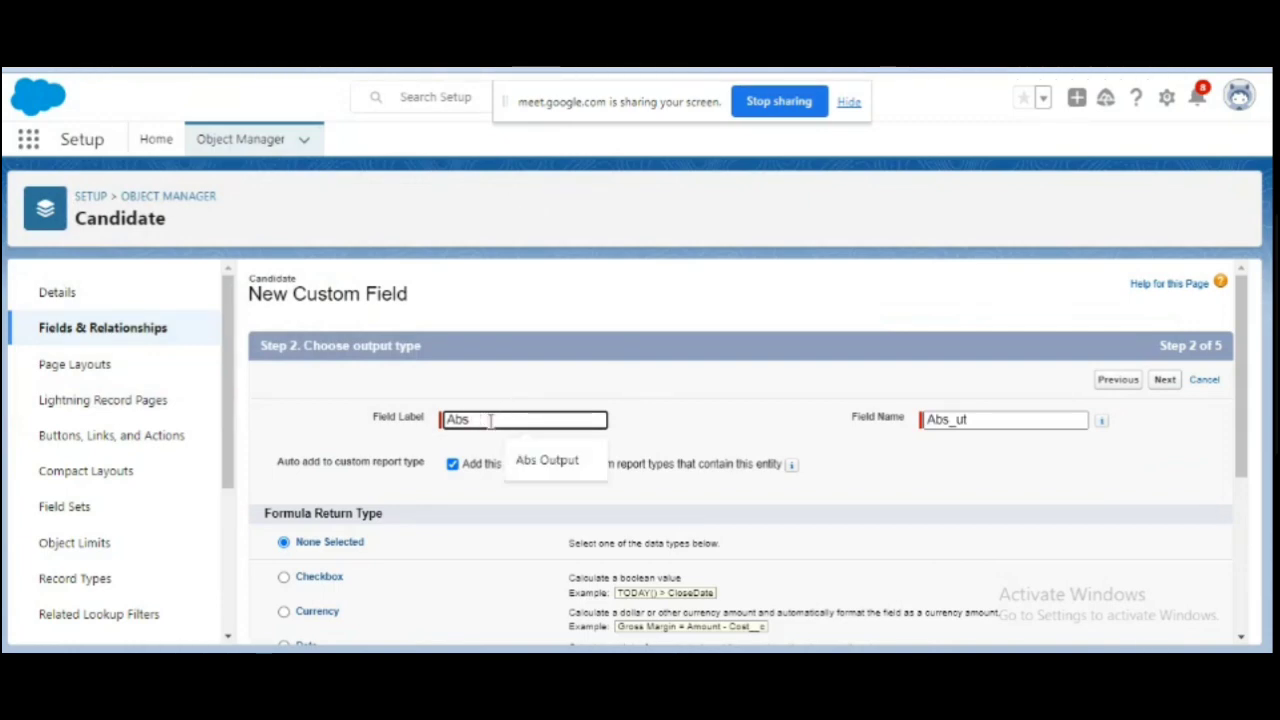
# Step: Complete the formula field's label as Abs Output and regenerate the field name as Abs_Output from it
pyautogui.write('out')
pyautogui.click(478, 419)
pyautogui.press('BackSpace')
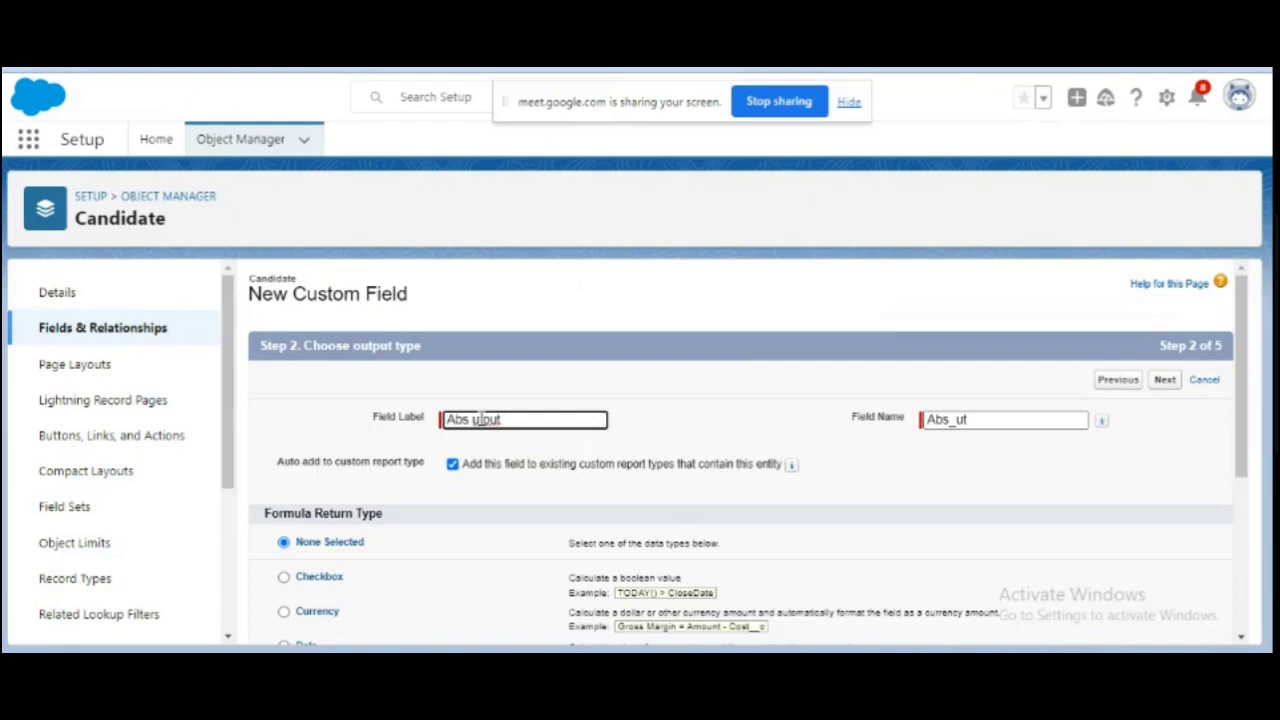
pyautogui.write('O')
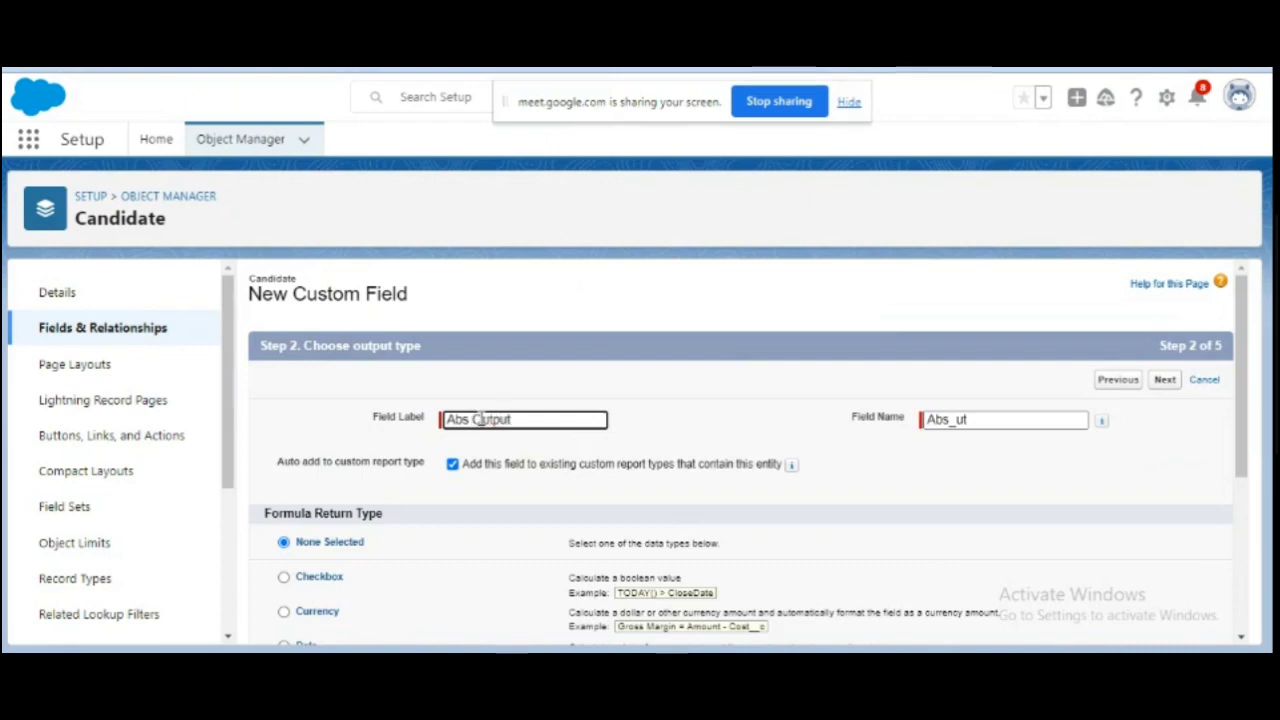
pyautogui.doubleClick(970, 420)
pyautogui.press('BackSpace')
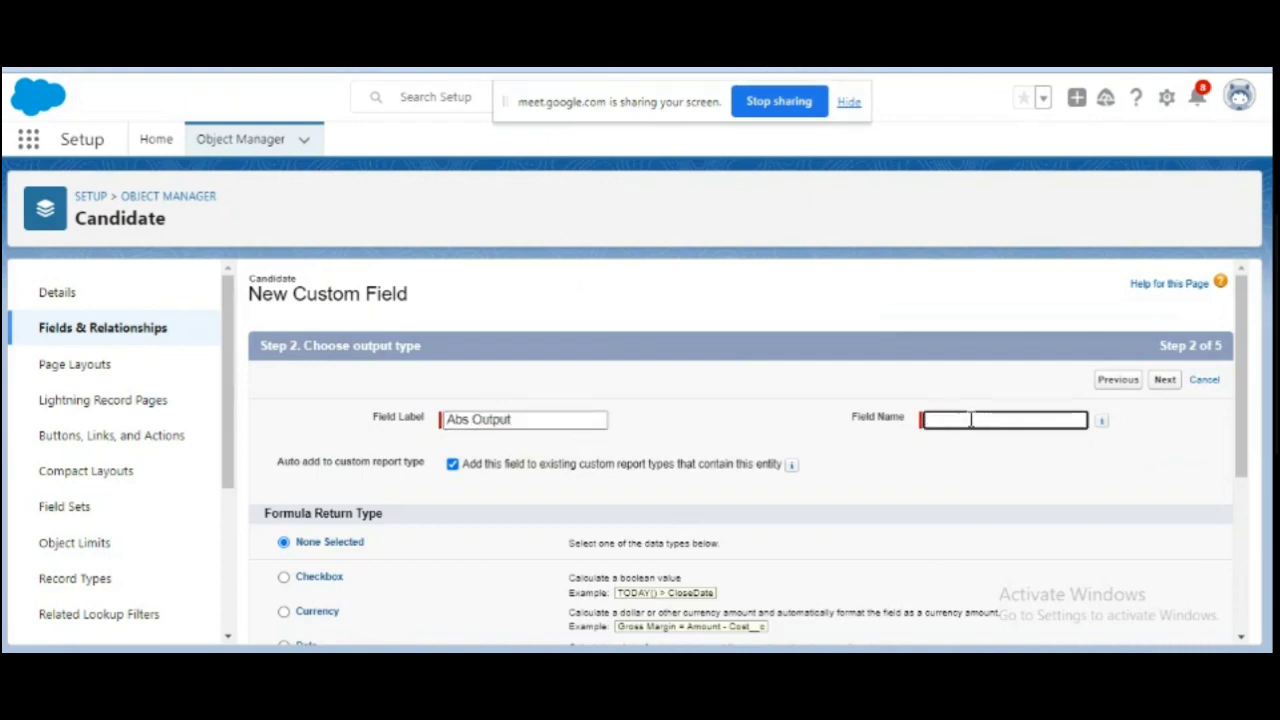
pyautogui.click(524, 419)
pyautogui.press('Tab')
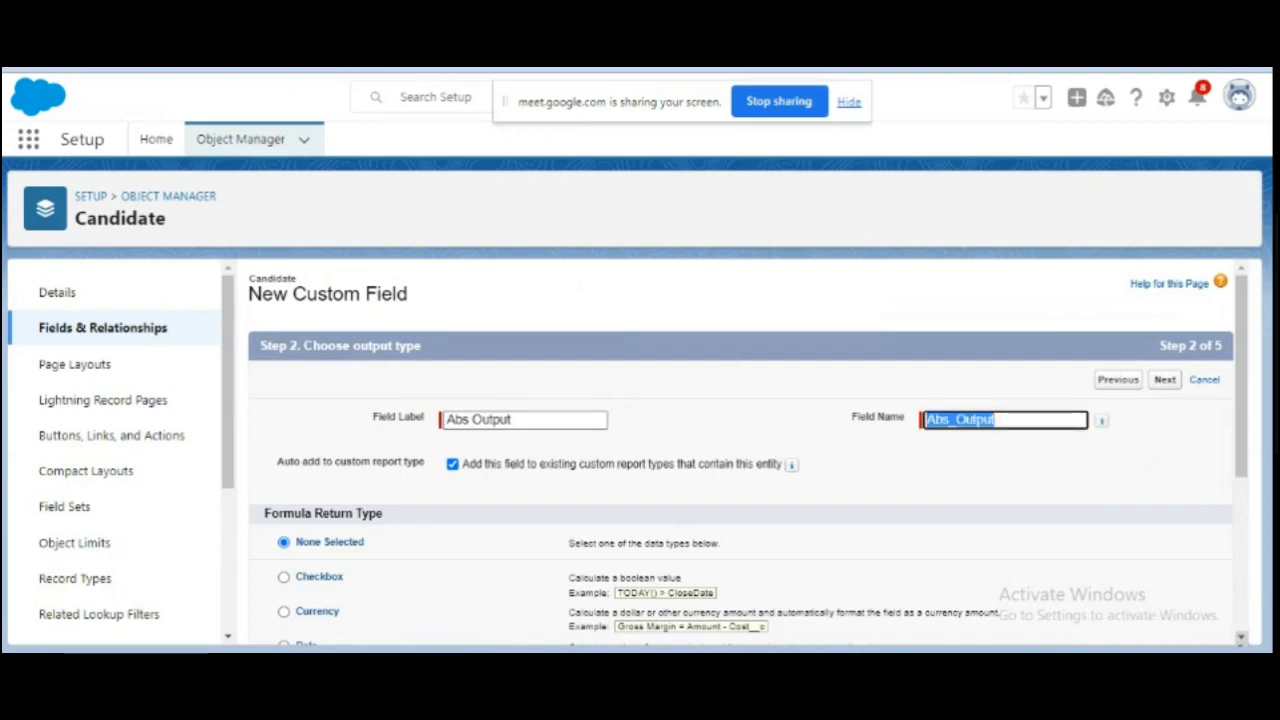
# Step: Set the formula return type to Number with 3 decimal places and continue to the formula entry
pyautogui.click(1240, 638)
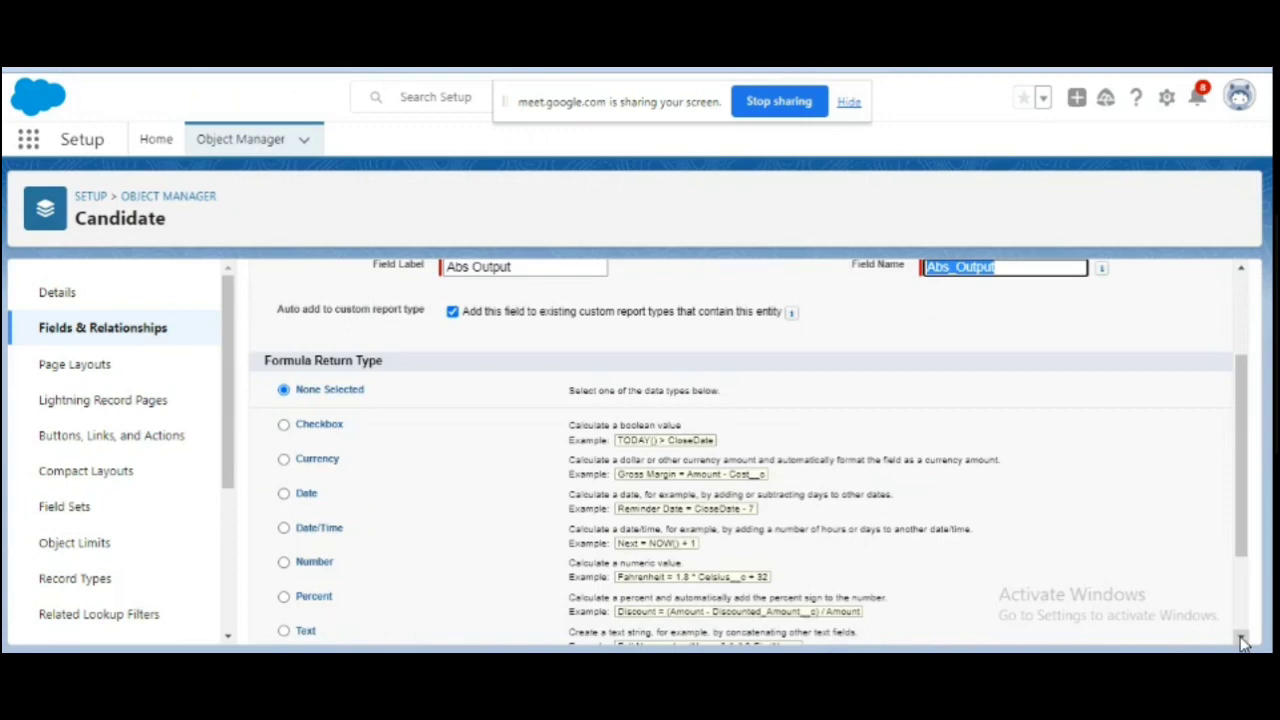
pyautogui.click(284, 563)
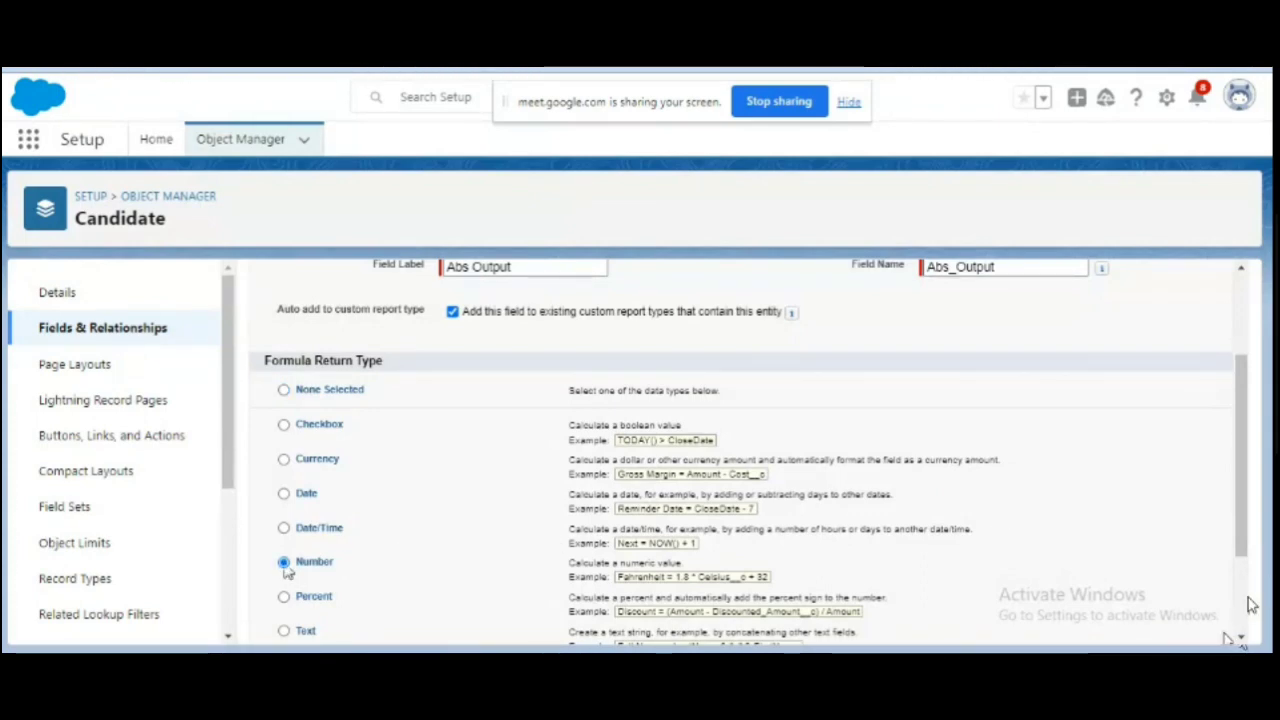
pyautogui.scroll(-3, 1228, 638)
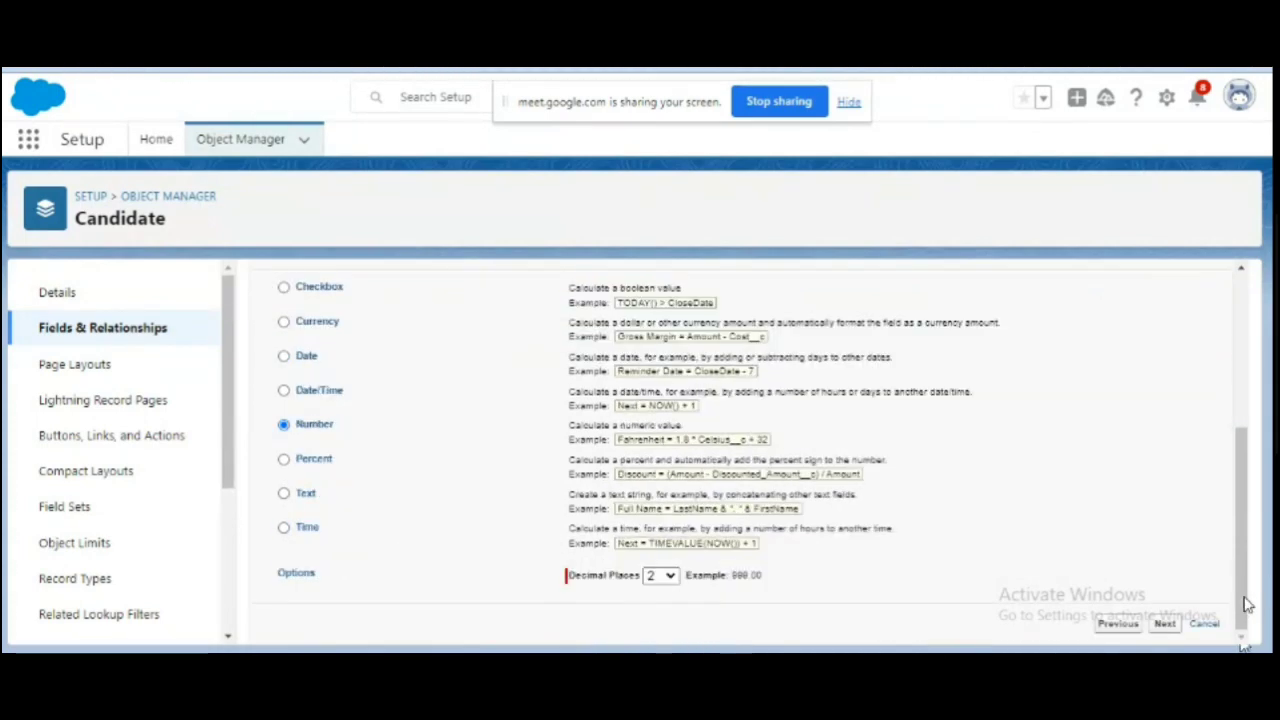
pyautogui.click(670, 580)
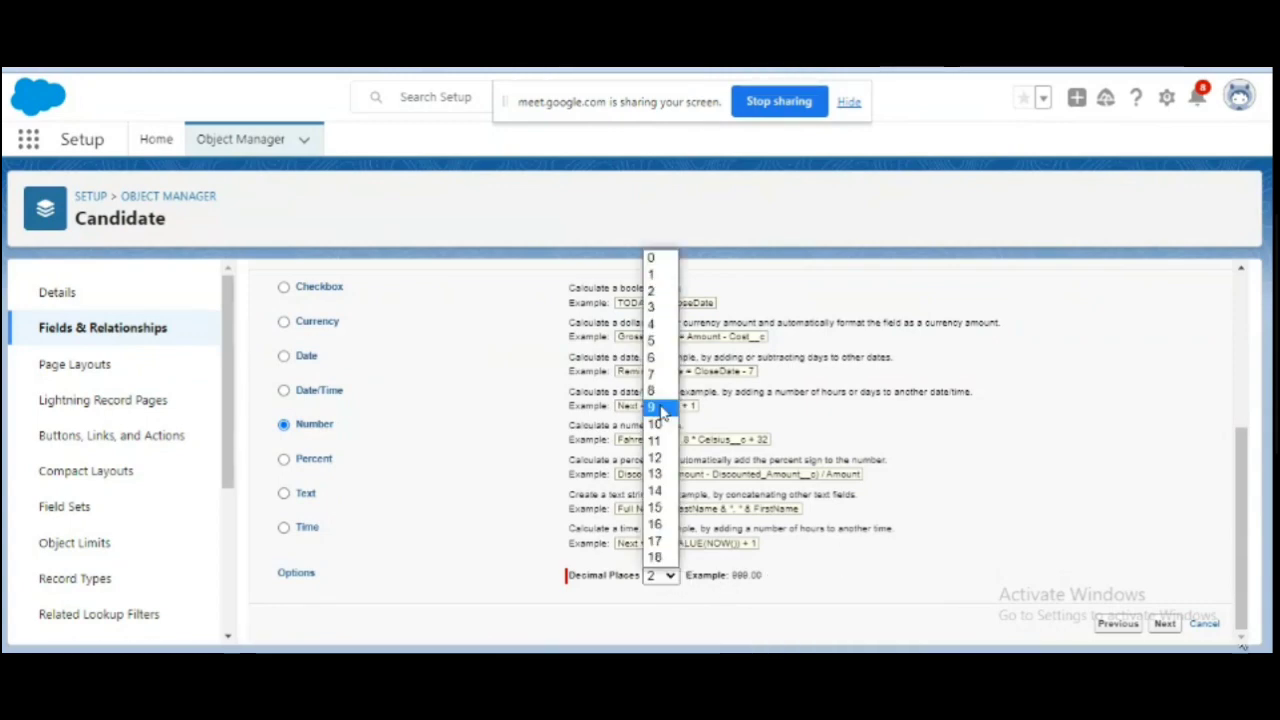
pyautogui.click(657, 307)
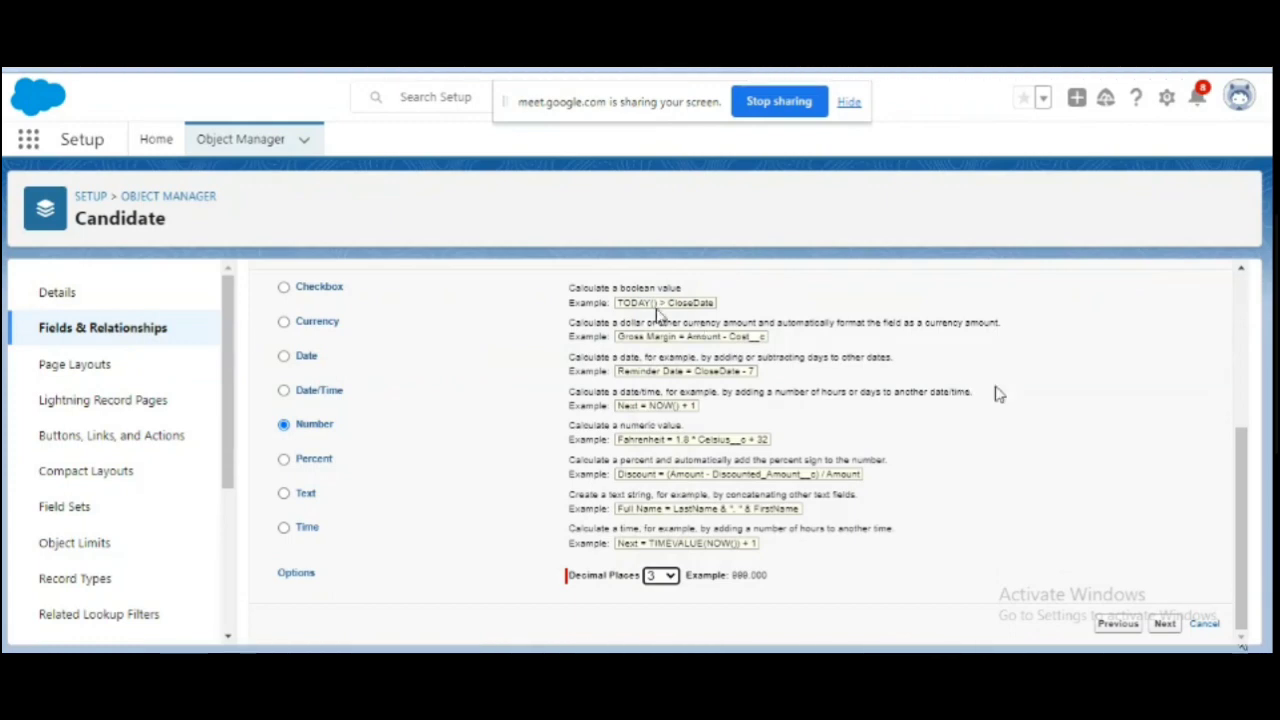
pyautogui.click(1167, 624)
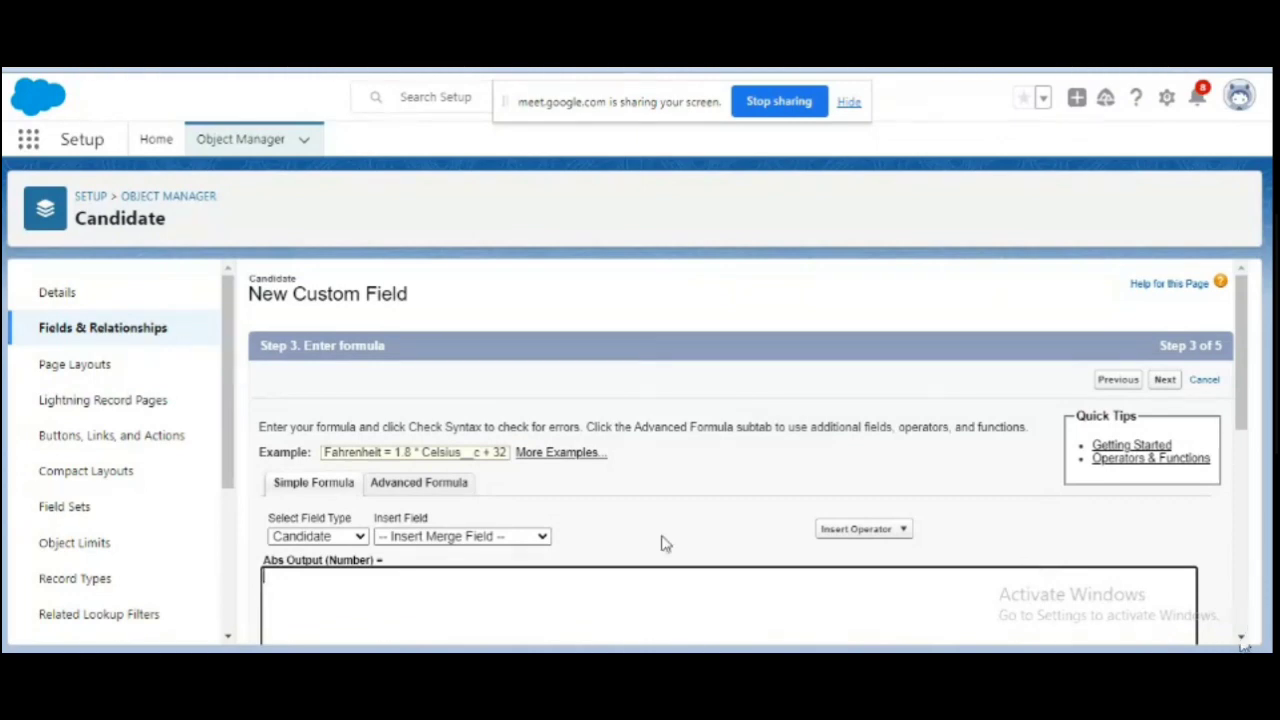
# Step: Switch to the advanced formula editor and insert the ABS function into the Abs Output formula
pyautogui.click(424, 484)
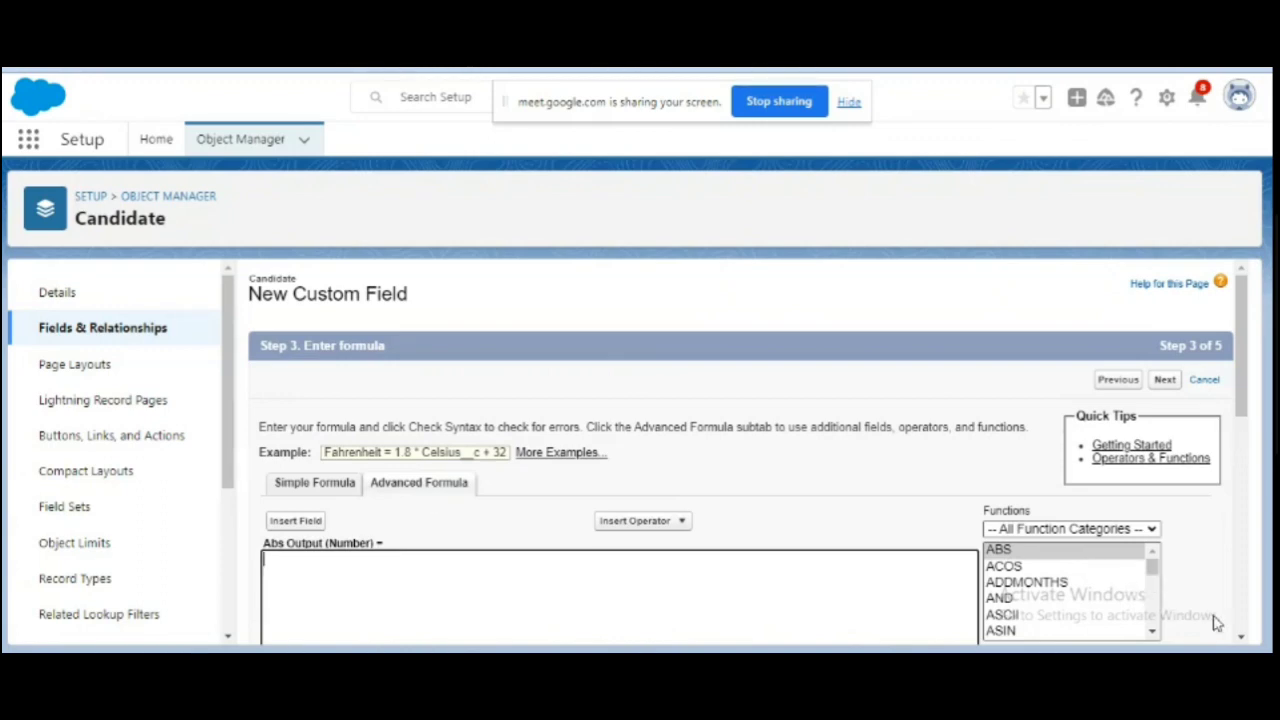
pyautogui.click(1241, 639)
pyautogui.click(1241, 639)
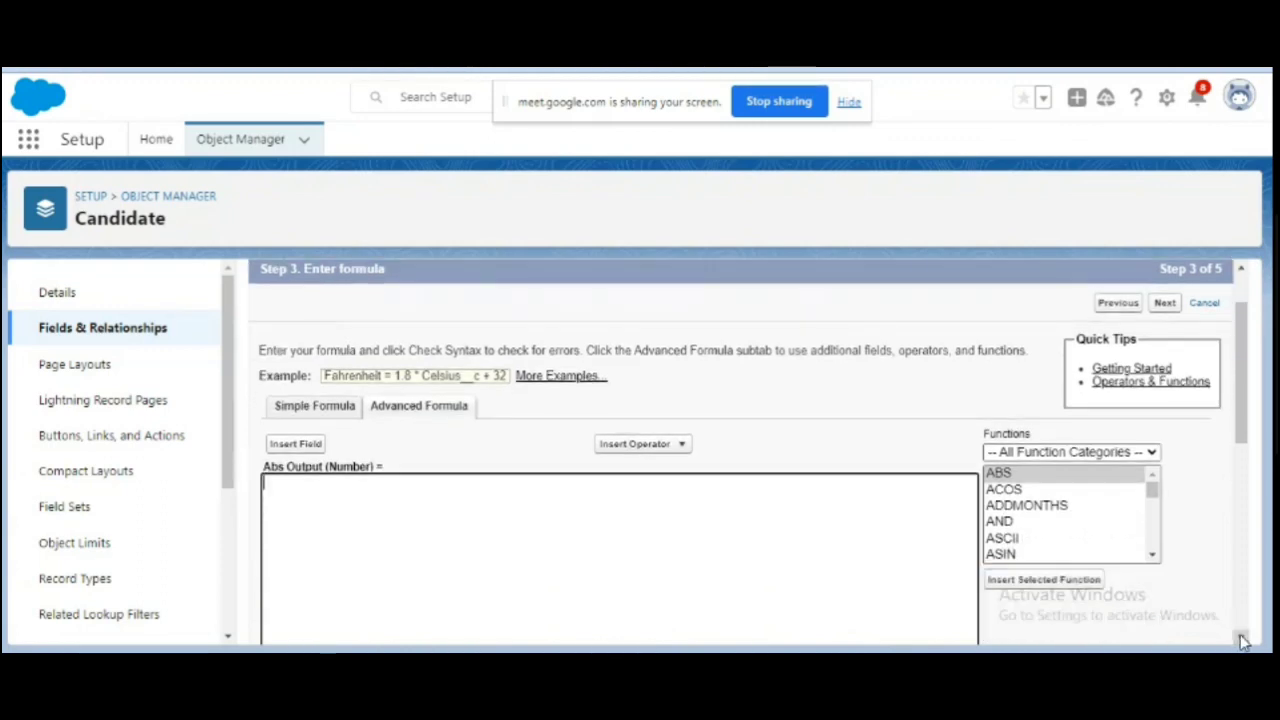
pyautogui.click(1241, 639)
pyautogui.click(1241, 639)
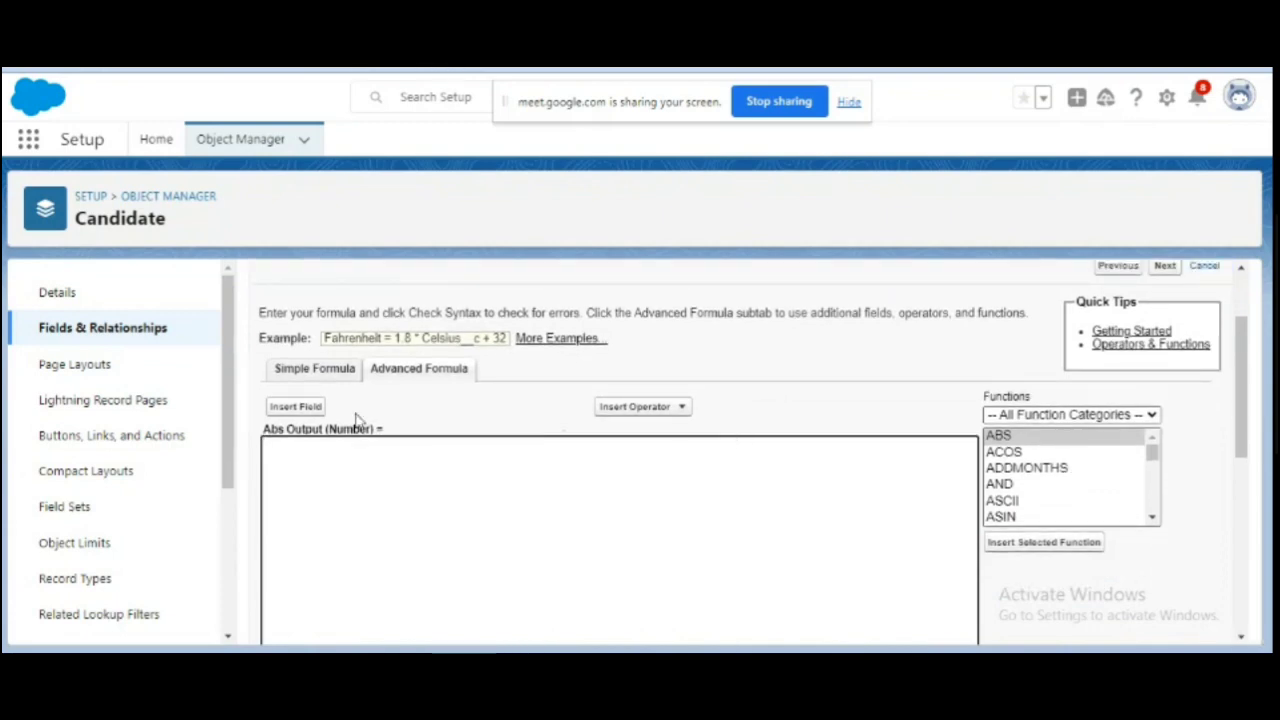
pyautogui.doubleClick(1024, 437)
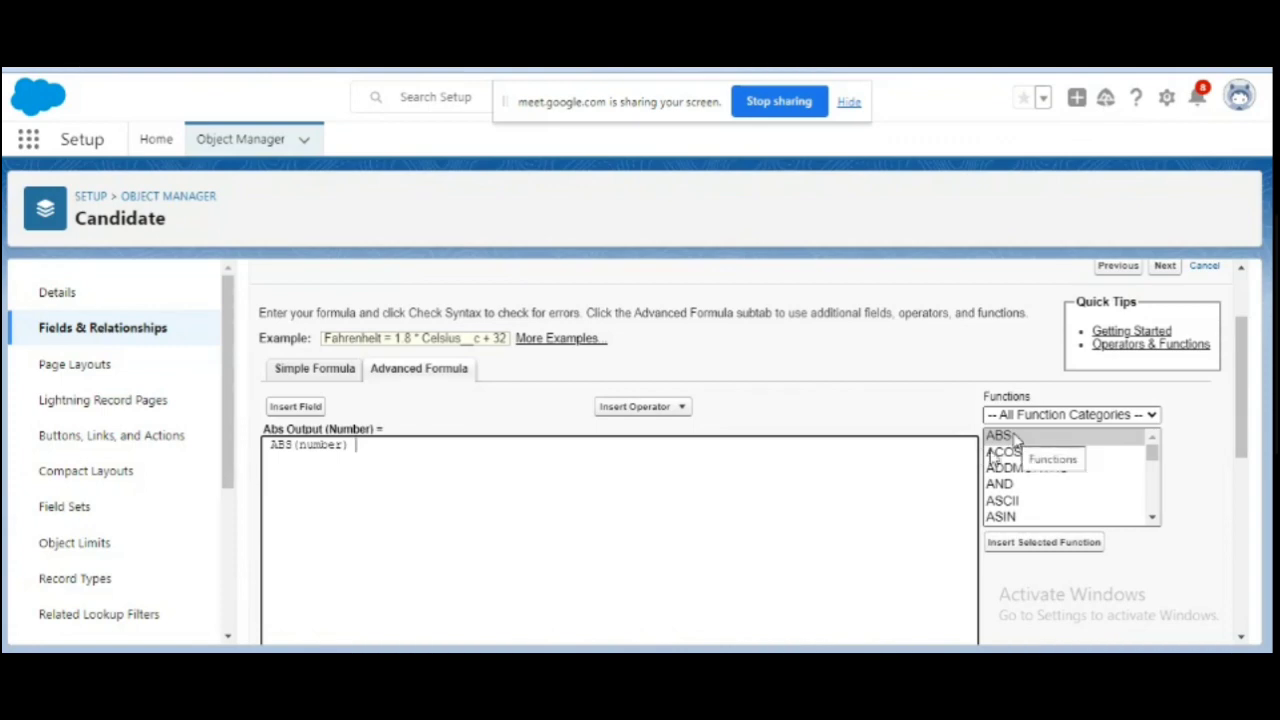
pyautogui.click(1015, 440)
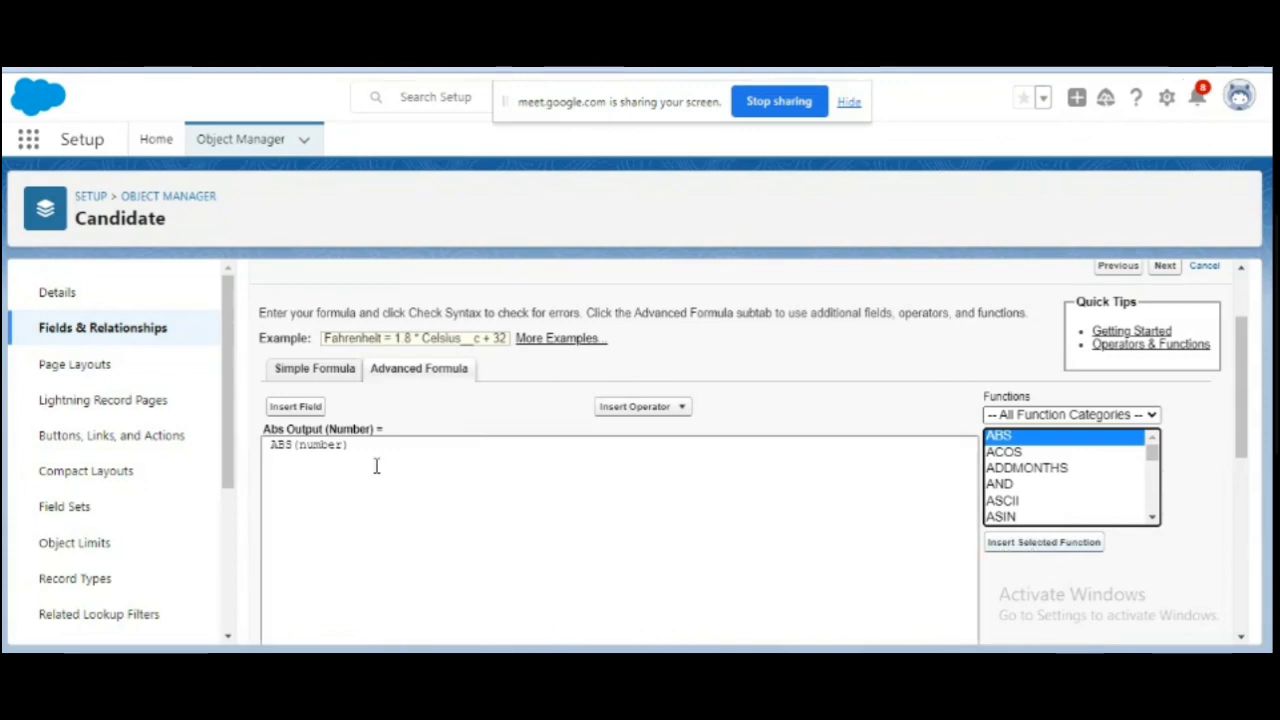
# Step: Replace the number placeholder inside ABS with the Candidate's Input Number field and check the formula's syntax
pyautogui.doubleClick(327, 445)
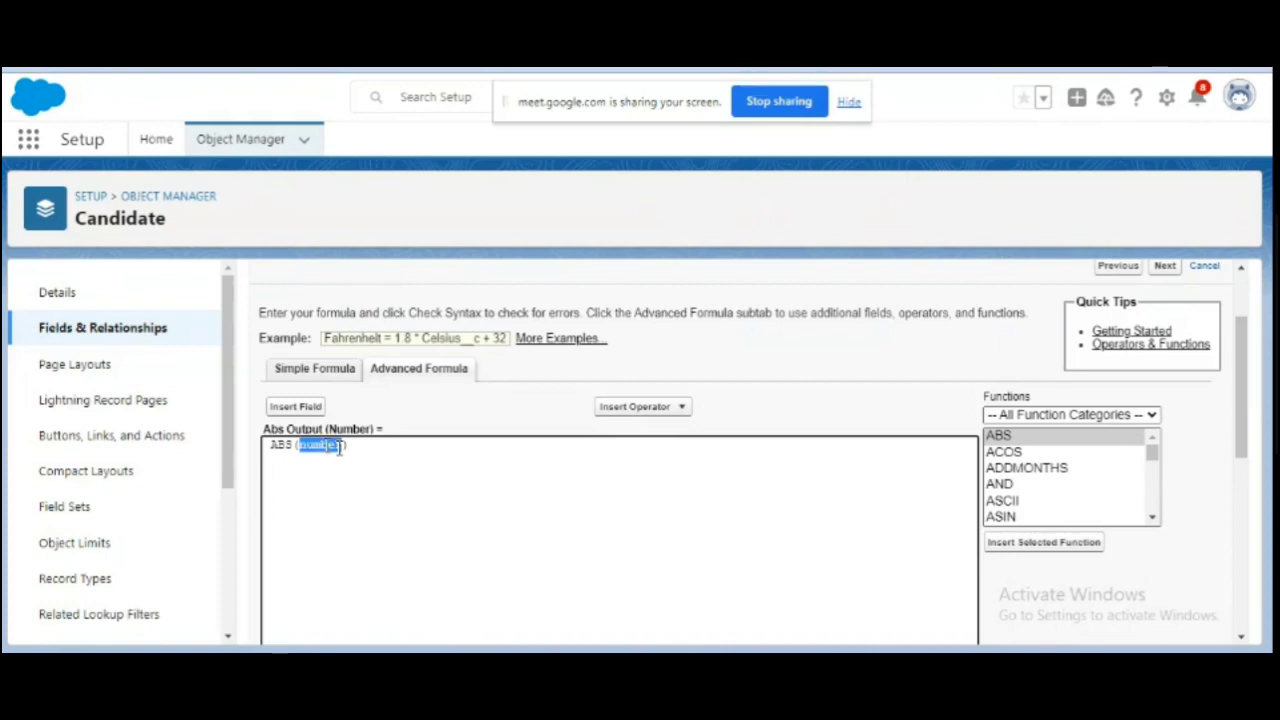
pyautogui.click(301, 407)
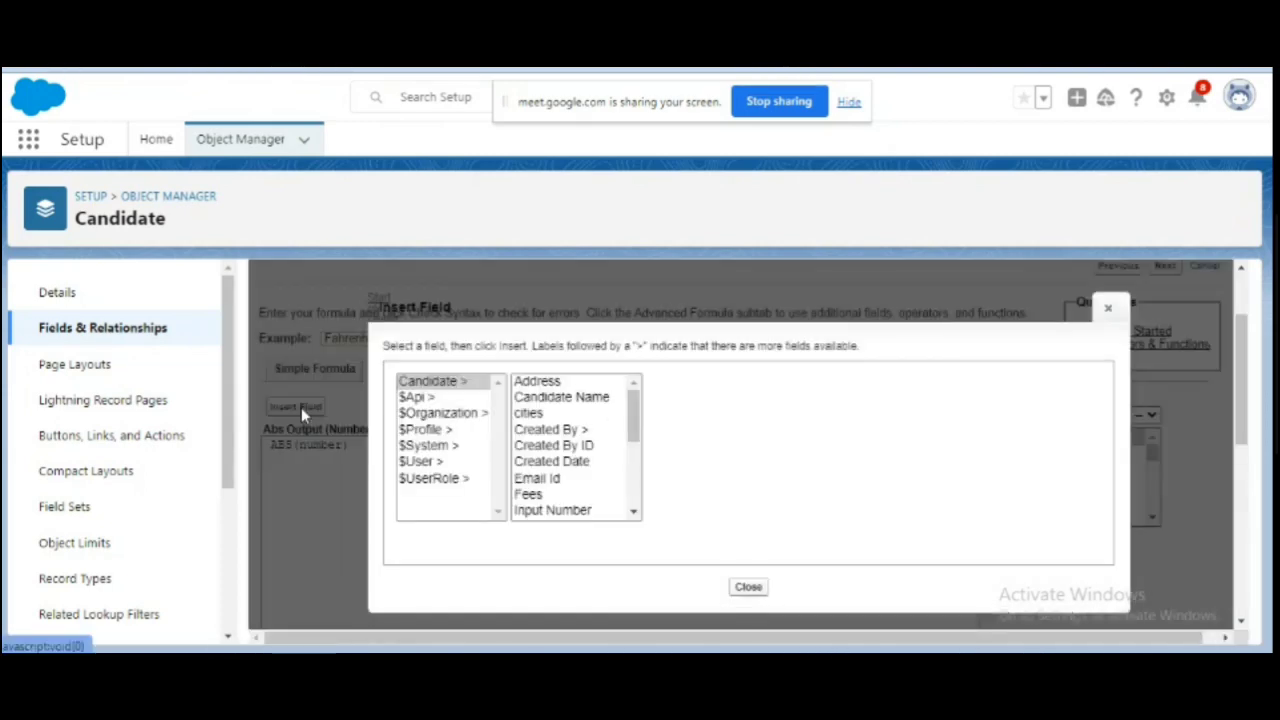
pyautogui.click(598, 511)
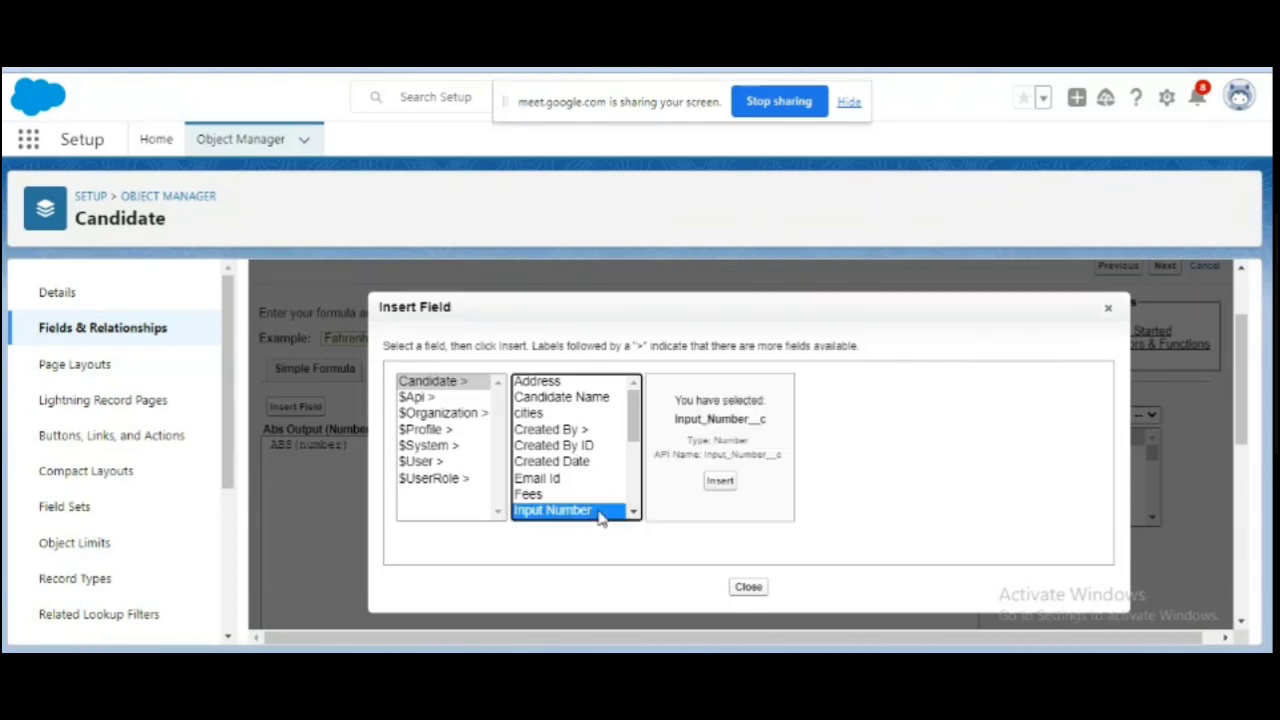
pyautogui.click(718, 484)
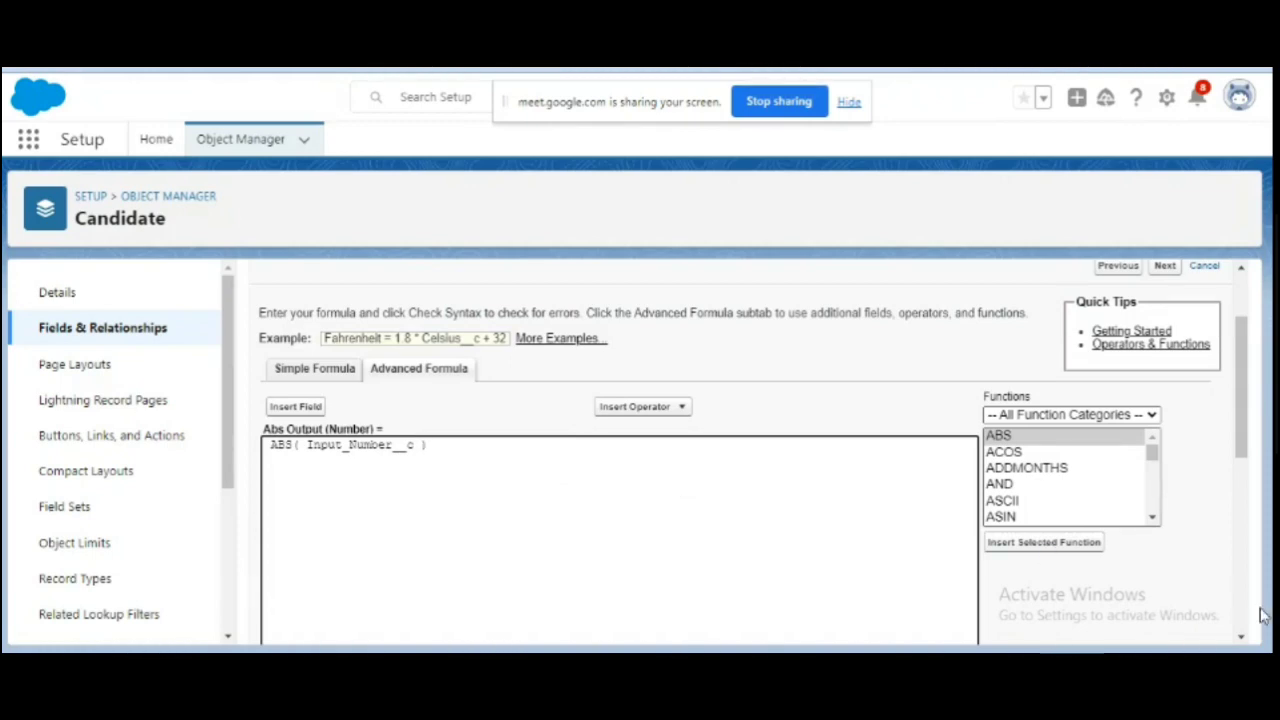
pyautogui.scroll(-3, 1245, 637)
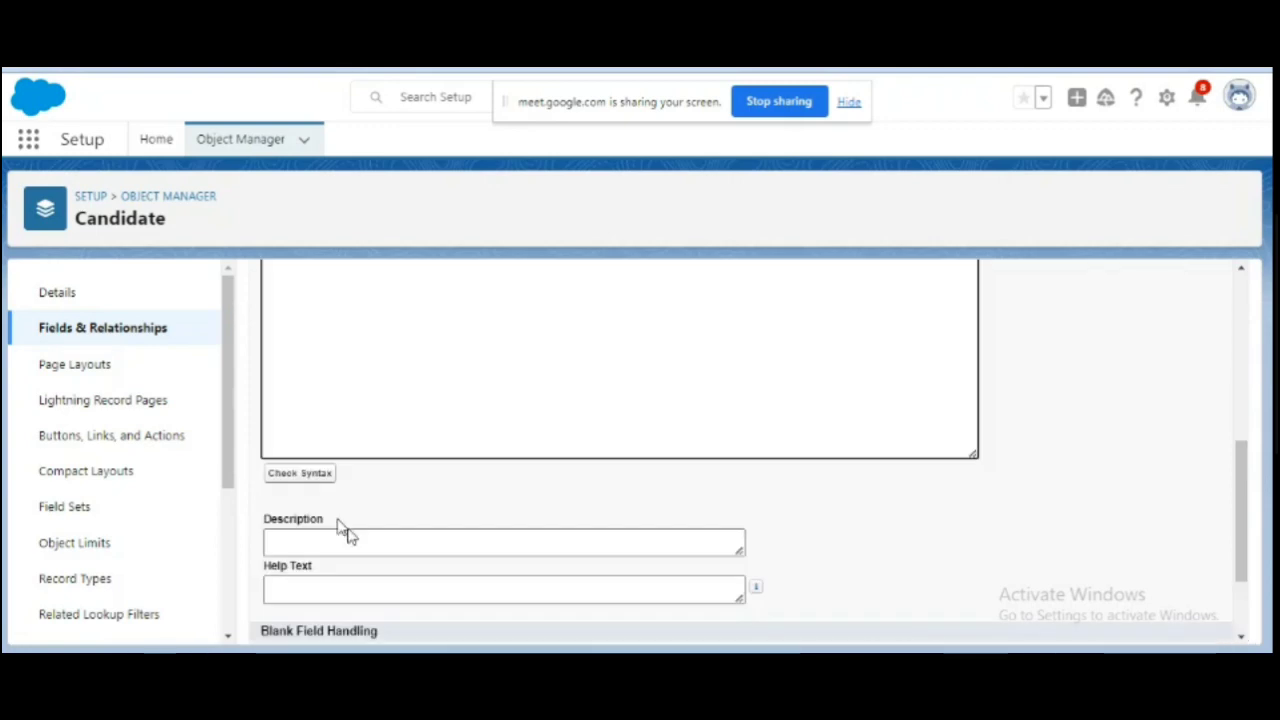
pyautogui.click(289, 476)
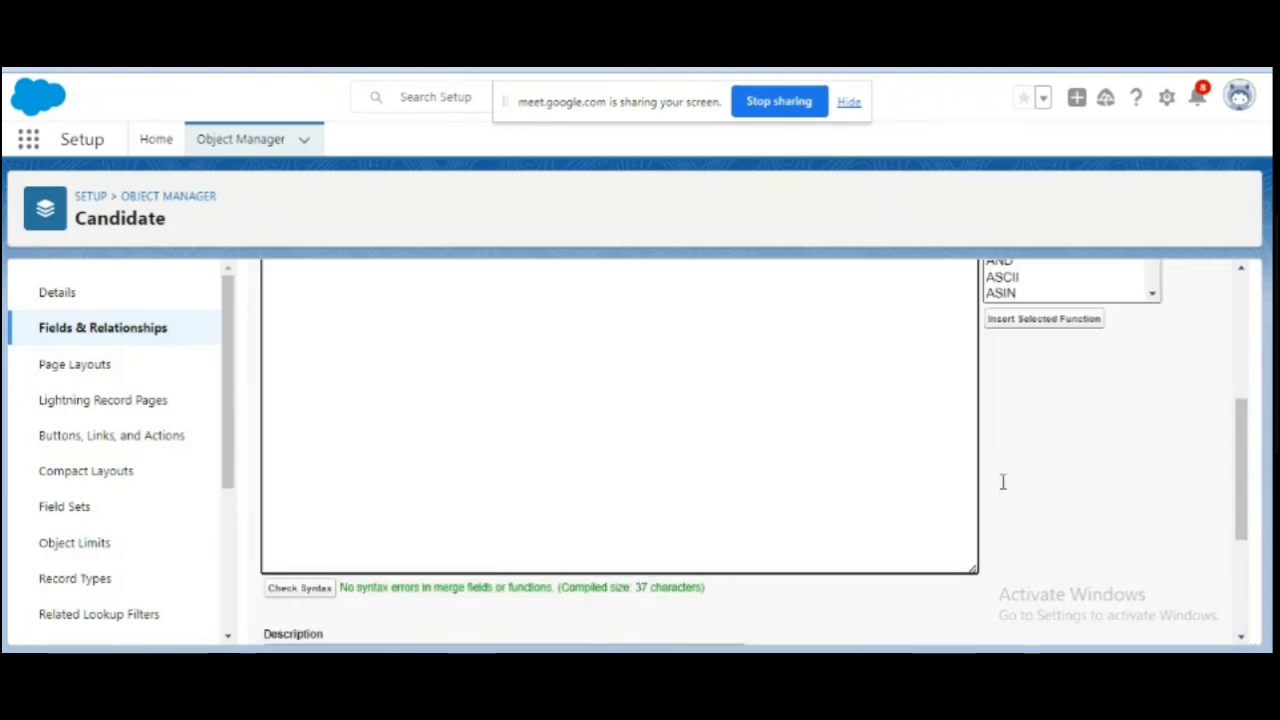
# Step: Keep the default field-level security and Candidate Layout assignment, and save the Abs Output field
pyautogui.scroll(5, 1237, 332)
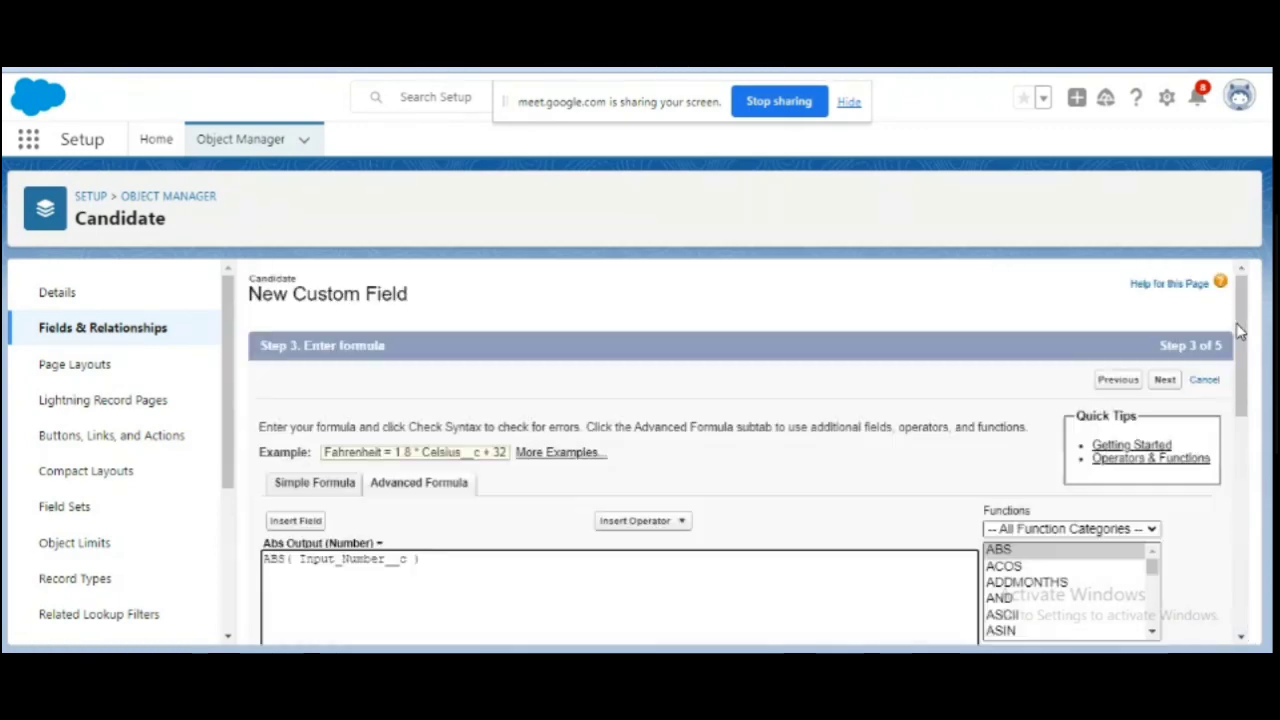
pyautogui.click(1165, 381)
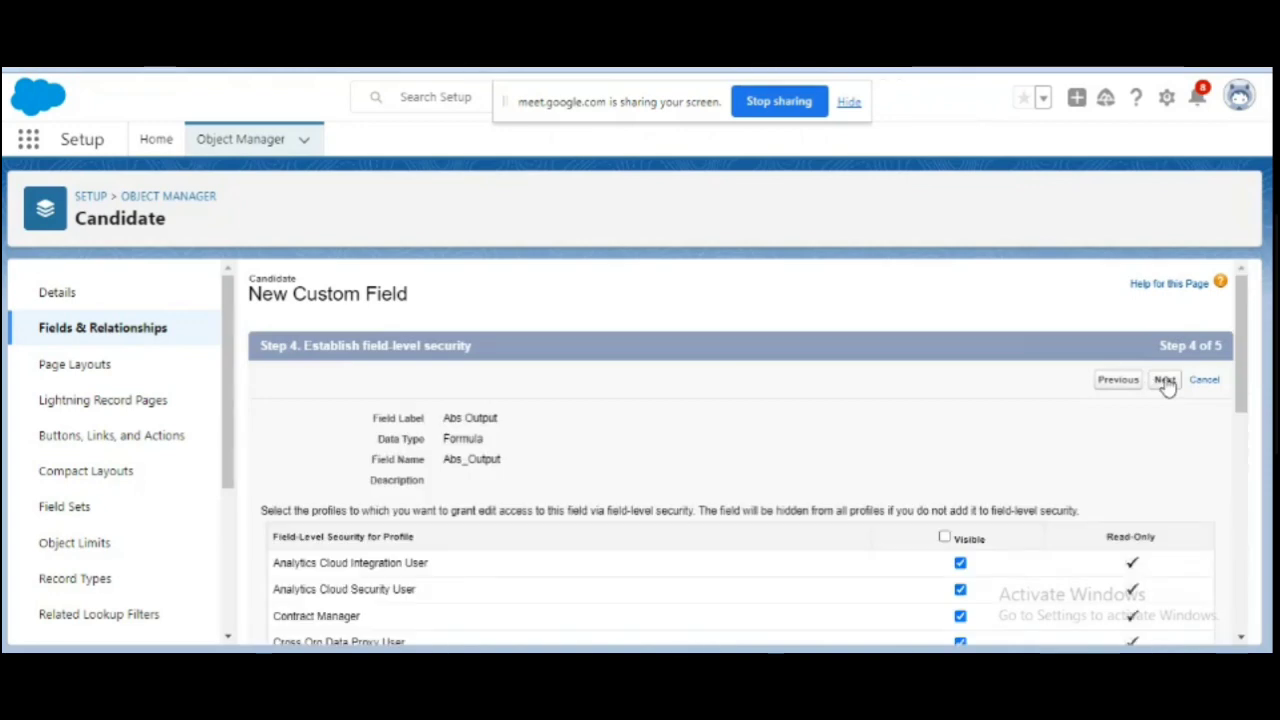
pyautogui.click(1165, 381)
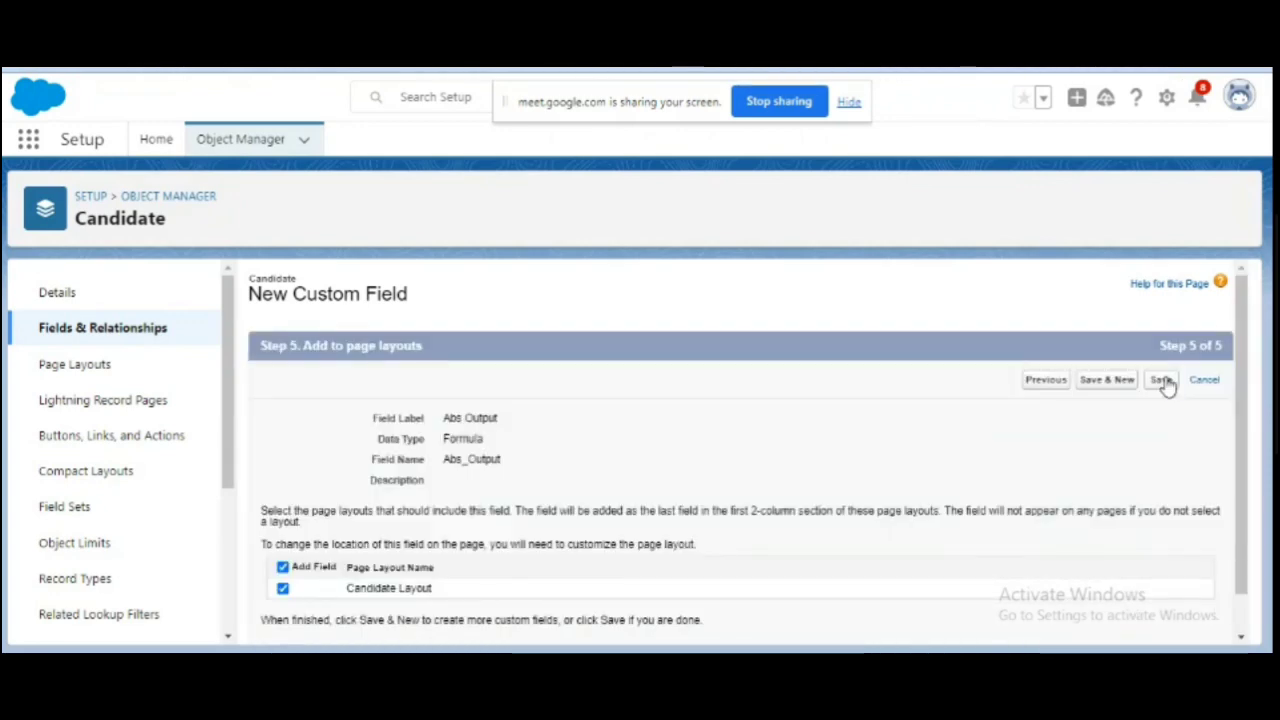
pyautogui.click(1162, 381)
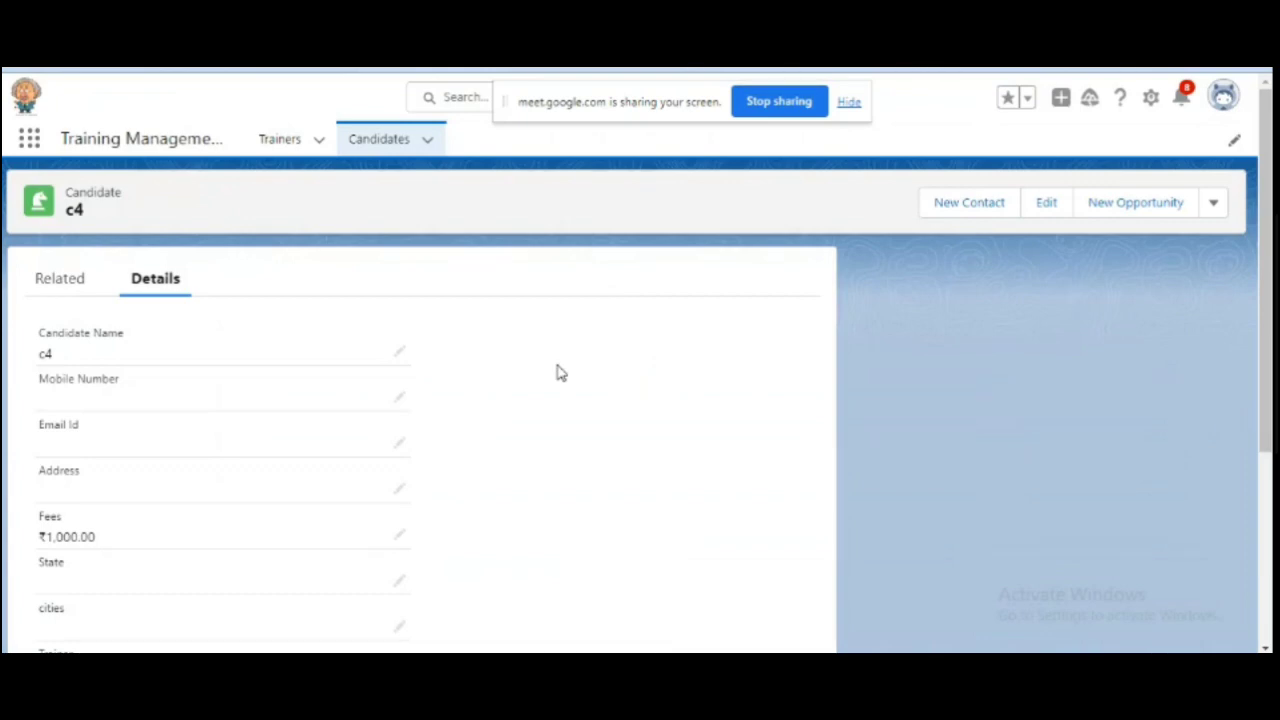
# Step: Reload the candidate c4 record, set its Input Number to -200 and save the record
pyautogui.press('F5')
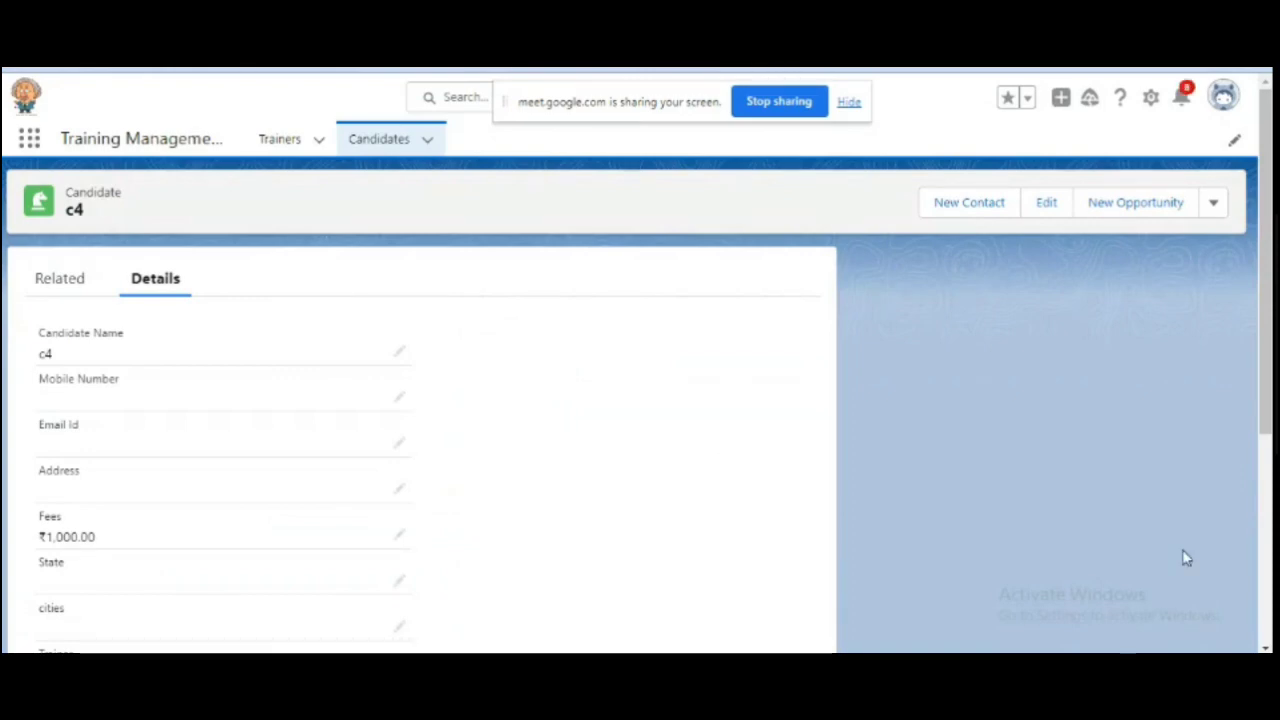
pyautogui.scroll(-3, 1141, 614)
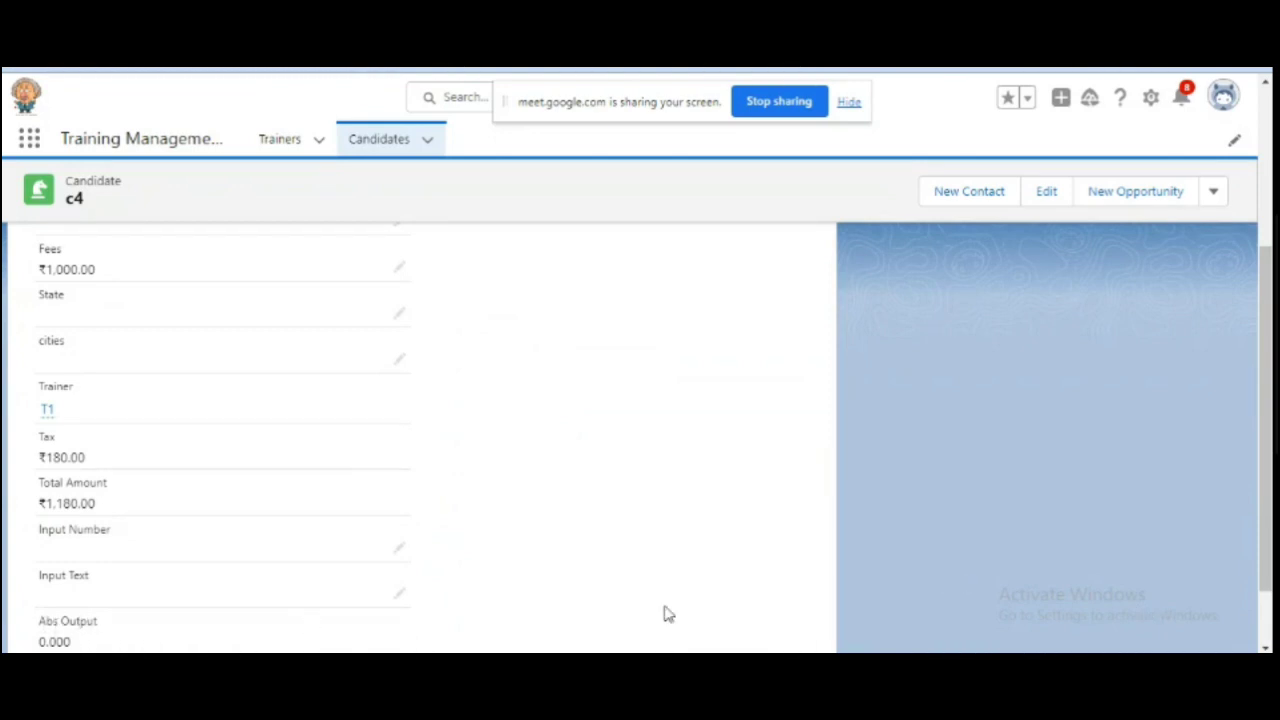
pyautogui.scroll(-2, 946, 580)
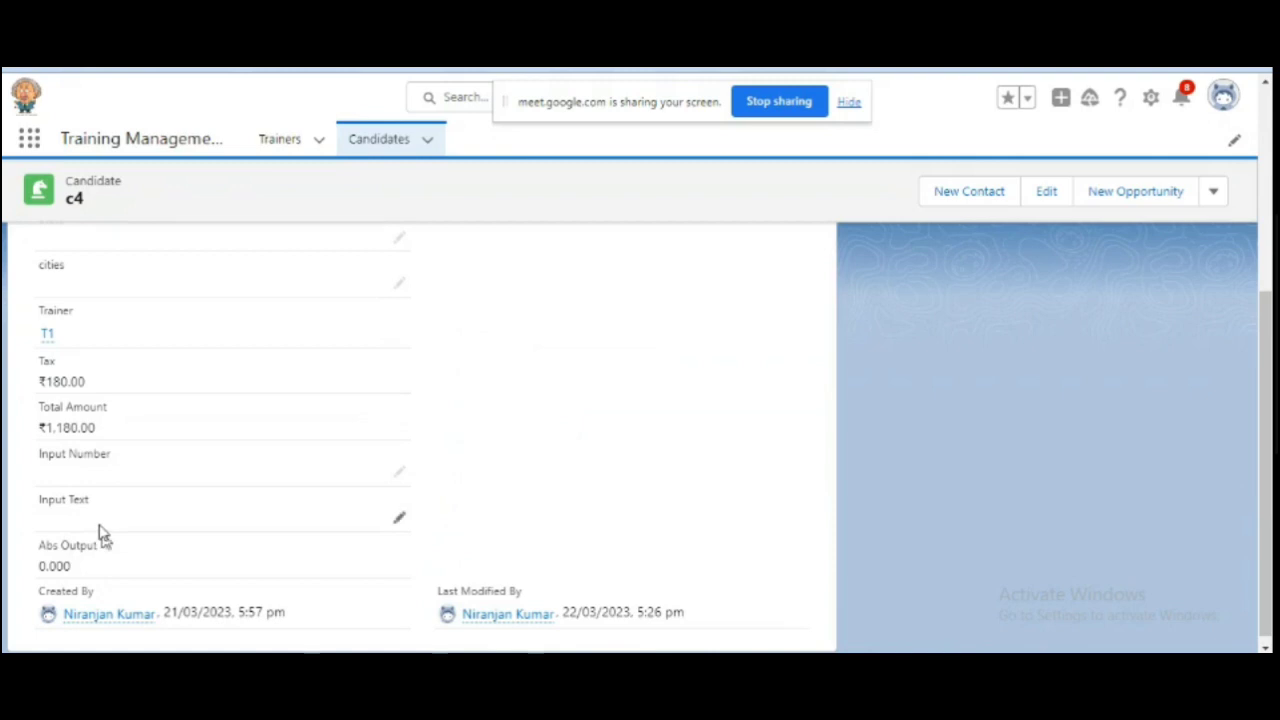
pyautogui.click(397, 478)
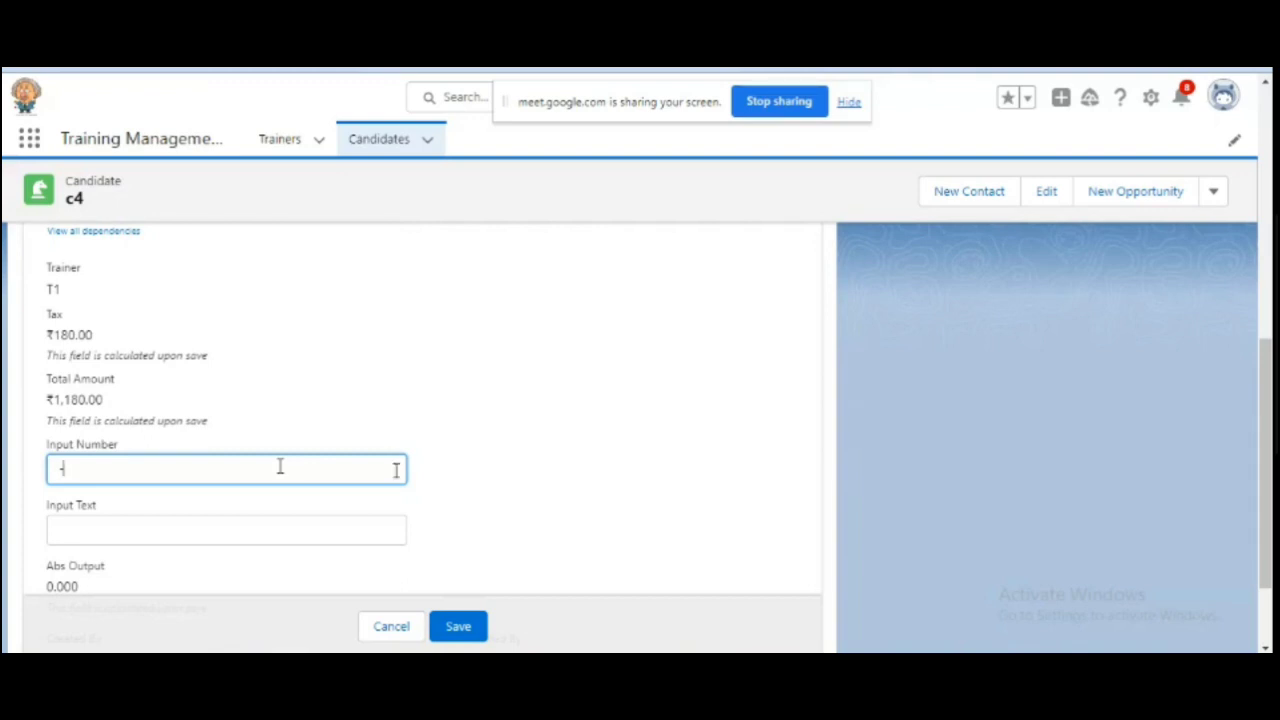
pyautogui.write('200')
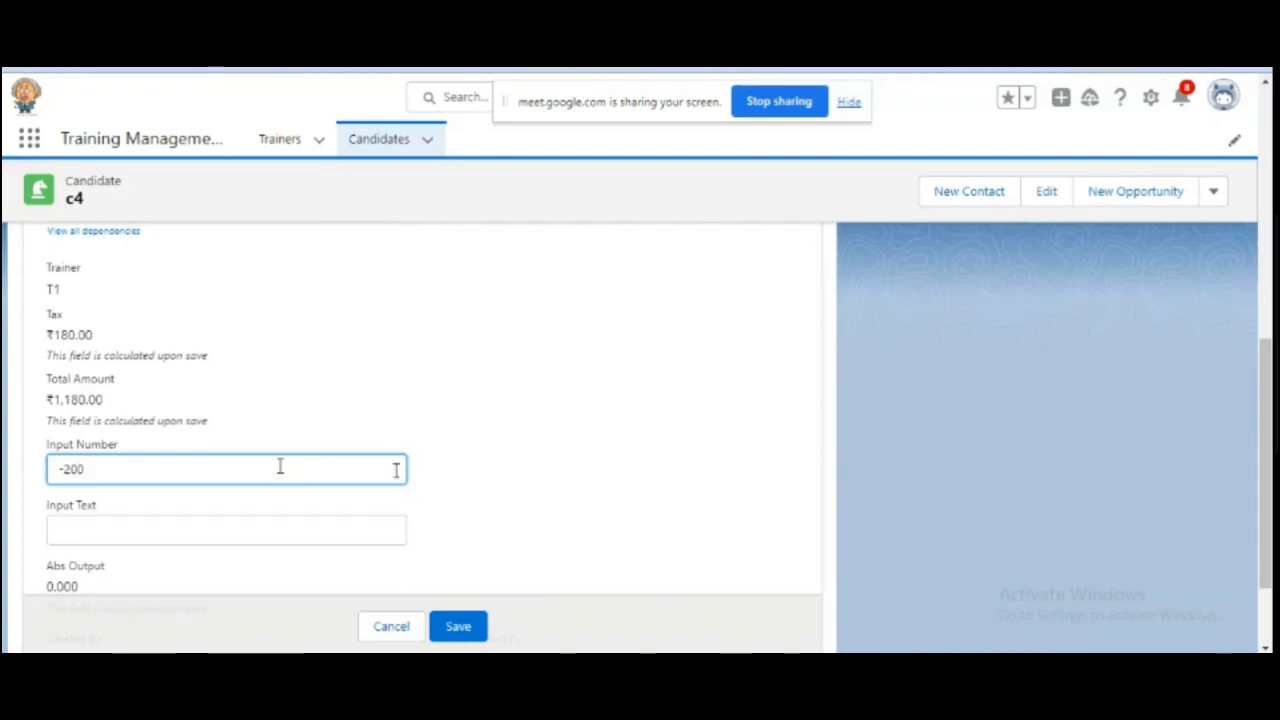
pyautogui.click(447, 625)
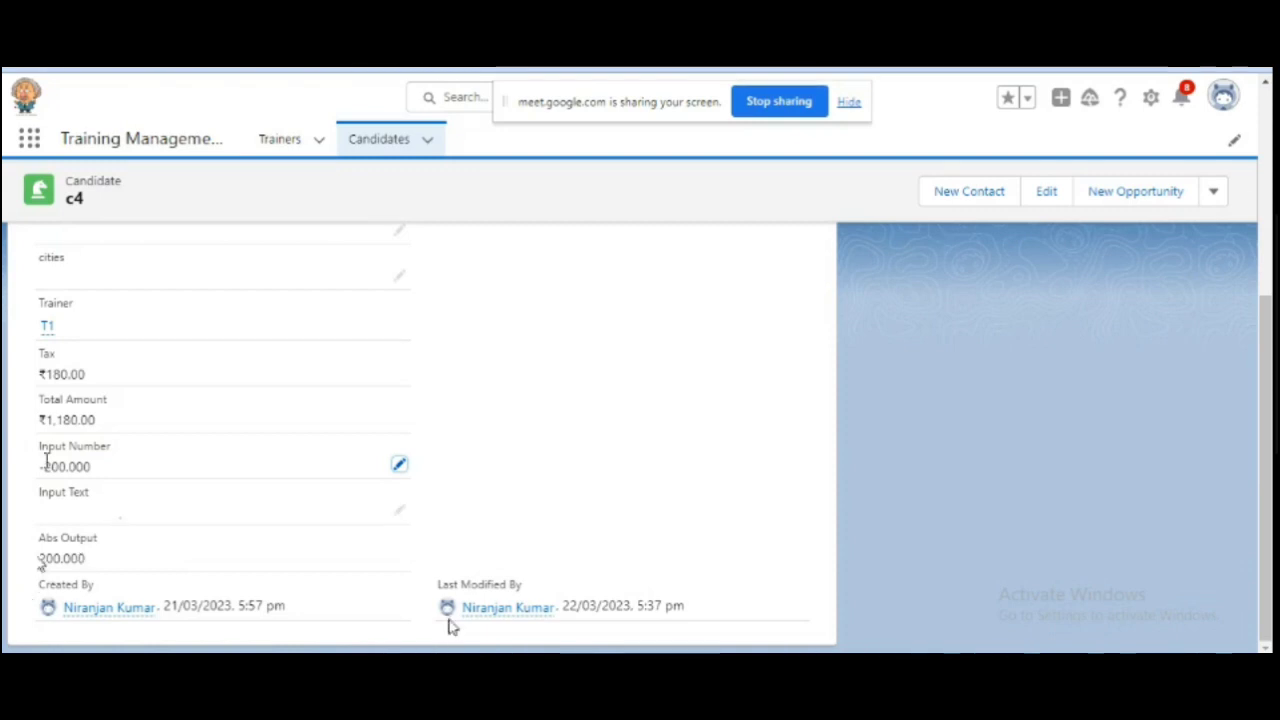
# Step: Switch to the Excel notes sheet and enter Sqrt(121) in cell F15, below the Absolute example
pyautogui.hotkey('alt', 'Tab')
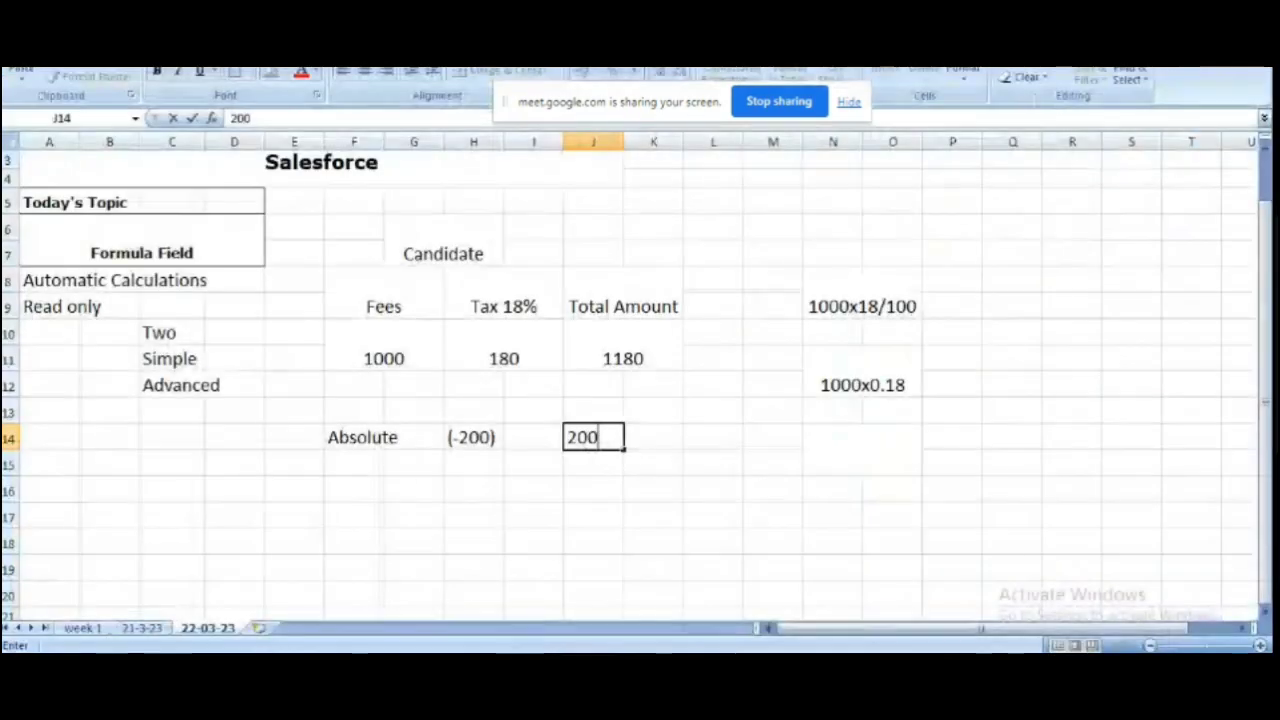
pyautogui.click(359, 471)
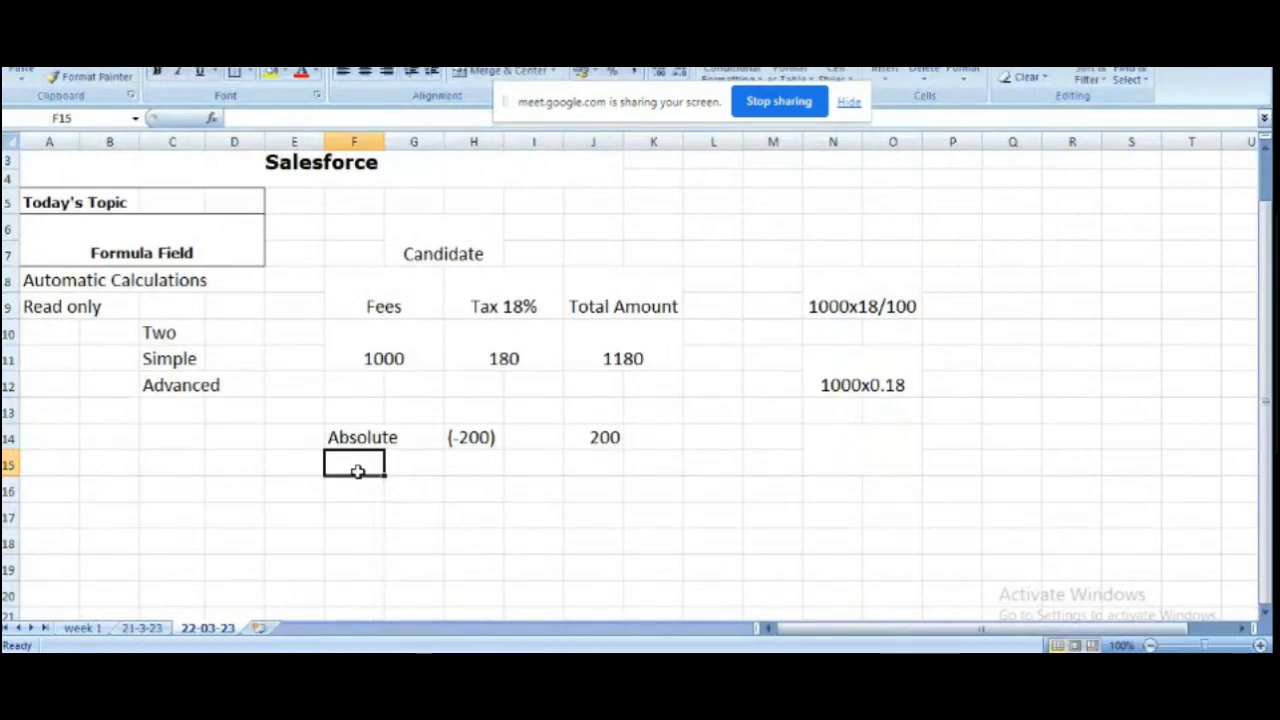
pyautogui.write('Sqrt(')
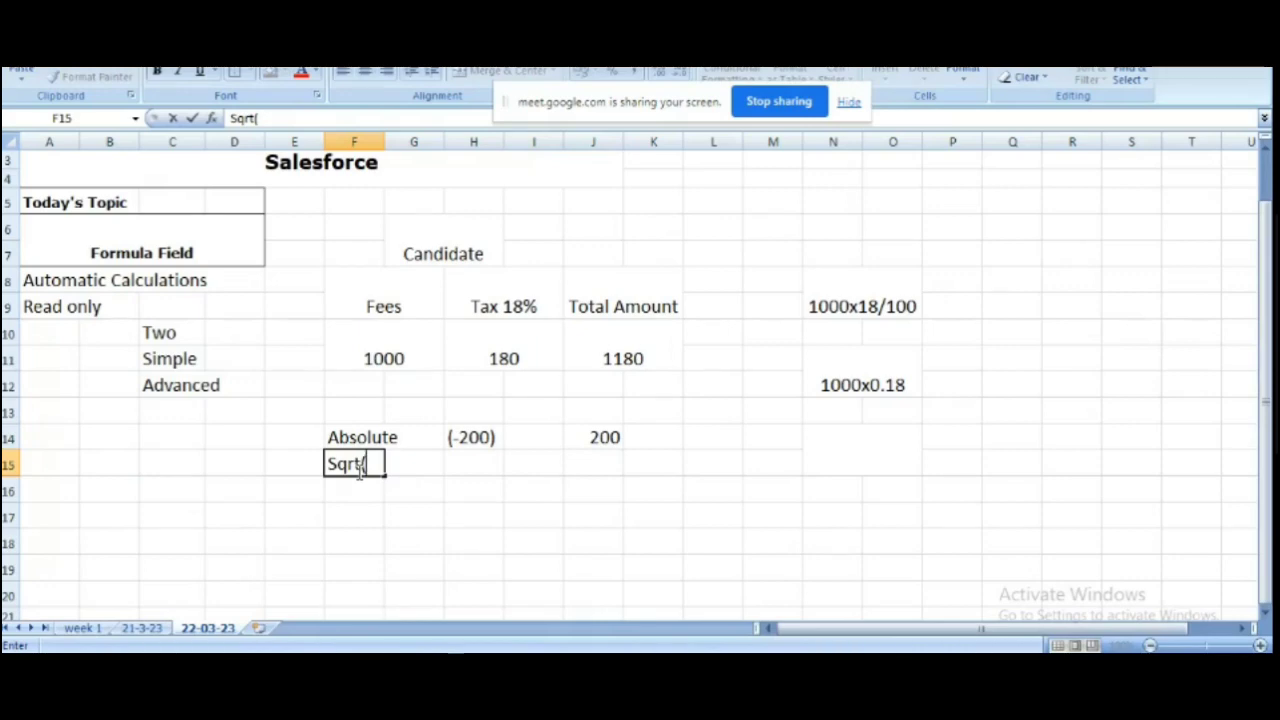
pyautogui.write('1)')
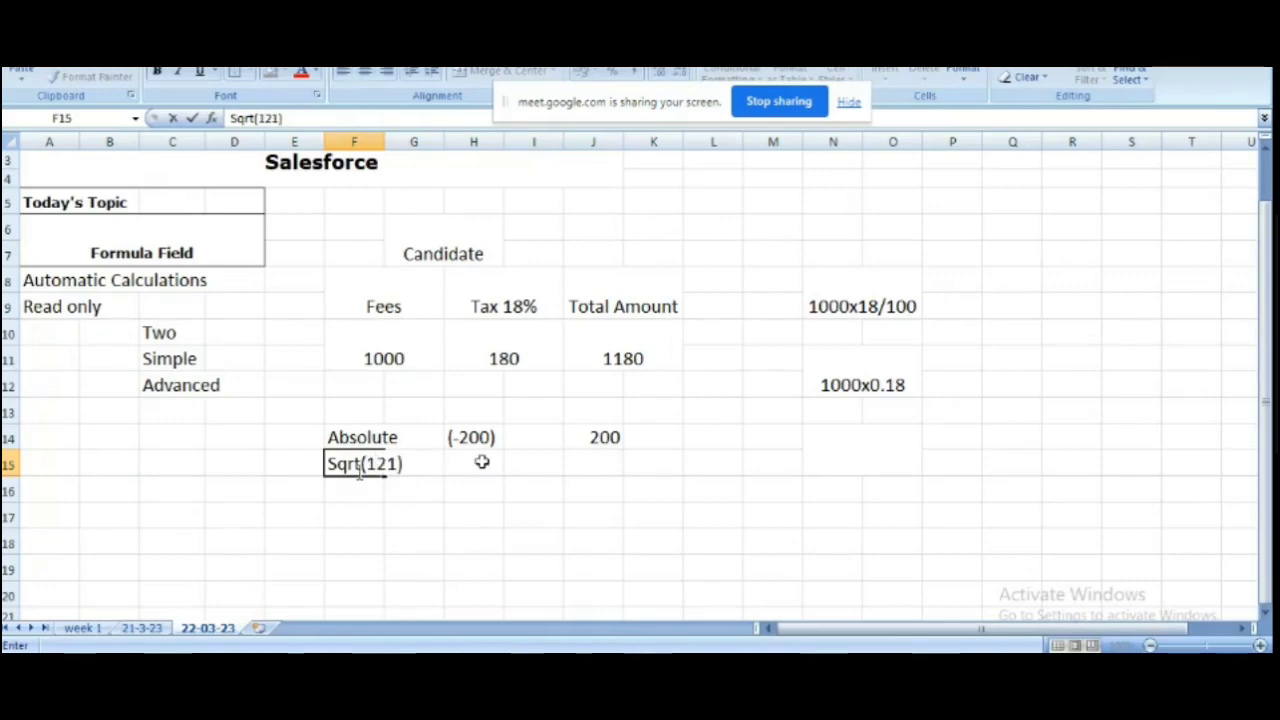
# Step: Enter the result 11 in cell J15, in the same row as the Sqrt(121) example
pyautogui.click(484, 462)
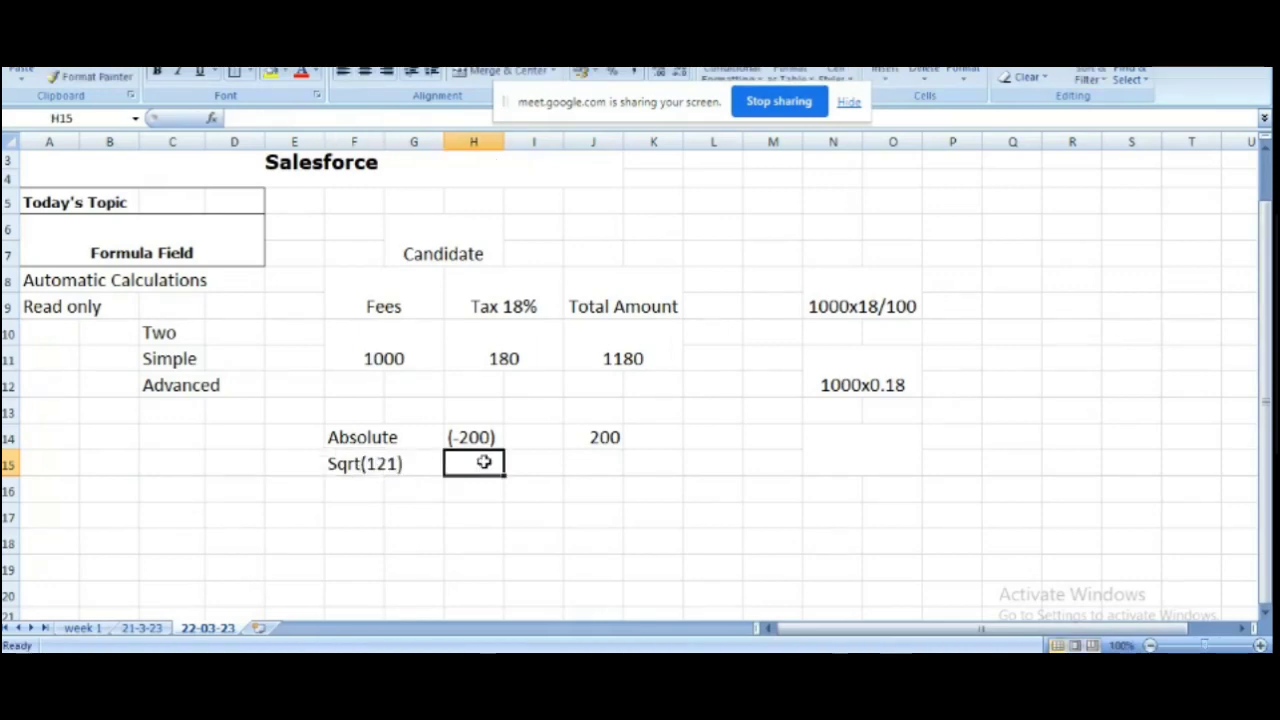
pyautogui.click(594, 459)
pyautogui.write('11')
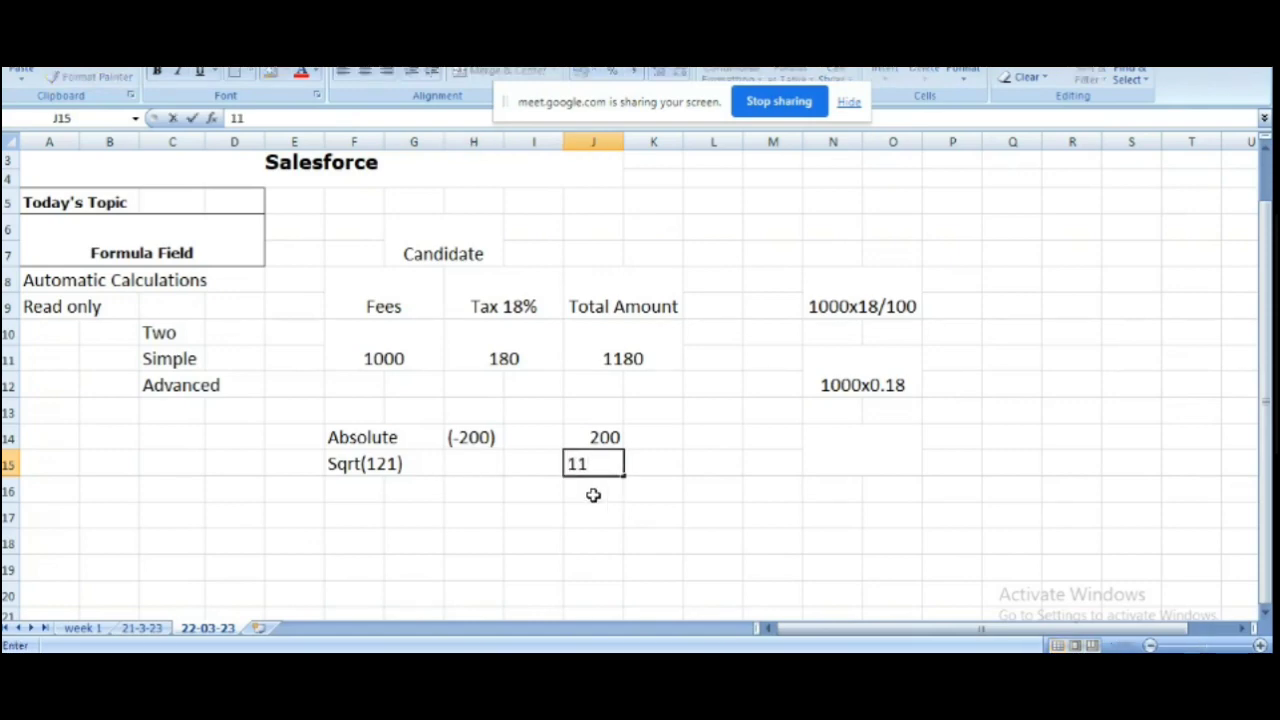
pyautogui.press('Return')
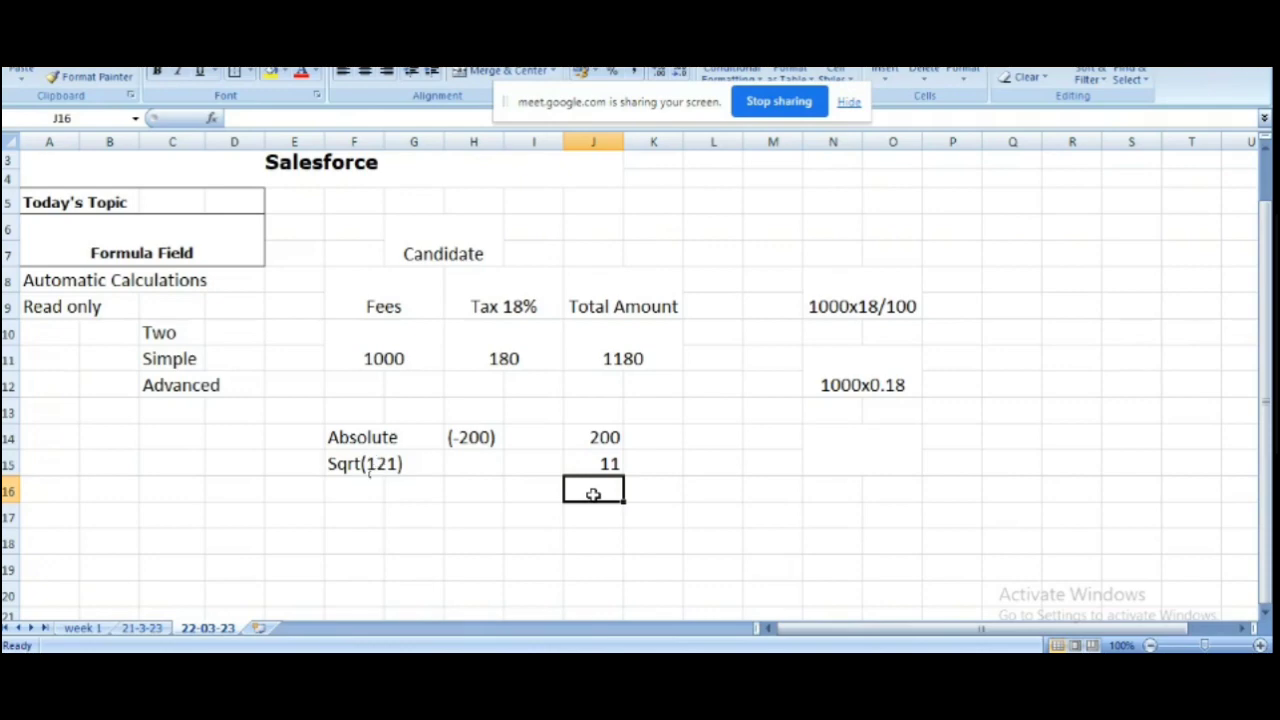
pyautogui.click(368, 487)
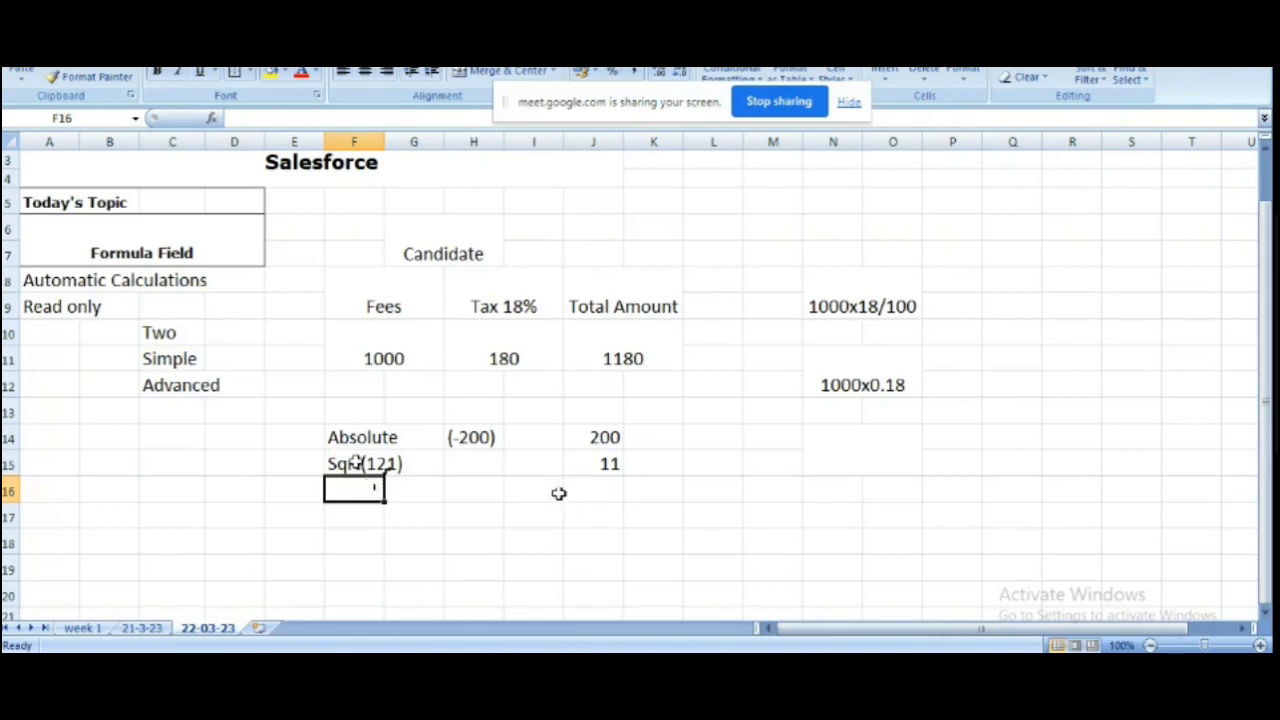
# Step: Switch to the Salesforce Setup page for Candidate and start a new custom field with the Formula data type
pyautogui.click(362, 668)
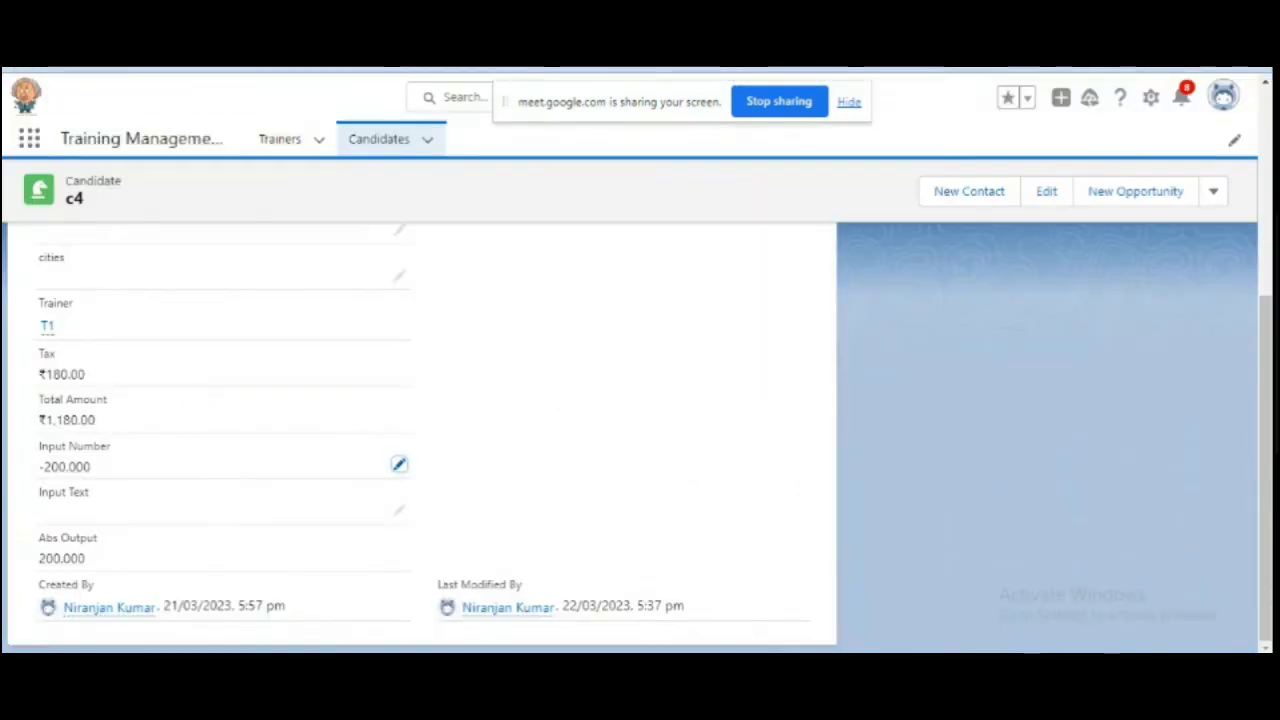
pyautogui.click(700, 62)
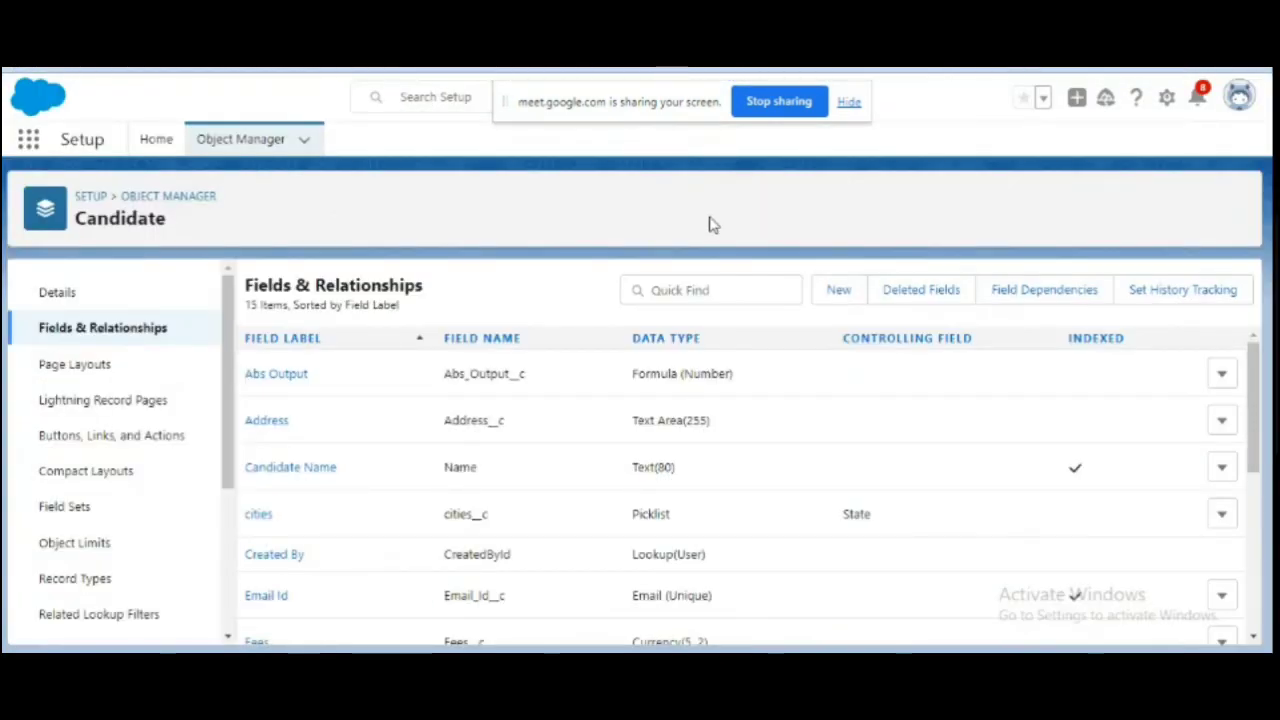
pyautogui.click(823, 297)
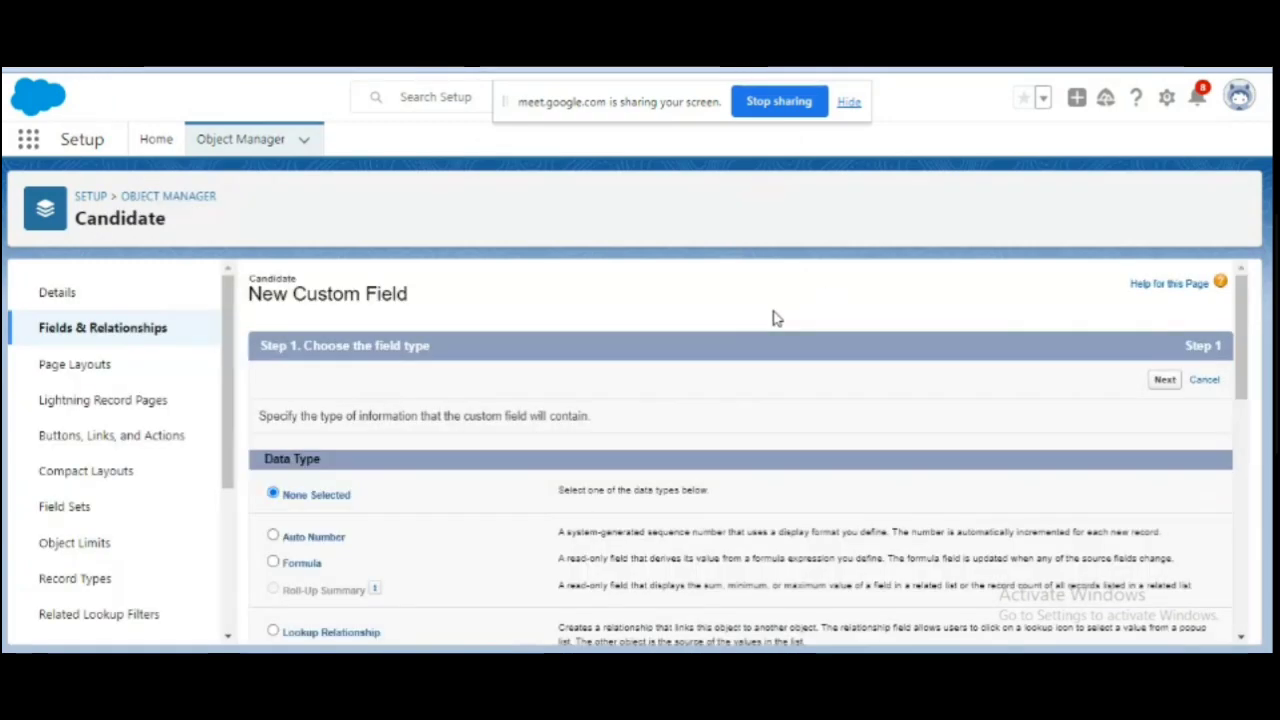
pyautogui.click(275, 565)
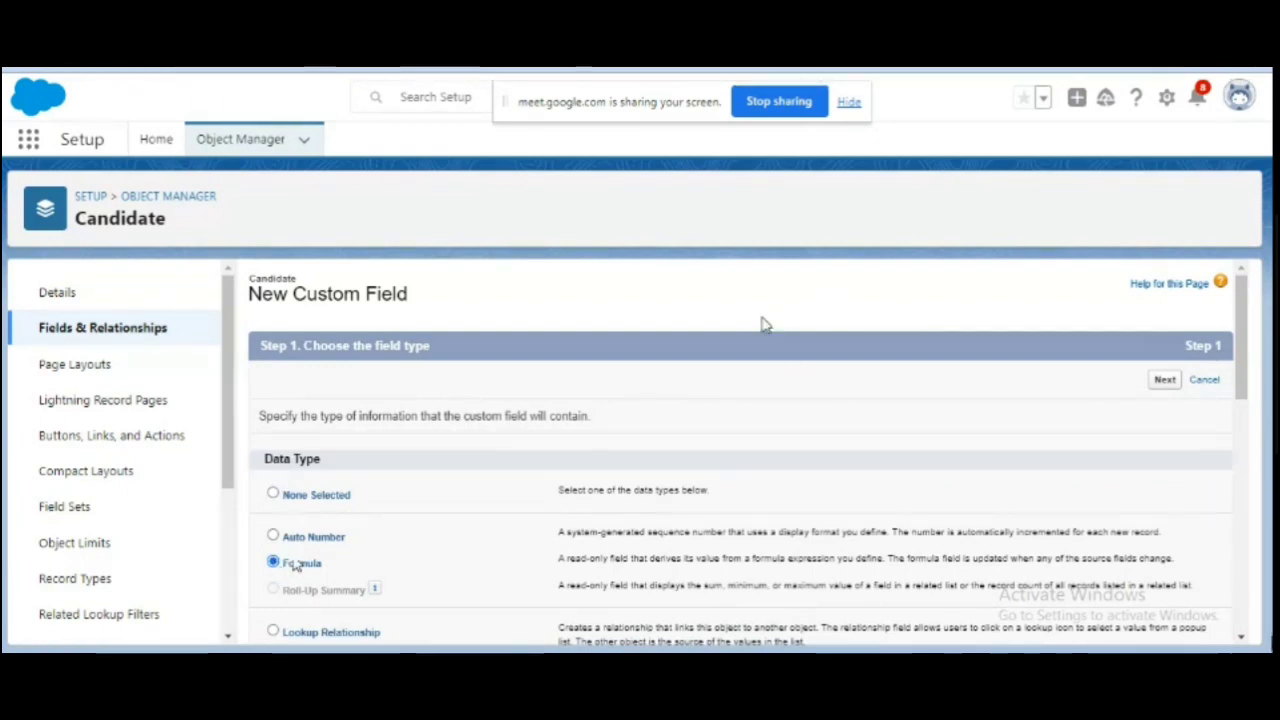
pyautogui.click(1165, 381)
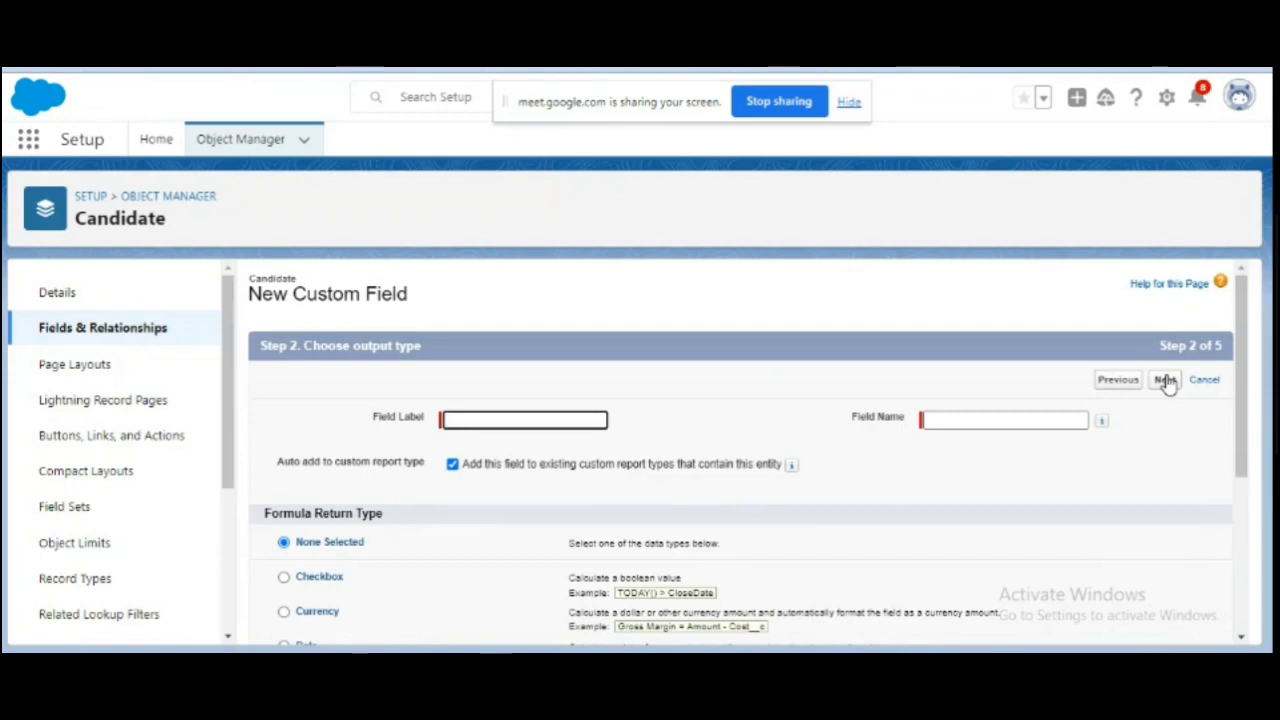
# Step: Label the field Square Root Output, set its return type to Number with 3 decimal places, and continue to the formula
pyautogui.write('Square Root Output')
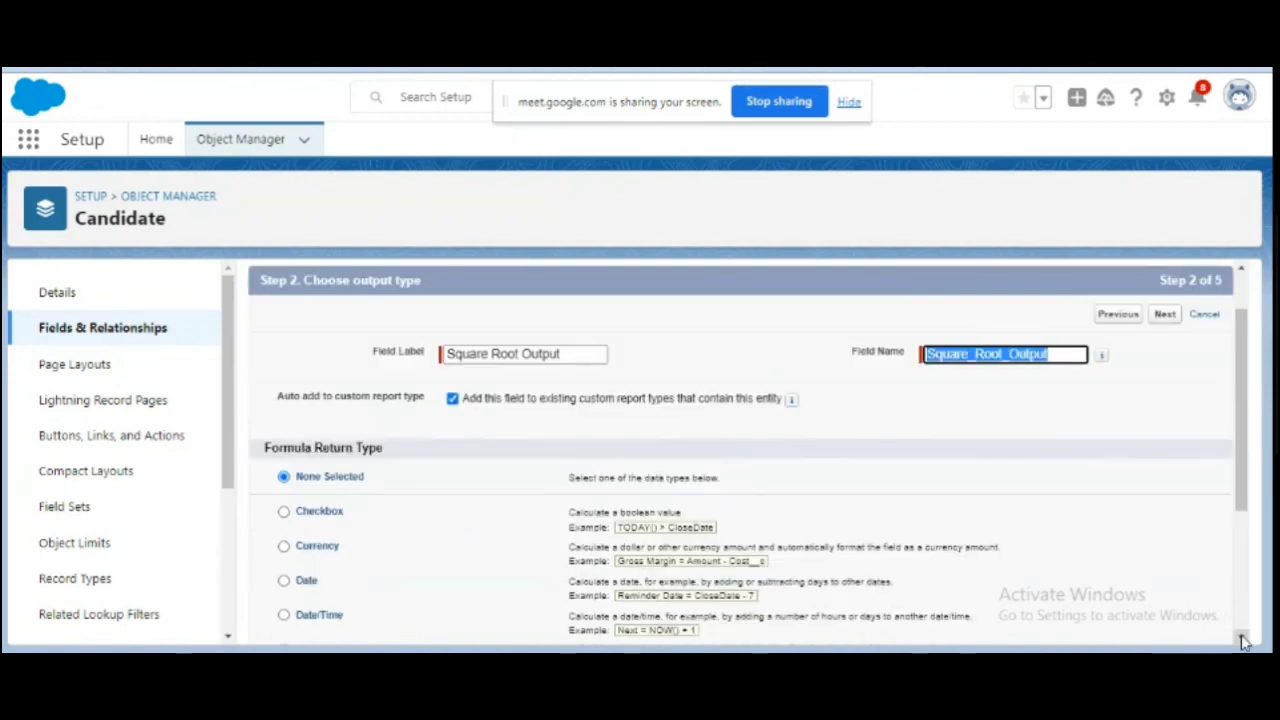
pyautogui.scroll(-3, 1244, 641)
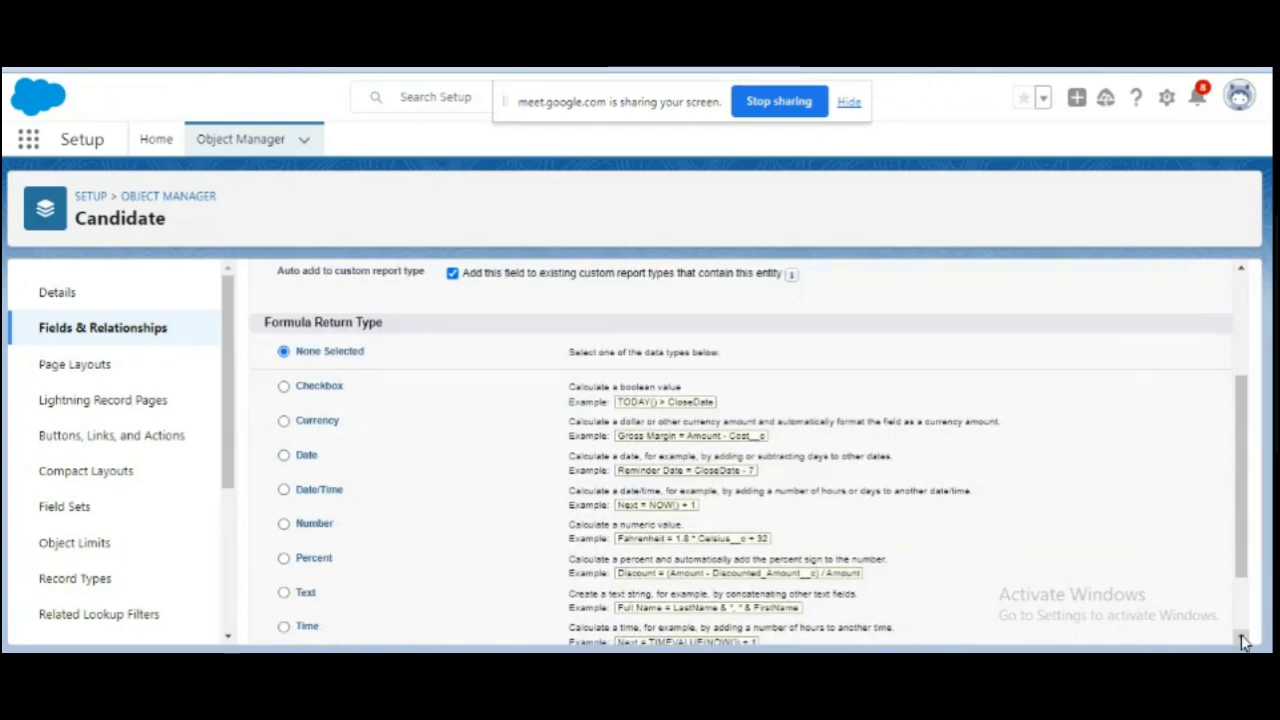
pyautogui.click(285, 526)
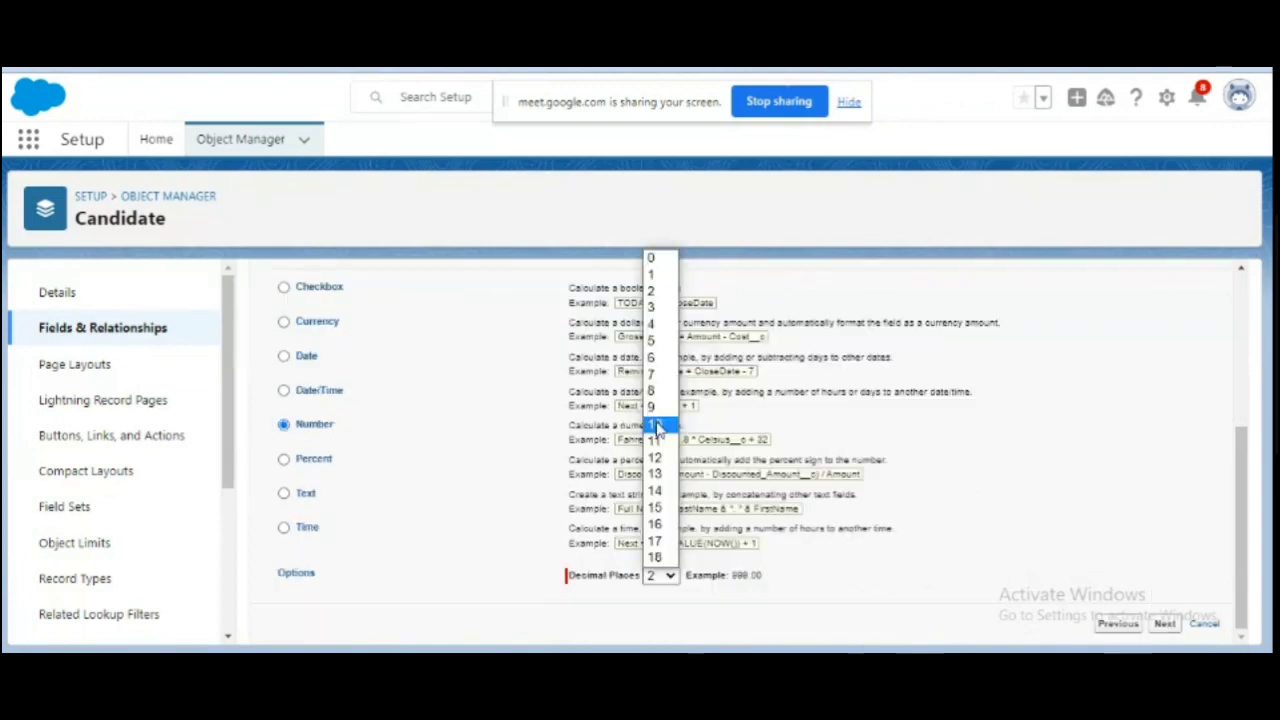
pyautogui.scroll(-1, 660, 560)
pyautogui.click(660, 575)
pyautogui.click(652, 307)
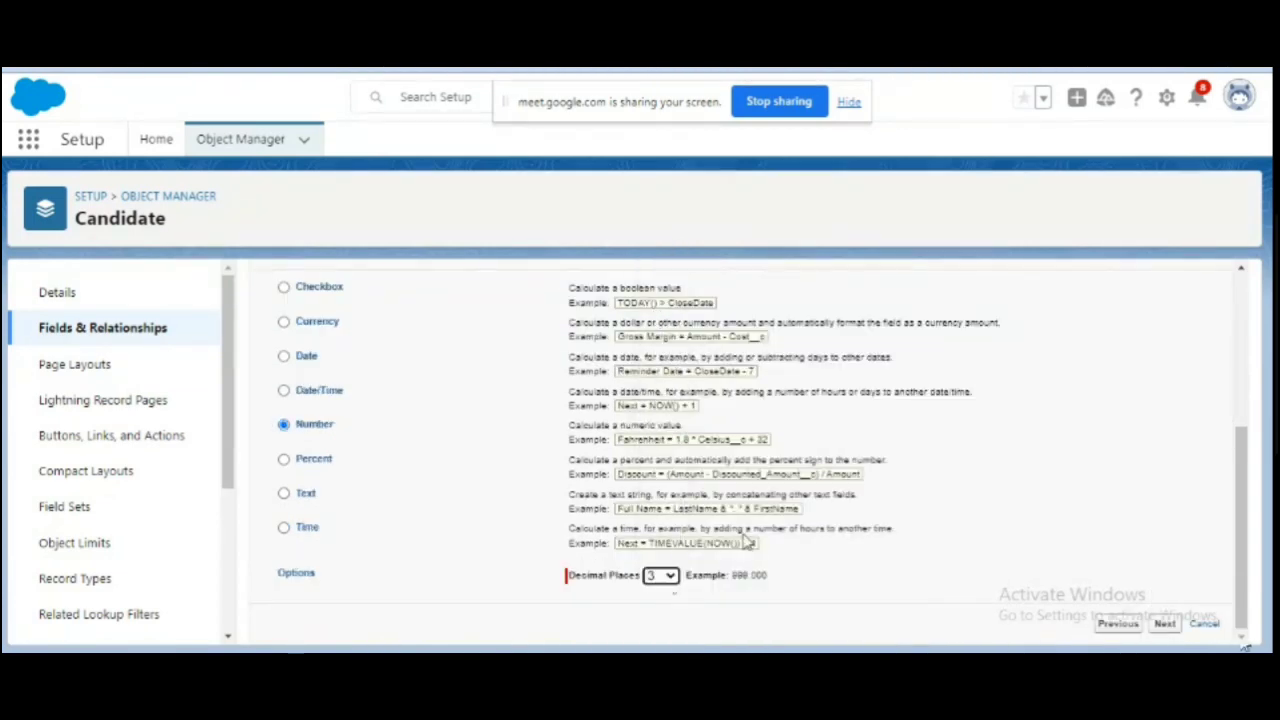
pyautogui.click(1164, 624)
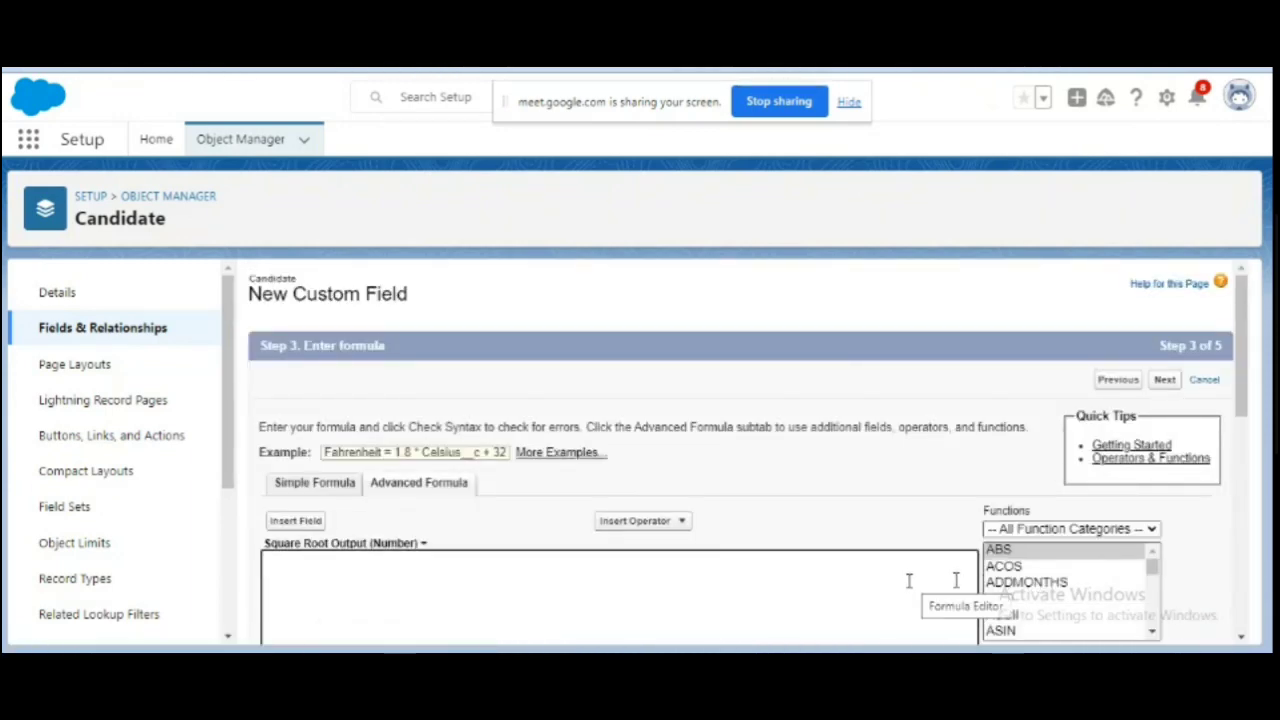
# Step: Insert the SQRT function into the empty Square Root Output formula
pyautogui.click(863, 579)
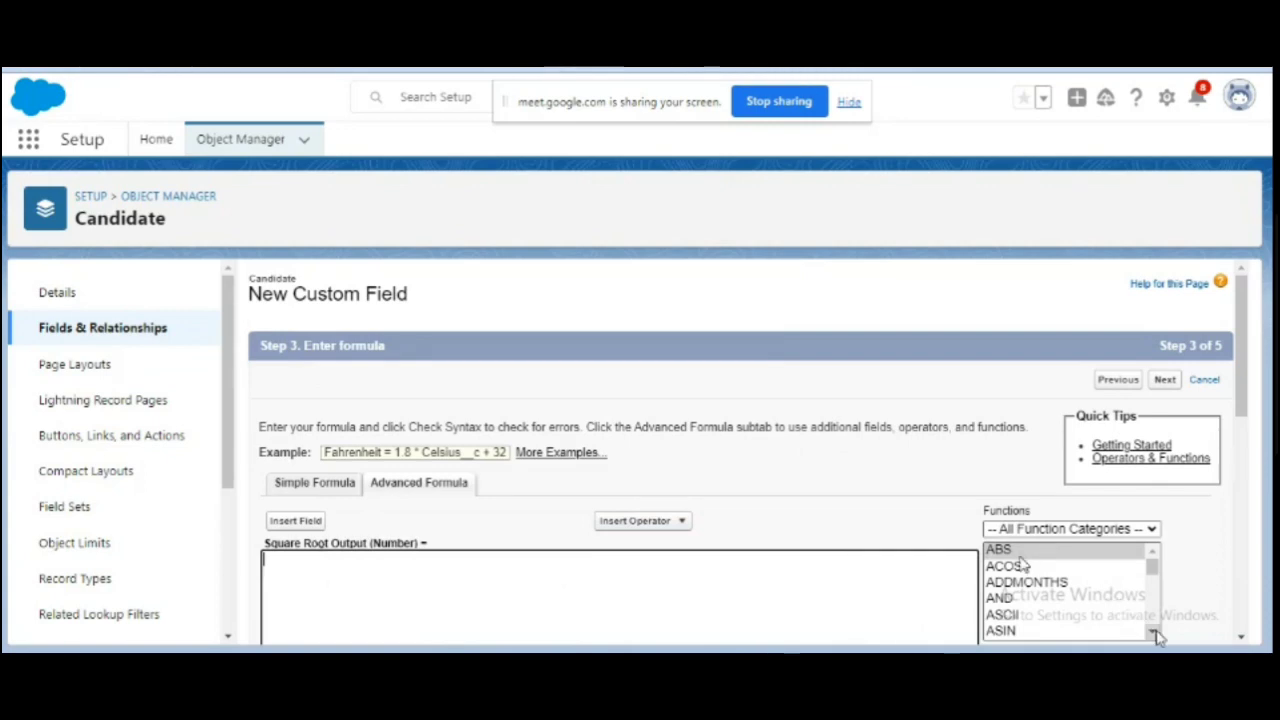
pyautogui.moveTo(1155, 637); pyautogui.dragTo(1155, 638)
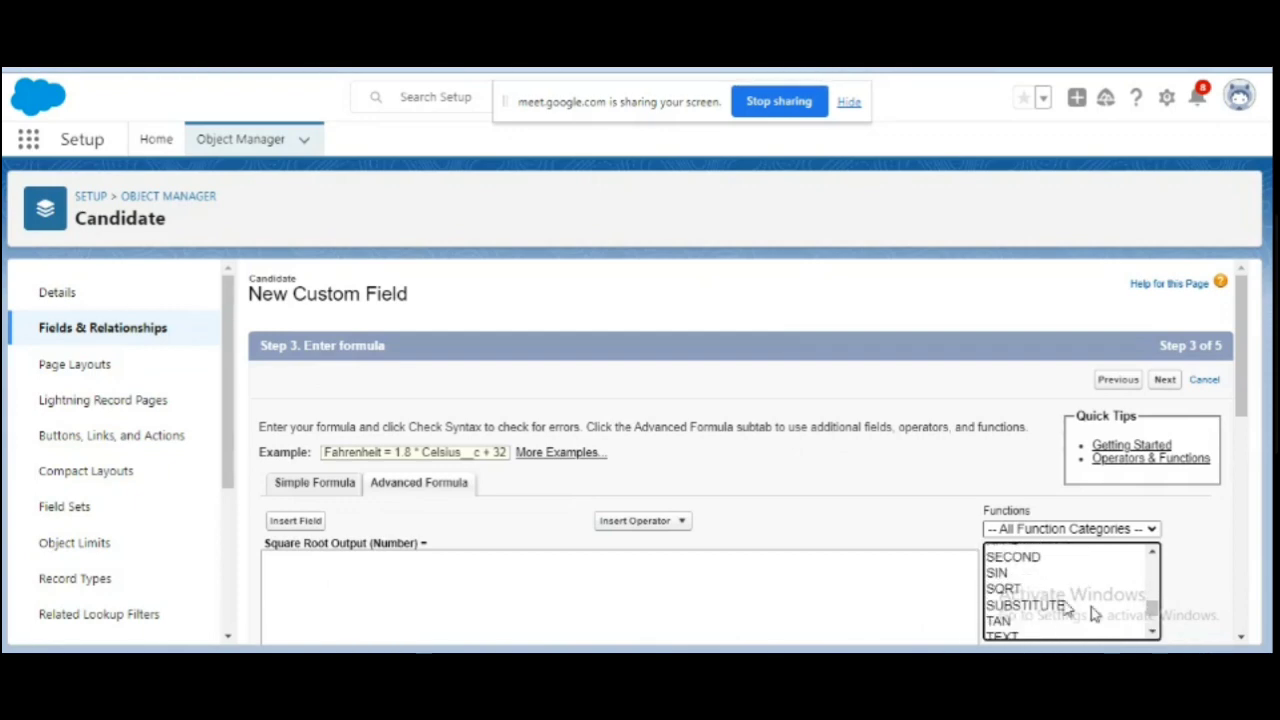
pyautogui.click(1008, 589)
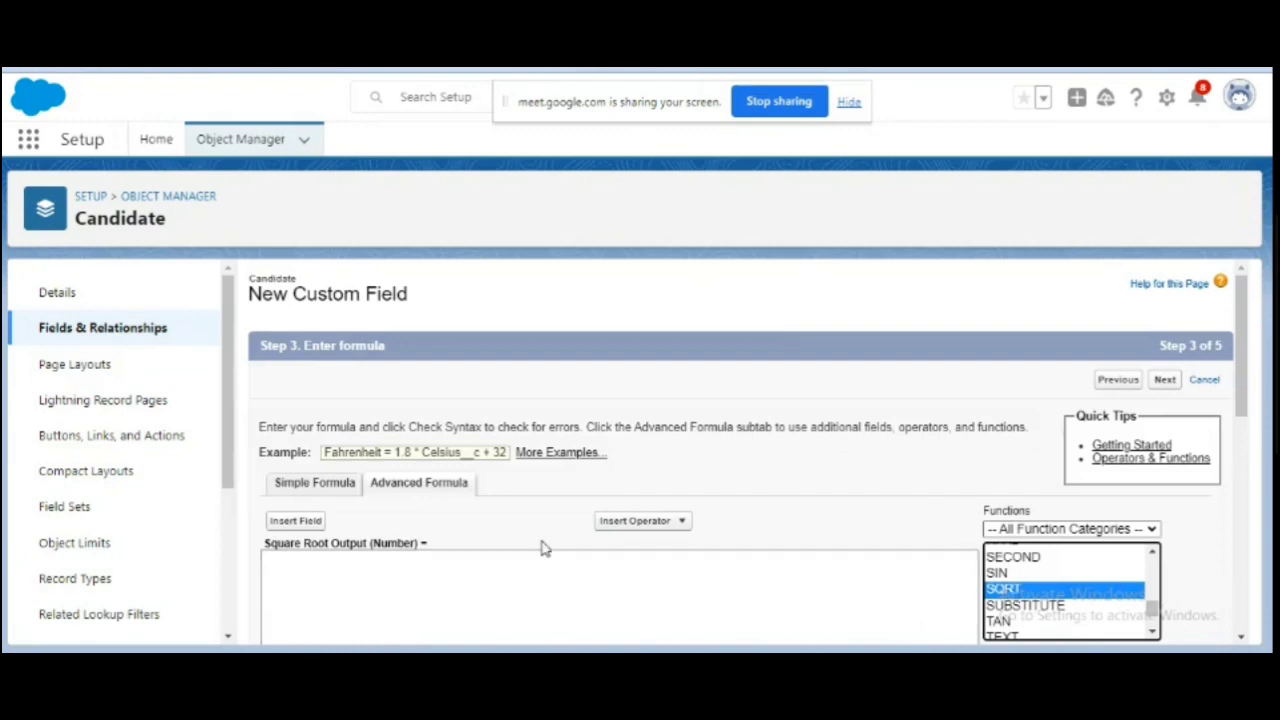
pyautogui.doubleClick(1005, 592)
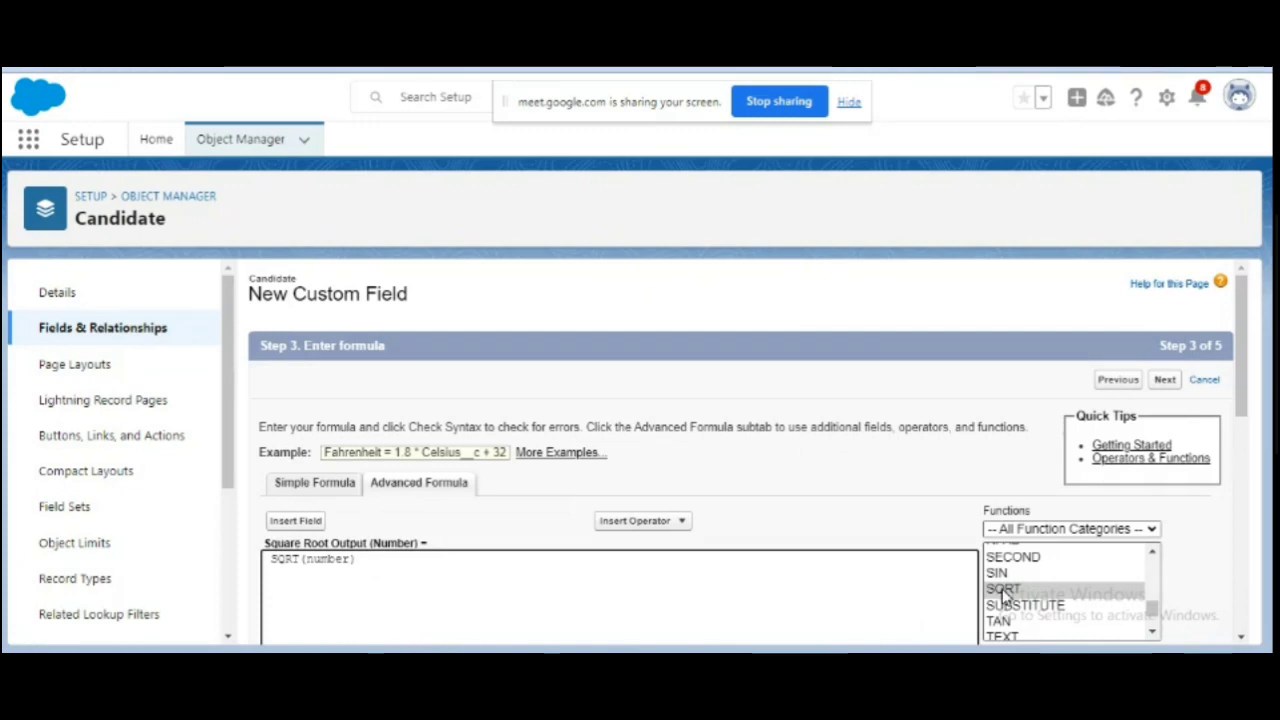
# Step: Replace the number placeholder inside SQRT with the Candidate's Abs Output field
pyautogui.doubleClick(330, 558)
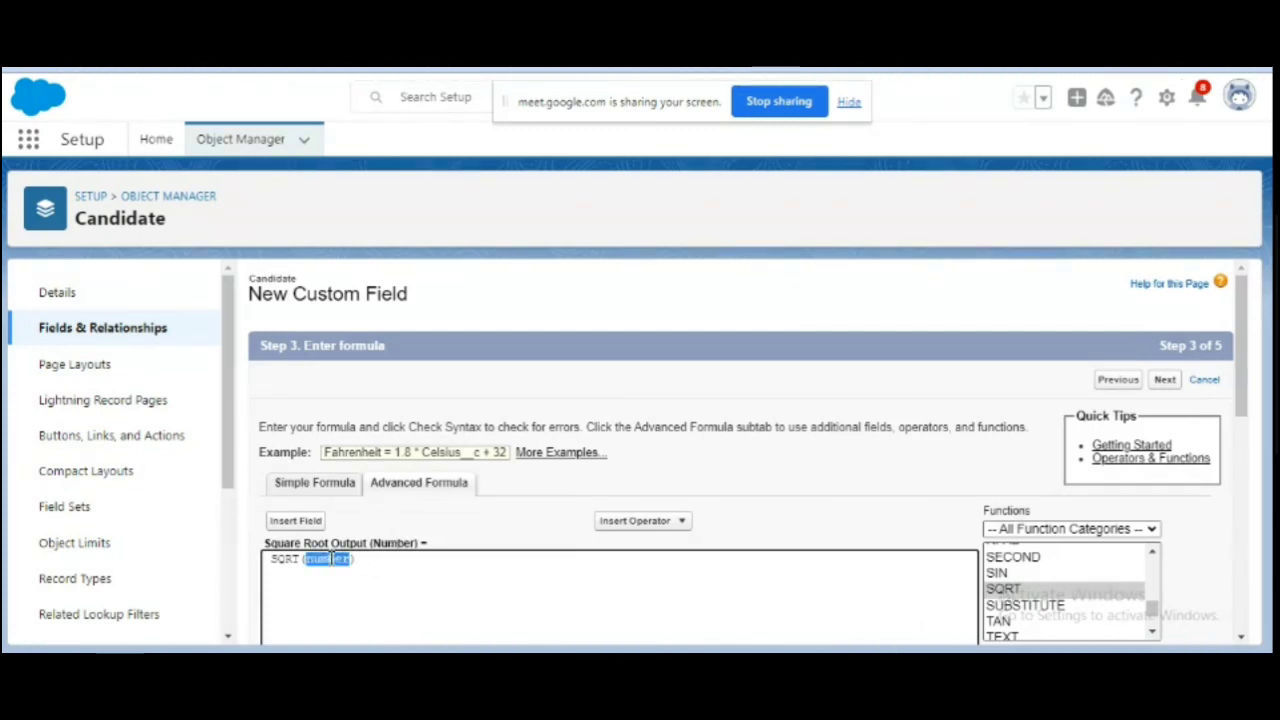
pyautogui.click(299, 522)
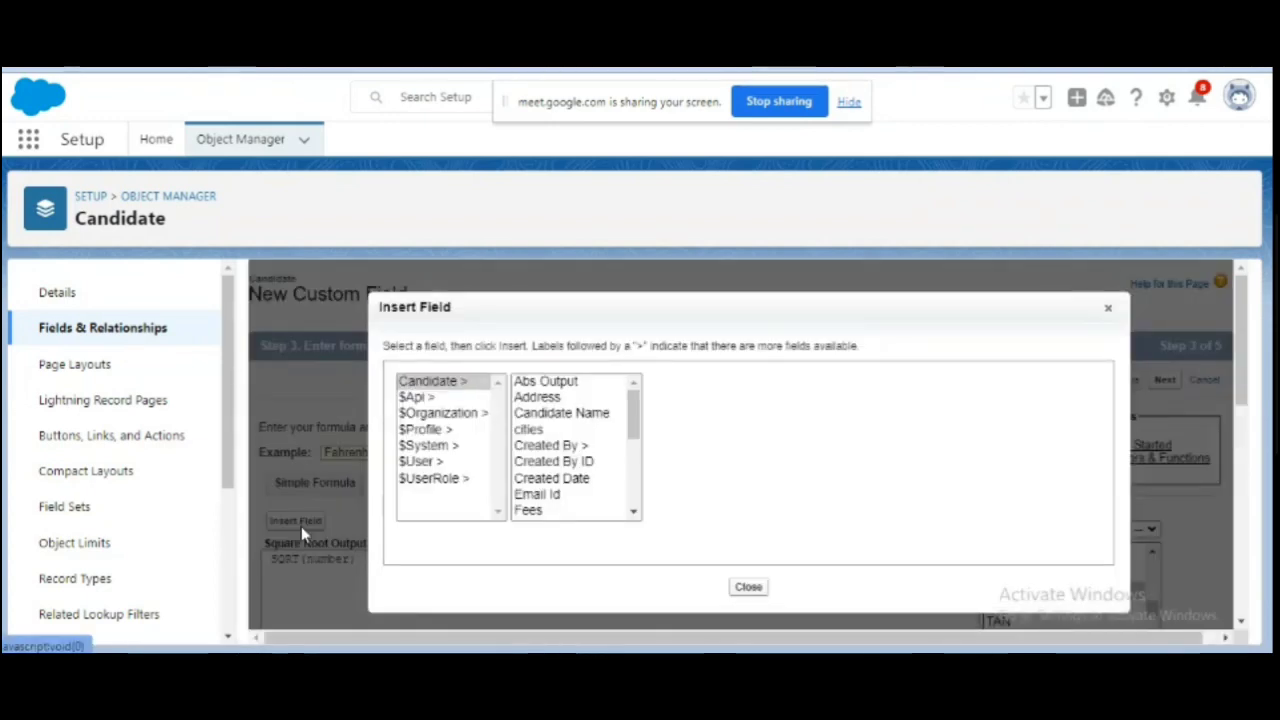
pyautogui.click(540, 382)
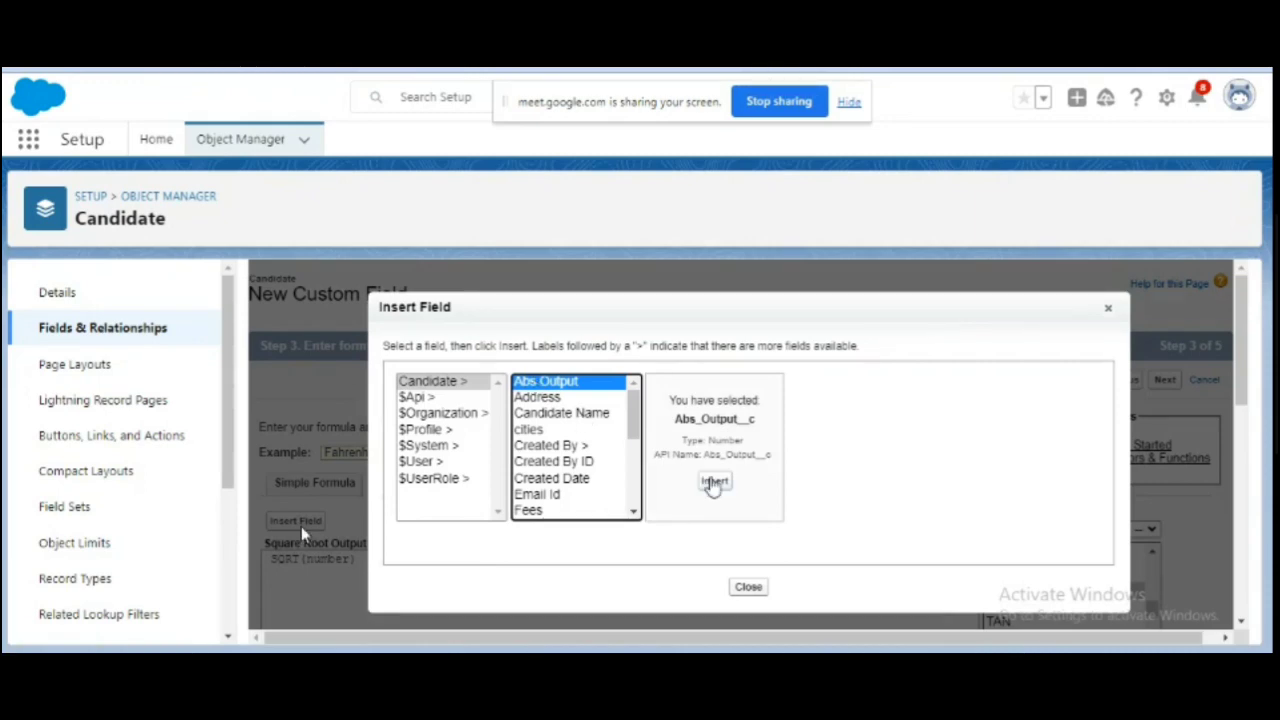
pyautogui.click(714, 480)
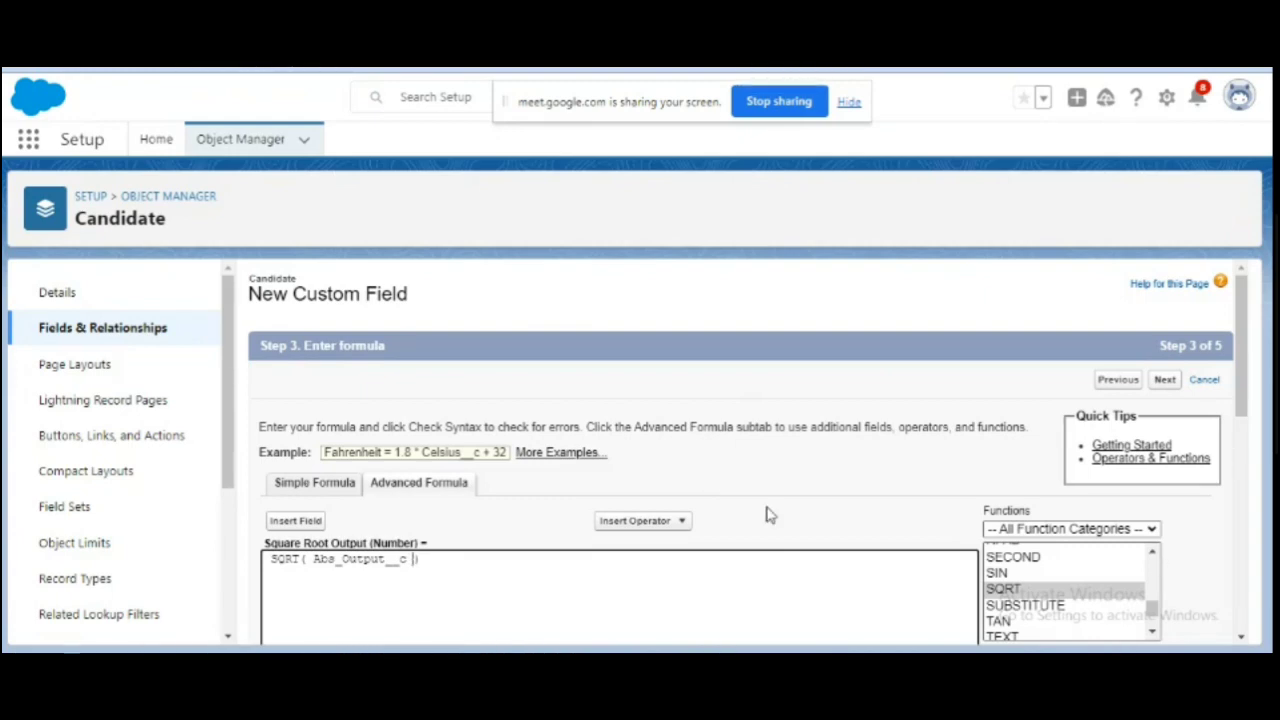
# Step: Review the Abs Output field on the candidate c4 record and check the syntax of the Square Root Output formula
pyautogui.click(1240, 638)
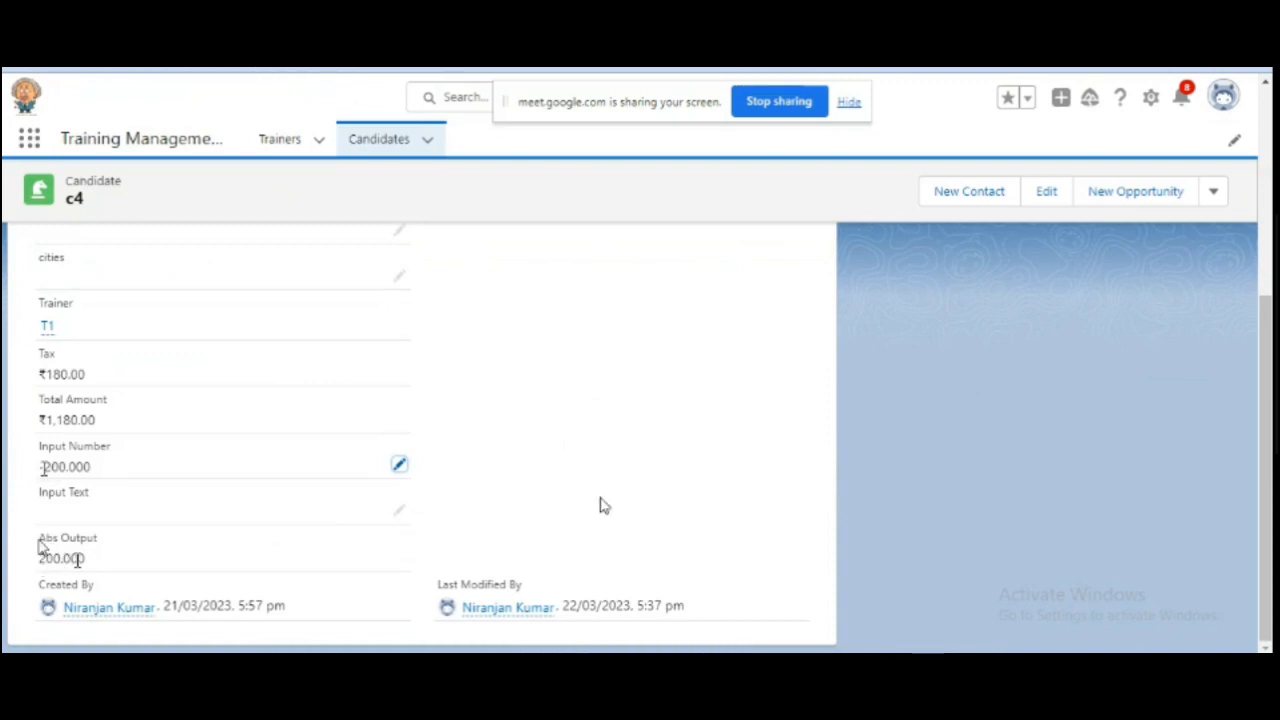
pyautogui.moveTo(39, 538); pyautogui.dragTo(100, 545)
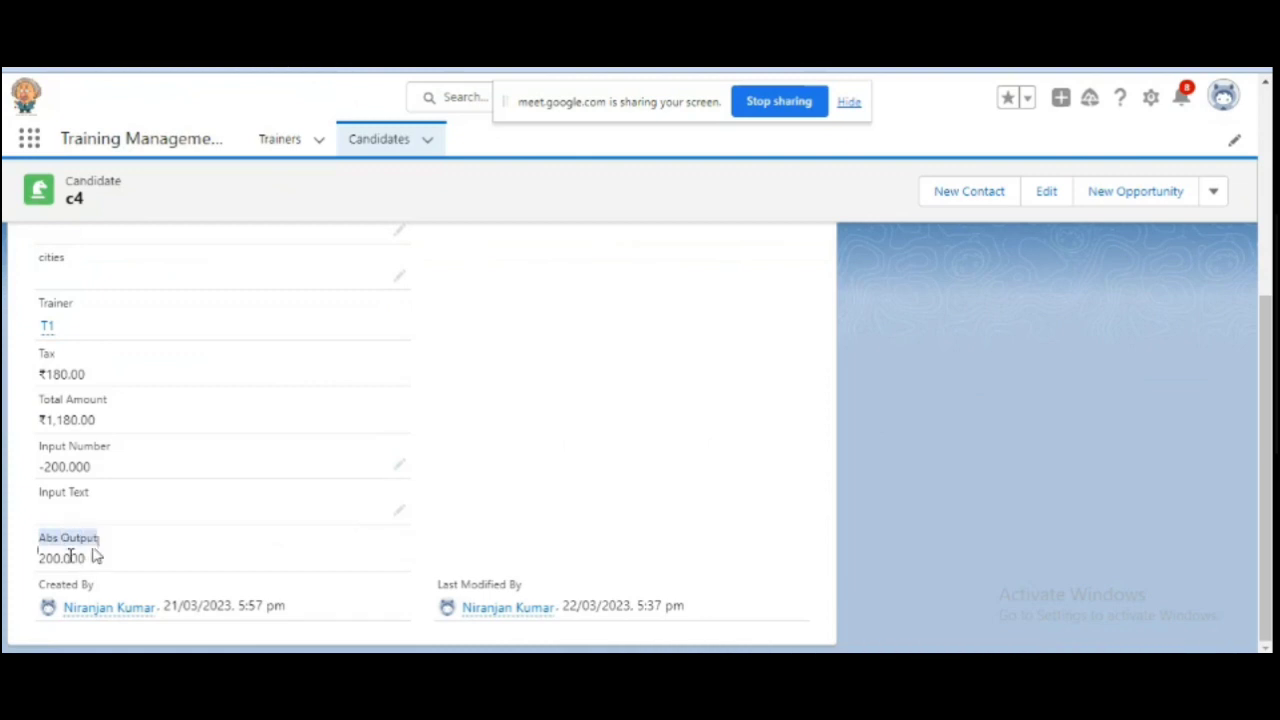
pyautogui.hotkey('ctrl', 'Tab')
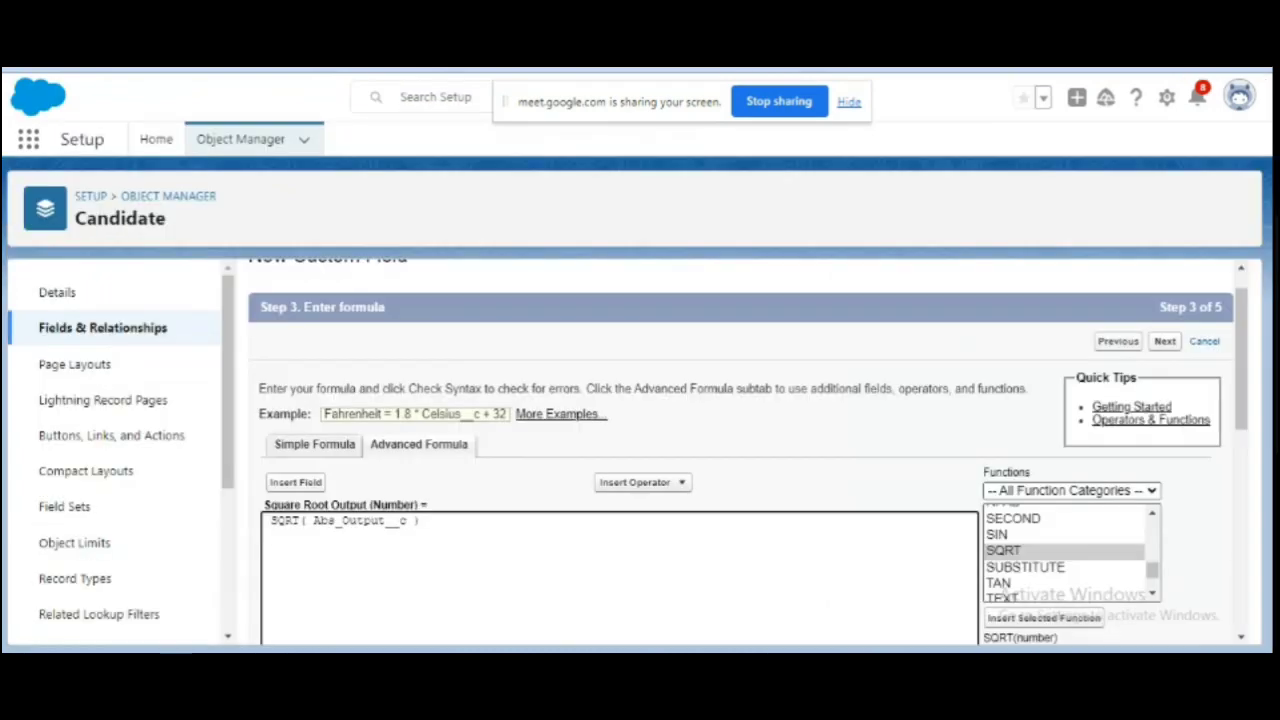
pyautogui.click(1240, 640)
pyautogui.scroll(-4, 1240, 640)
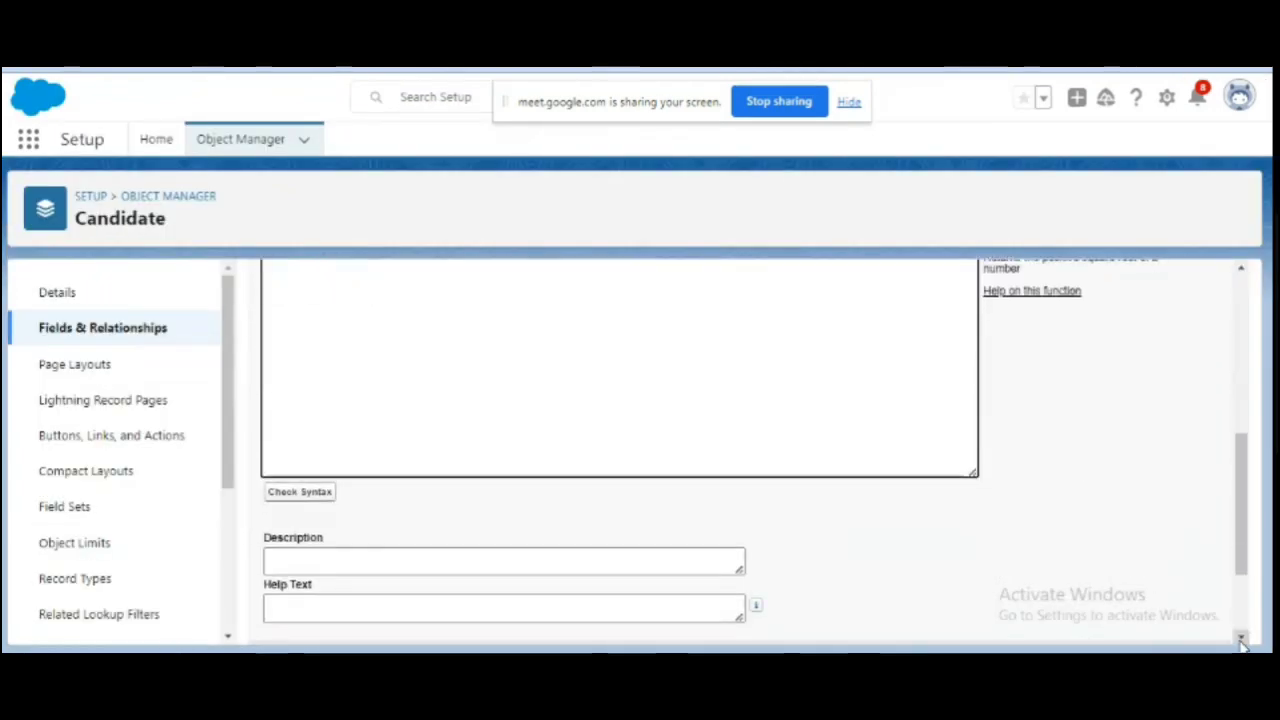
pyautogui.click(286, 495)
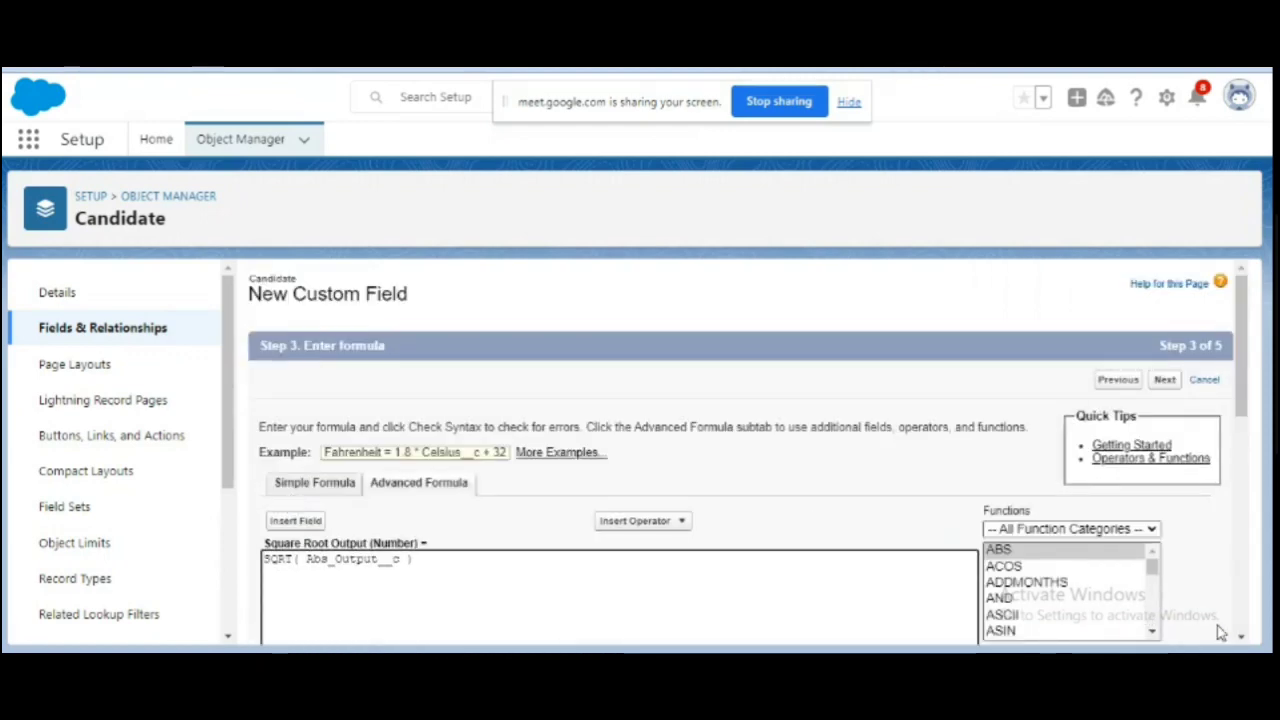
pyautogui.scroll(-1, 1240, 640)
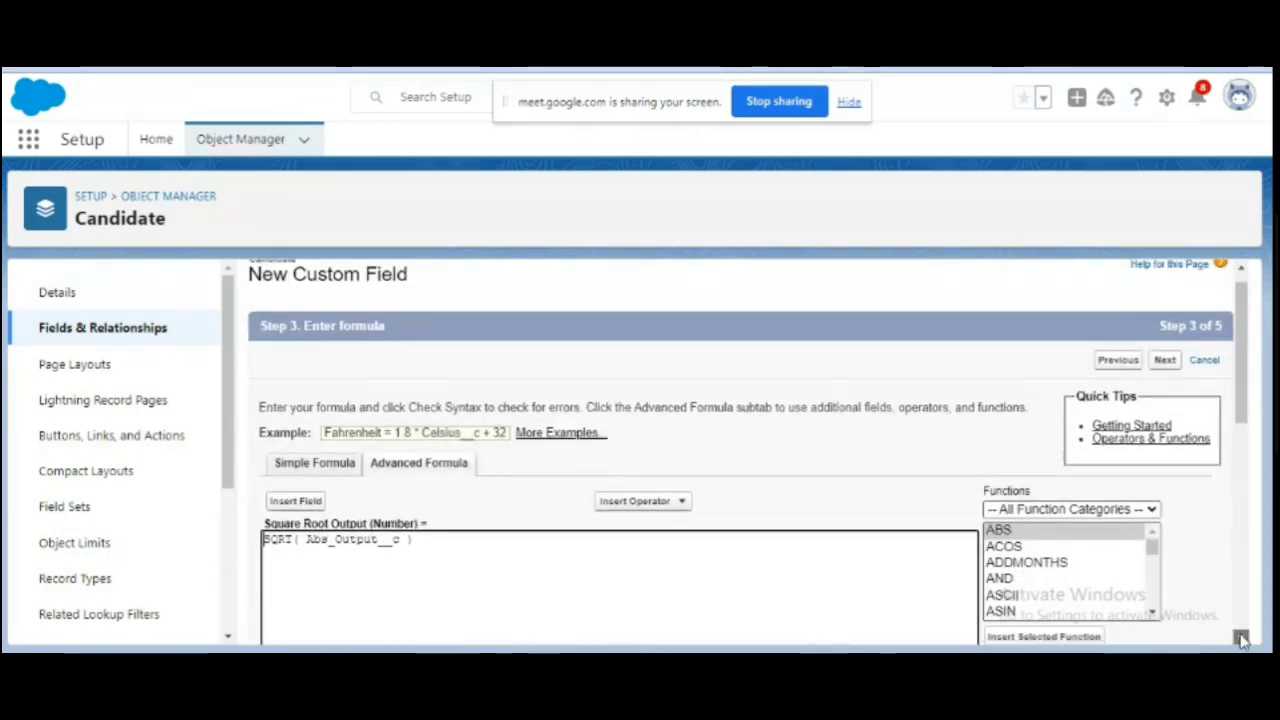
pyautogui.scroll(-3, 1241, 640)
pyautogui.scroll(-5, 1241, 640)
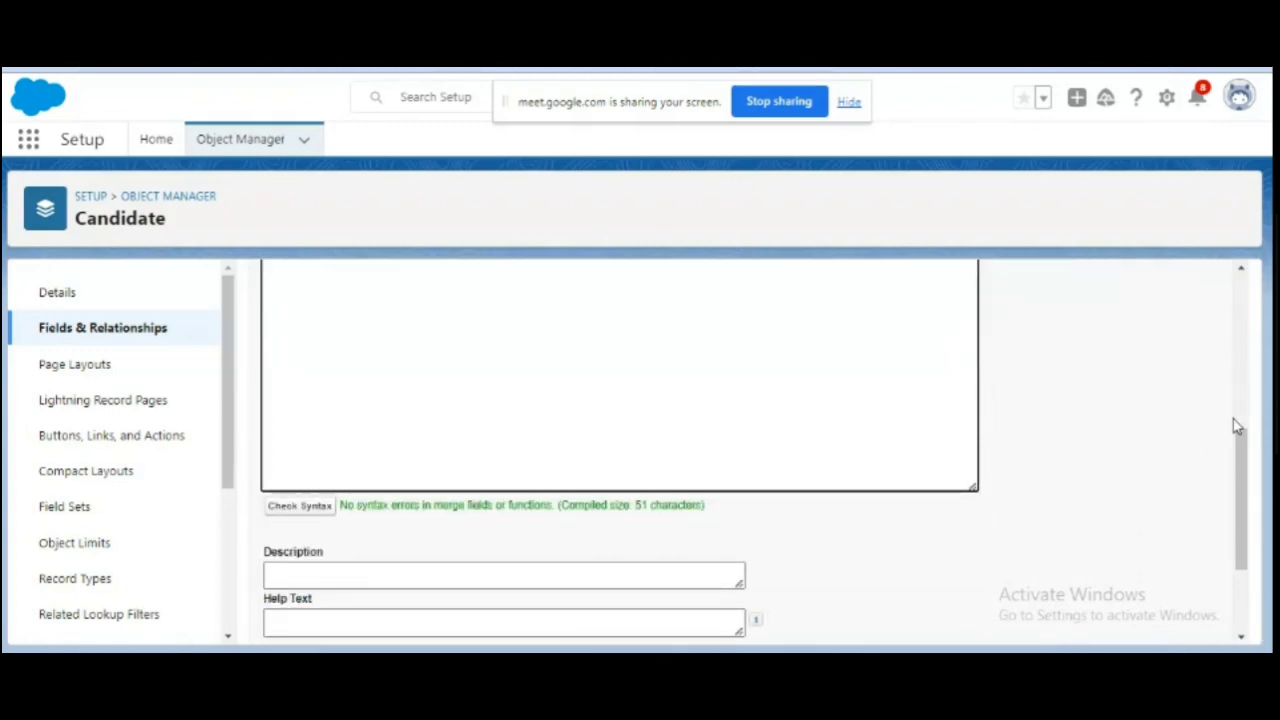
# Step: Accept the default blank handling, field-level security and Candidate Layout assignment, and save the Square Root Output field
pyautogui.scroll(-3, 1241, 622)
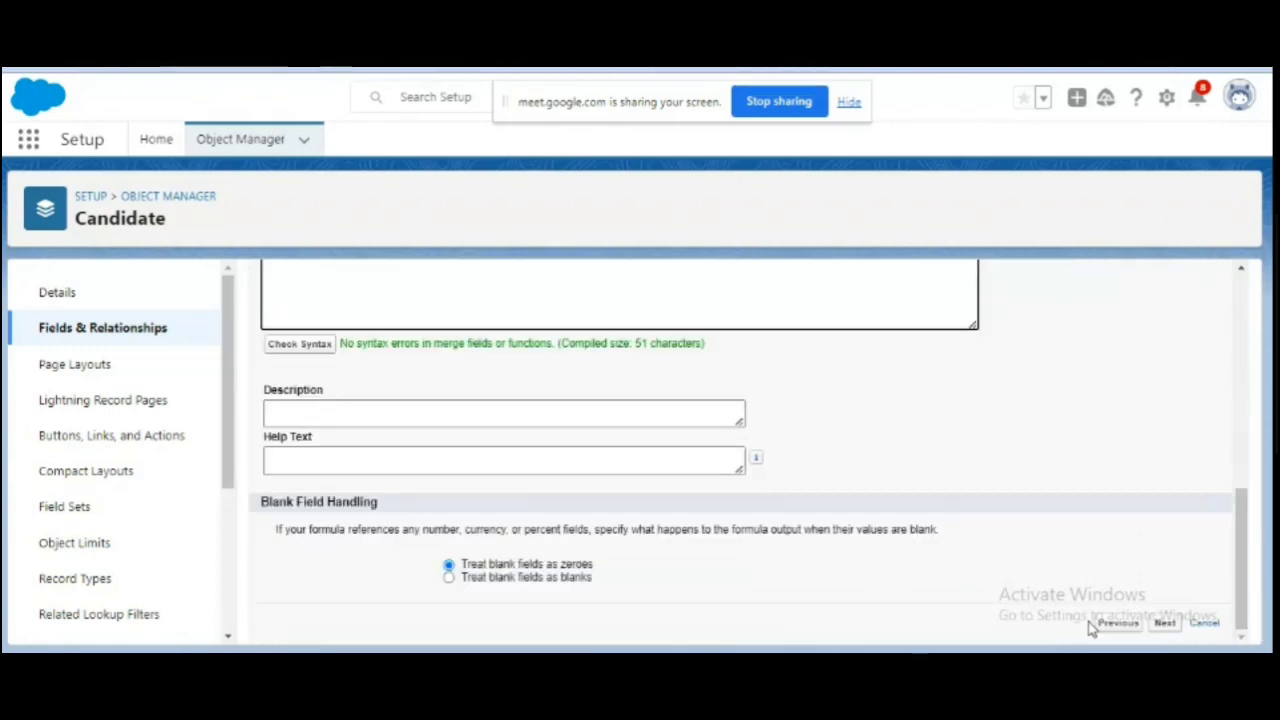
pyautogui.click(1164, 625)
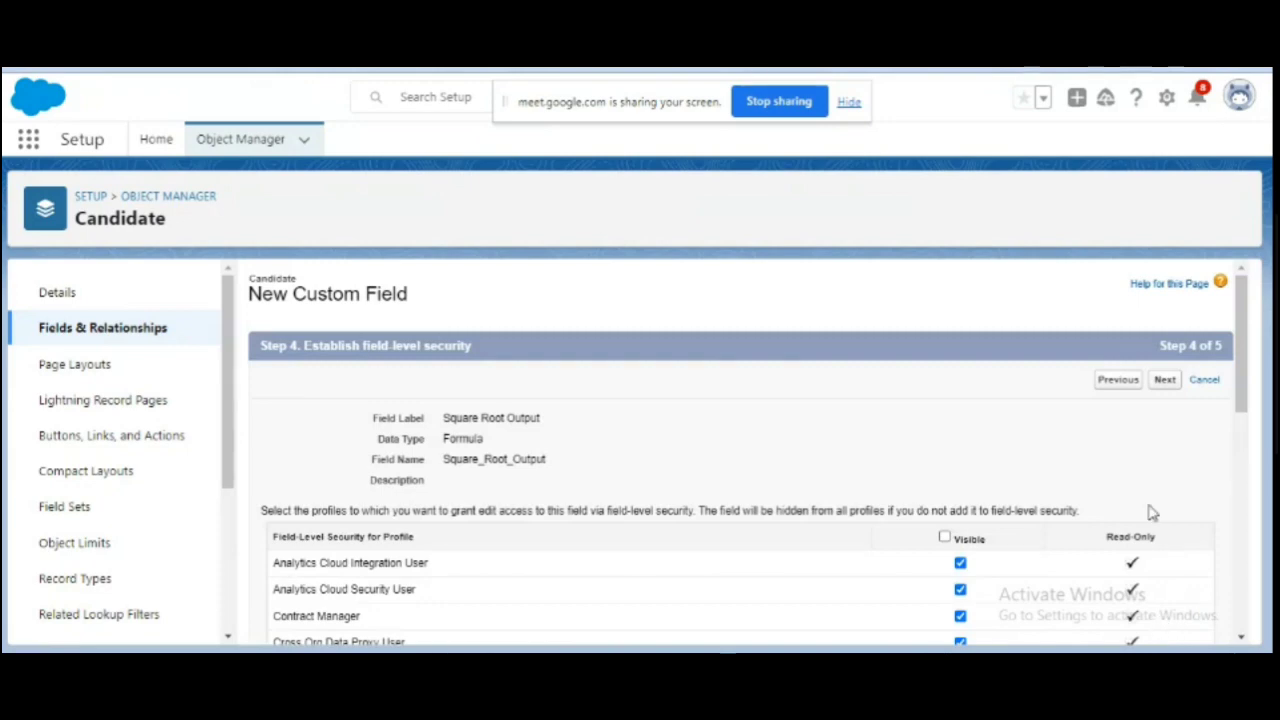
pyautogui.click(1164, 380)
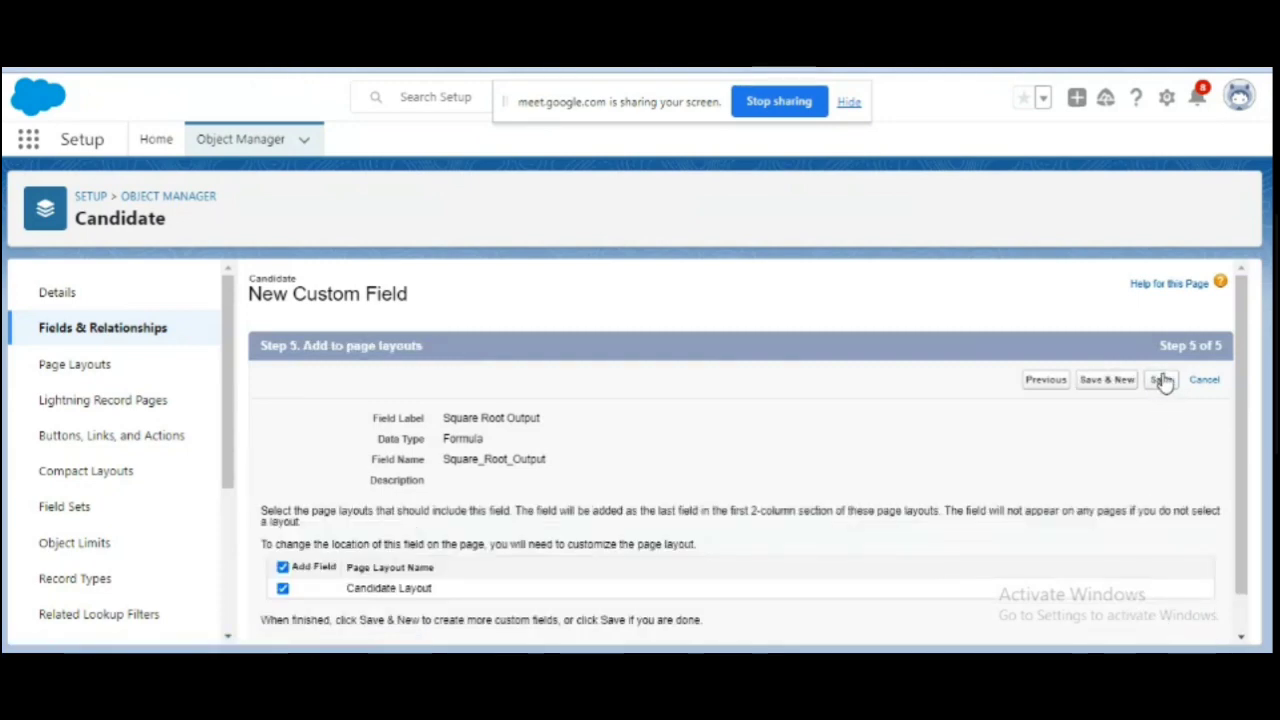
pyautogui.click(1161, 380)
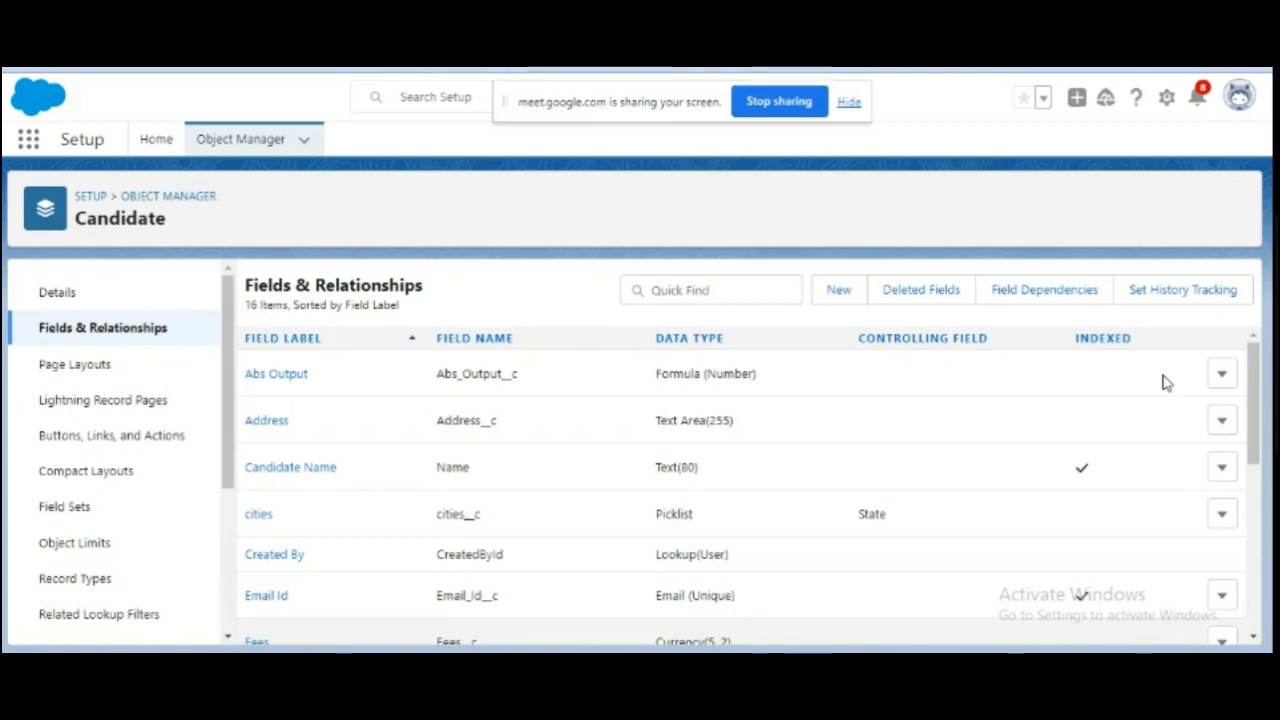
# Step: Look for Square Root Output in the Candidate field list and on the candidate c4 record's details
pyautogui.click(1257, 620)
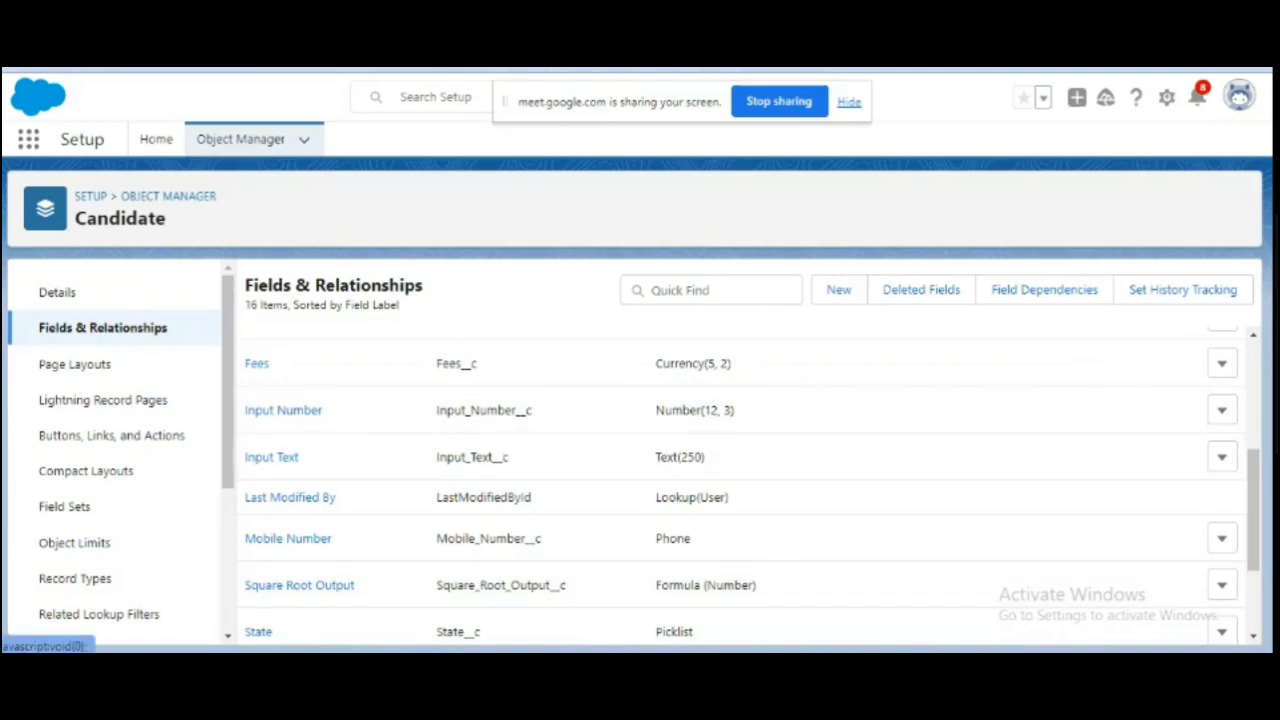
pyautogui.click(300, 18)
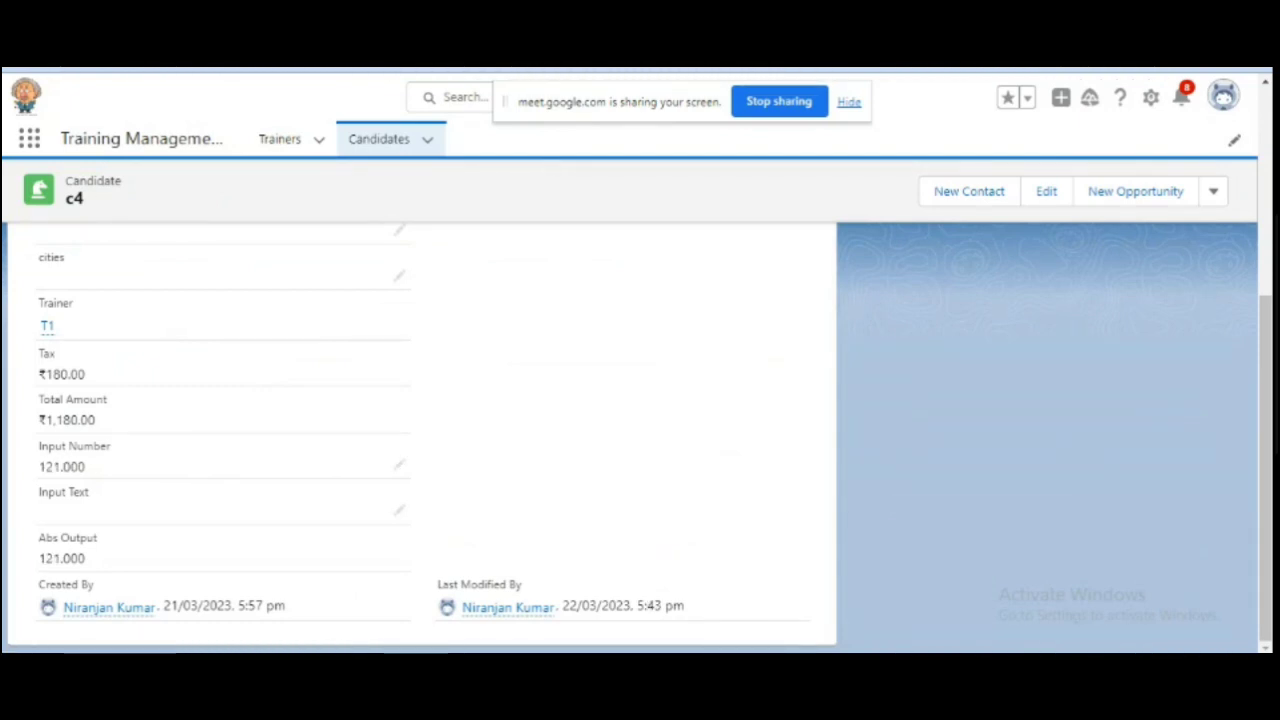
pyautogui.click(500, 18)
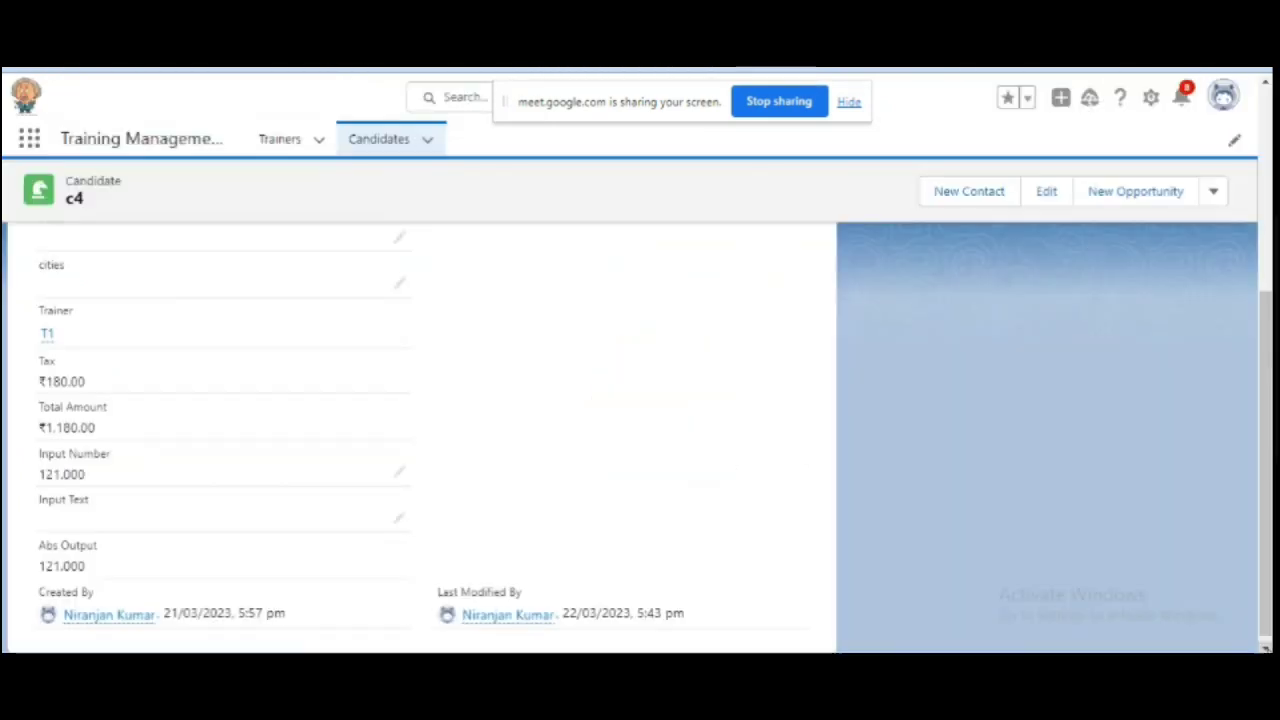
pyautogui.click(1267, 274)
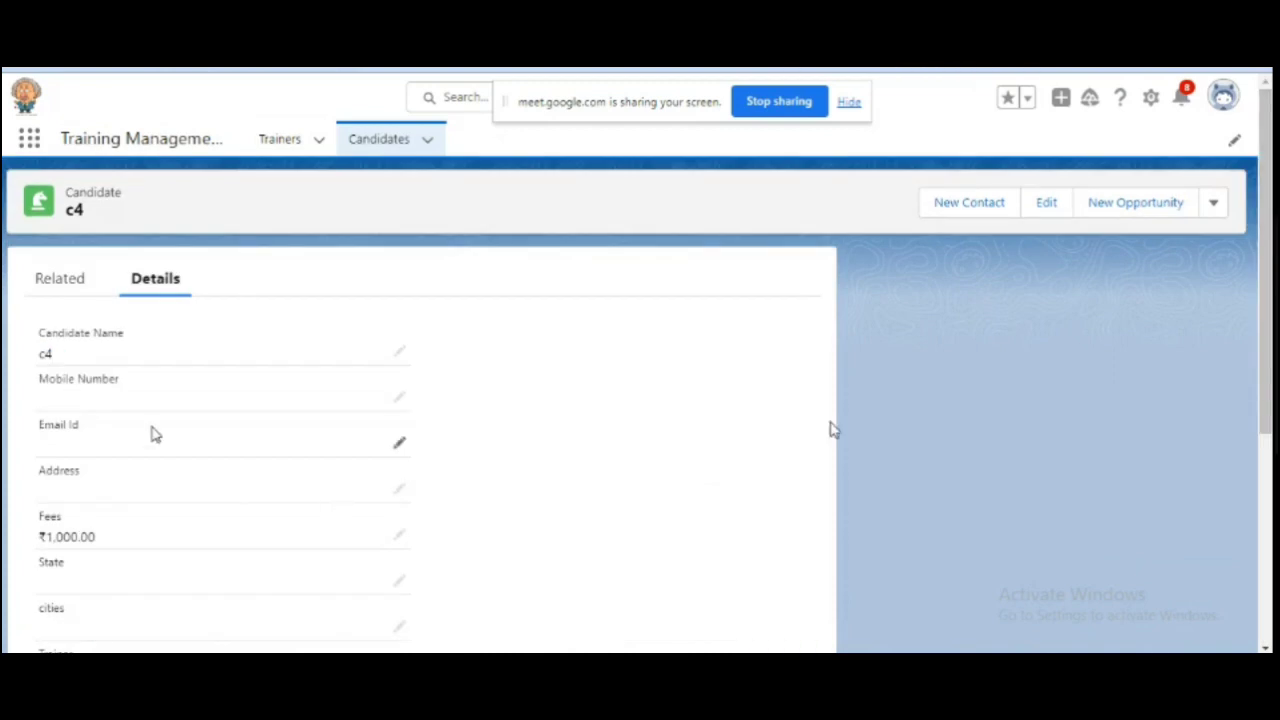
pyautogui.click(58, 281)
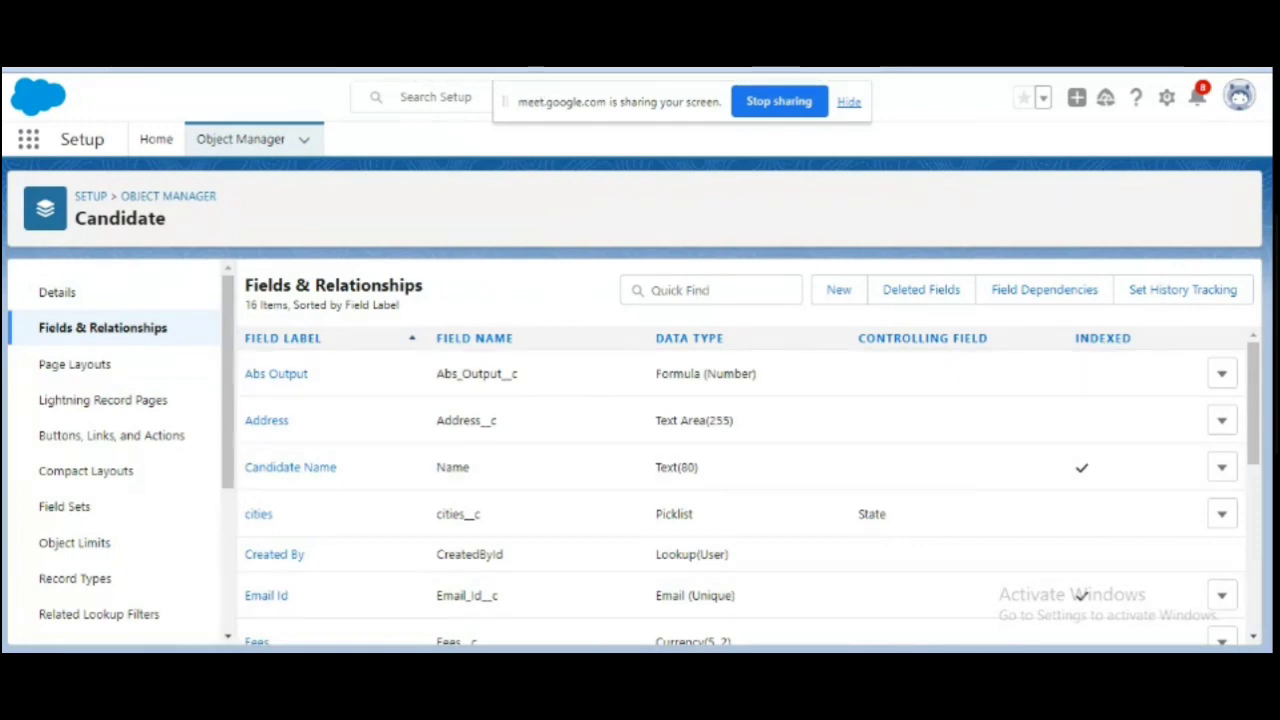
# Step: Switch to the Excel sheet 22-03-23 and enter Len in cell F16 and the sample text Absolute in G16
pyautogui.click(430, 665)
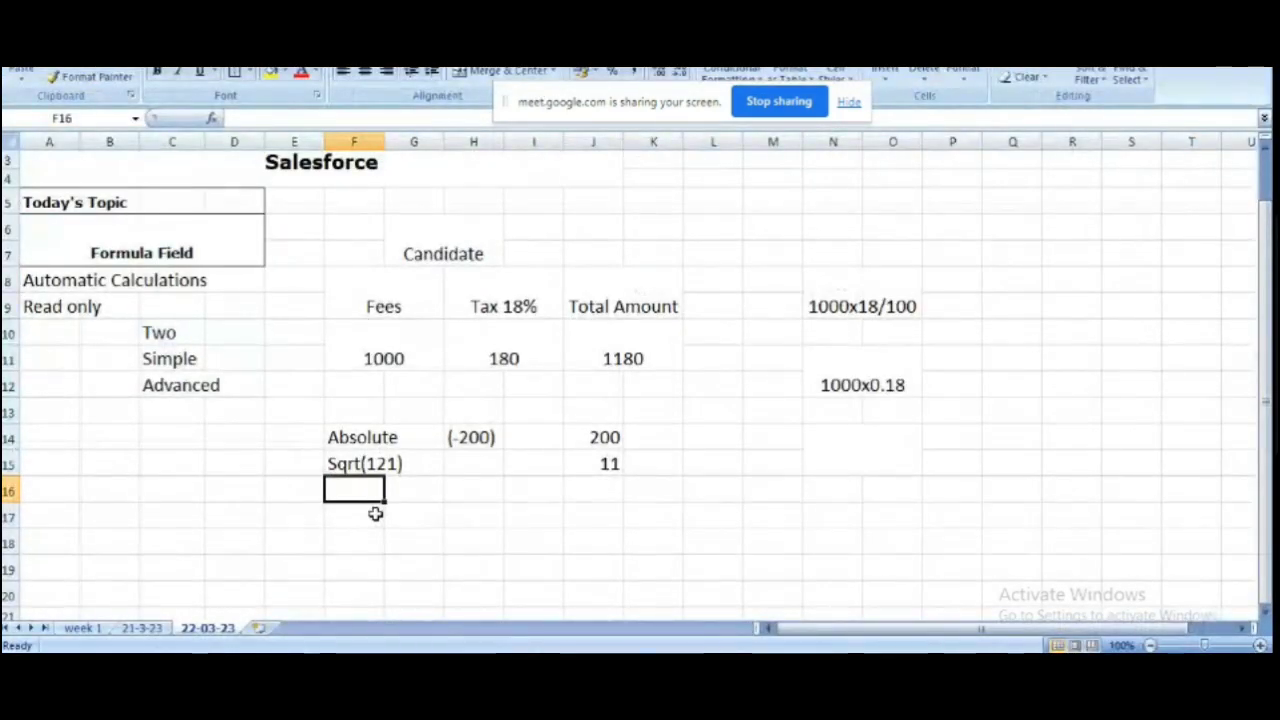
pyautogui.write('L')
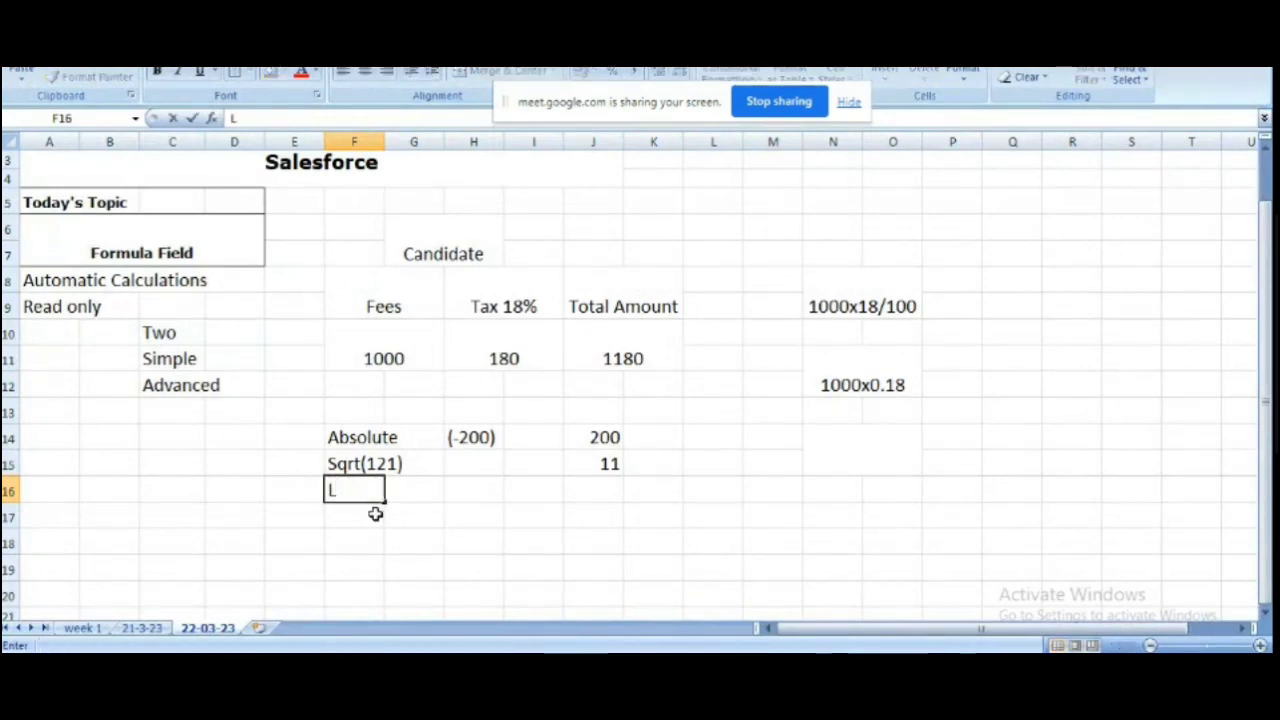
pyautogui.write('en')
pyautogui.click(422, 491)
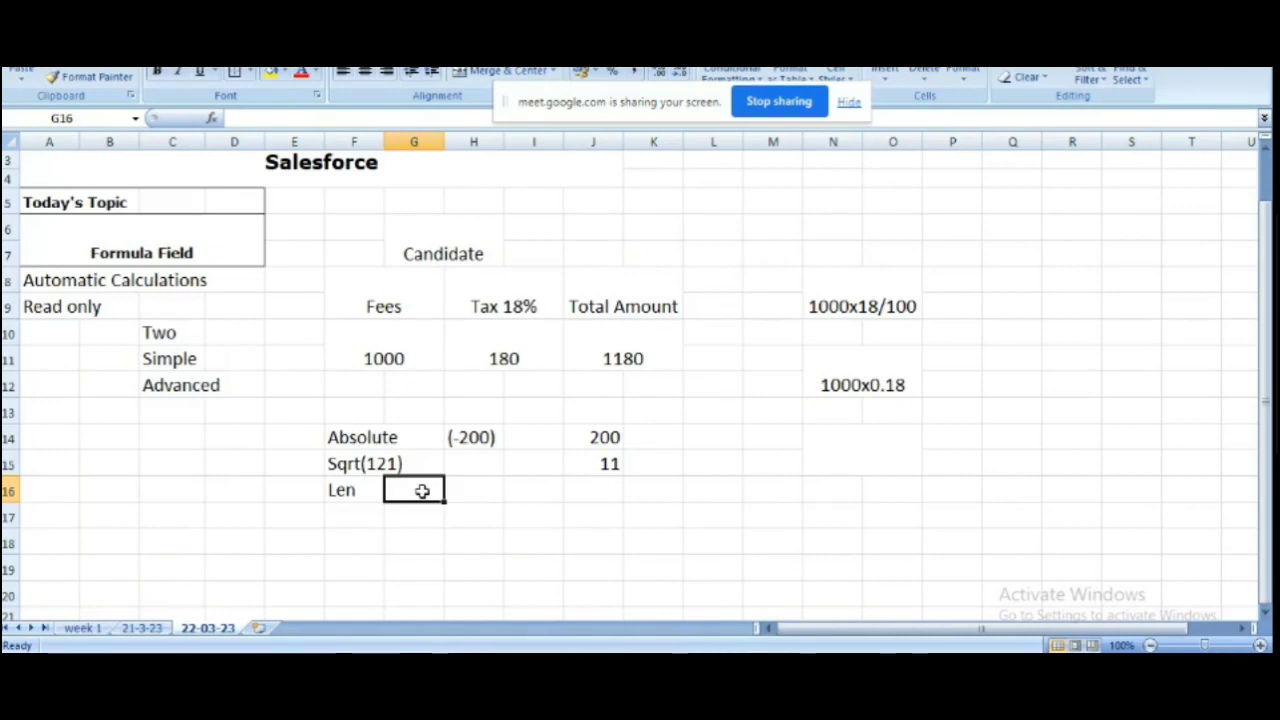
pyautogui.write('Absolute')
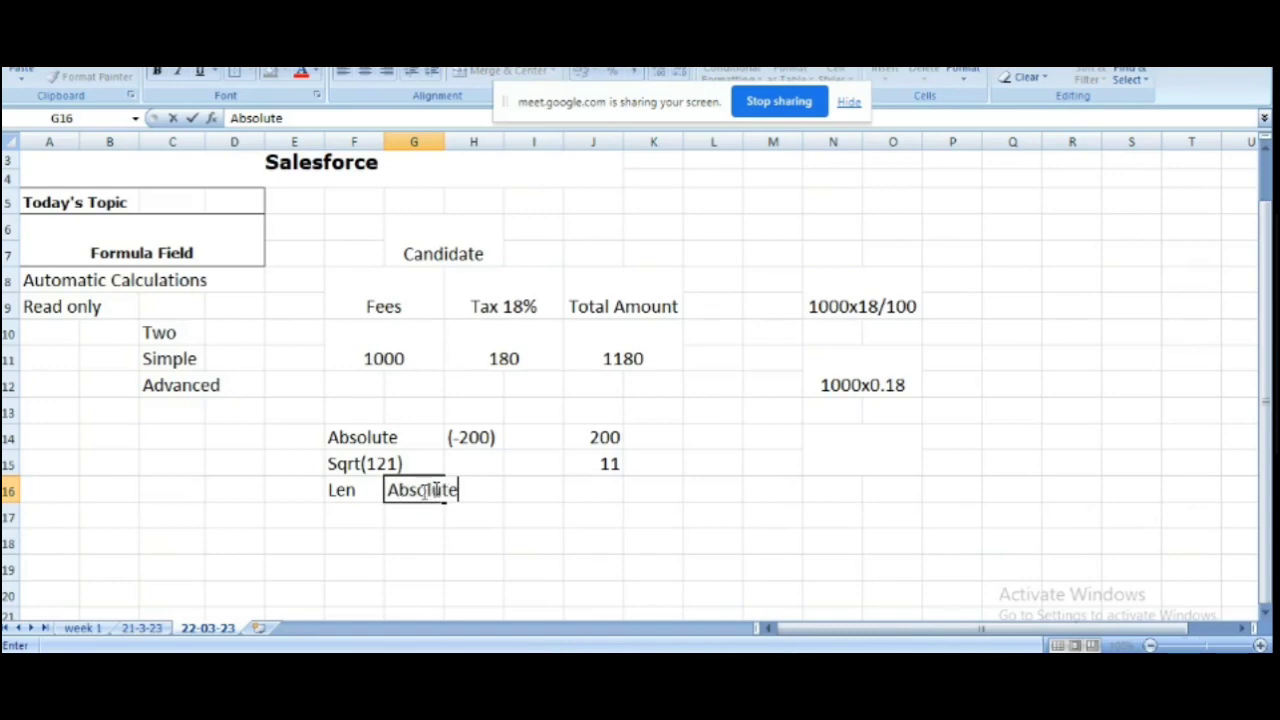
pyautogui.click(363, 490)
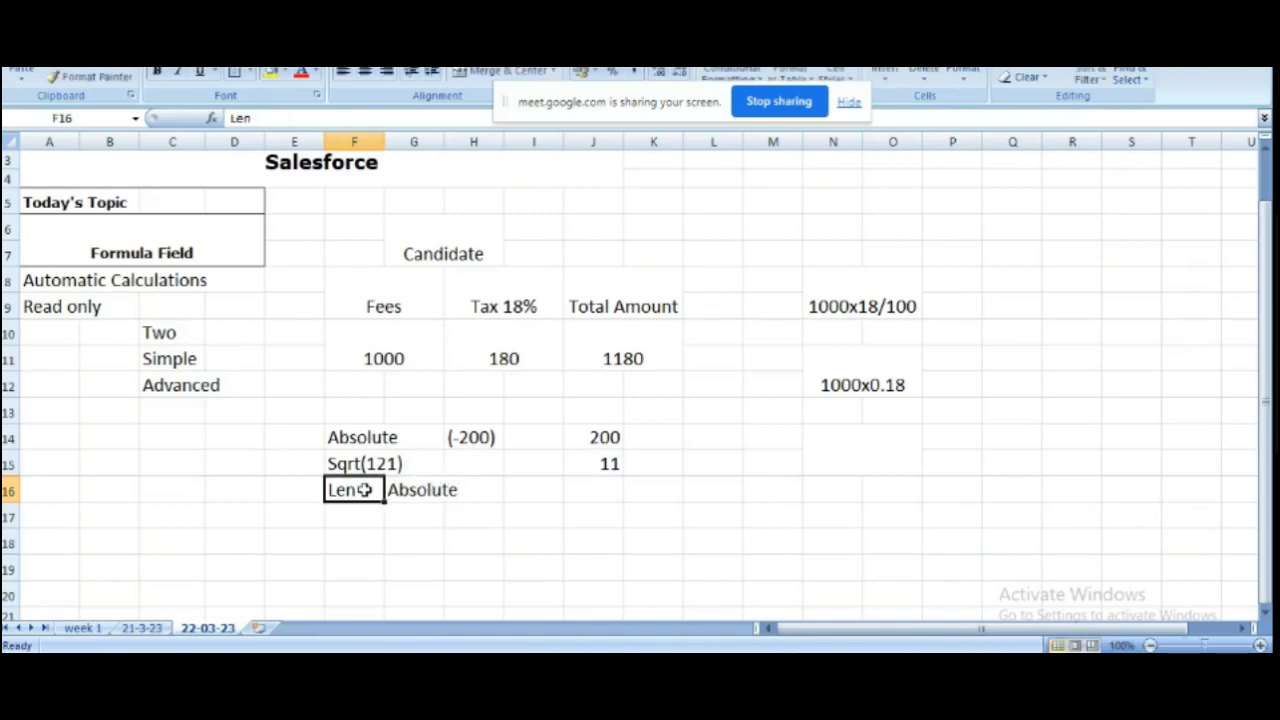
pyautogui.click(401, 492)
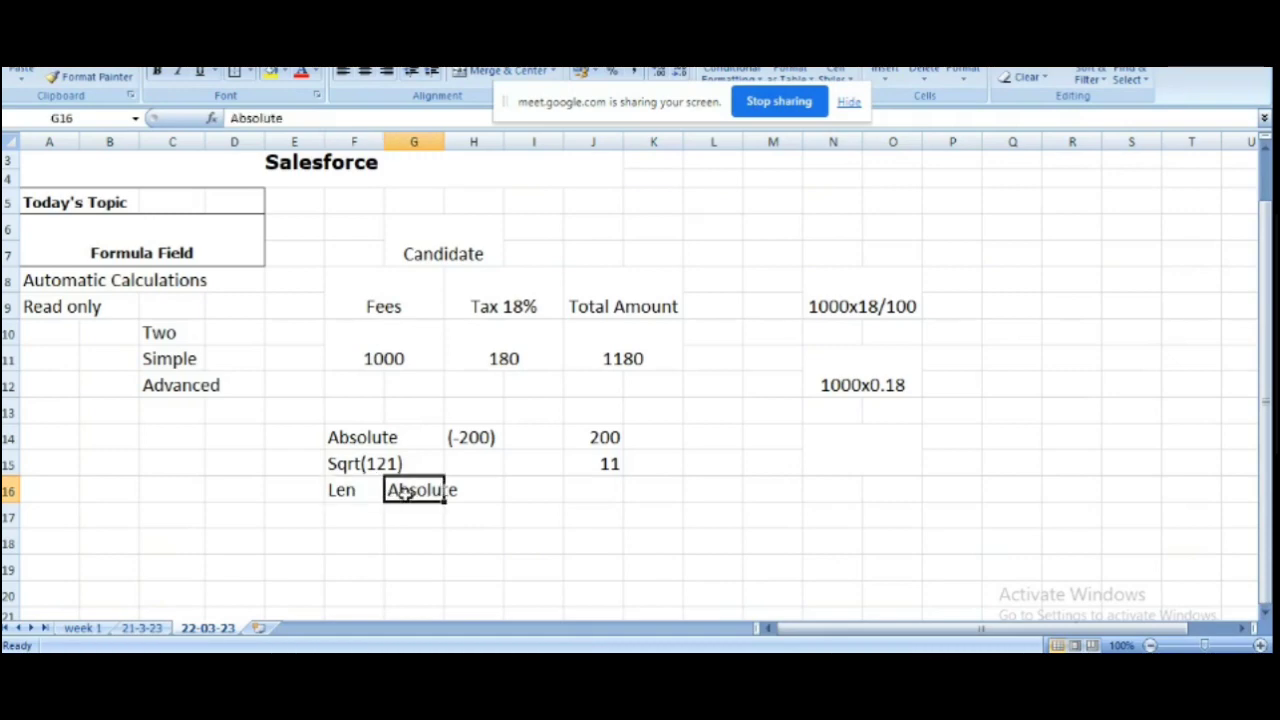
pyautogui.click(461, 490)
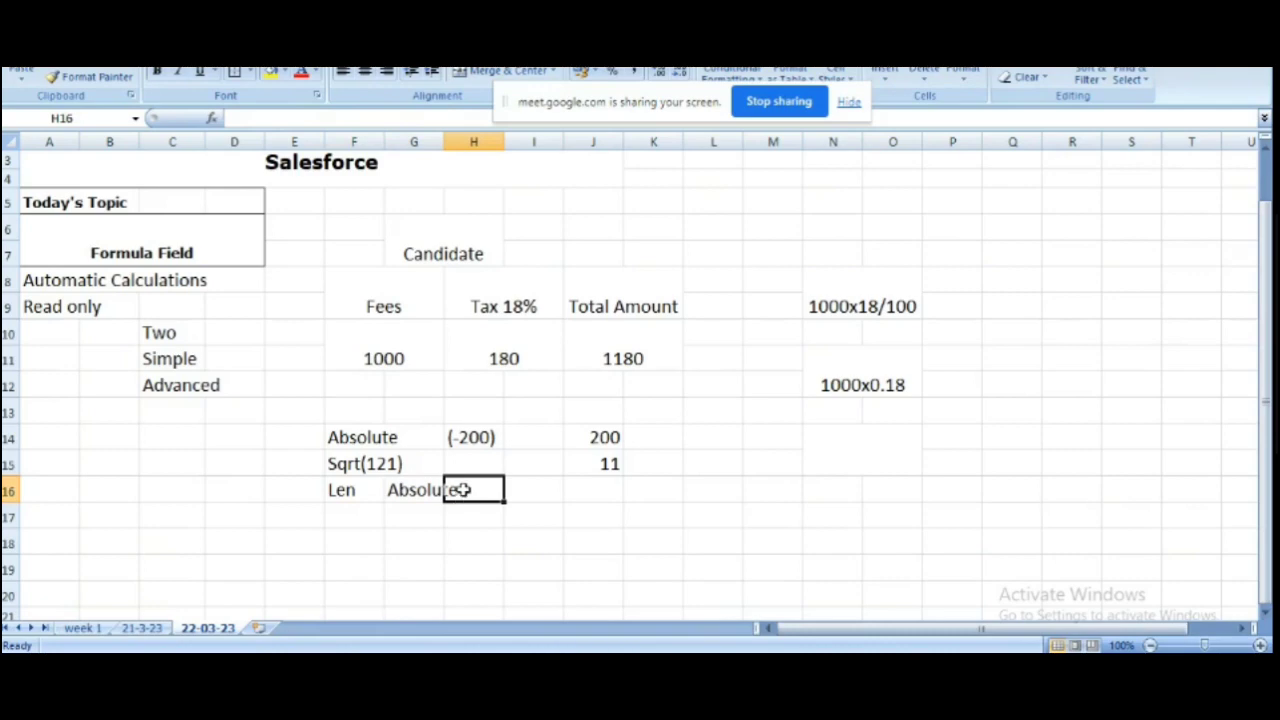
# Step: Extend the sample text in cell G16 to "Absolute ly" so it contains a space
pyautogui.doubleClick(428, 489)
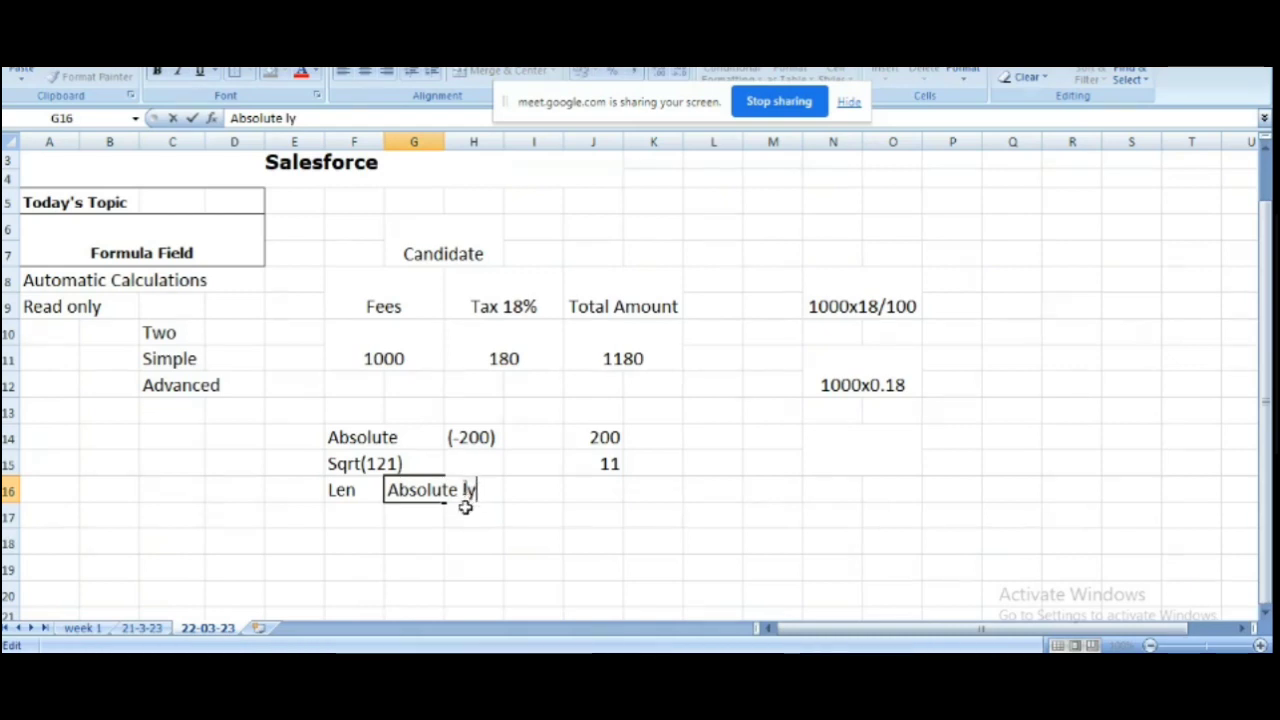
pyautogui.click(466, 508)
pyautogui.click(458, 491)
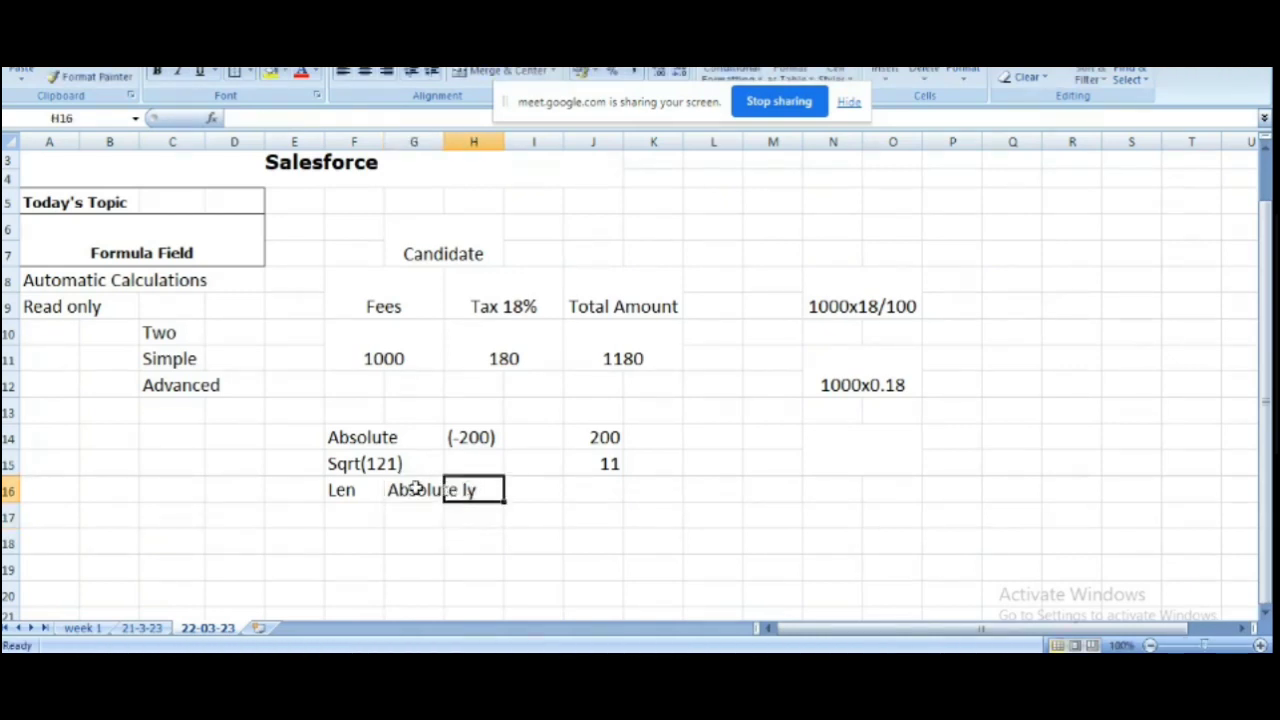
pyautogui.doubleClick(424, 490)
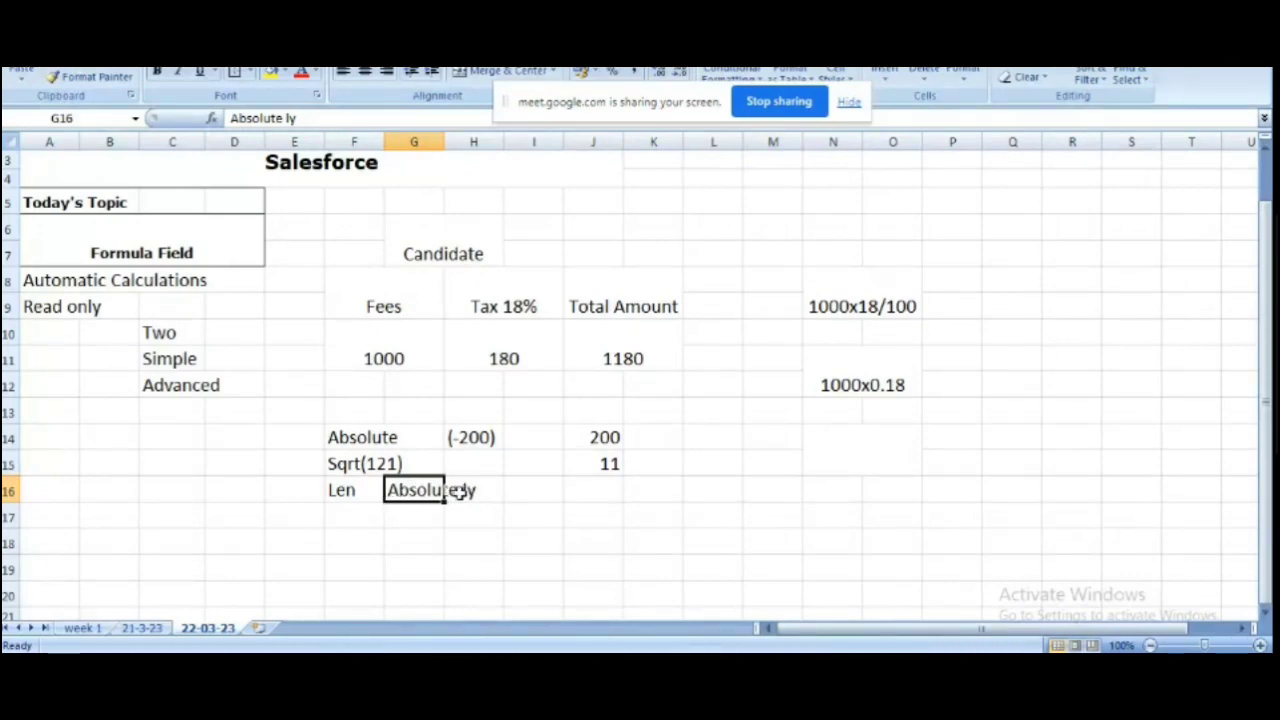
pyautogui.click(362, 490)
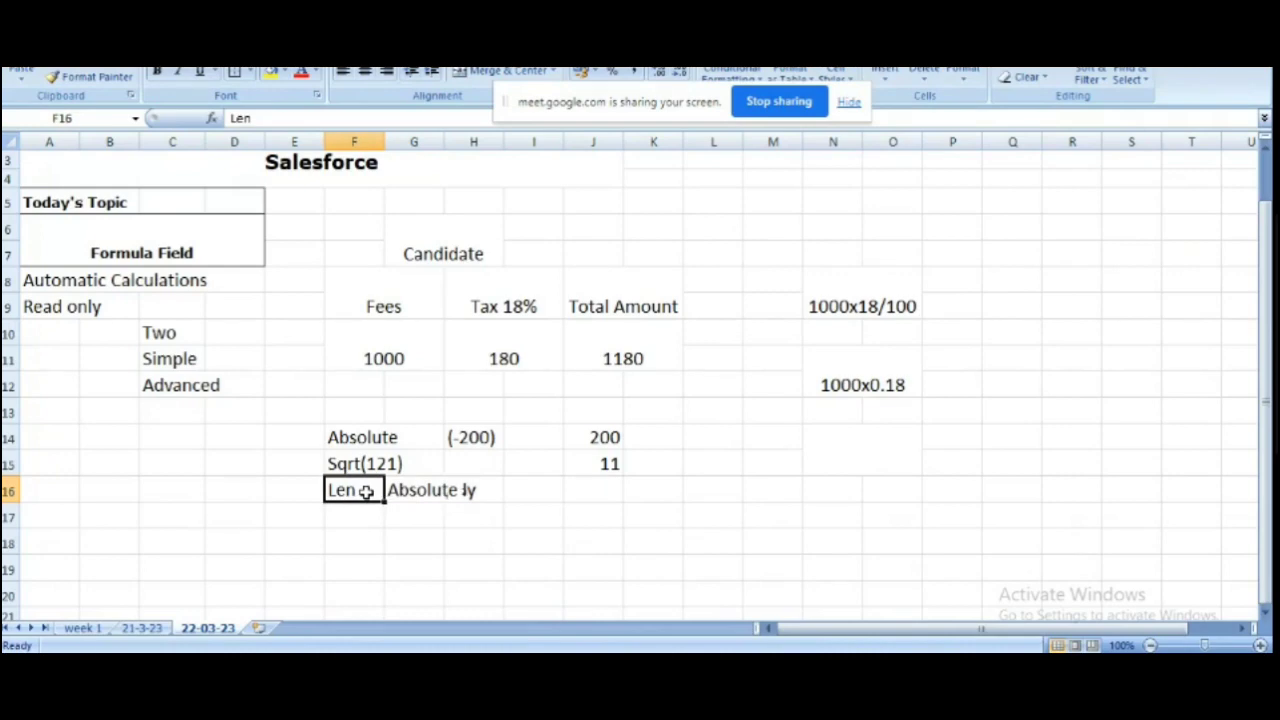
# Step: Switch back to Salesforce and choose Formula as the data type for a new Candidate custom field
pyautogui.hotkey('alt', 'Tab')
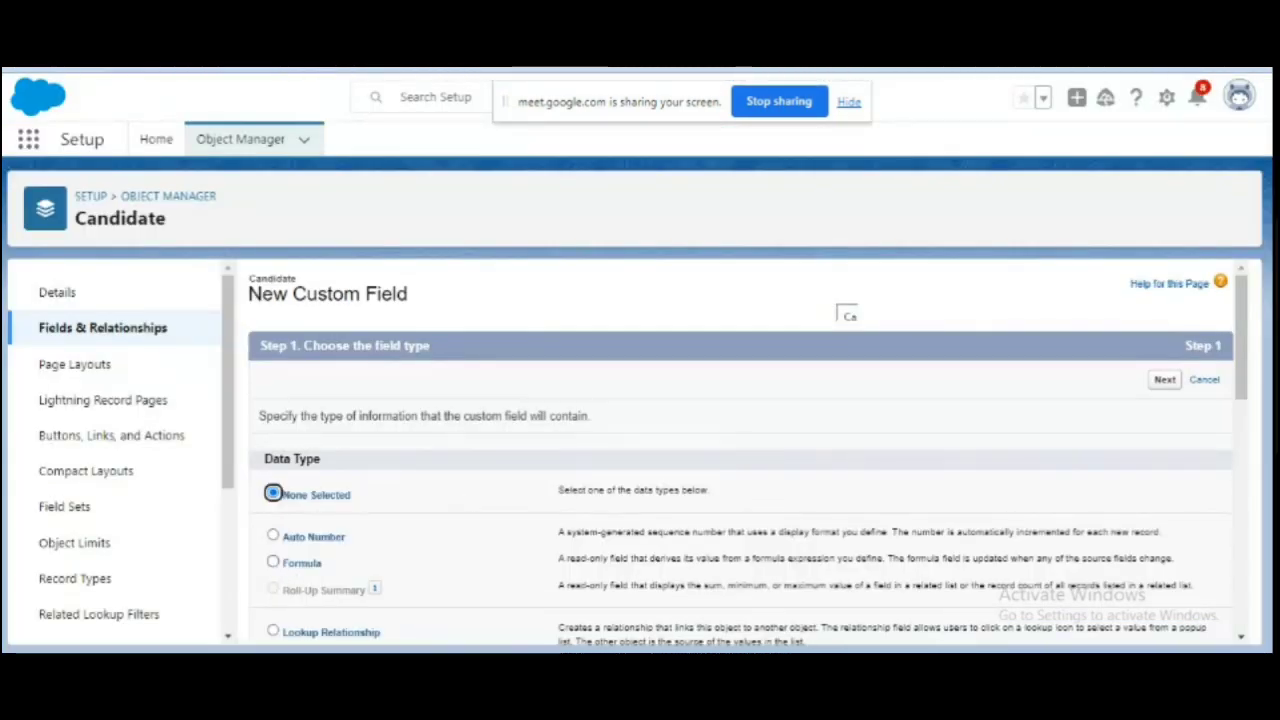
pyautogui.click(273, 563)
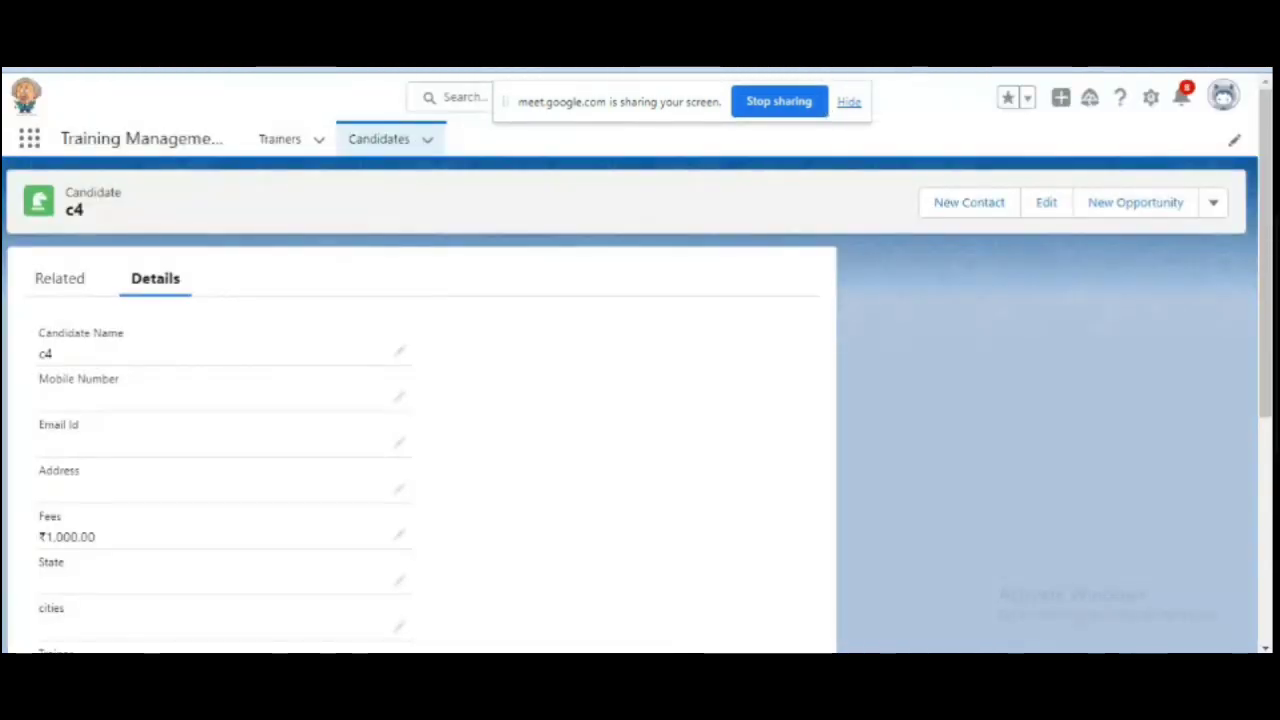
# Step: Check Square Root Output on the candidate c4 record, then set Input Number to 2 and save the record
pyautogui.scroll(-5, 420, 440)
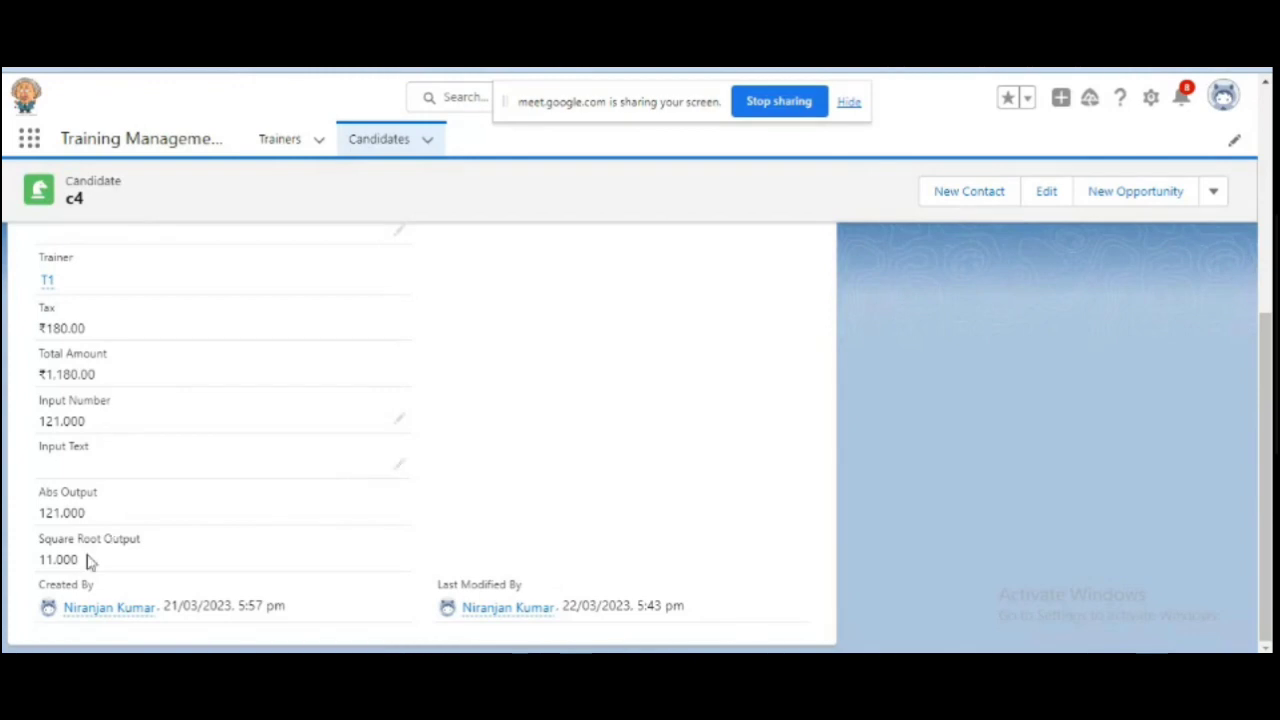
pyautogui.moveTo(40, 545); pyautogui.dragTo(131, 563)
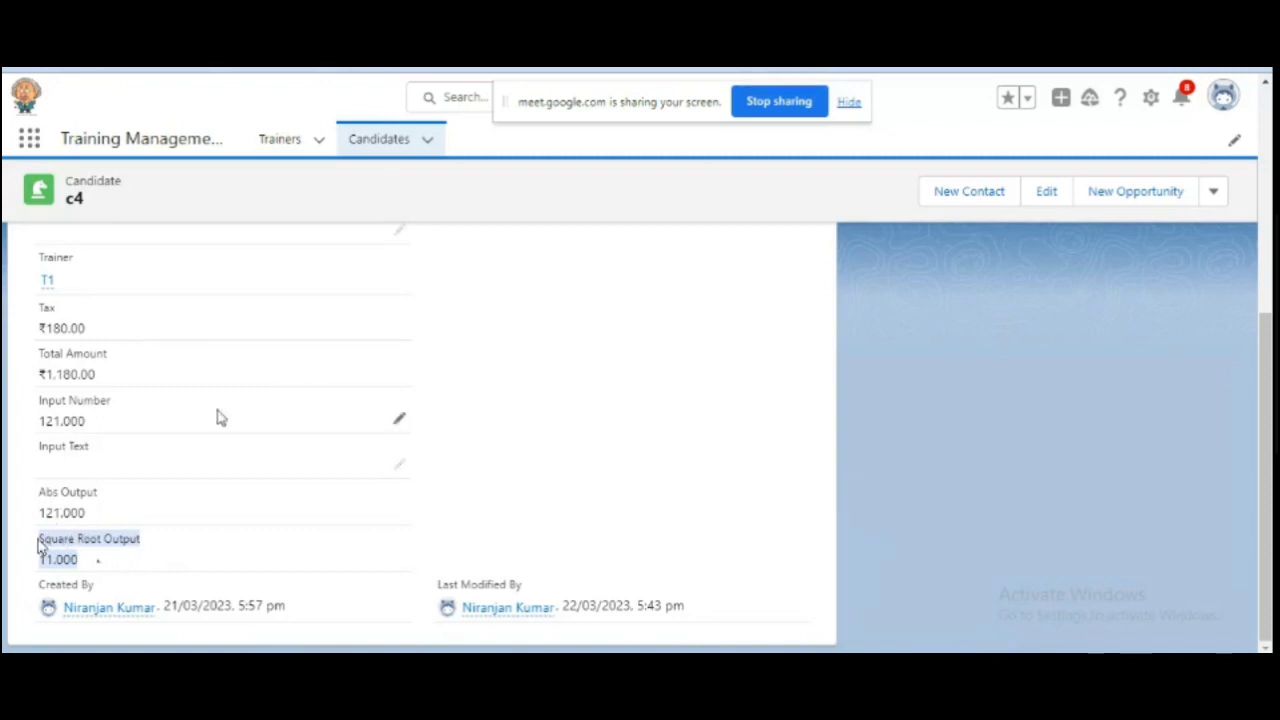
pyautogui.click(399, 424)
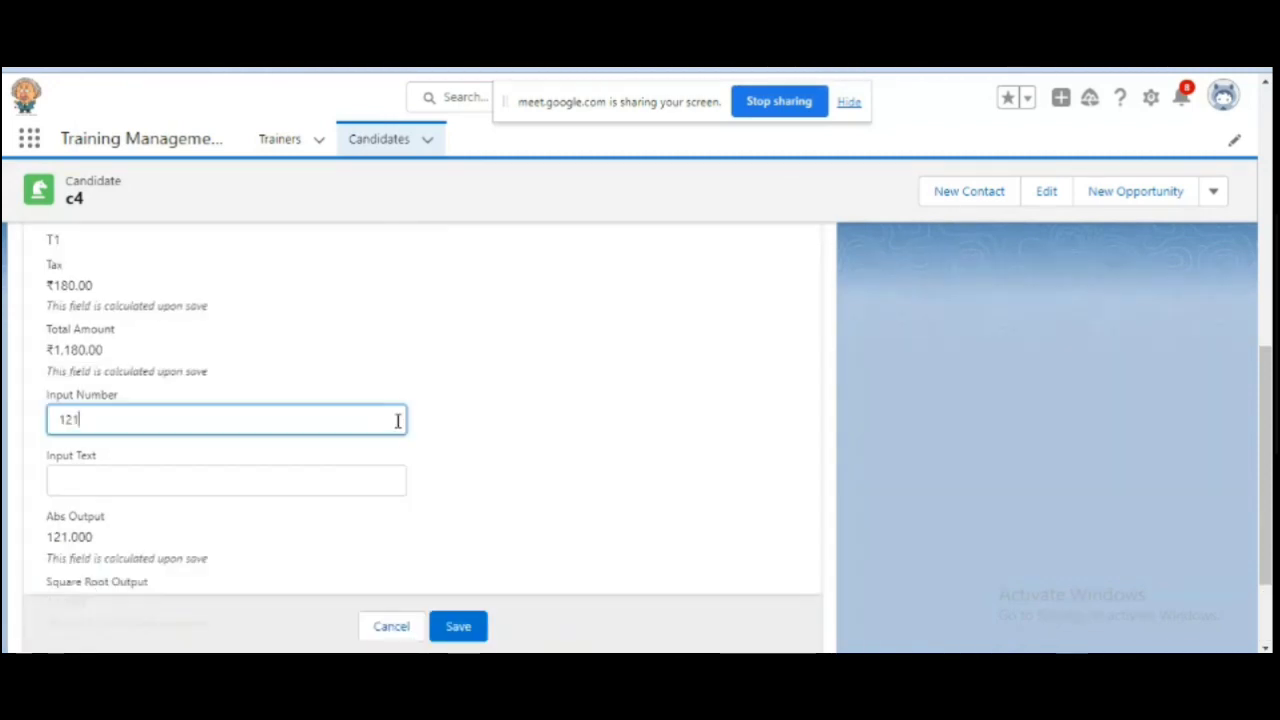
pyautogui.press('BackSpace')
pyautogui.press('BackSpace')
pyautogui.press('BackSpace')
pyautogui.click(458, 626)
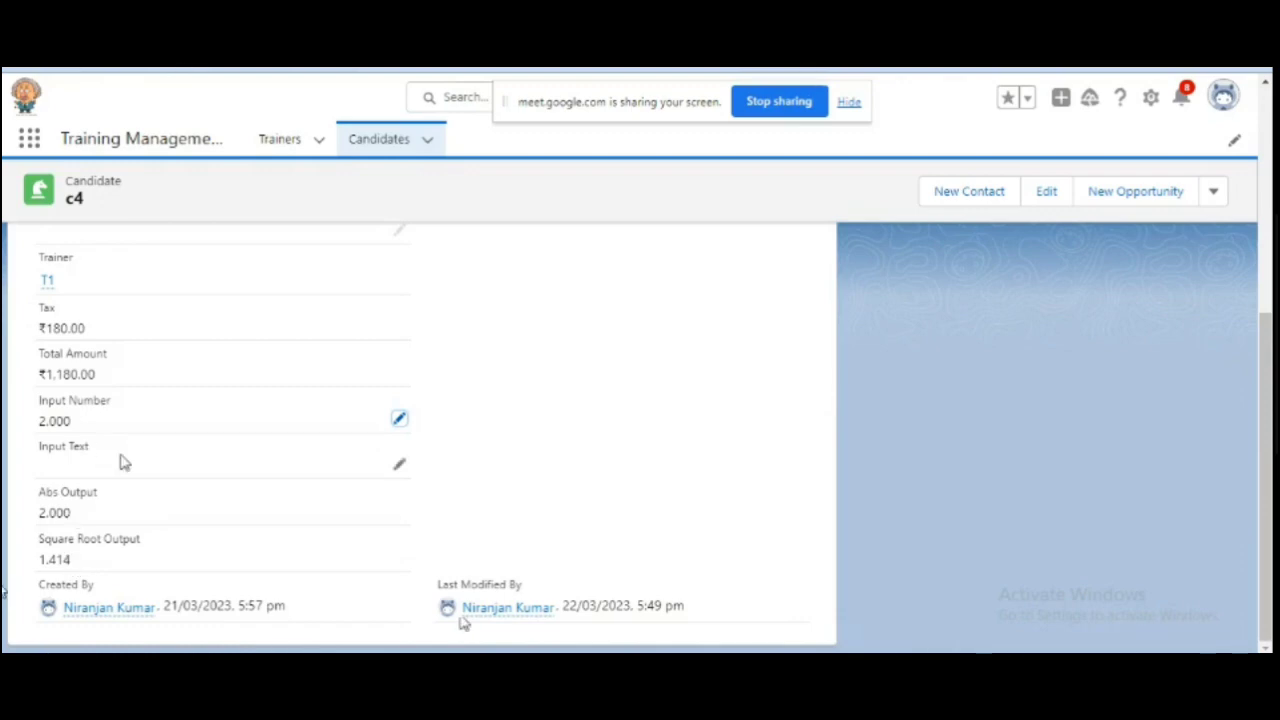
# Step: Return to the new Candidate formula field and label it "Length of Output text", accepting the generated field name
pyautogui.click(593, 69)
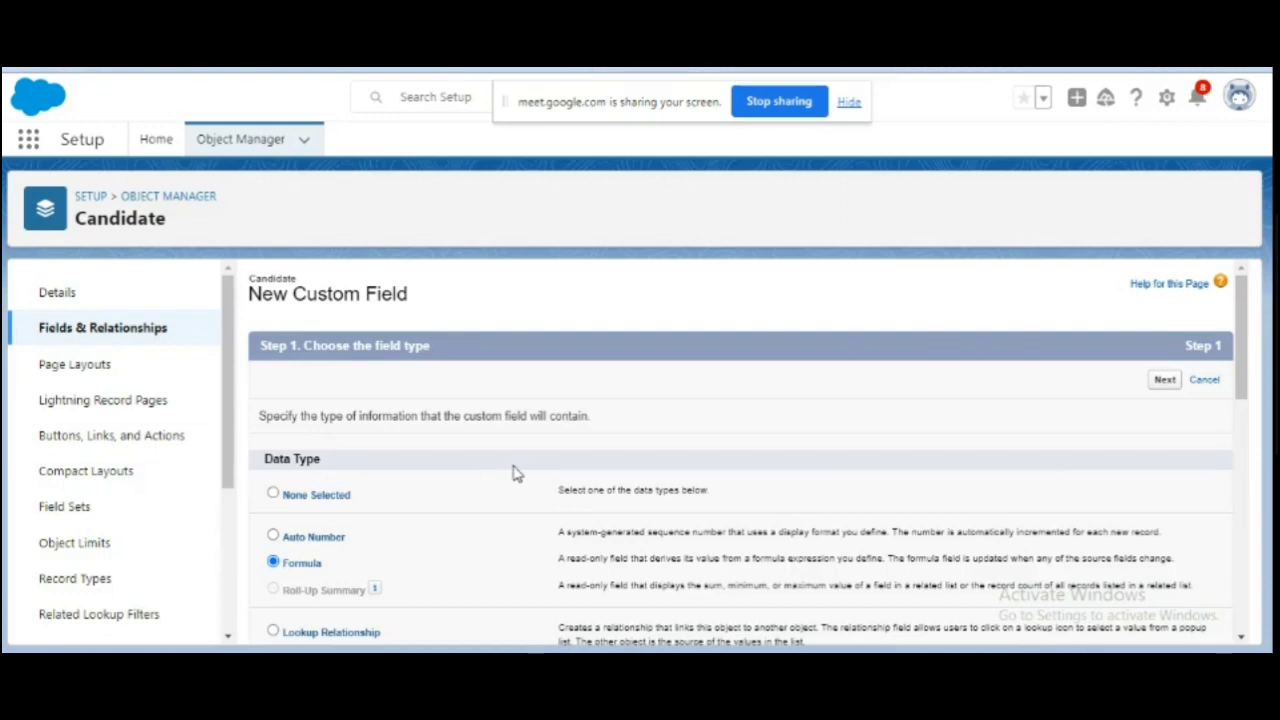
pyautogui.click(1163, 384)
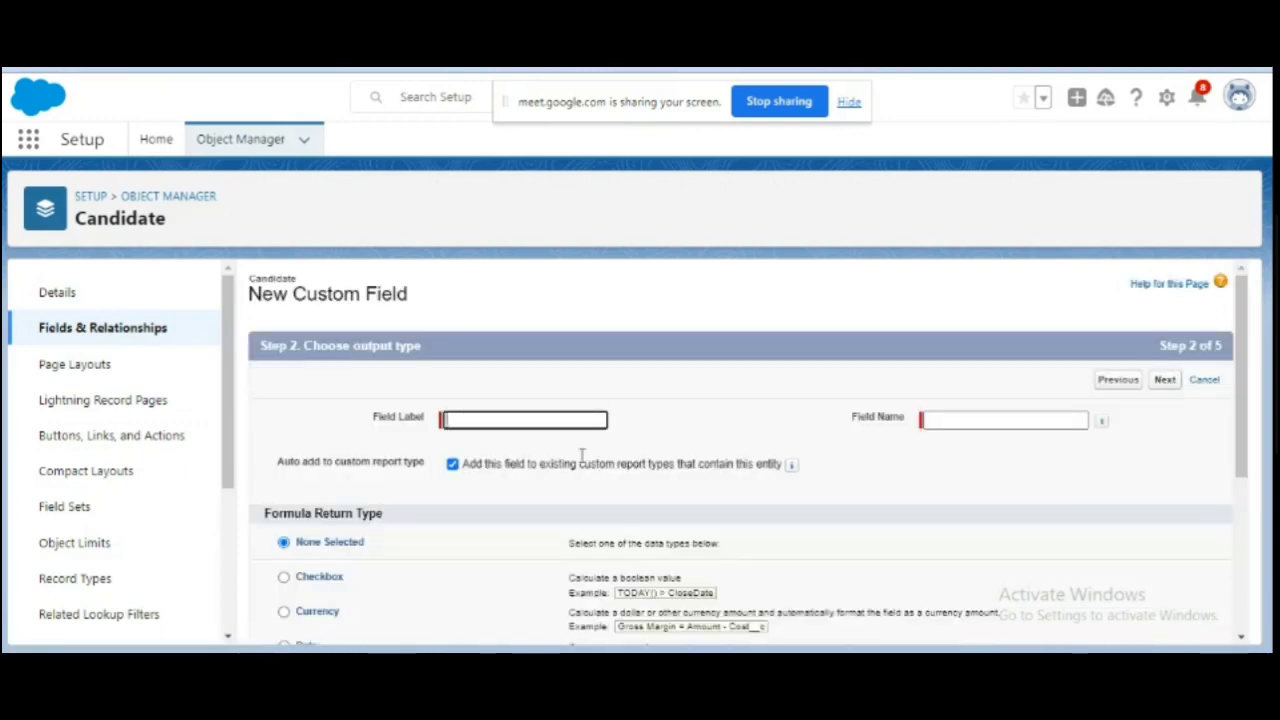
pyautogui.click(523, 421)
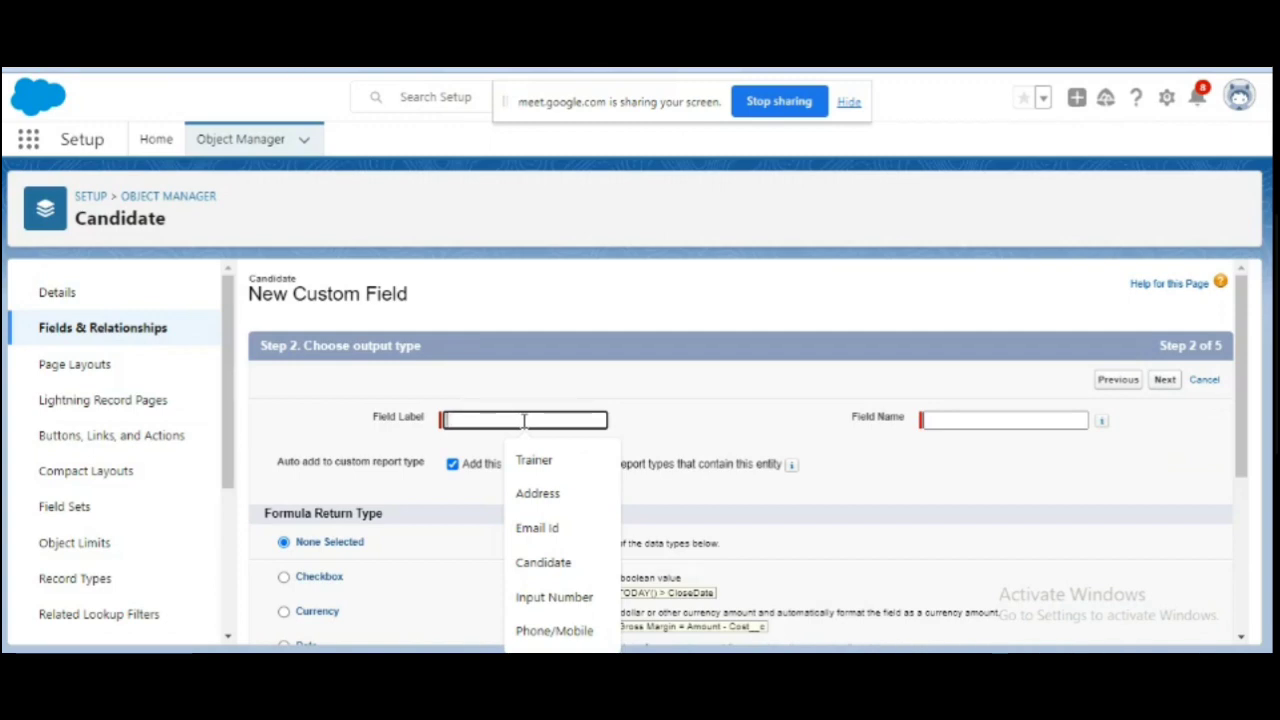
pyautogui.write('Length of Output text')
pyautogui.press('Tab')
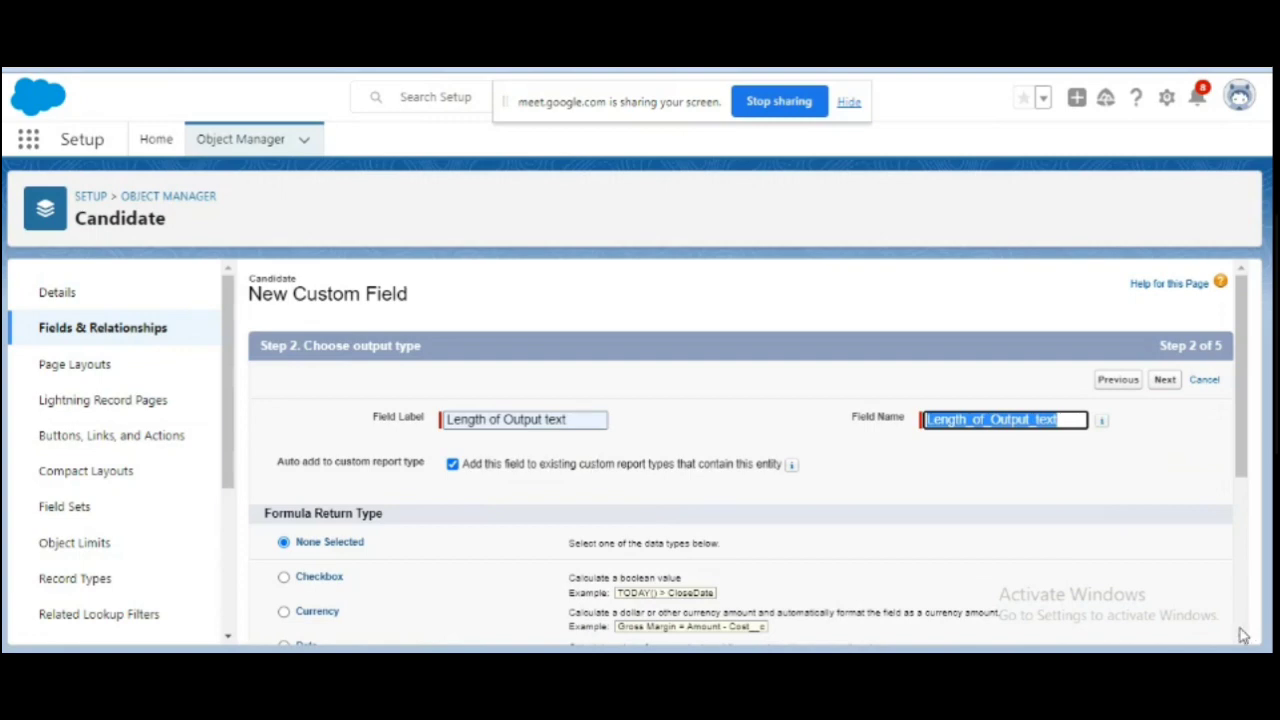
# Step: Set the formula return type to Number with 0 decimal places and continue to the formula entry
pyautogui.click(1242, 639)
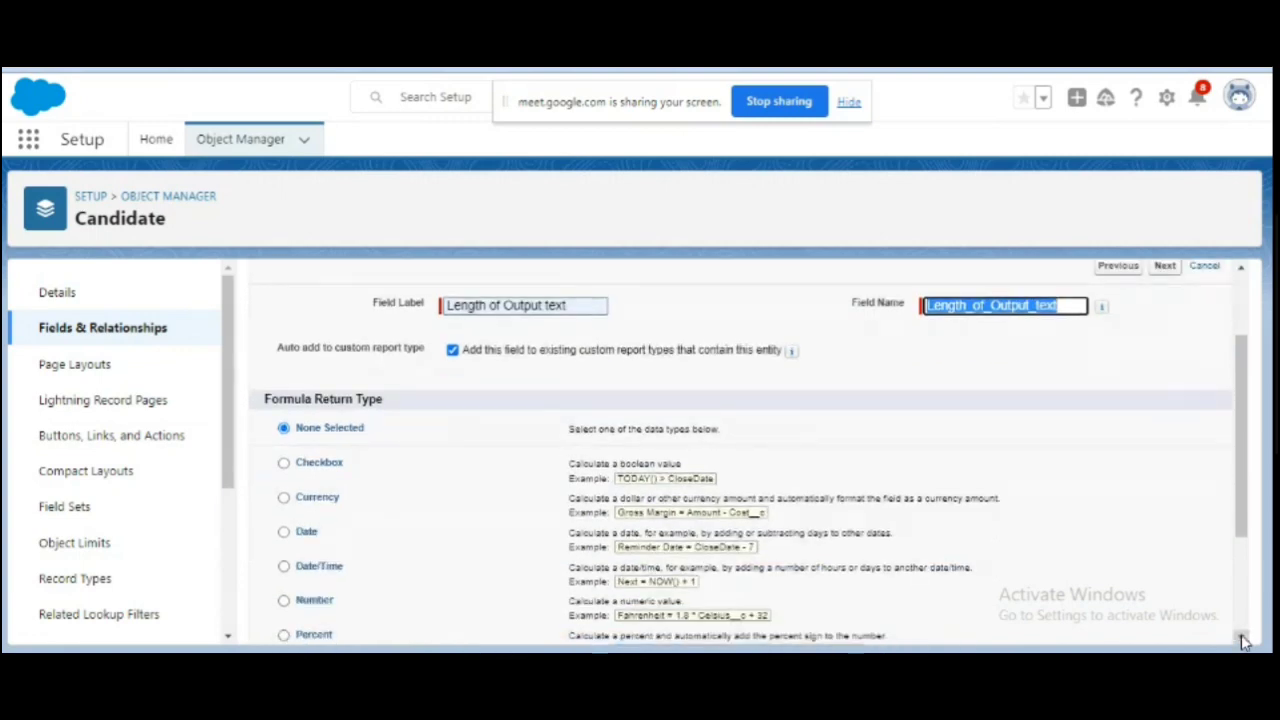
pyautogui.click(283, 600)
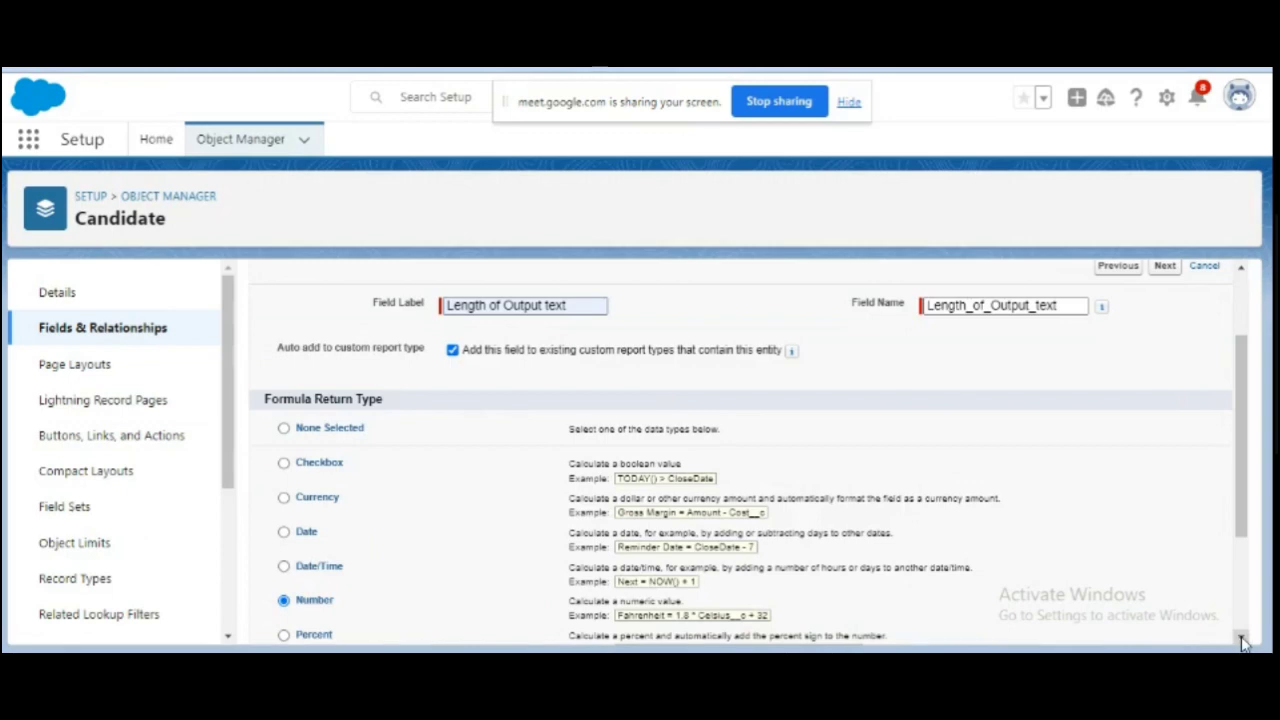
pyautogui.scroll(-4, 1243, 642)
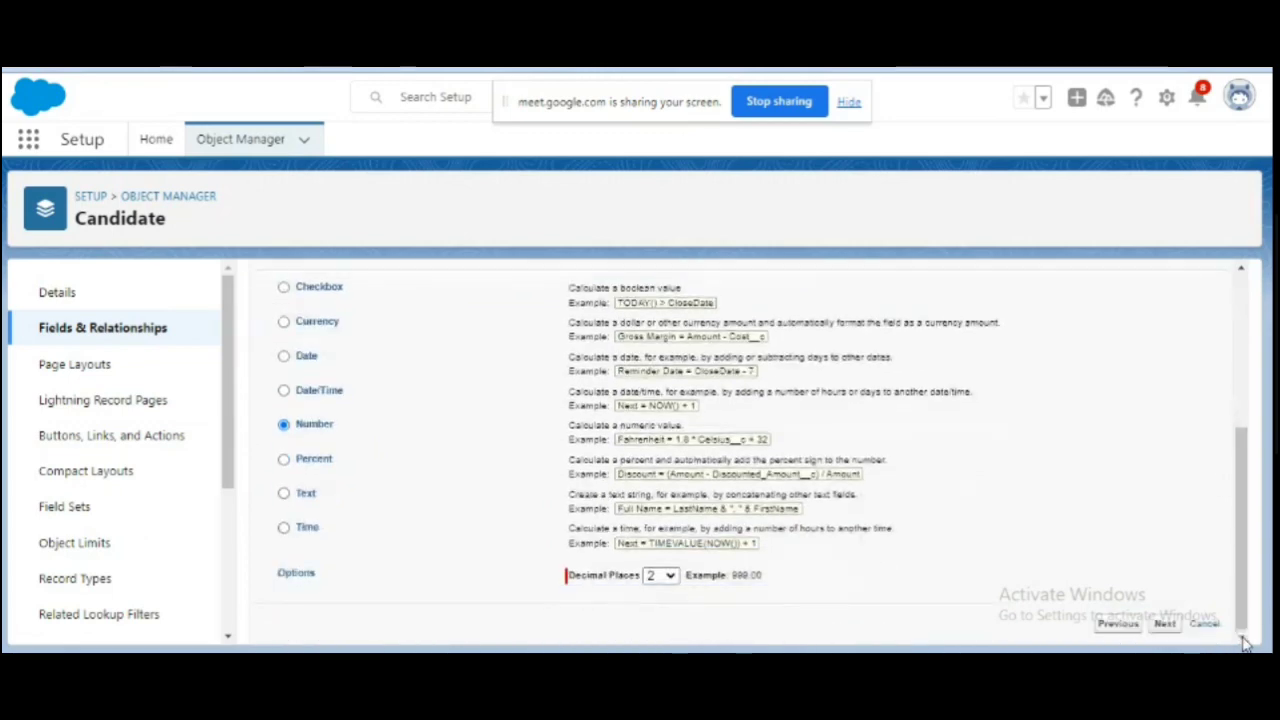
pyautogui.click(668, 578)
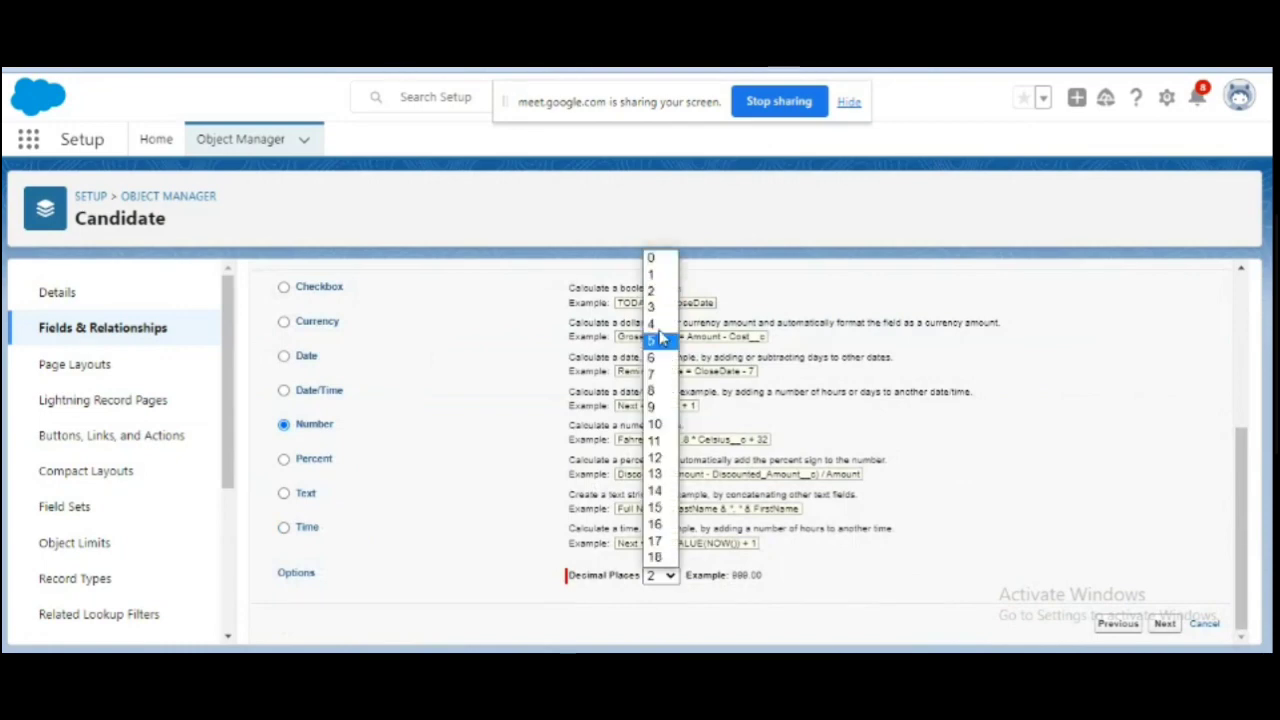
pyautogui.click(658, 262)
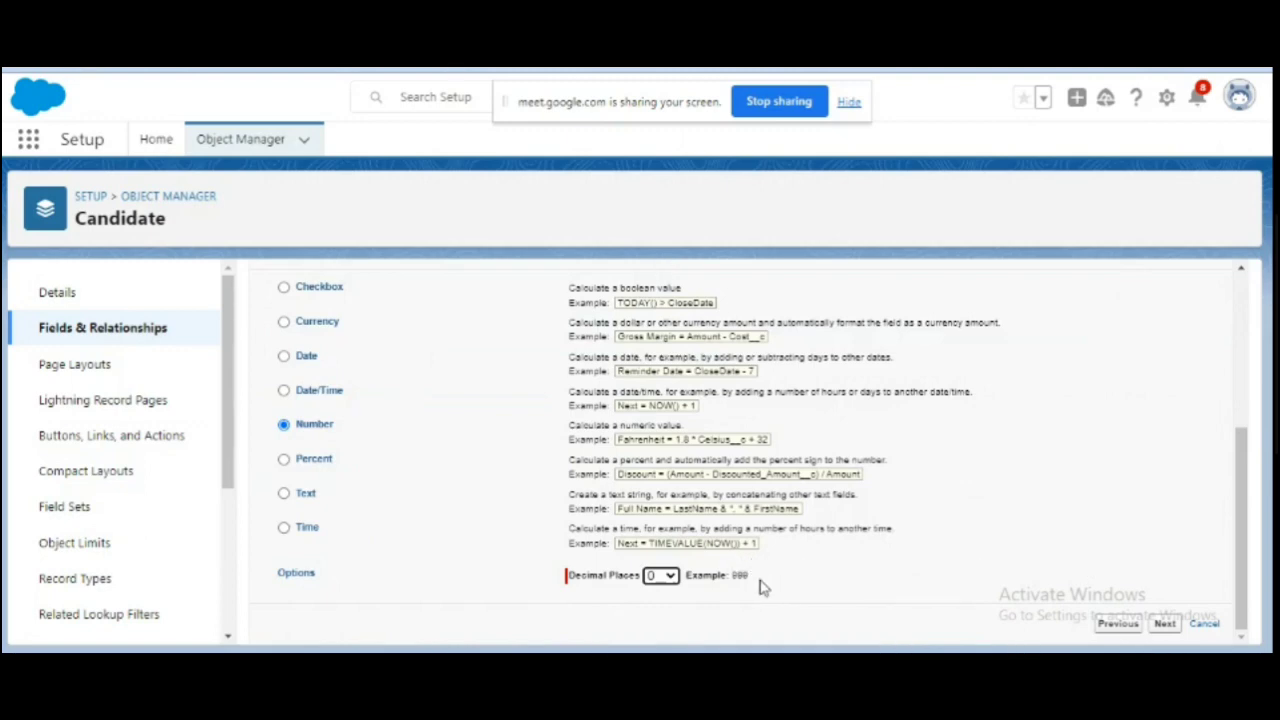
pyautogui.click(1165, 624)
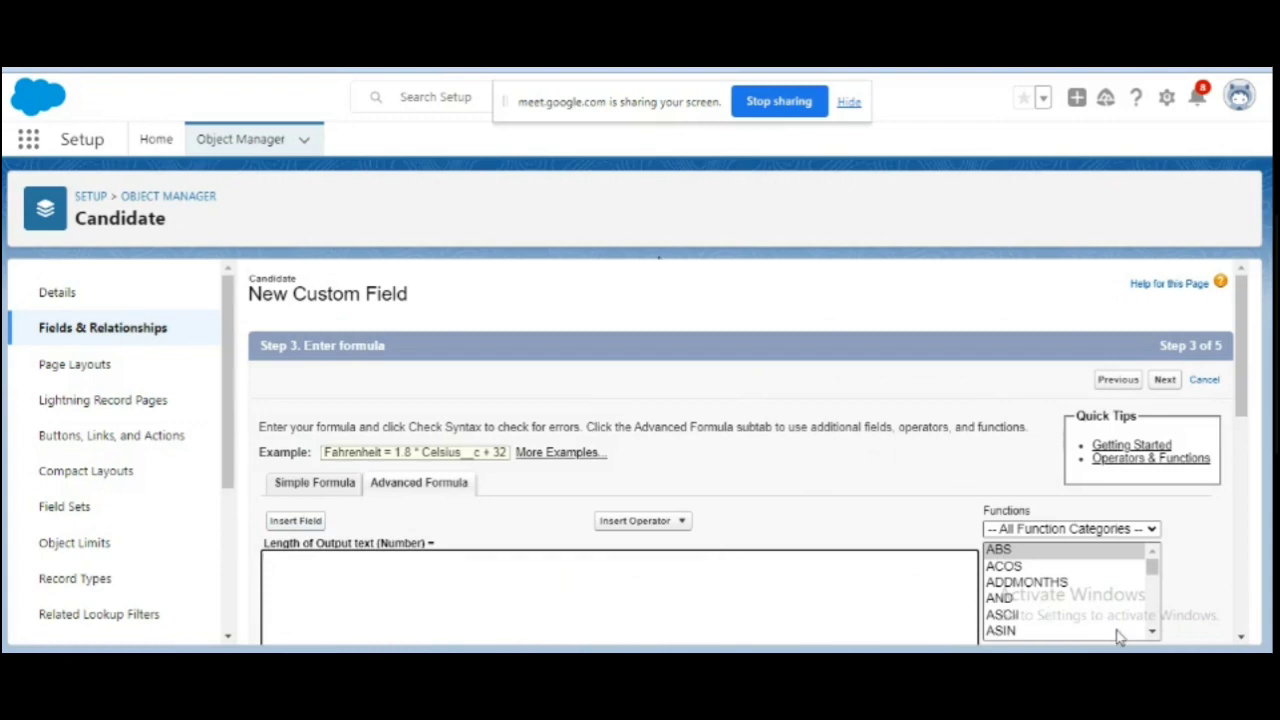
# Step: Insert the LEN function into the empty Length of Output text formula
pyautogui.scroll(-5, 1060, 600)
pyautogui.click(1000, 589)
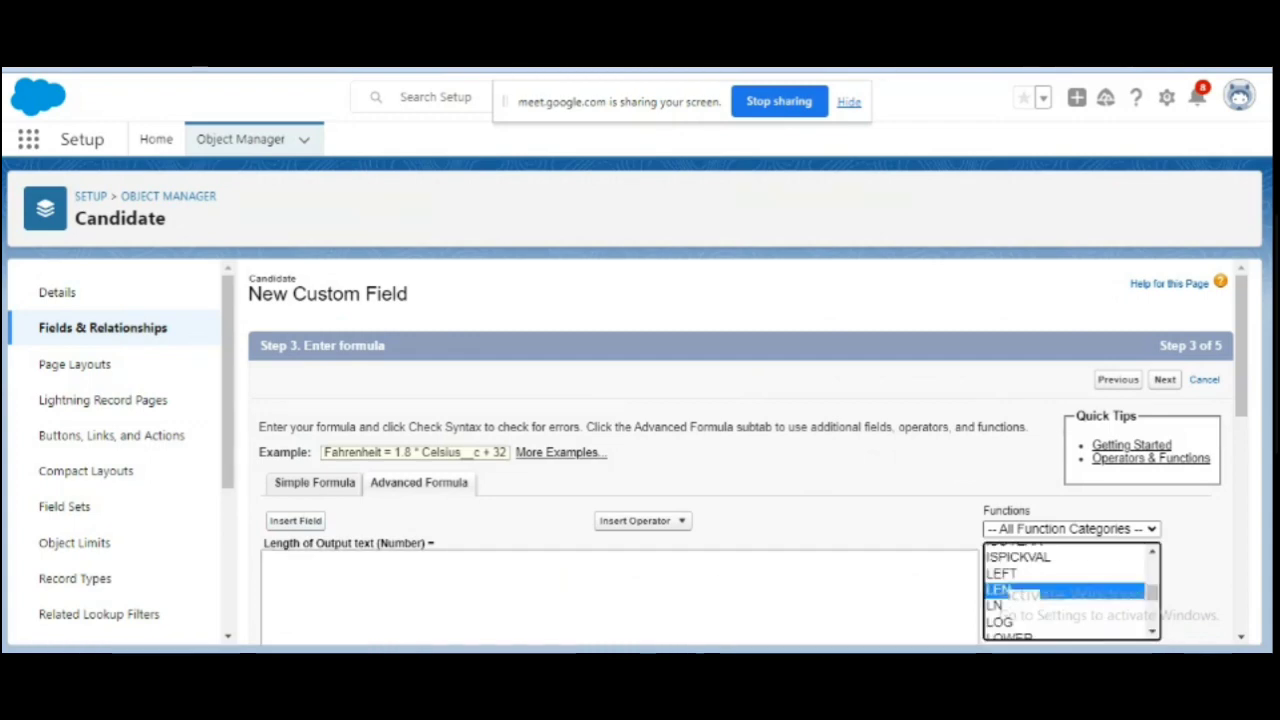
pyautogui.doubleClick(1000, 589)
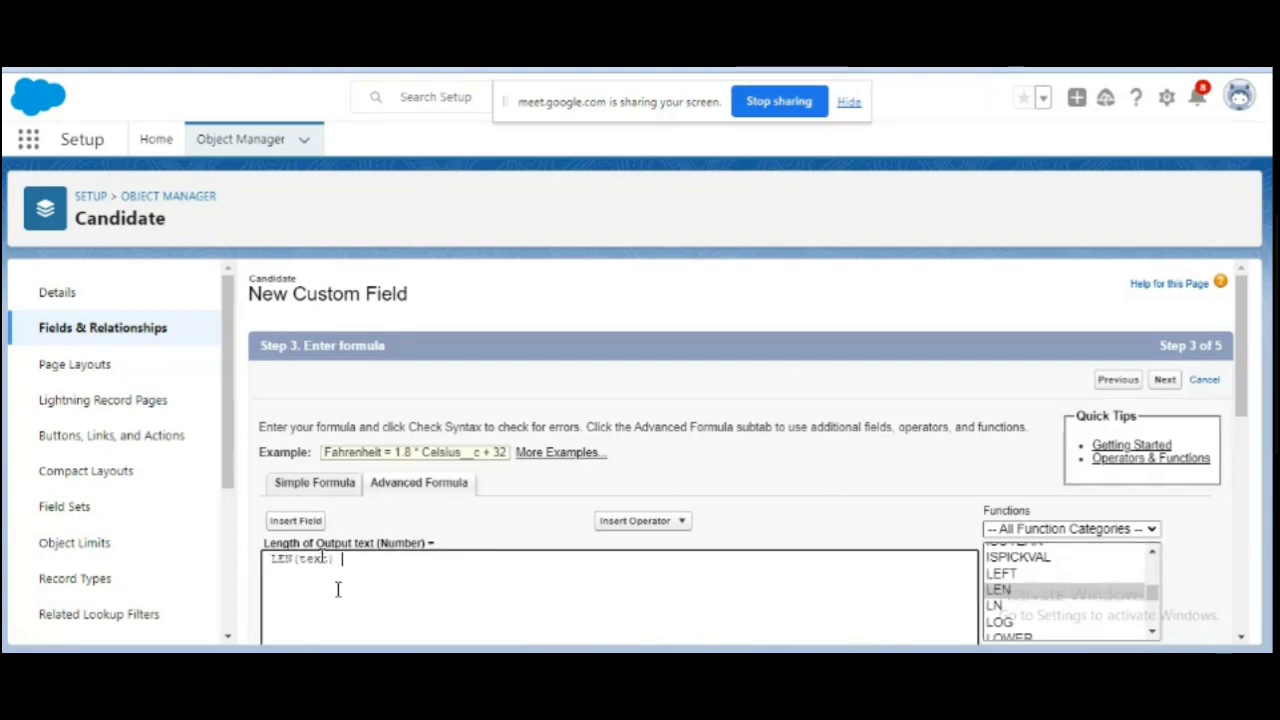
# Step: Replace the LEN placeholder with the Candidate object's Input Text field and check the formula syntax
pyautogui.moveTo(327, 558); pyautogui.dragTo(299, 559)
pyautogui.click(296, 522)
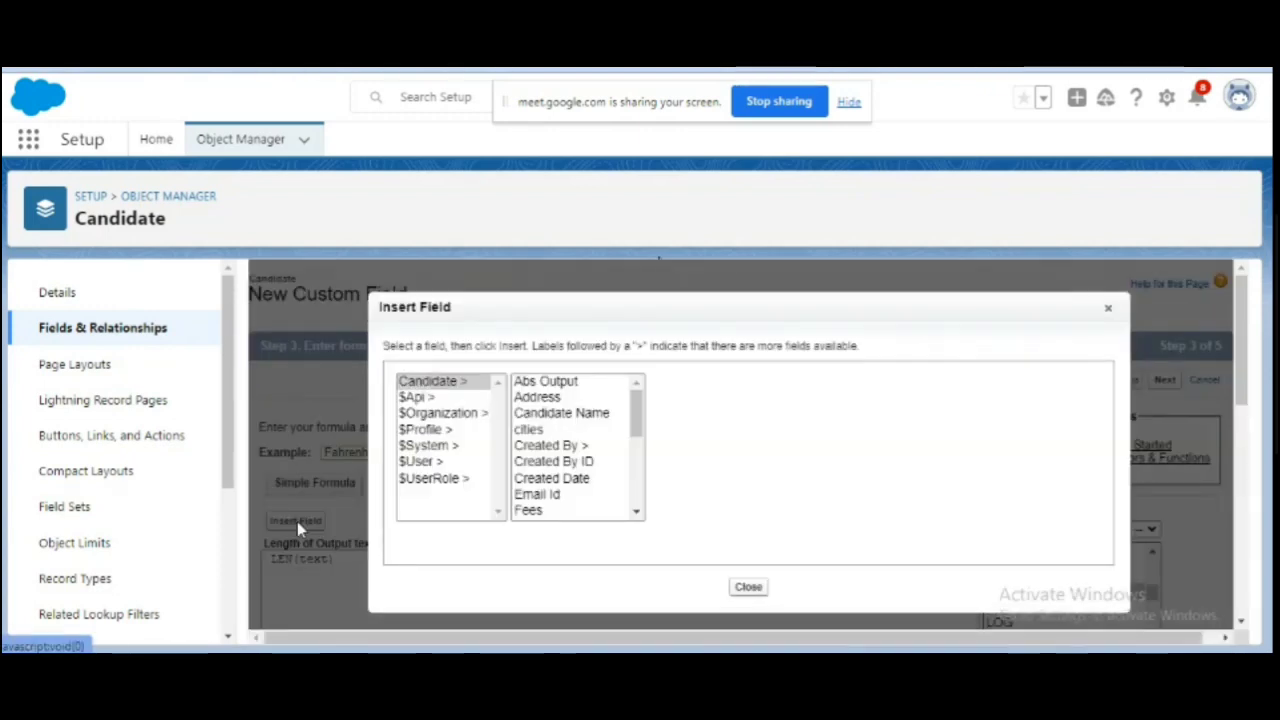
pyautogui.click(637, 511)
pyautogui.click(578, 507)
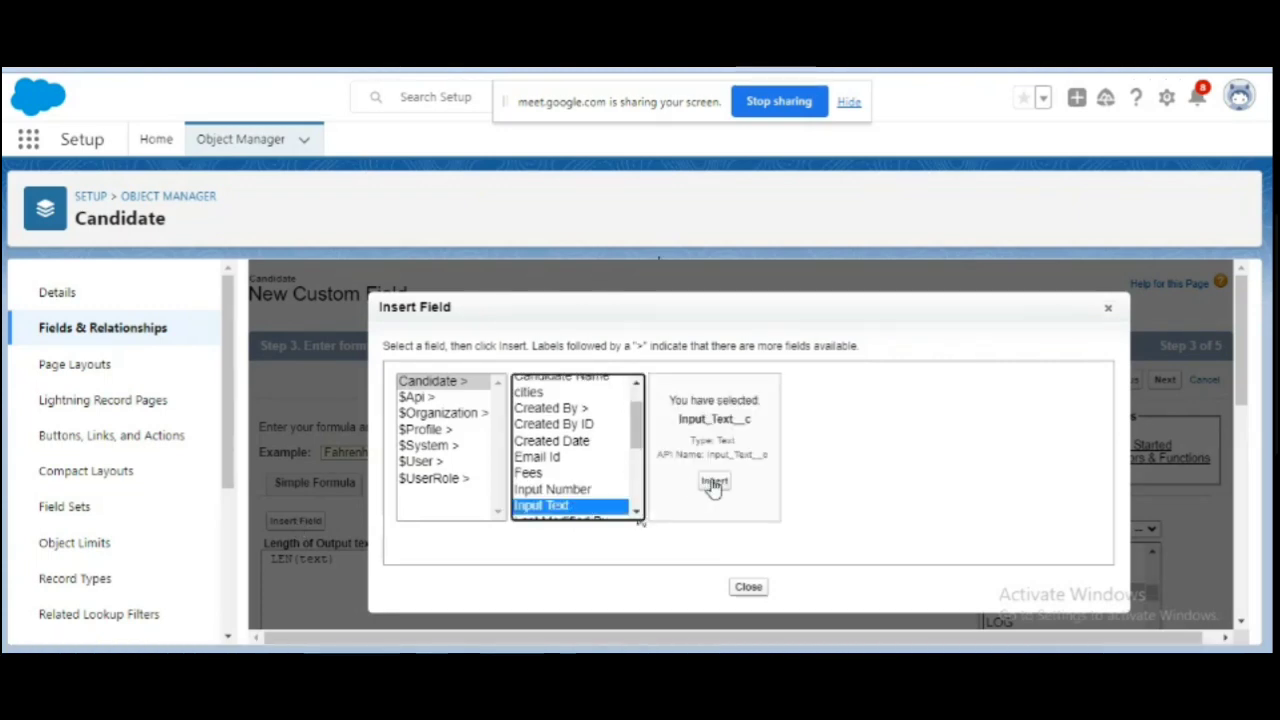
pyautogui.click(714, 484)
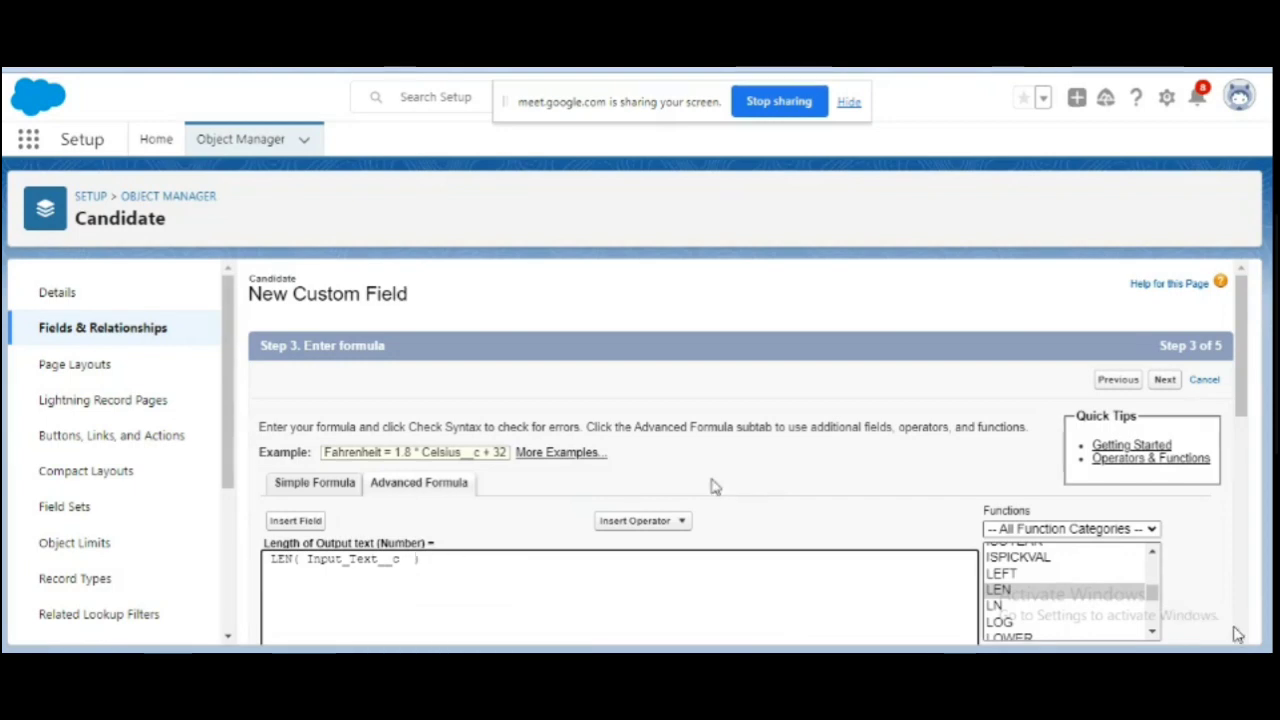
pyautogui.scroll(-5, 1243, 640)
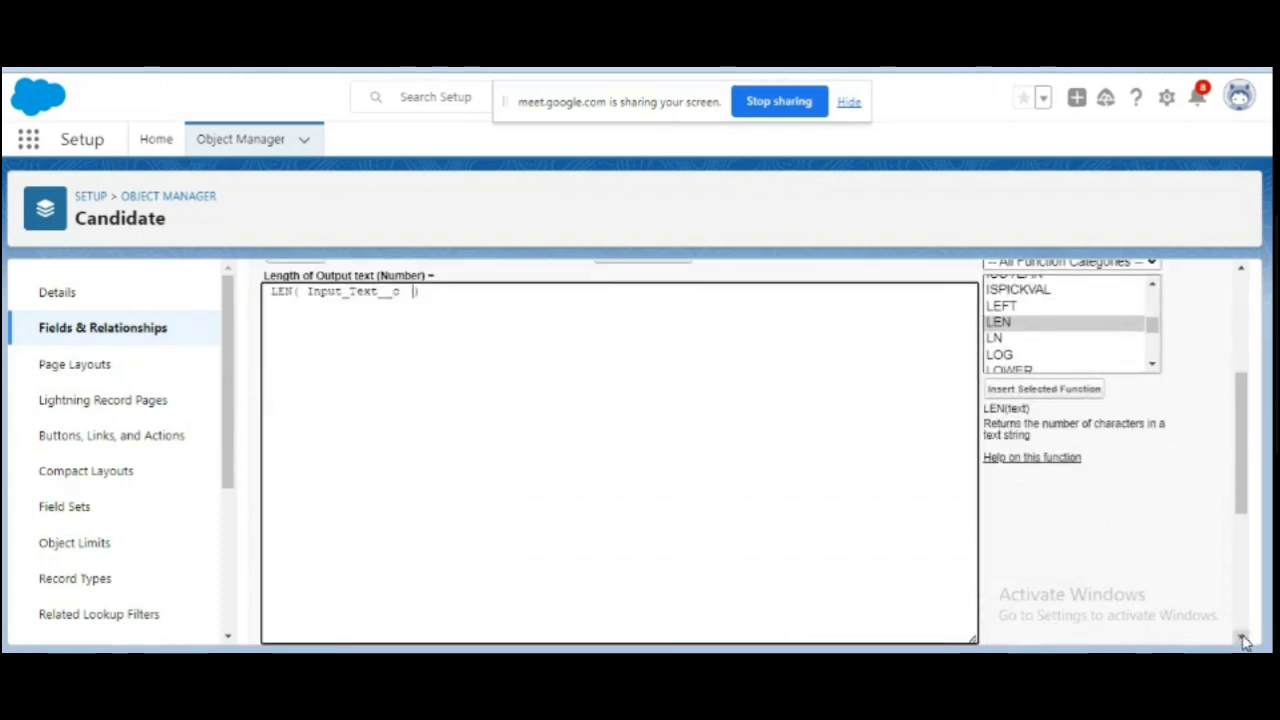
pyautogui.click(314, 547)
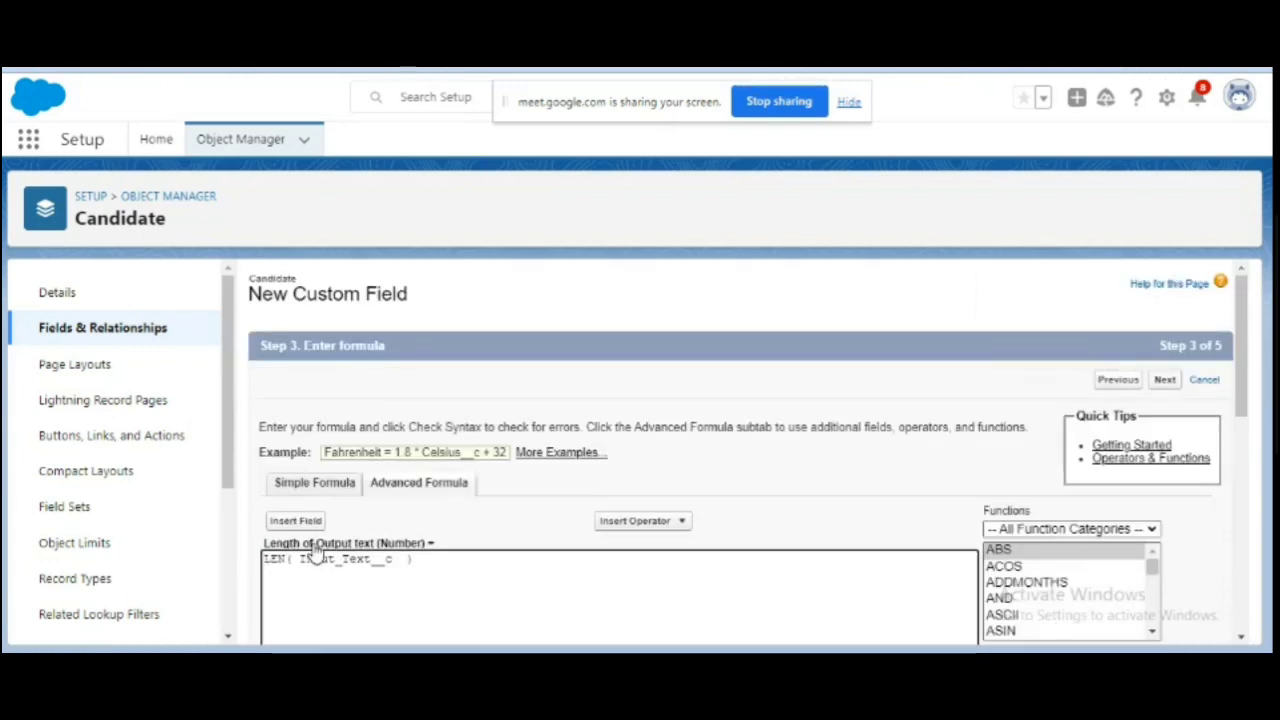
pyautogui.click(1240, 638)
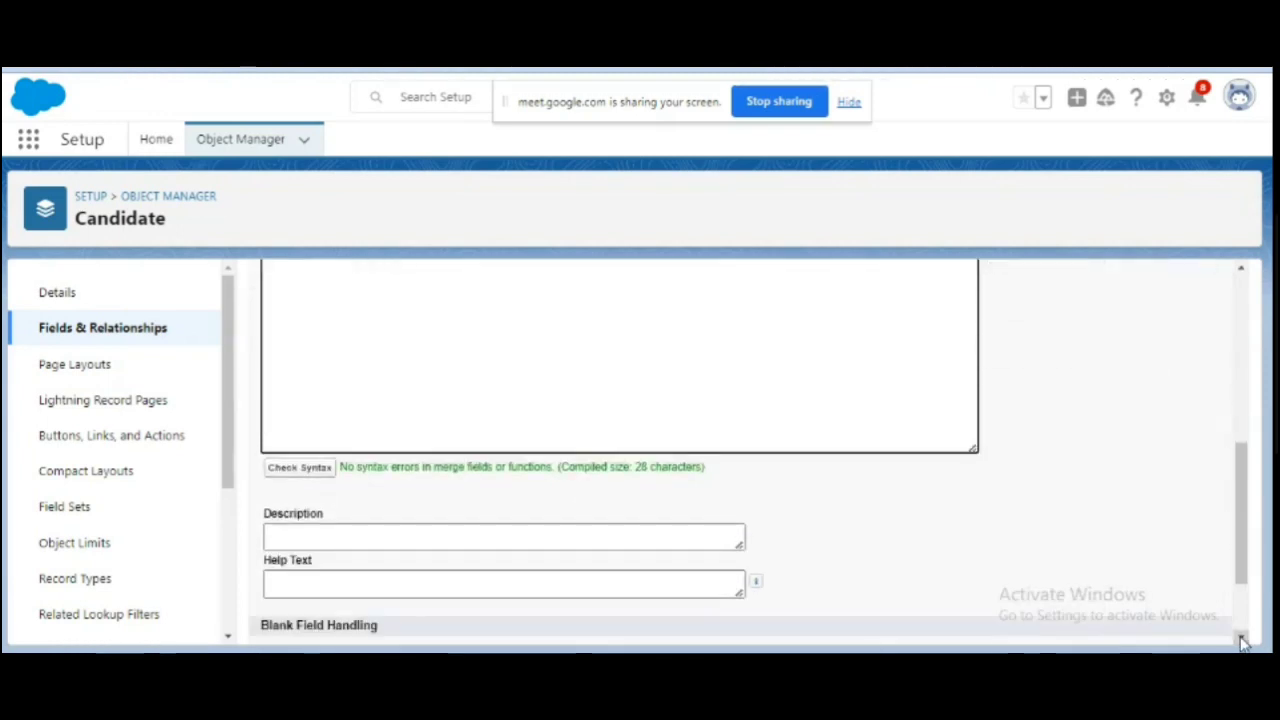
# Step: Try adding a "+" after Input_Text__c inside the LEN formula and check the syntax
pyautogui.click(1238, 420)
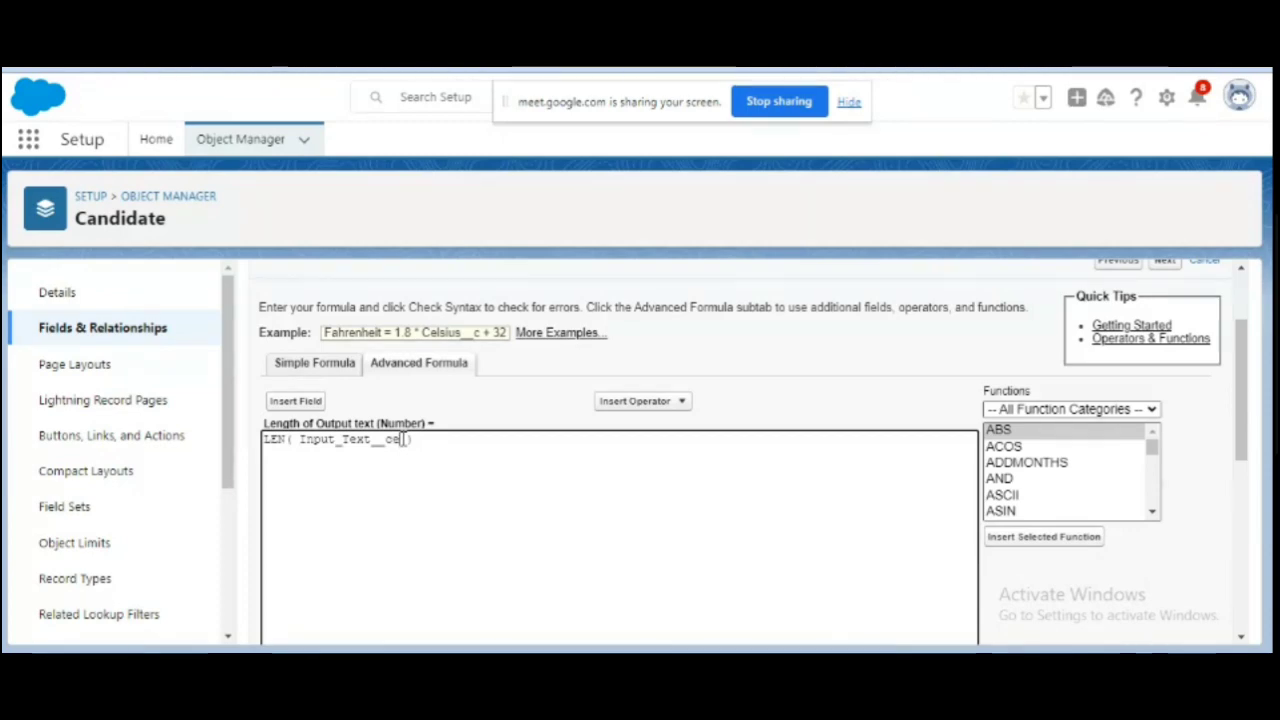
pyautogui.press('BackSpace')
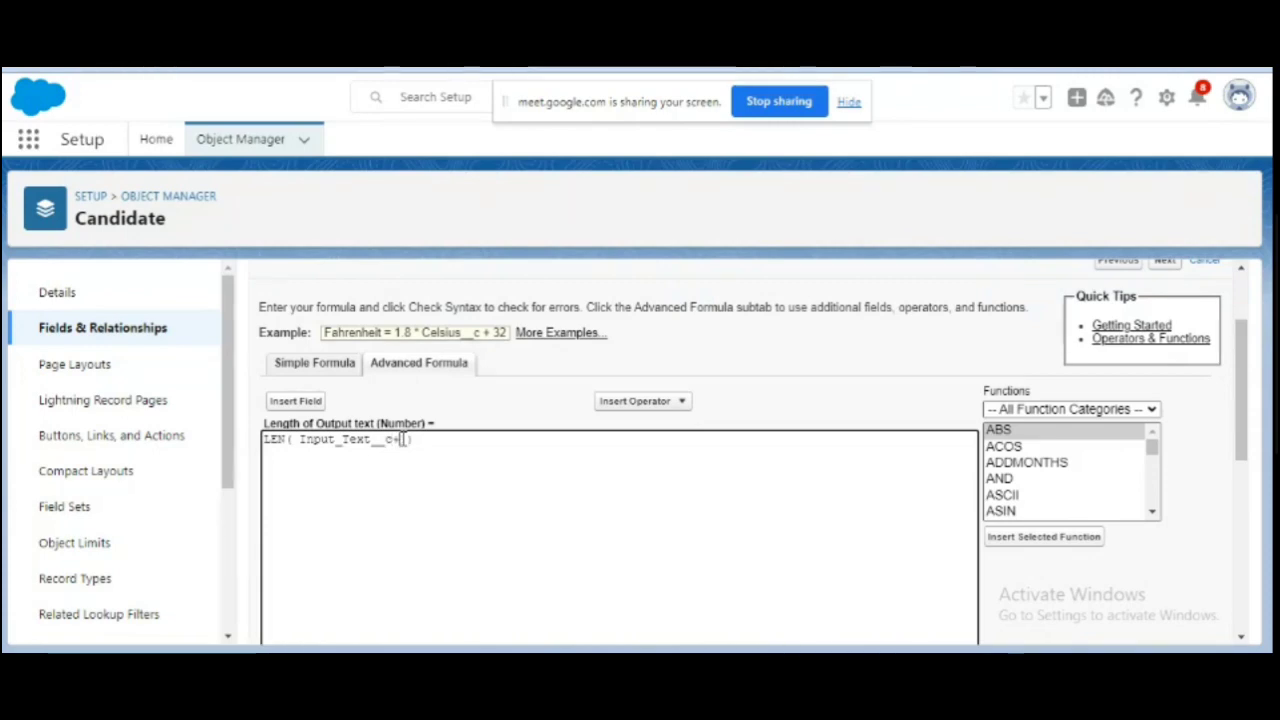
pyautogui.write(')')
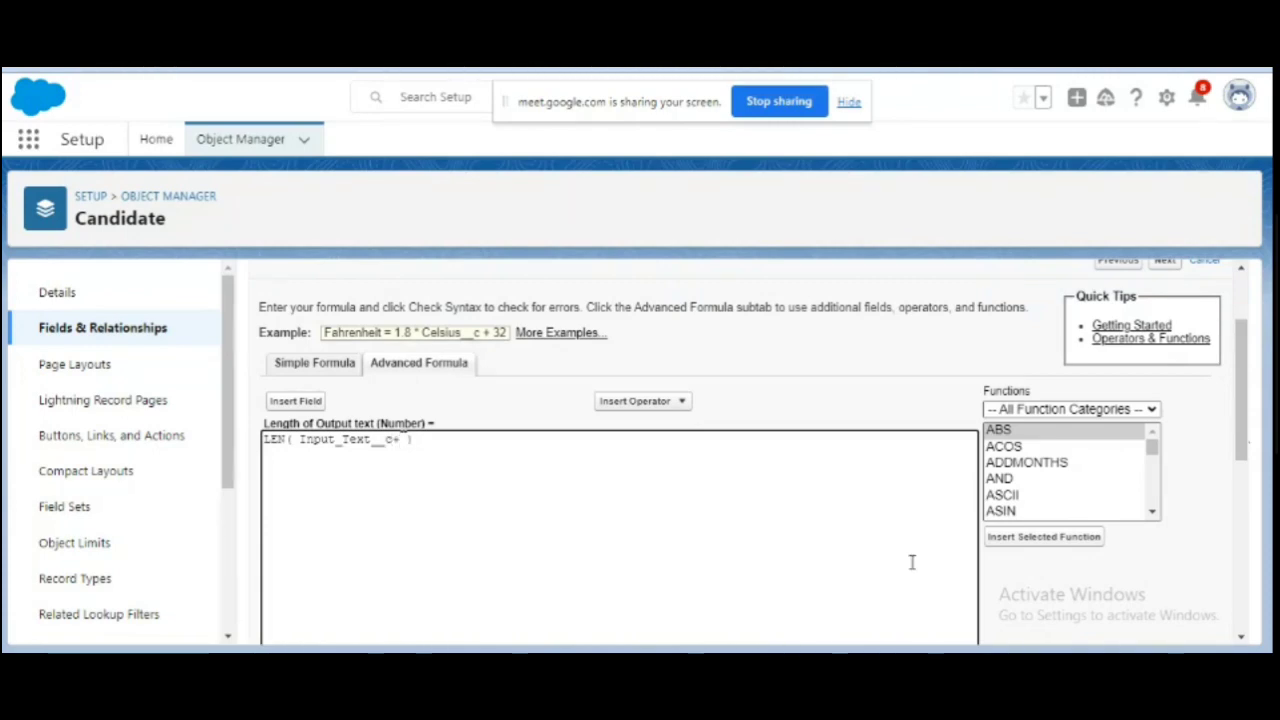
pyautogui.click(1241, 627)
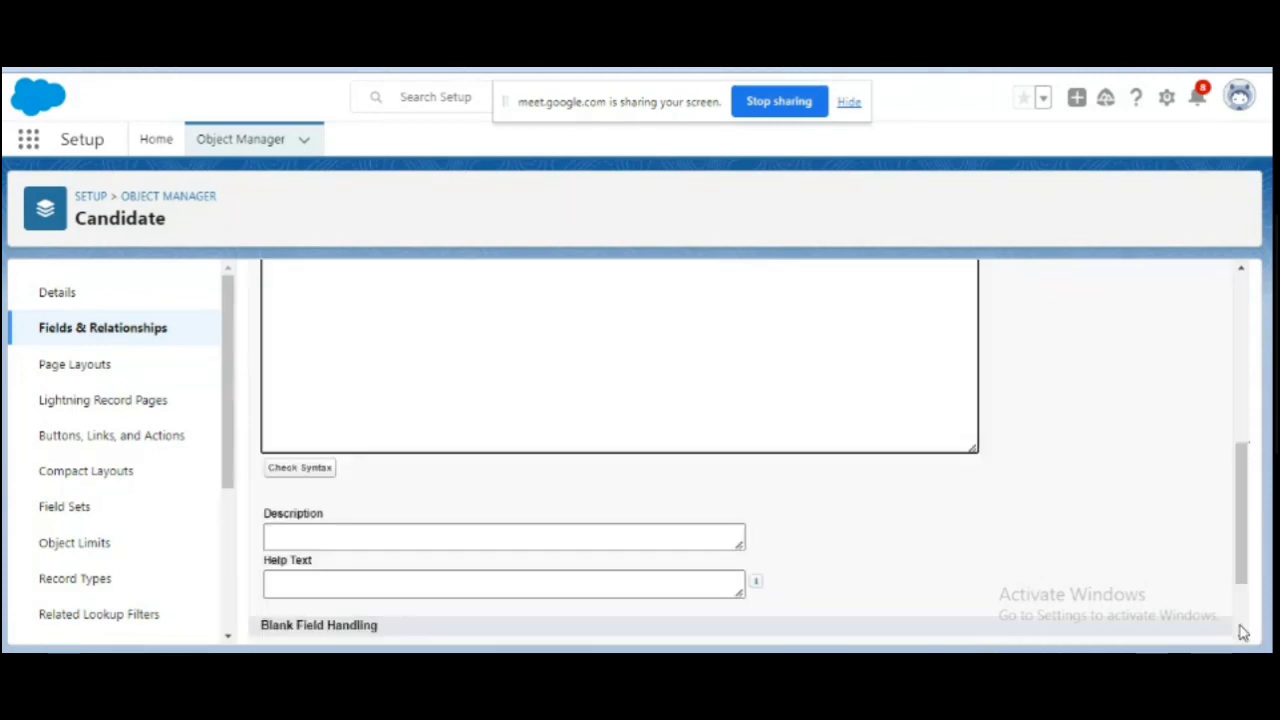
pyautogui.click(294, 474)
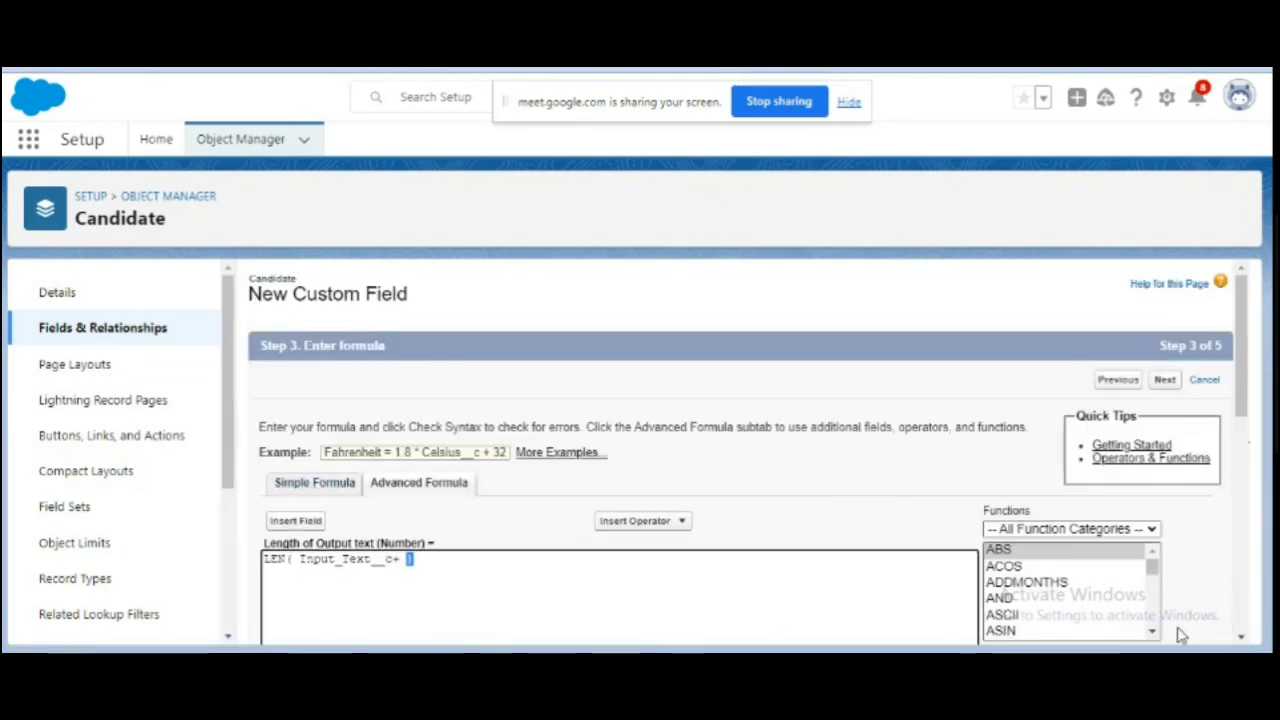
pyautogui.click(1245, 630)
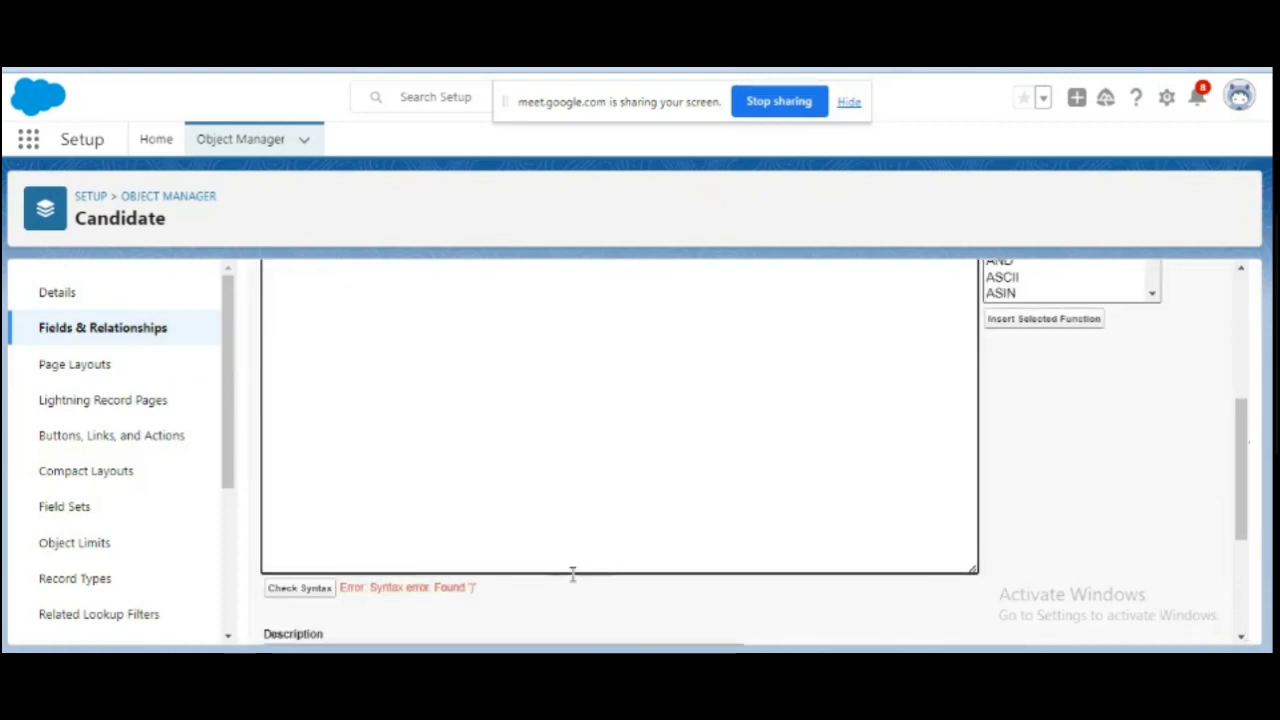
pyautogui.scroll(1, 1241, 330)
pyautogui.scroll(3, 1241, 330)
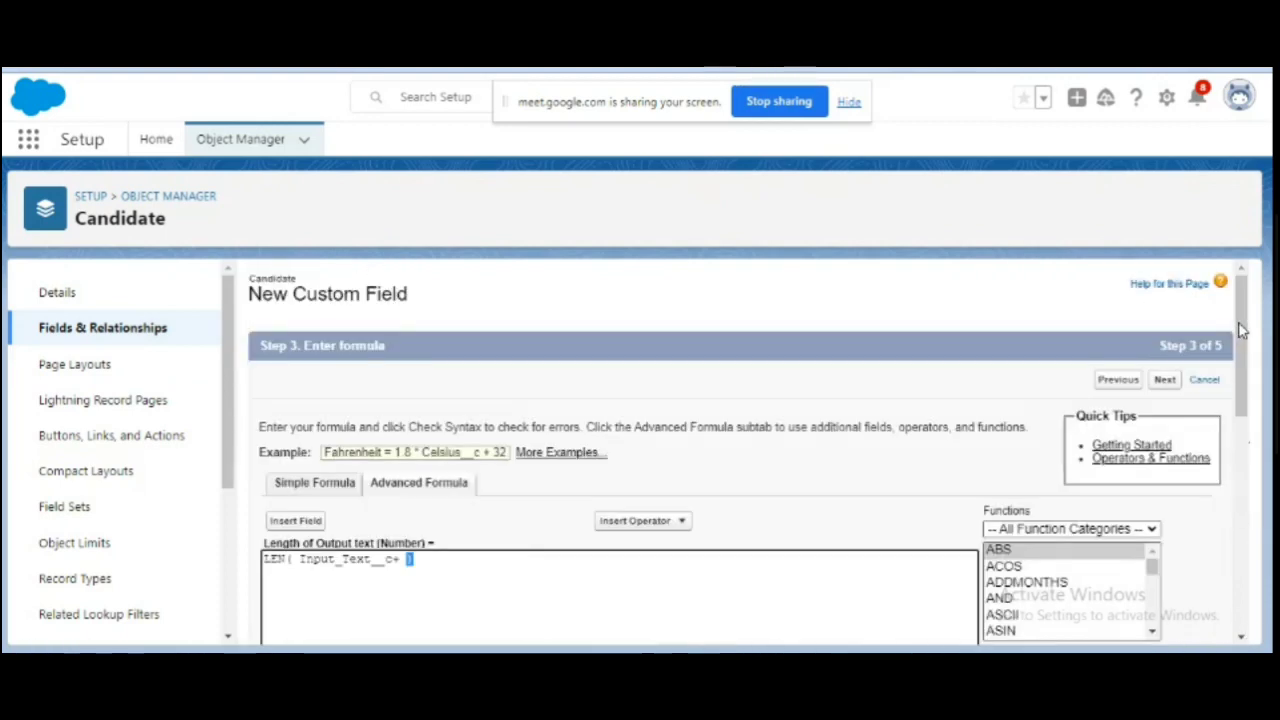
# Step: Remove the "+" after Input_Text__c so the formula reads LEN( Input_Text__c ), and recheck the syntax
pyautogui.click(398, 559)
pyautogui.press('BackSpace')
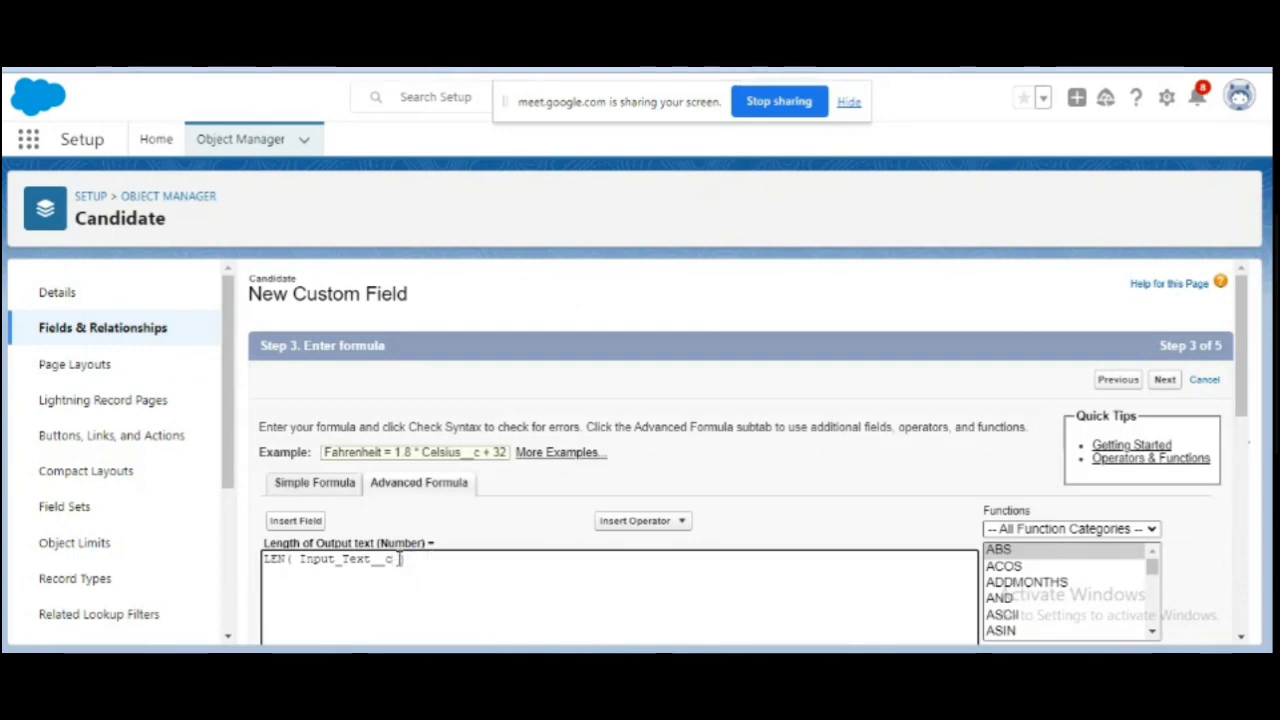
pyautogui.click(1242, 638)
pyautogui.scroll(-5, 1242, 638)
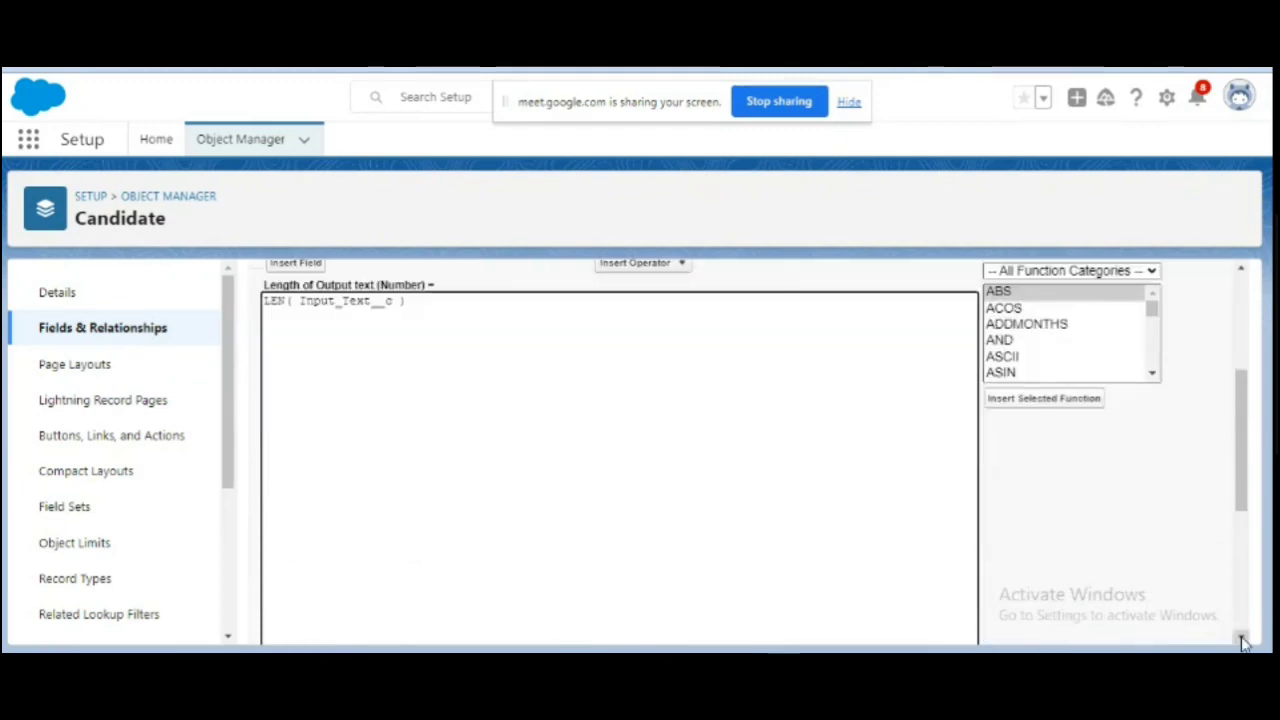
pyautogui.click(292, 548)
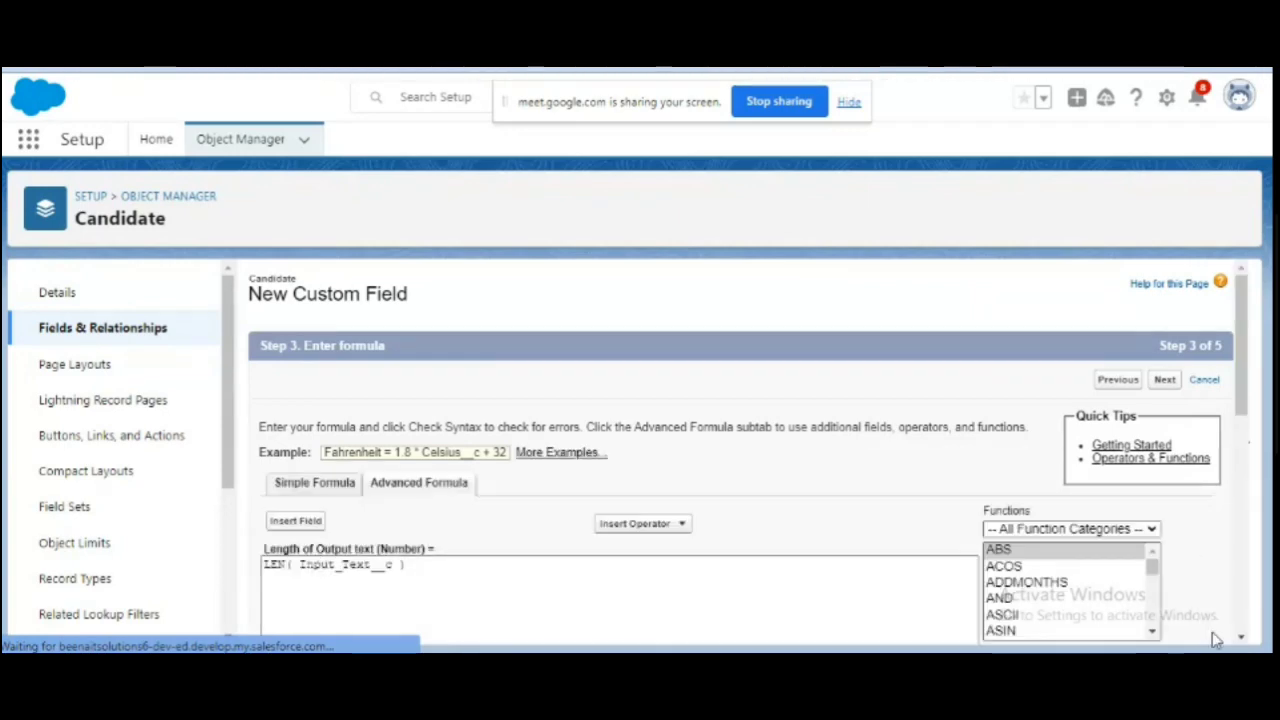
pyautogui.scroll(-5, 1245, 640)
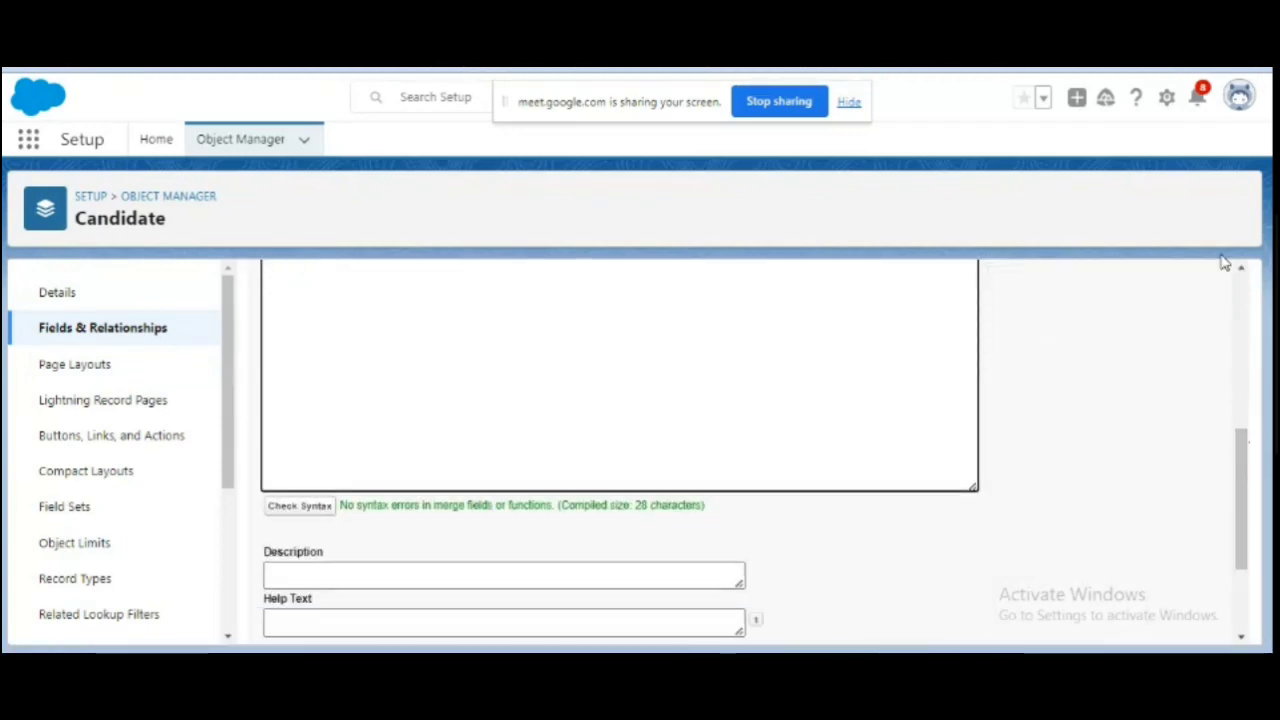
pyautogui.scroll(5, 1245, 289)
pyautogui.scroll(2, 1245, 289)
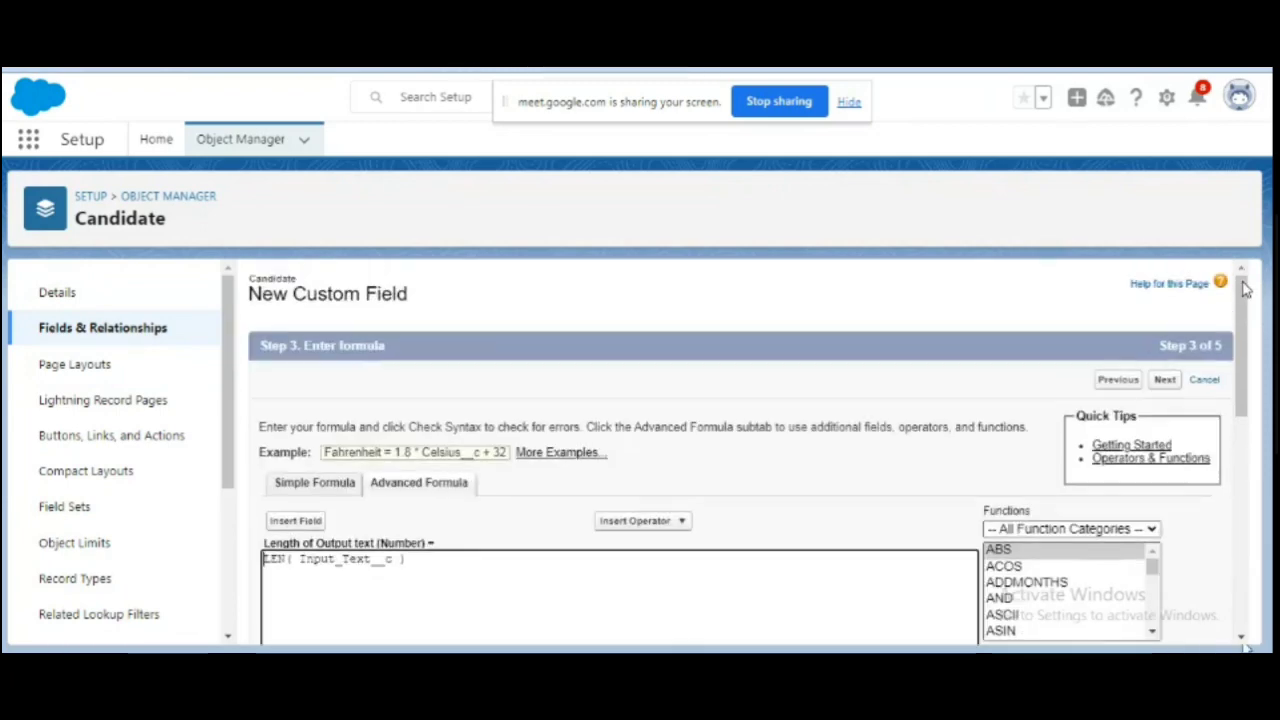
# Step: Accept the default field-level security and Candidate Layout assignment, and save the Length of Output text field
pyautogui.click(1166, 380)
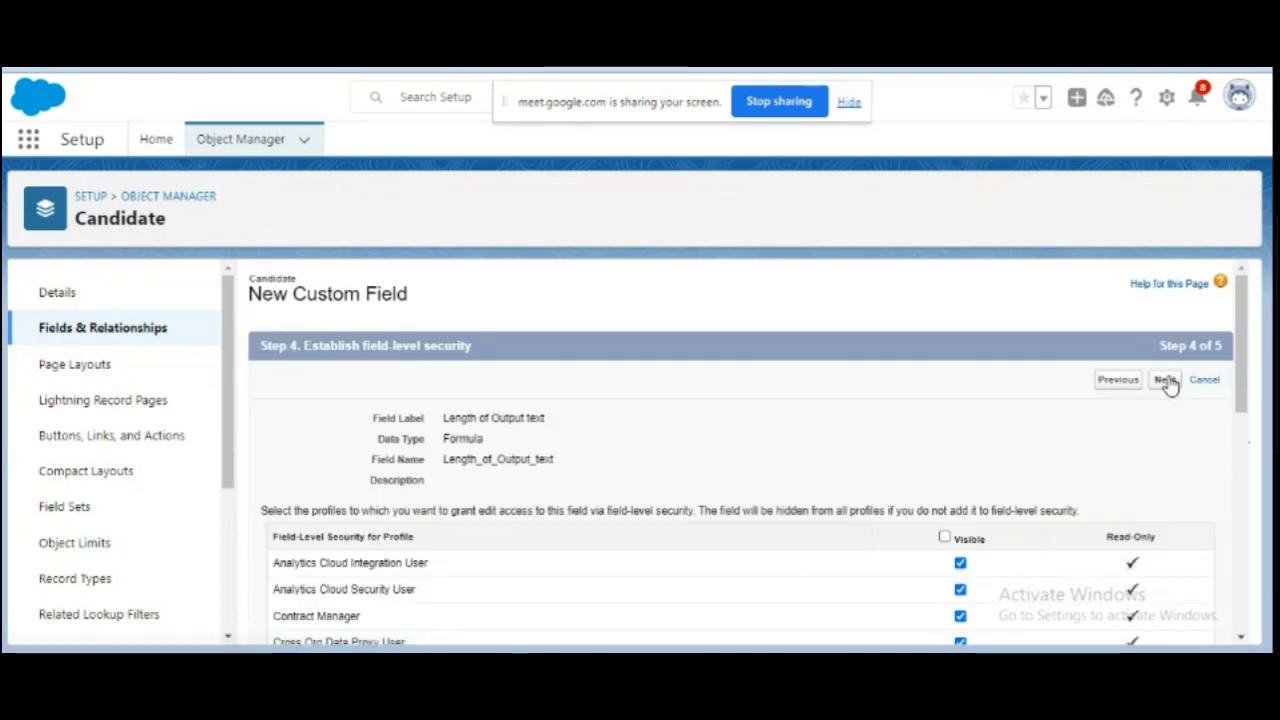
pyautogui.click(1166, 380)
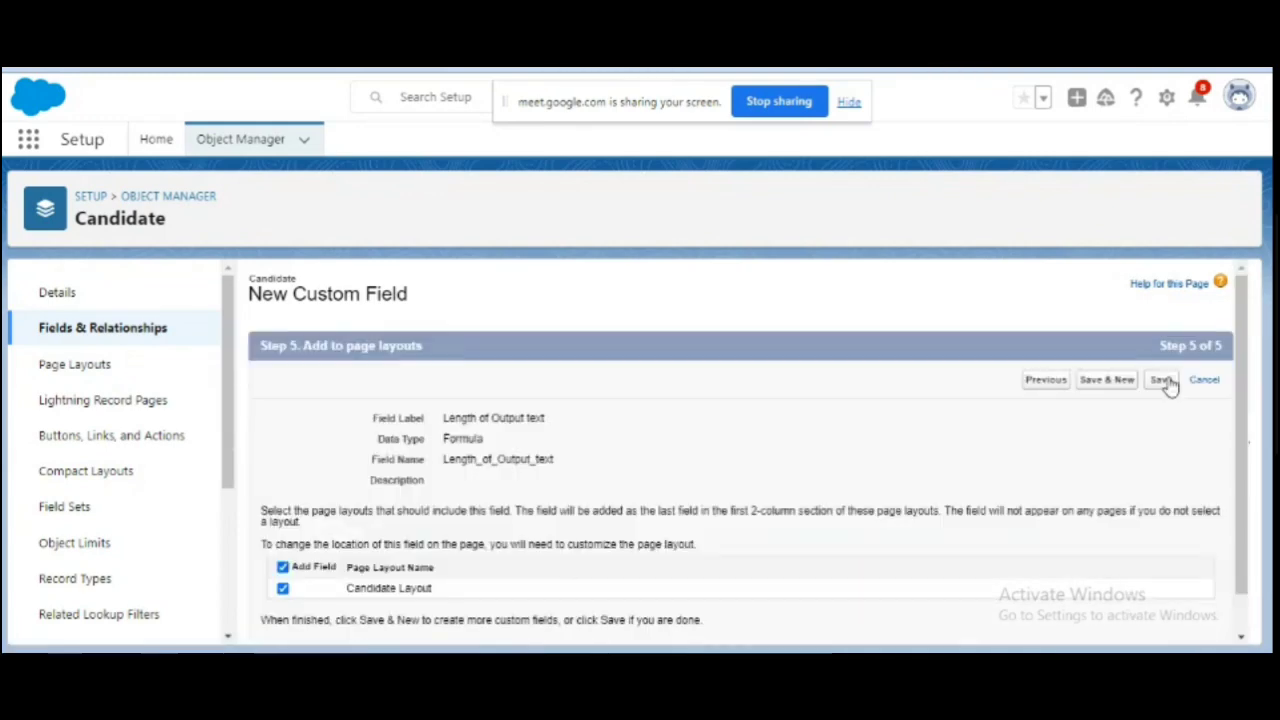
pyautogui.click(1162, 381)
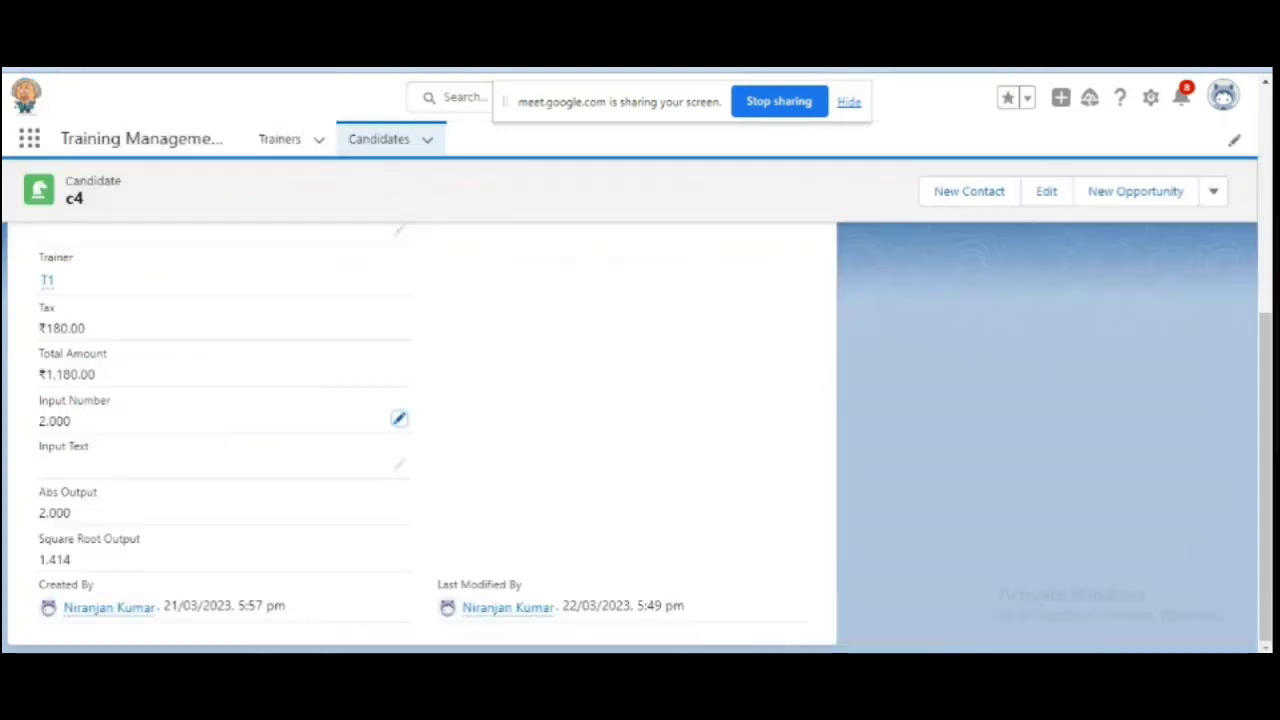
# Step: Switch to the candidate c4 record, set Input Text to "Salesforce" and save the record
pyautogui.click(510, 68)
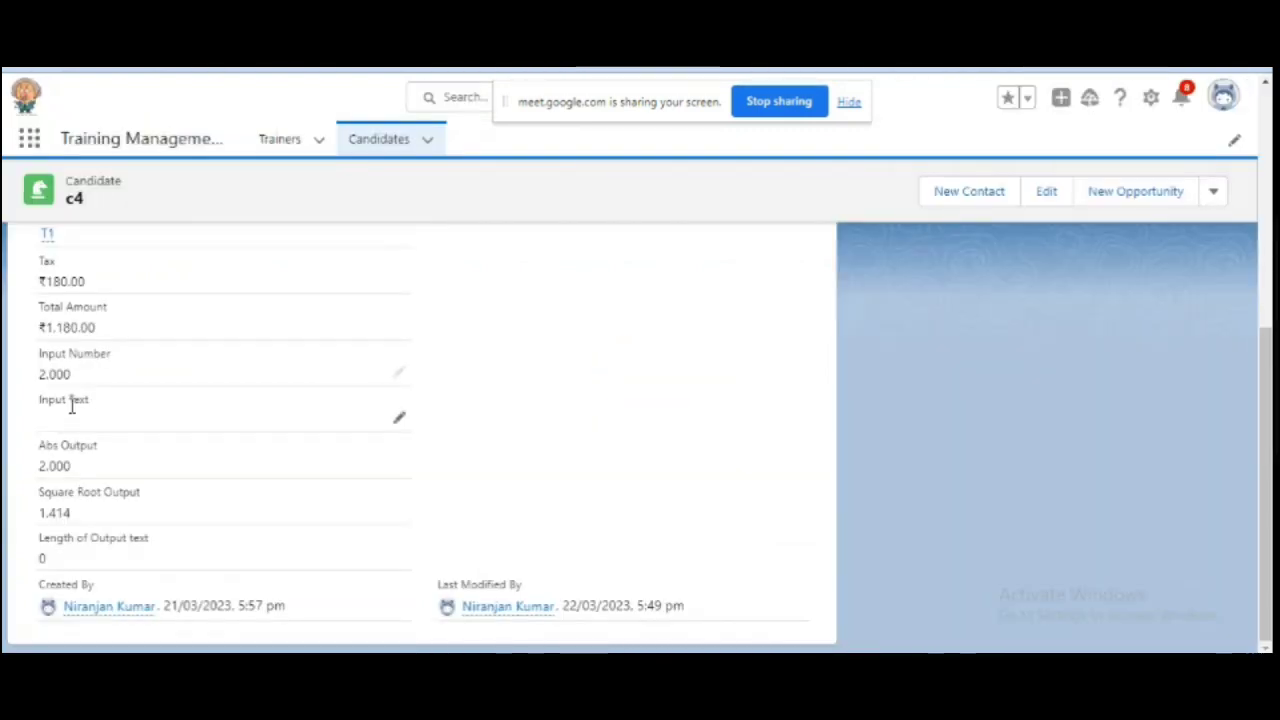
pyautogui.click(399, 419)
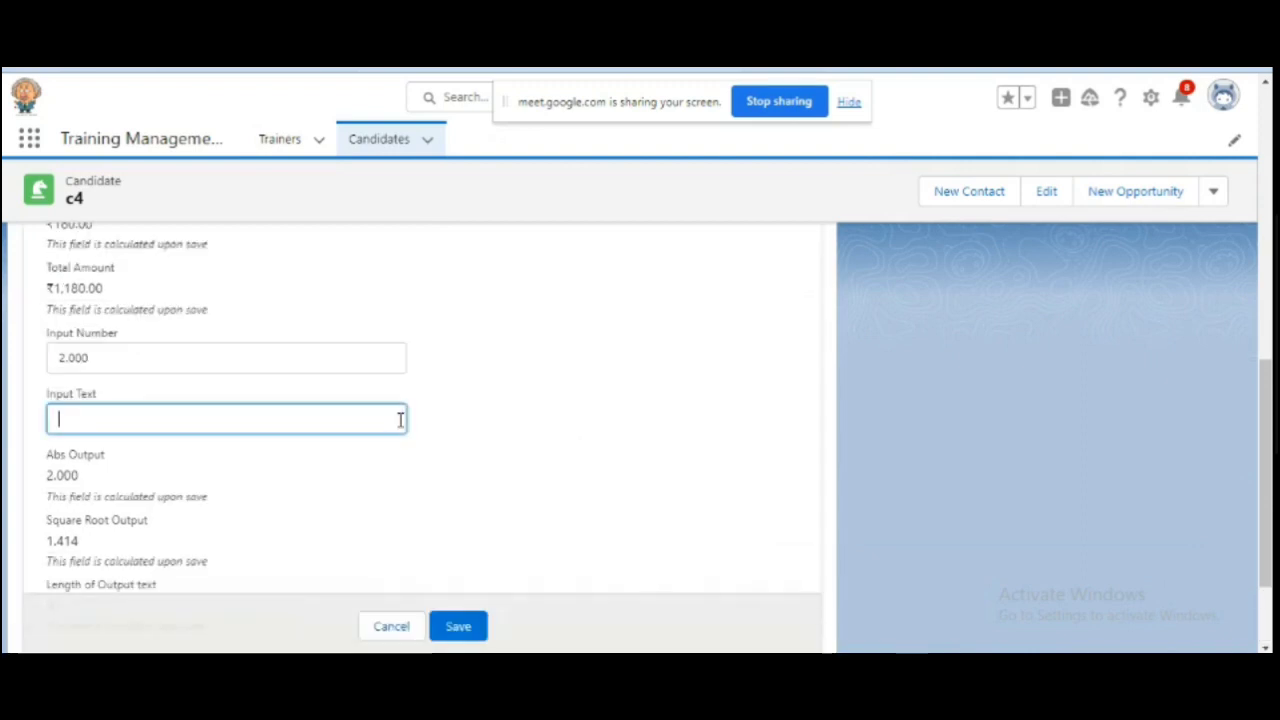
pyautogui.write('Sai')
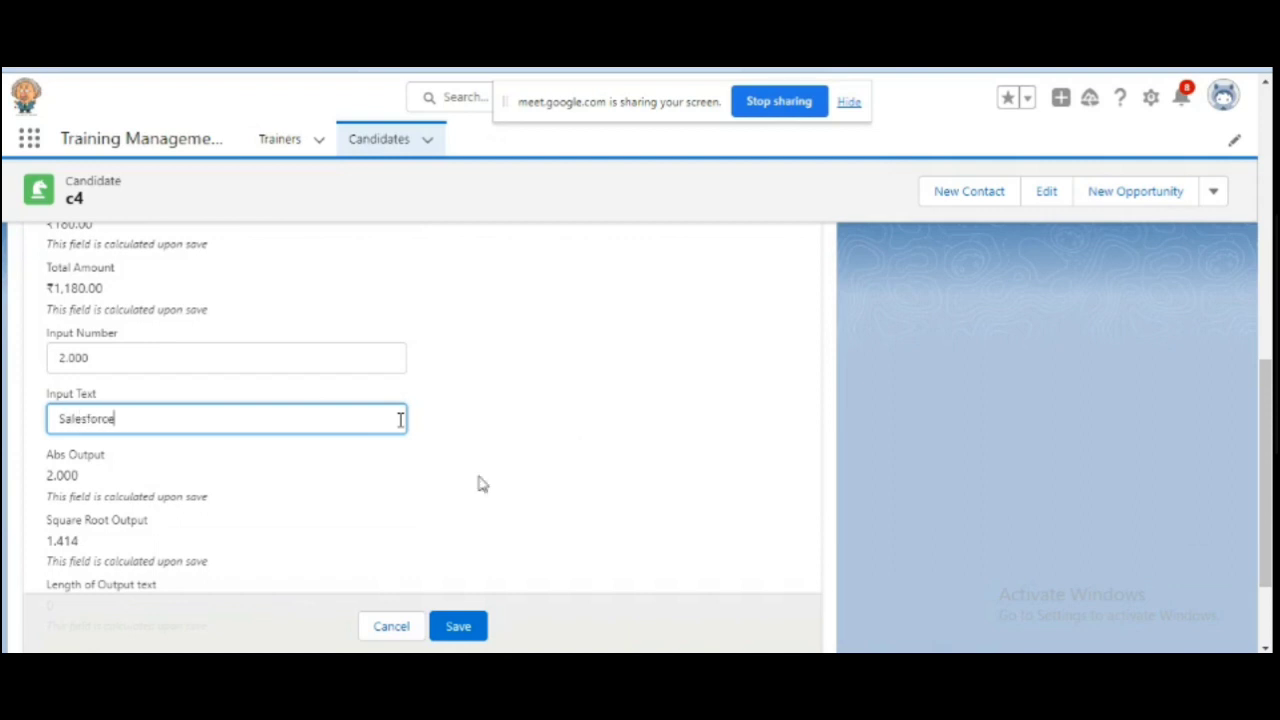
pyautogui.write('esforce')
pyautogui.click(457, 625)
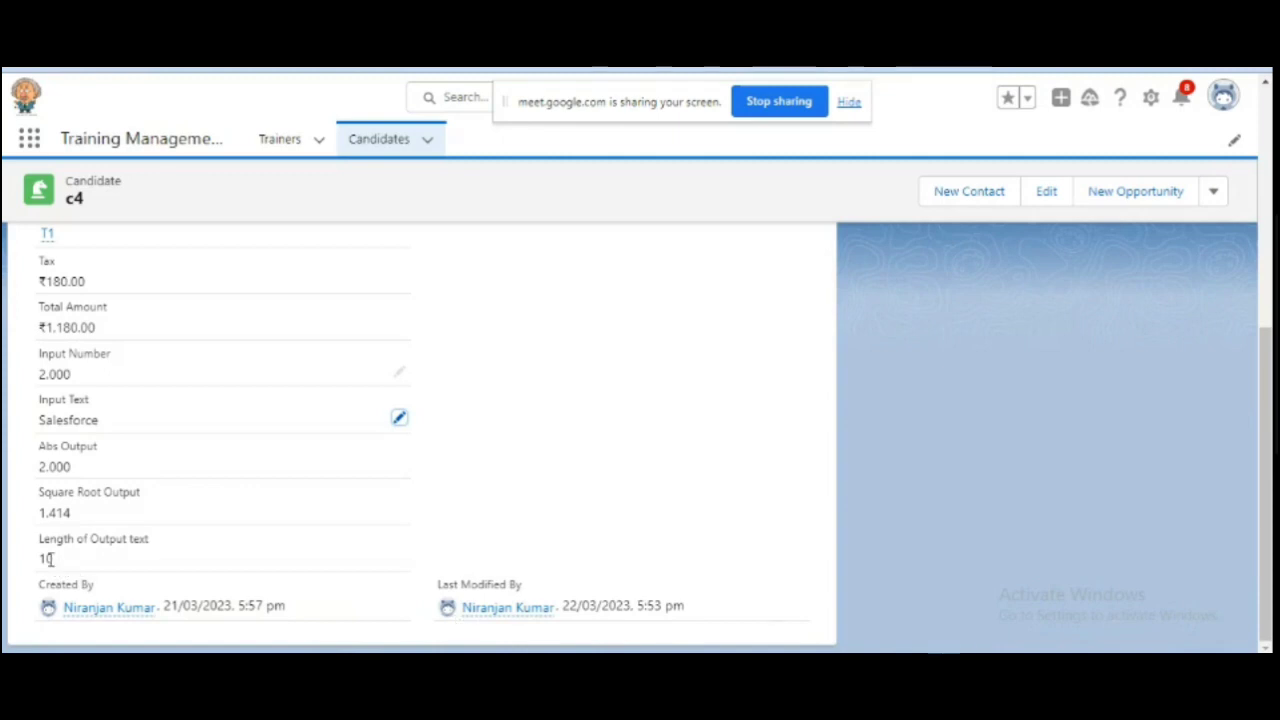
# Step: Change Input Text on candidate c4 to "Sales force" with a space, save, and check Length of Output text
pyautogui.click(399, 422)
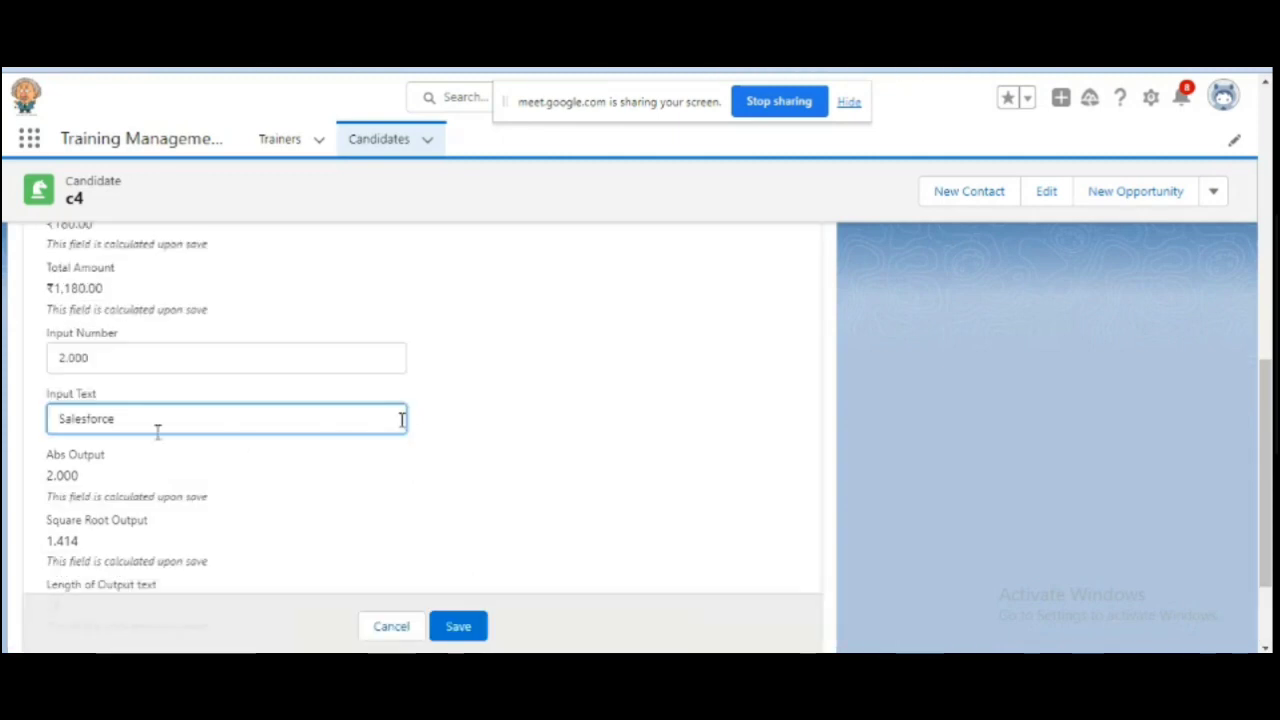
pyautogui.click(88, 419)
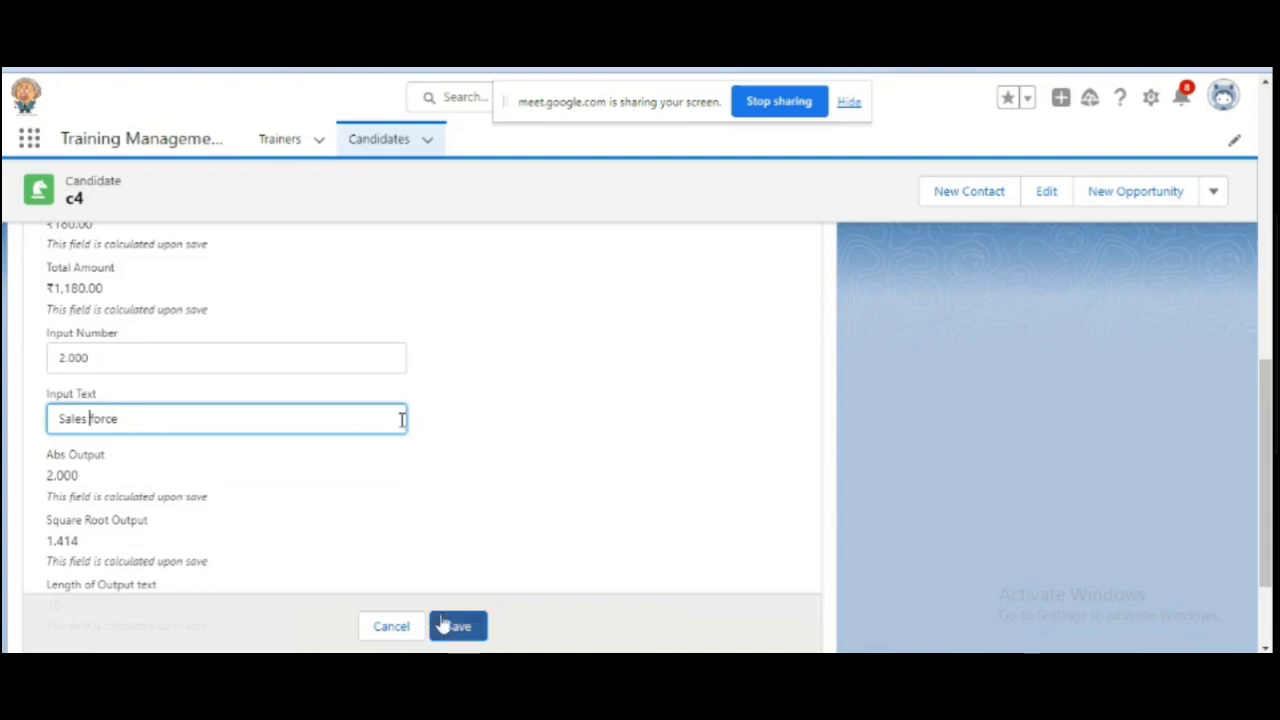
pyautogui.click(455, 626)
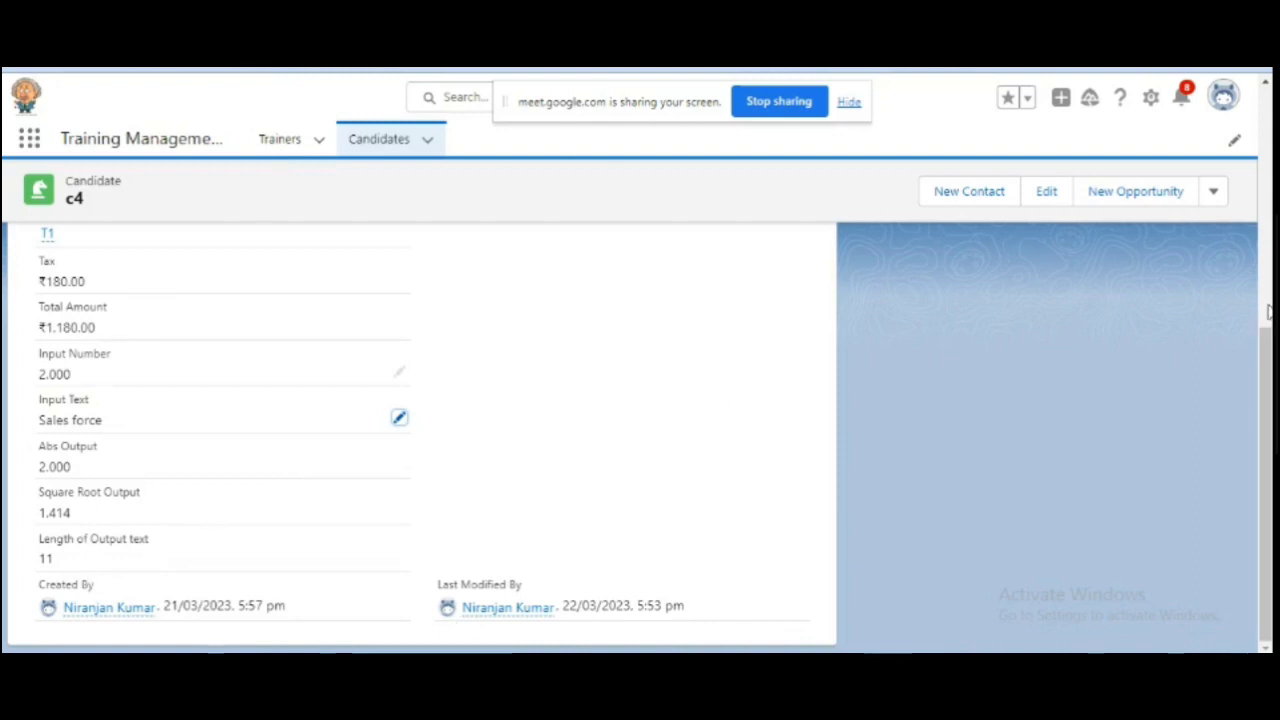
pyautogui.scroll(10, 1268, 312)
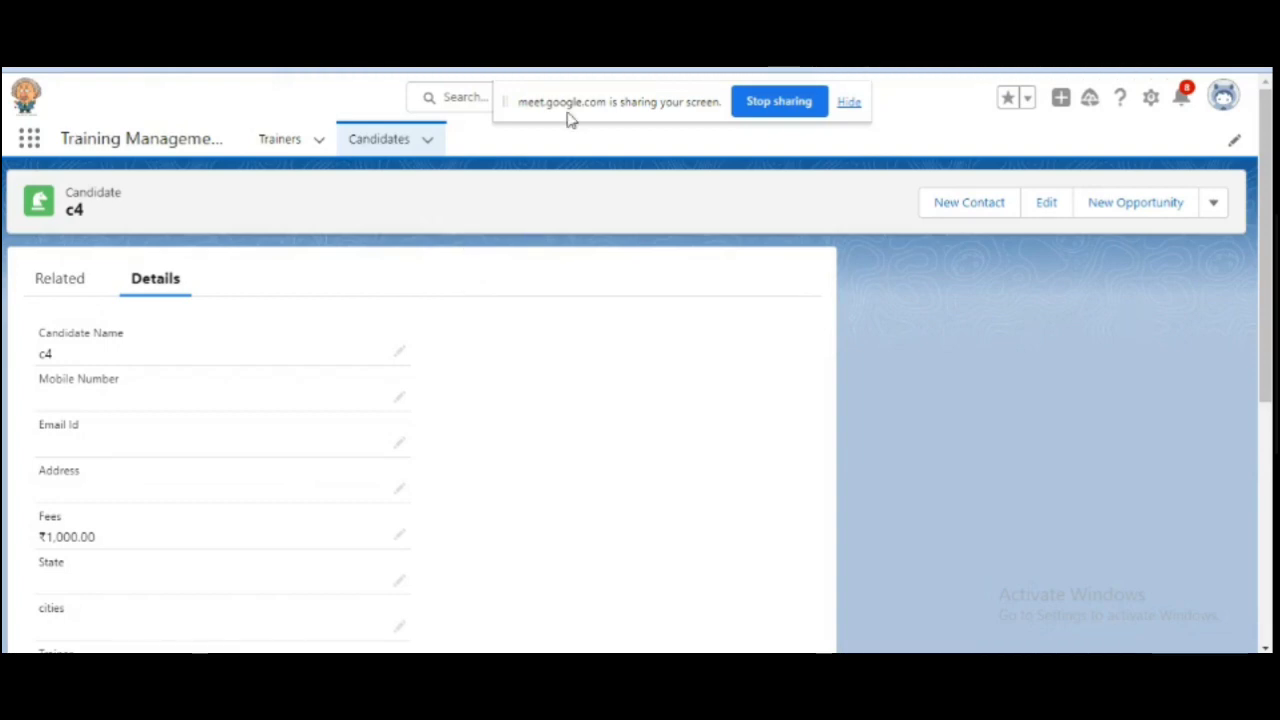
# Step: Return to the Candidate fields in Setup, create a new Formula field and label it "Date Finder", accepting the generated field name
pyautogui.click(540, 60)
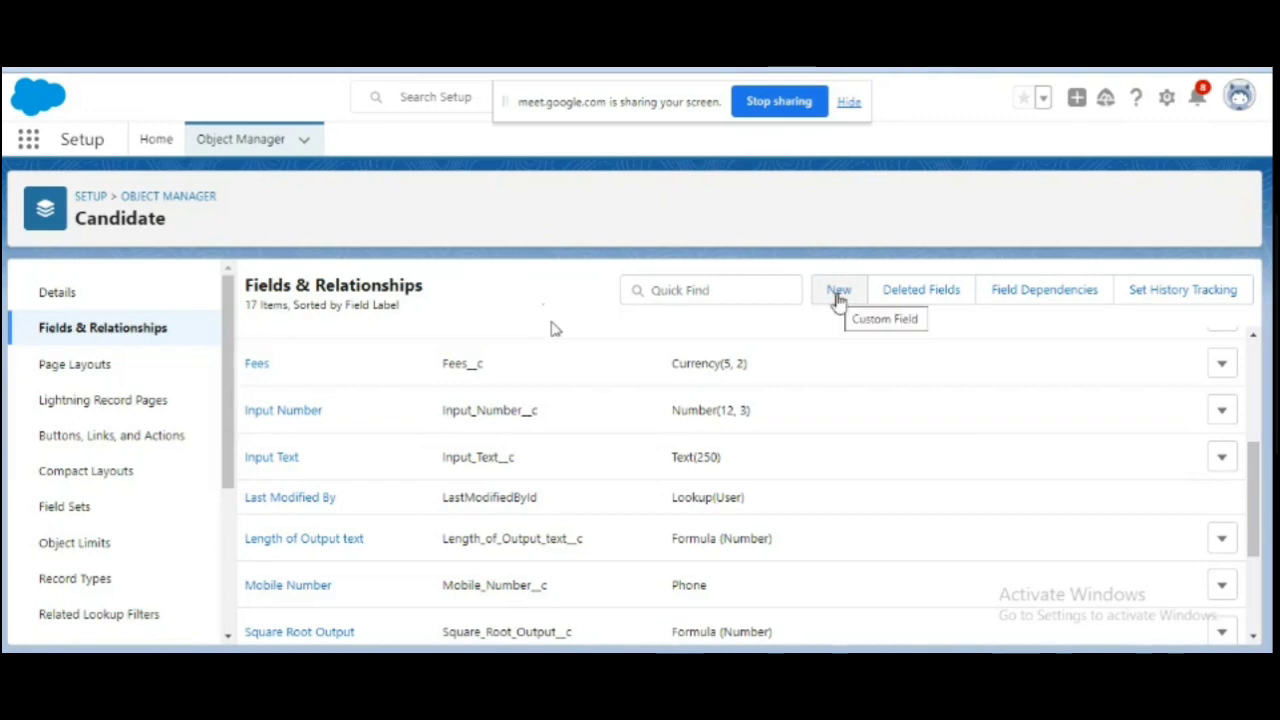
pyautogui.click(838, 294)
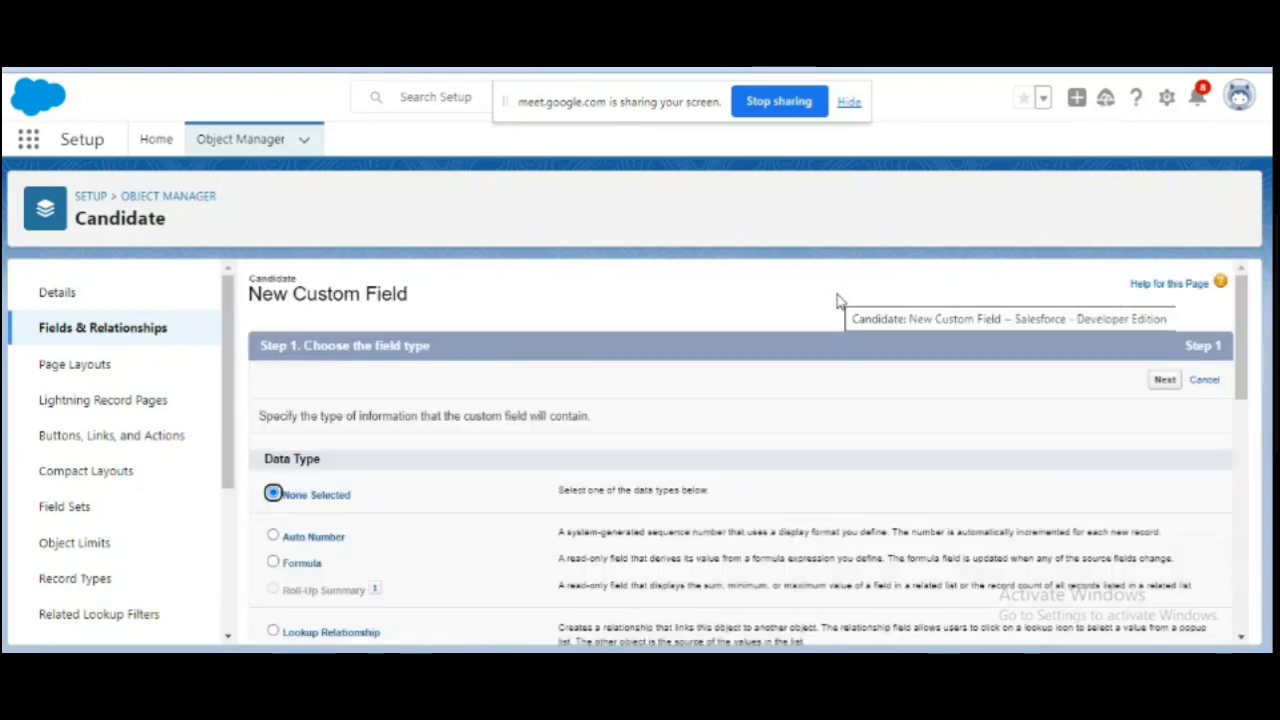
pyautogui.click(274, 564)
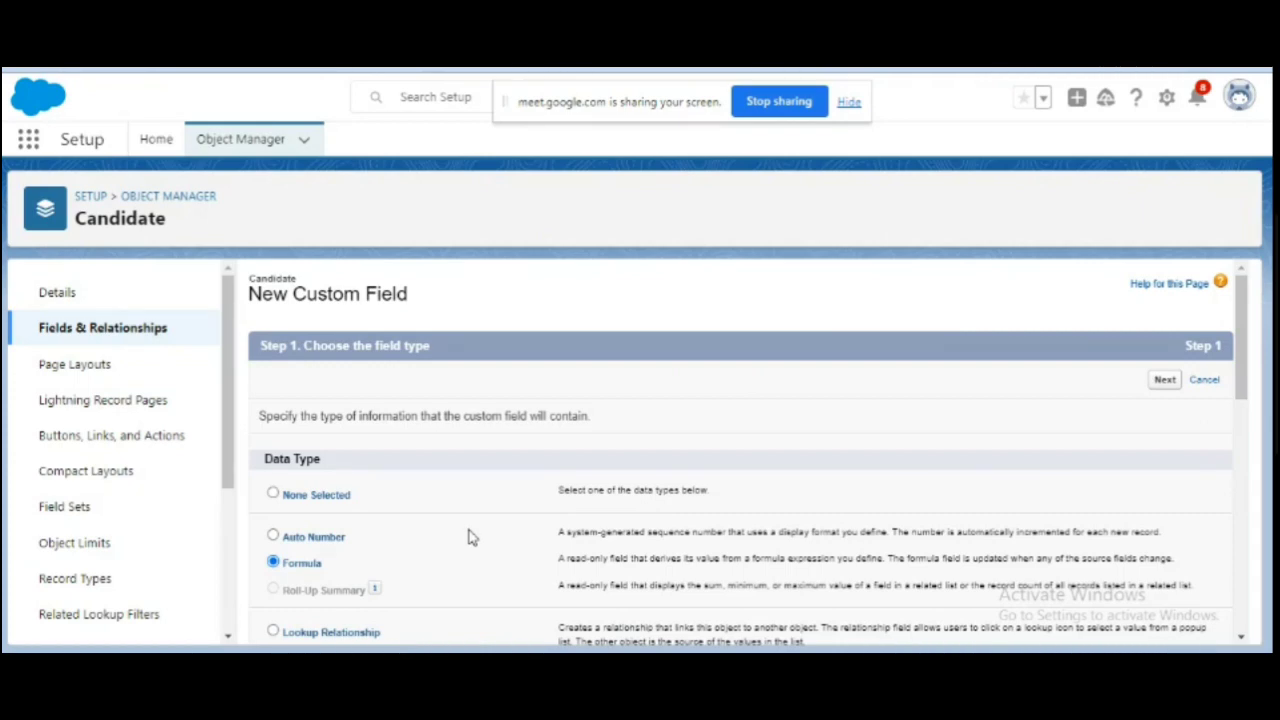
pyautogui.click(1164, 381)
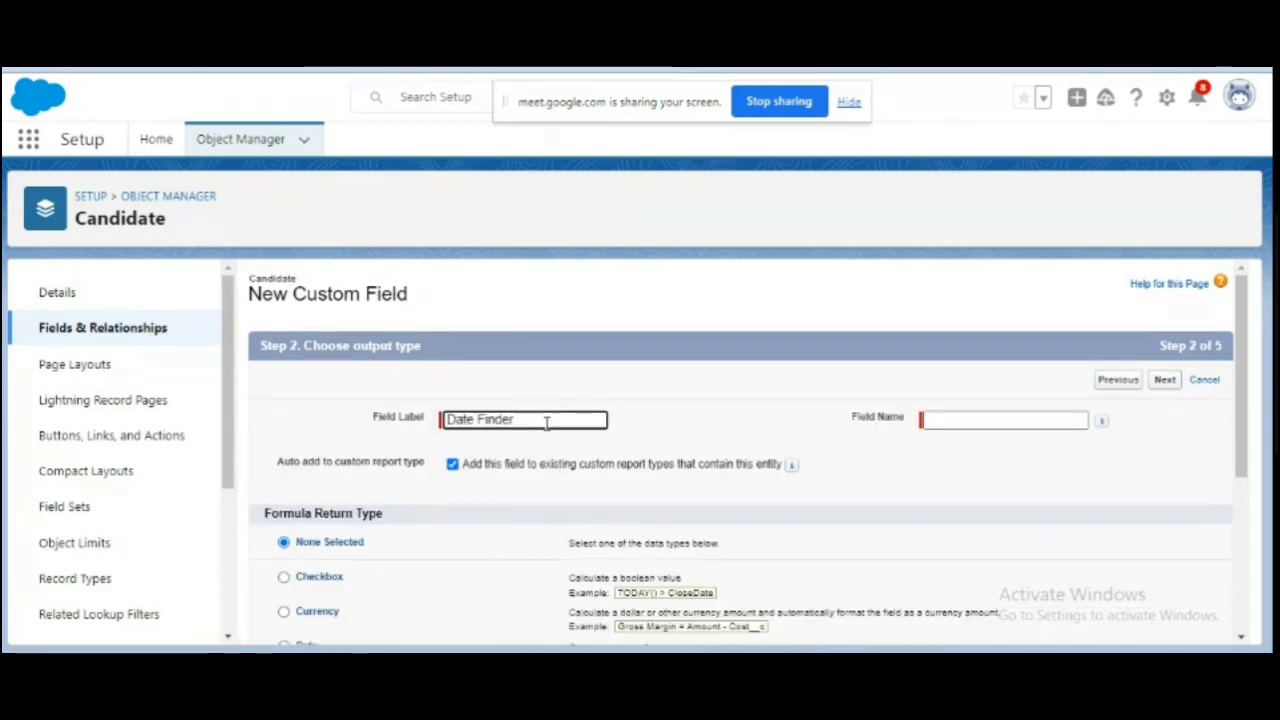
pyautogui.press('Tab')
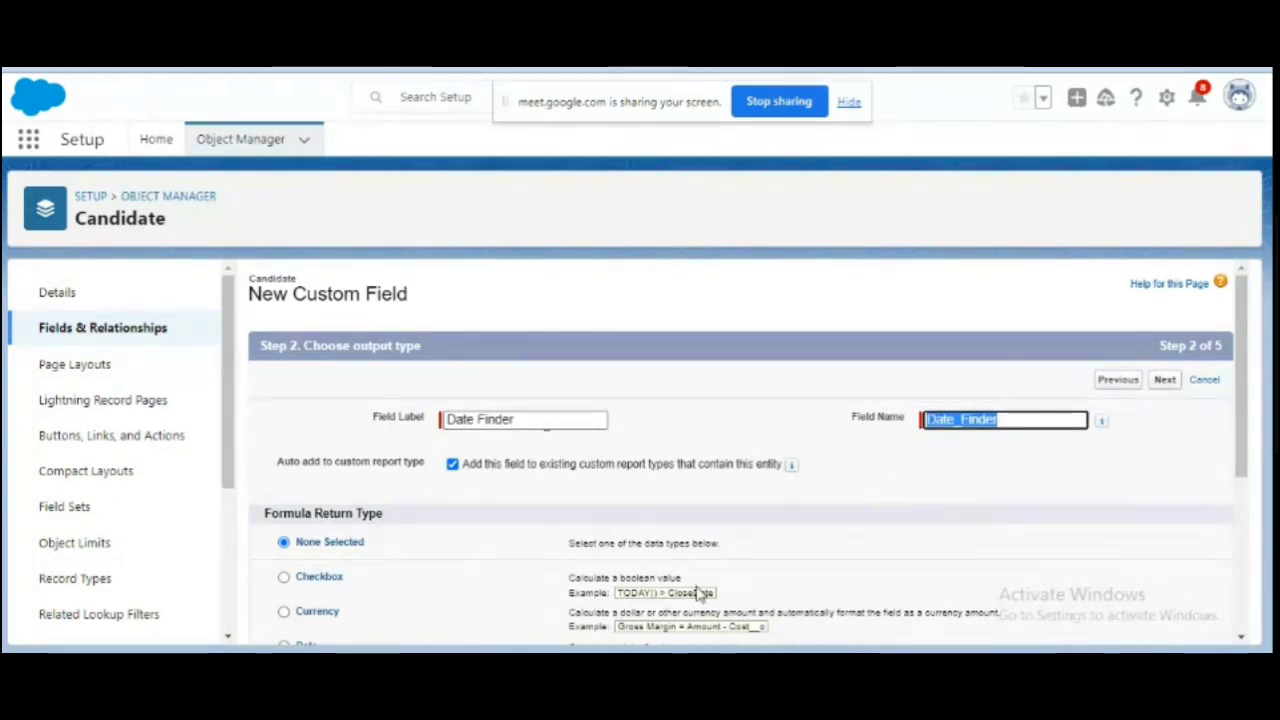
pyautogui.click(1240, 640)
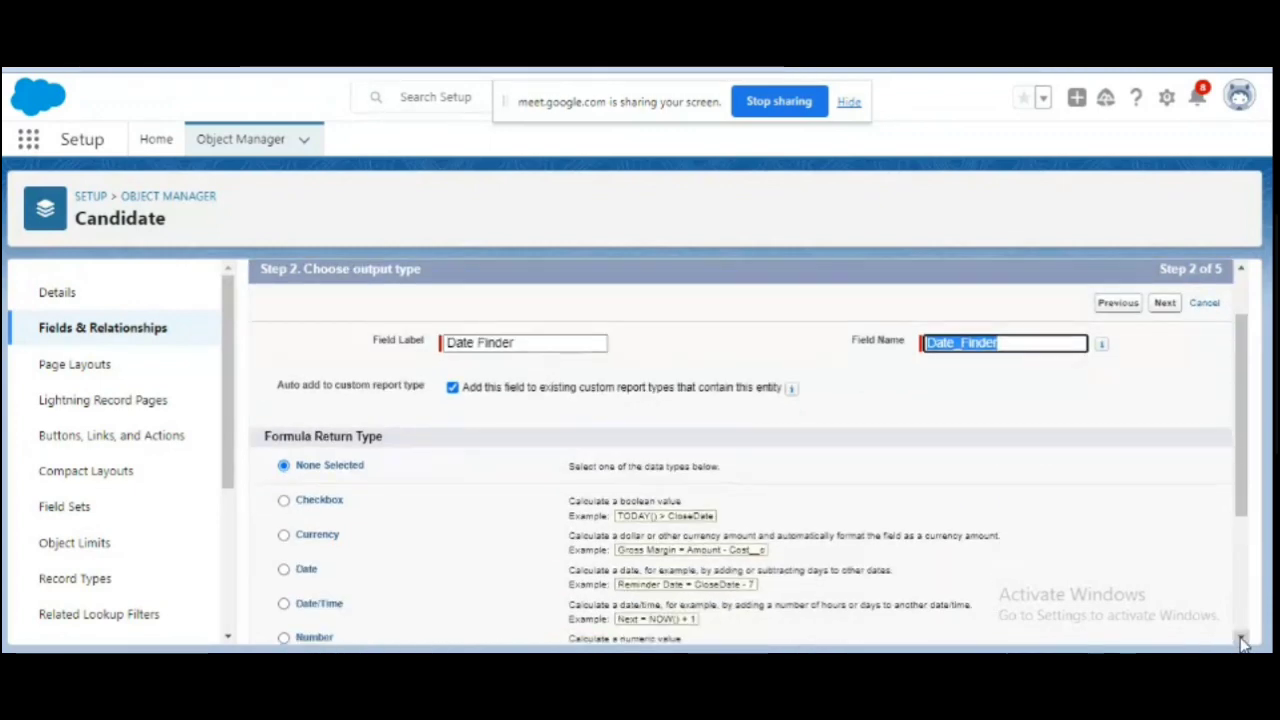
# Step: Set the formula return type of Date Finder to Date and continue to the formula entry step
pyautogui.click(1240, 640)
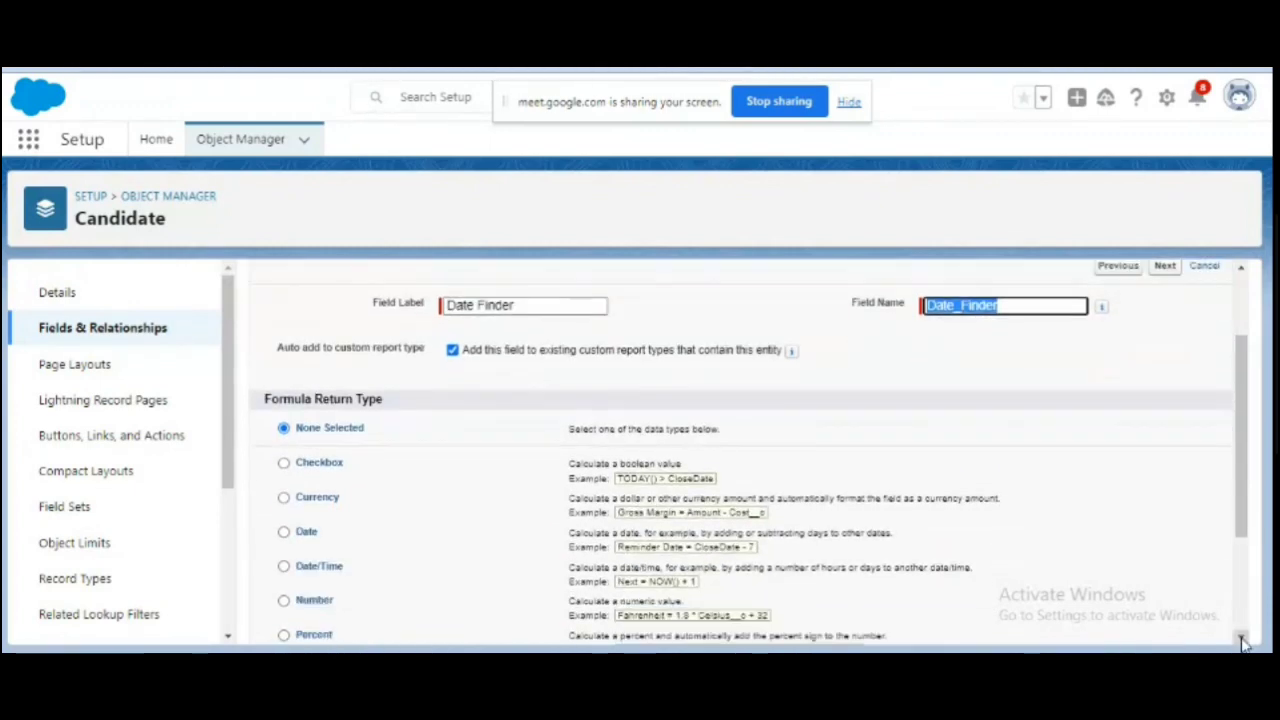
pyautogui.click(284, 534)
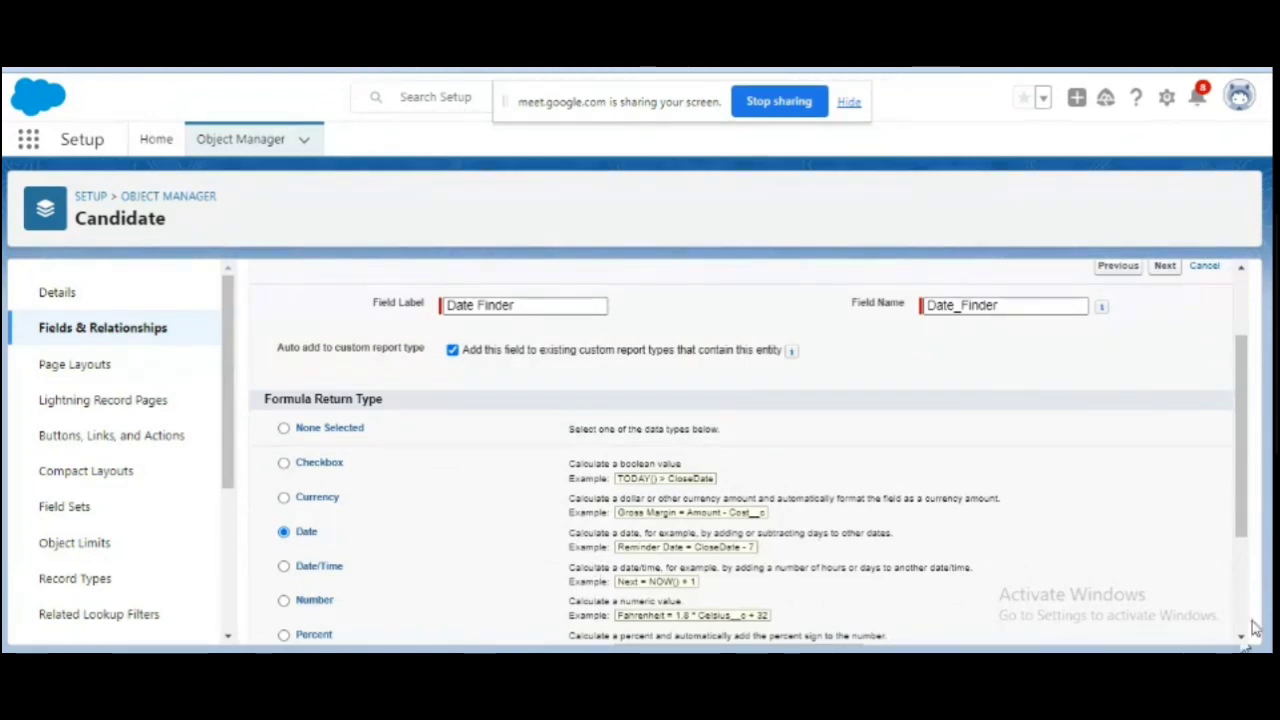
pyautogui.scroll(-3, 1245, 628)
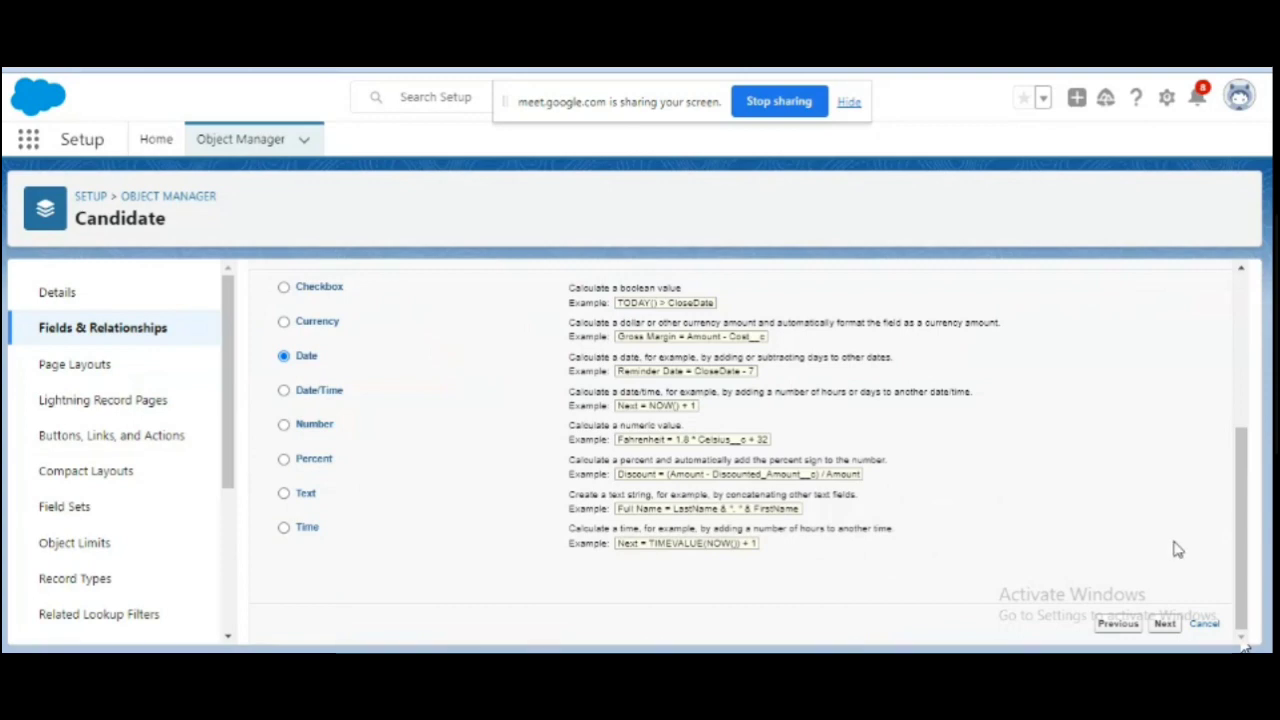
pyautogui.click(1165, 624)
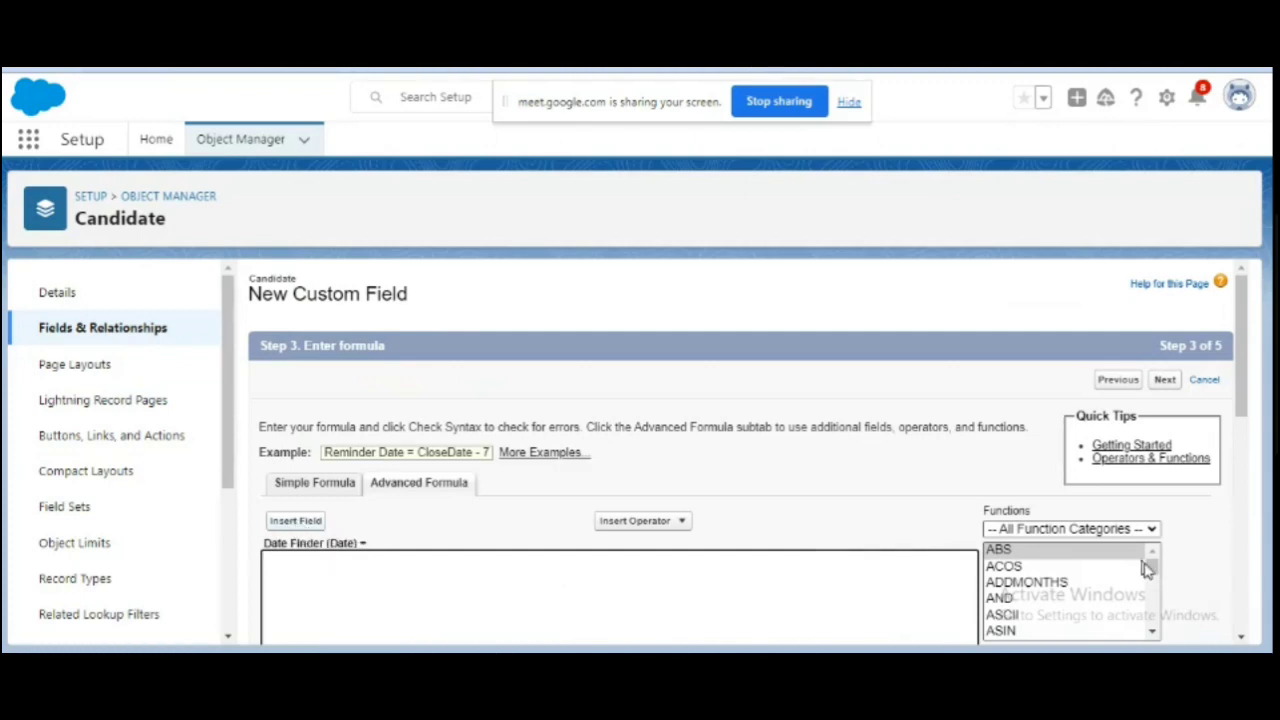
# Step: Insert the TODAY function into the Date Finder formula
pyautogui.click(1153, 633)
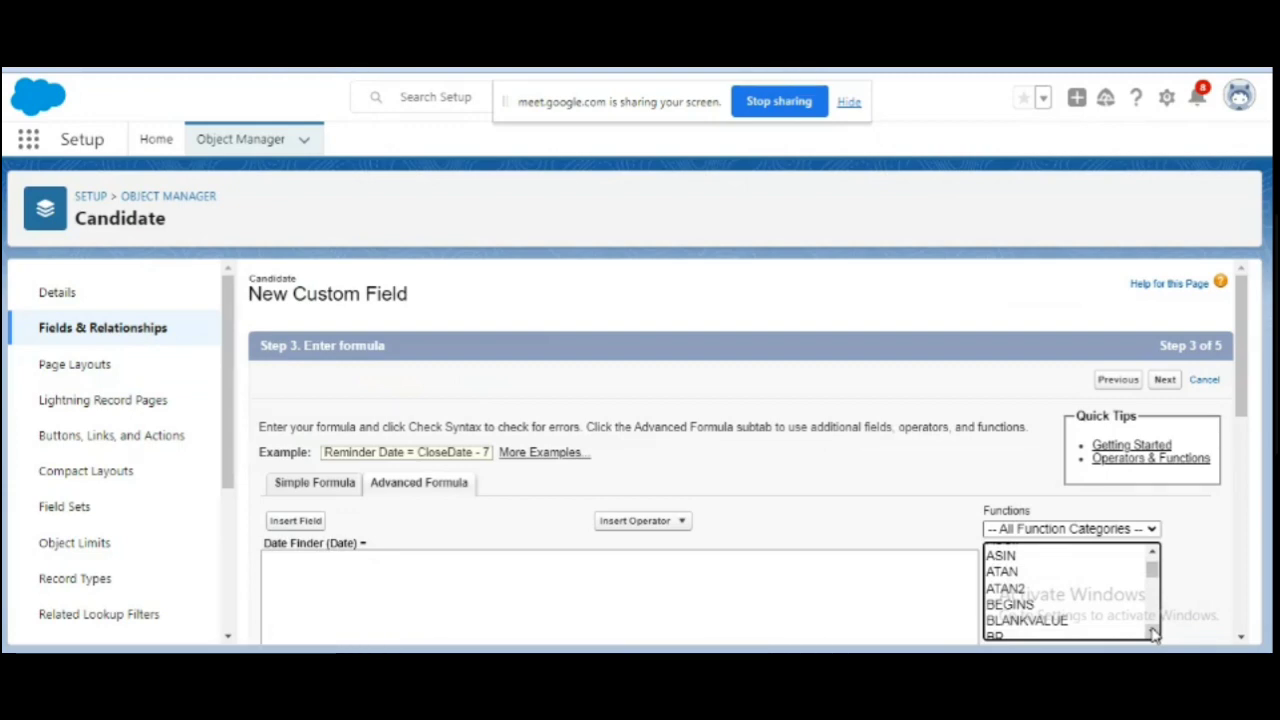
pyautogui.scroll(-6, 1153, 633)
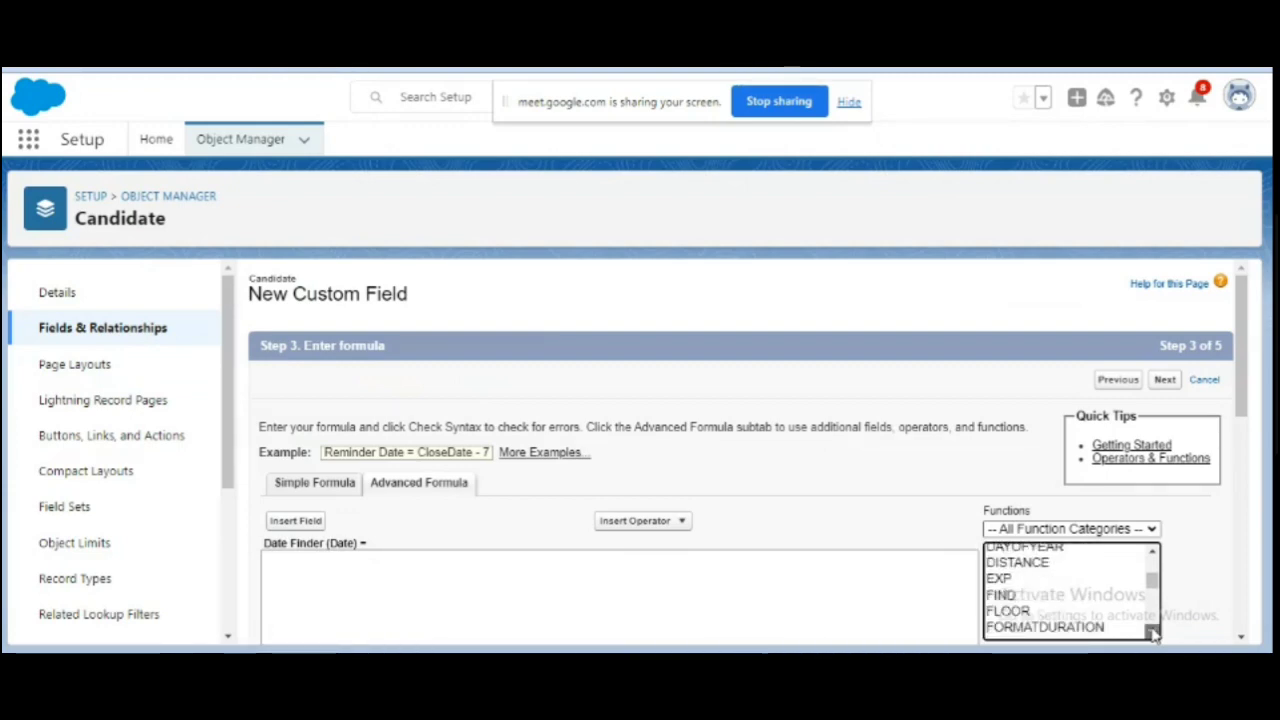
pyautogui.scroll(-6, 1153, 633)
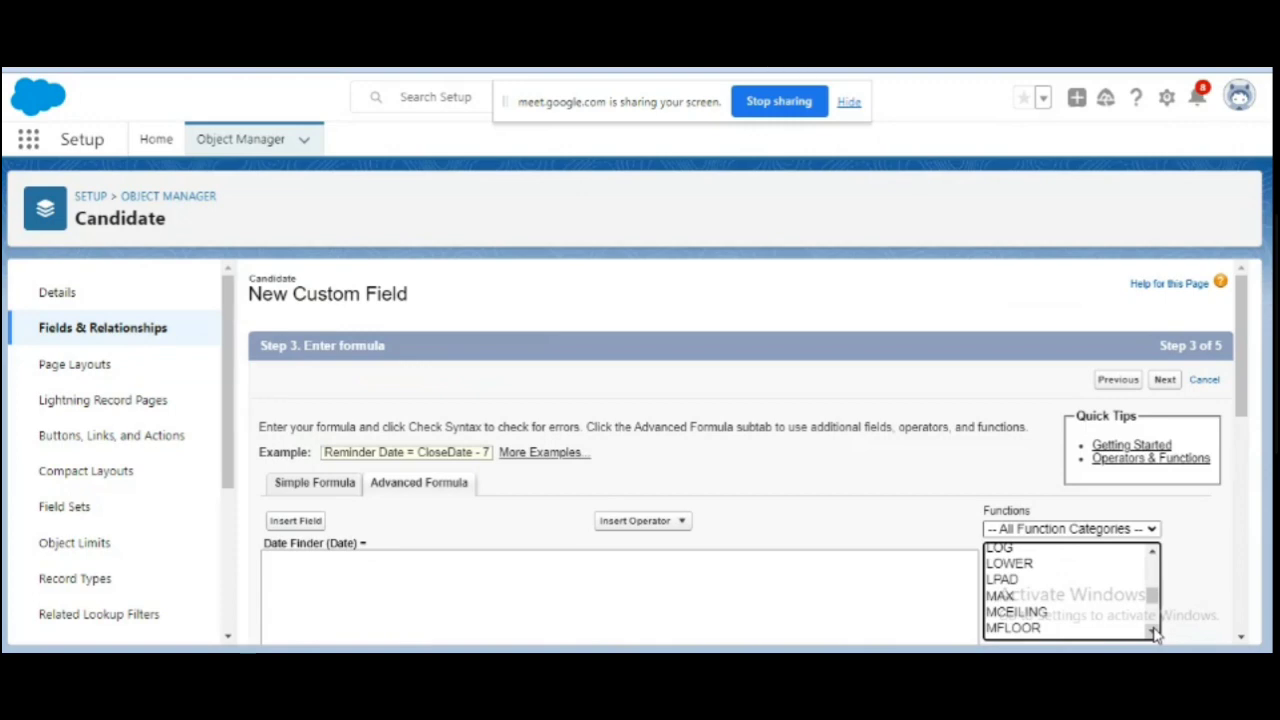
pyautogui.scroll(-6, 1153, 633)
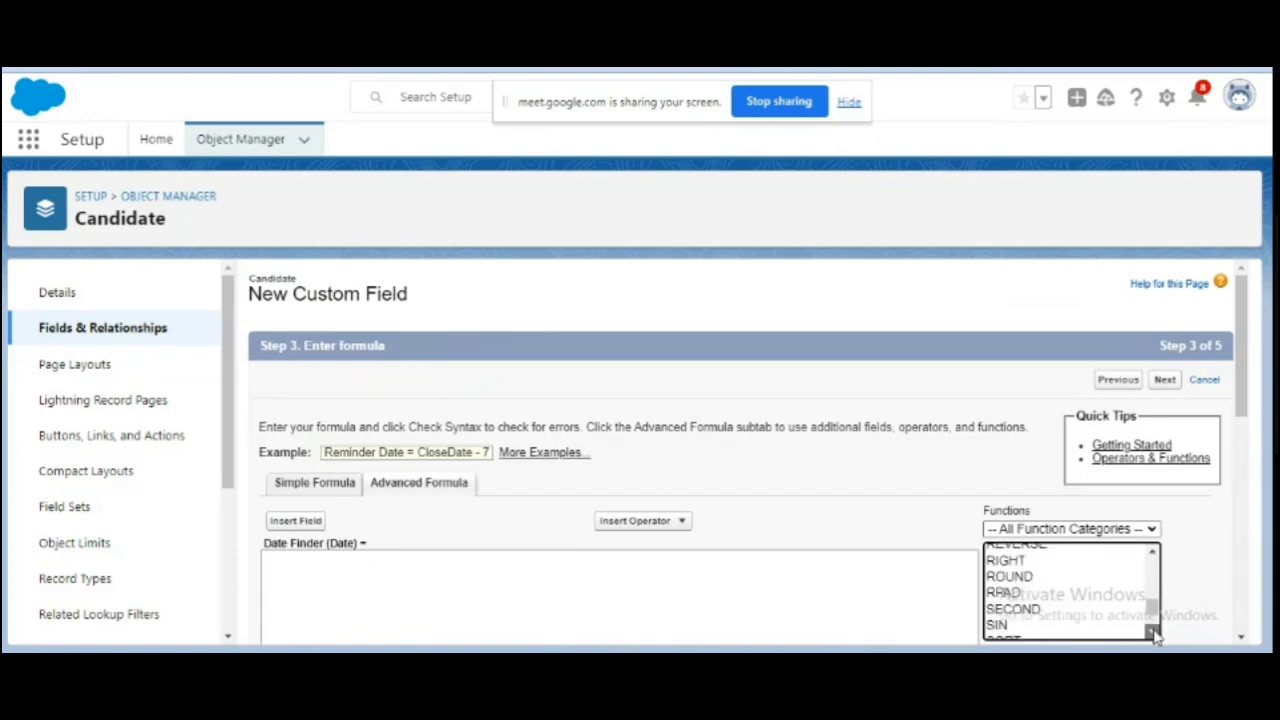
pyautogui.scroll(-3, 1153, 633)
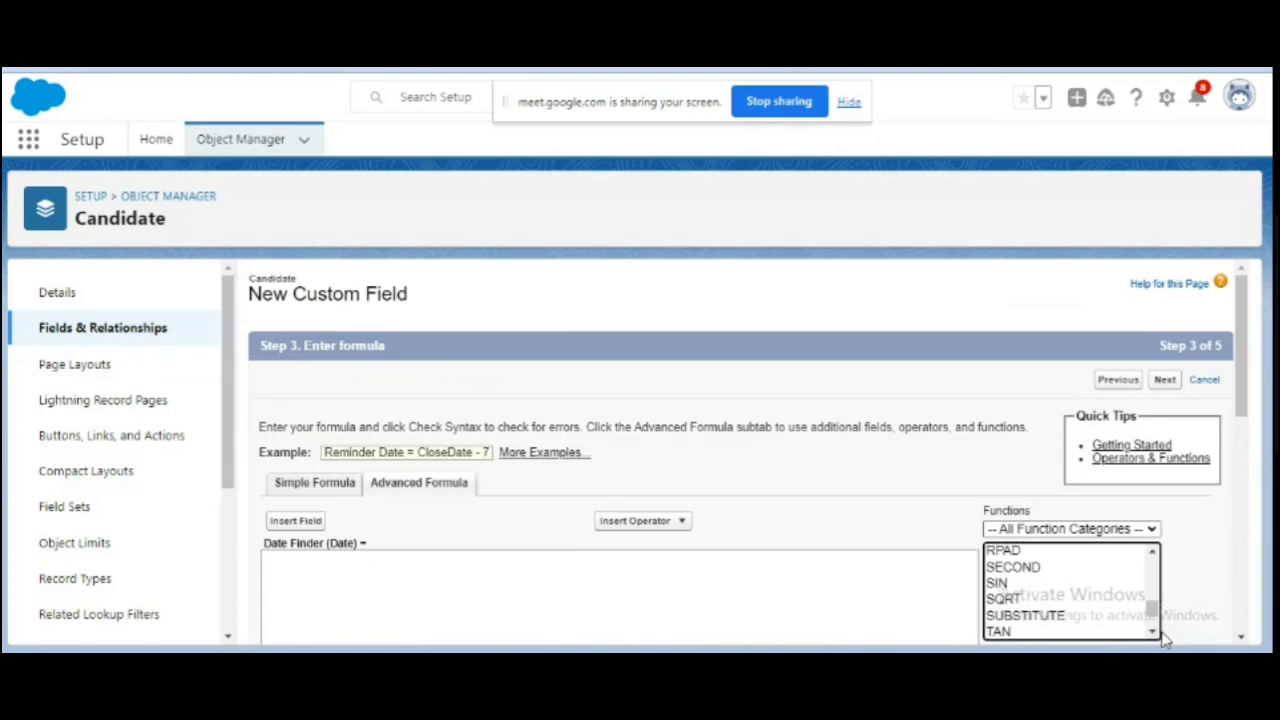
pyautogui.scroll(-3, 1153, 633)
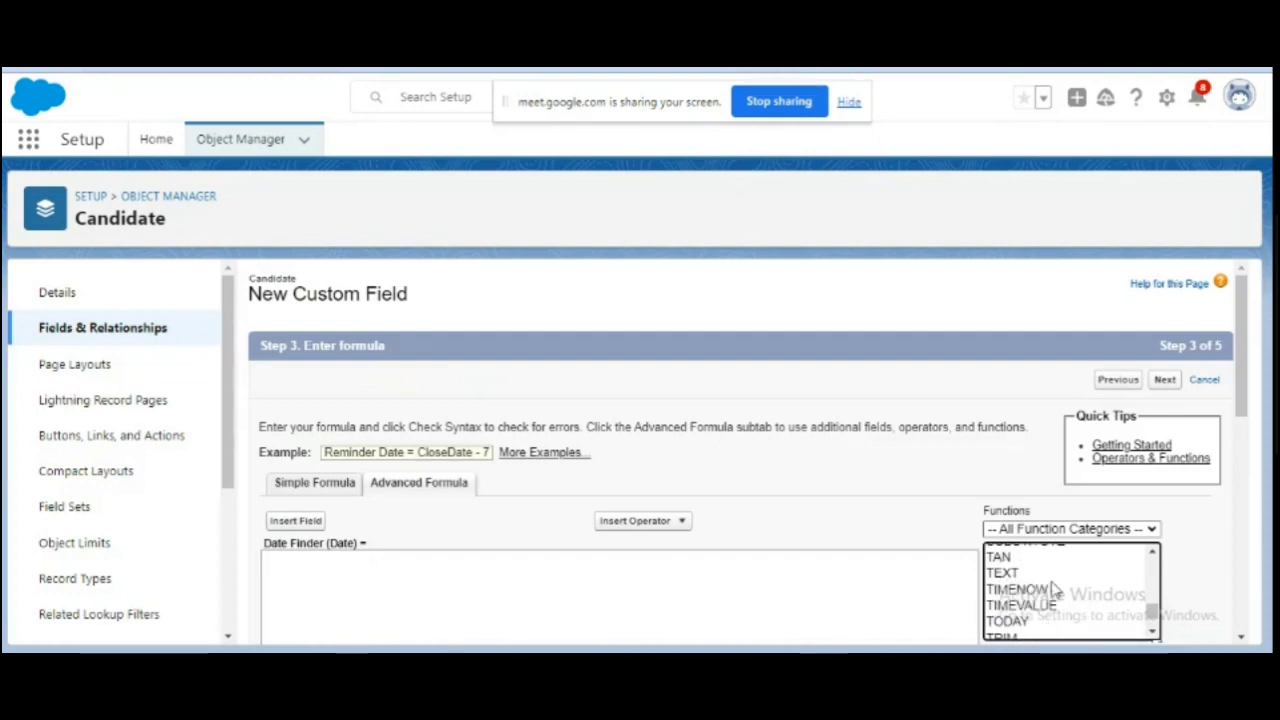
pyautogui.click(1028, 624)
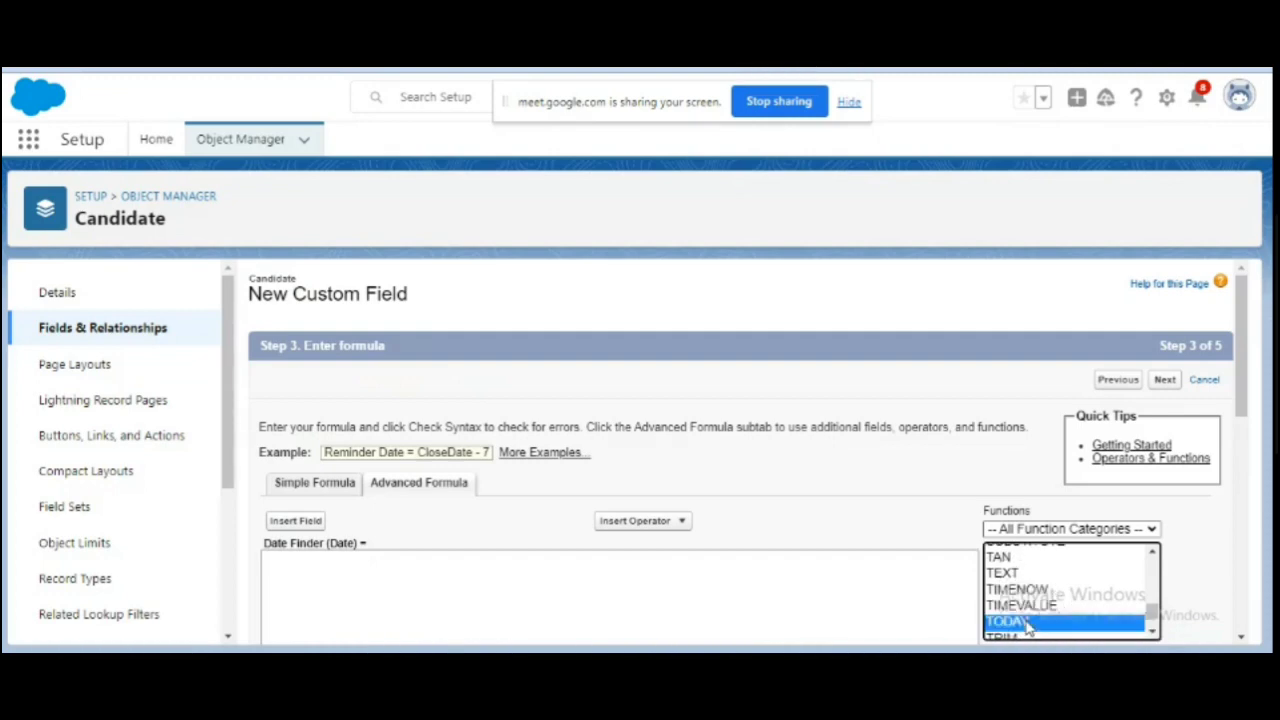
pyautogui.doubleClick(1028, 624)
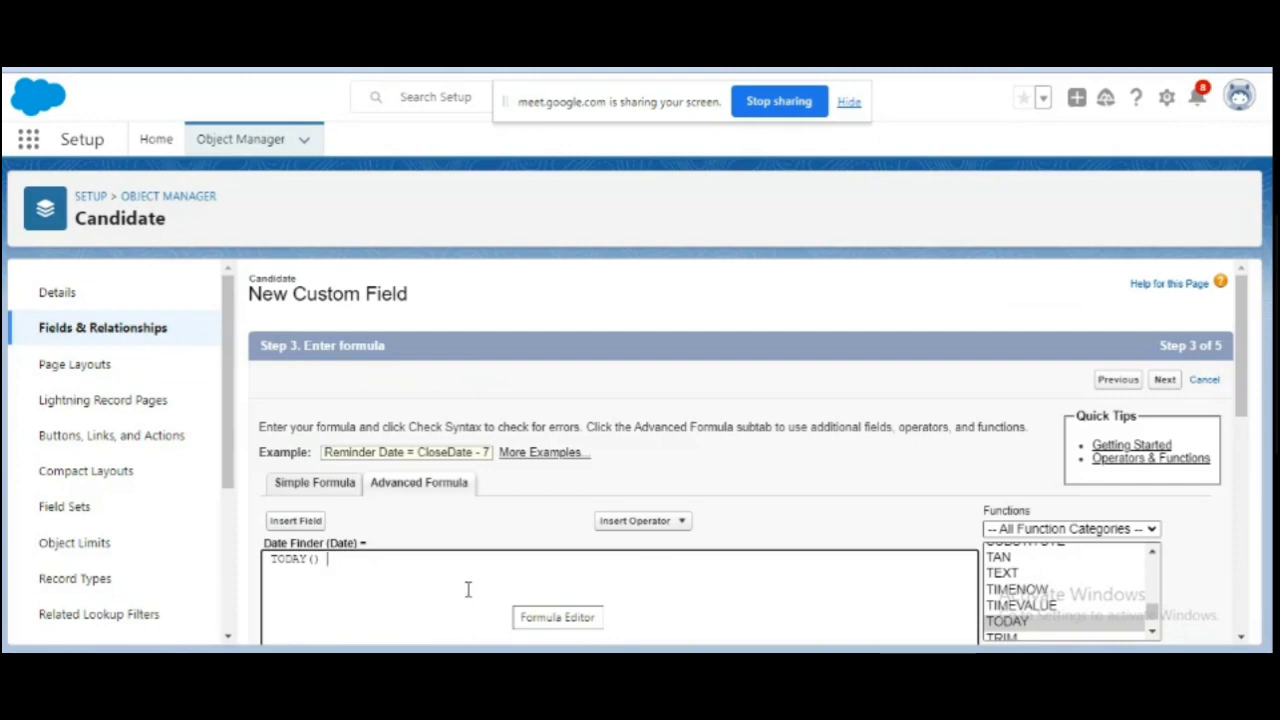
# Step: Complete the Date Finder formula as TODAY() + 40 using the Add operator
pyautogui.write('40')
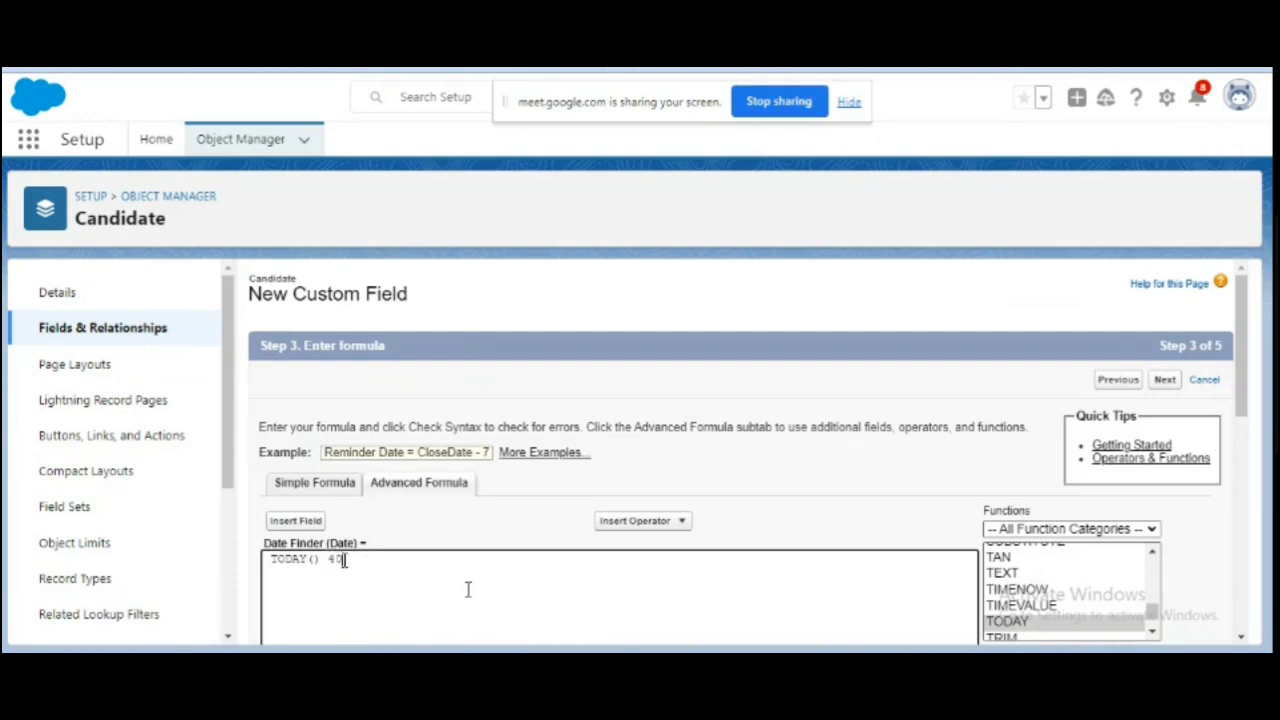
pyautogui.press('BackSpace')
pyautogui.press('BackSpace')
pyautogui.click(633, 522)
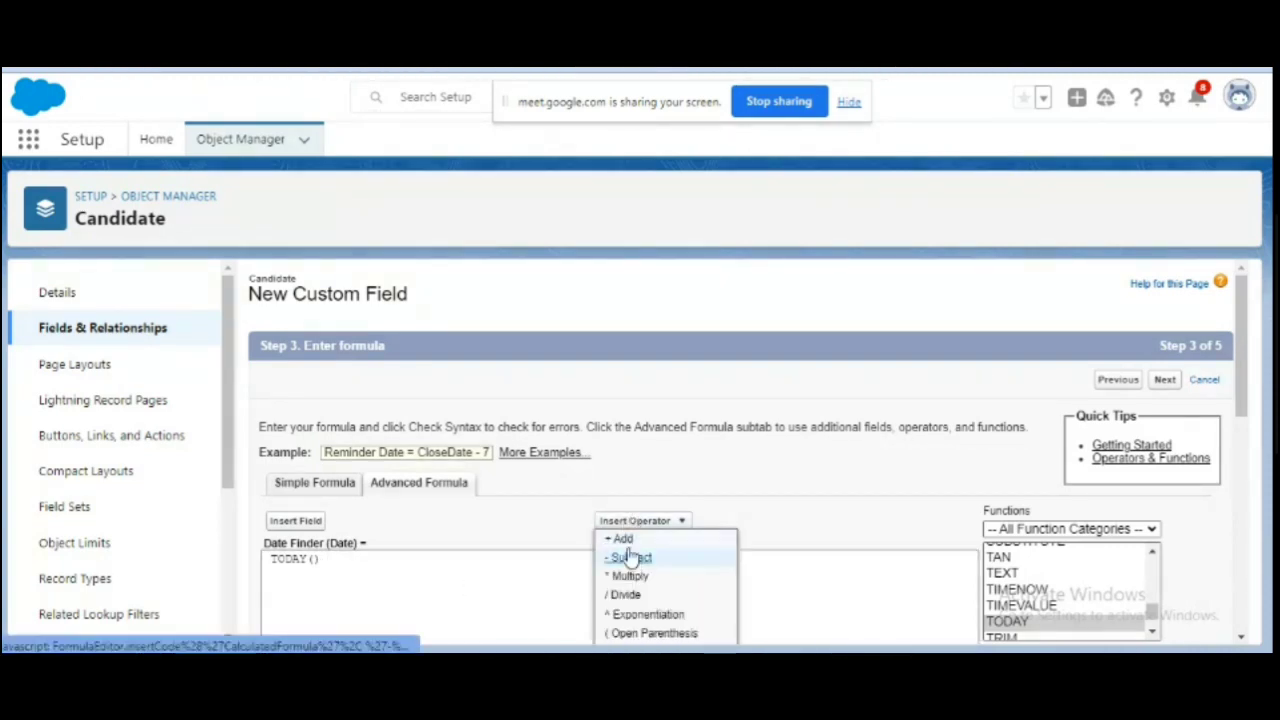
pyautogui.click(623, 540)
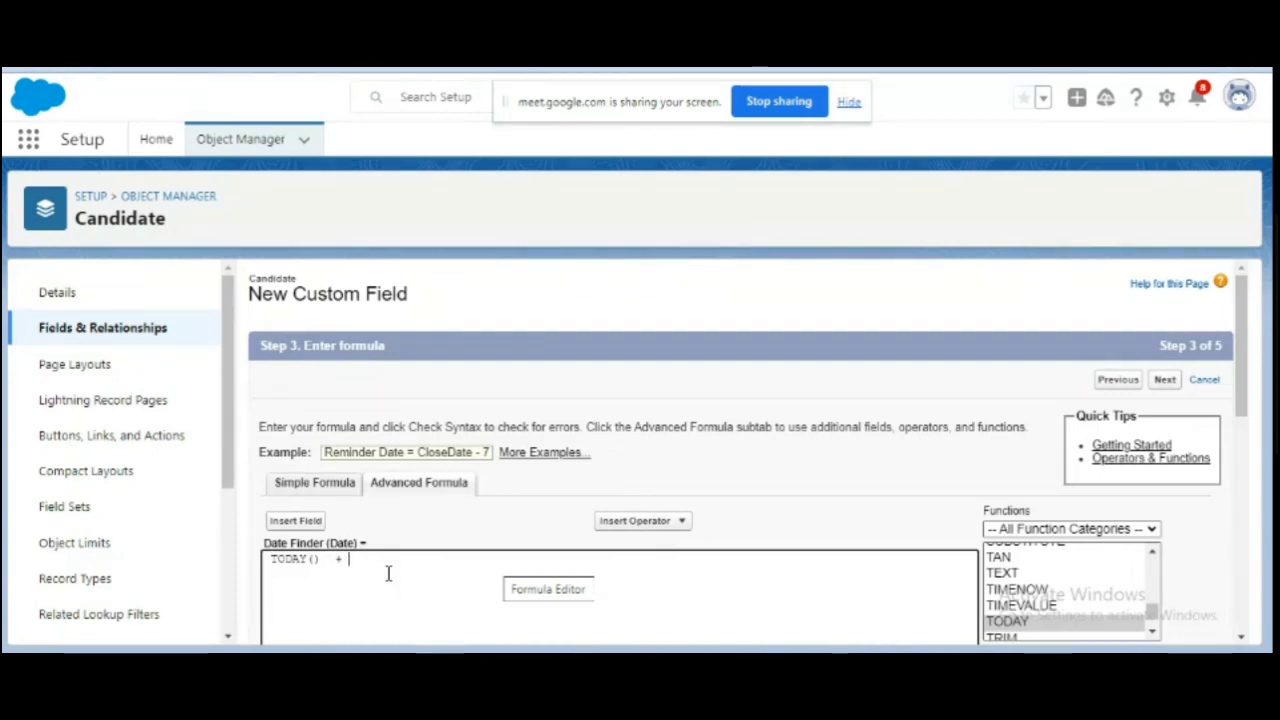
pyautogui.write('40')
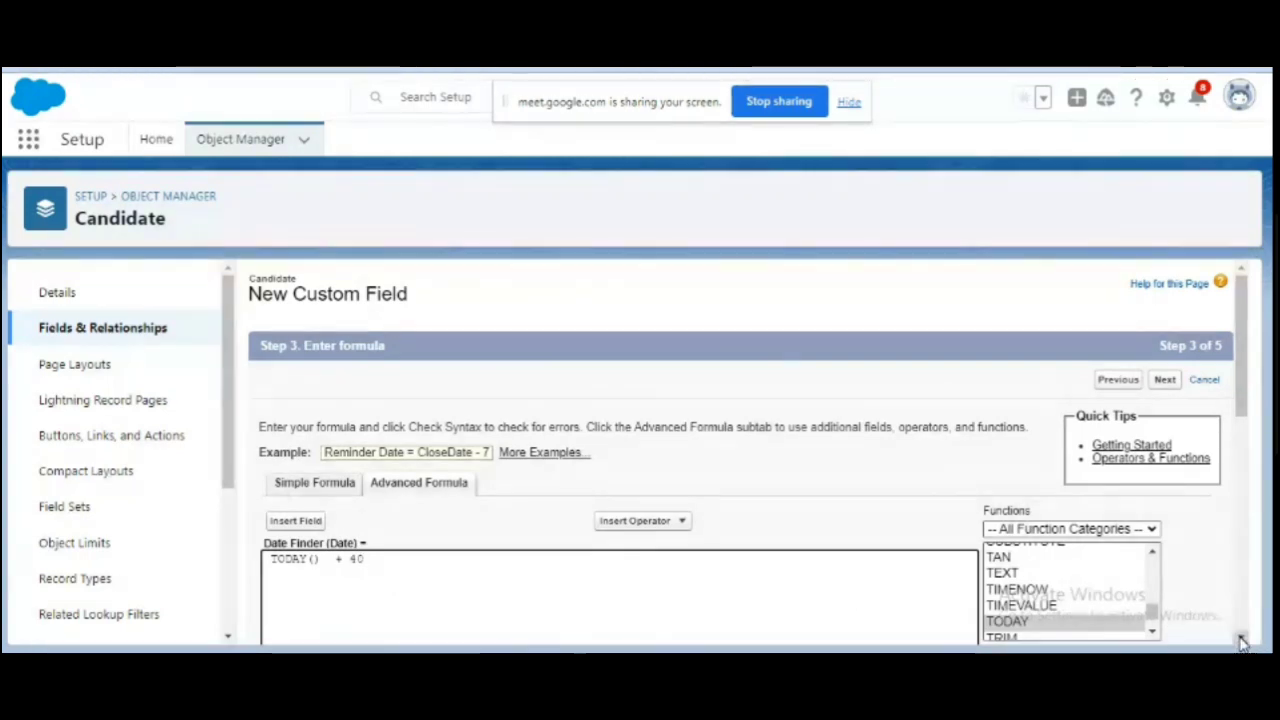
# Step: Check the syntax of the Date Finder formula
pyautogui.scroll(-2, 1241, 640)
pyautogui.scroll(-4, 1241, 640)
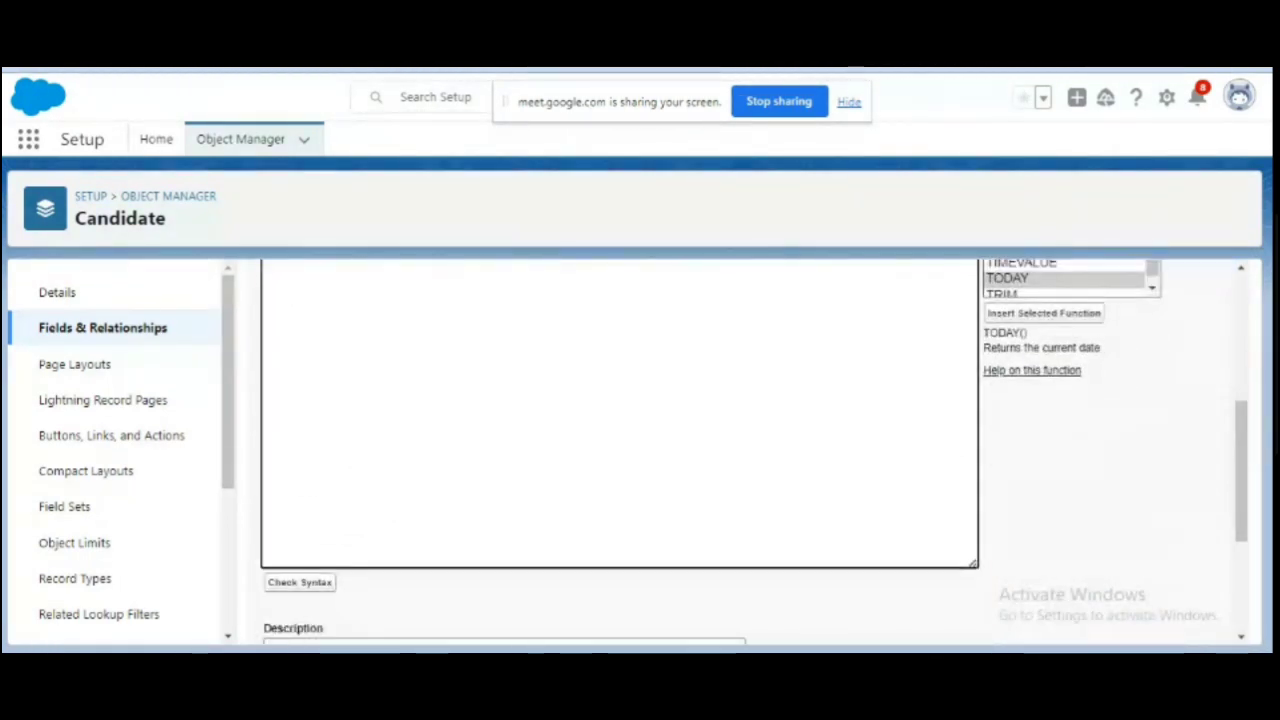
pyautogui.click(300, 584)
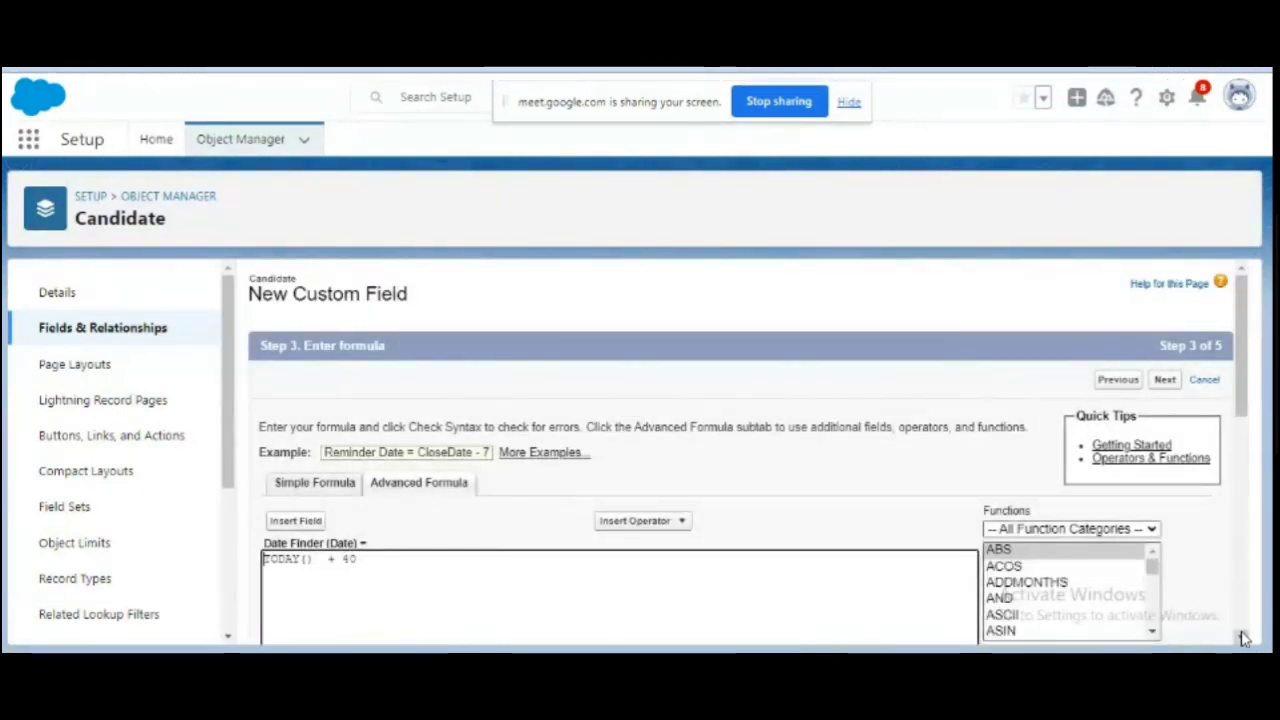
pyautogui.scroll(-3, 1241, 638)
pyautogui.scroll(-3, 1241, 638)
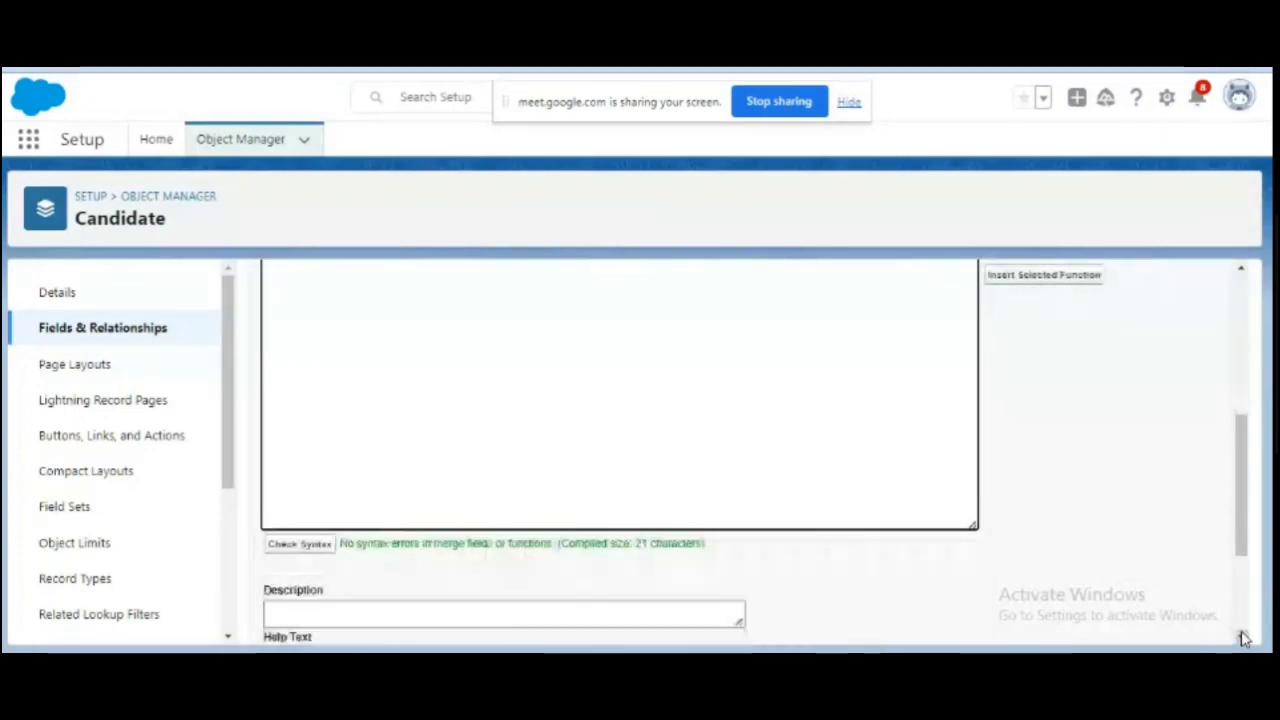
# Step: Save the Date Finder field with the default field-level security and Candidate Layout assignment, and reload the candidate c4 record
pyautogui.scroll(6, 1245, 345)
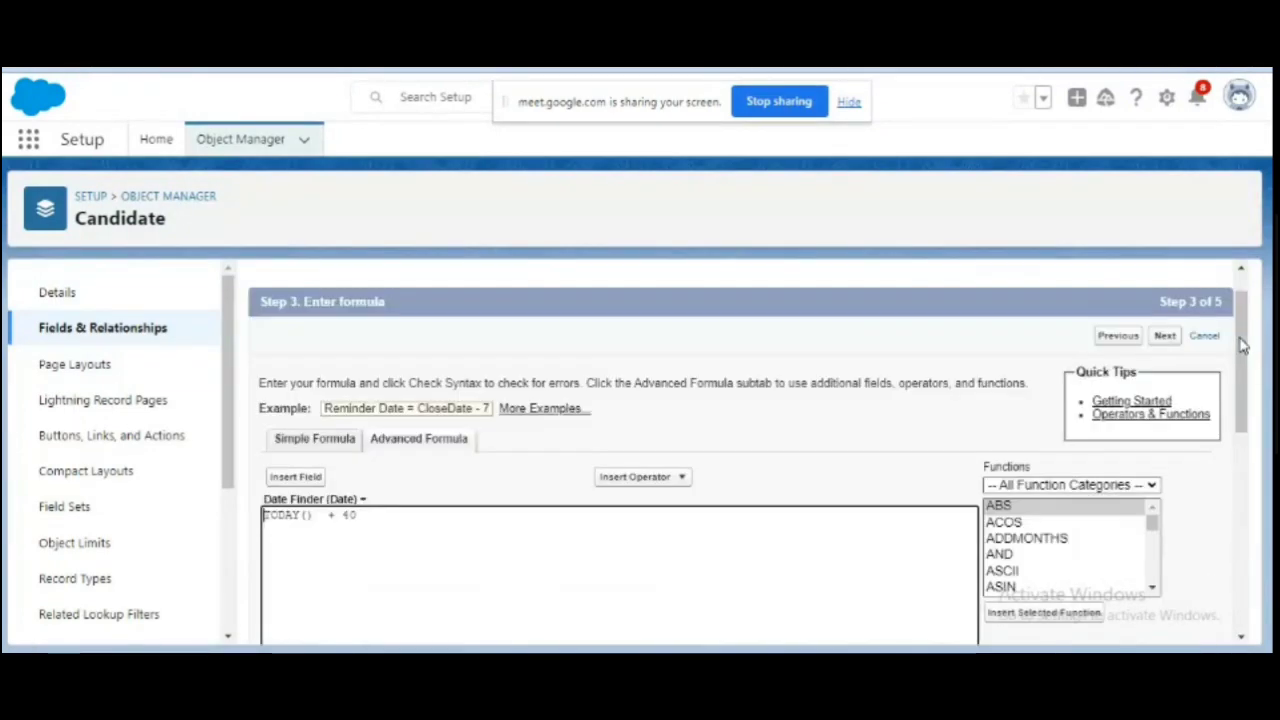
pyautogui.click(1167, 337)
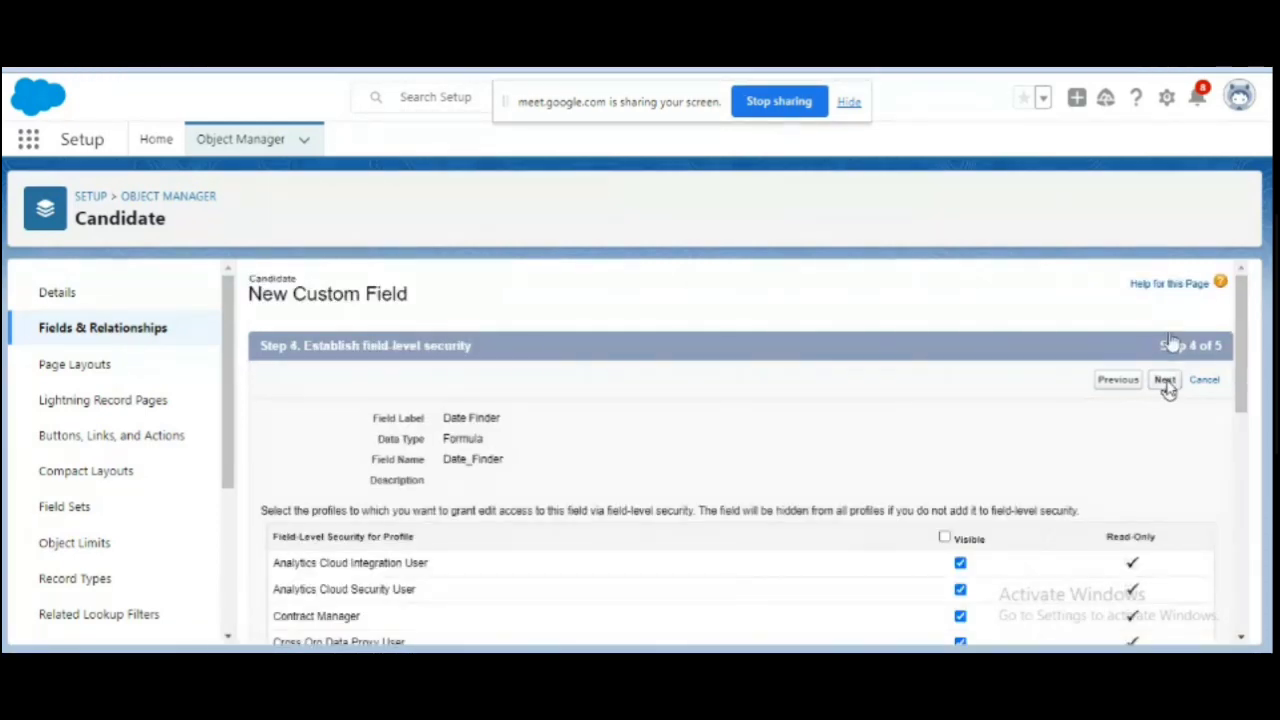
pyautogui.click(1165, 381)
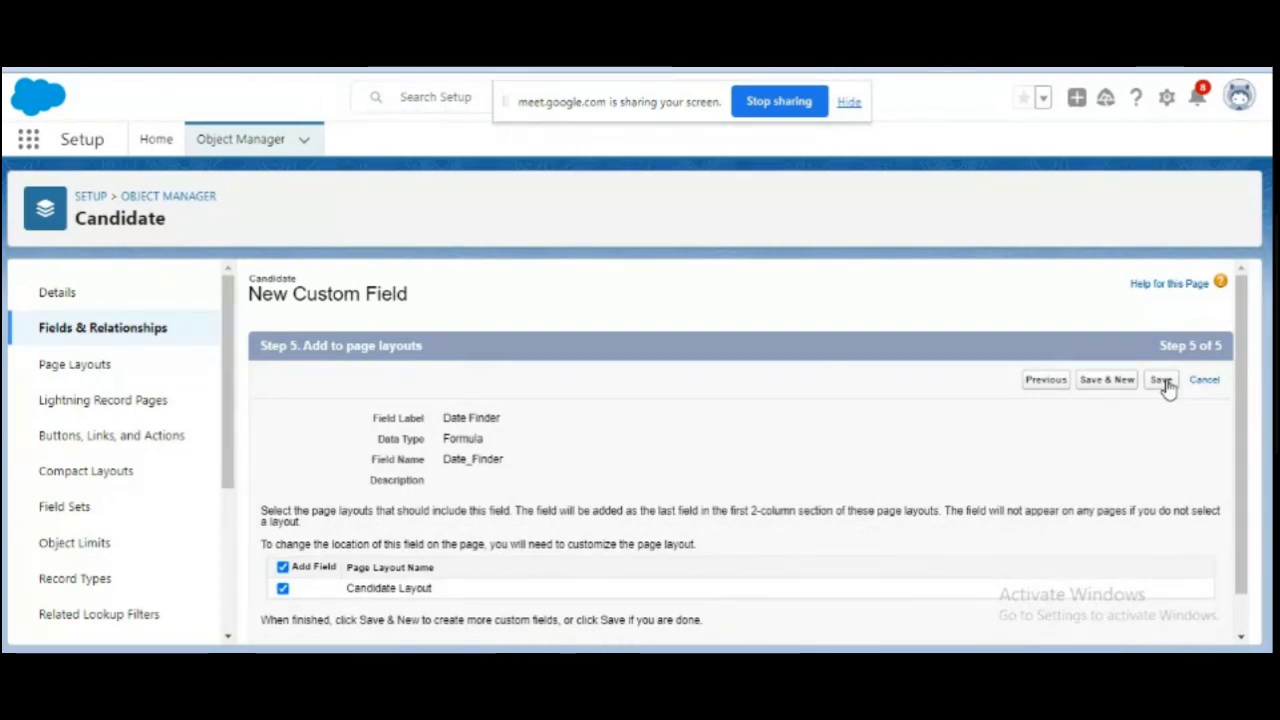
pyautogui.click(1165, 381)
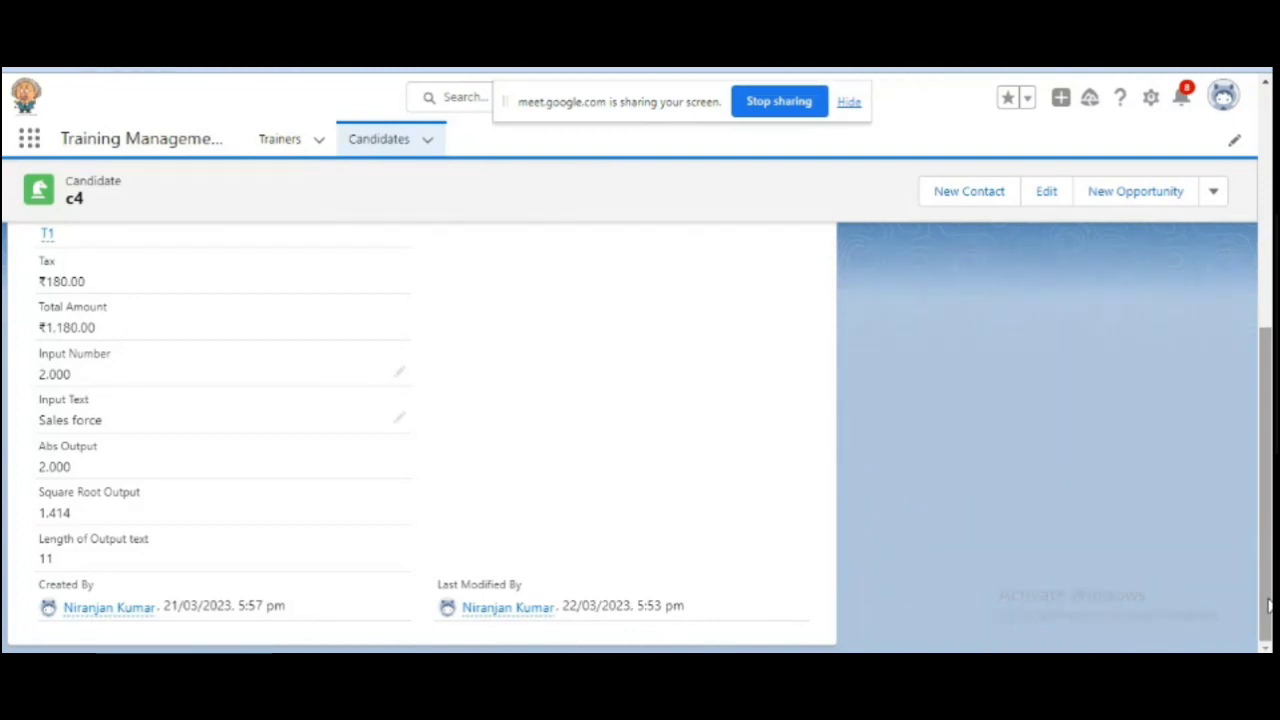
pyautogui.press('F5')
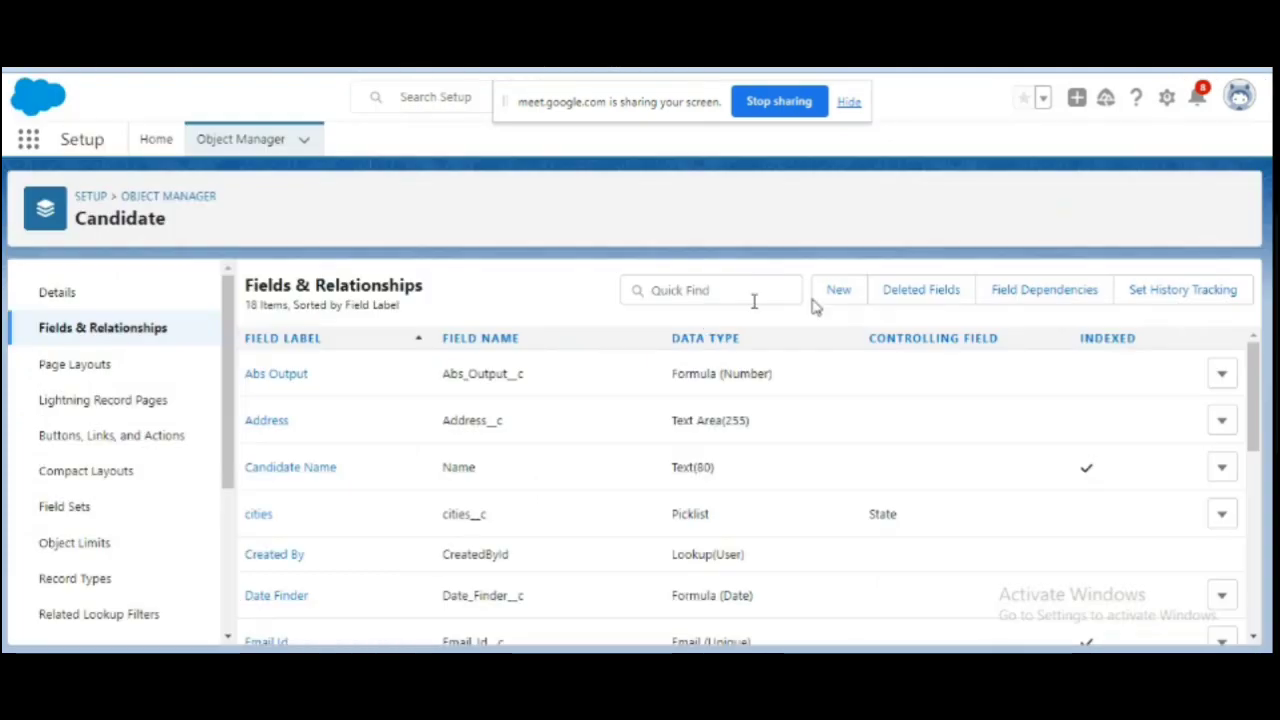
# Step: Start another Formula field on Candidate and try to continue with the label "Address" and the Currency return type
pyautogui.click(832, 300)
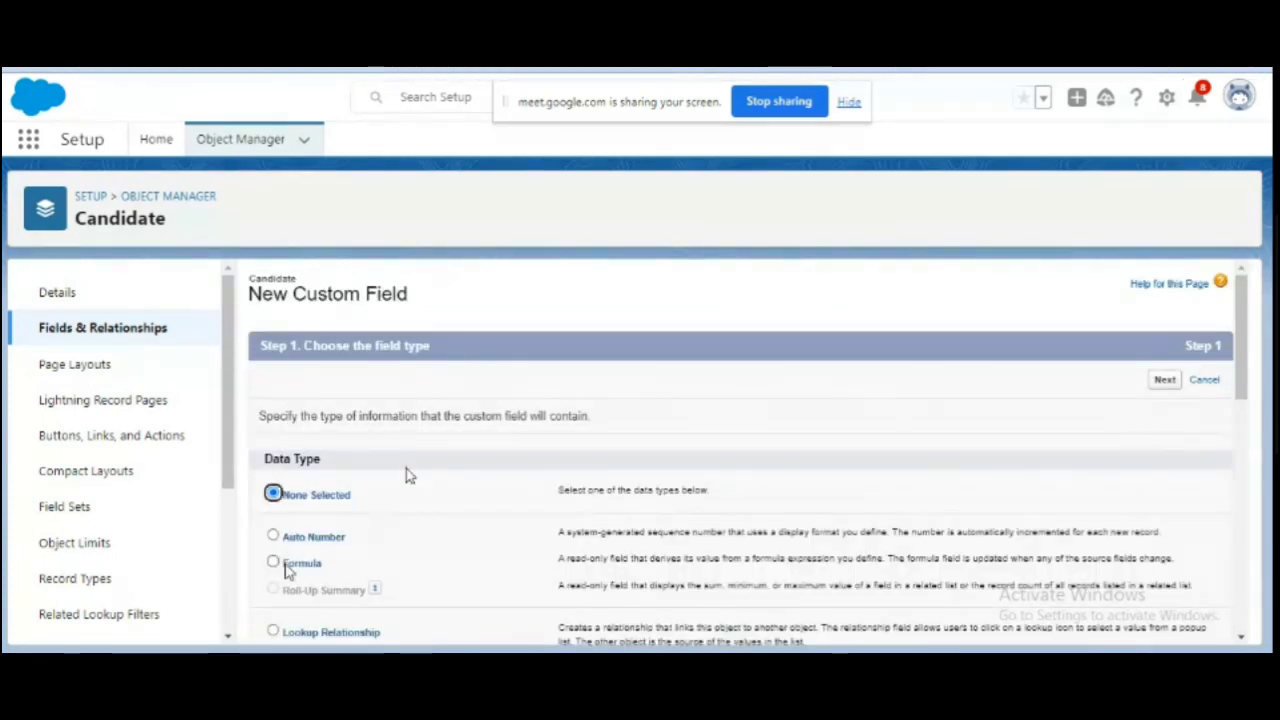
pyautogui.click(1165, 382)
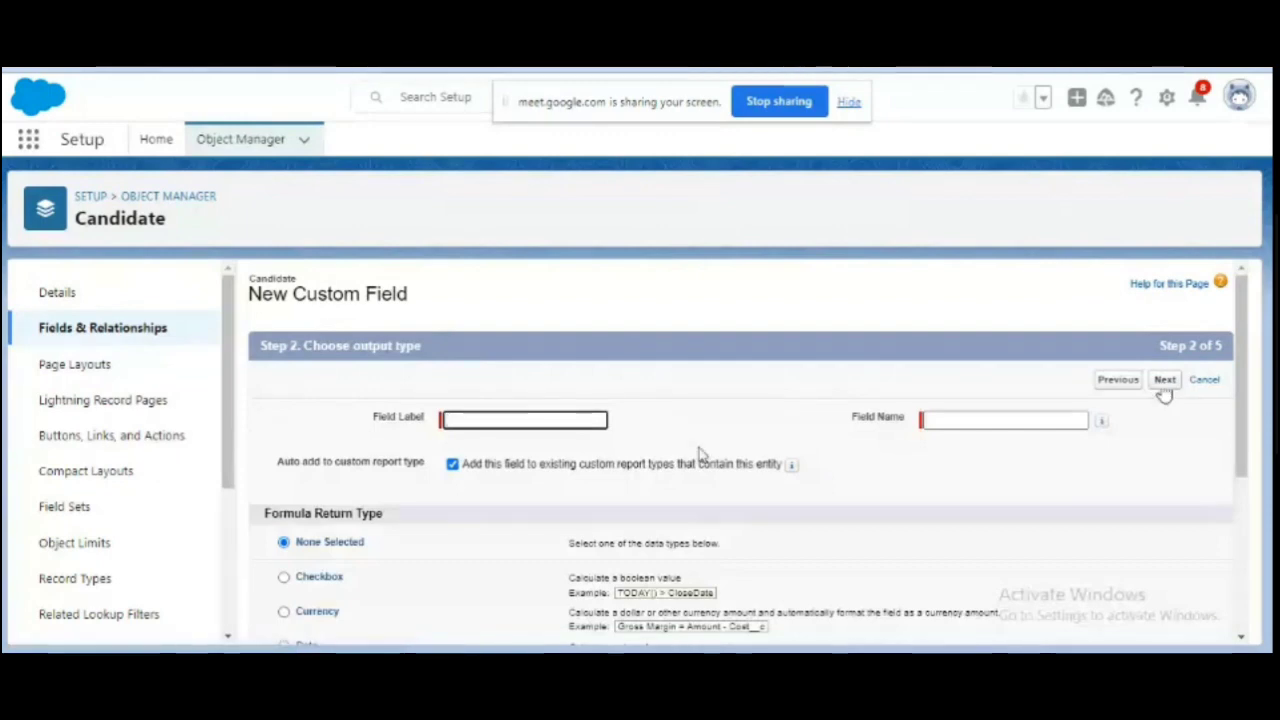
pyautogui.click(567, 422)
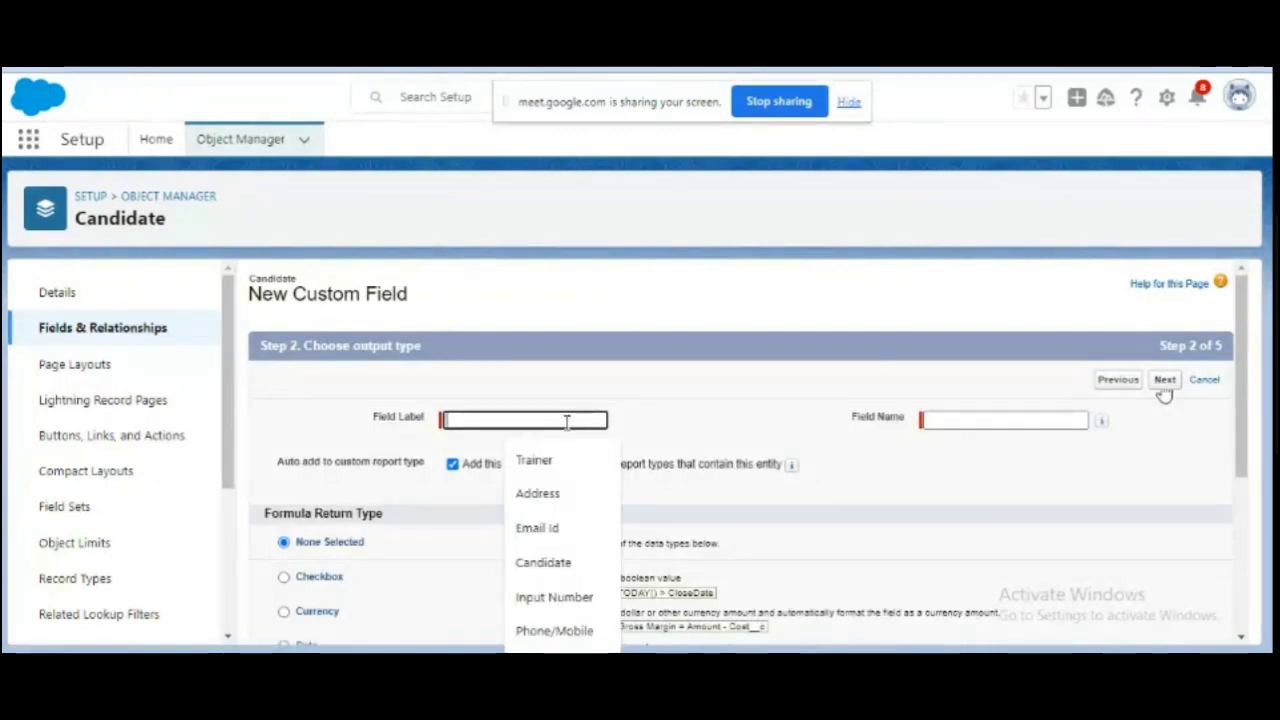
pyautogui.click(548, 495)
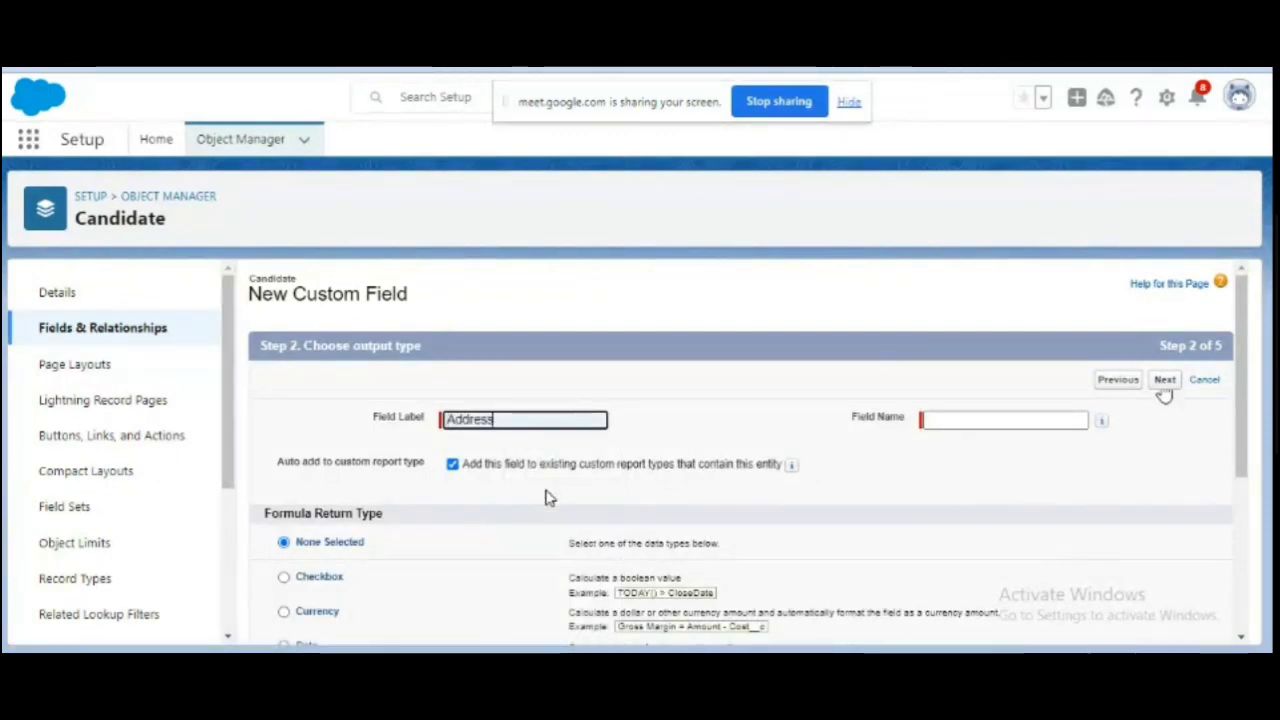
pyautogui.click(284, 612)
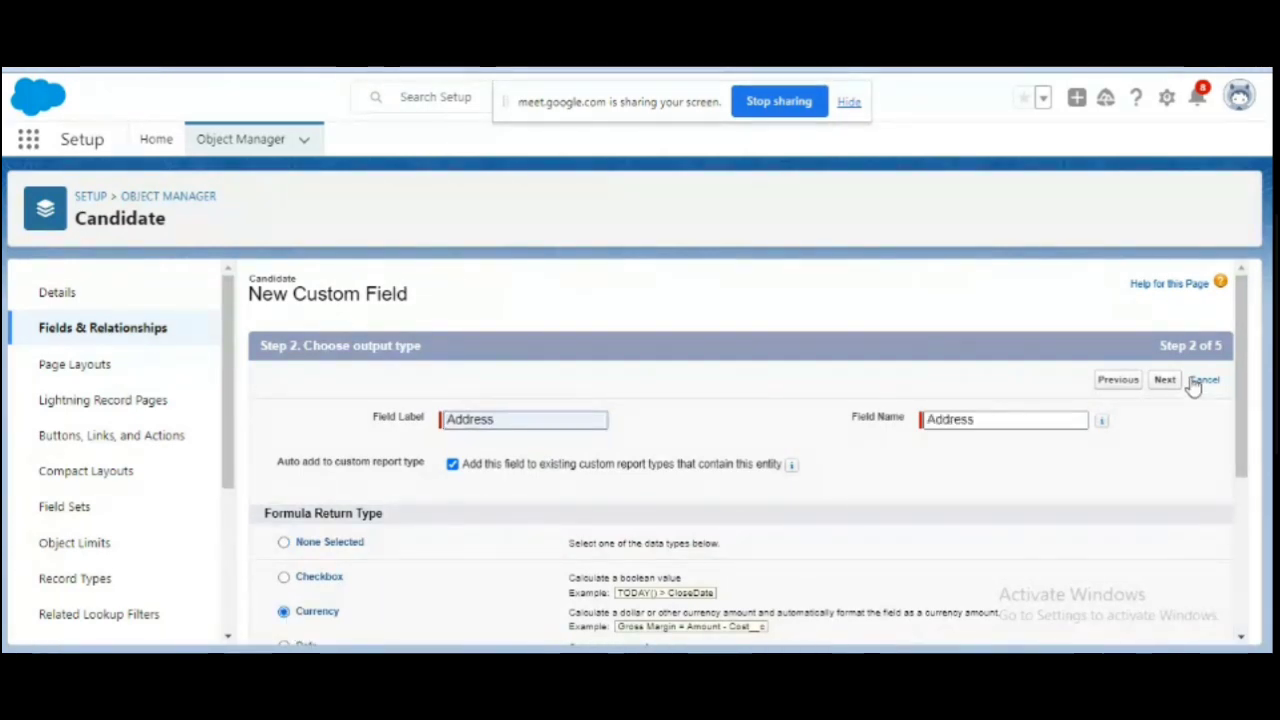
pyautogui.click(1166, 381)
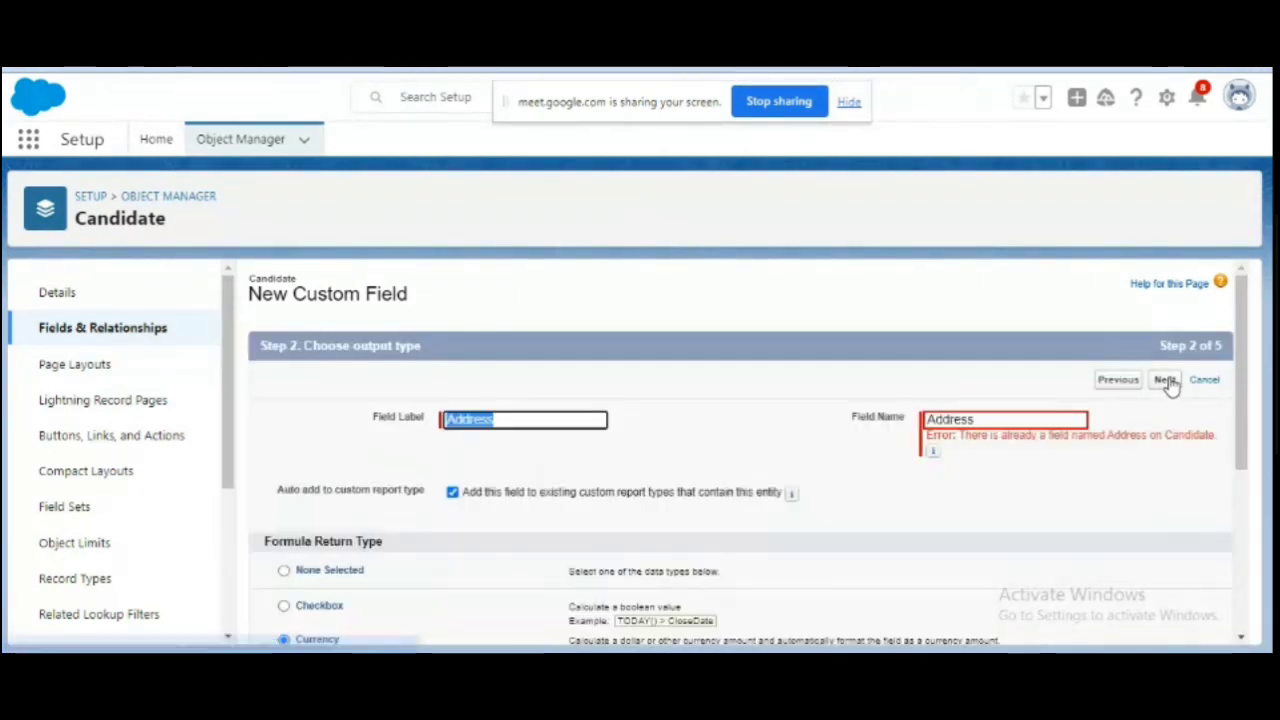
# Step: Relabel the new formula field "amount", regenerate its field name to match, and continue to the formula entry step
pyautogui.click(560, 422)
pyautogui.press('BackSpace')
pyautogui.press('BackSpace')
pyautogui.press('BackSpace')
pyautogui.press('BackSpace')
pyautogui.press('BackSpace')
pyautogui.press('BackSpace')
pyautogui.press('BackSpace')
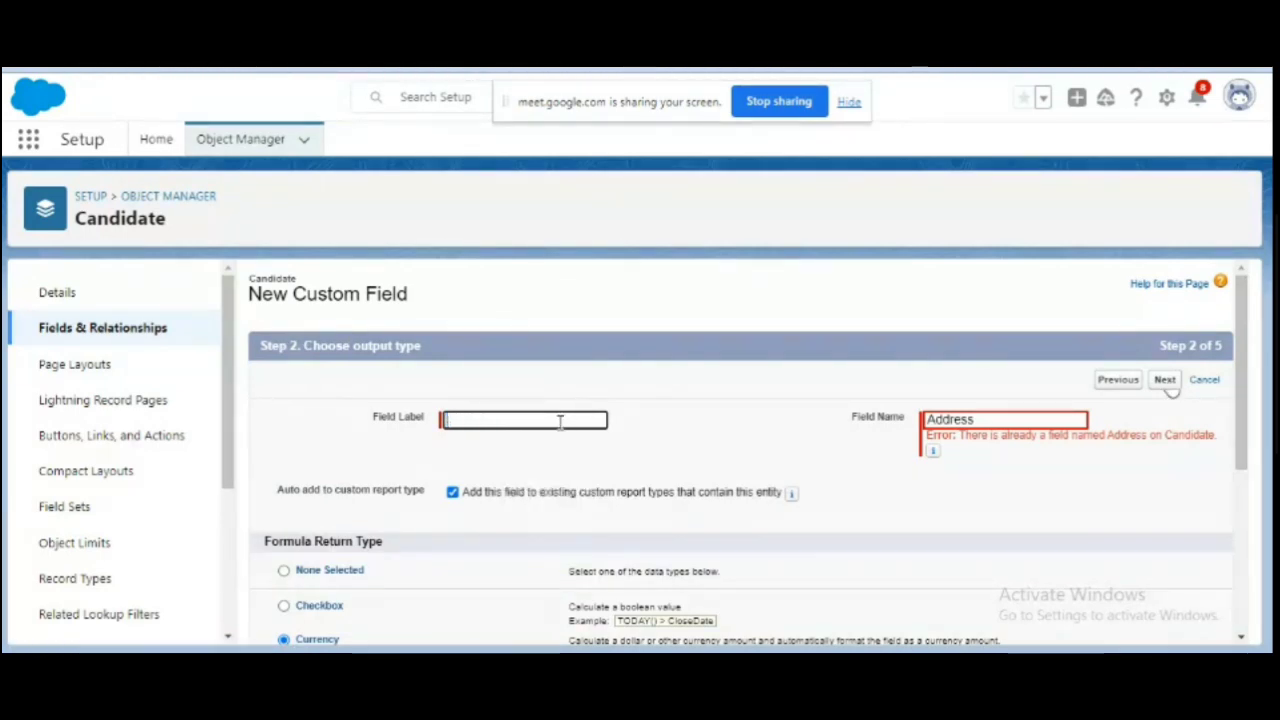
pyautogui.write('amount')
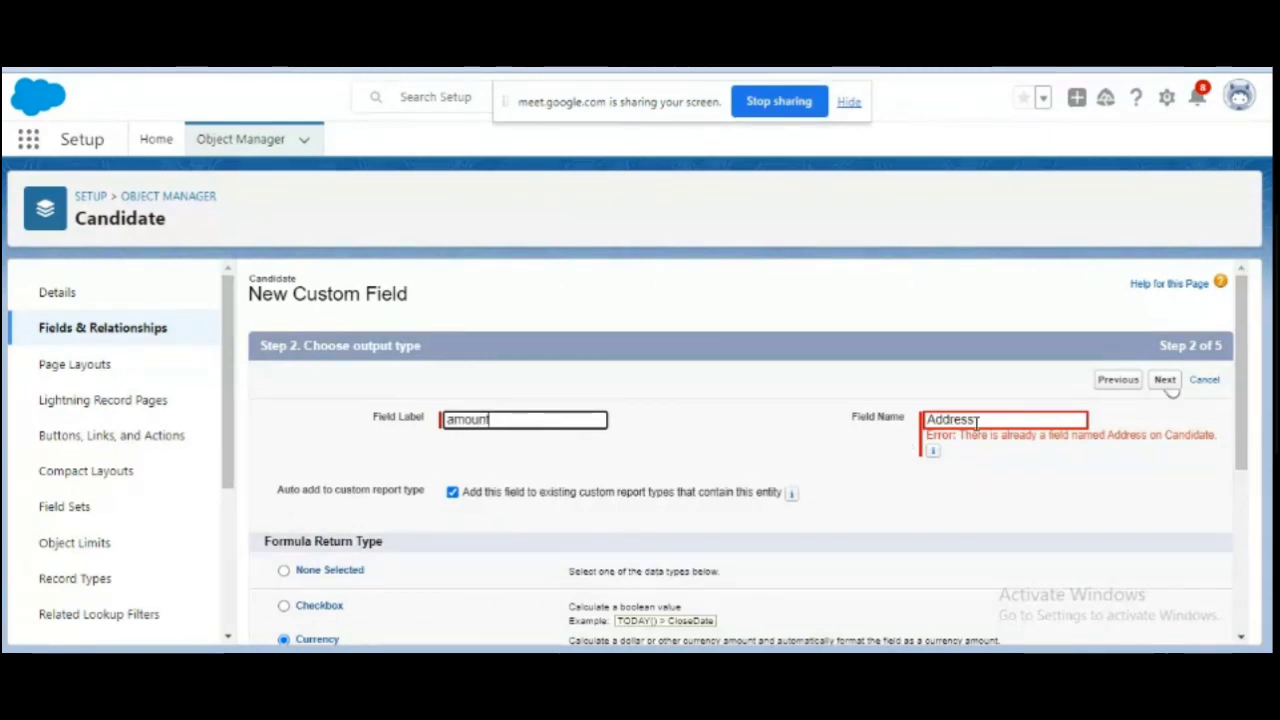
pyautogui.doubleClick(977, 421)
pyautogui.press('BackSpace')
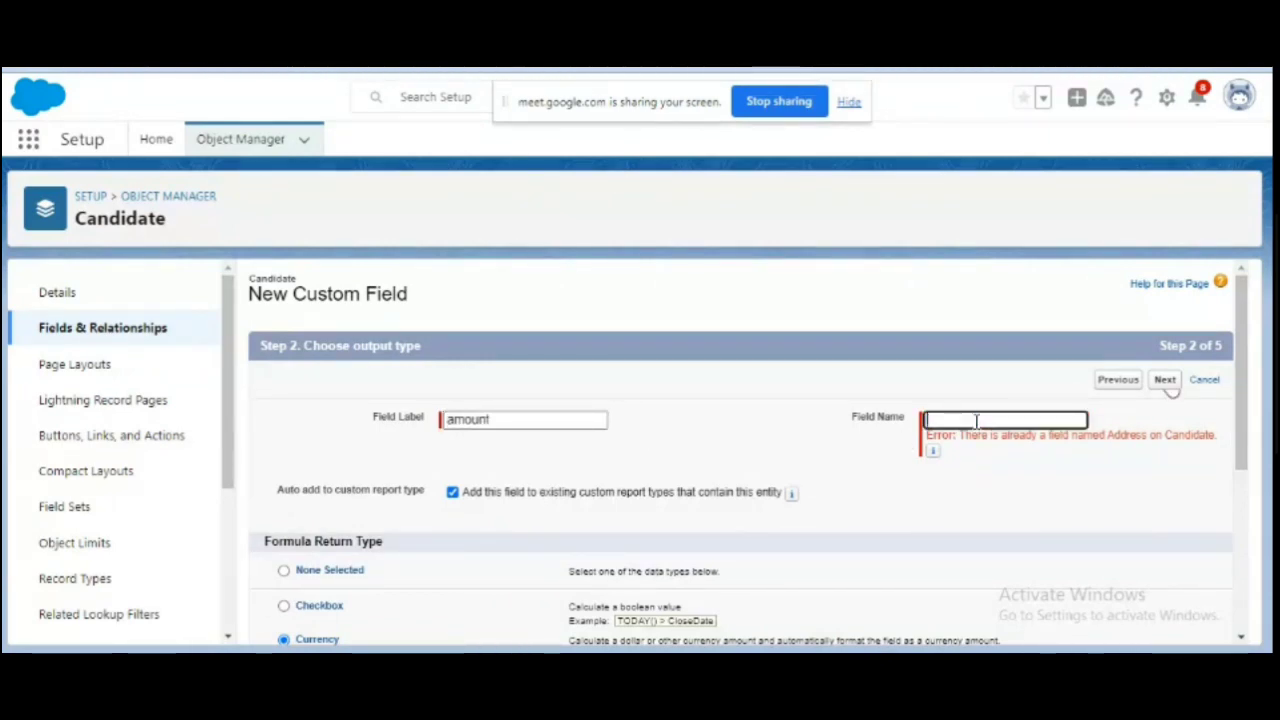
pyautogui.click(515, 417)
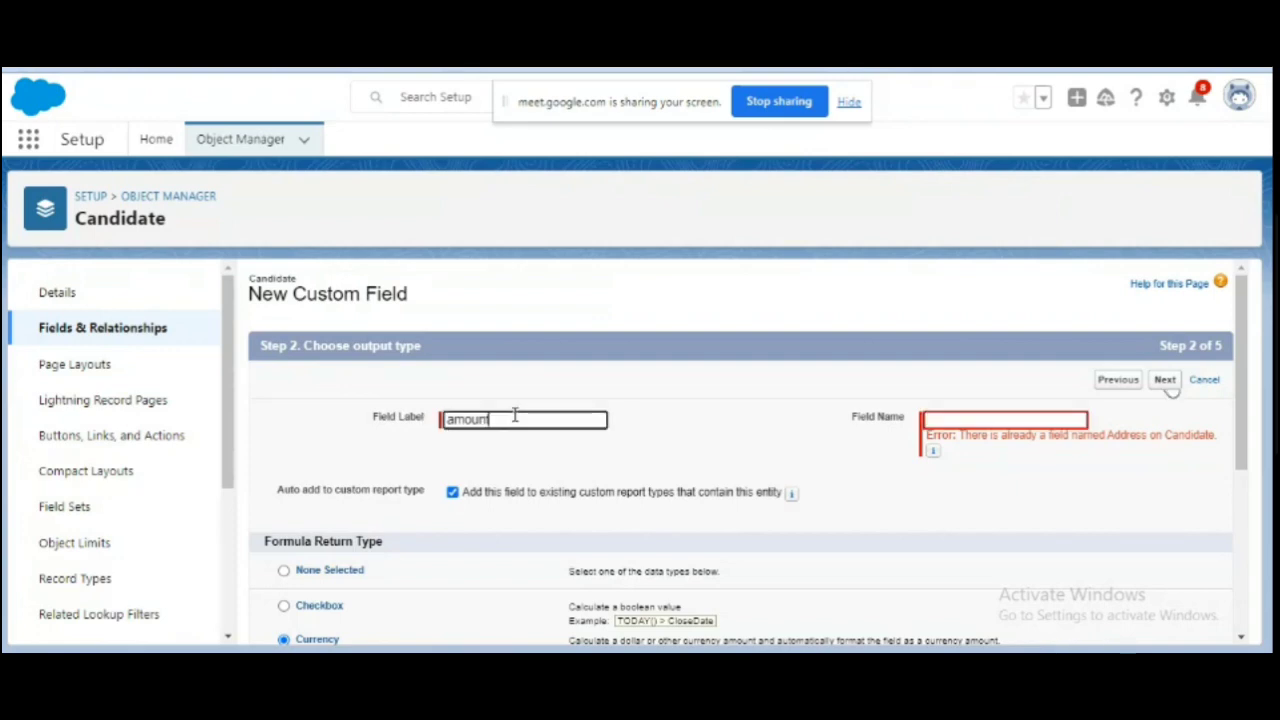
pyautogui.press('Tab')
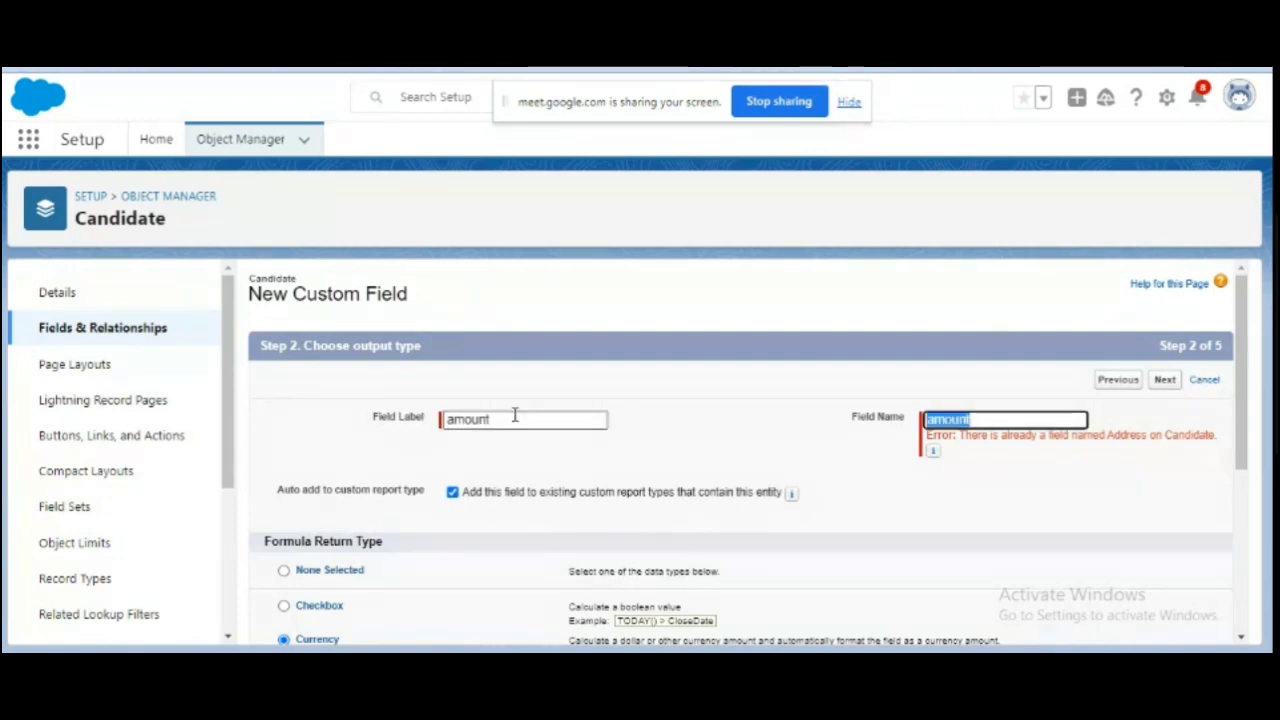
pyautogui.click(1162, 384)
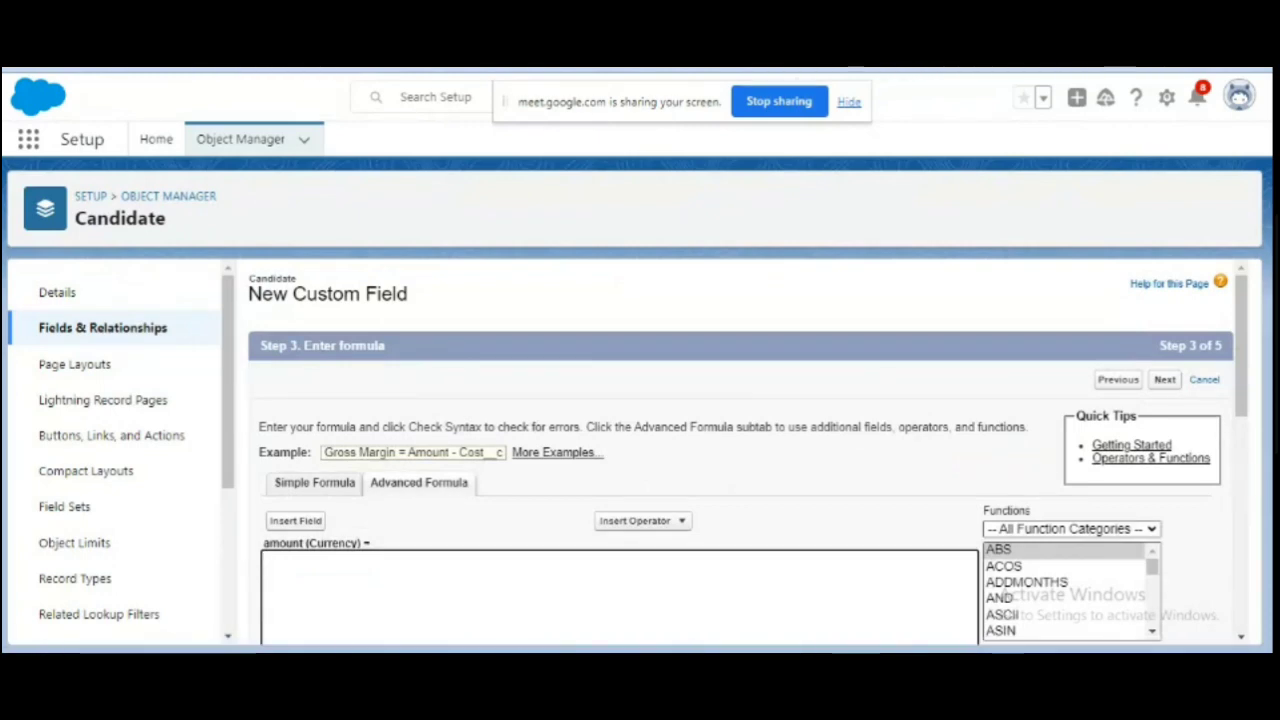
# Step: Browse the available functions for the amount formula and select DAYOFYEAR to read its description
pyautogui.moveTo(1151, 632); pyautogui.dragTo(1155, 636)
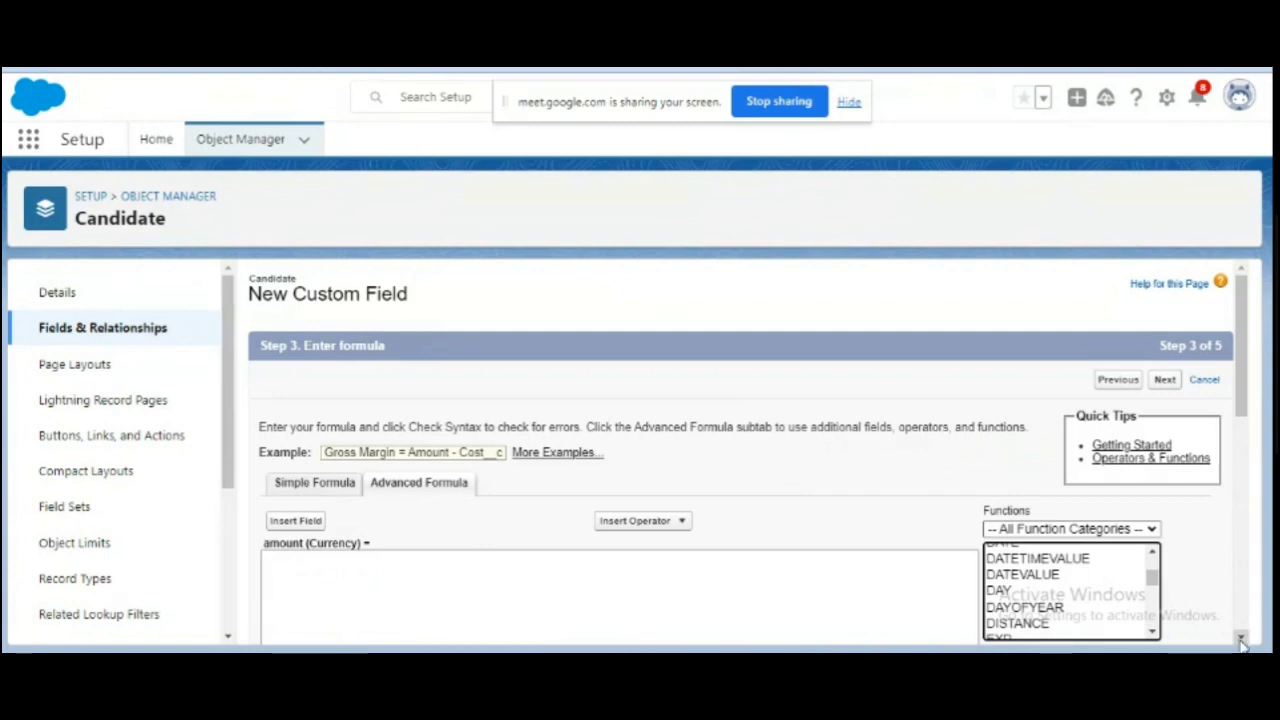
pyautogui.click(1240, 639)
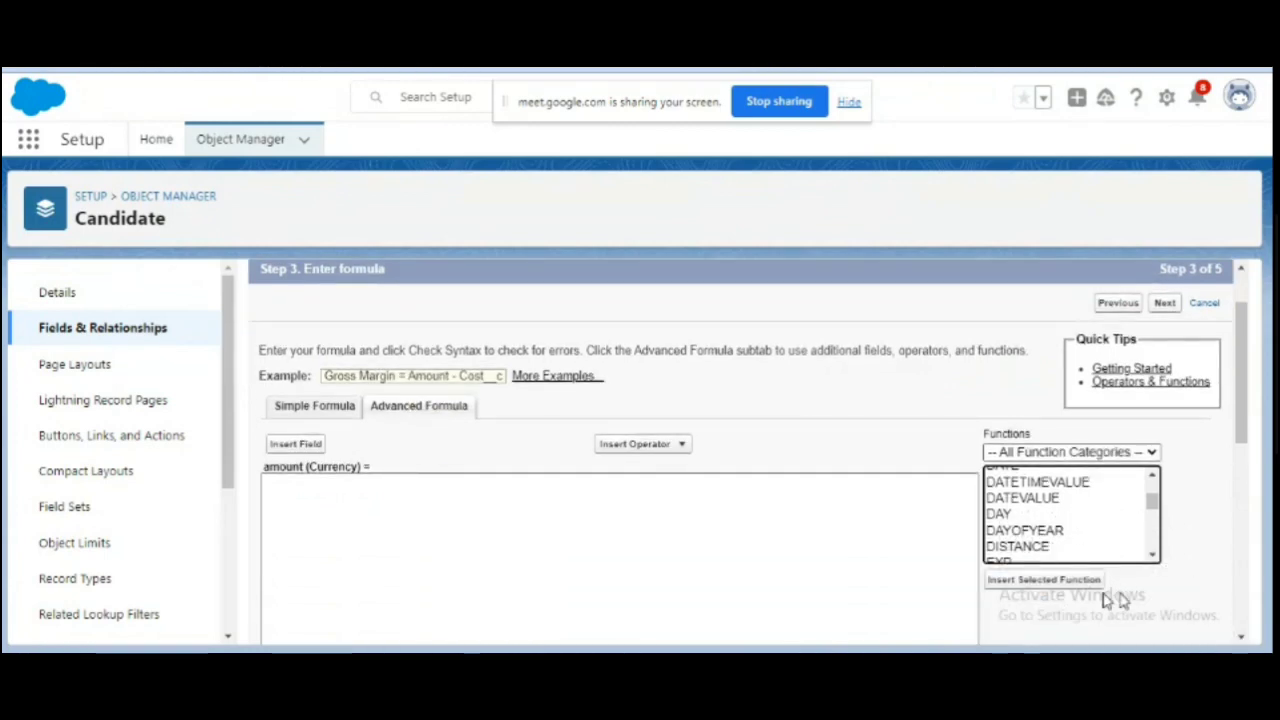
pyautogui.click(1241, 638)
pyautogui.click(1241, 638)
pyautogui.click(1241, 638)
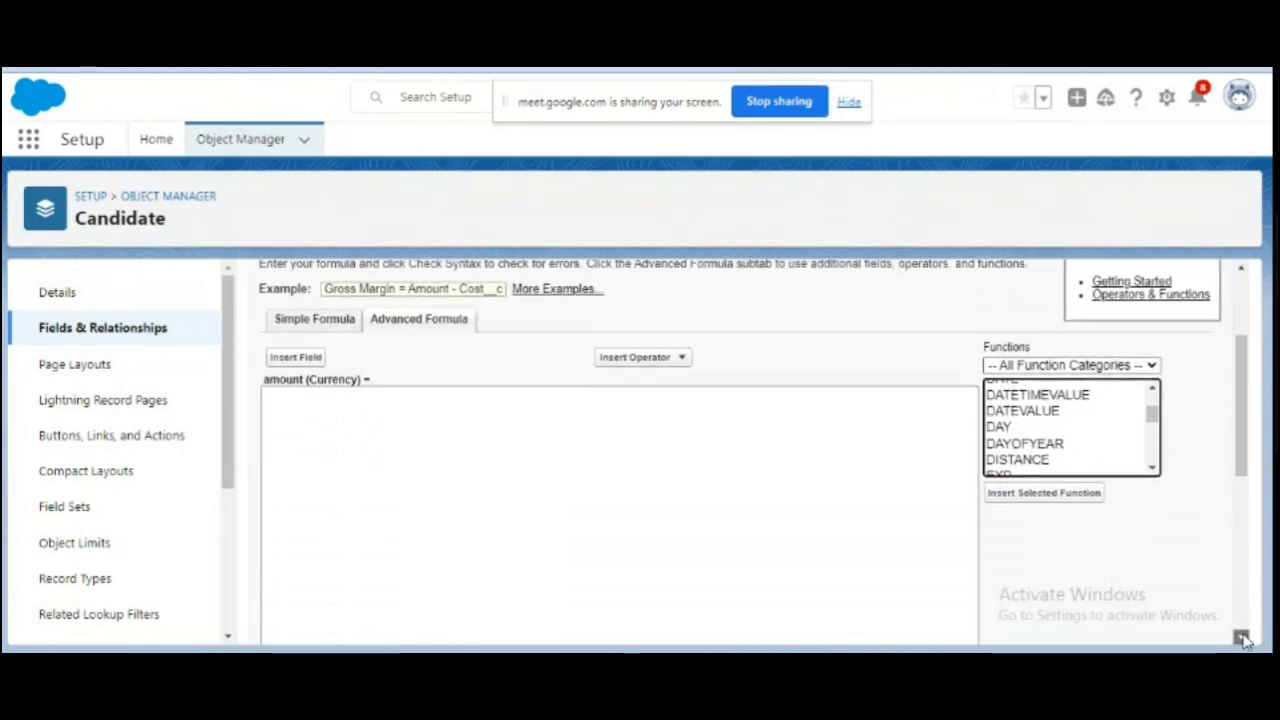
pyautogui.click(1241, 638)
pyautogui.click(1048, 380)
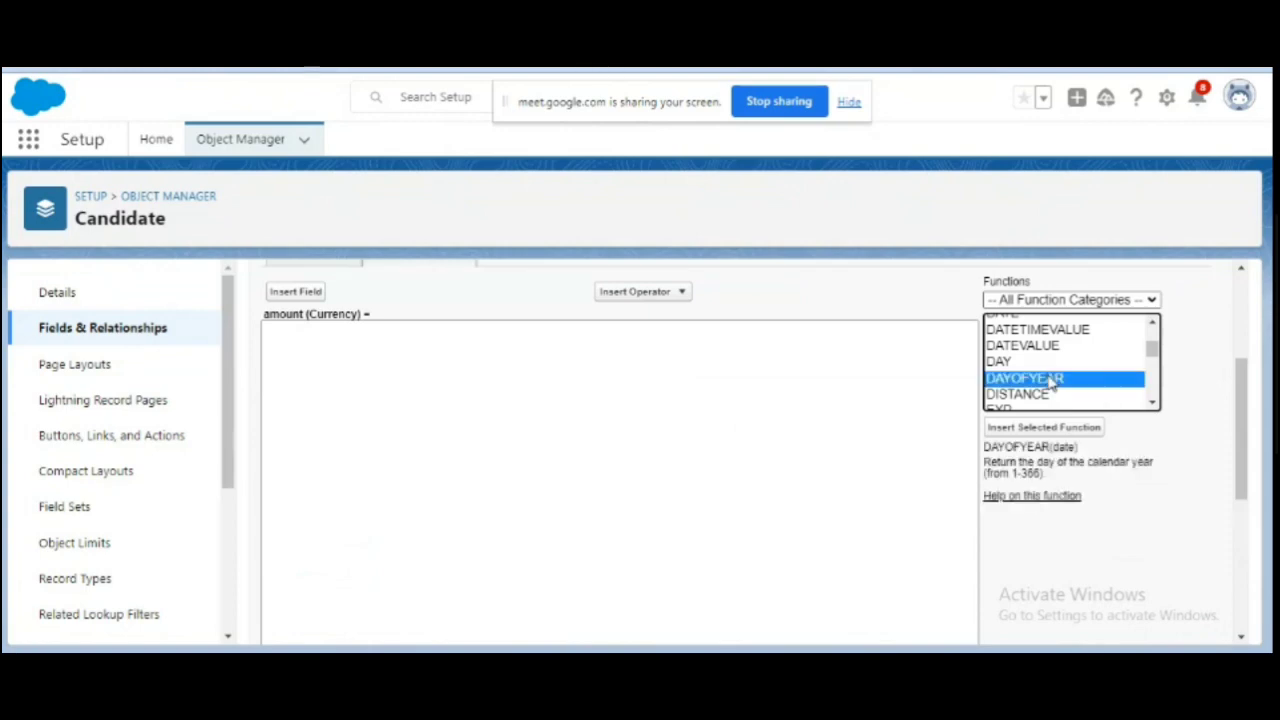